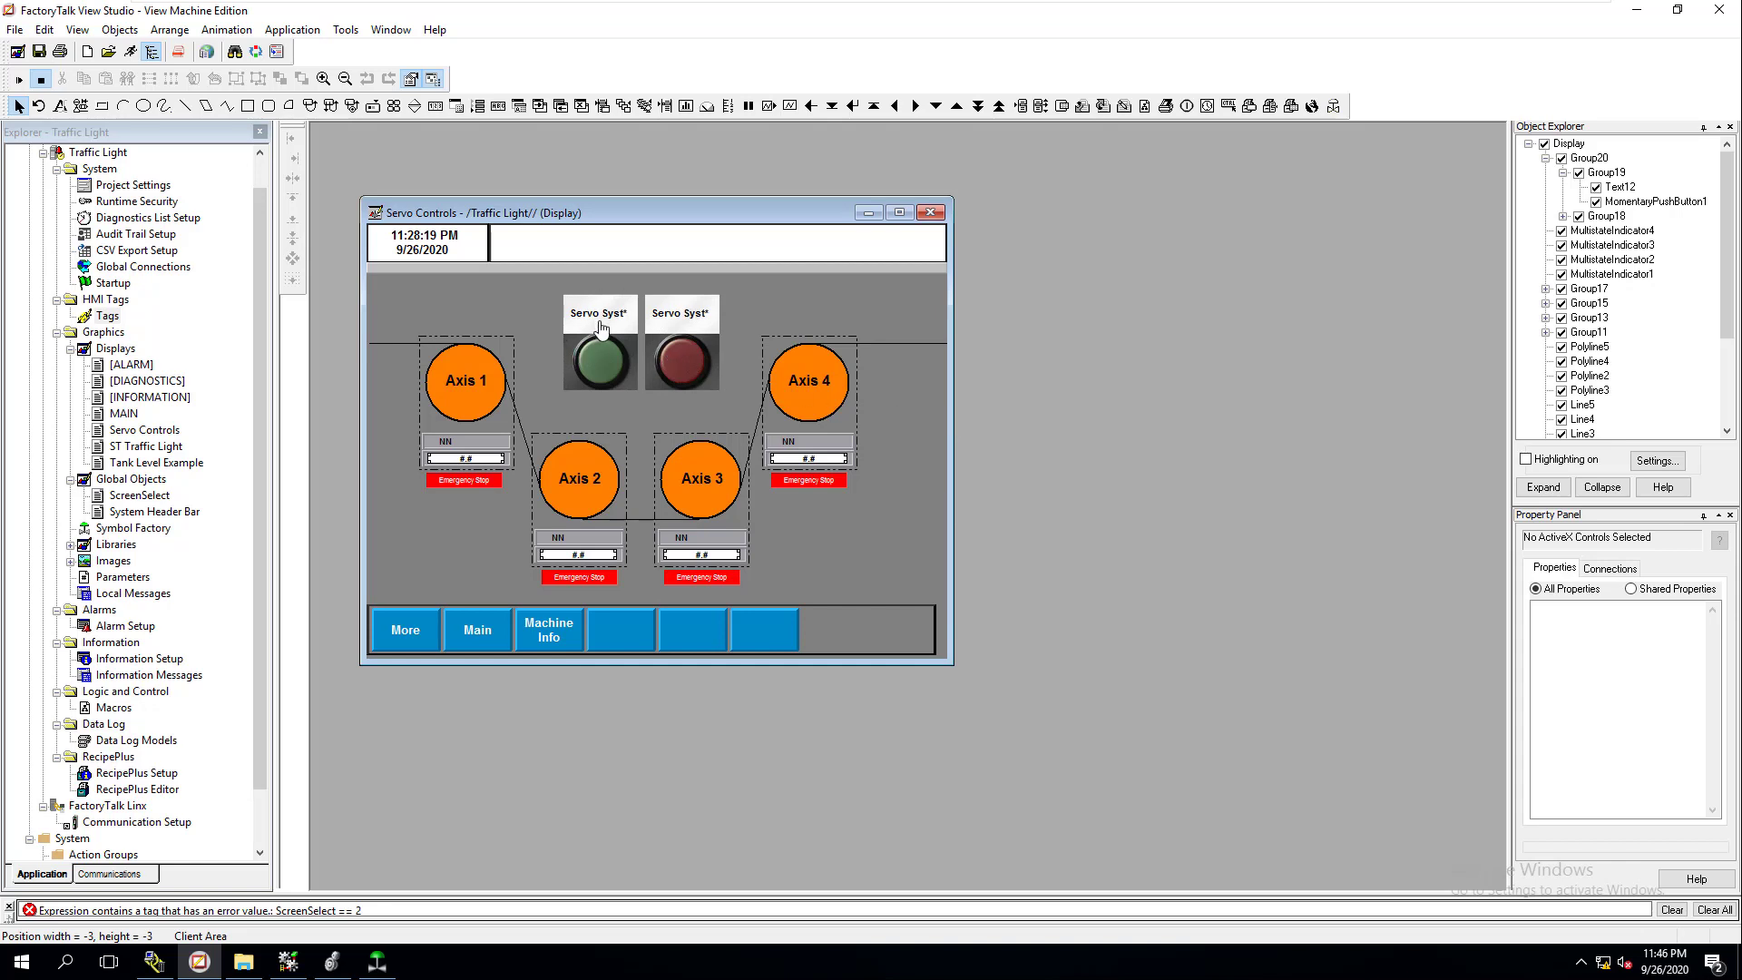
- Set the Servo System Start label's font size to 7 and recentre it above the green button
click(596, 320)
click(595, 319)
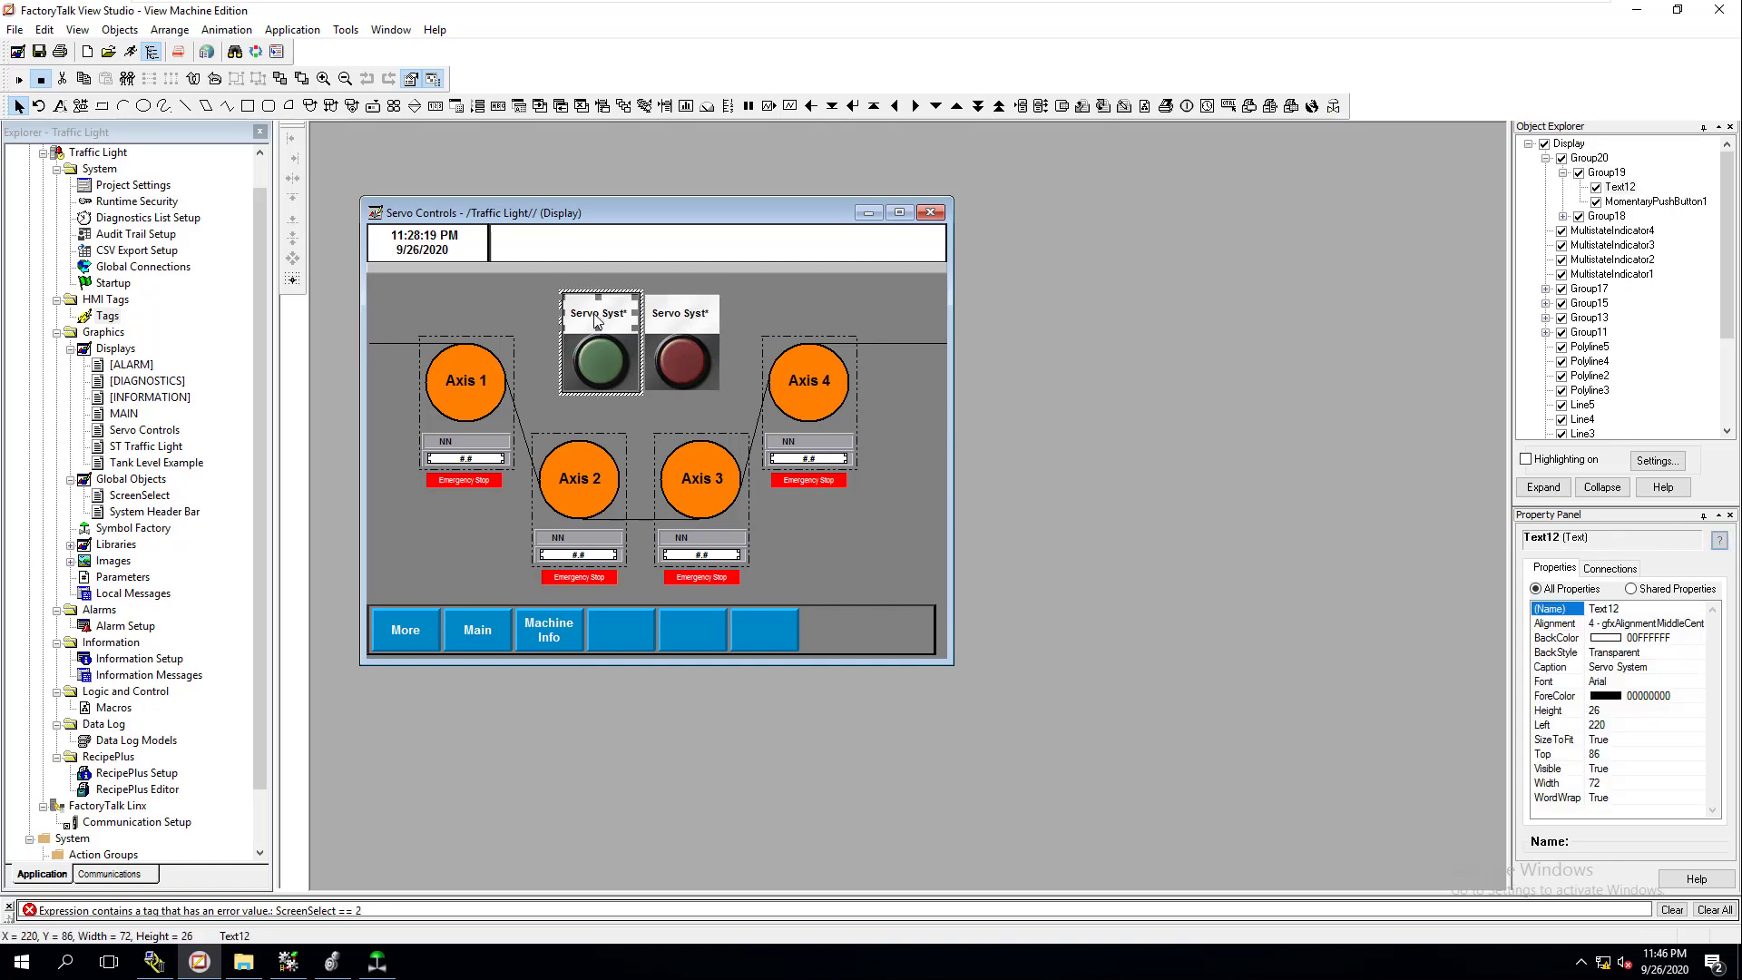
double_click(596, 319)
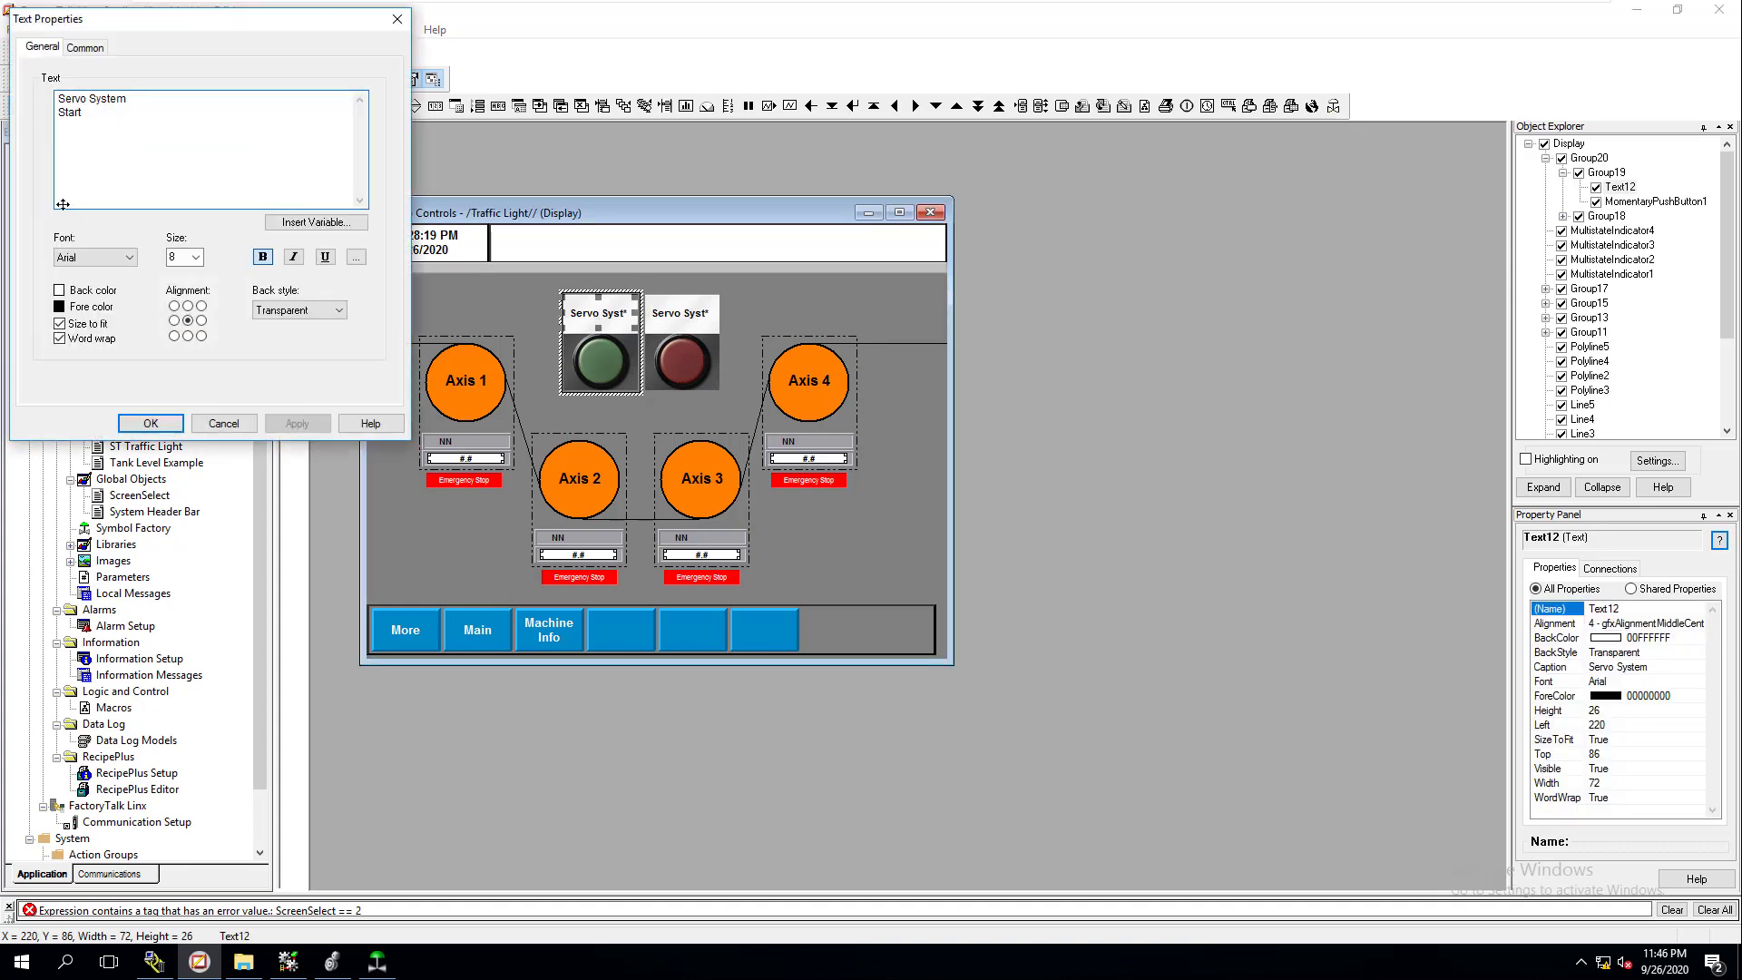
click(182, 258)
text(7)
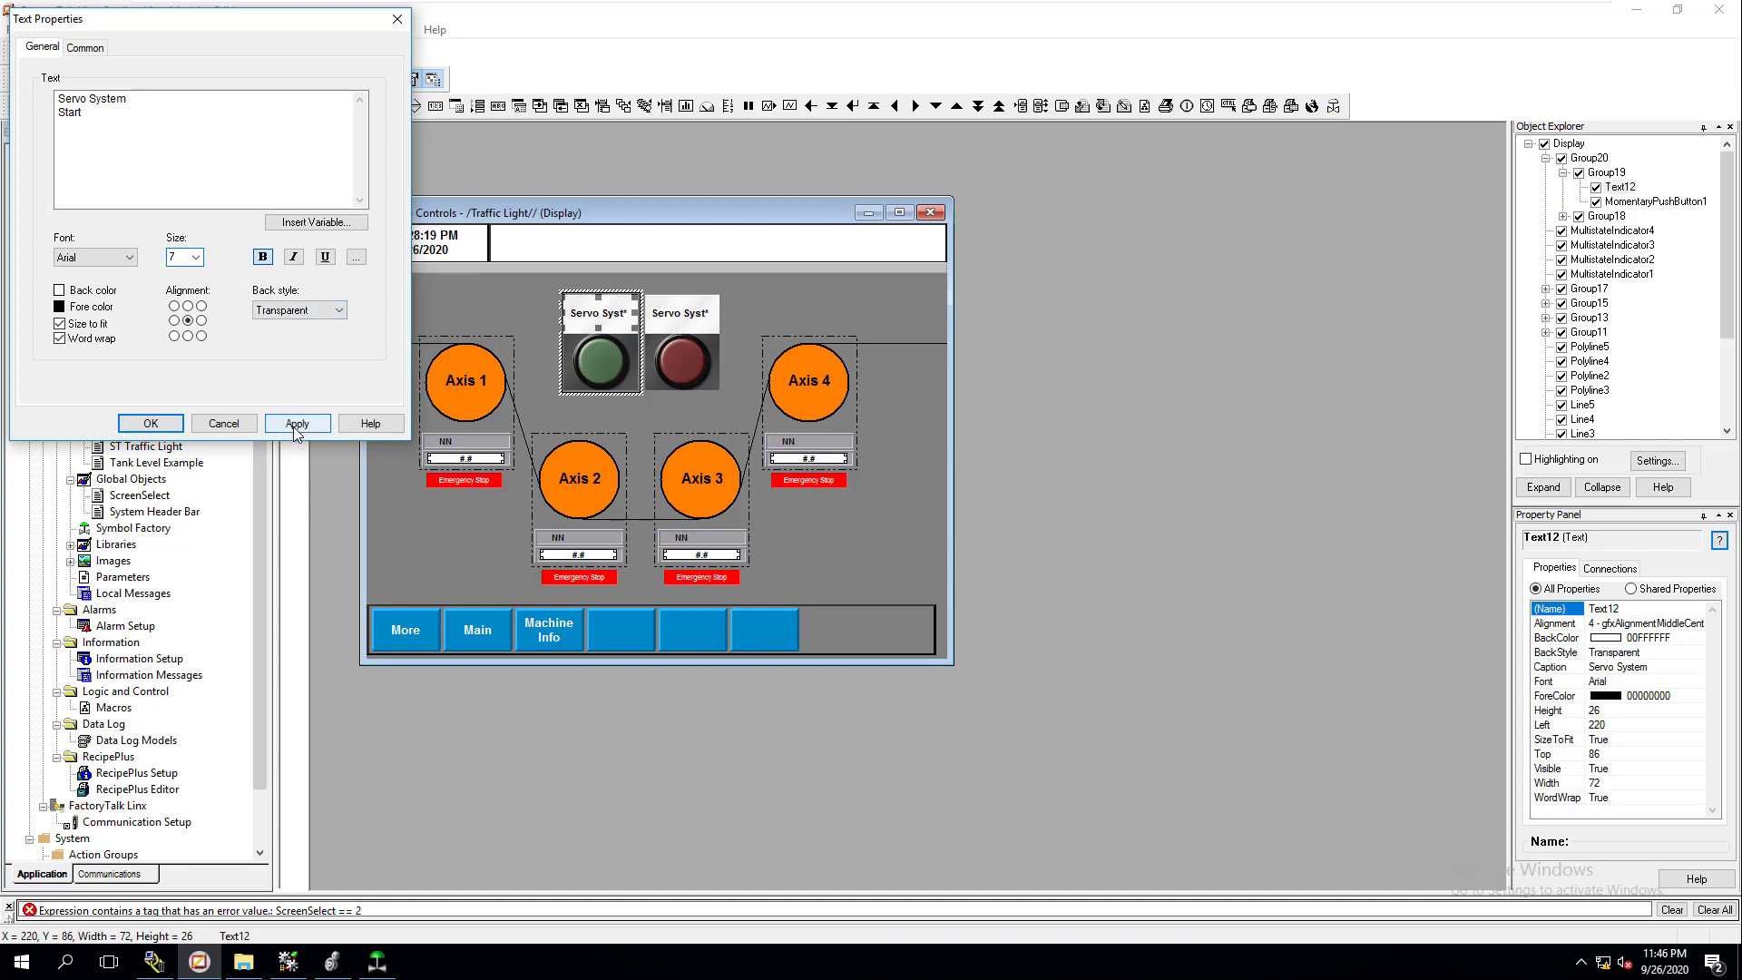
click(292, 424)
click(224, 423)
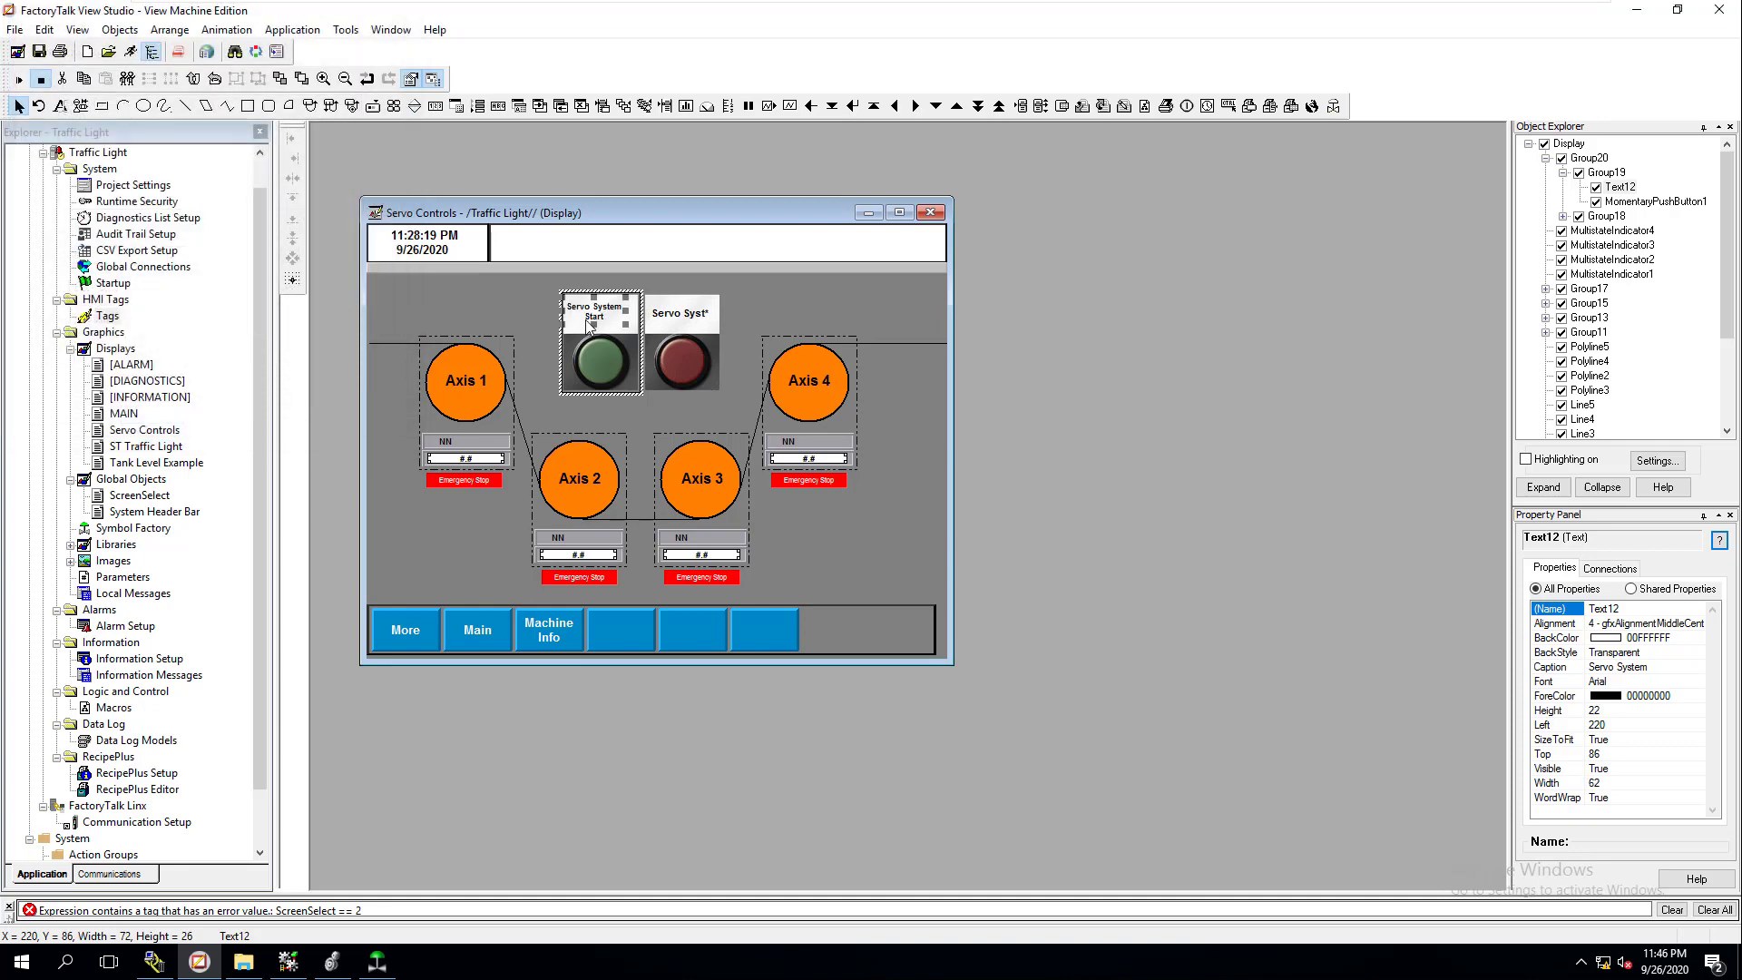
drag(598, 315, 603, 324)
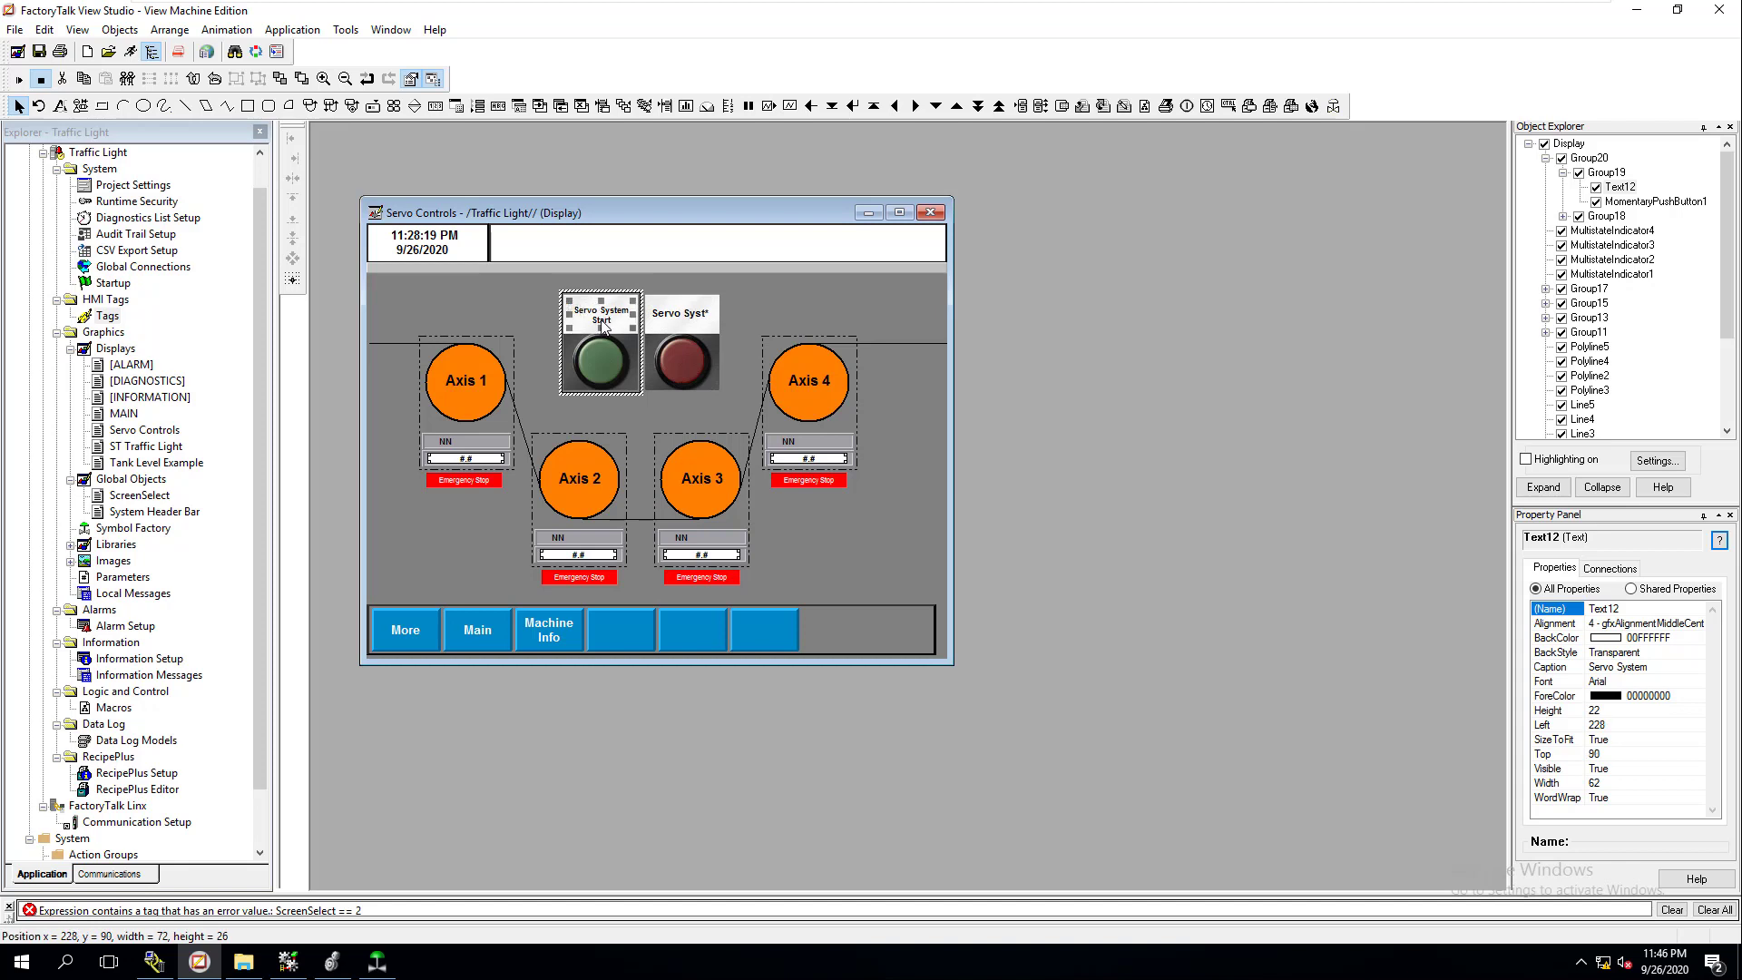
click(597, 320)
- Set the Servo System Stop label's font size to 7 and recentre it above the red button
click(677, 322)
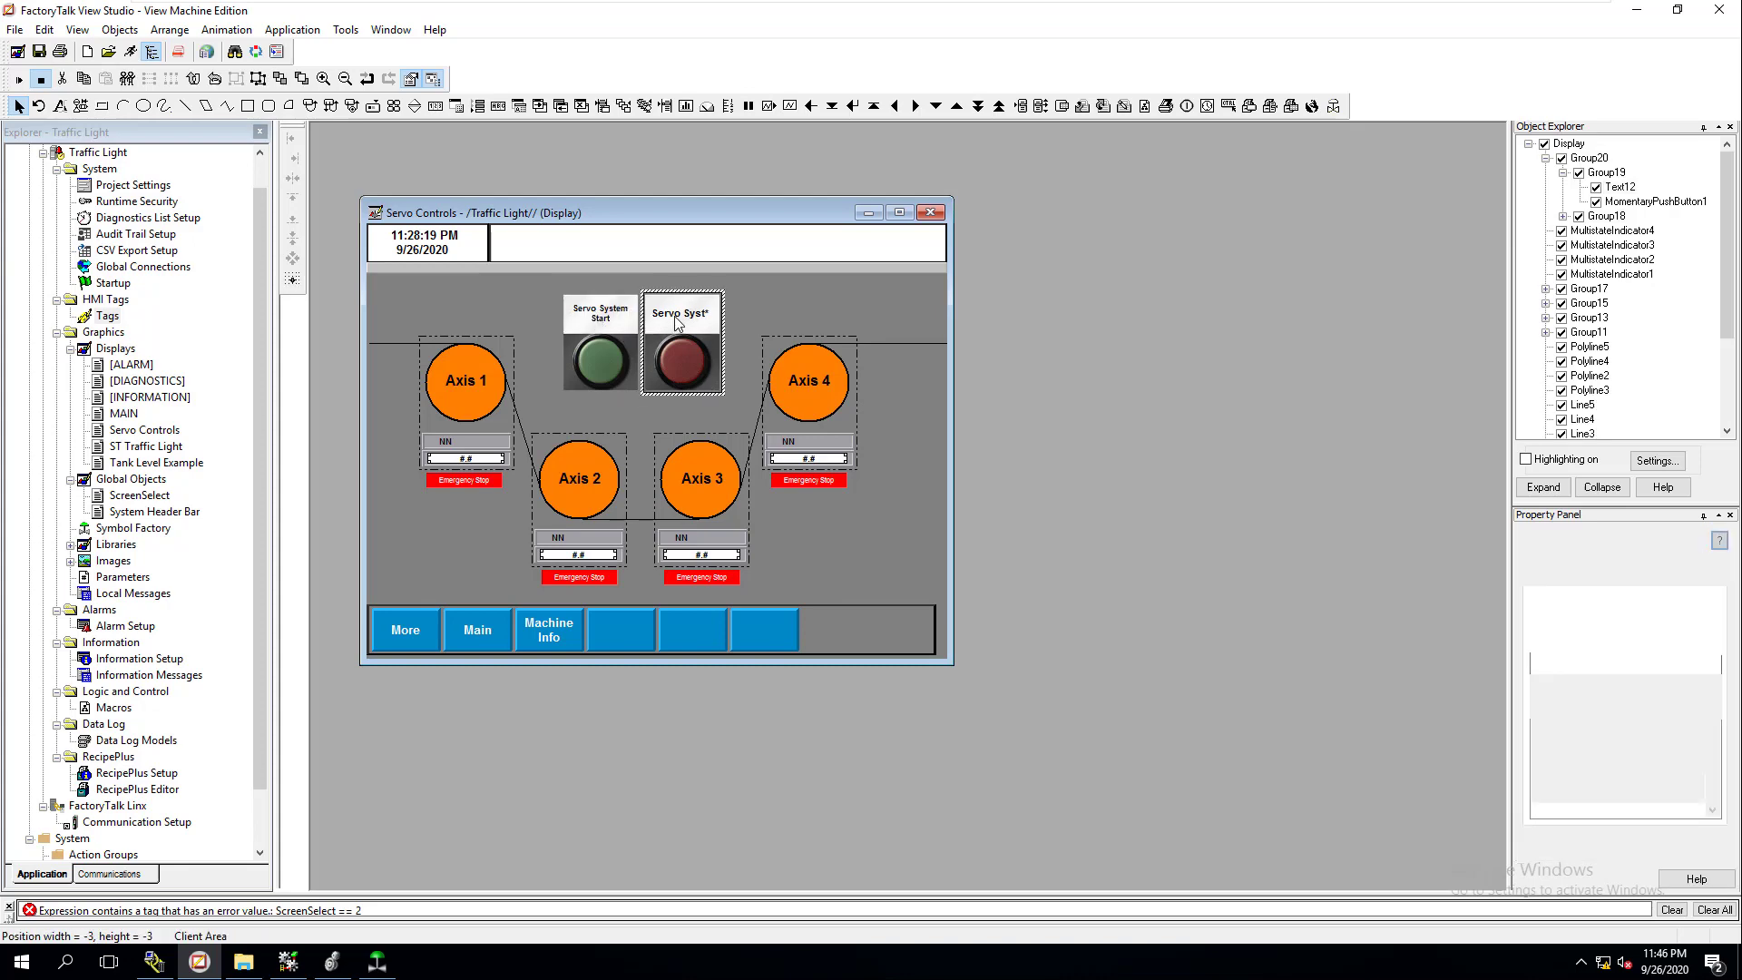
double_click(677, 322)
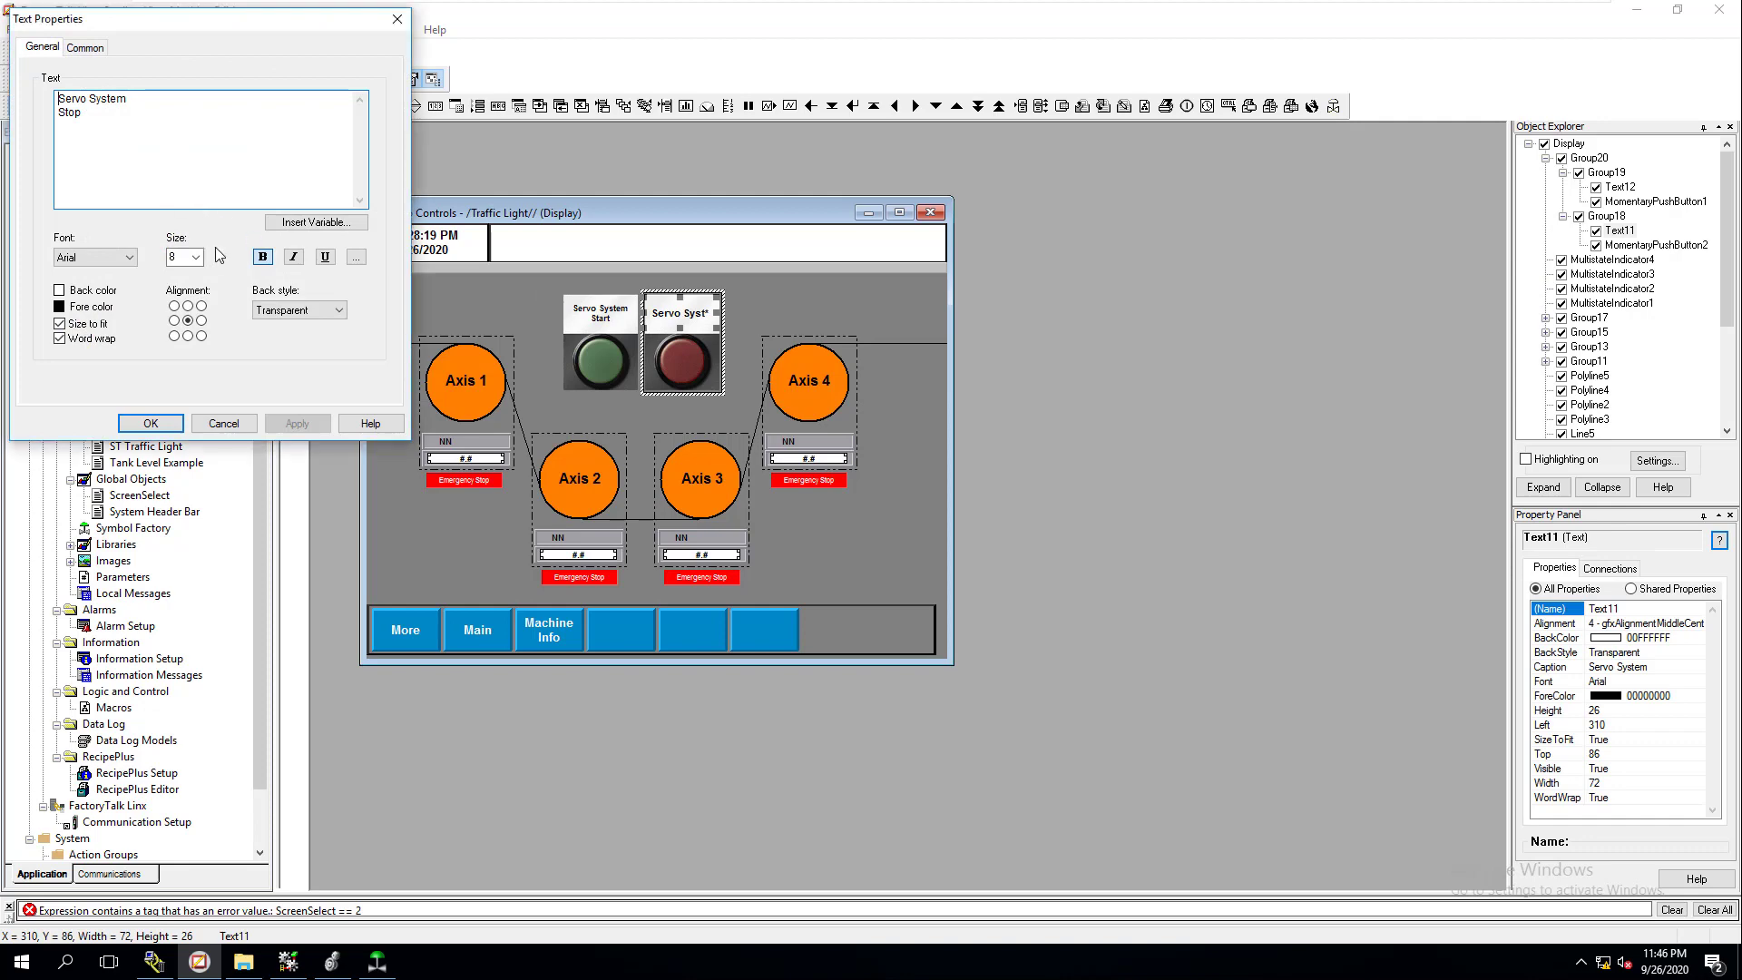
click(171, 259)
text(7)
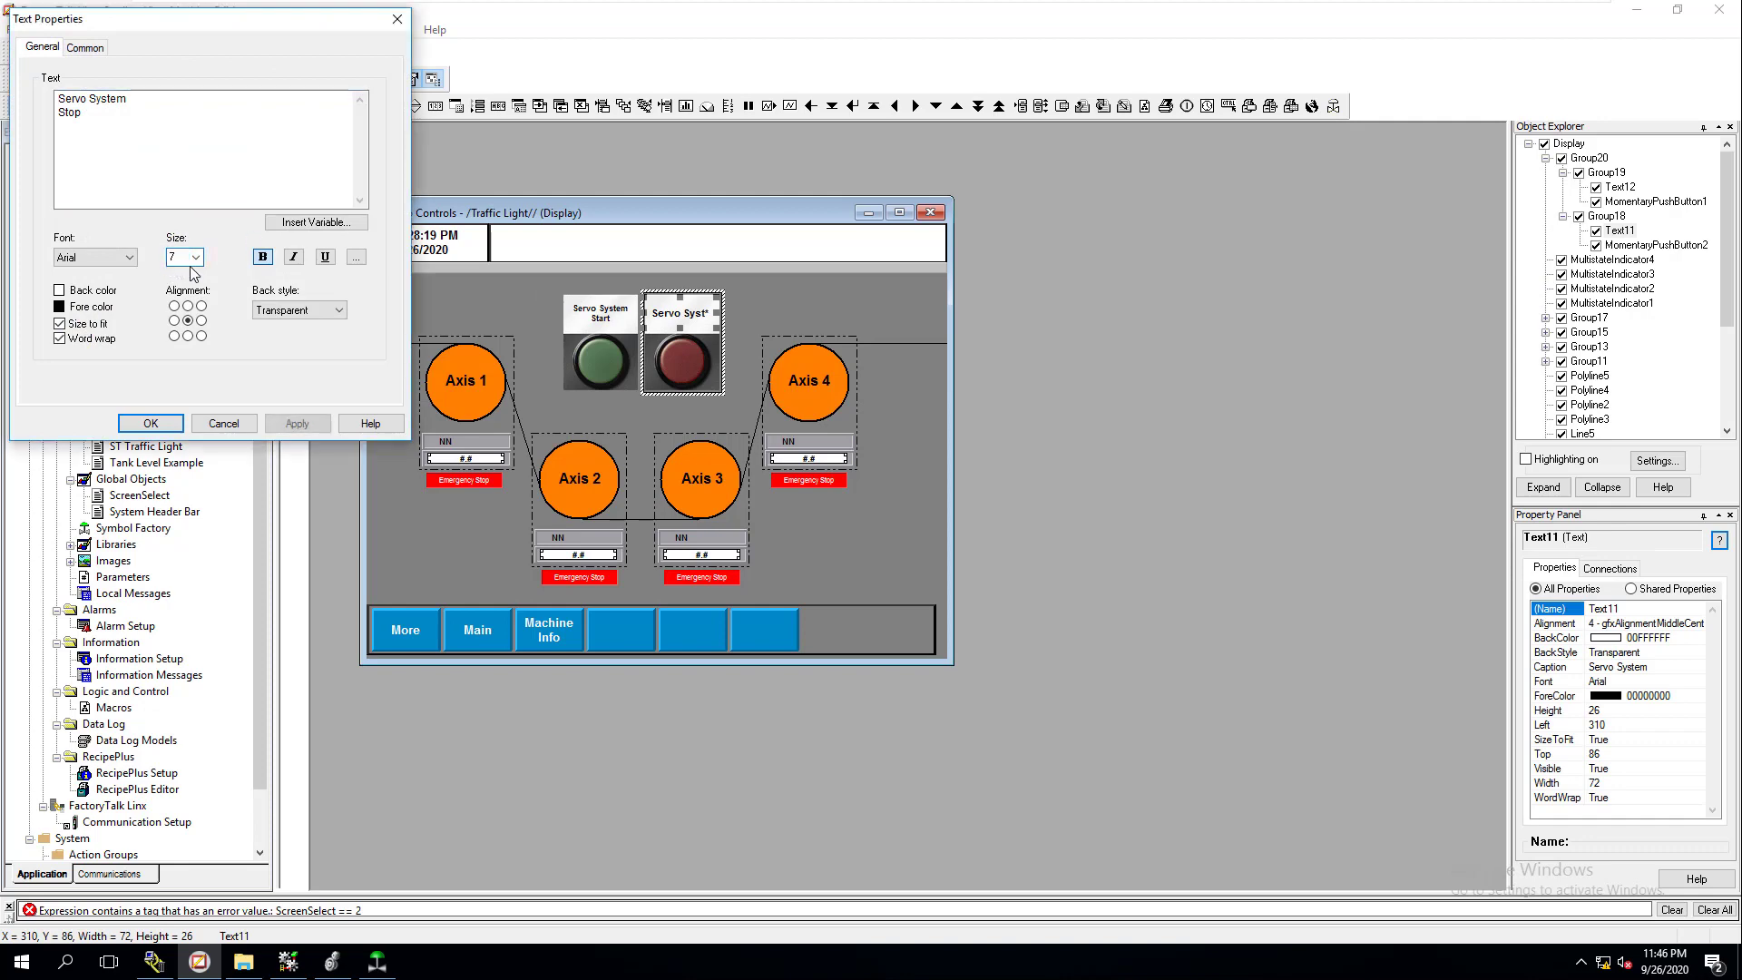
click(299, 425)
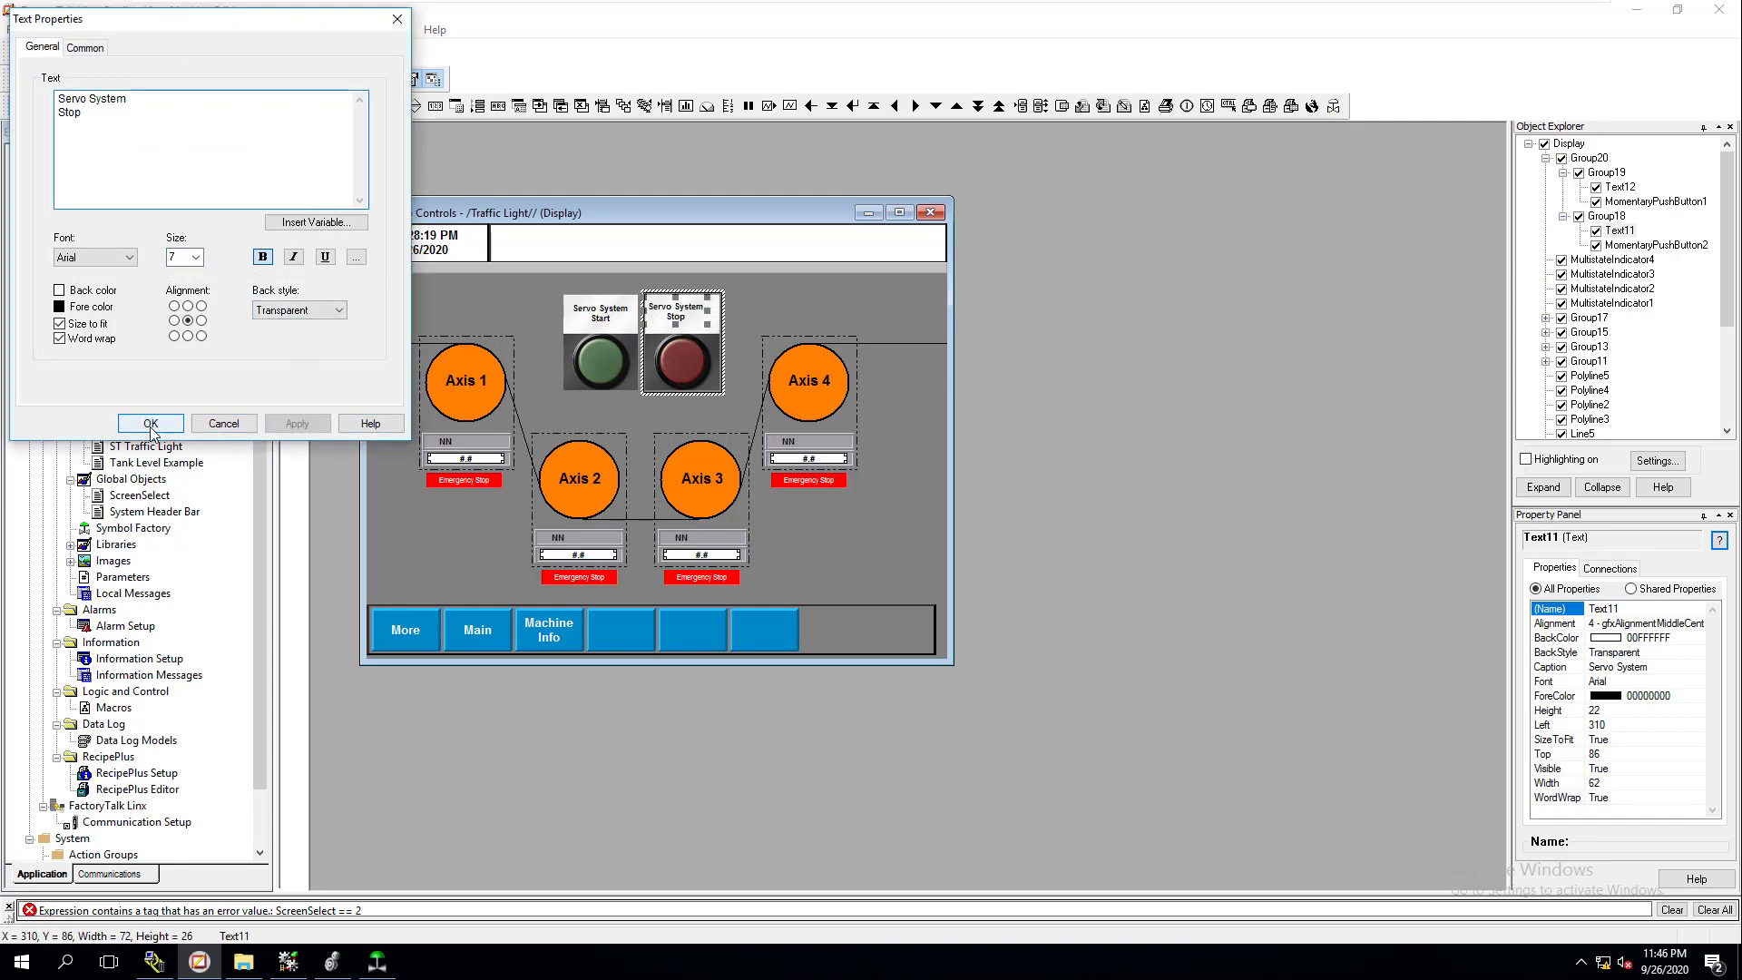
click(151, 424)
drag(673, 315, 677, 320)
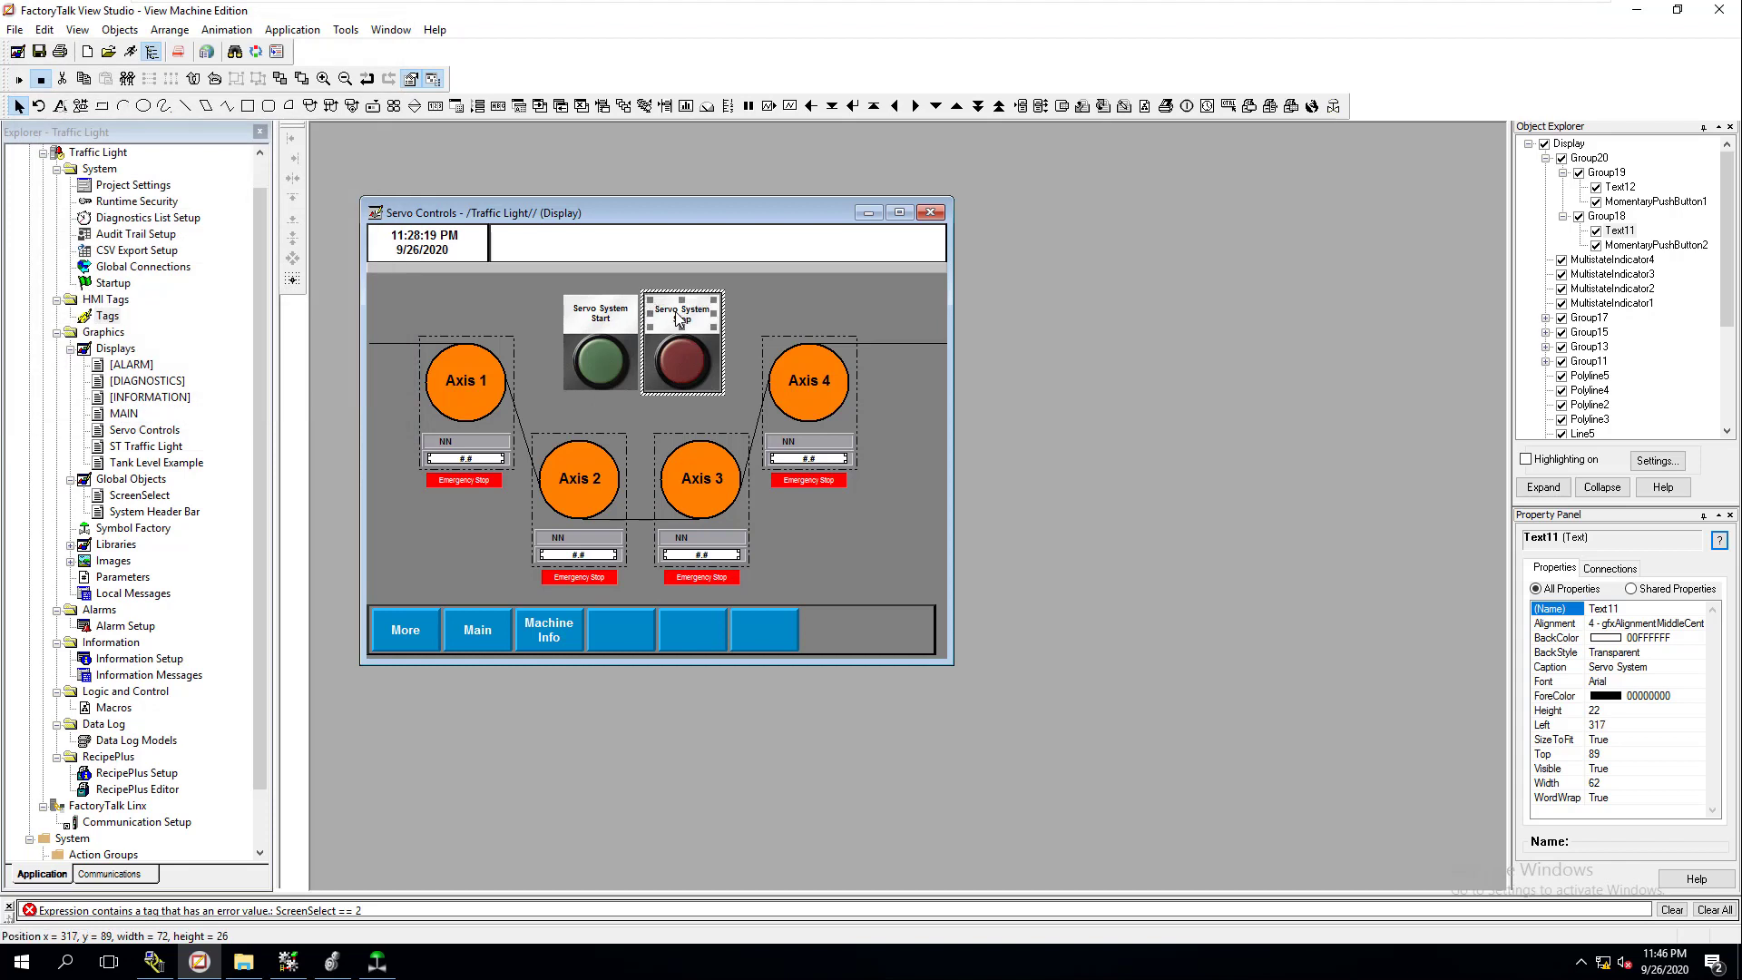
click(498, 297)
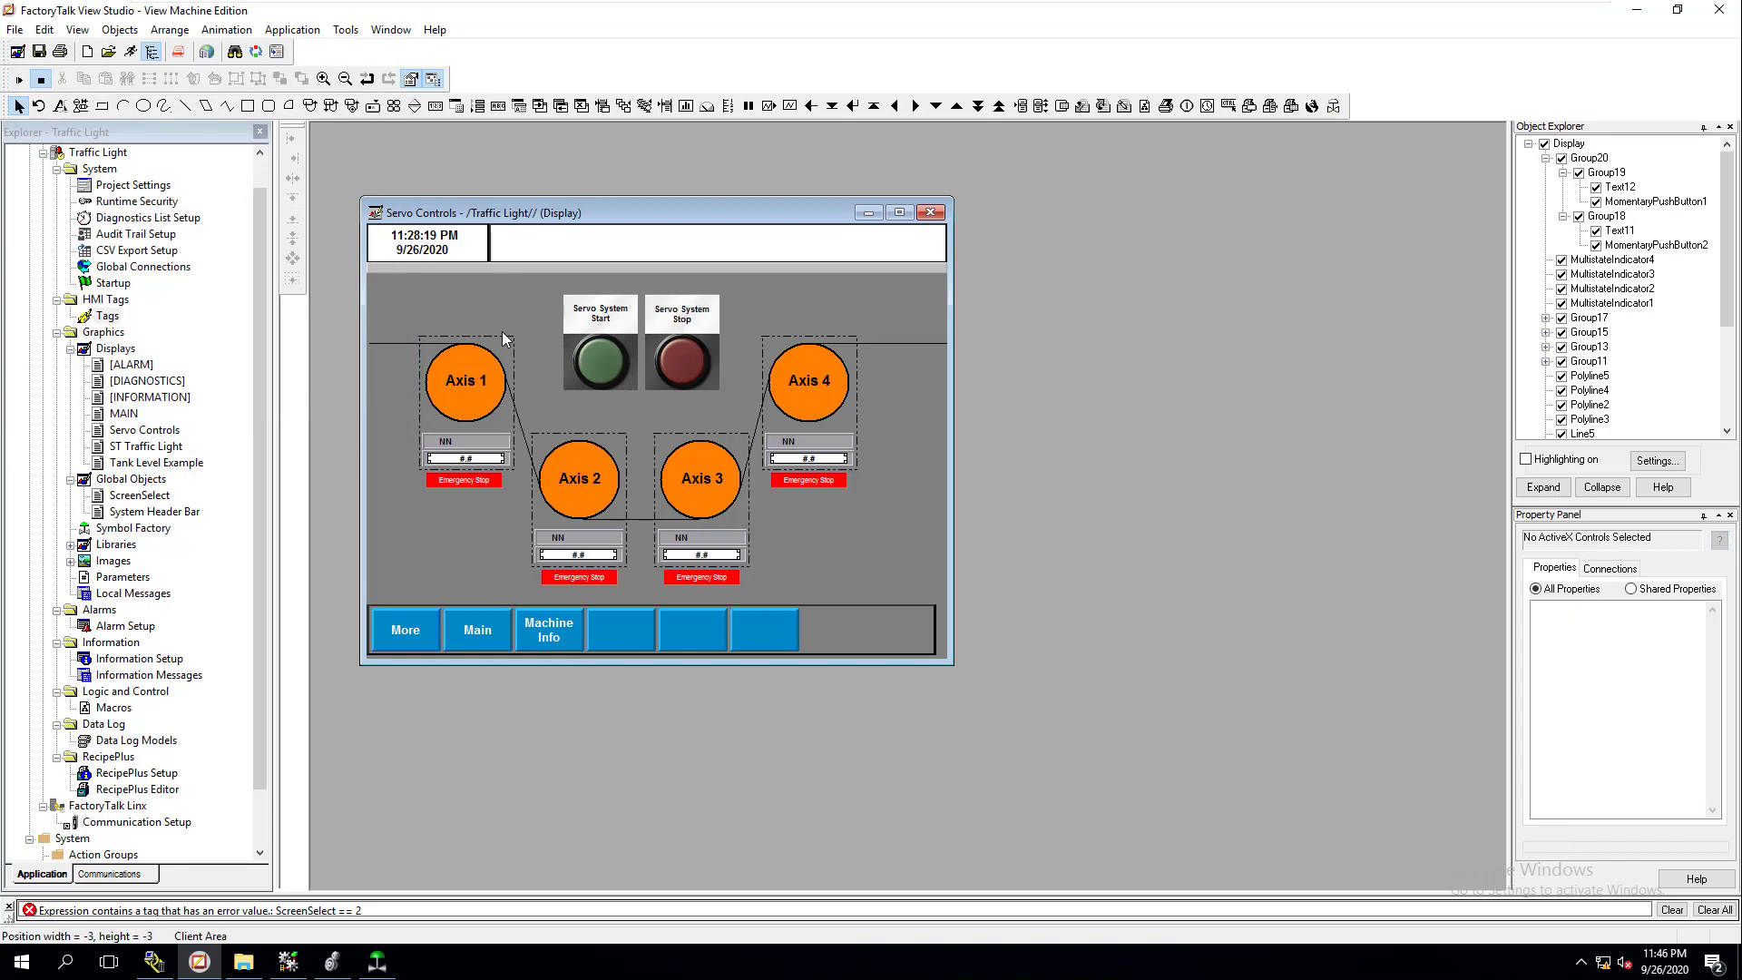
- Draw a panel about 127 pixels high covering the servo start and stop buttons
click(120, 29)
mouse_move(177, 94)
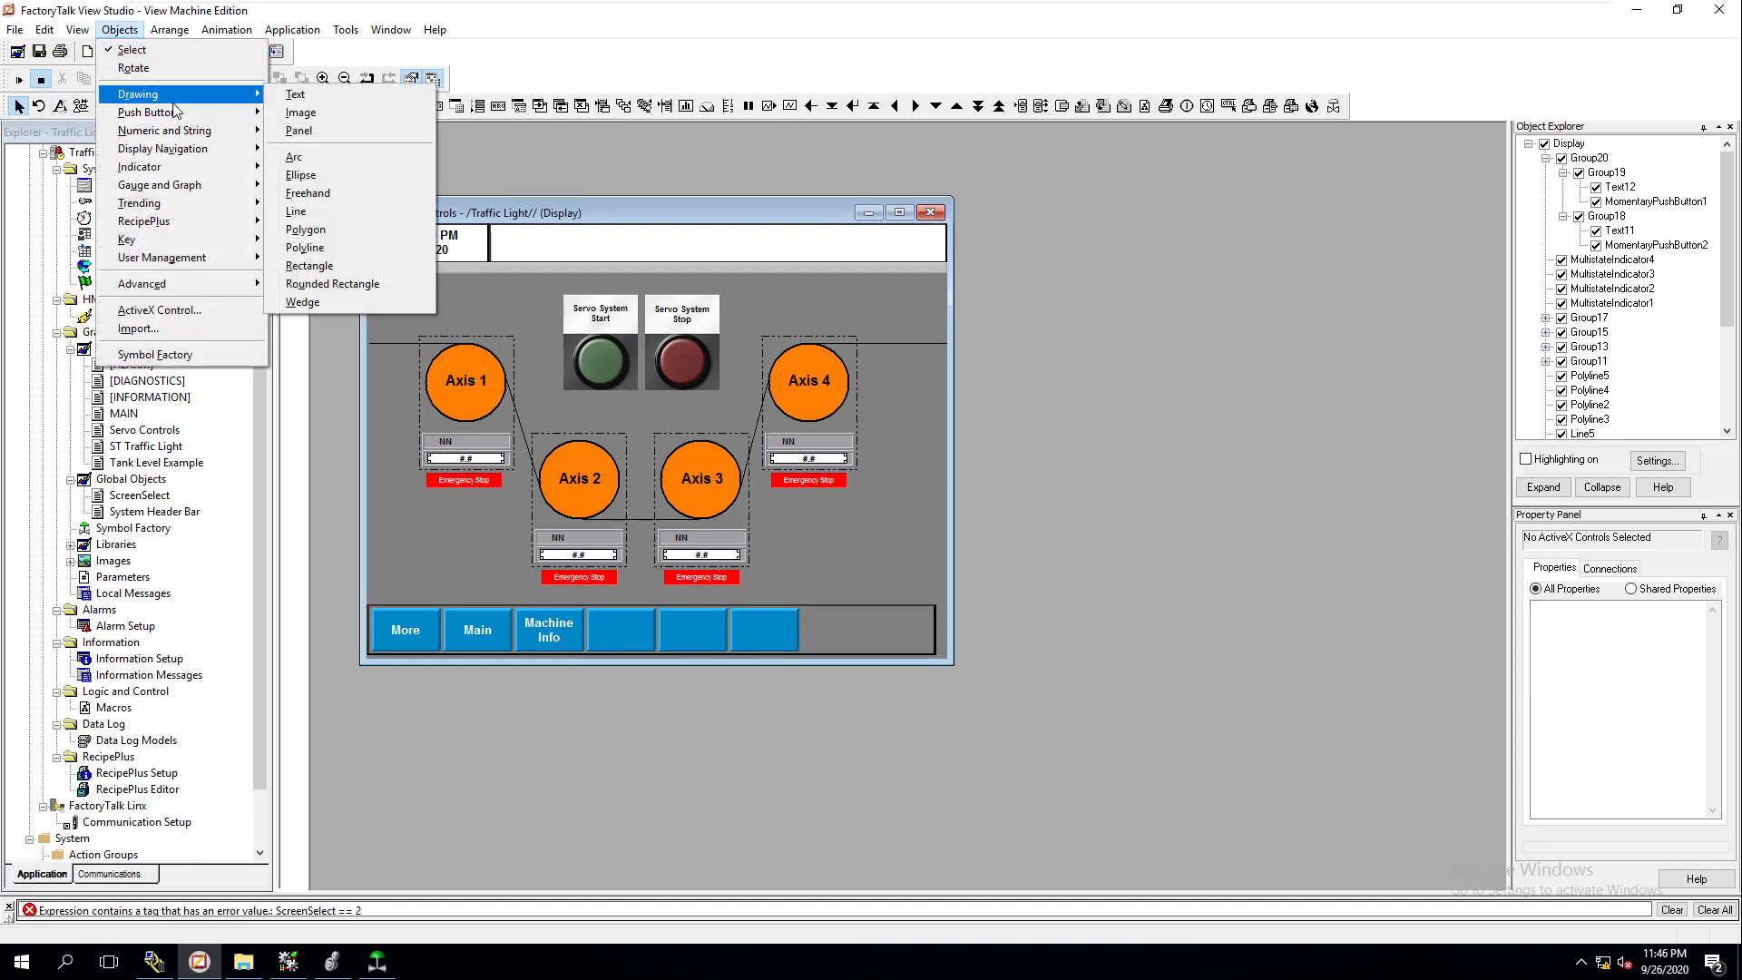
click(298, 129)
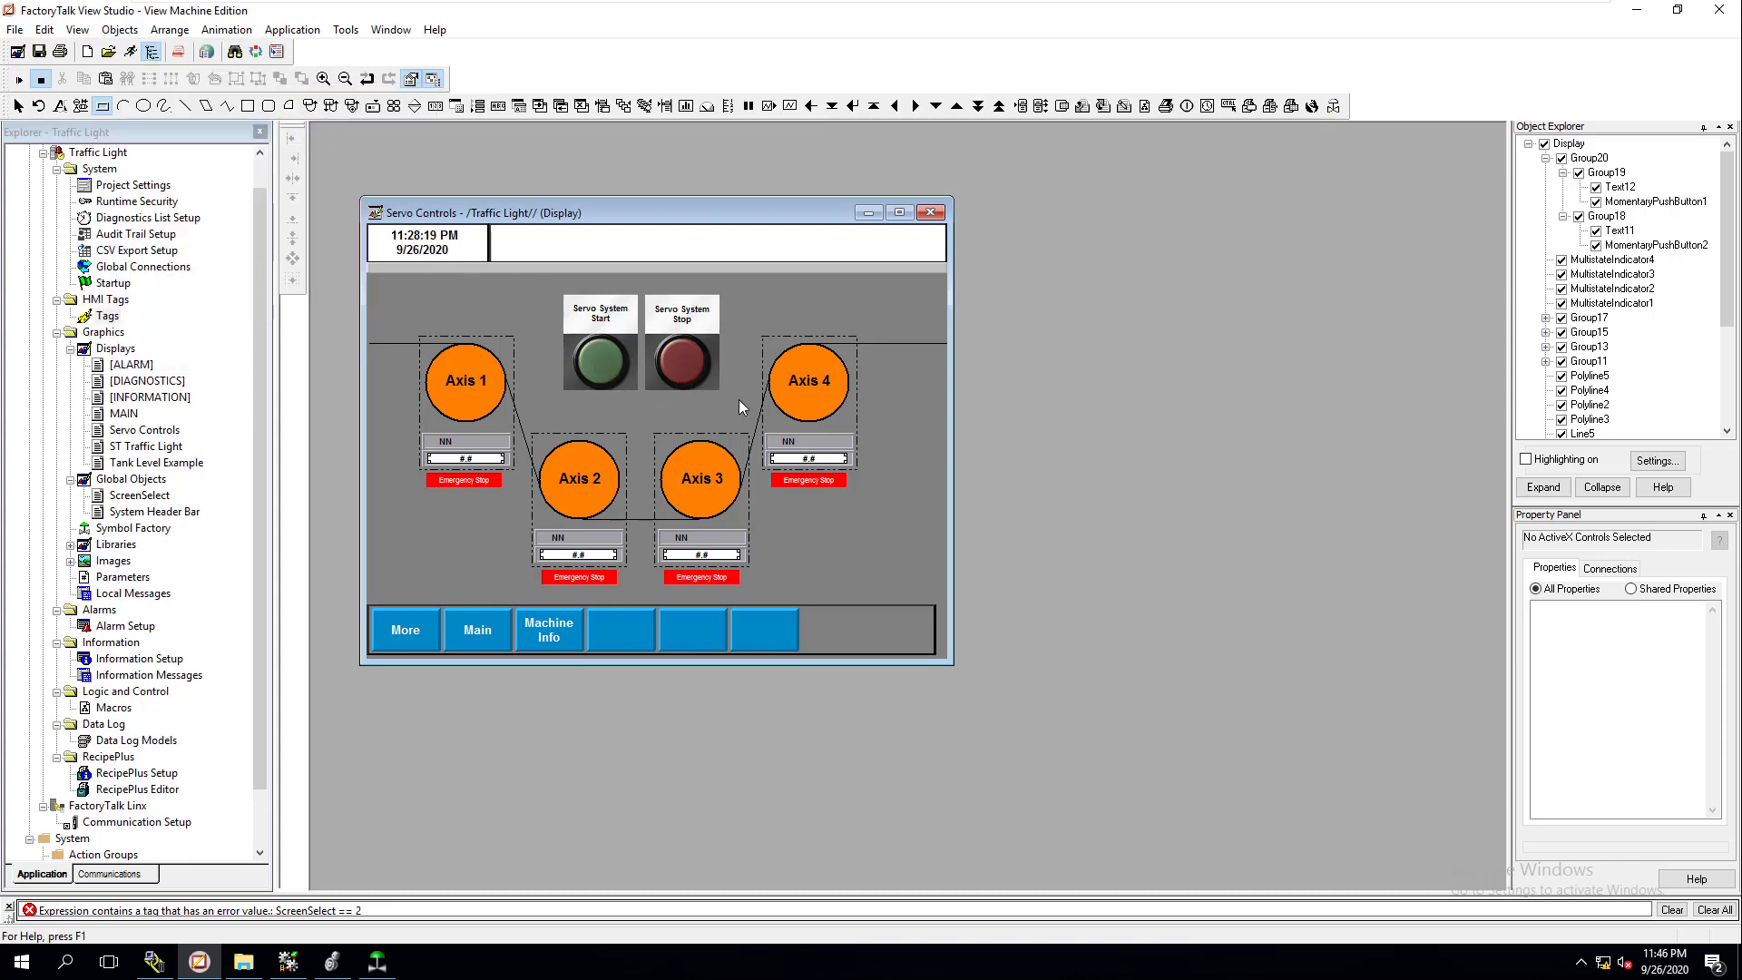
drag(739, 401, 738, 400)
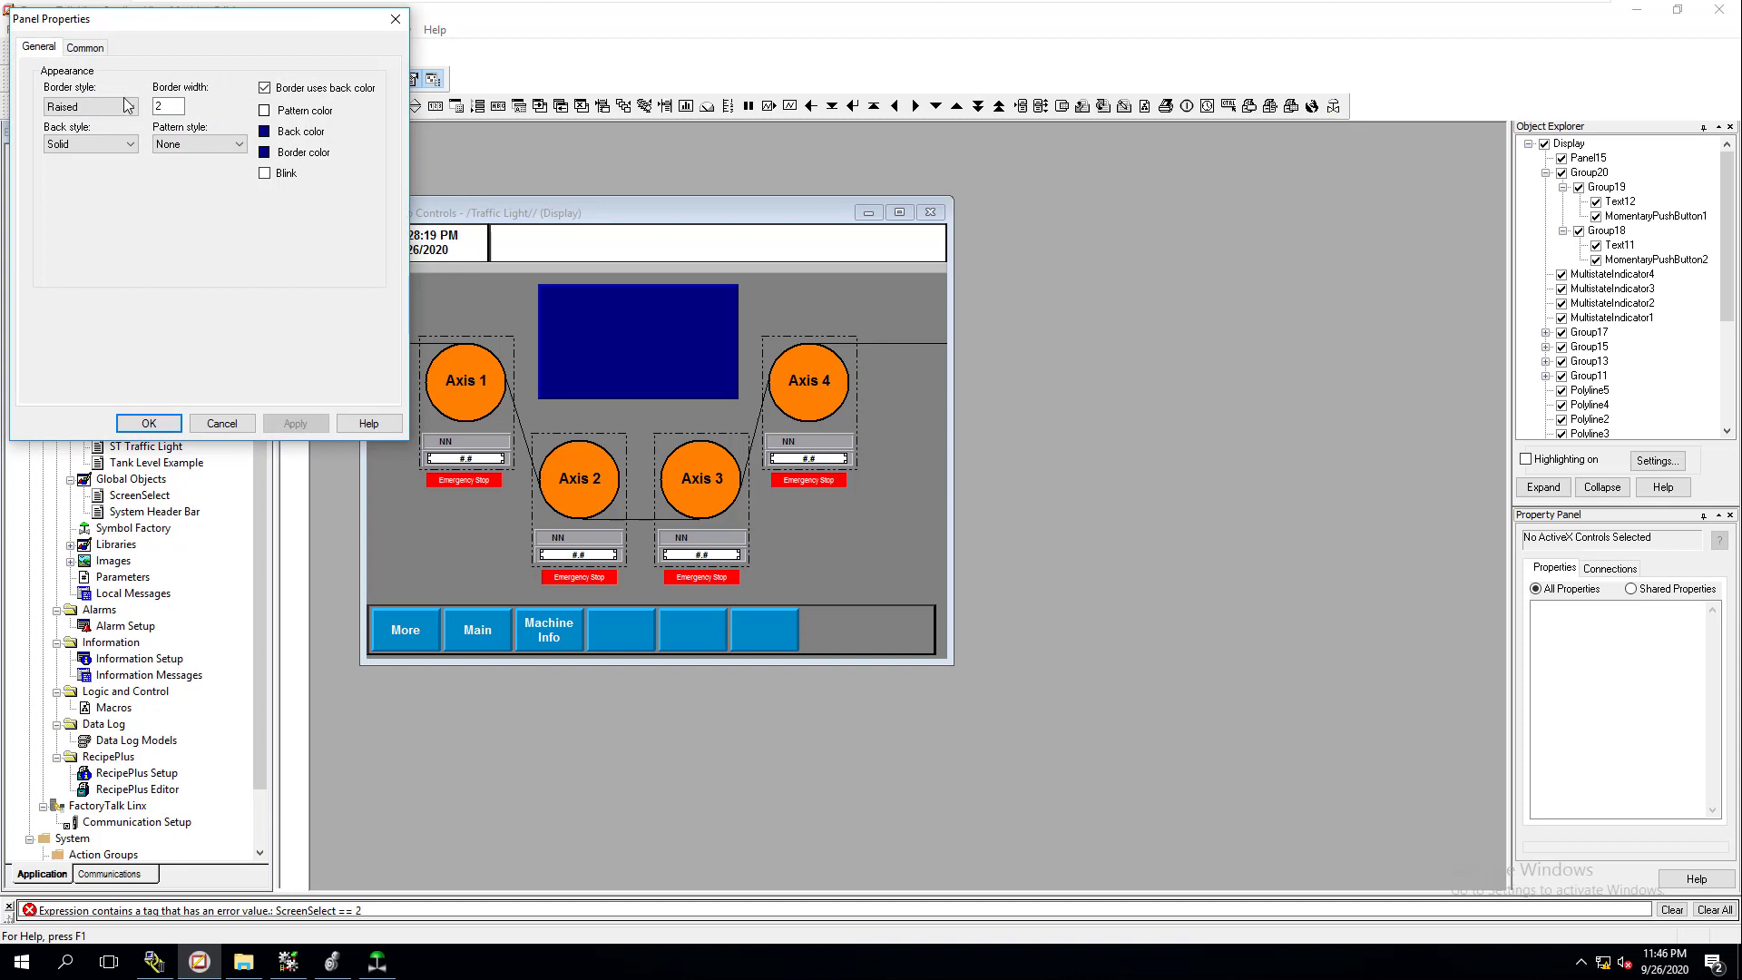
- Turn off the border's use of the back color and set the panel's back and border colors to light gray (C0C0C0)
click(264, 134)
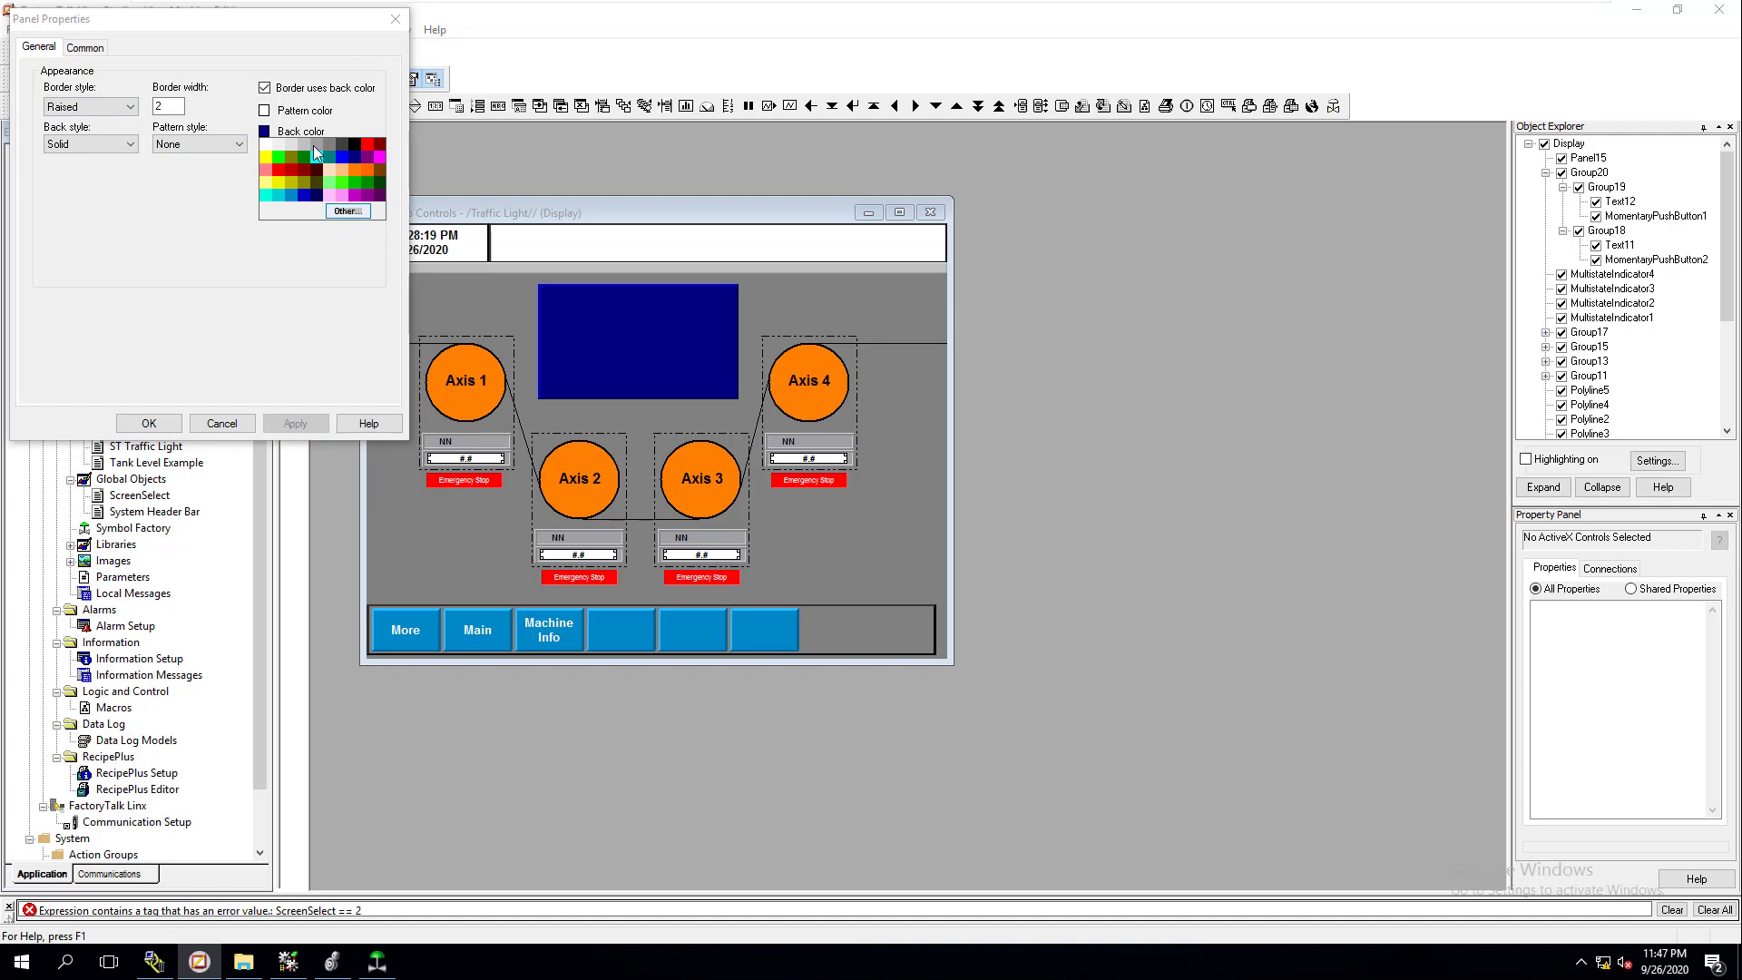
click(305, 145)
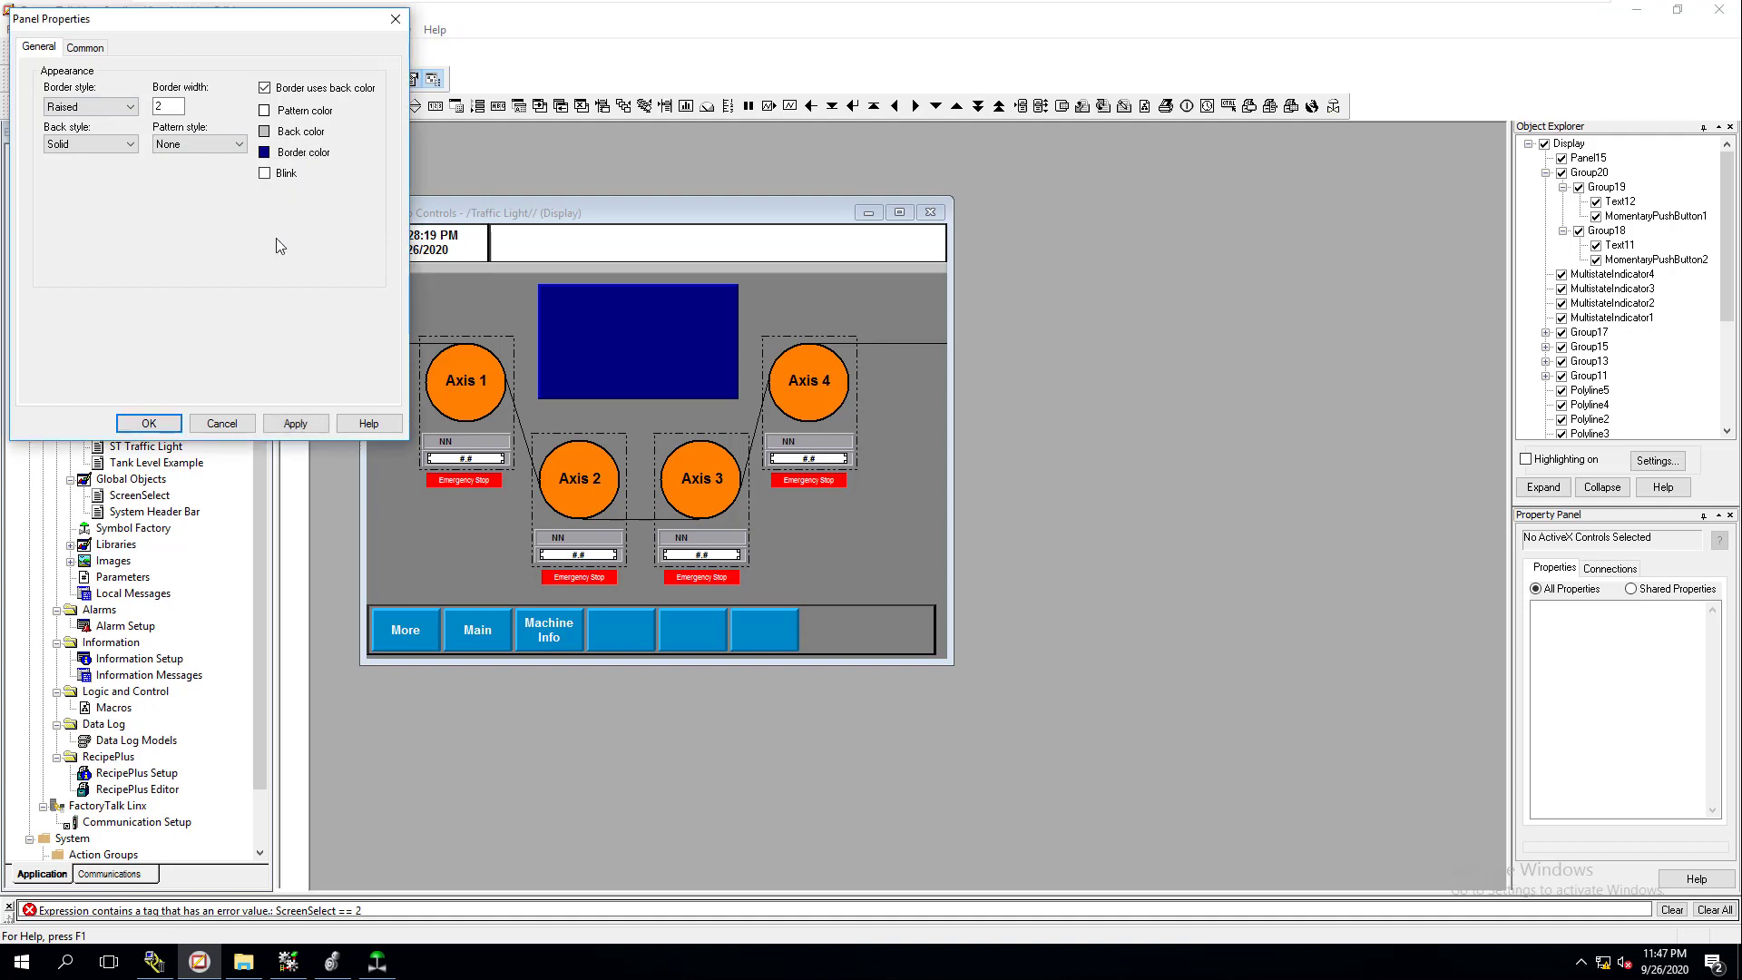
click(265, 88)
click(265, 111)
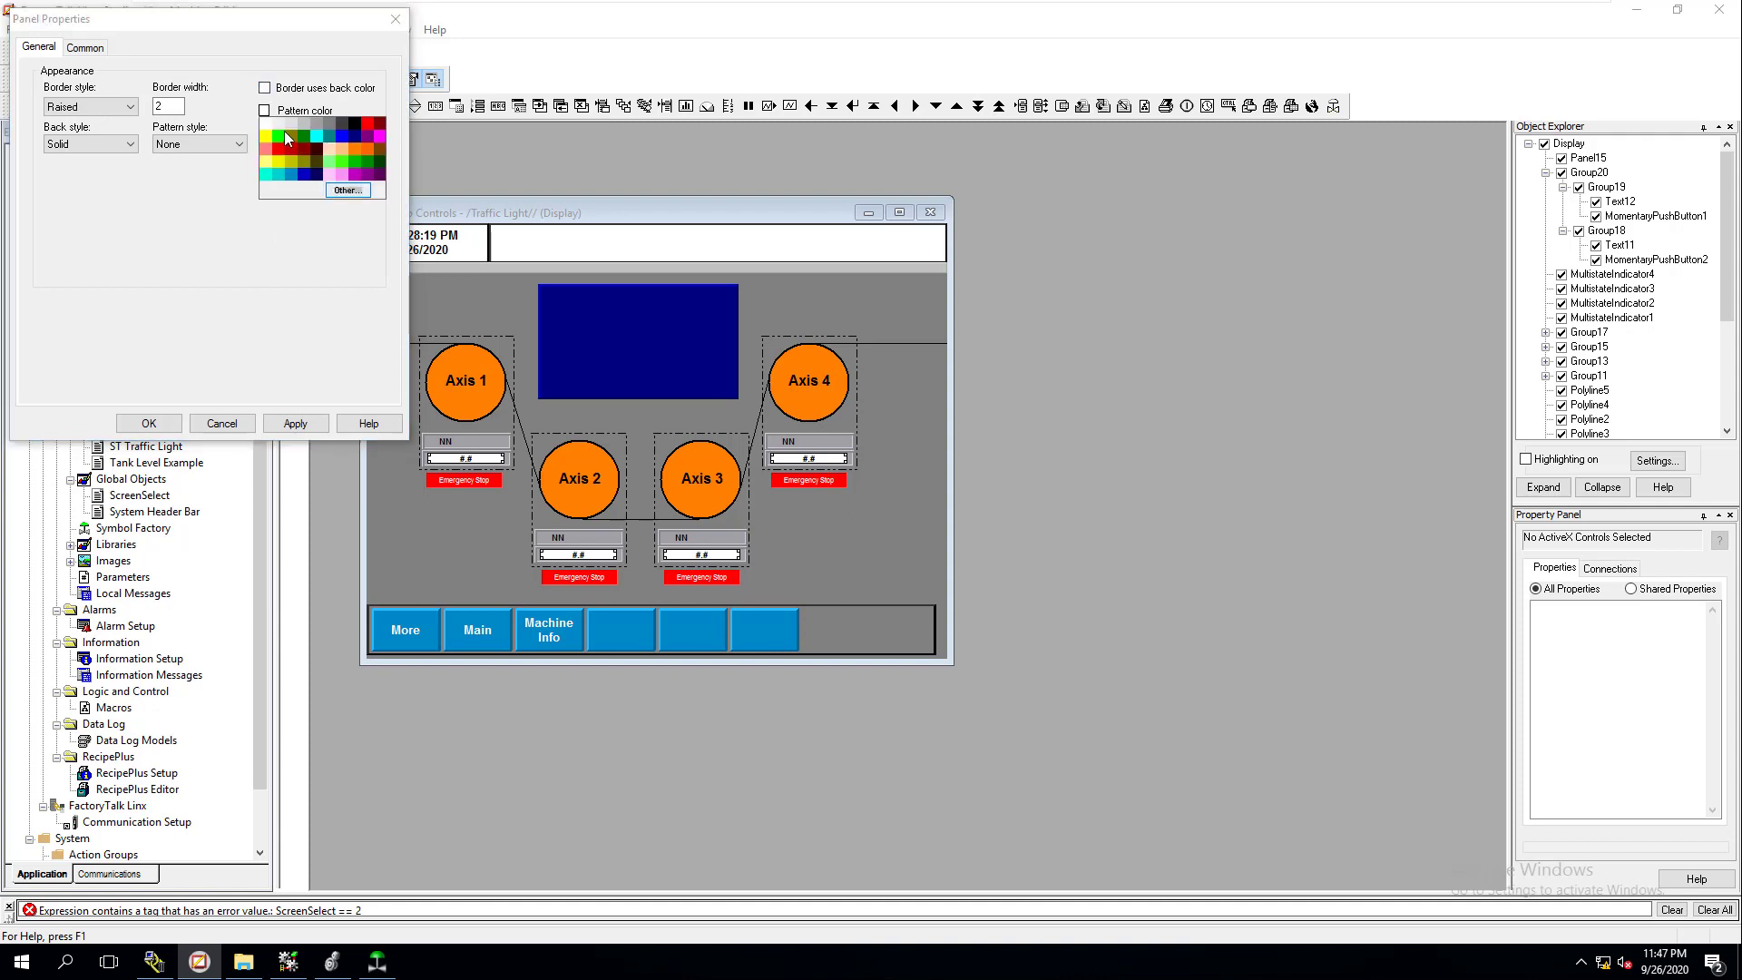
click(264, 107)
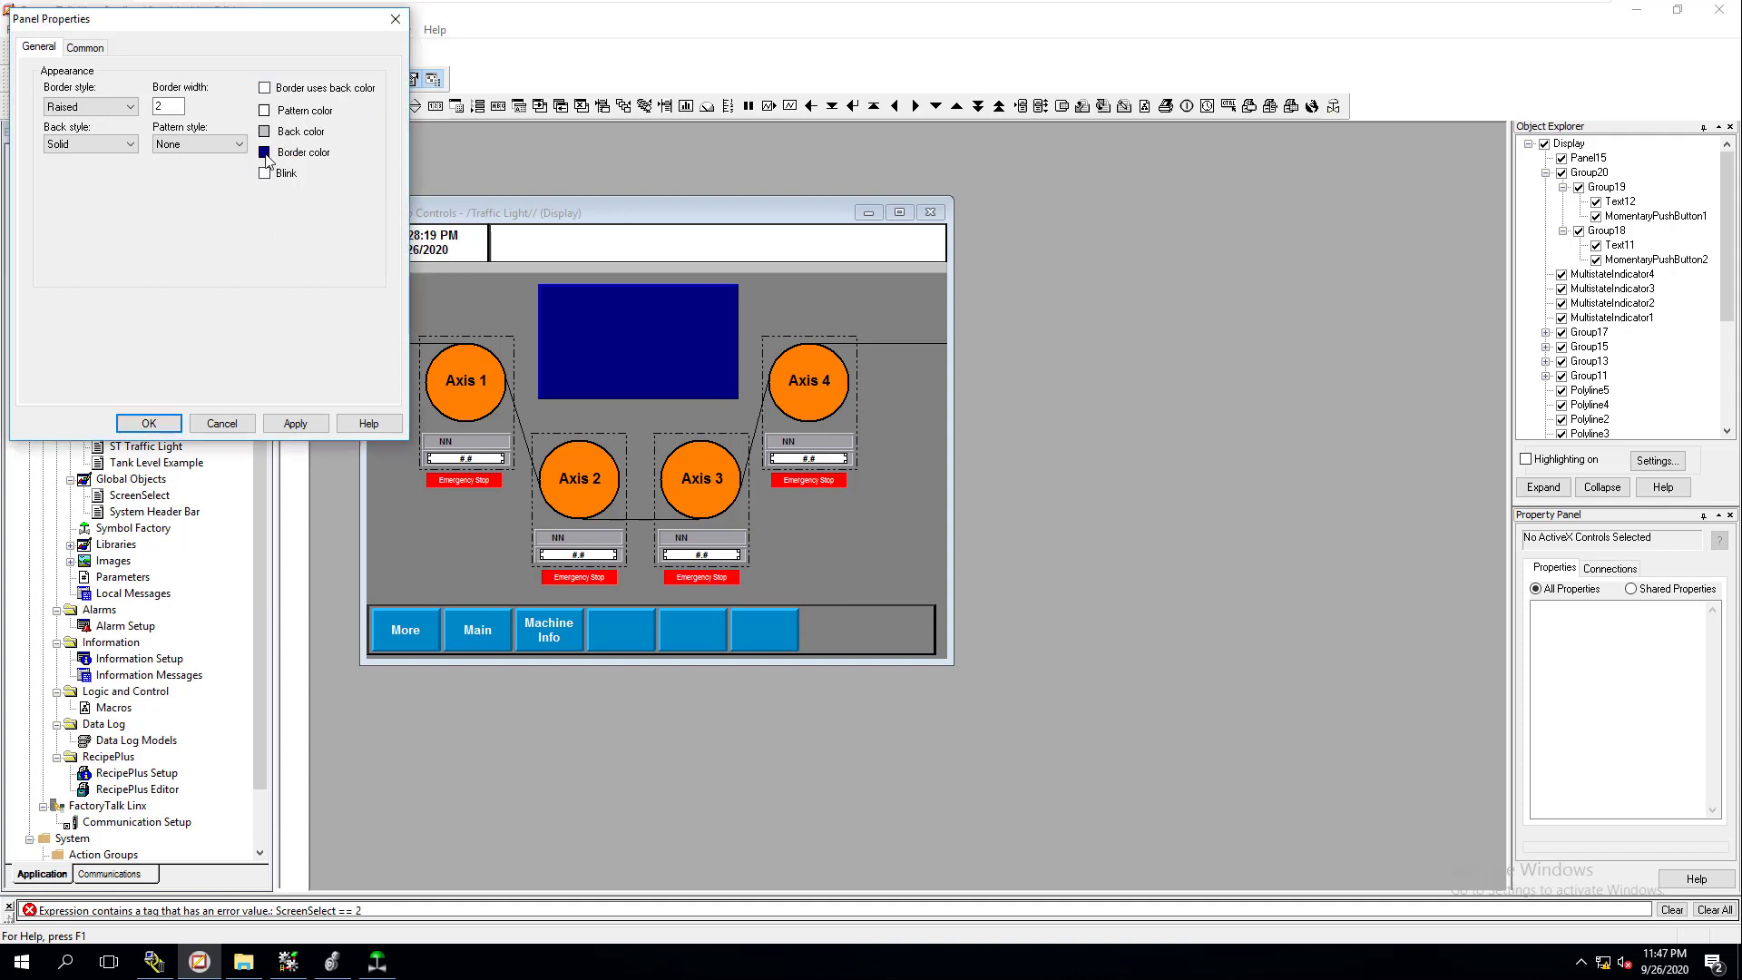
click(265, 153)
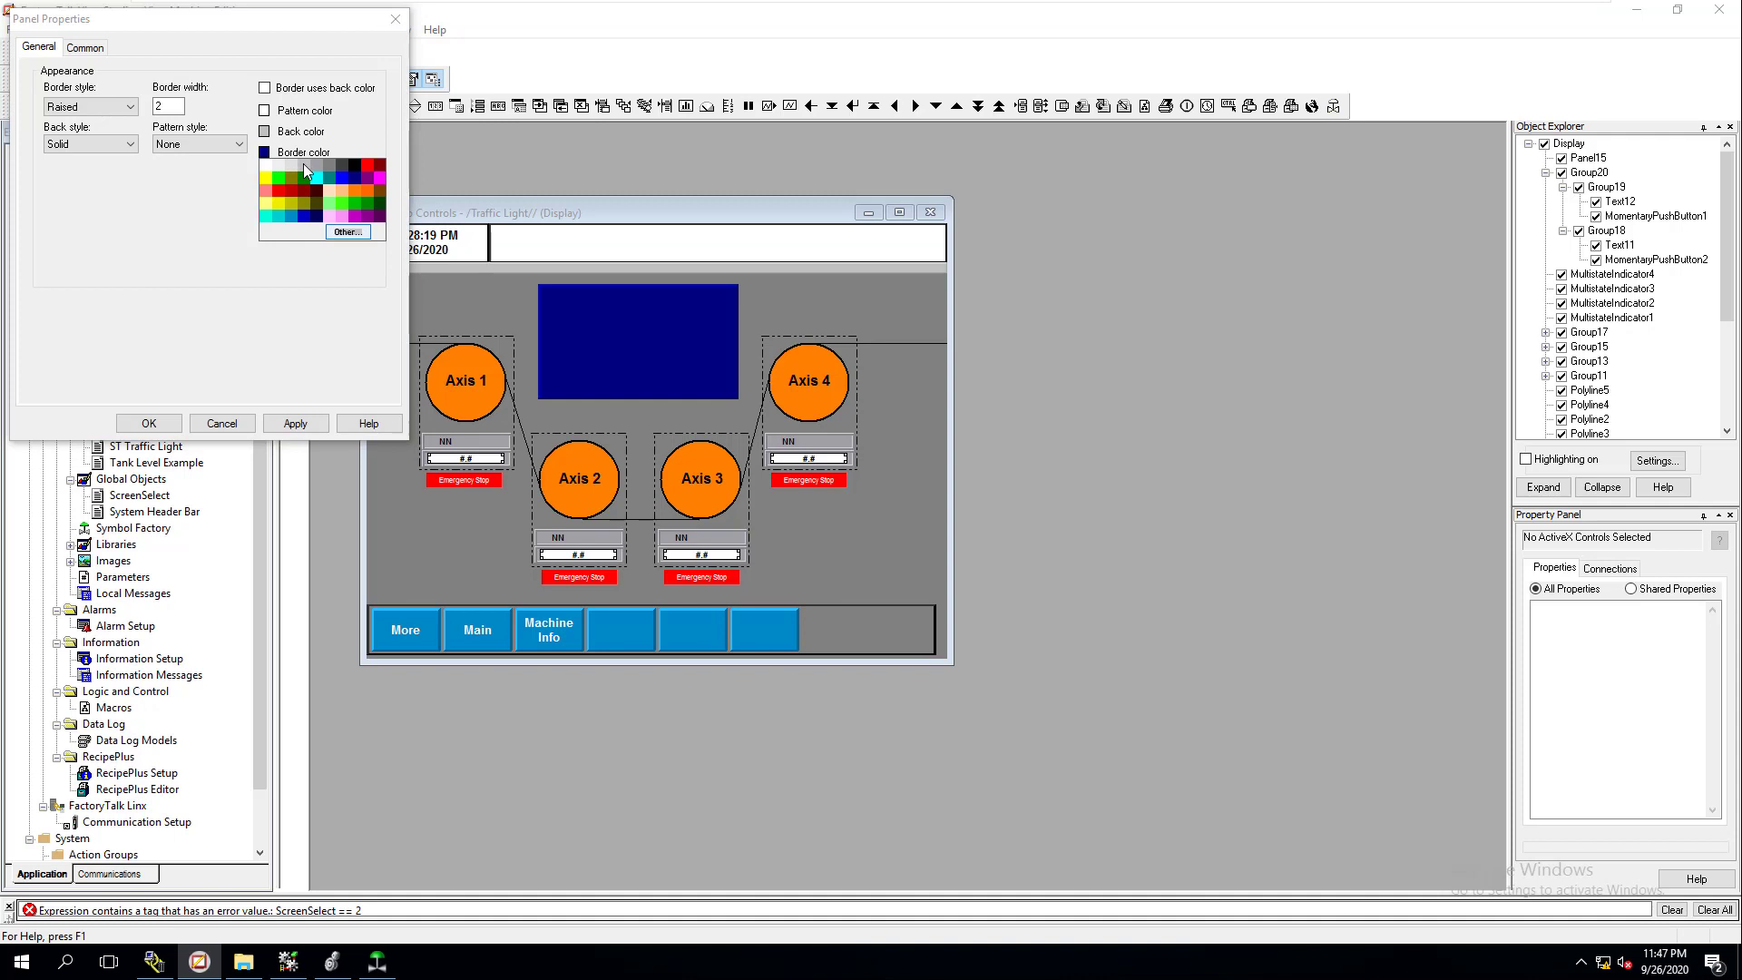
click(303, 163)
- Give the panel a border width of 3 with the RaisedInset border style and apply the properties
click(161, 109)
double_click(161, 107)
text(3)
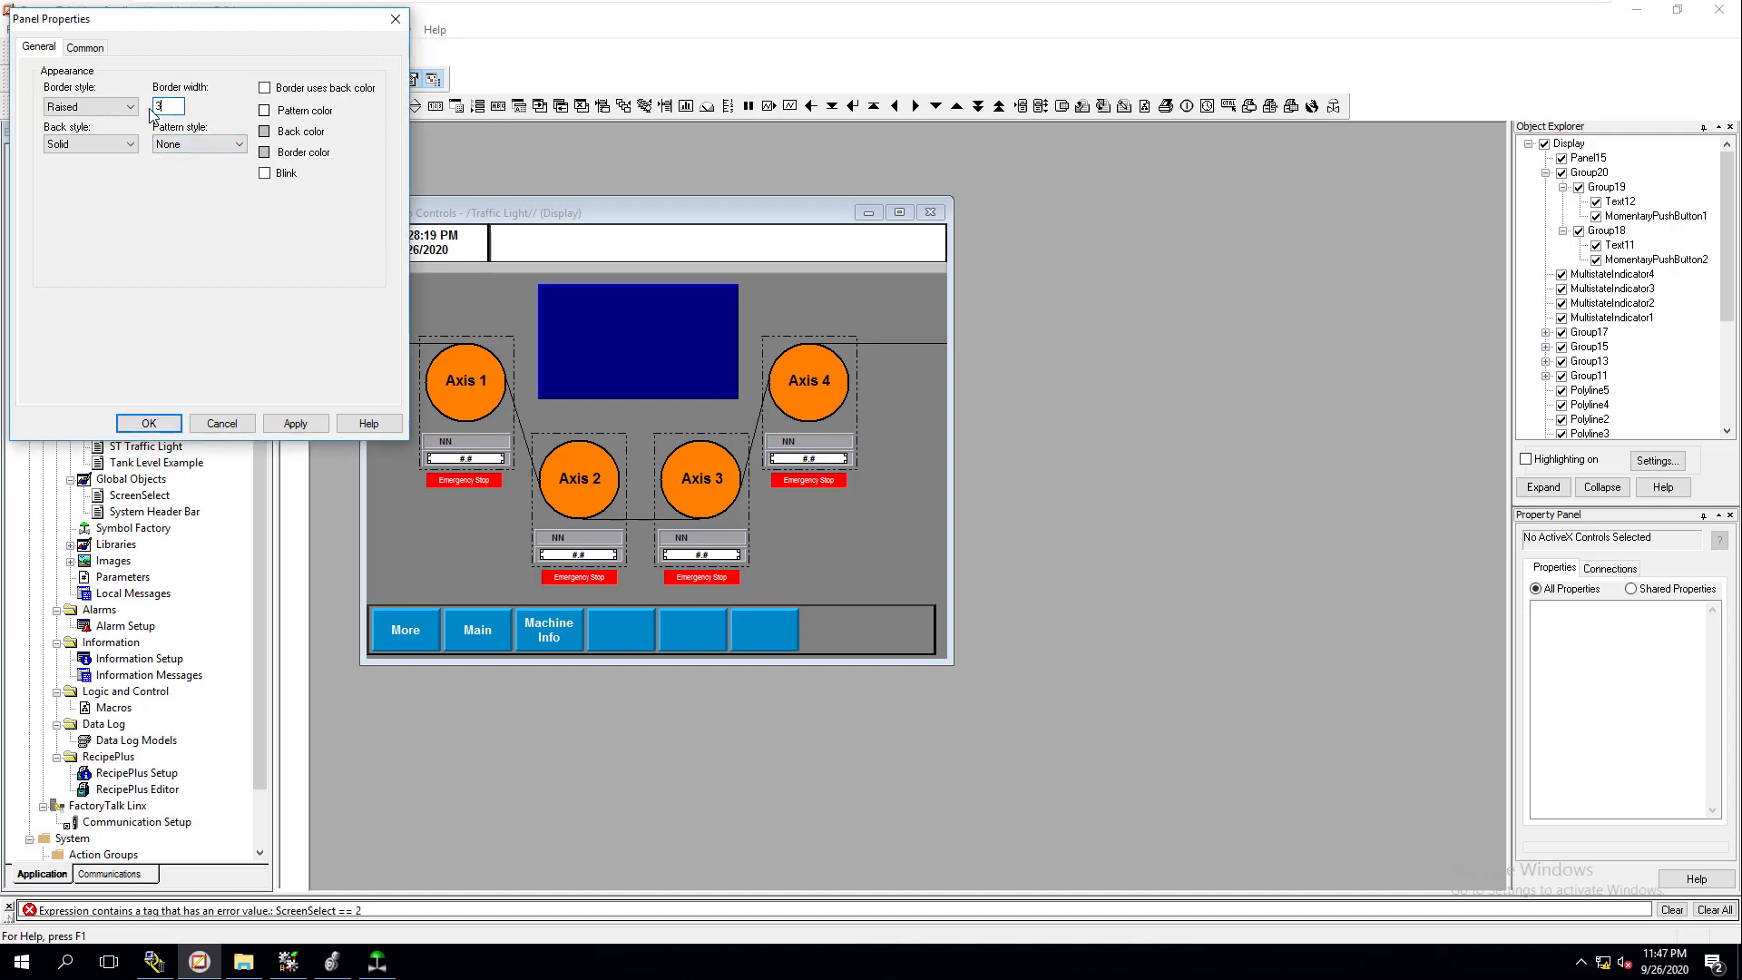
click(121, 111)
click(73, 120)
click(269, 422)
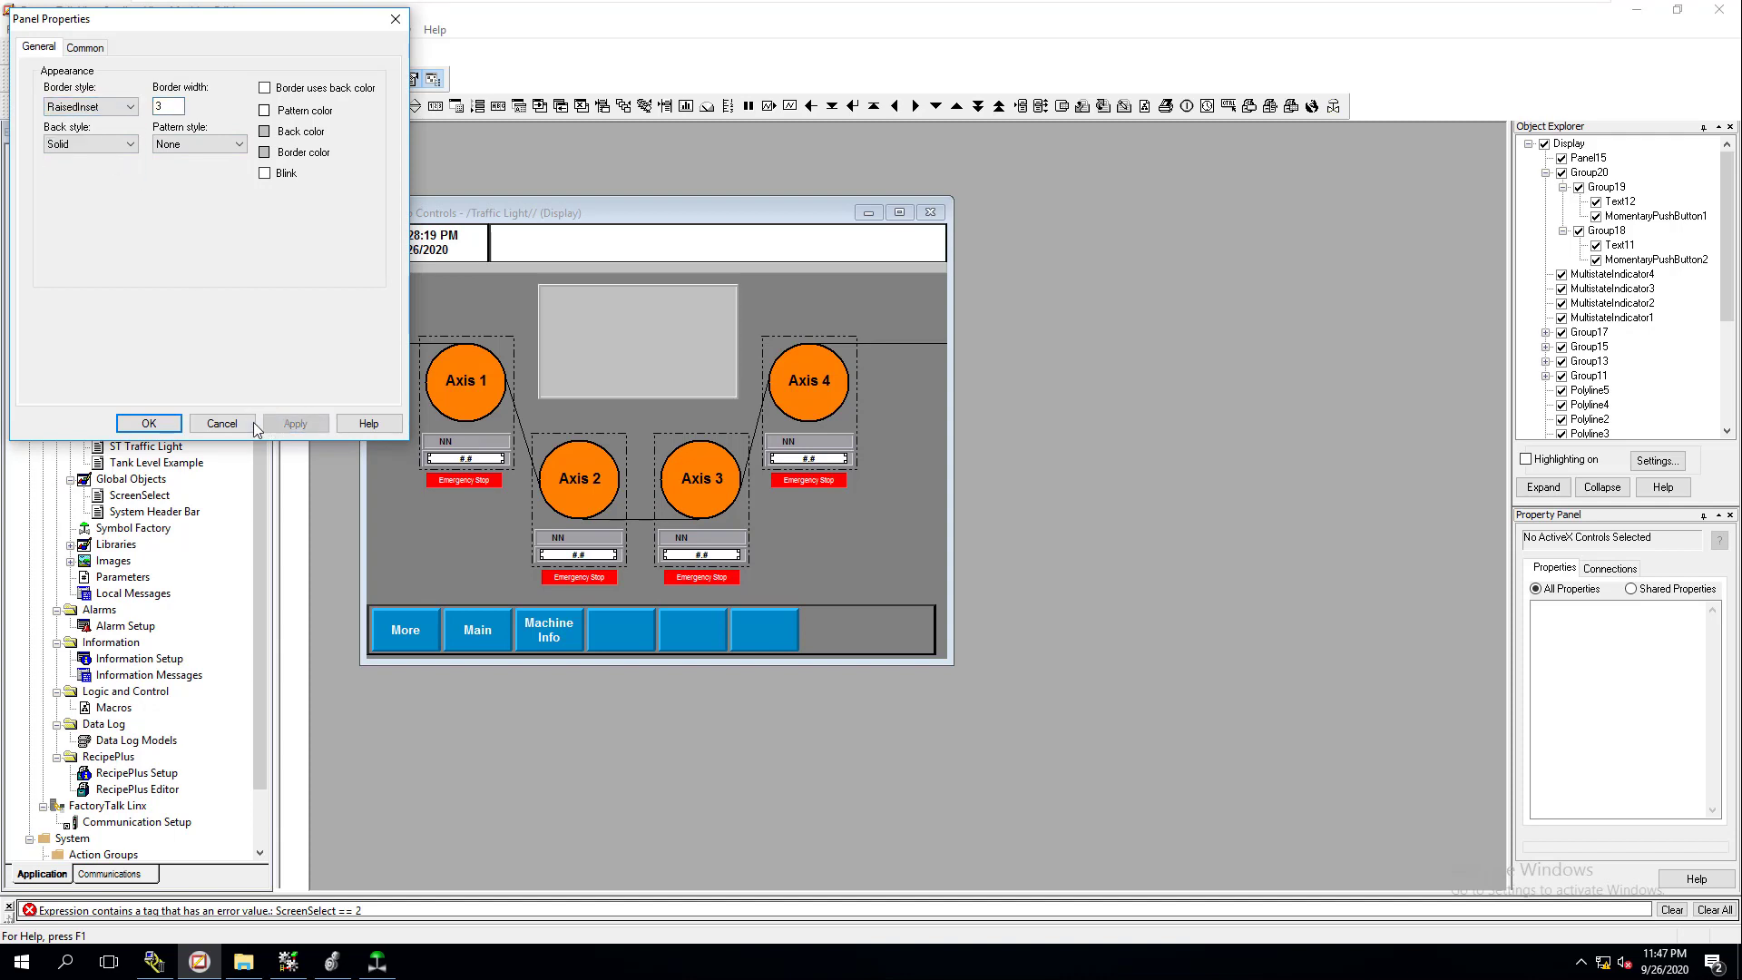
click(149, 424)
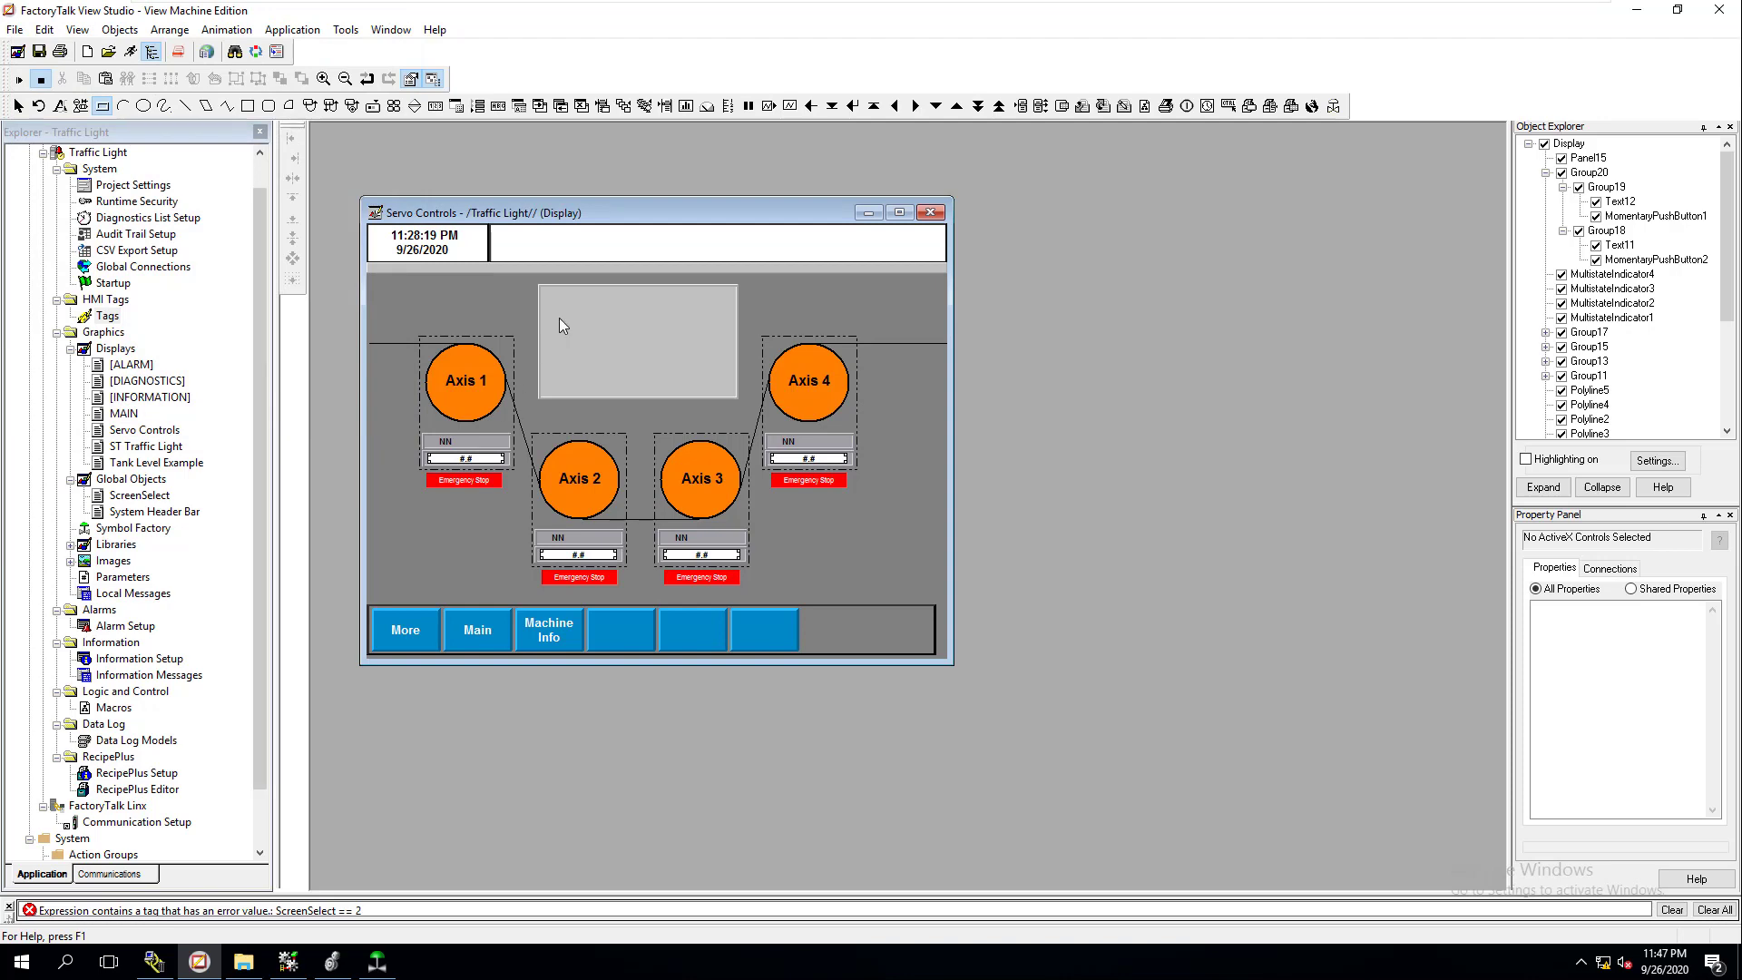
- Send the gray panel to the back, behind the servo start and stop buttons
right_click(582, 356)
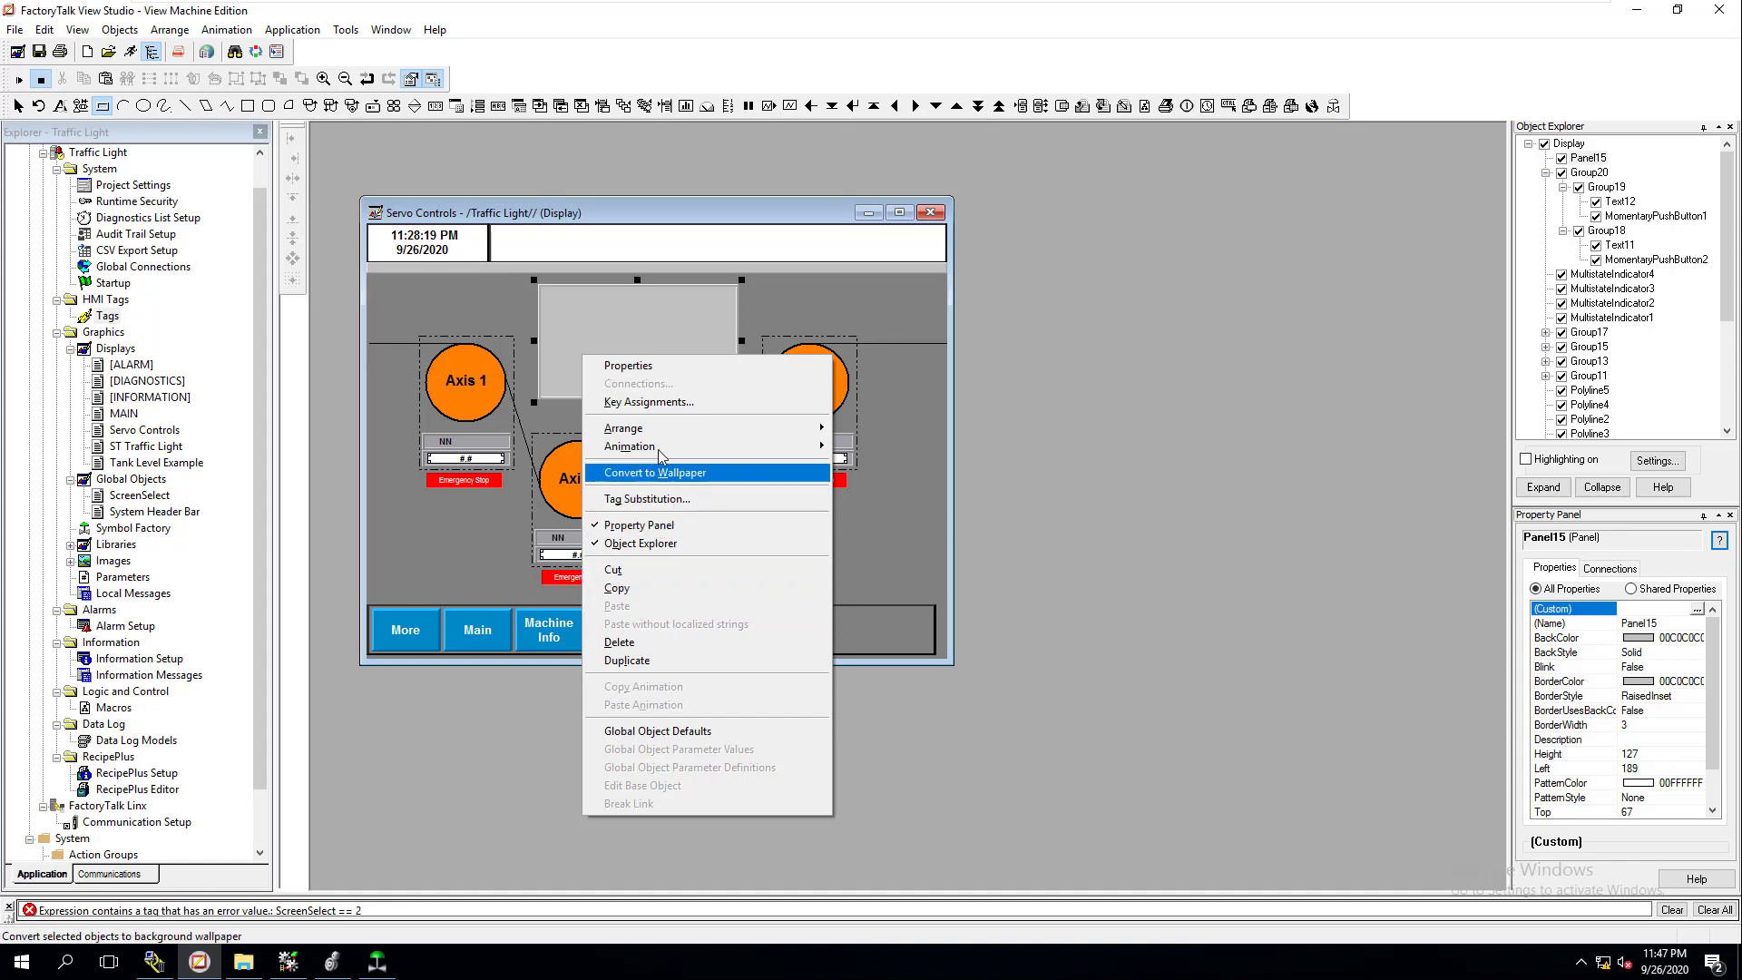
mouse_move(662, 427)
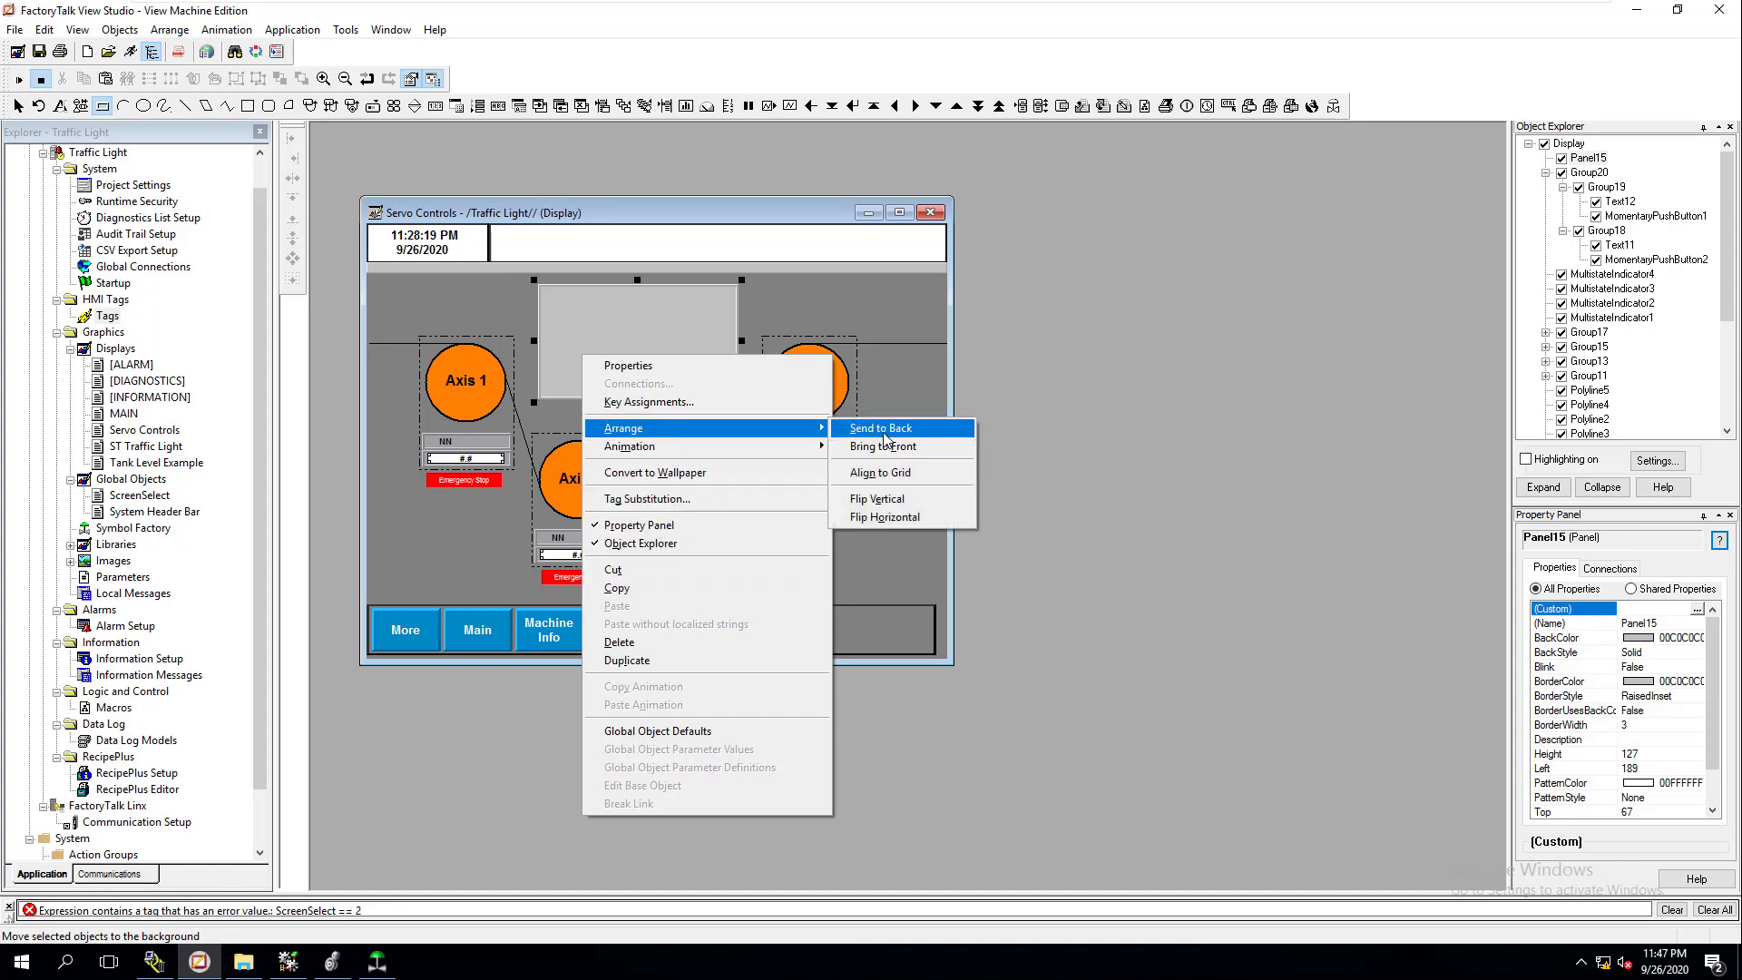
click(884, 446)
- Shrink and reposition the panel so it forms a narrow, even frame around the servo start and stop buttons
drag(732, 329, 741, 283)
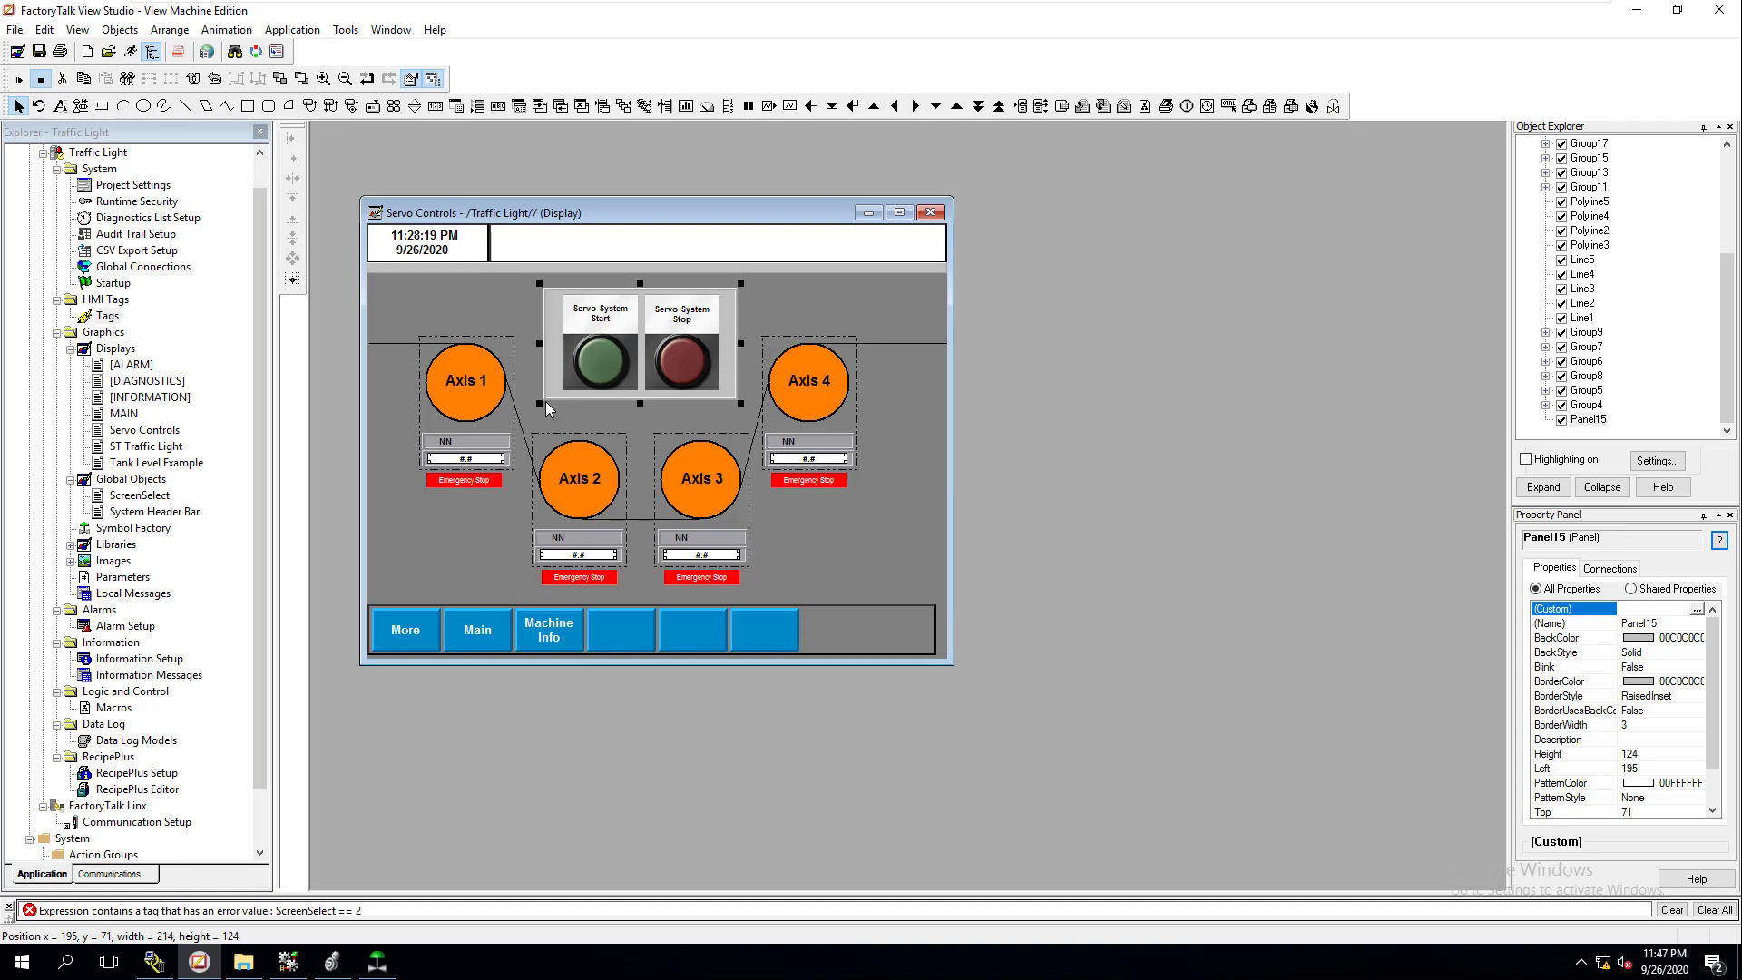
drag(541, 400, 546, 400)
drag(737, 341, 730, 340)
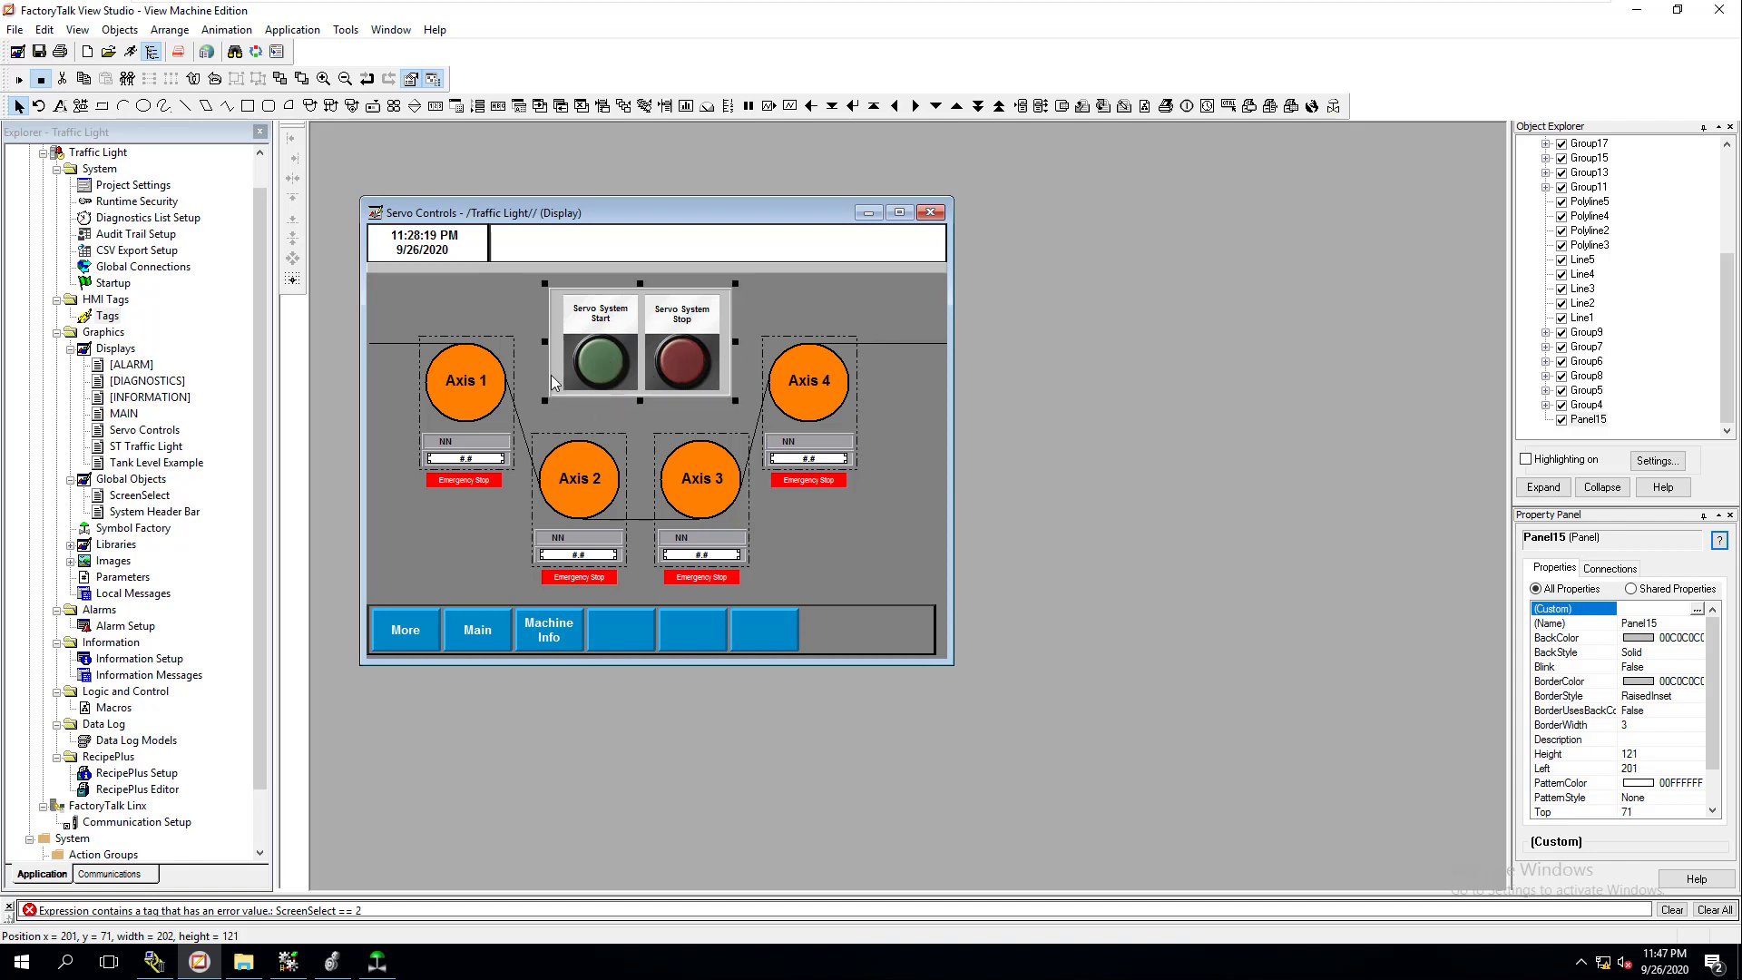
drag(546, 341, 550, 341)
drag(732, 340, 731, 339)
click(797, 296)
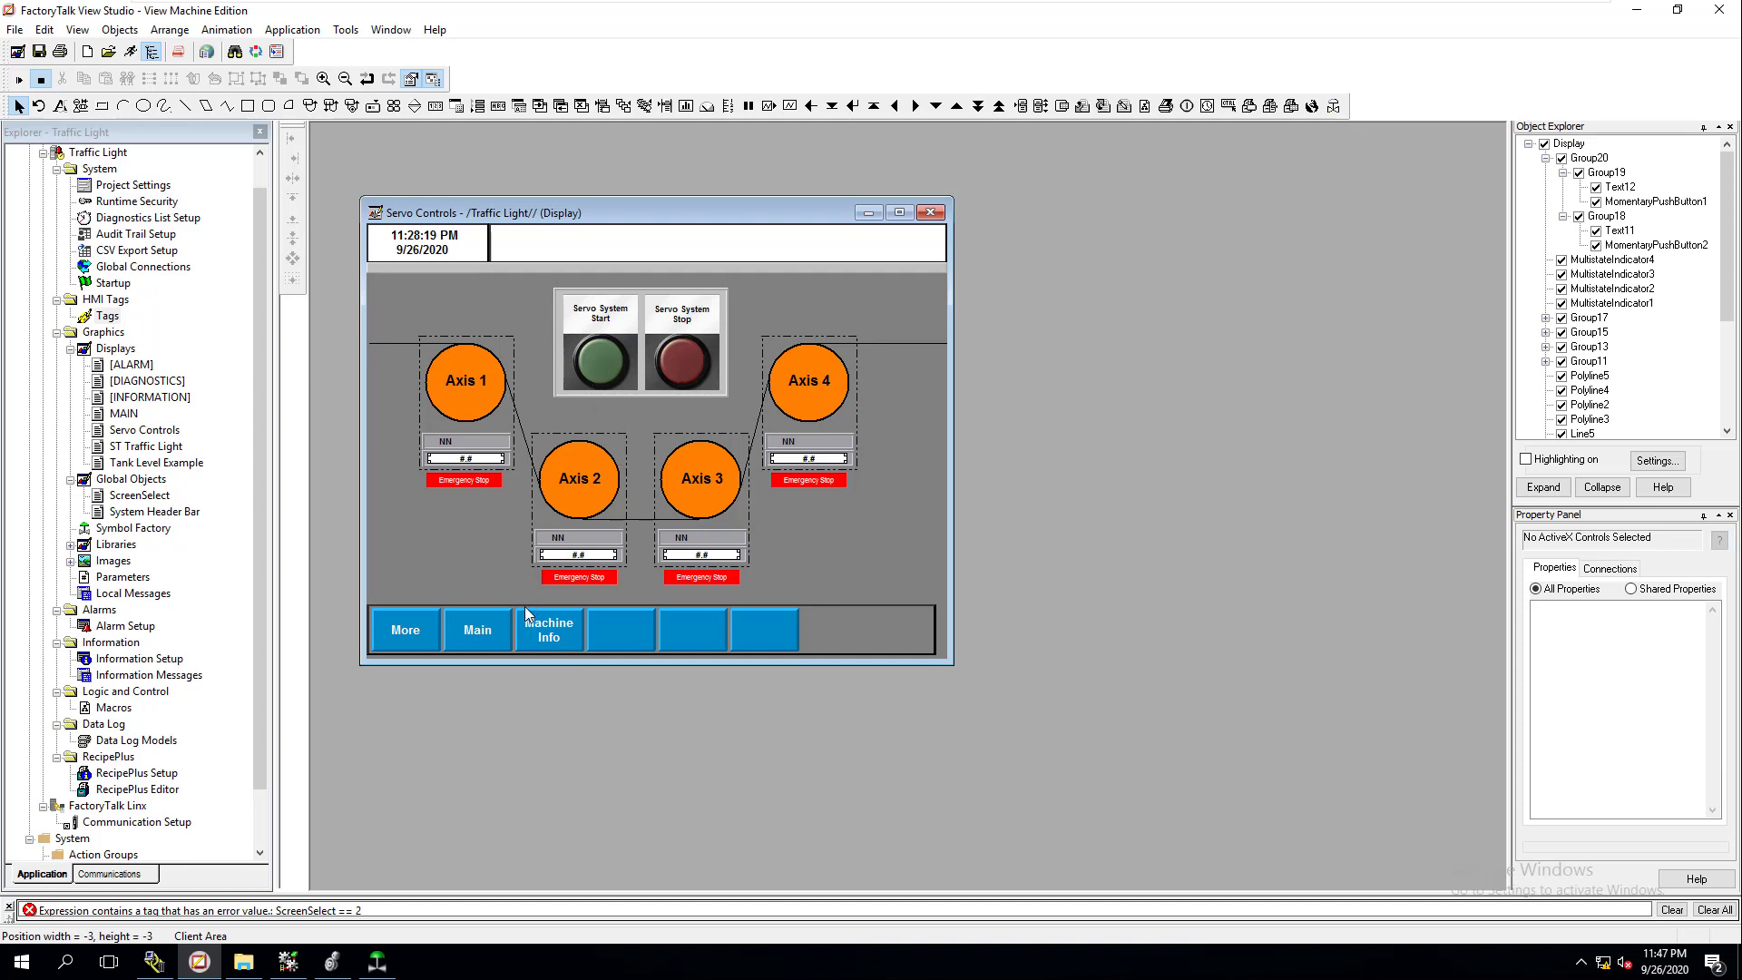
- Create an analog HMI tag named ScreenSelect with a memory data source, accept it and close the tag editor
click(463, 642)
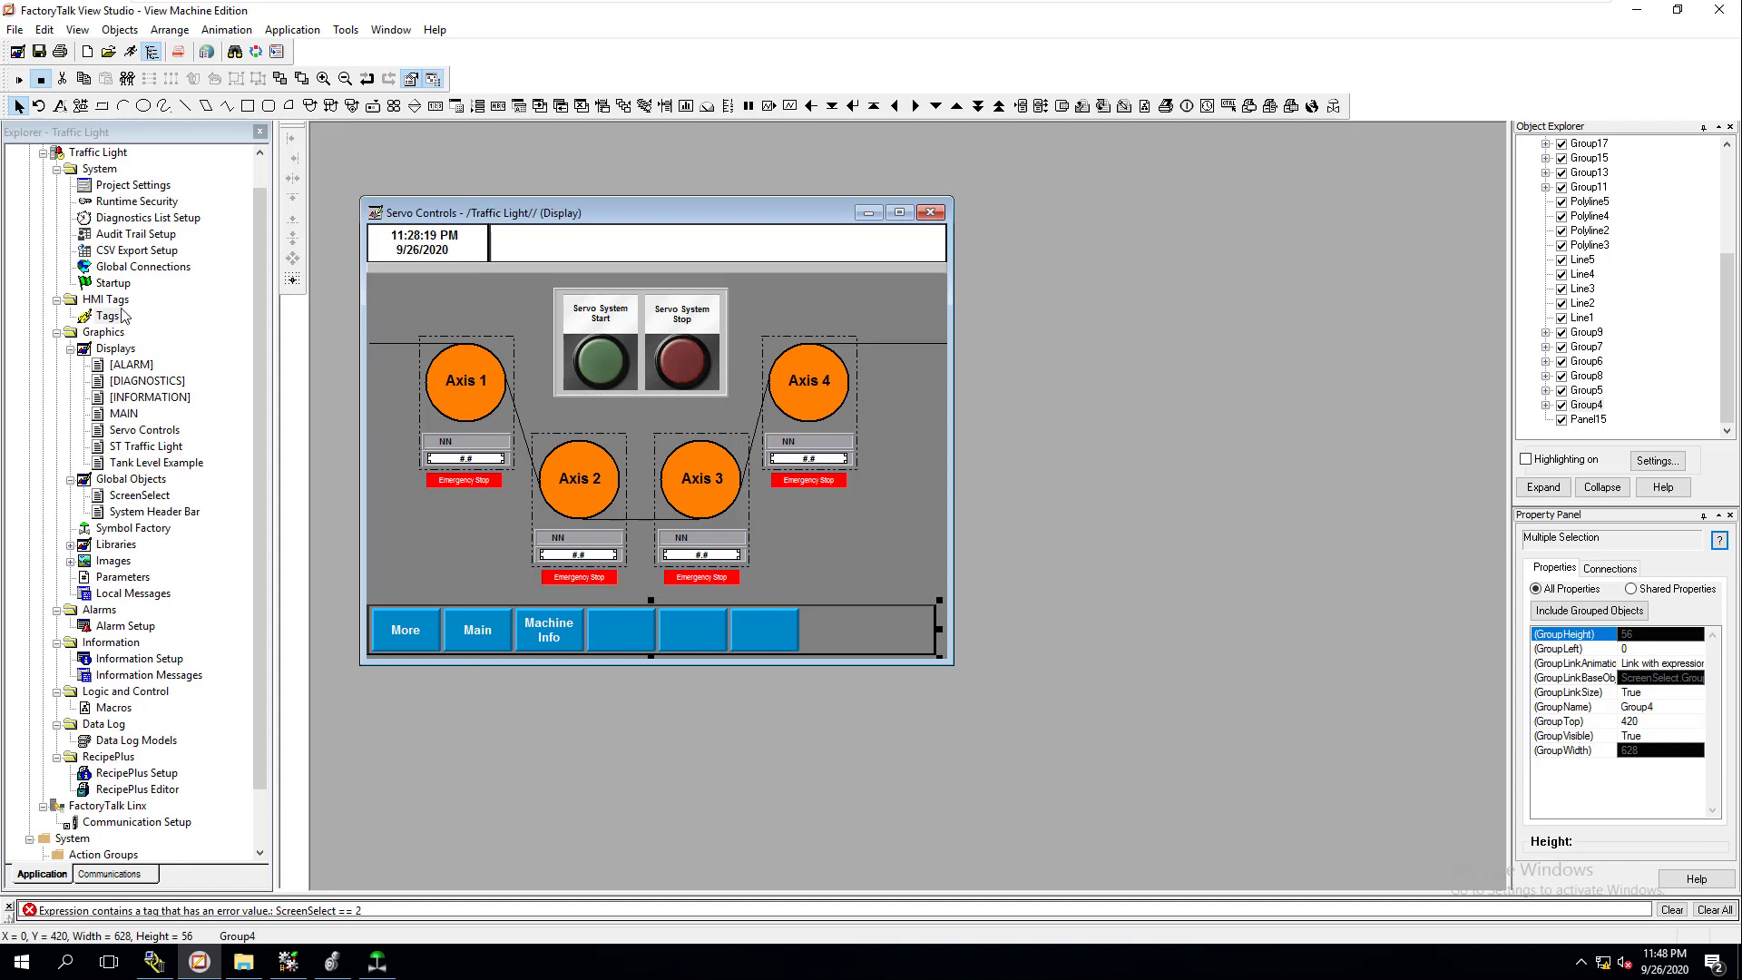
click(112, 320)
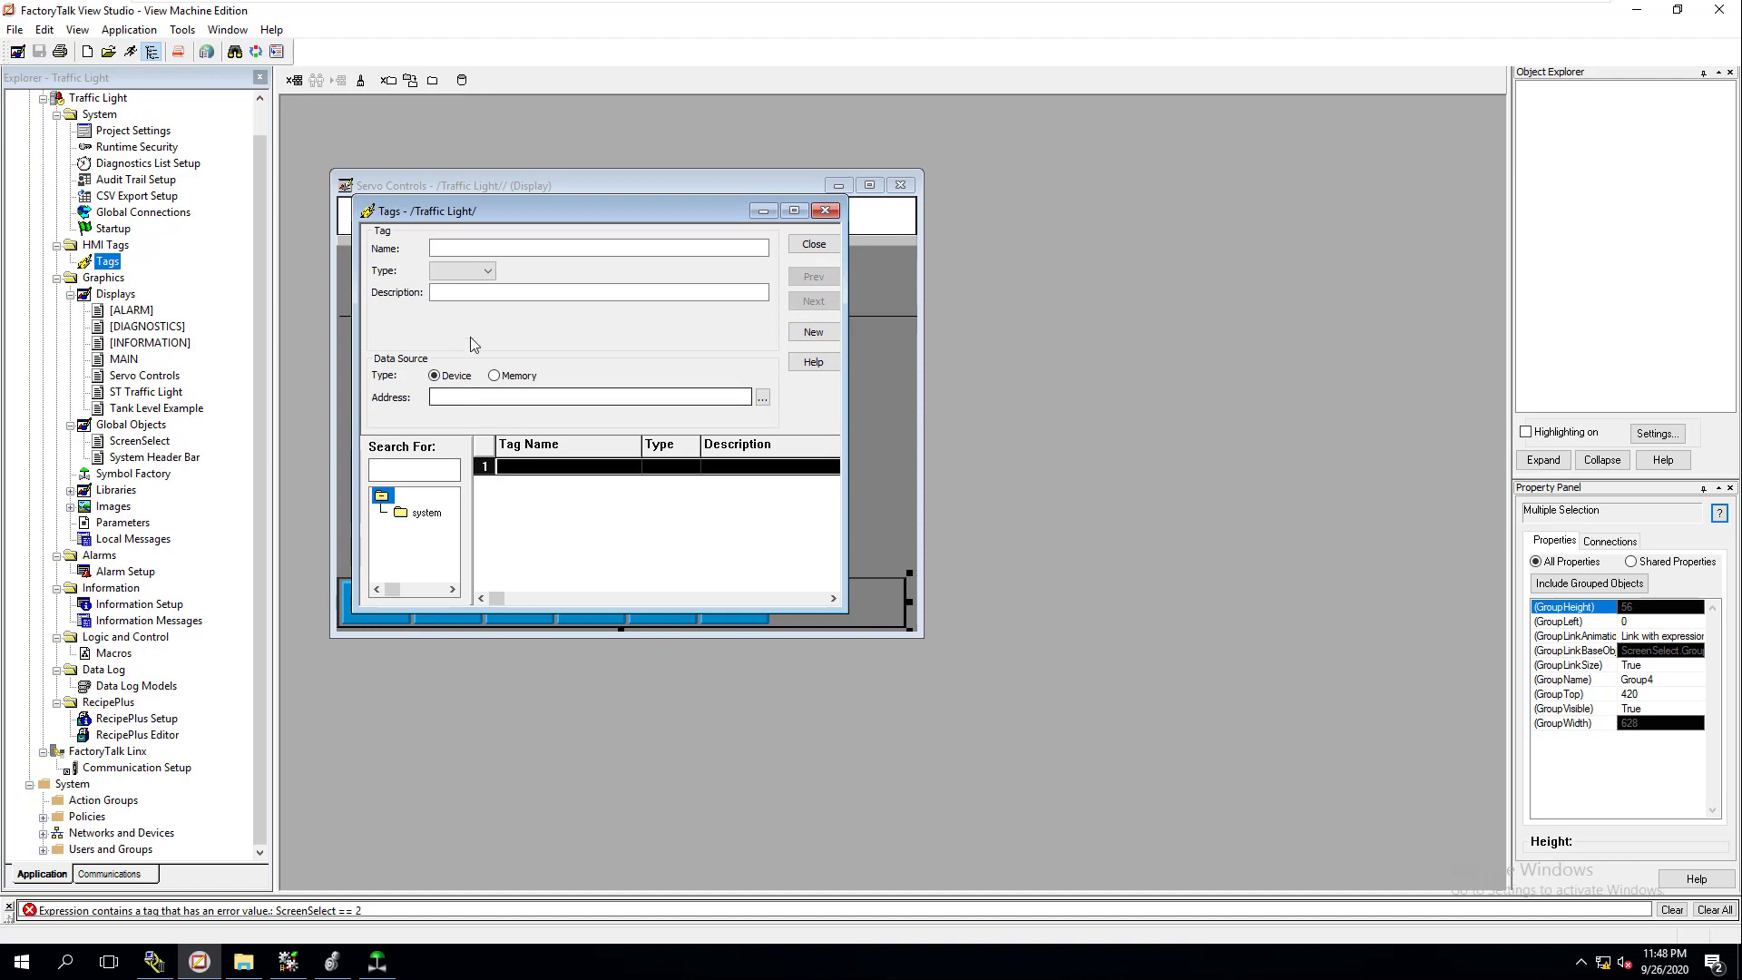
click(493, 375)
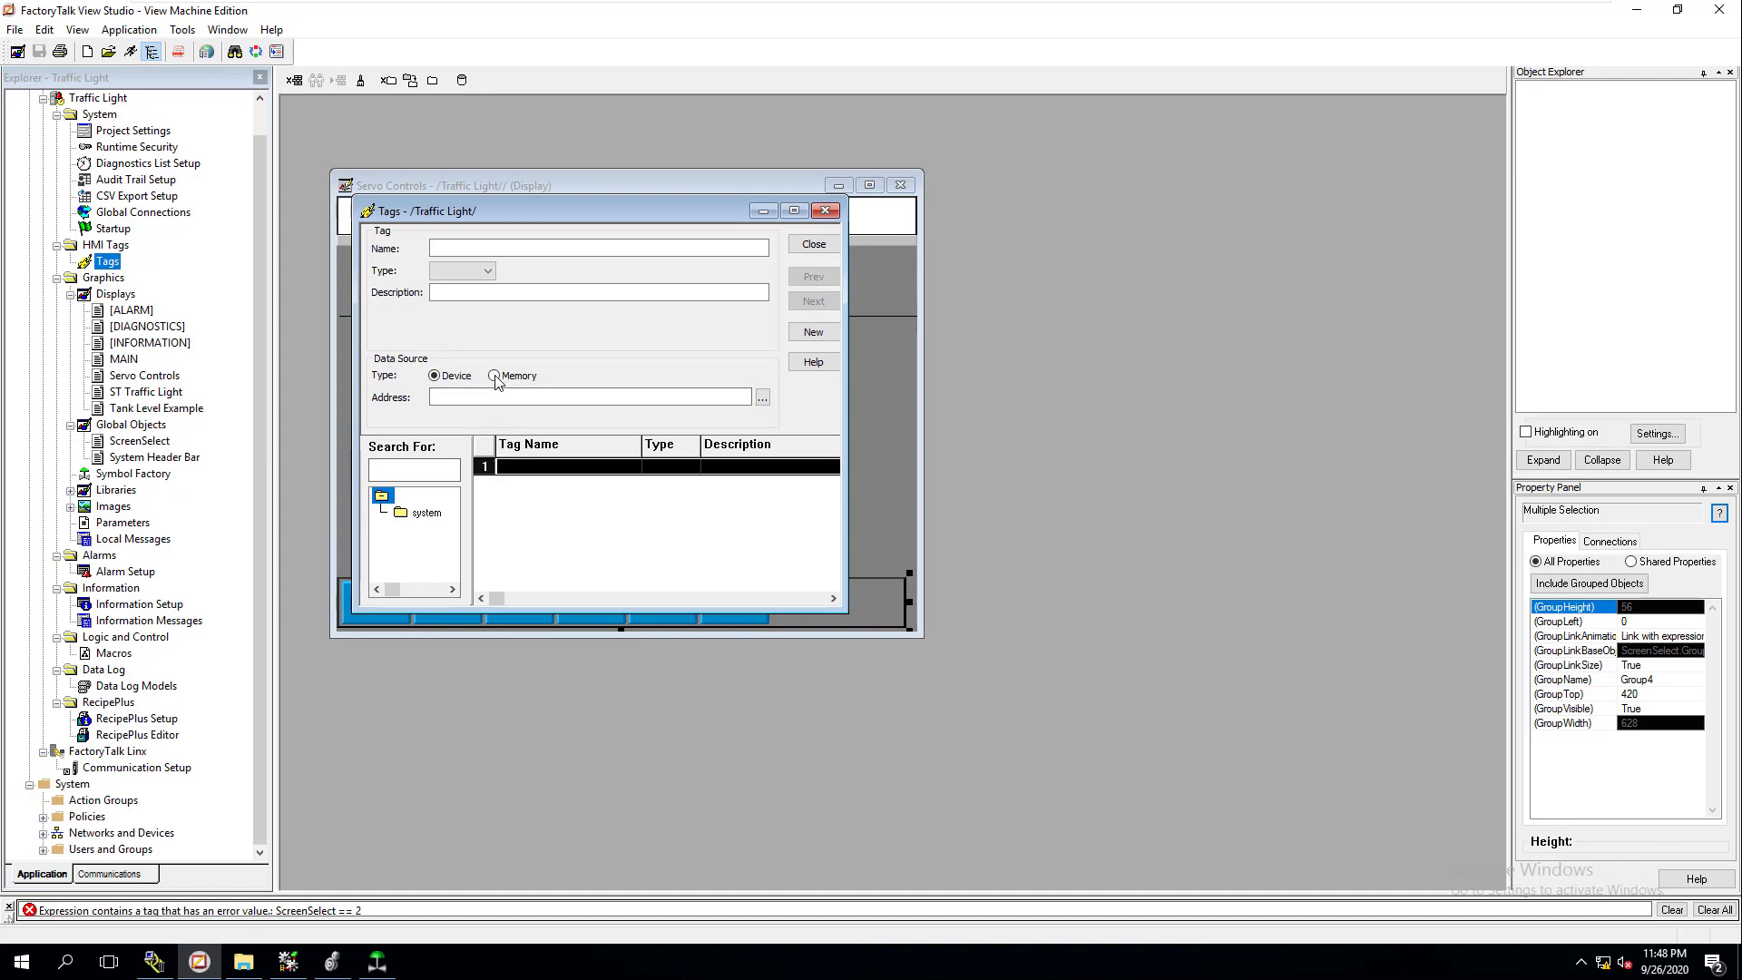
click(465, 250)
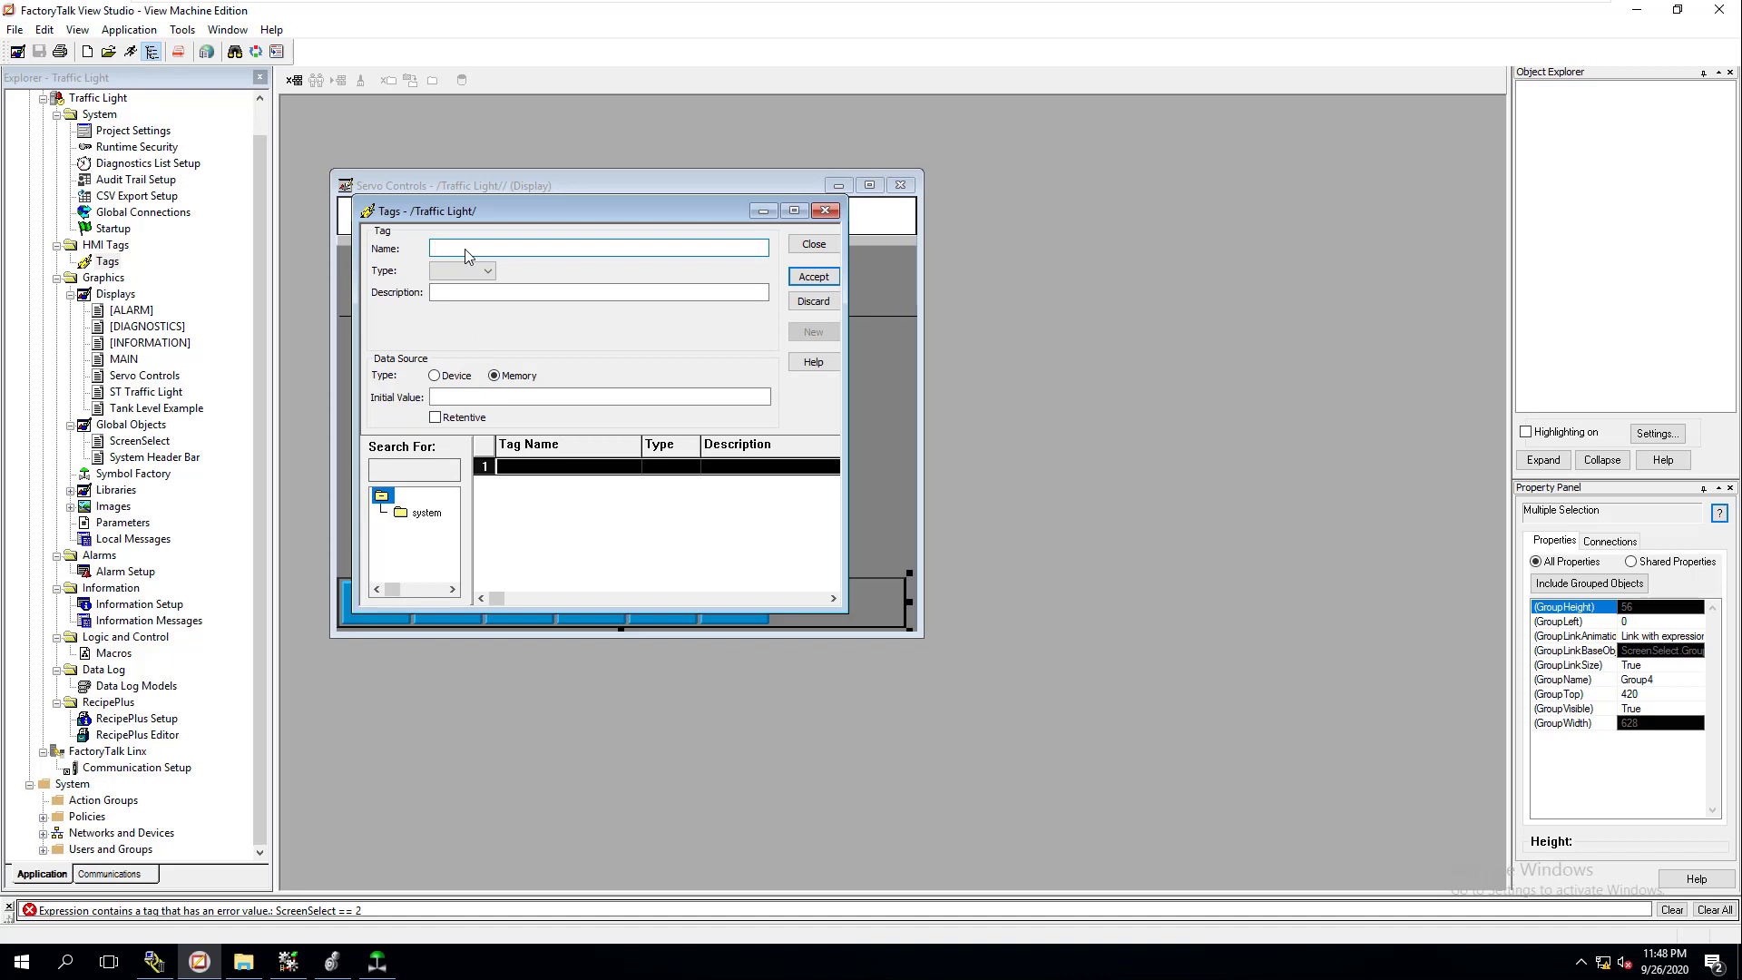
text(ScreenSelect)
click(487, 270)
click(449, 288)
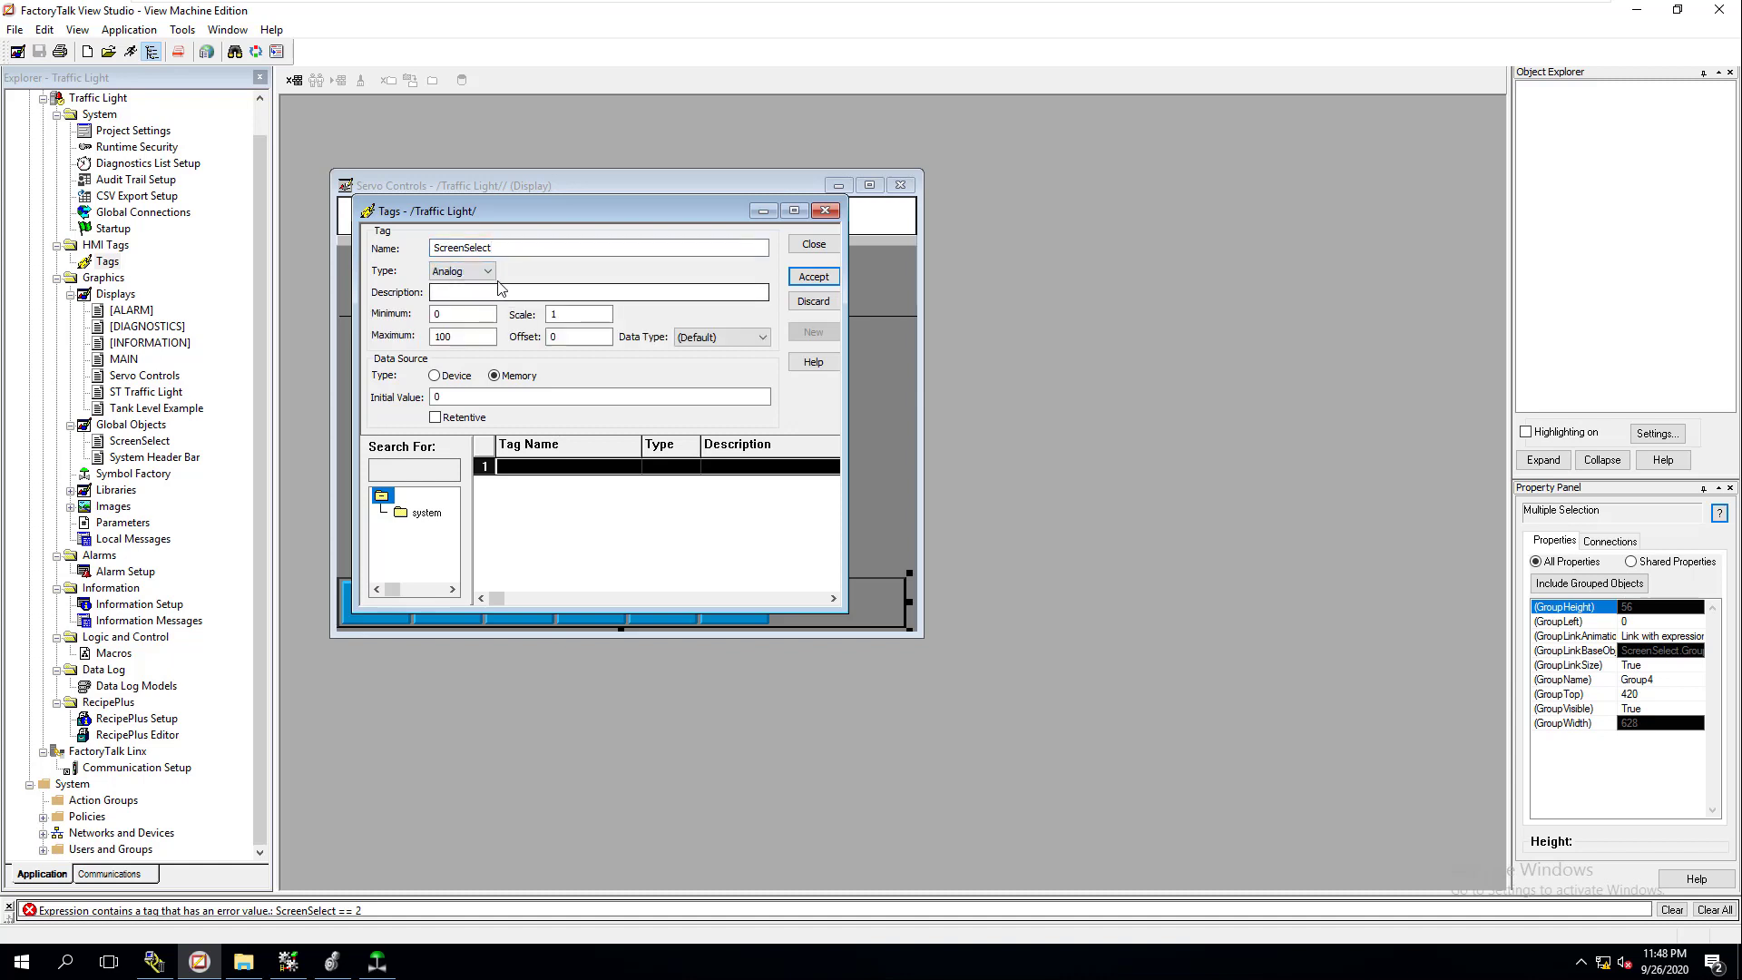
drag(508, 248, 403, 253)
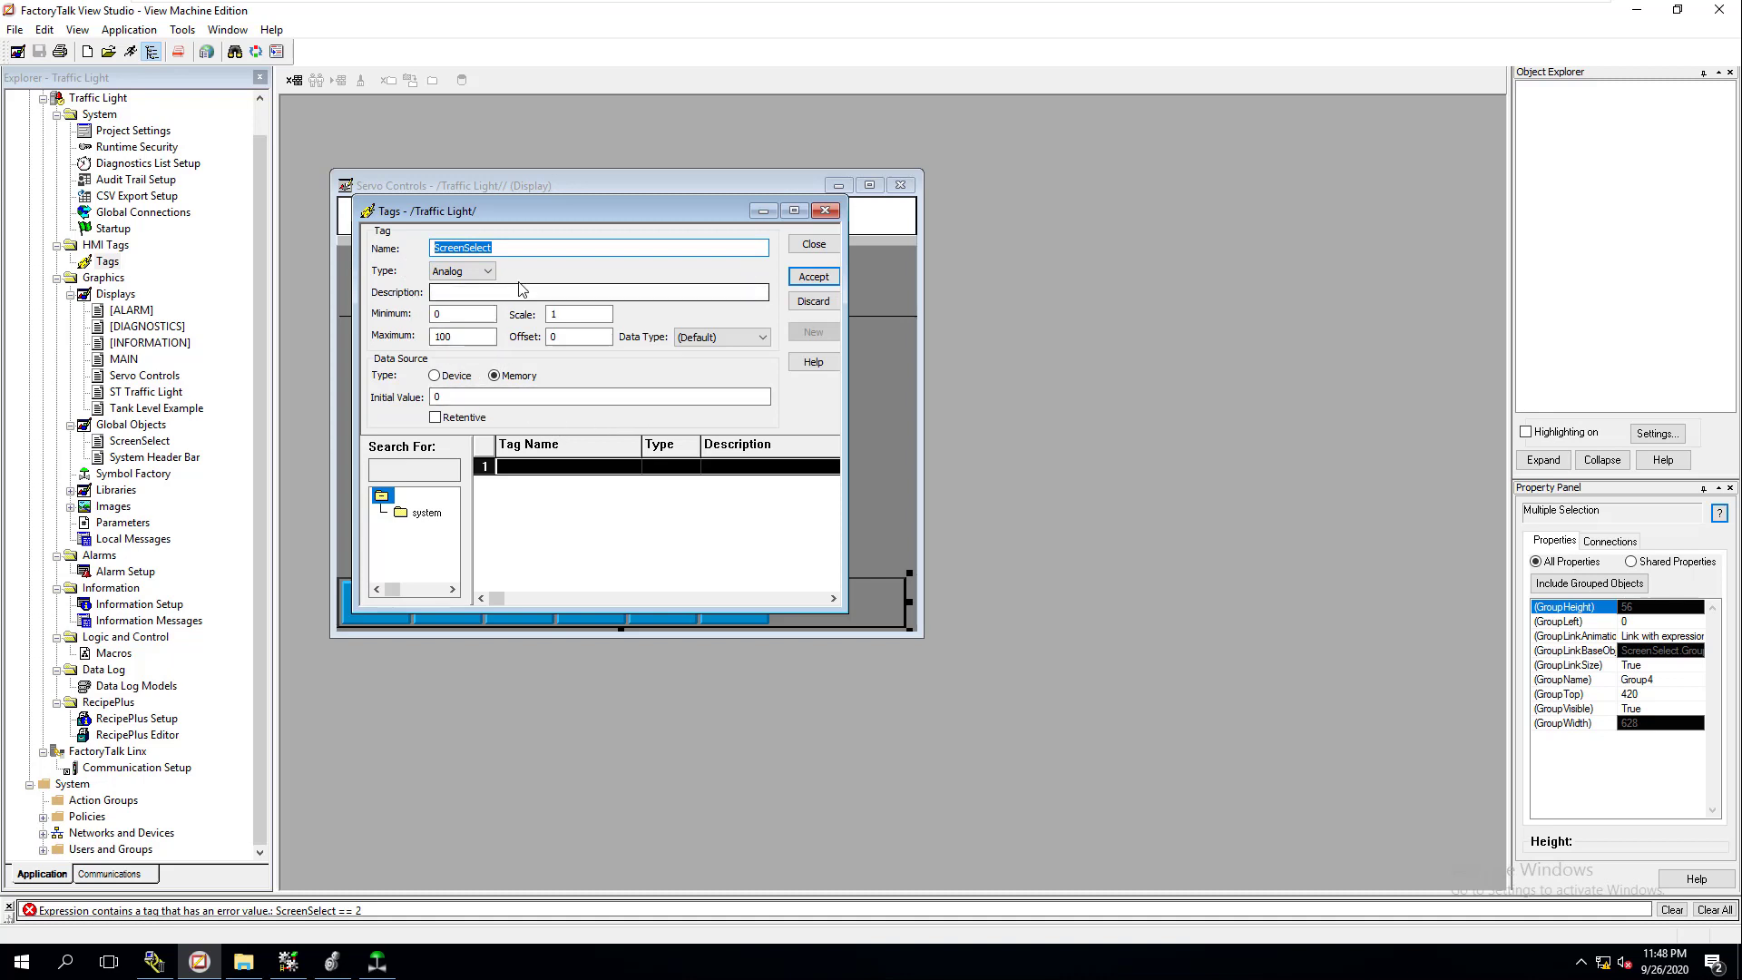
click(806, 283)
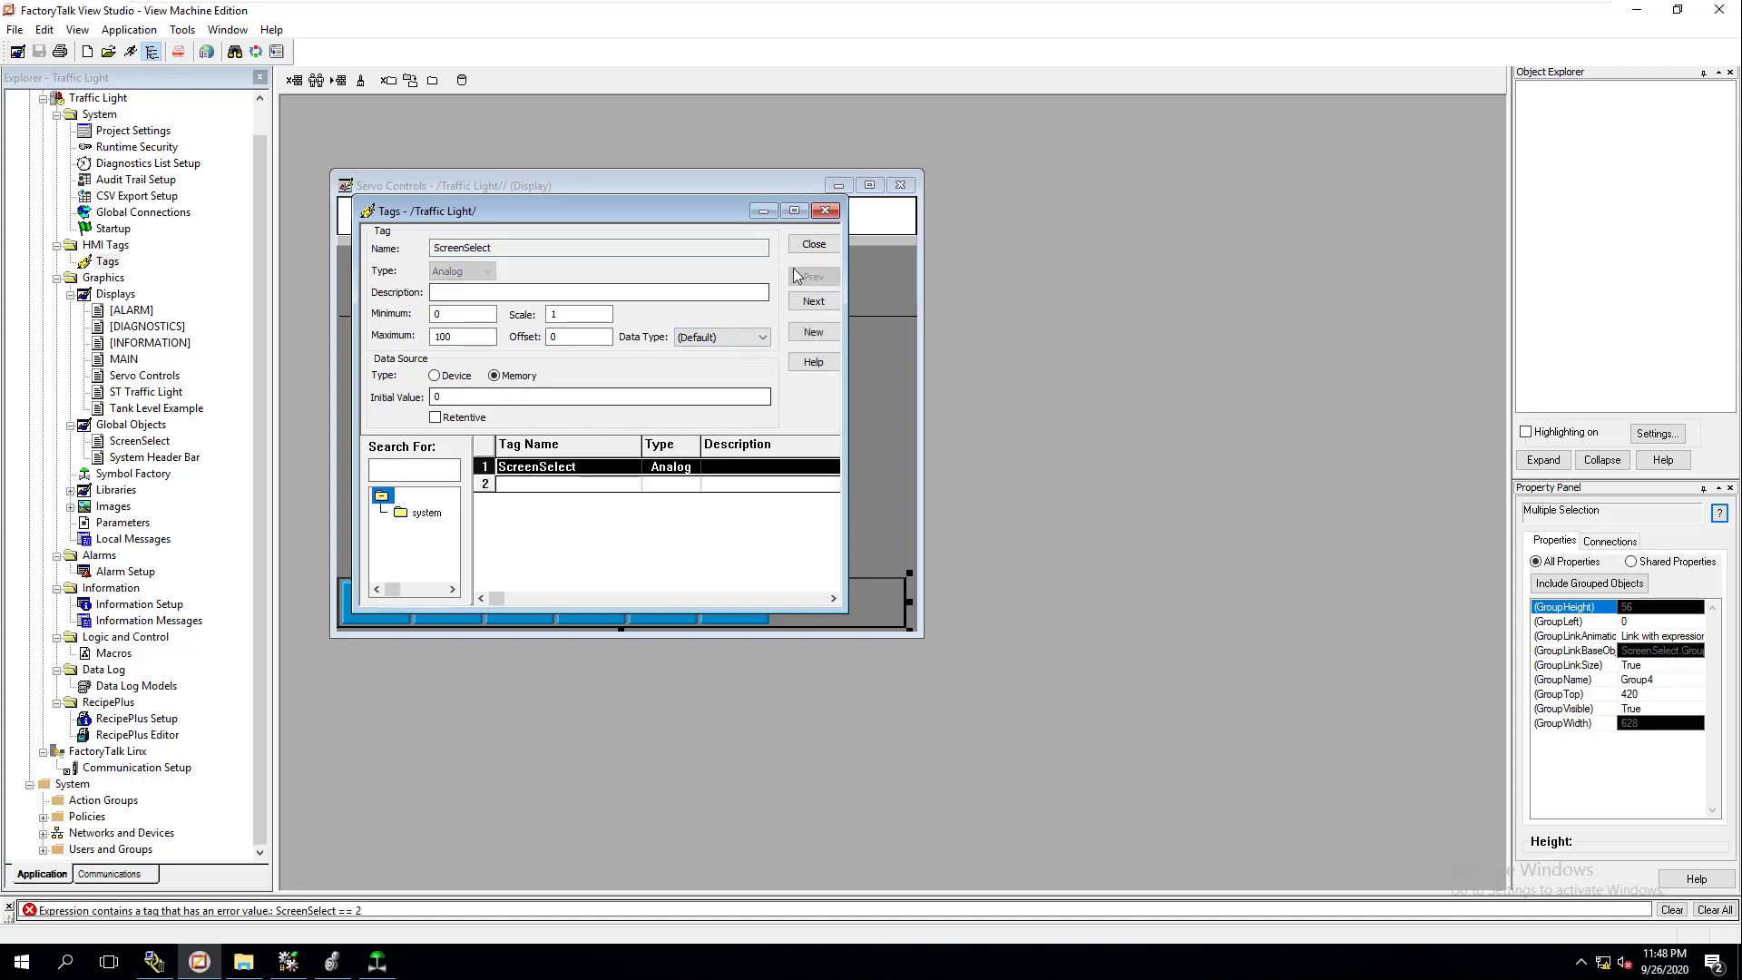
click(821, 250)
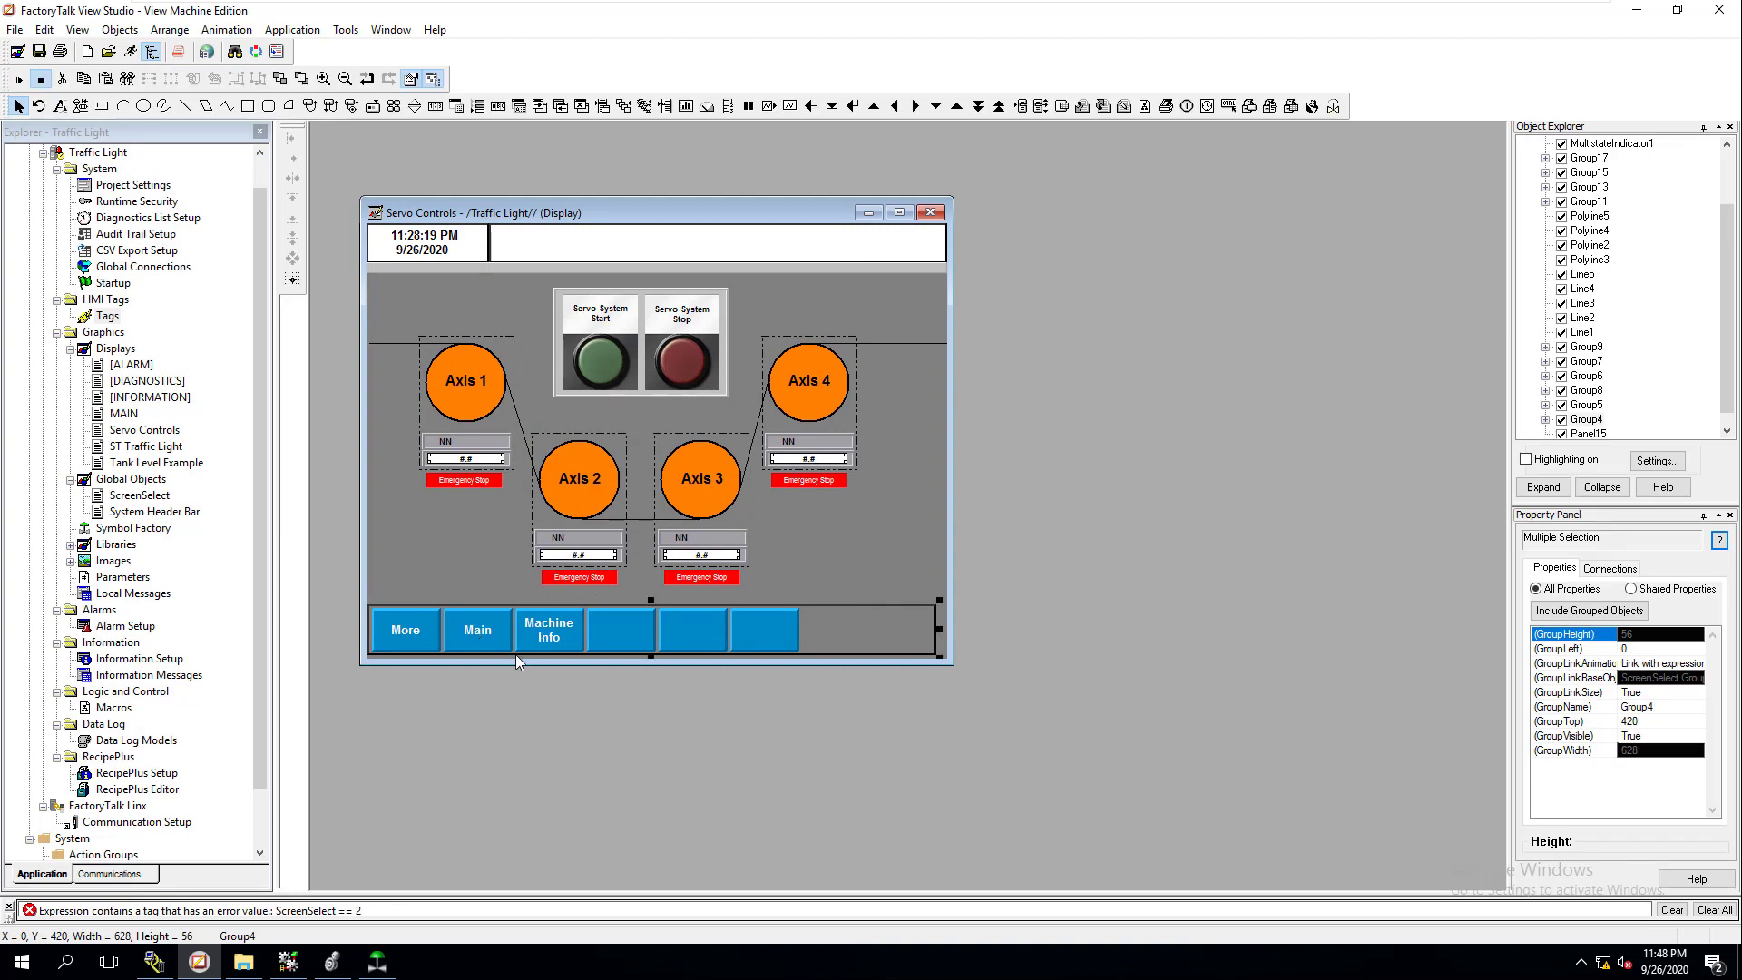
- Test-run the Servo Controls display, return to edit mode and select the navigation button bar
click(20, 80)
click(40, 80)
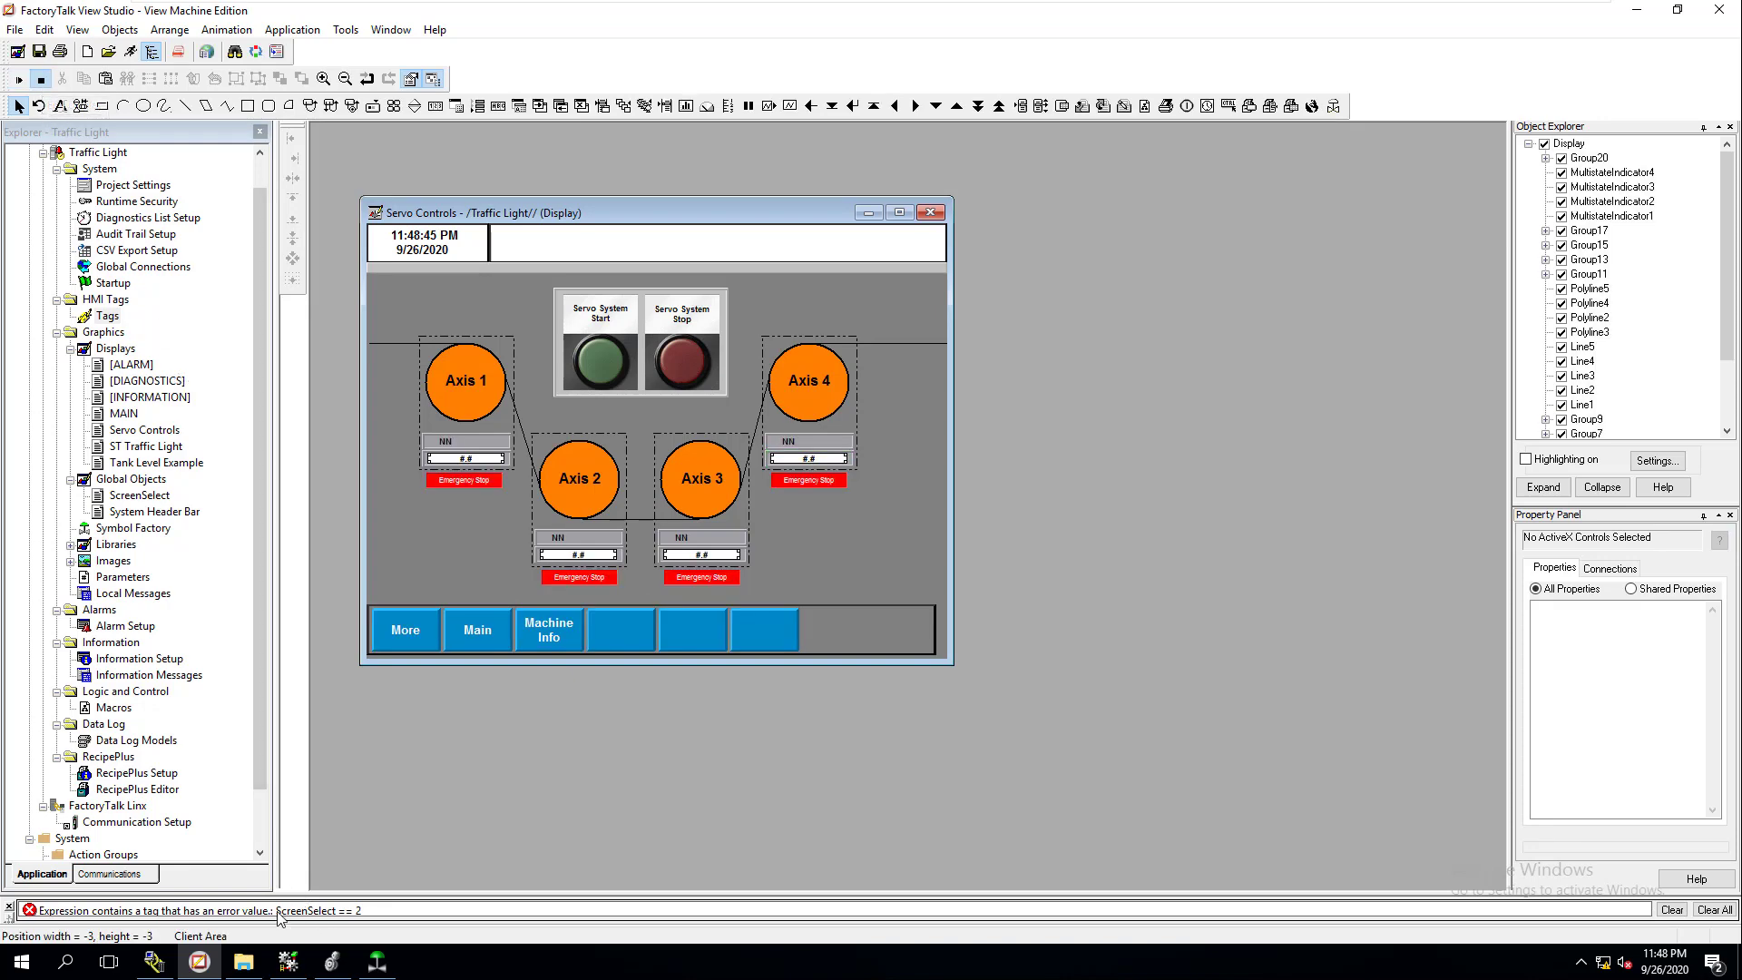
click(438, 646)
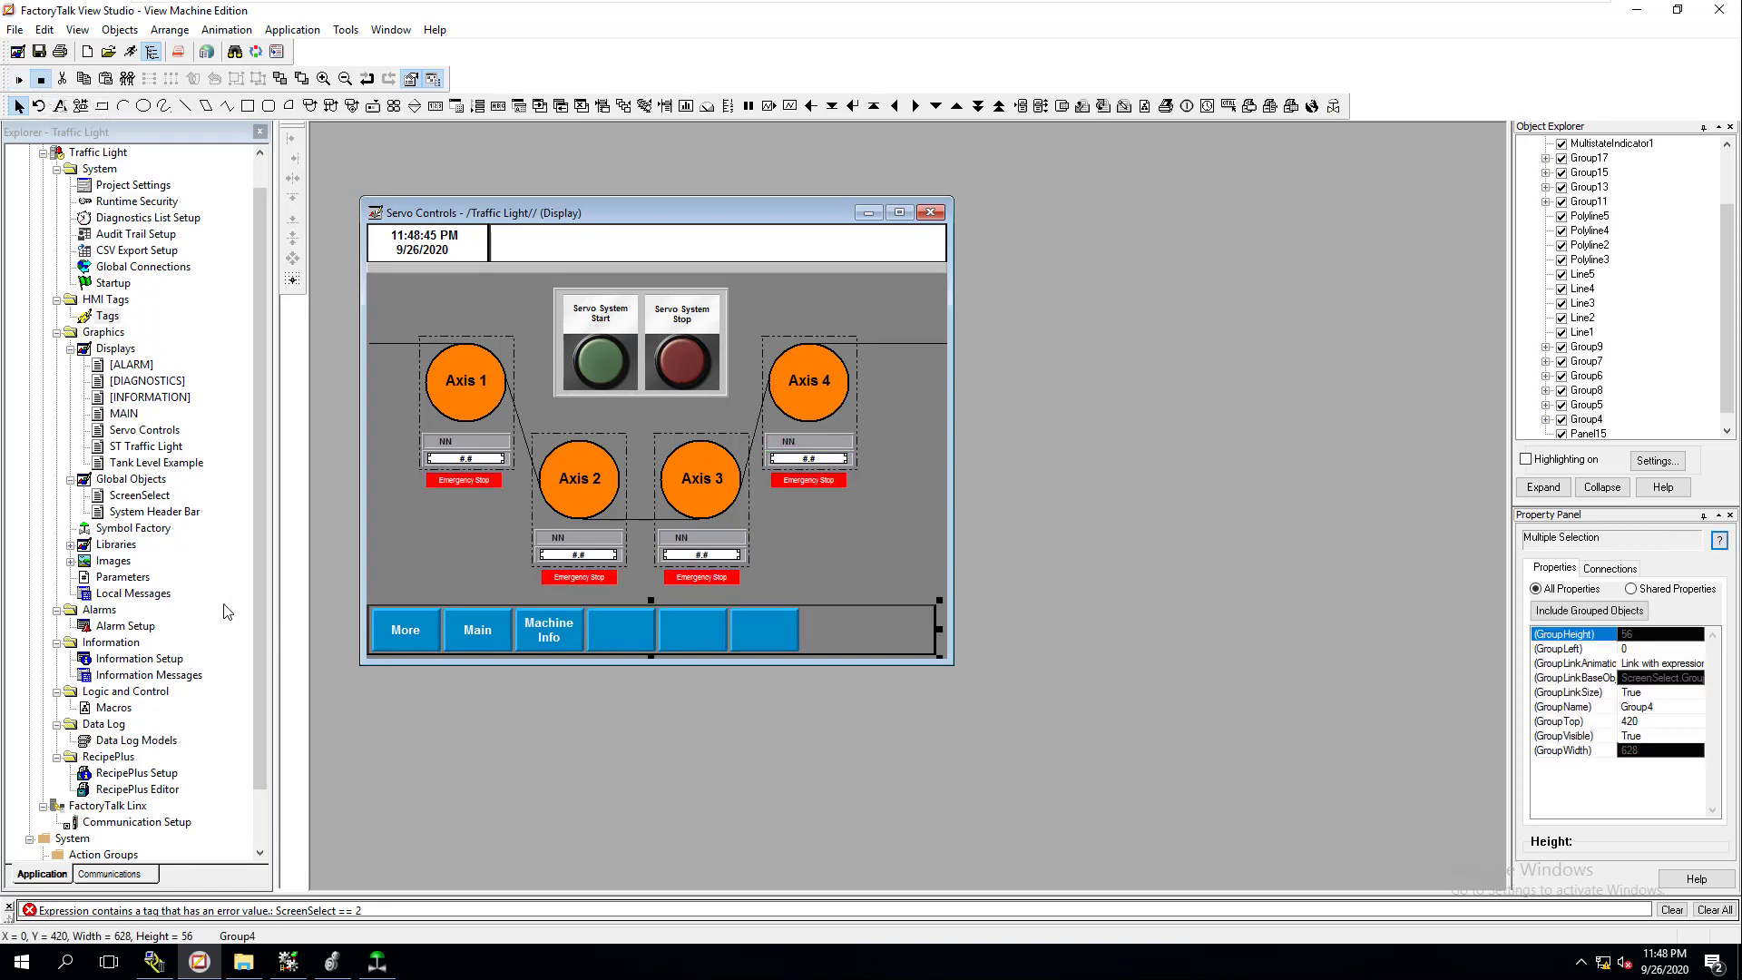
- Open the ScreenSelect global object beside the Servo Controls display and delete the navigation button bar from that display
double_click(140, 496)
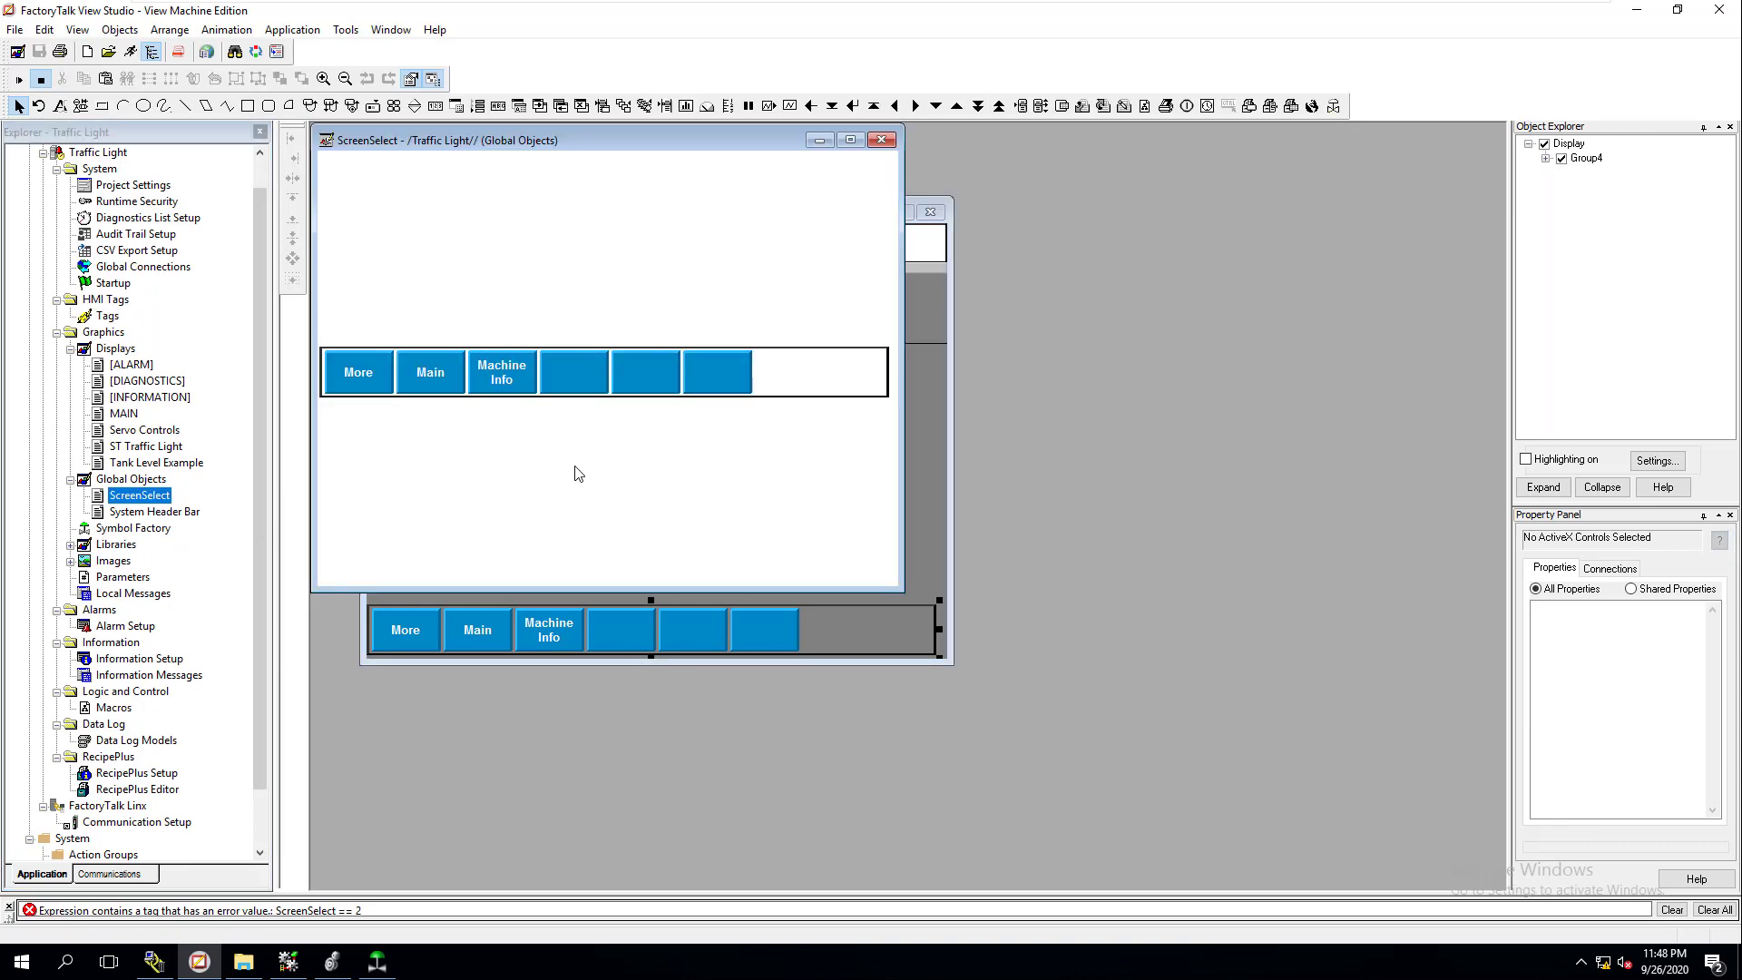
drag(616, 163, 1090, 363)
click(662, 639)
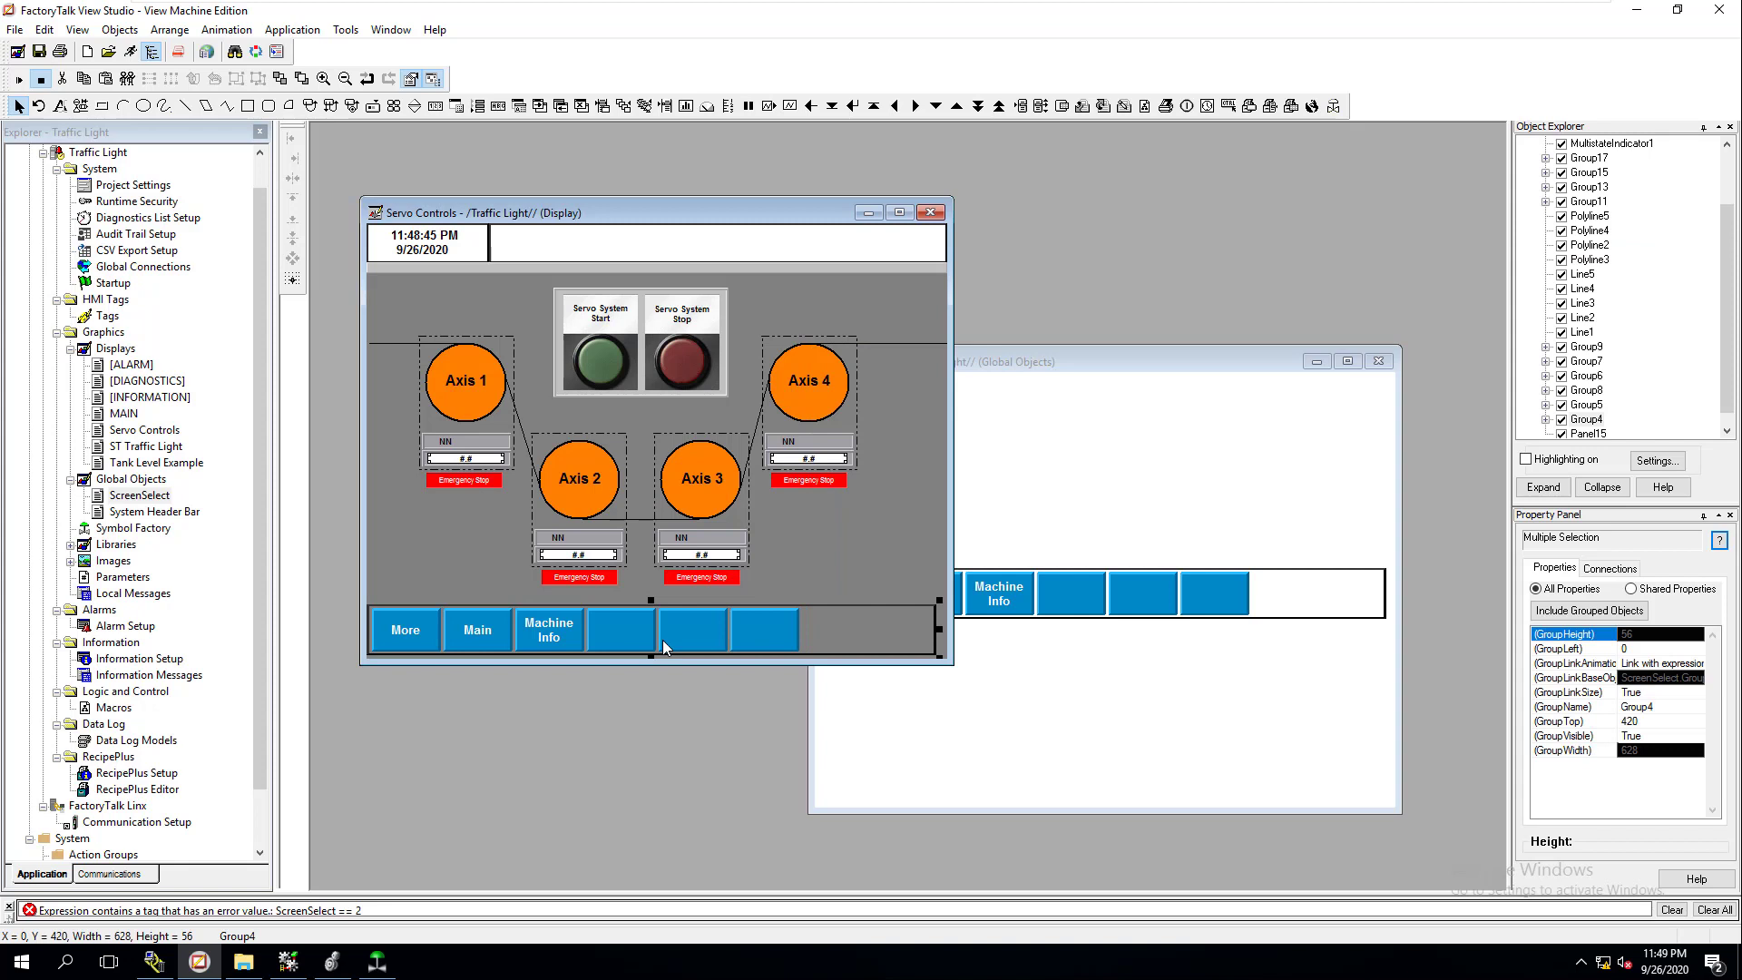
key(Delete)
- Enter the ScreenSelect group and spread its three overlaid button bars apart vertically
click(1031, 613)
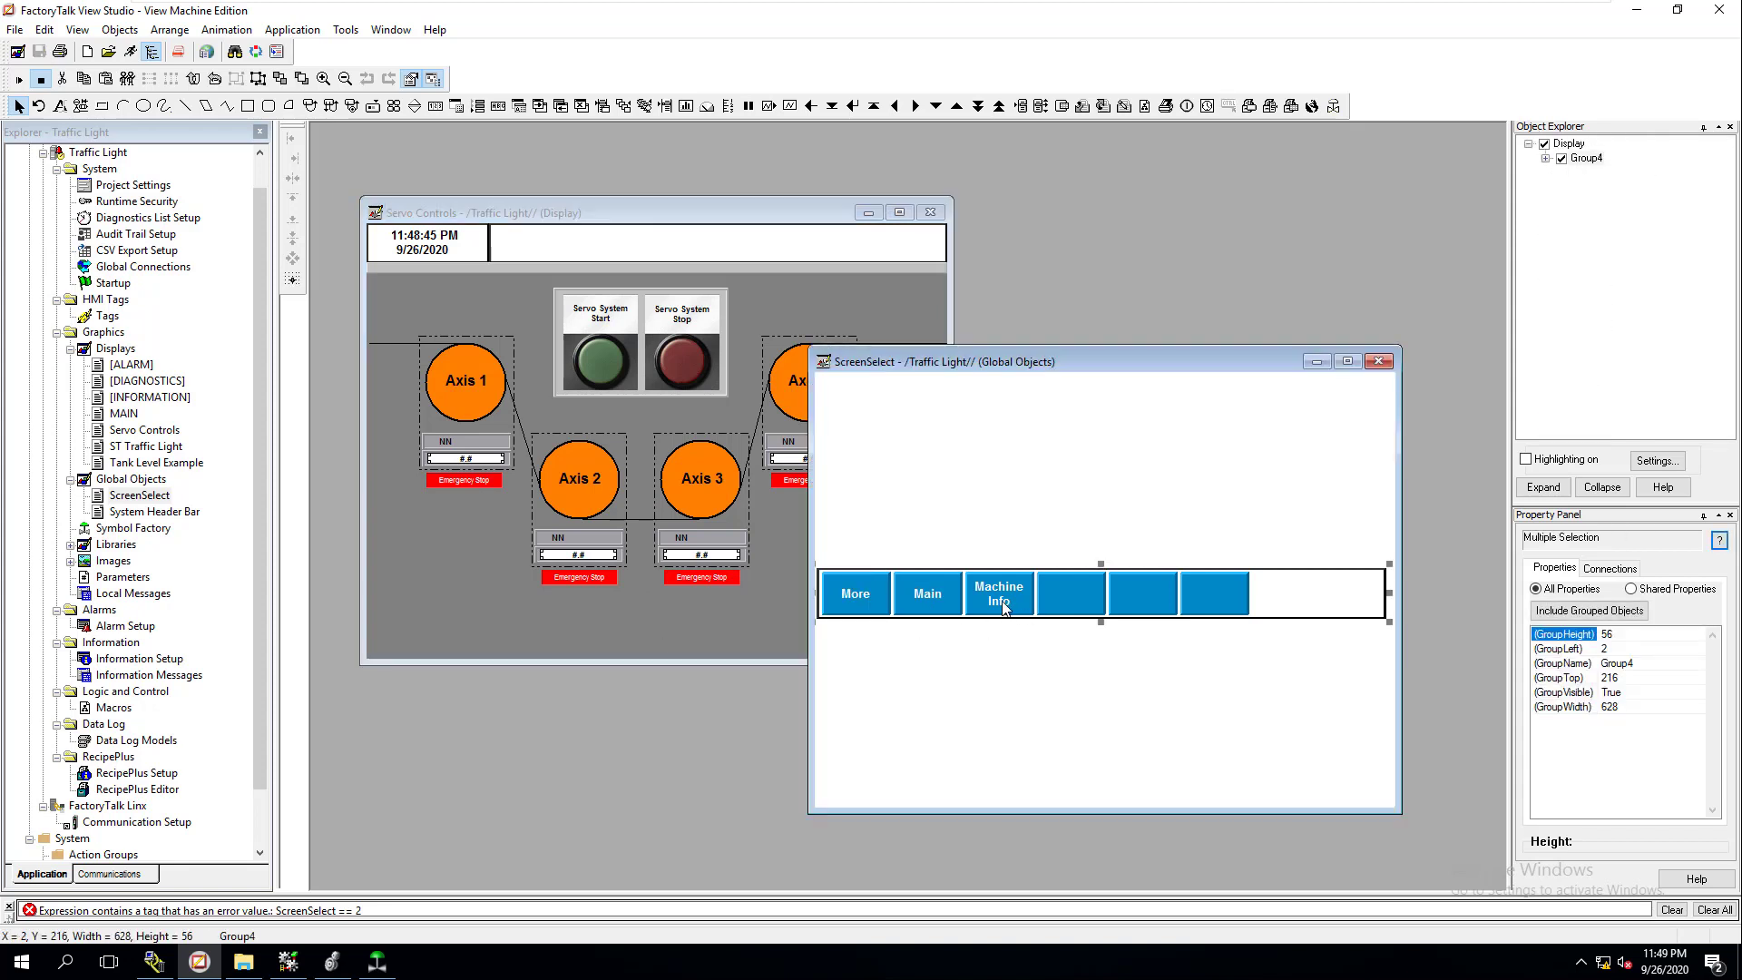
drag(1001, 601, 1001, 641)
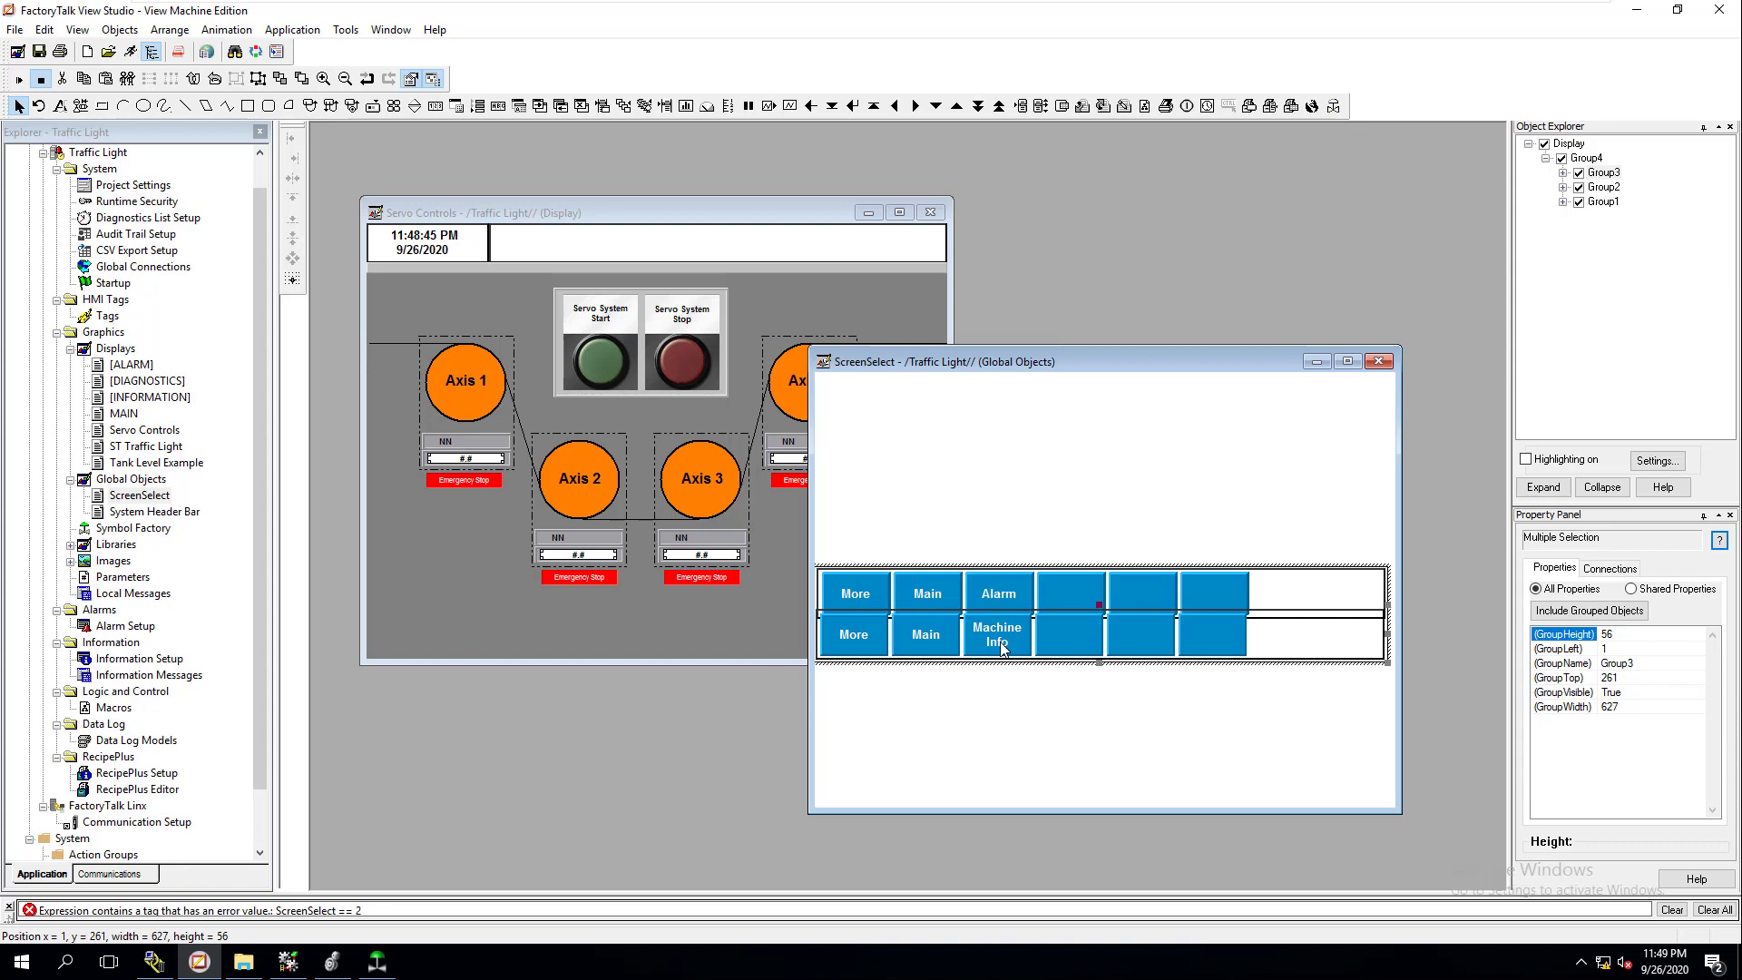
drag(1001, 647, 1001, 663)
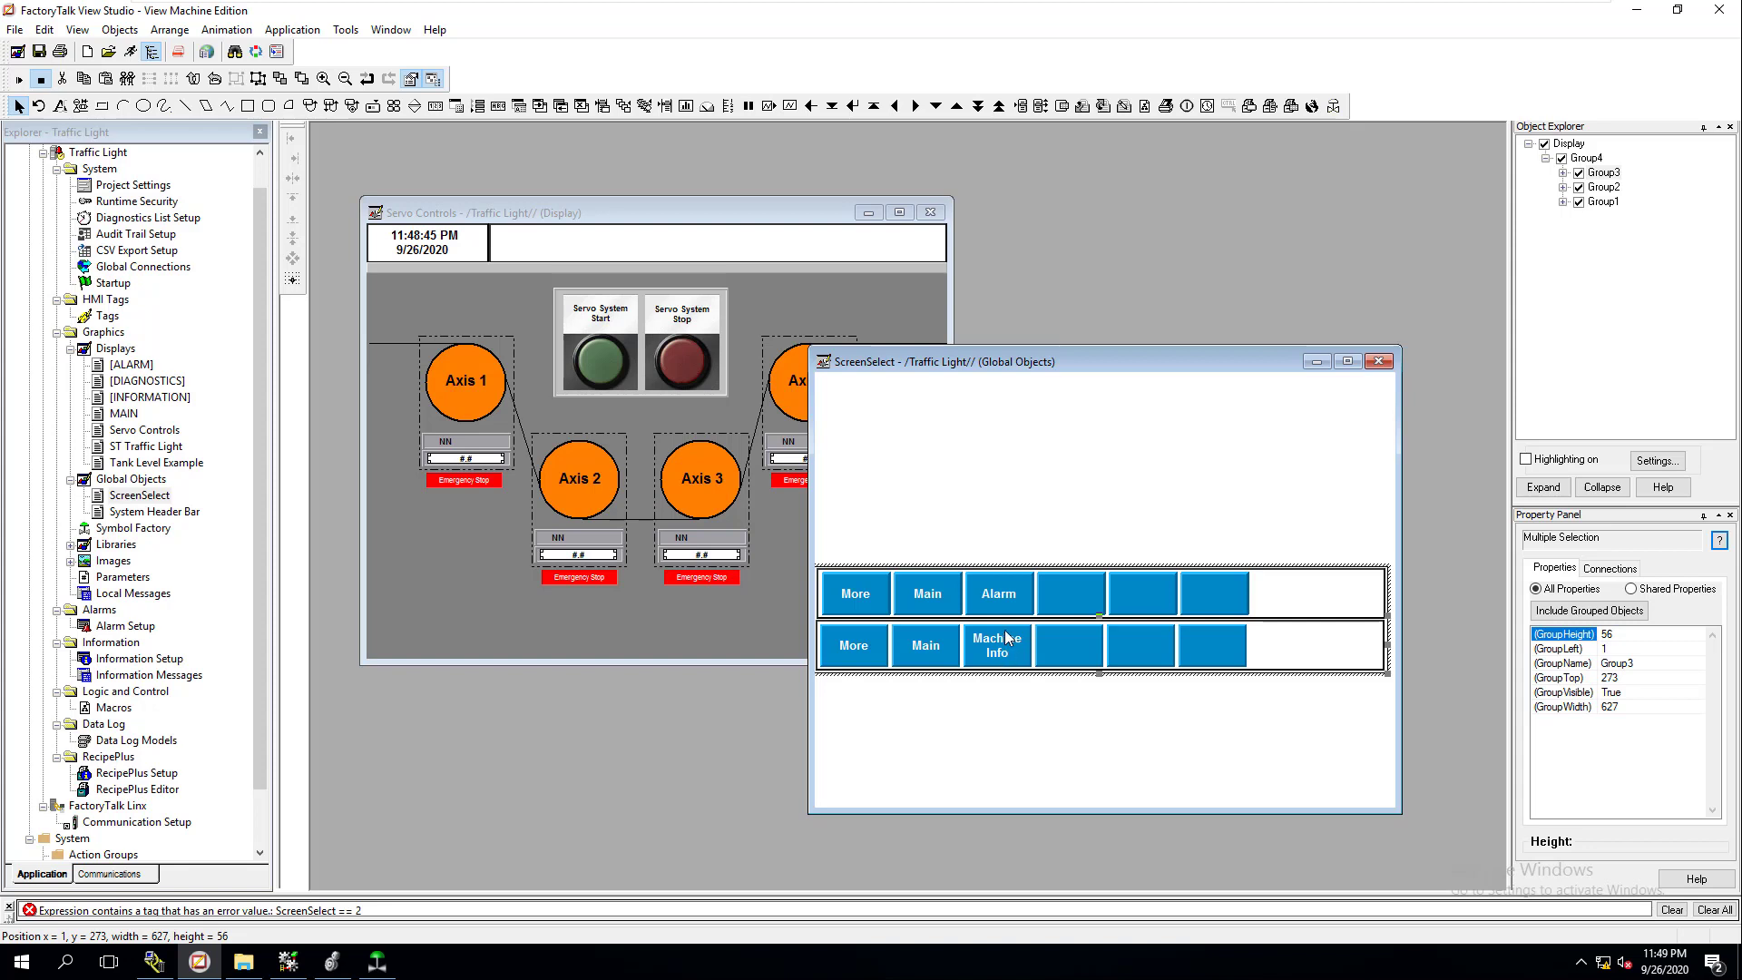
click(1025, 591)
drag(1025, 590, 1023, 533)
click(1017, 665)
drag(1020, 668, 1020, 708)
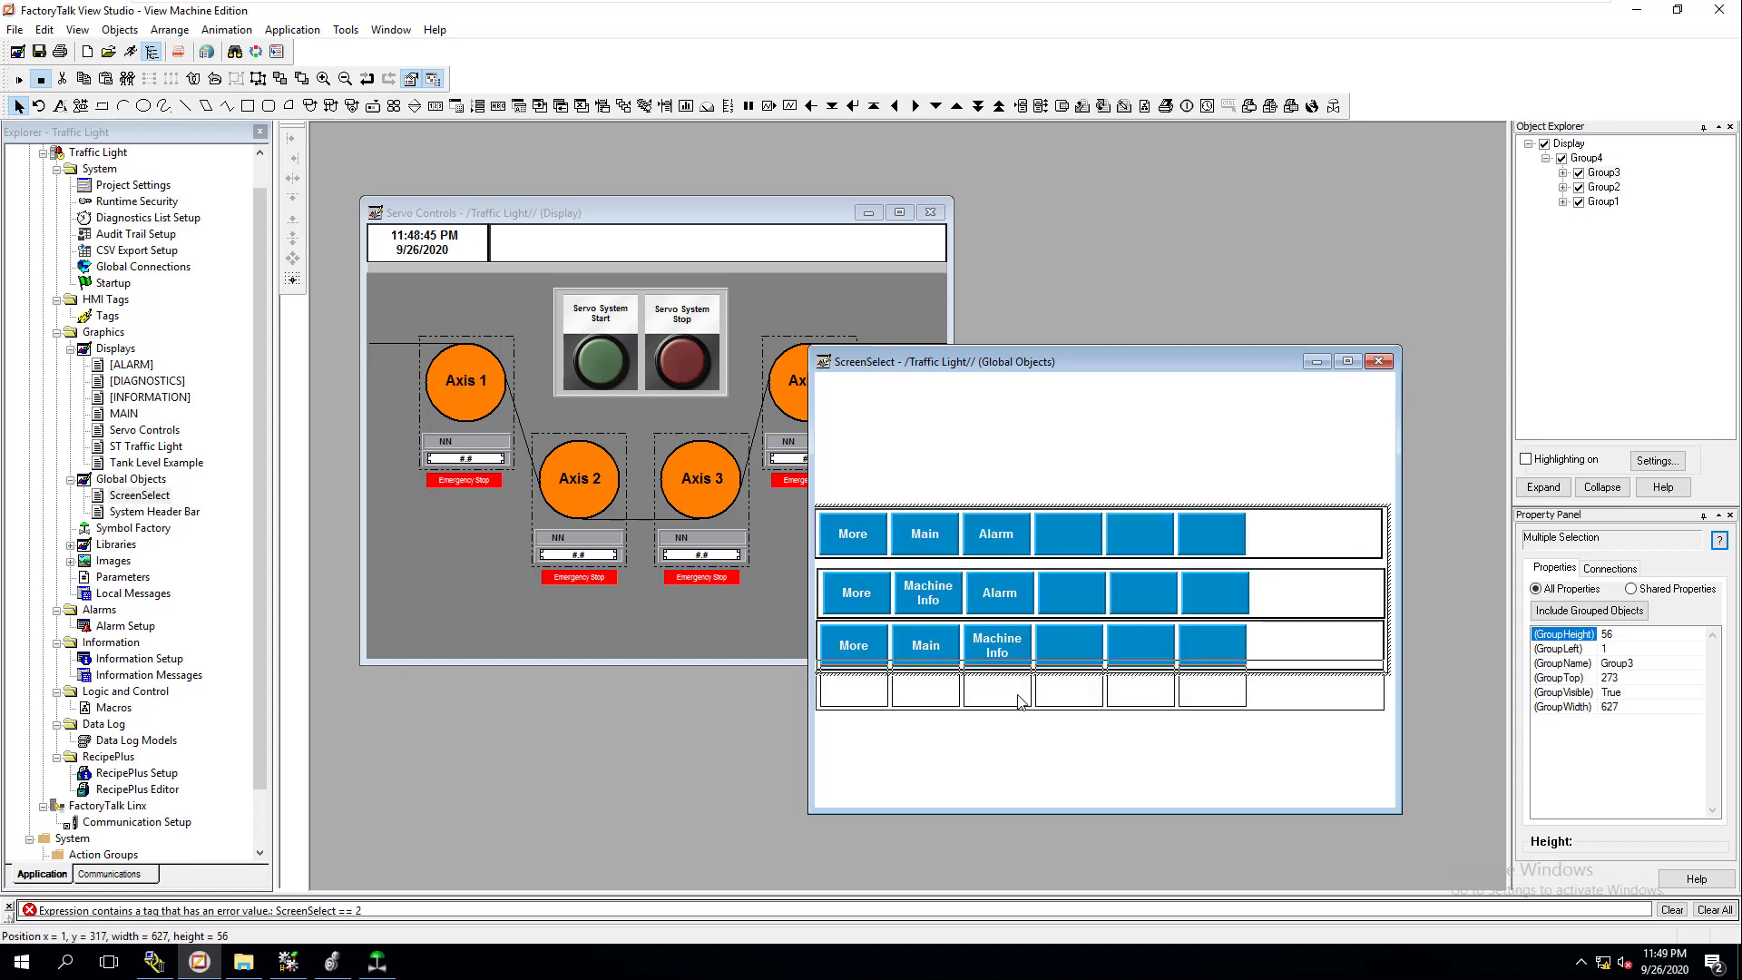
drag(1025, 595, 1023, 630)
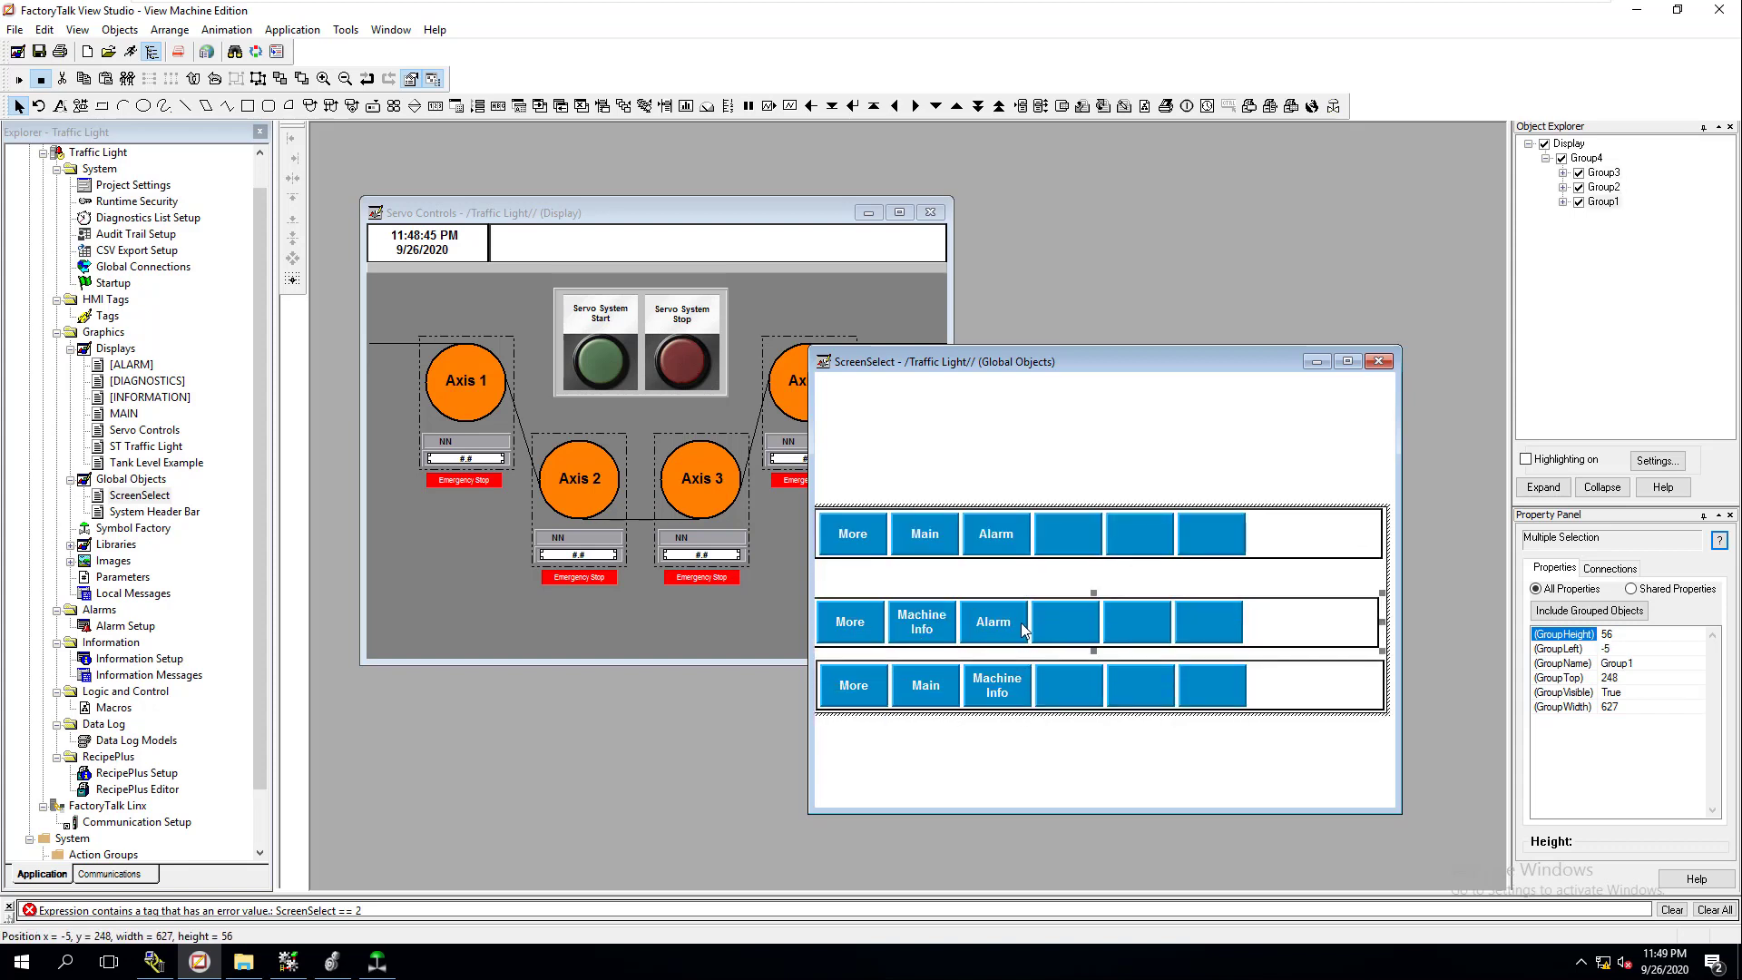
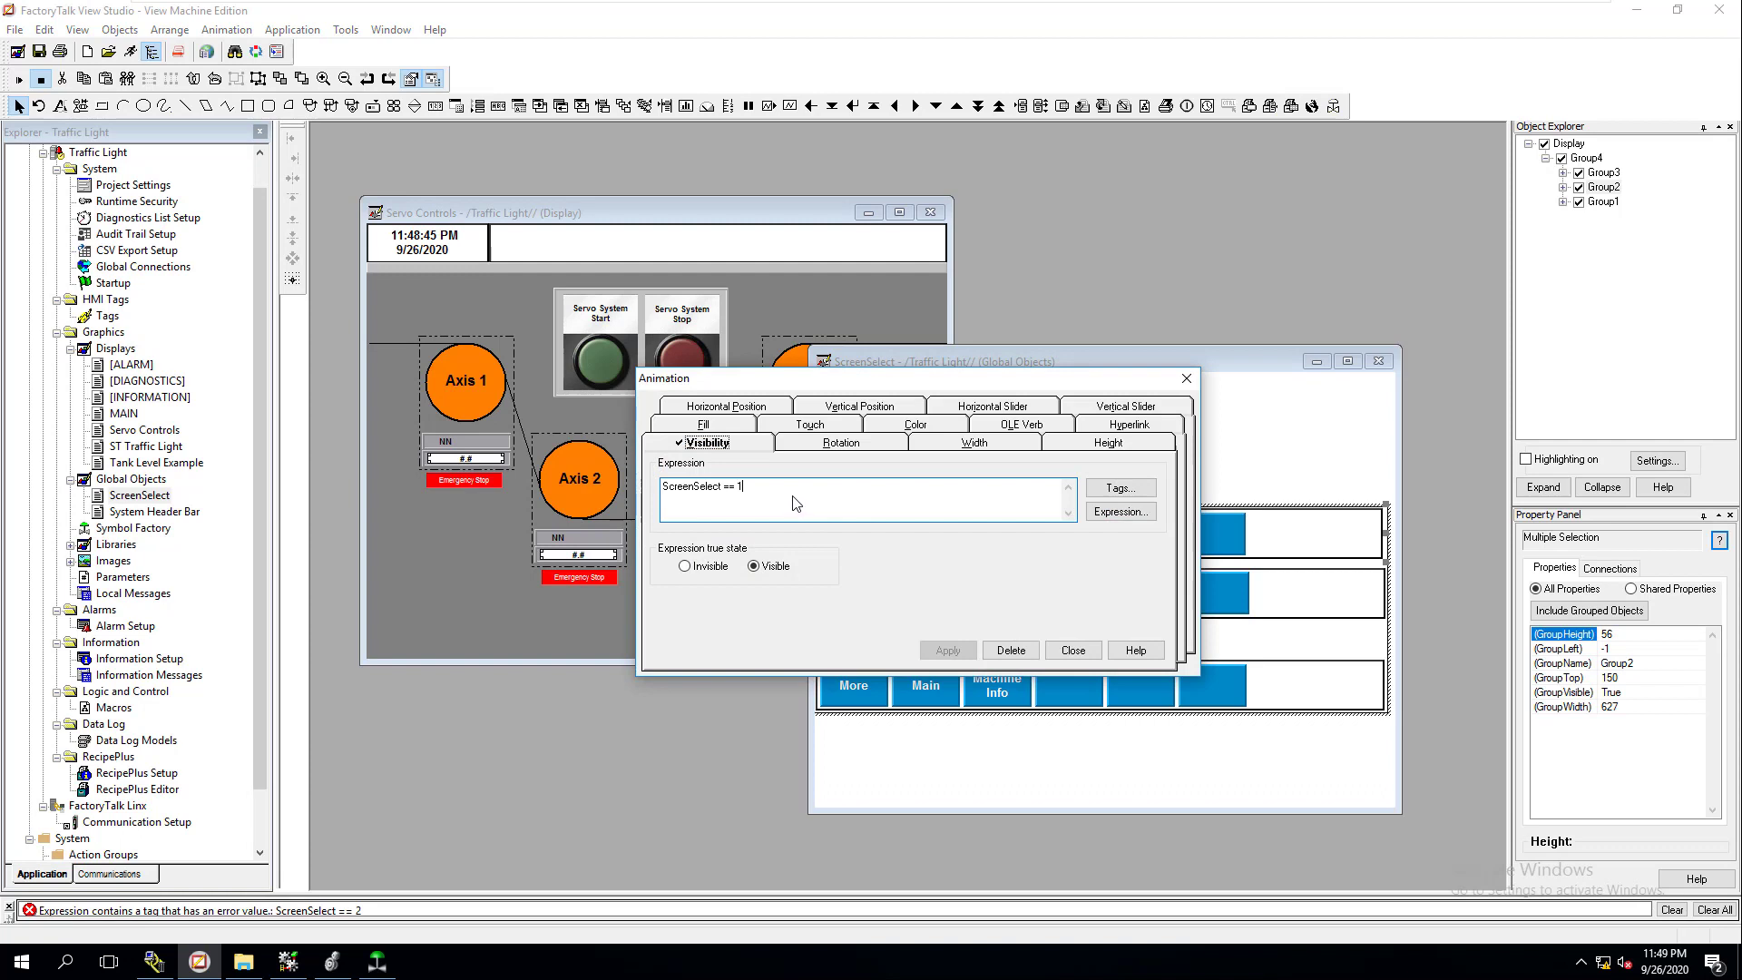
- Review the visibility animation expressions of the upper and middle button bars, closing each without changes
drag(794, 508, 634, 499)
click(1073, 650)
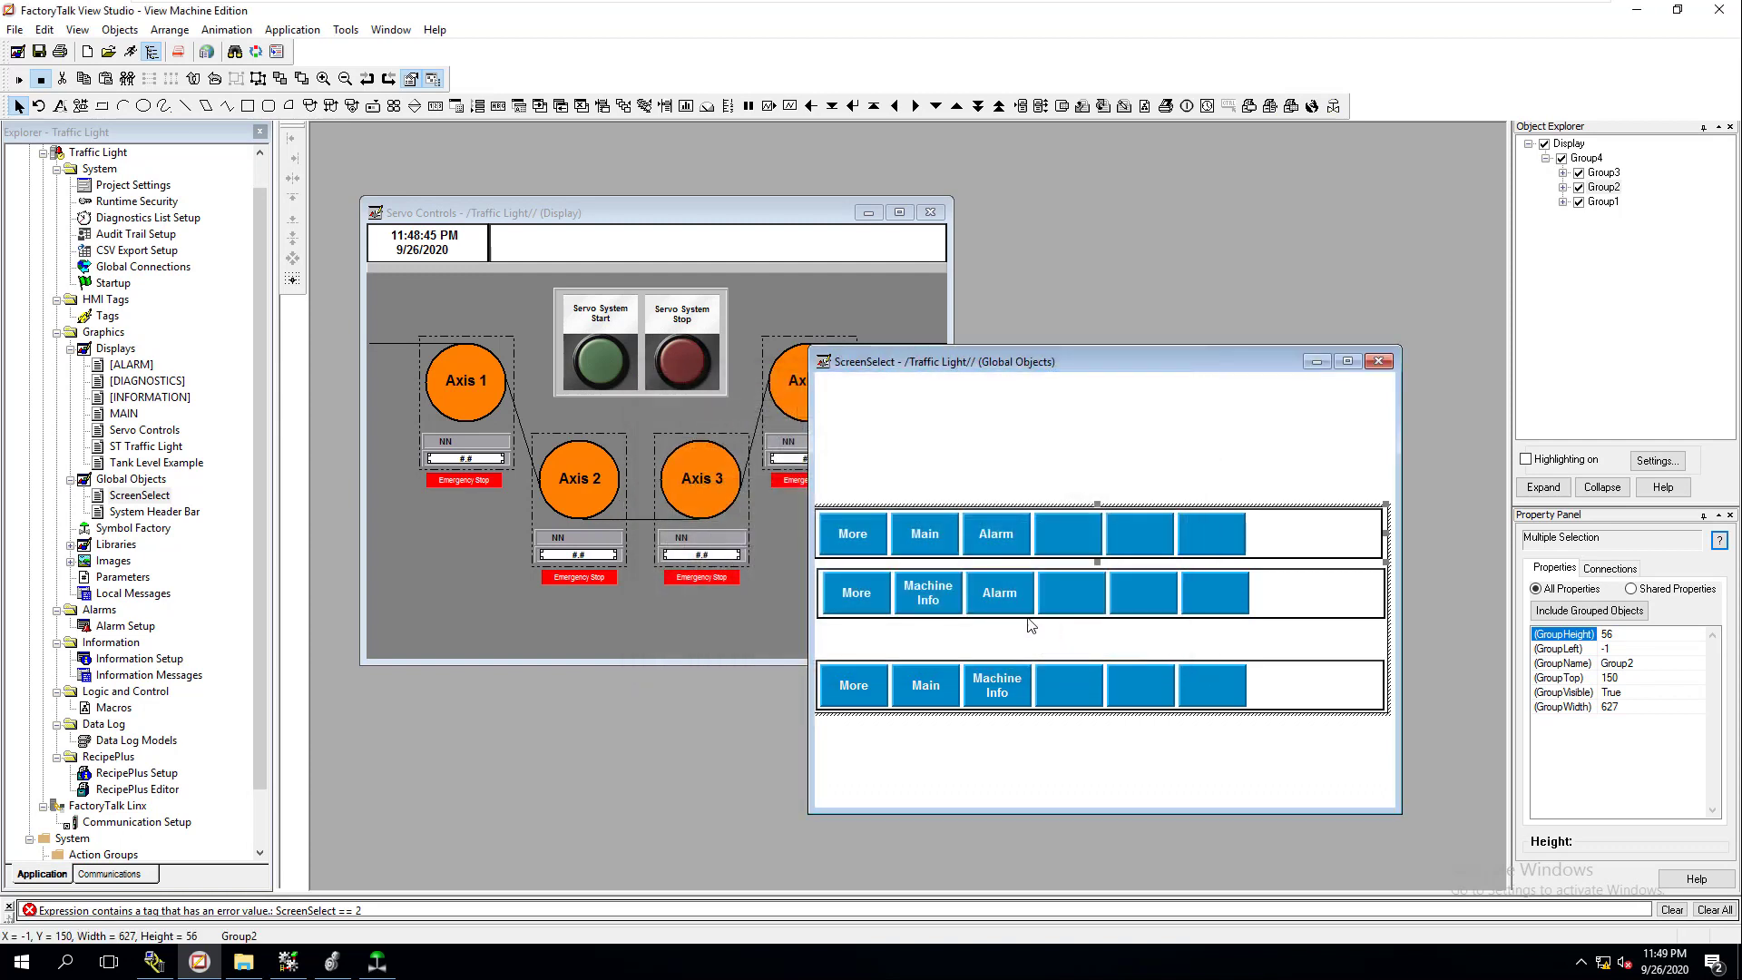
click(1006, 602)
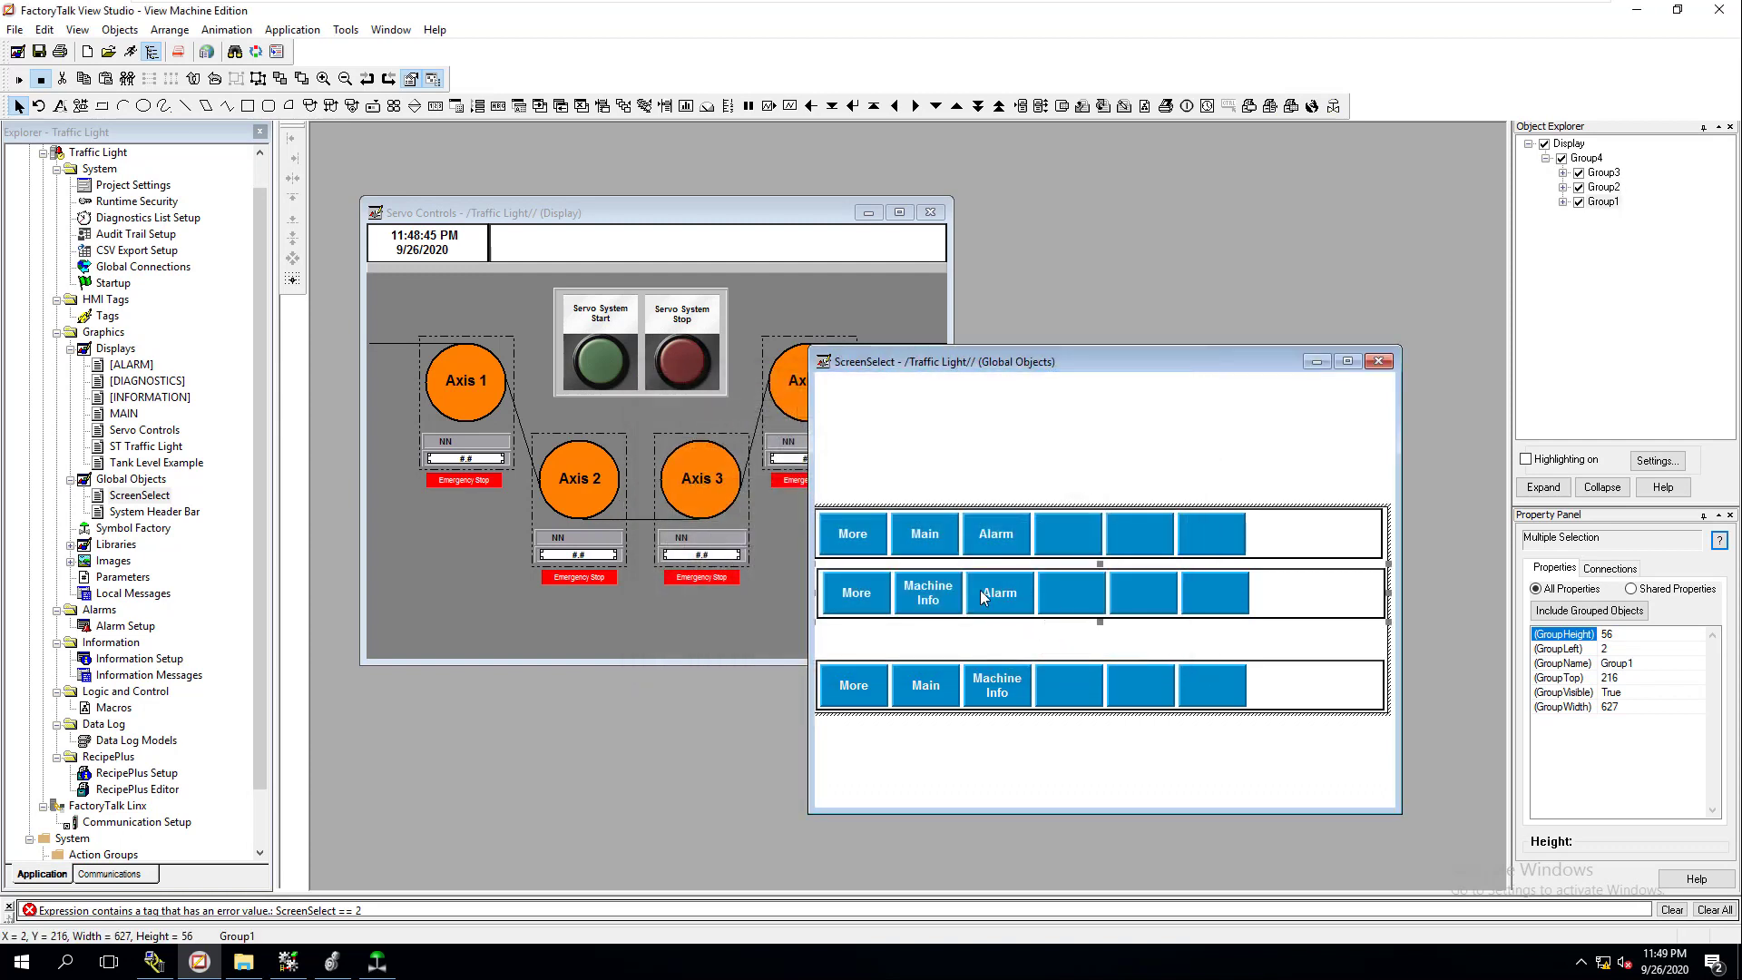
right_click(1021, 595)
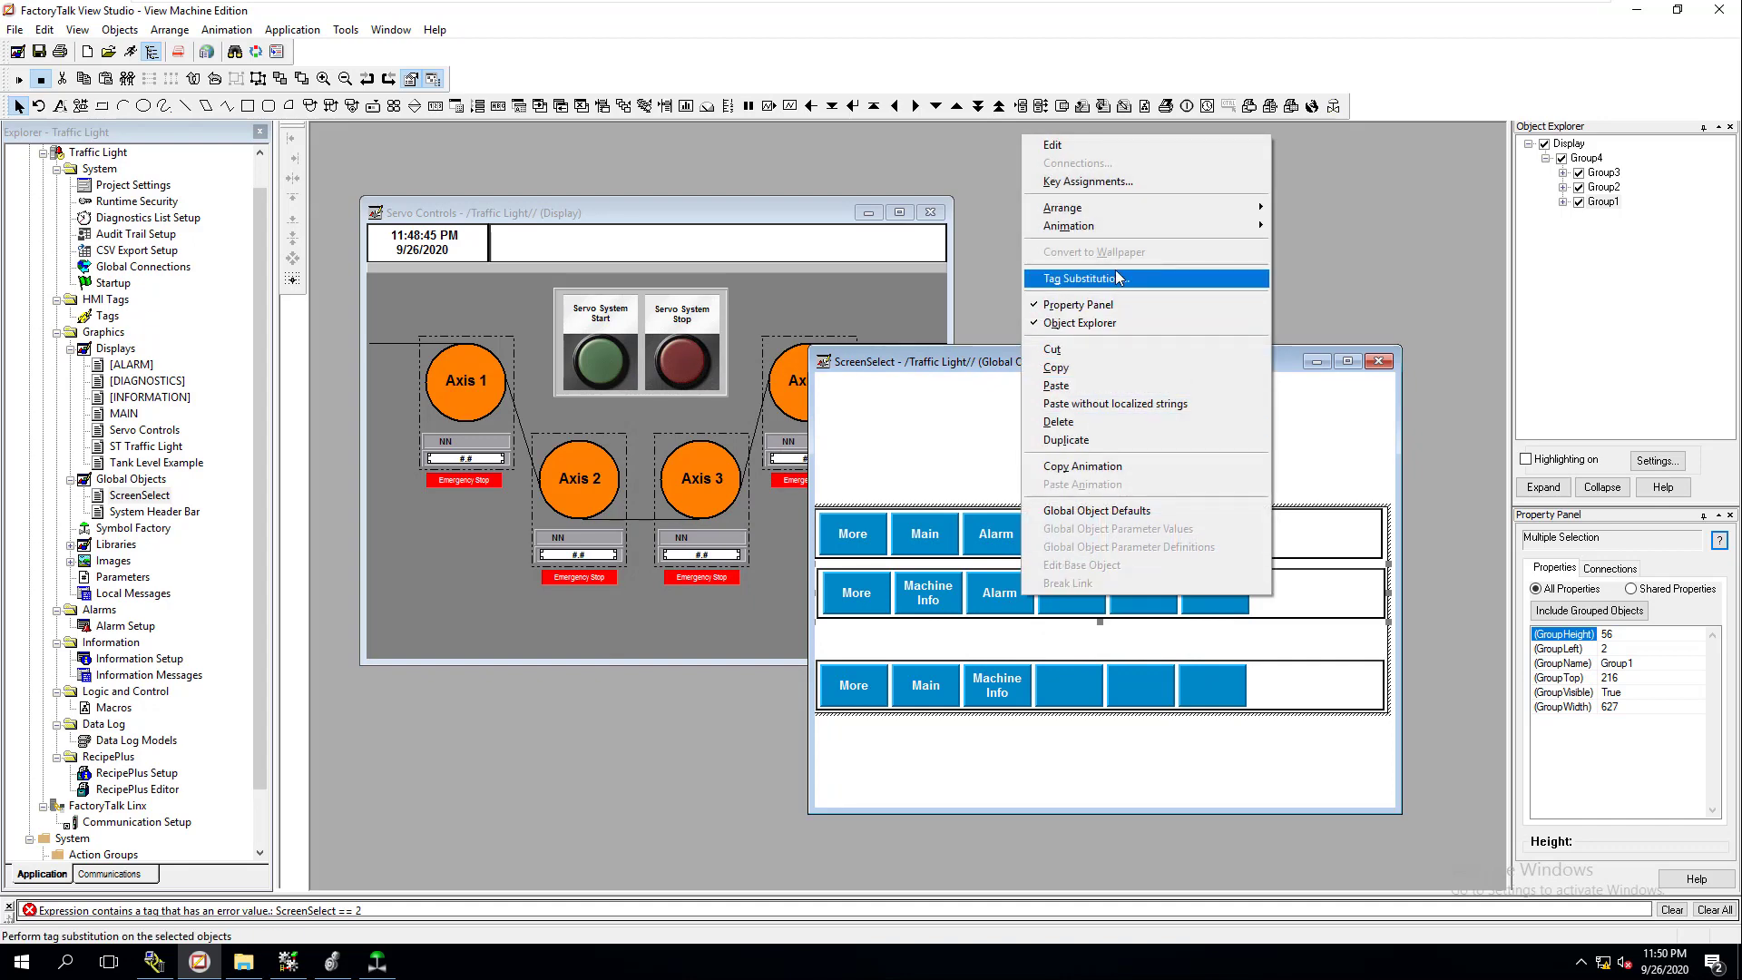
mouse_move(1120, 227)
click(1315, 227)
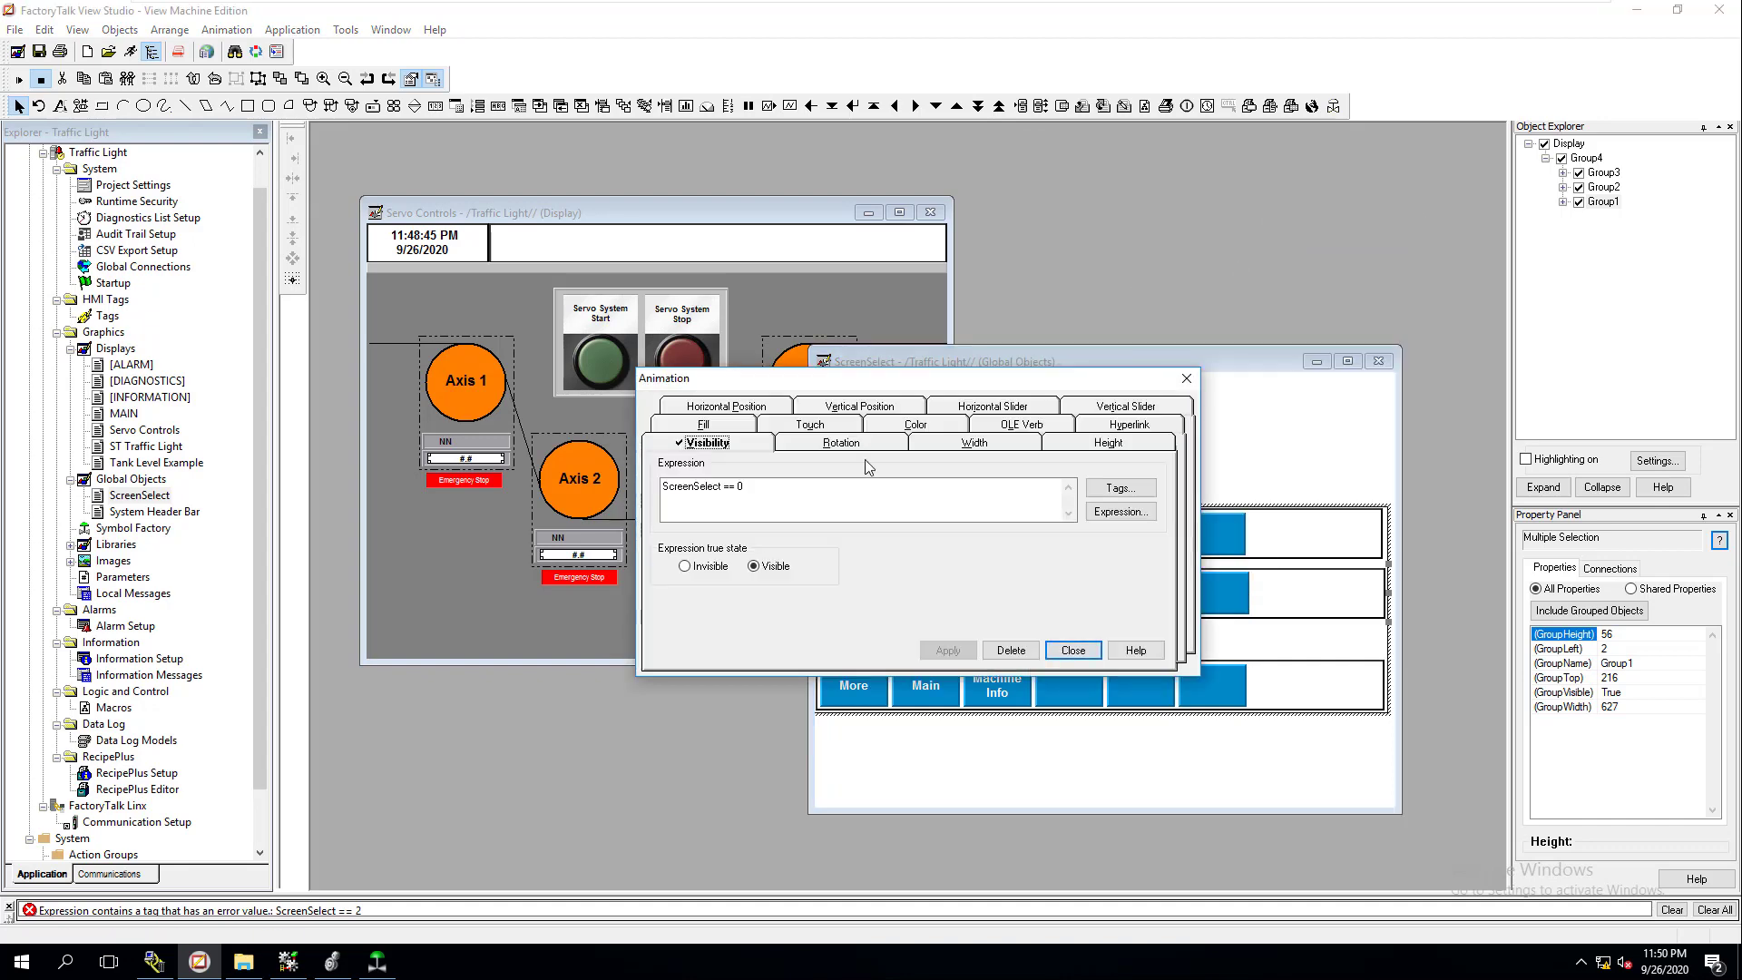
click(1073, 651)
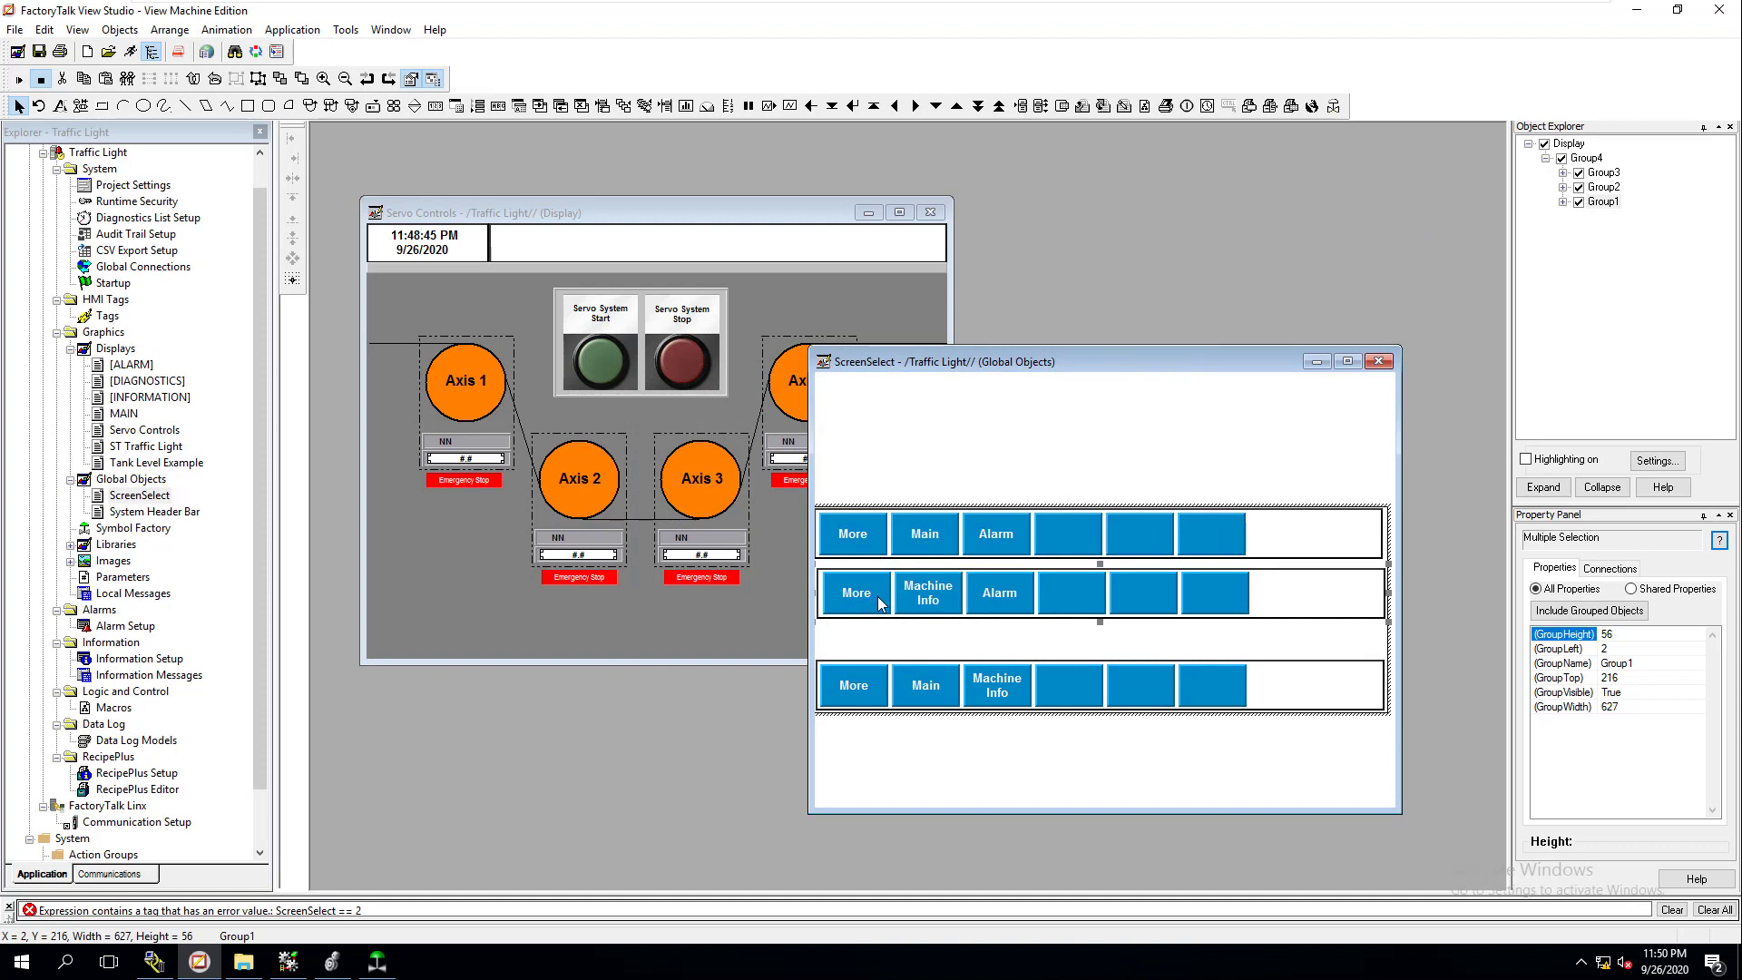
- Review the visibility animation expression of the lowest button bar and close it without changes
click(941, 704)
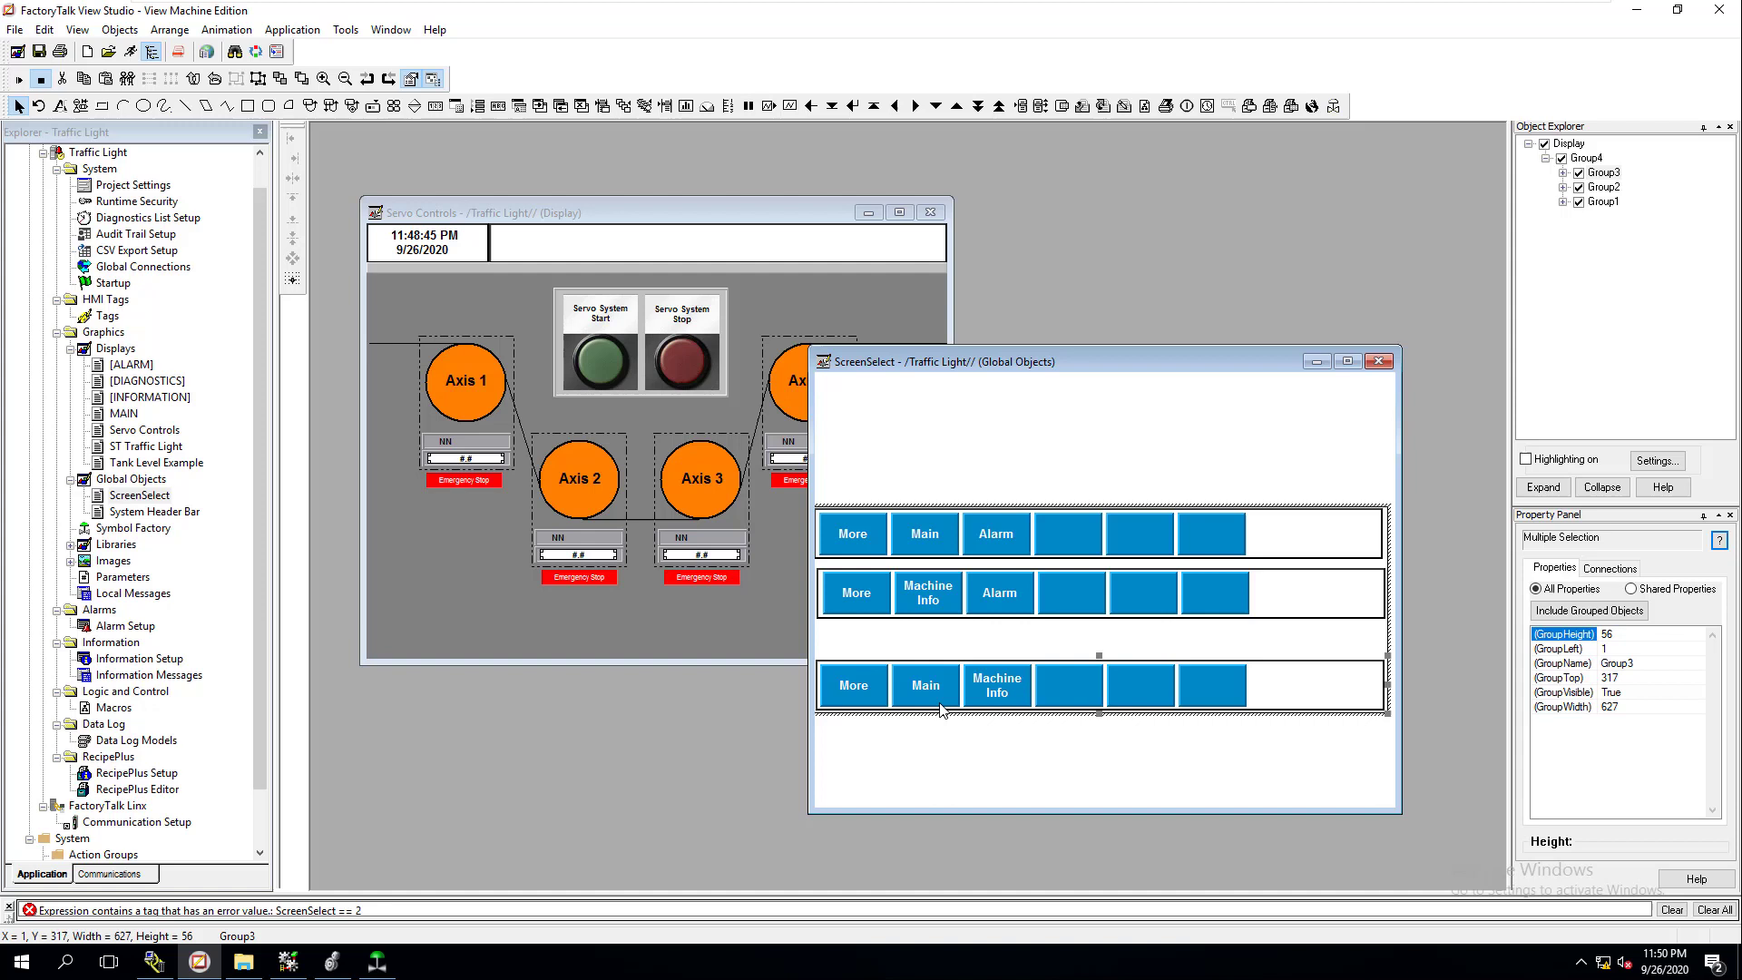
right_click(1012, 703)
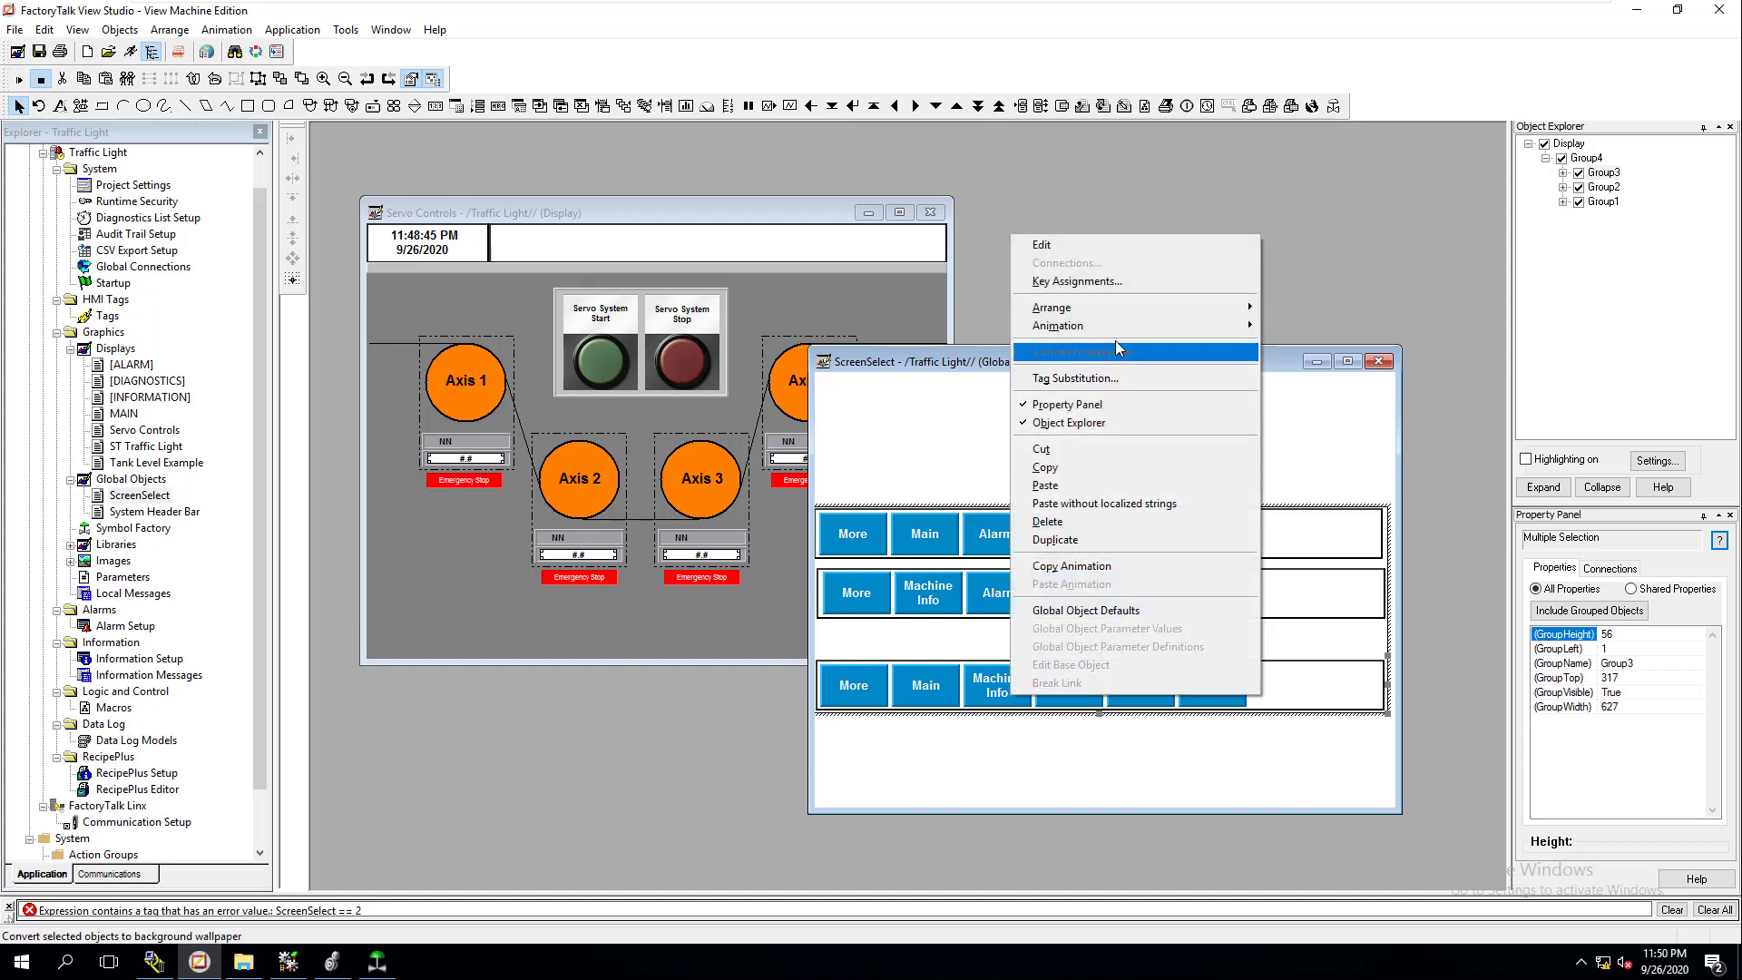
mouse_move(1118, 333)
click(1293, 326)
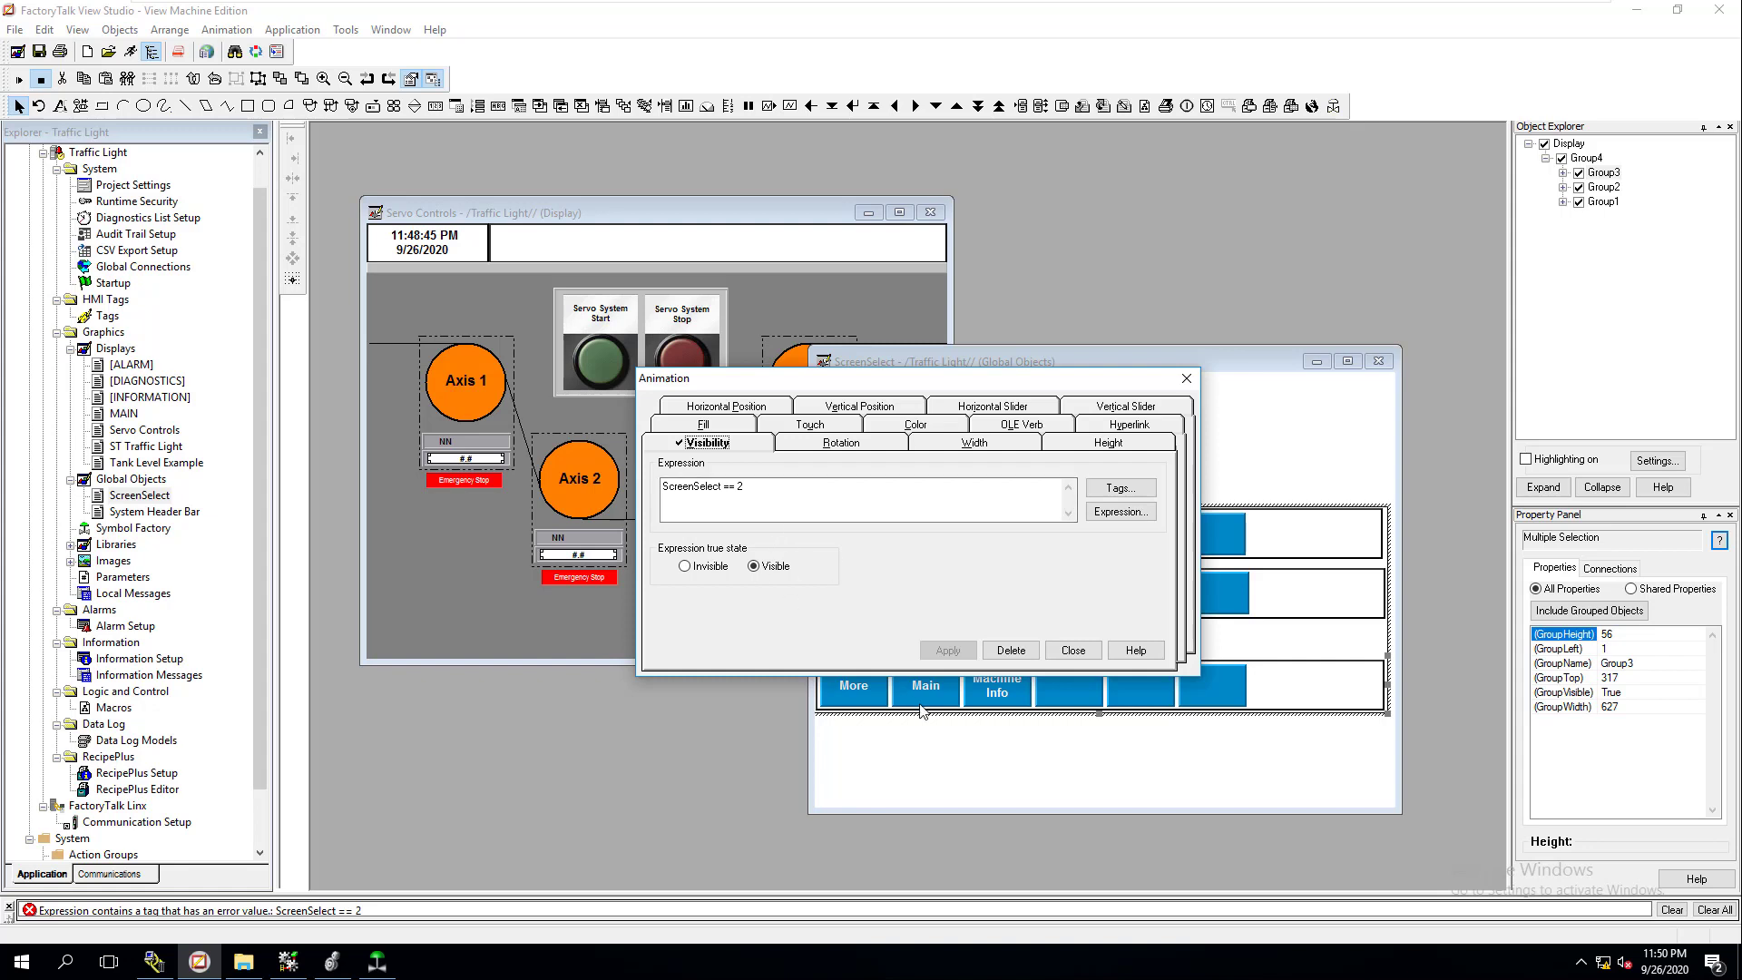
click(1063, 657)
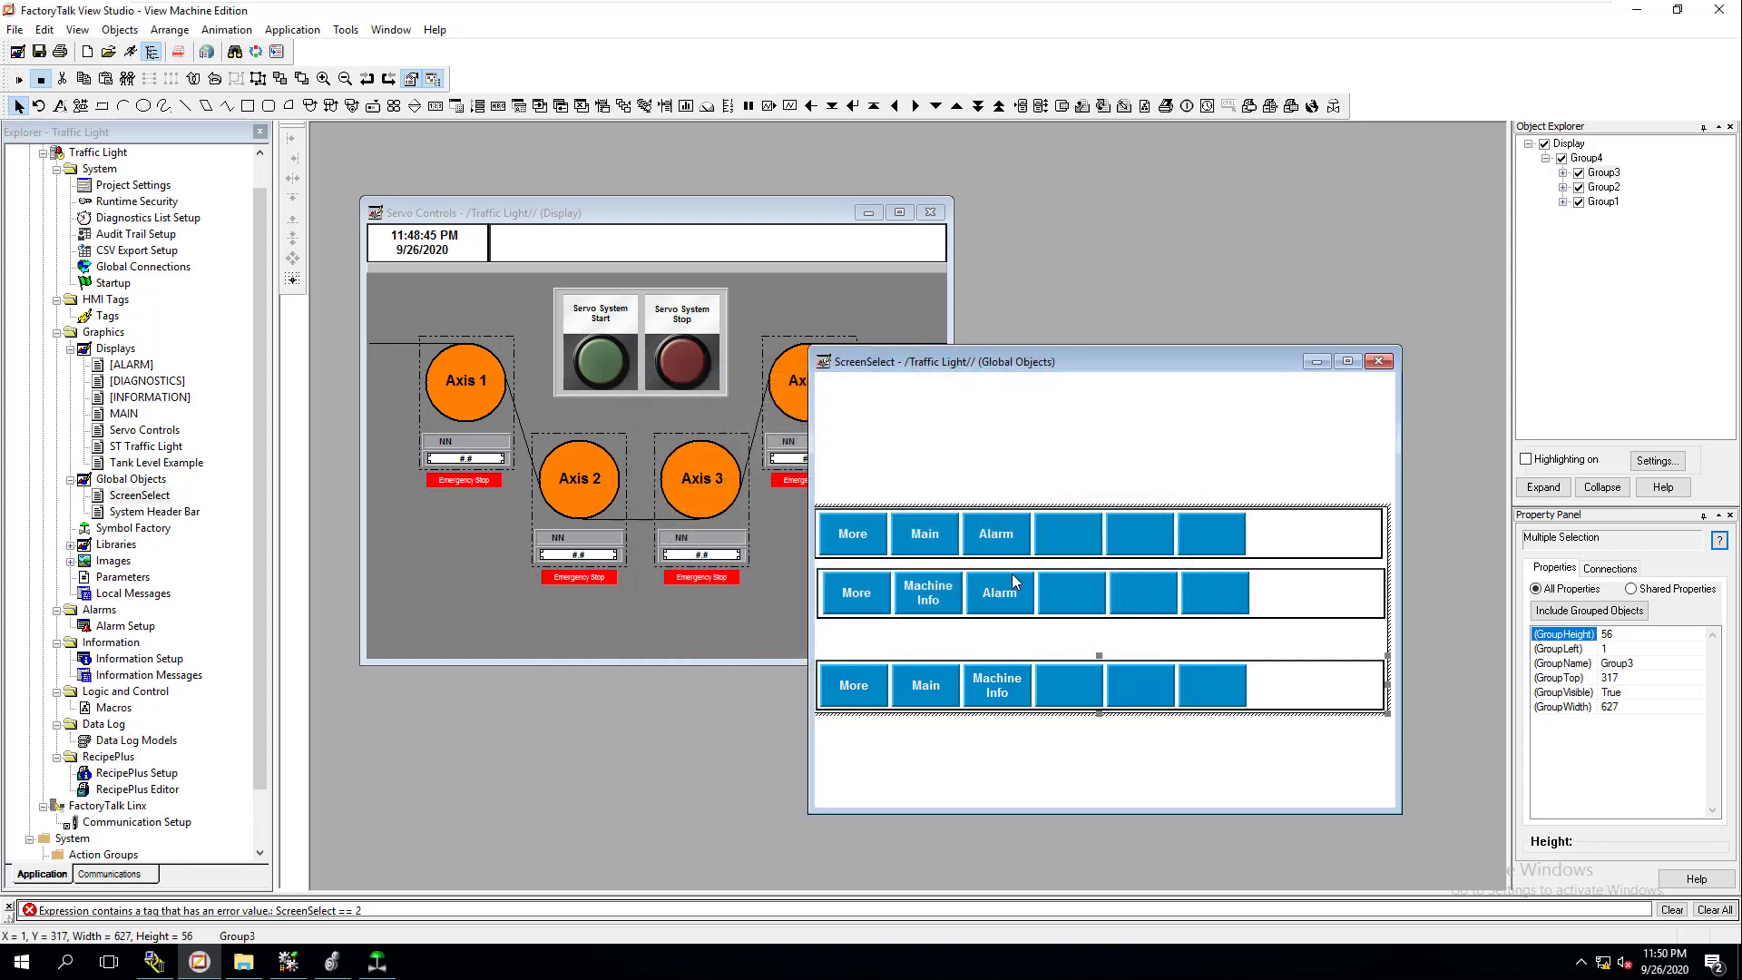
- Check the tag connection of the upper bar's More button, then cancel its properties
click(1013, 538)
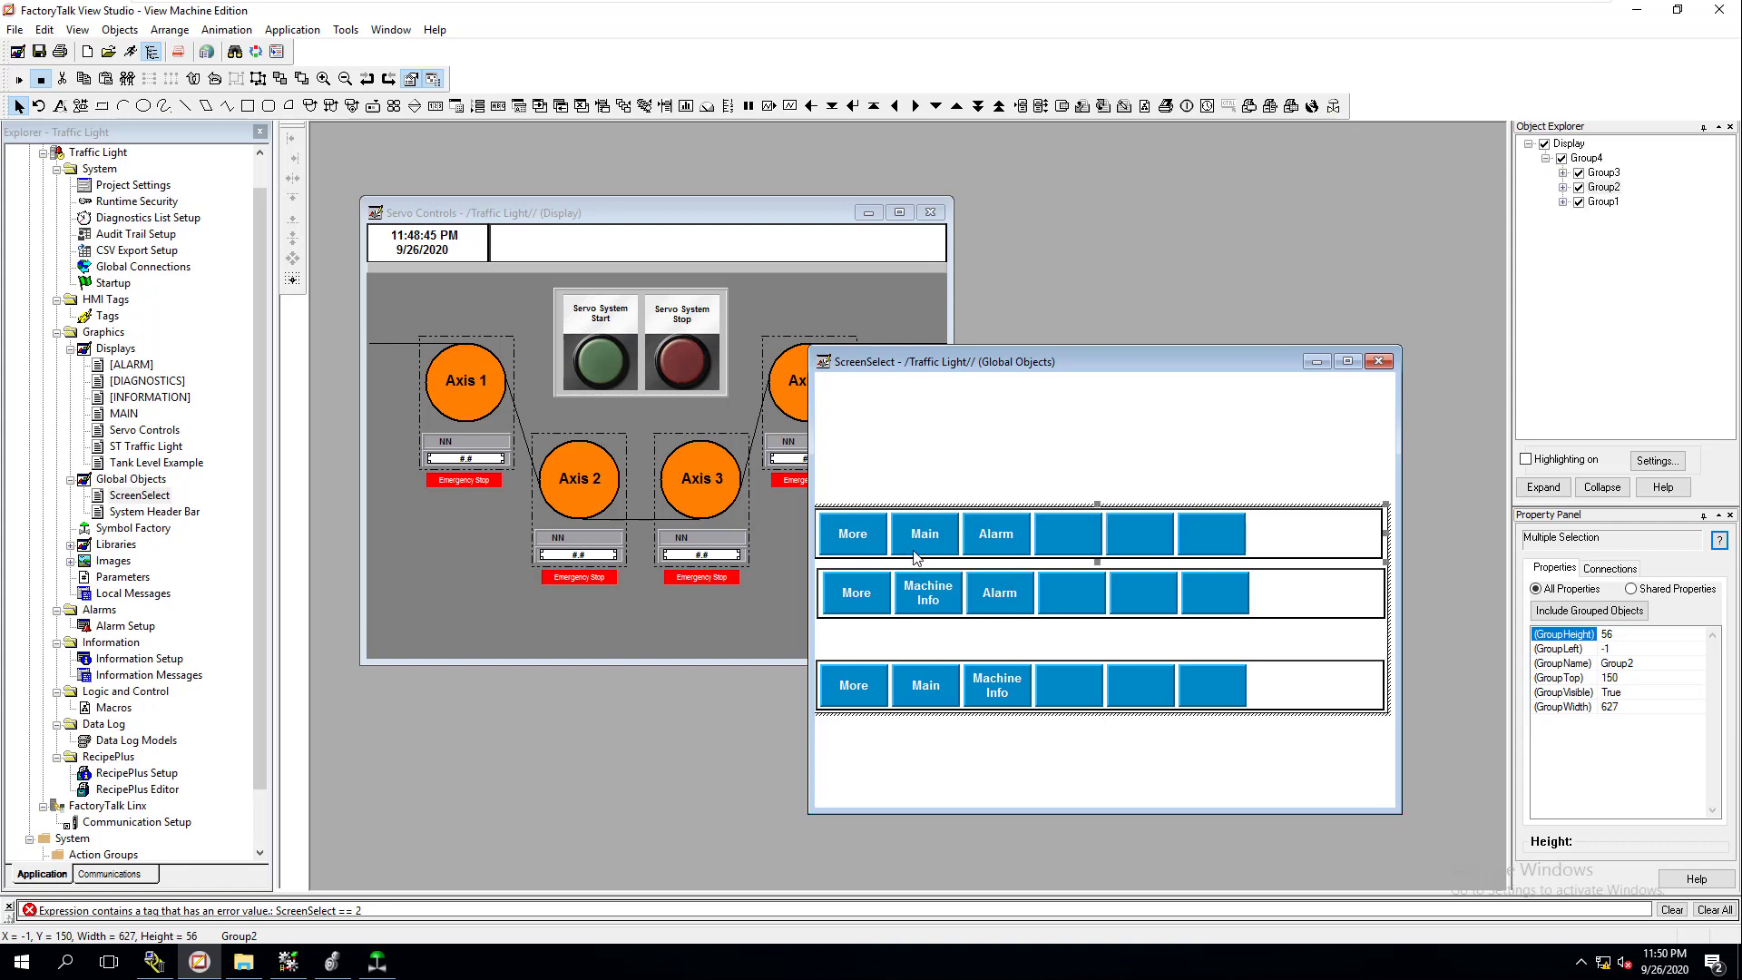
double_click(862, 535)
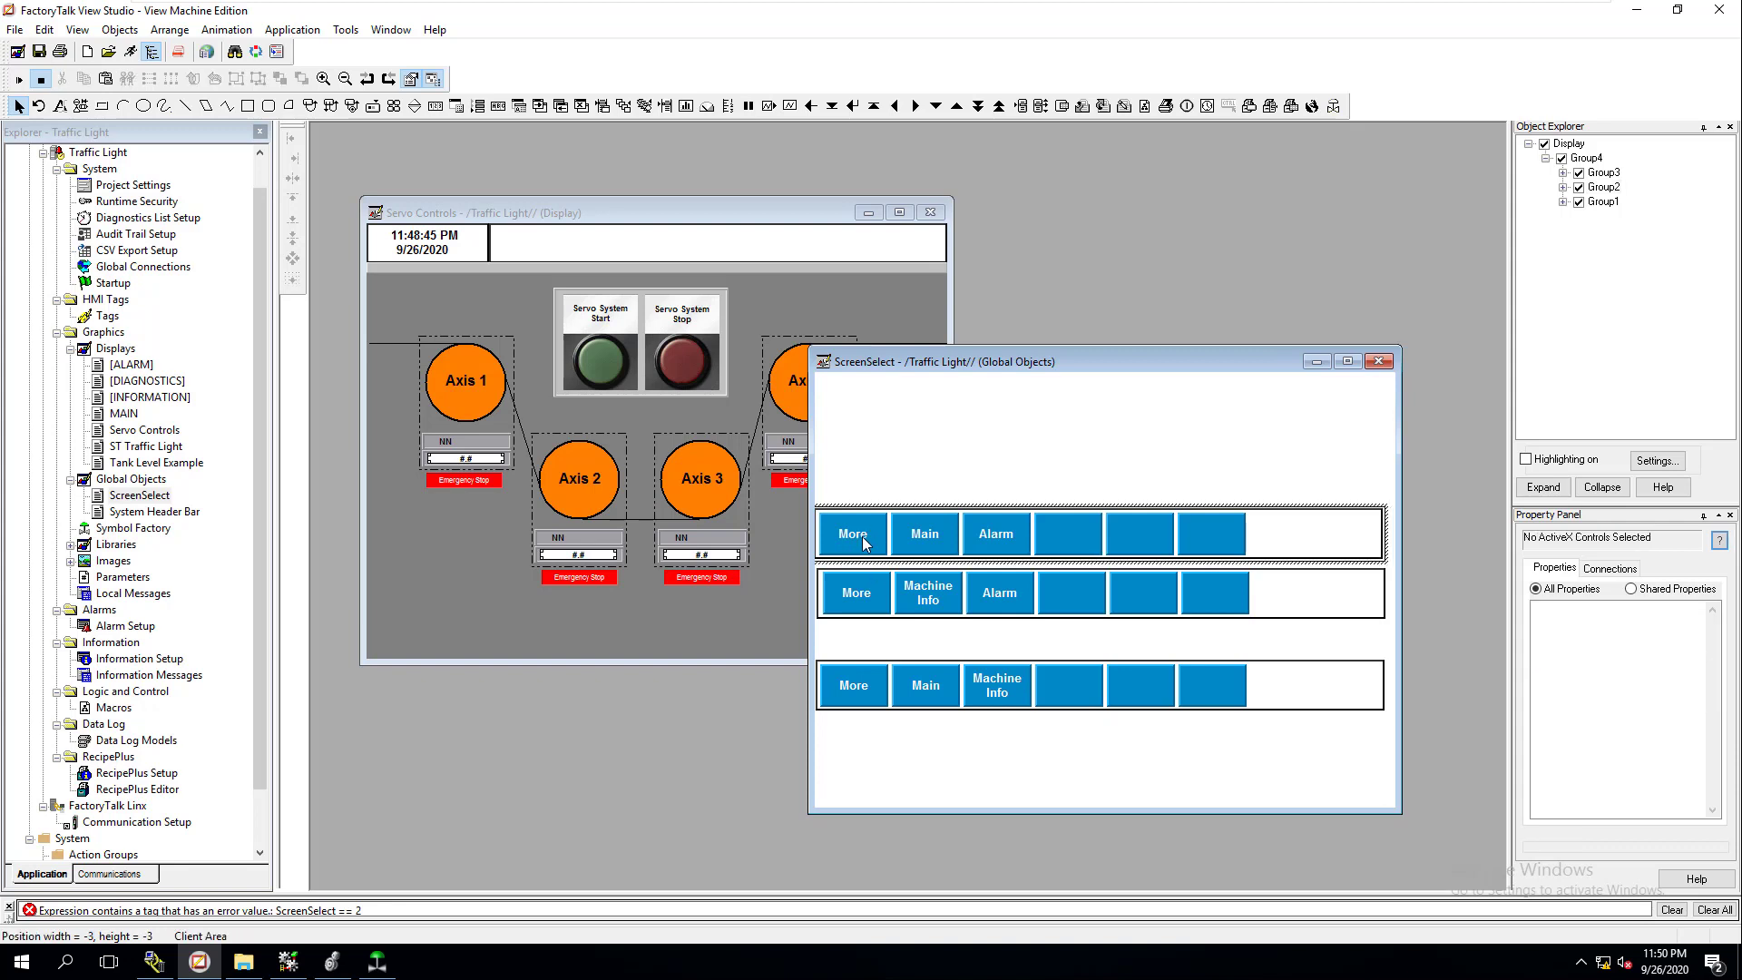
right_click(862, 536)
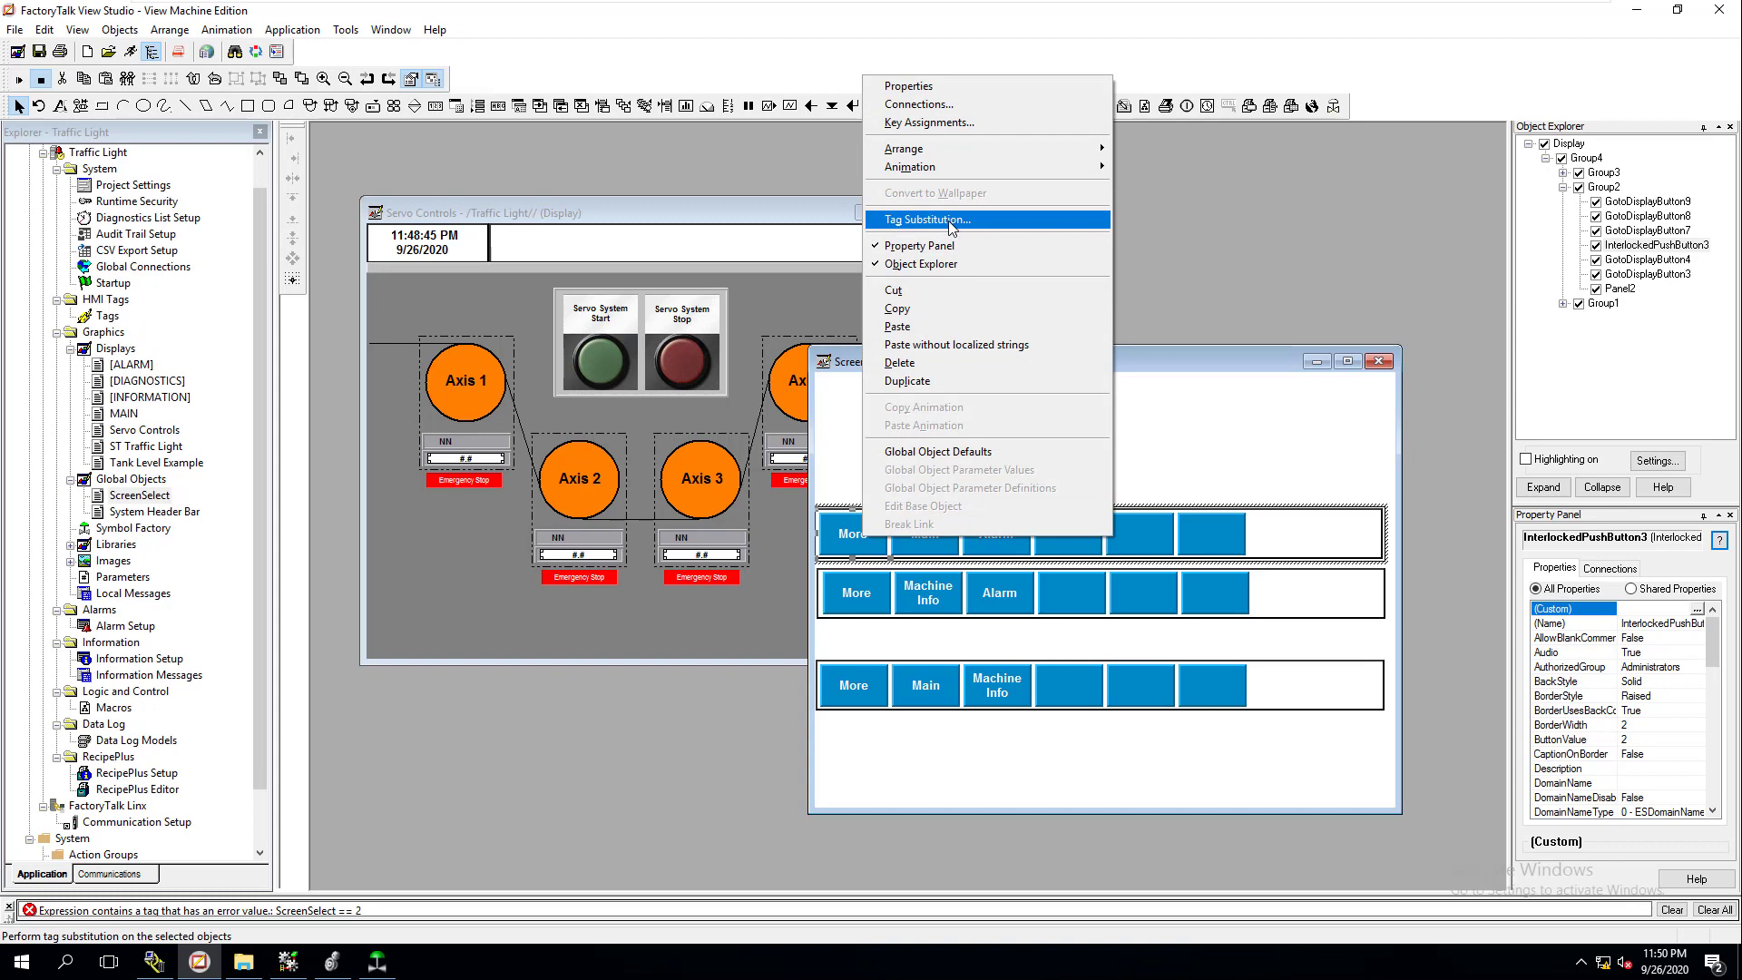
mouse_move(988, 174)
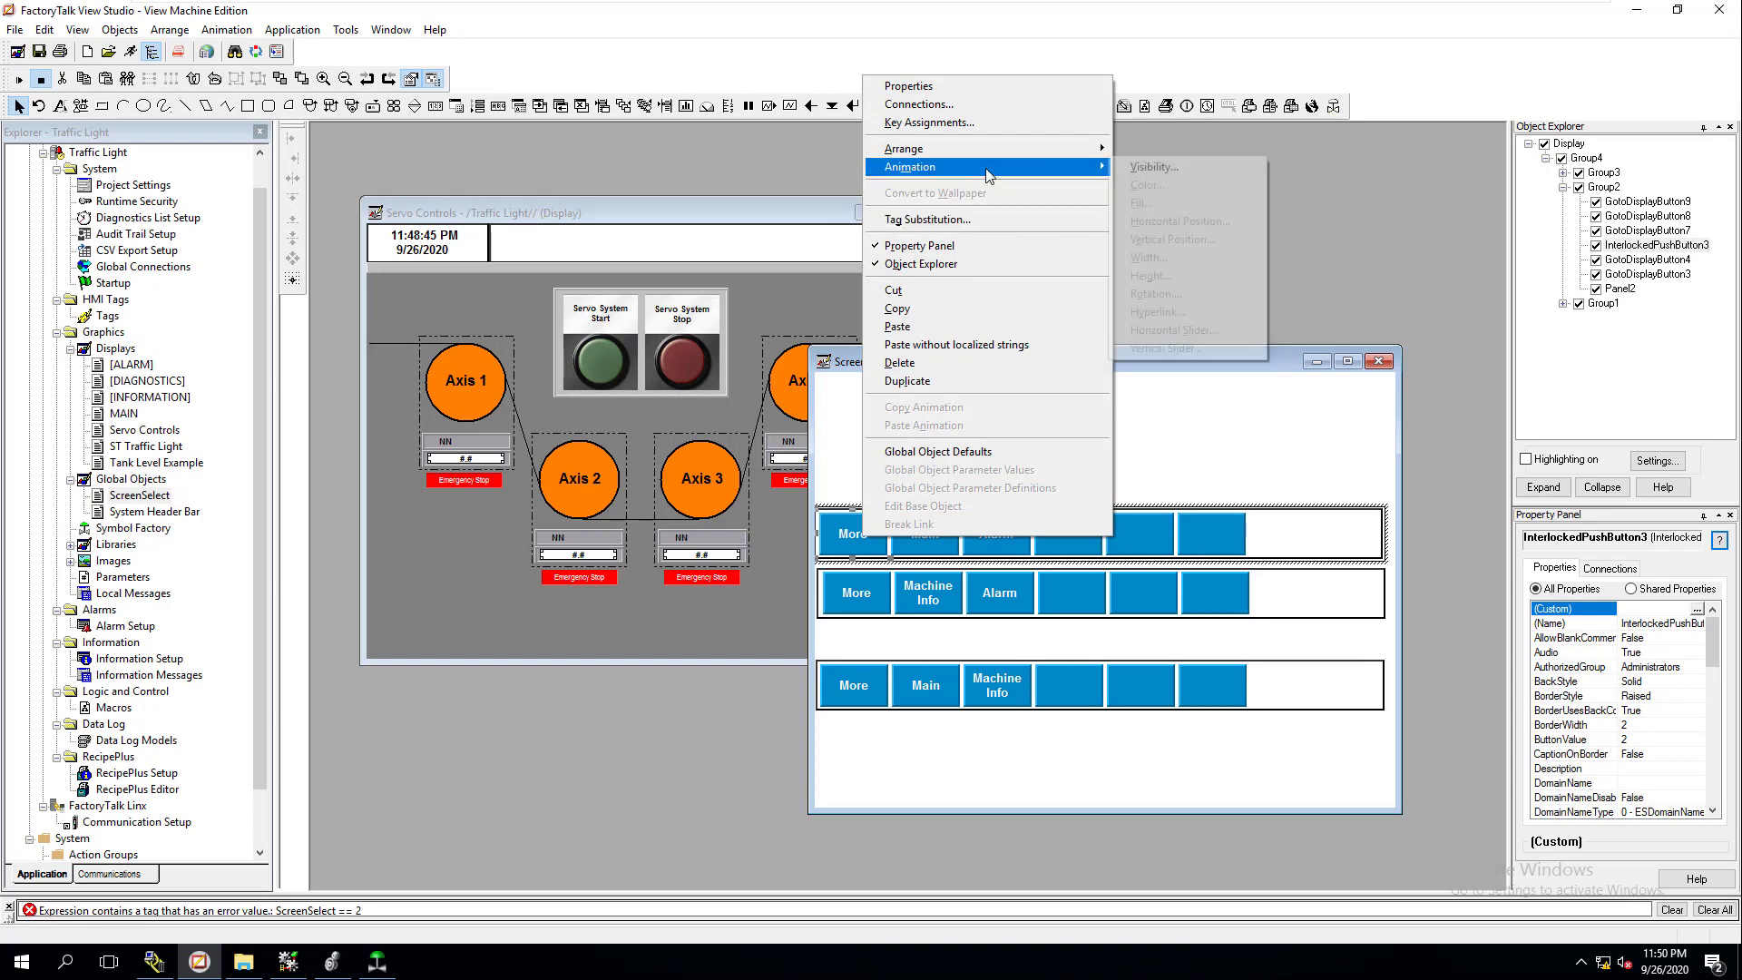
click(907, 85)
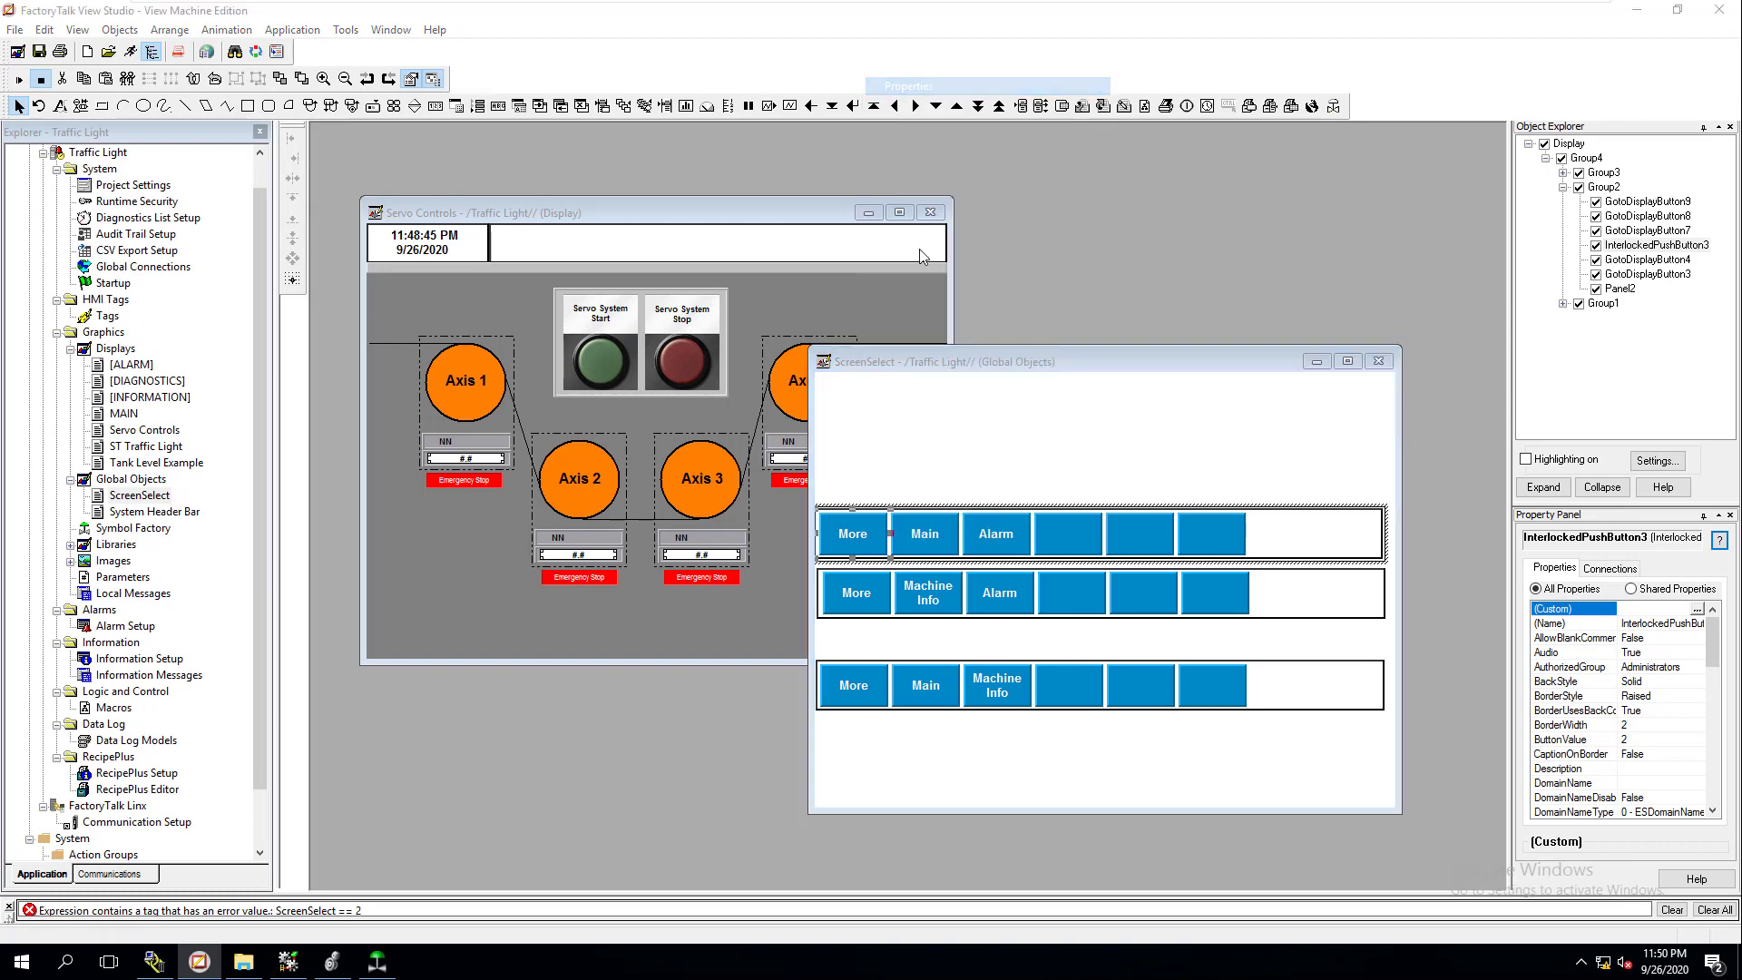
click(240, 46)
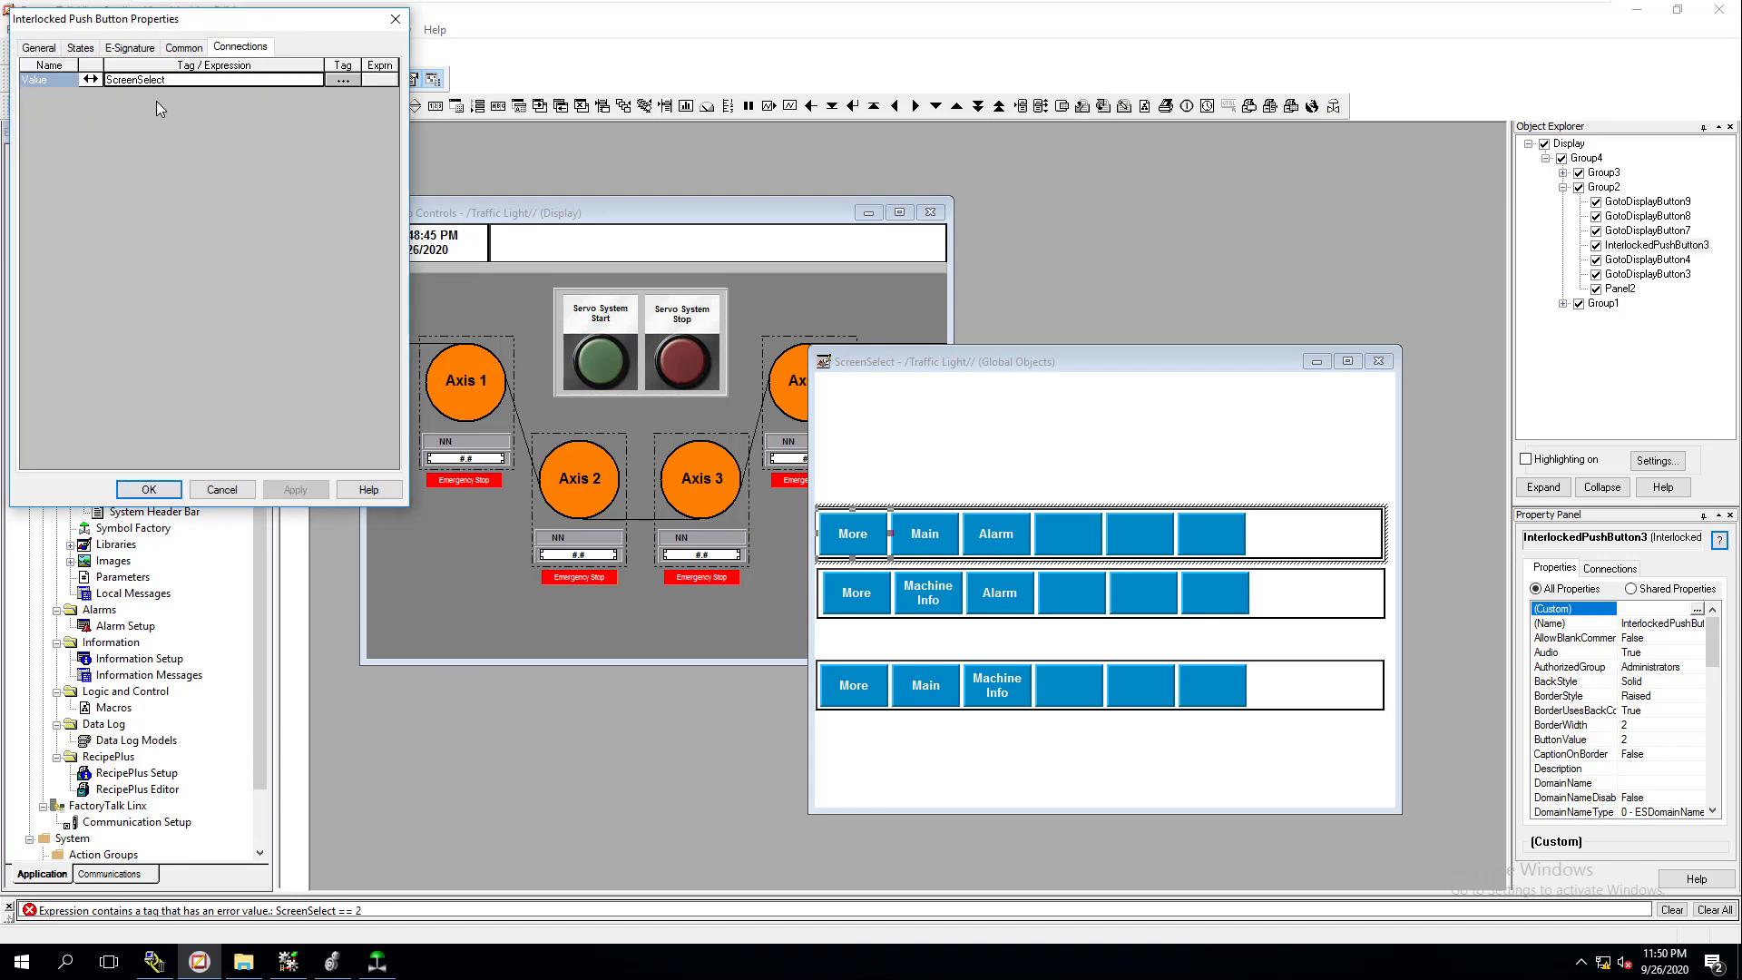
click(221, 490)
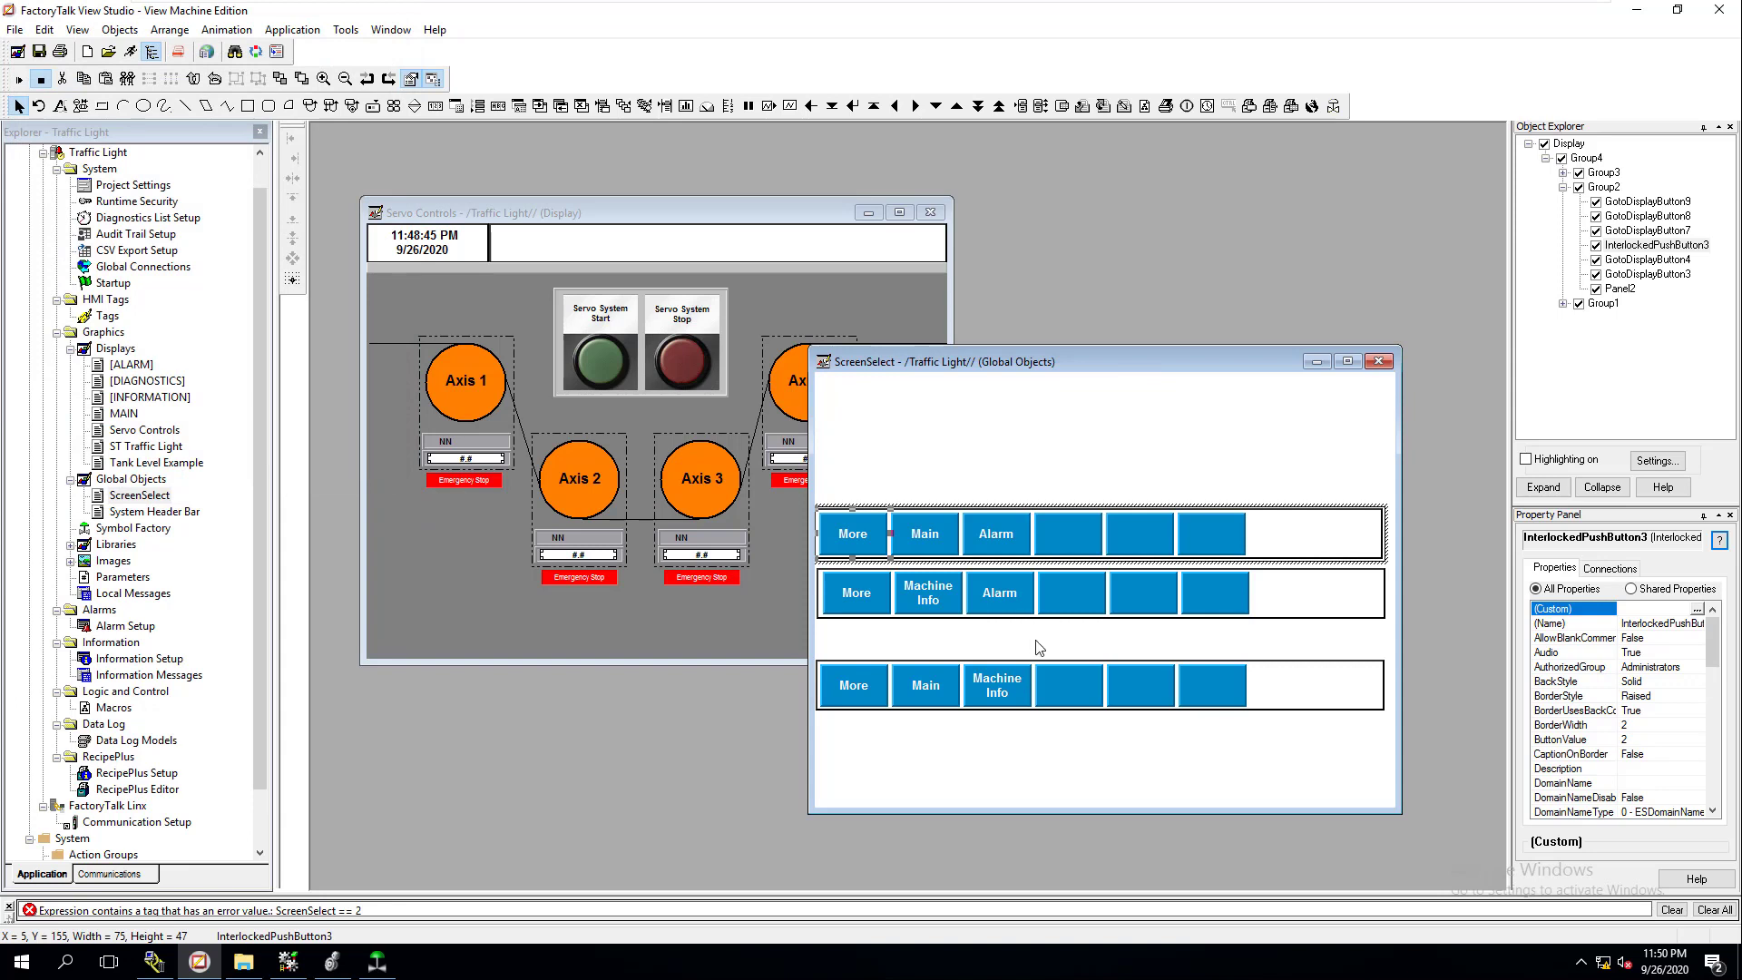
- Reposition the upper button bar to about X 2, Y 154 and the middle bar to about X 3, Y 217
click(1032, 565)
click(1031, 537)
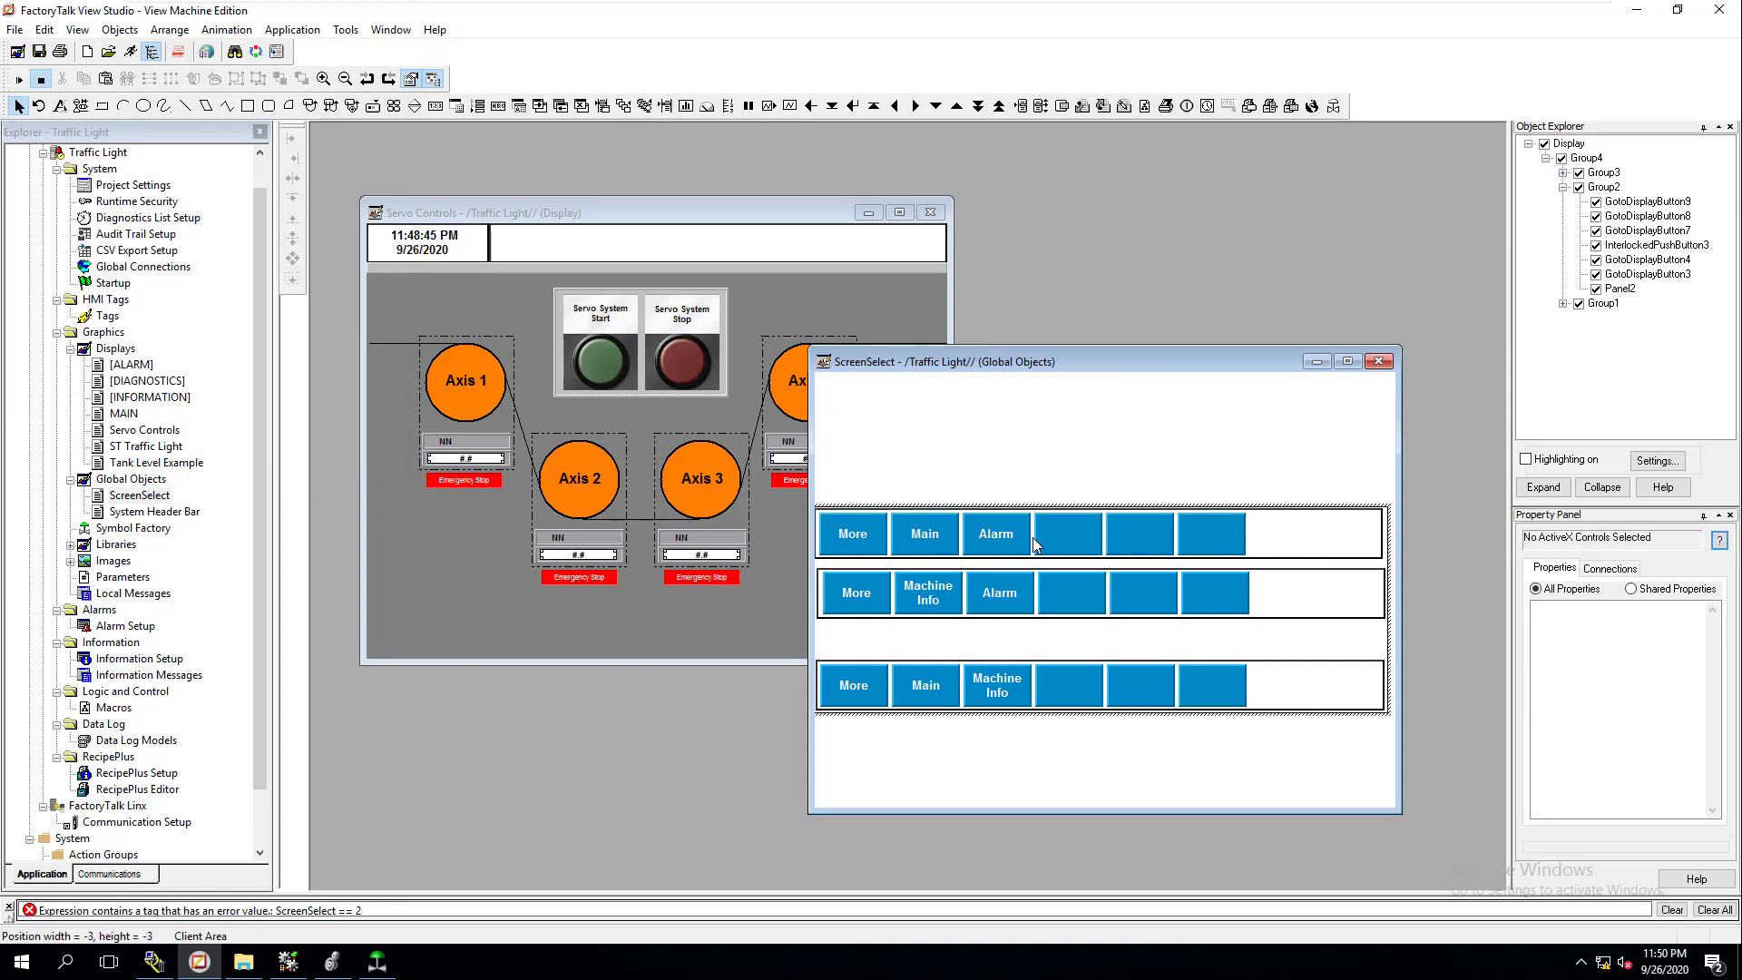
click(1032, 537)
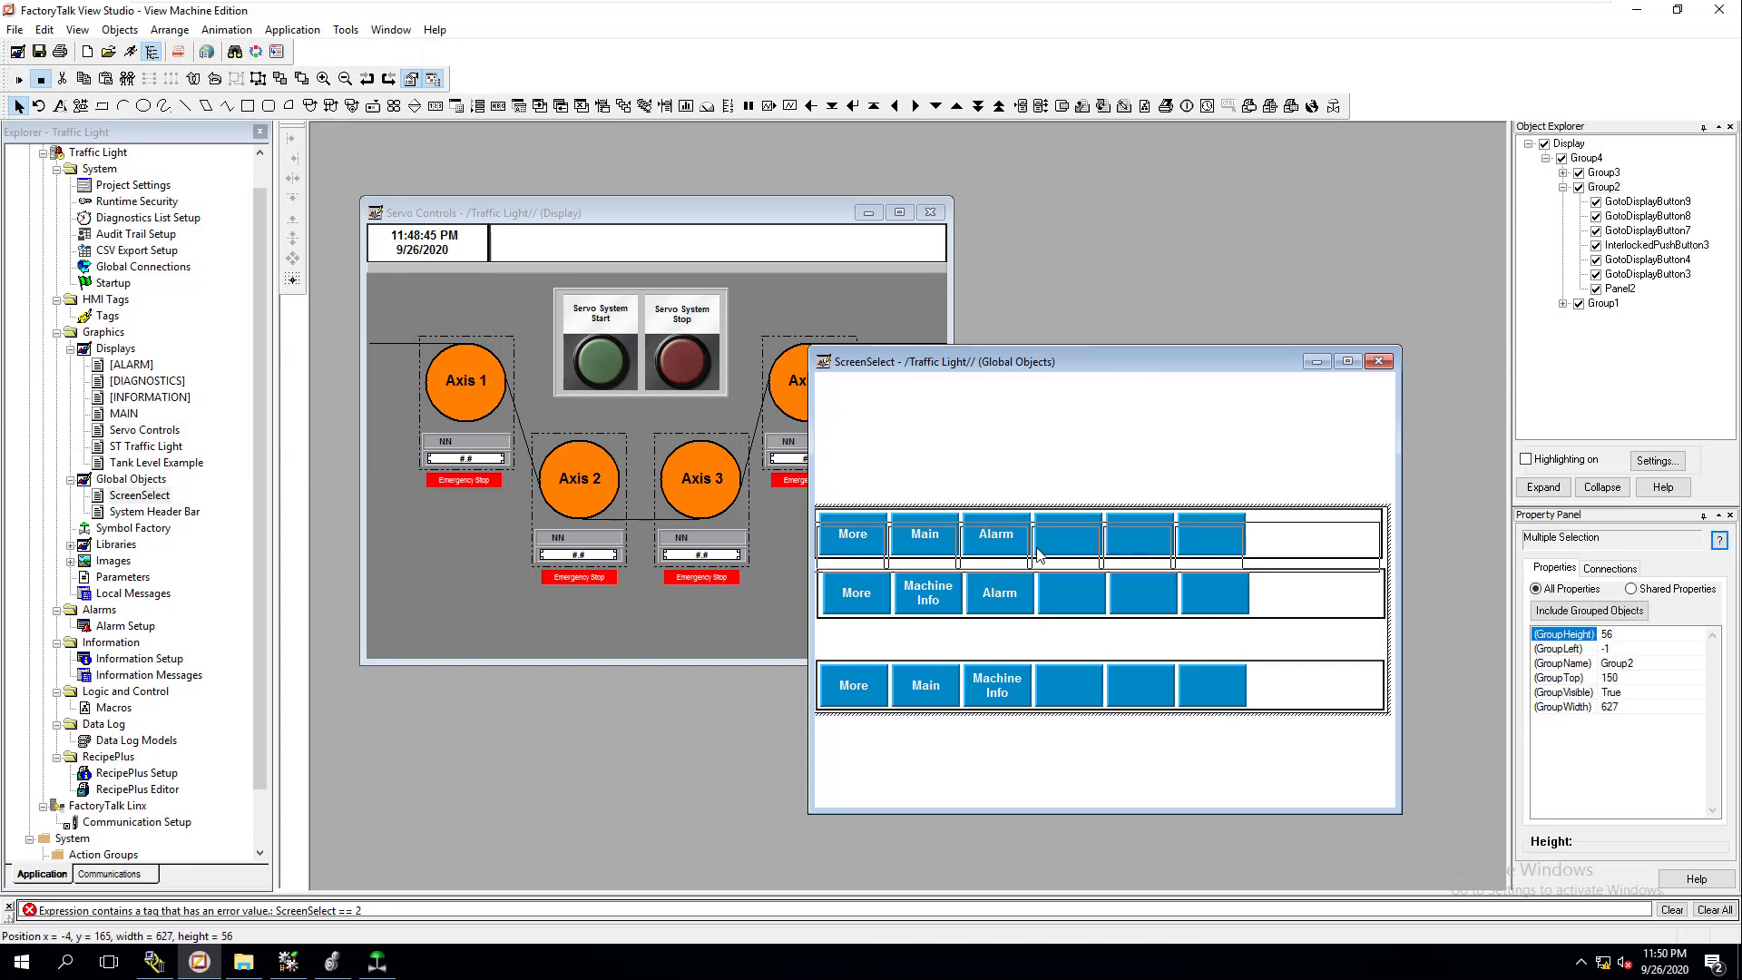
drag(1038, 555, 1060, 594)
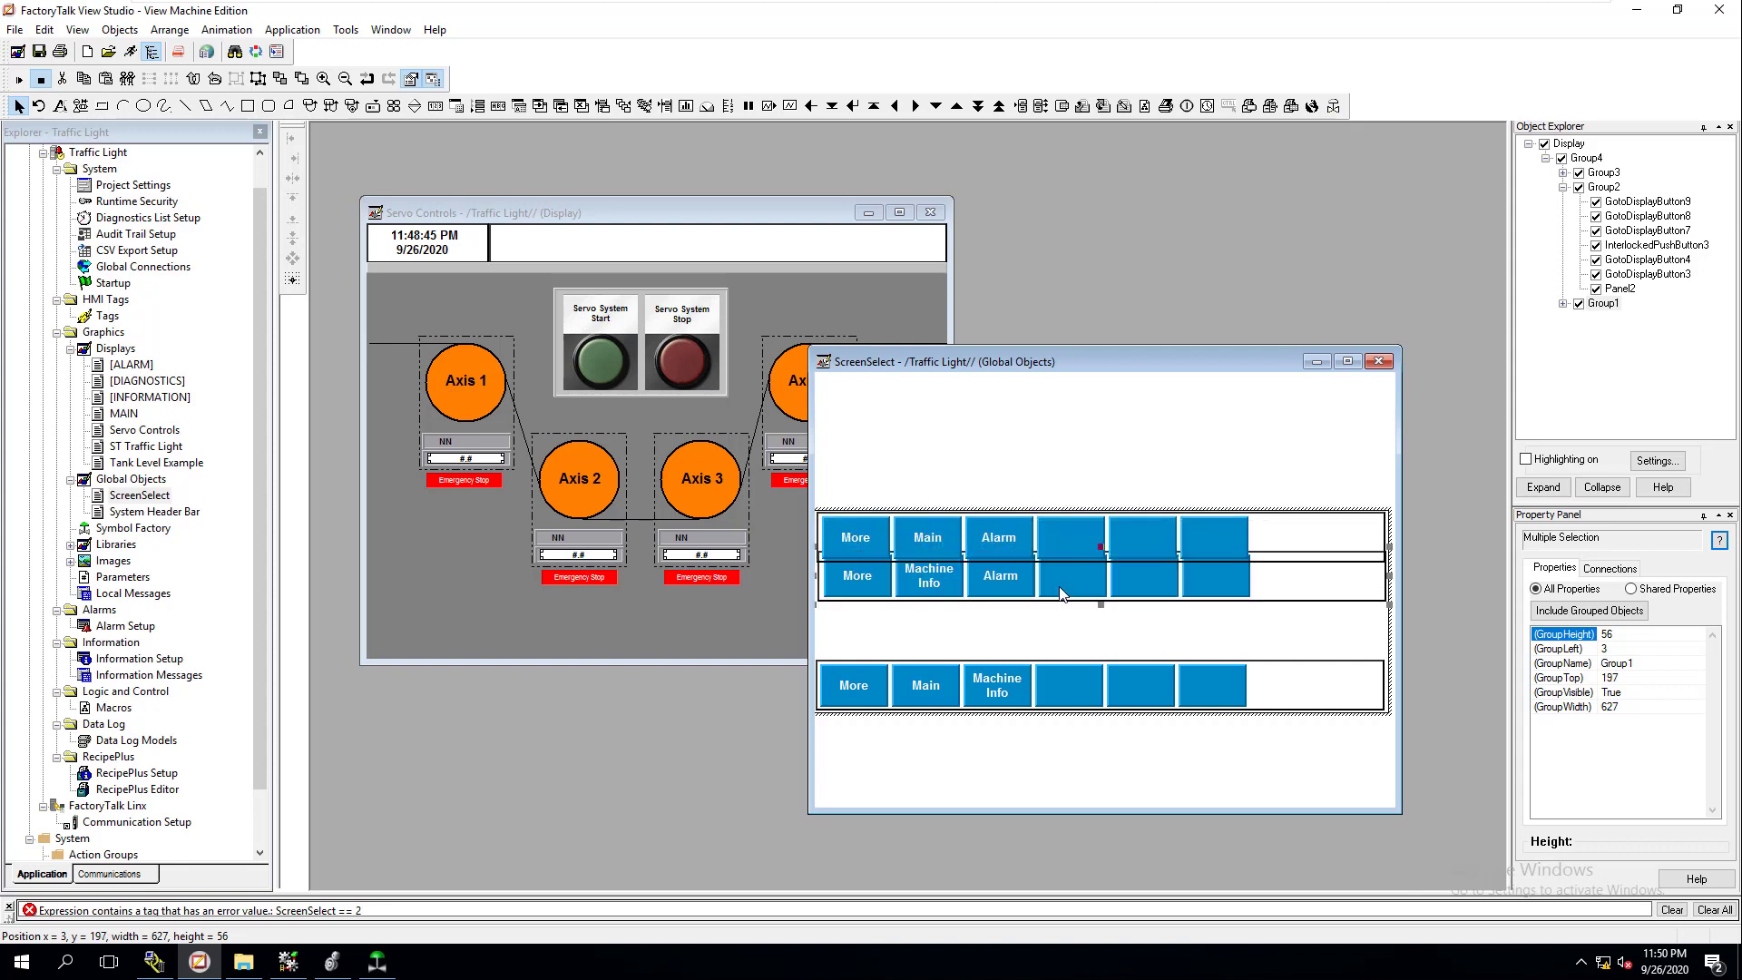
key(Down)
key(Down)
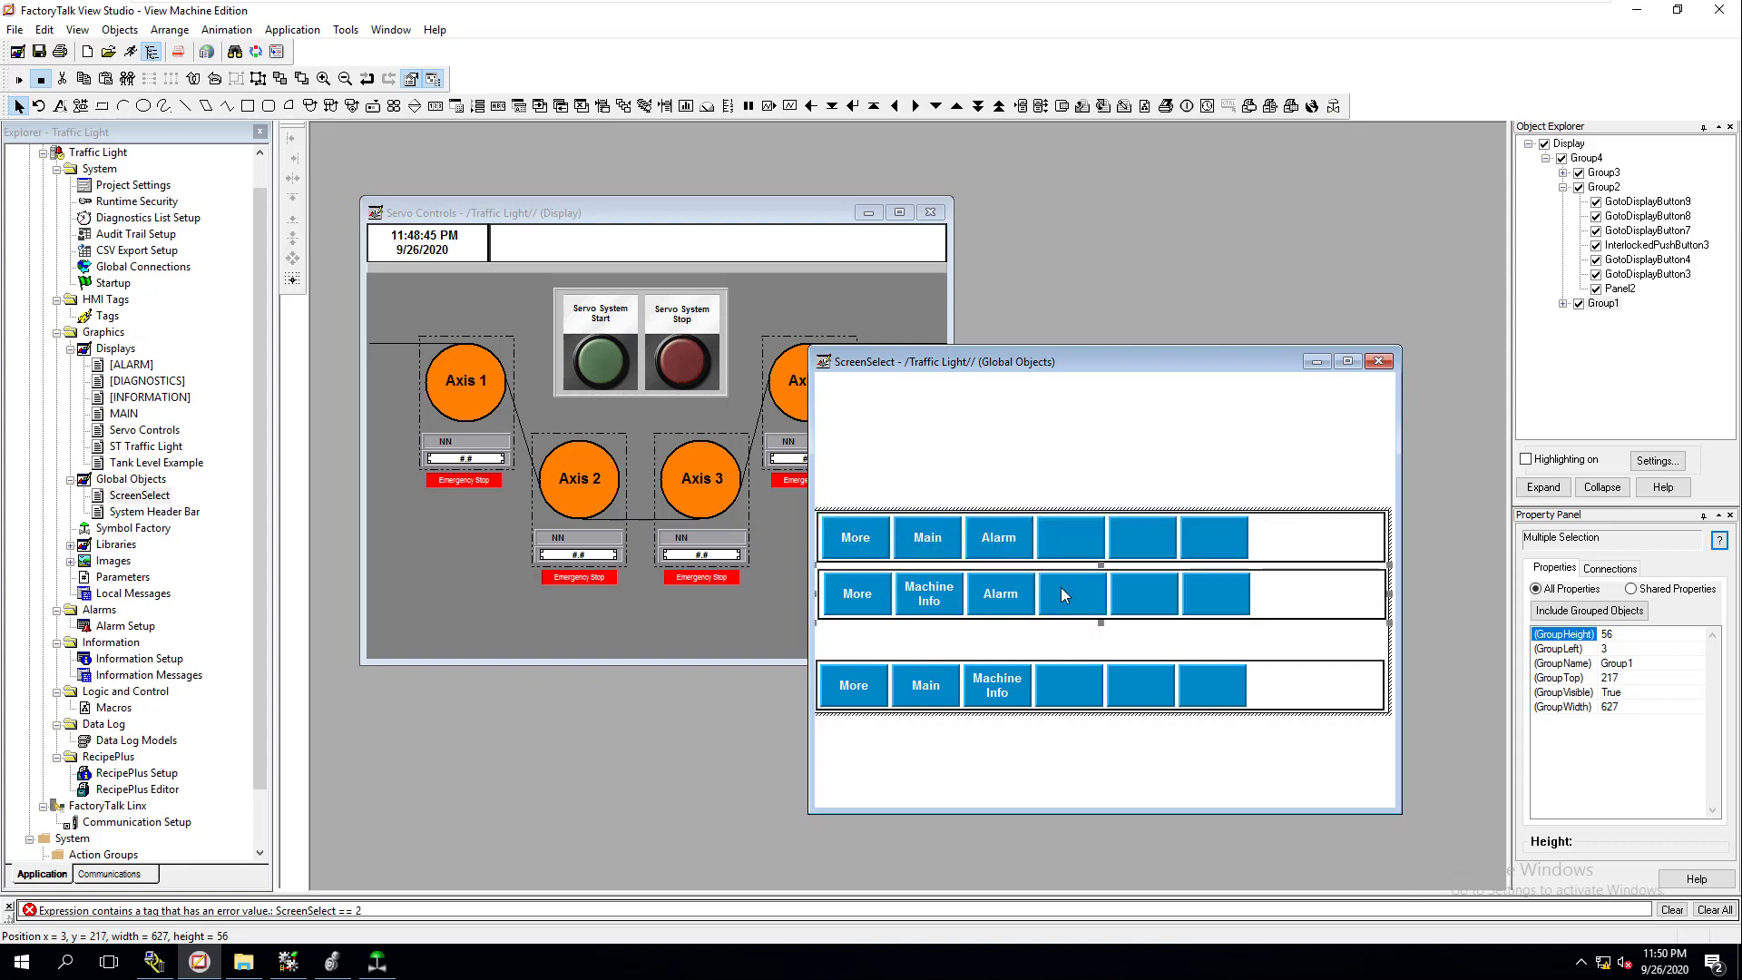
click(1045, 513)
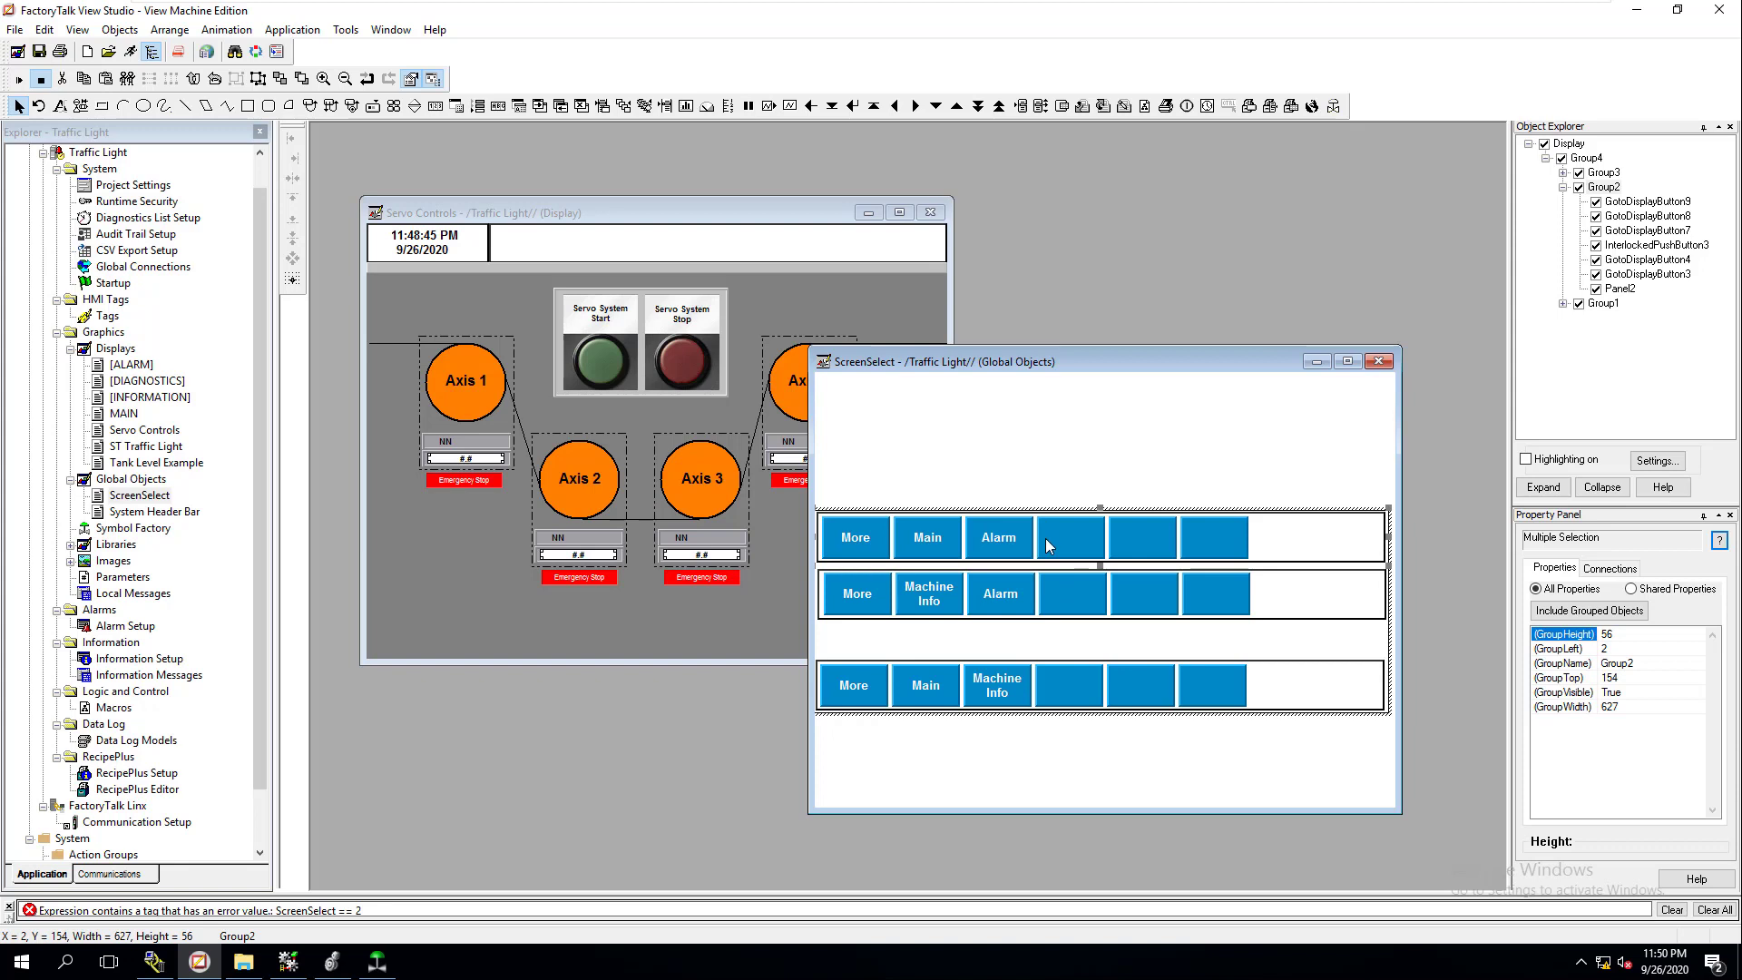
right_click(1045, 537)
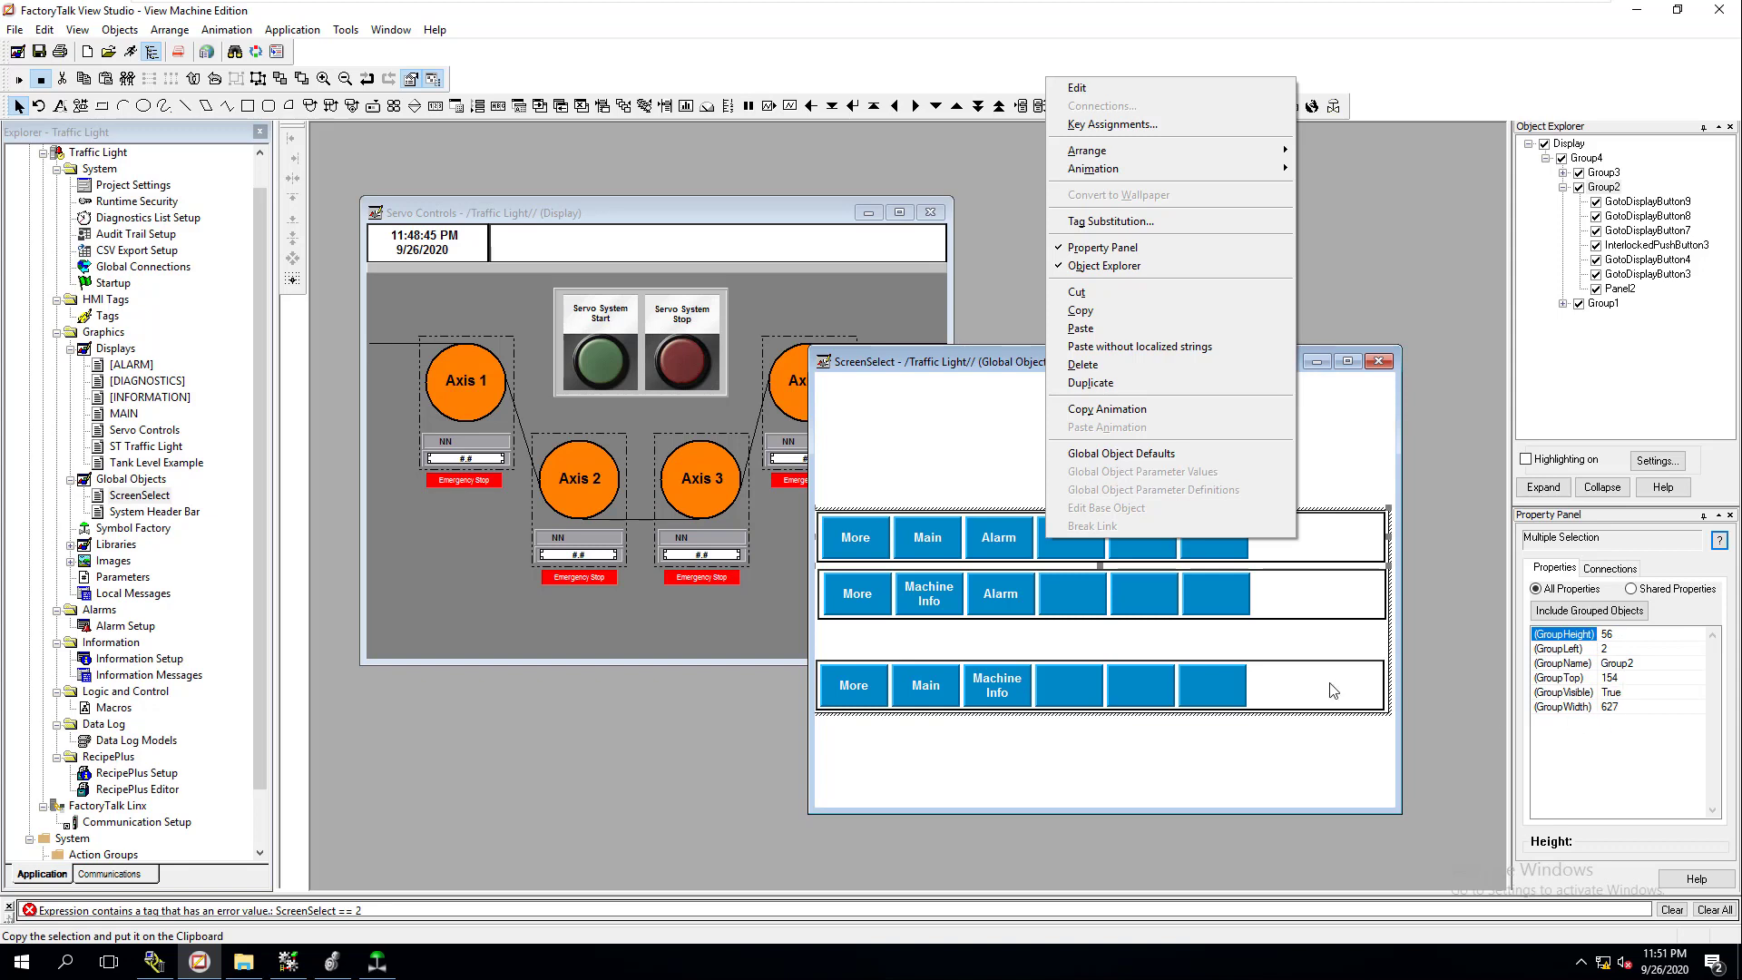
click(1232, 651)
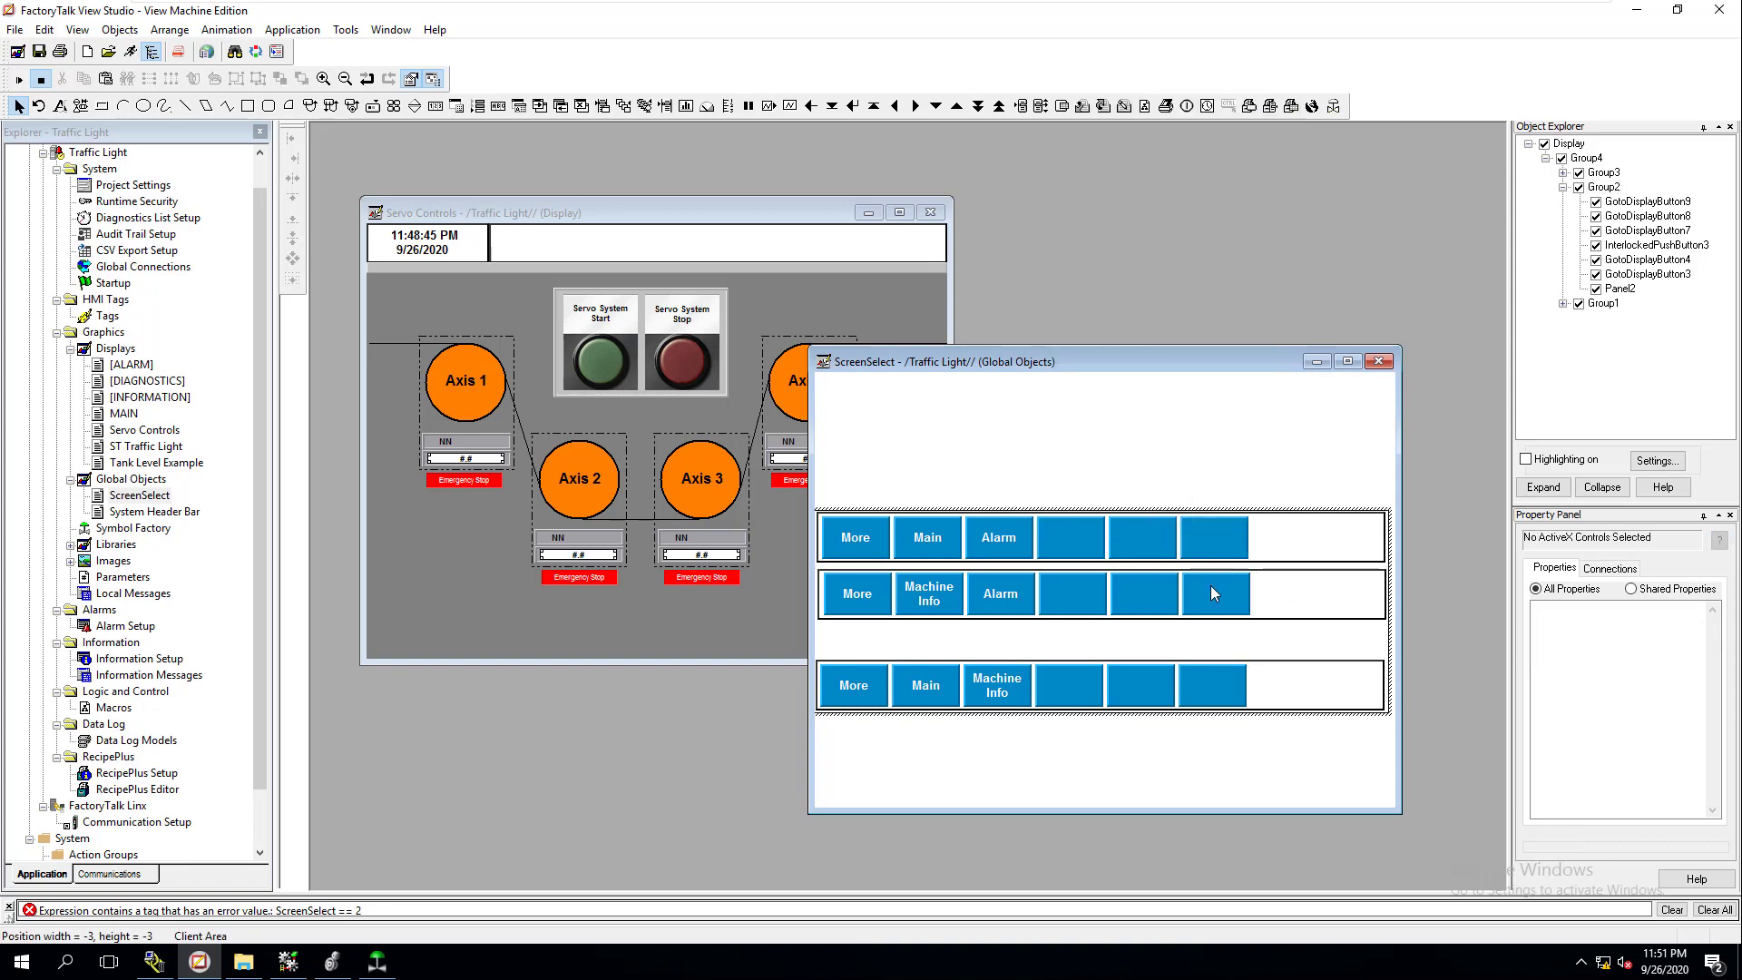
- Align the middle button bar with the upper one by setting its top to 154 and its left to 2
click(1210, 586)
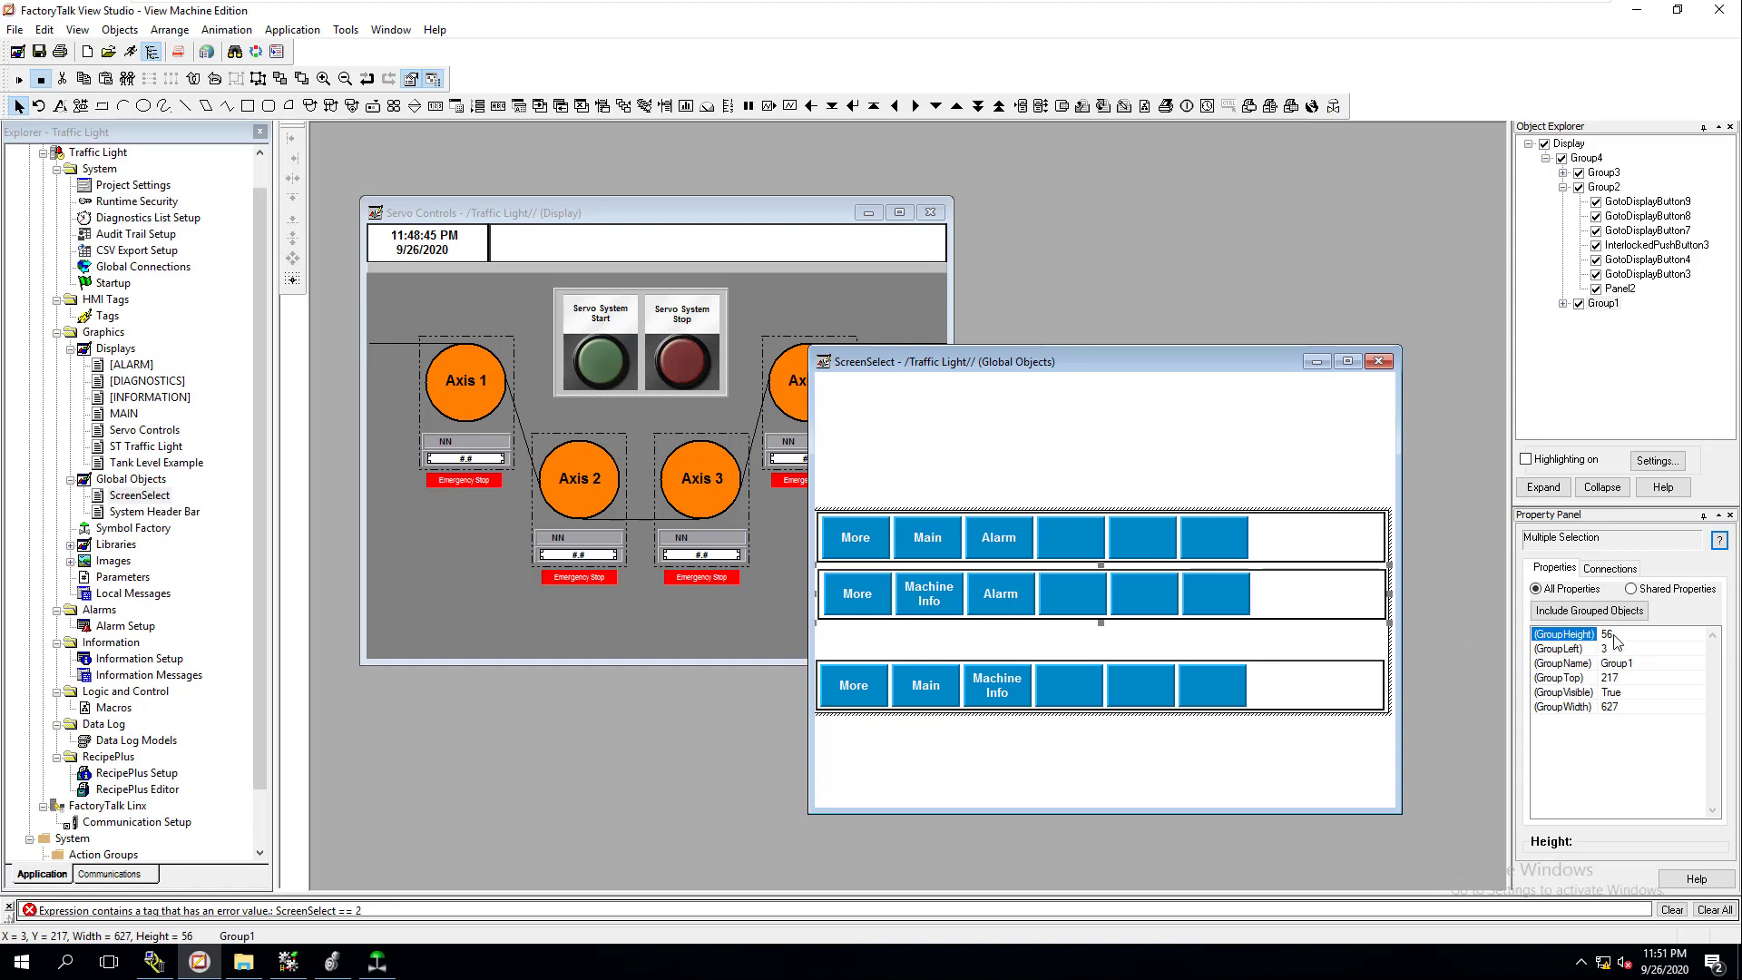
click(1282, 544)
click(1210, 591)
click(1624, 678)
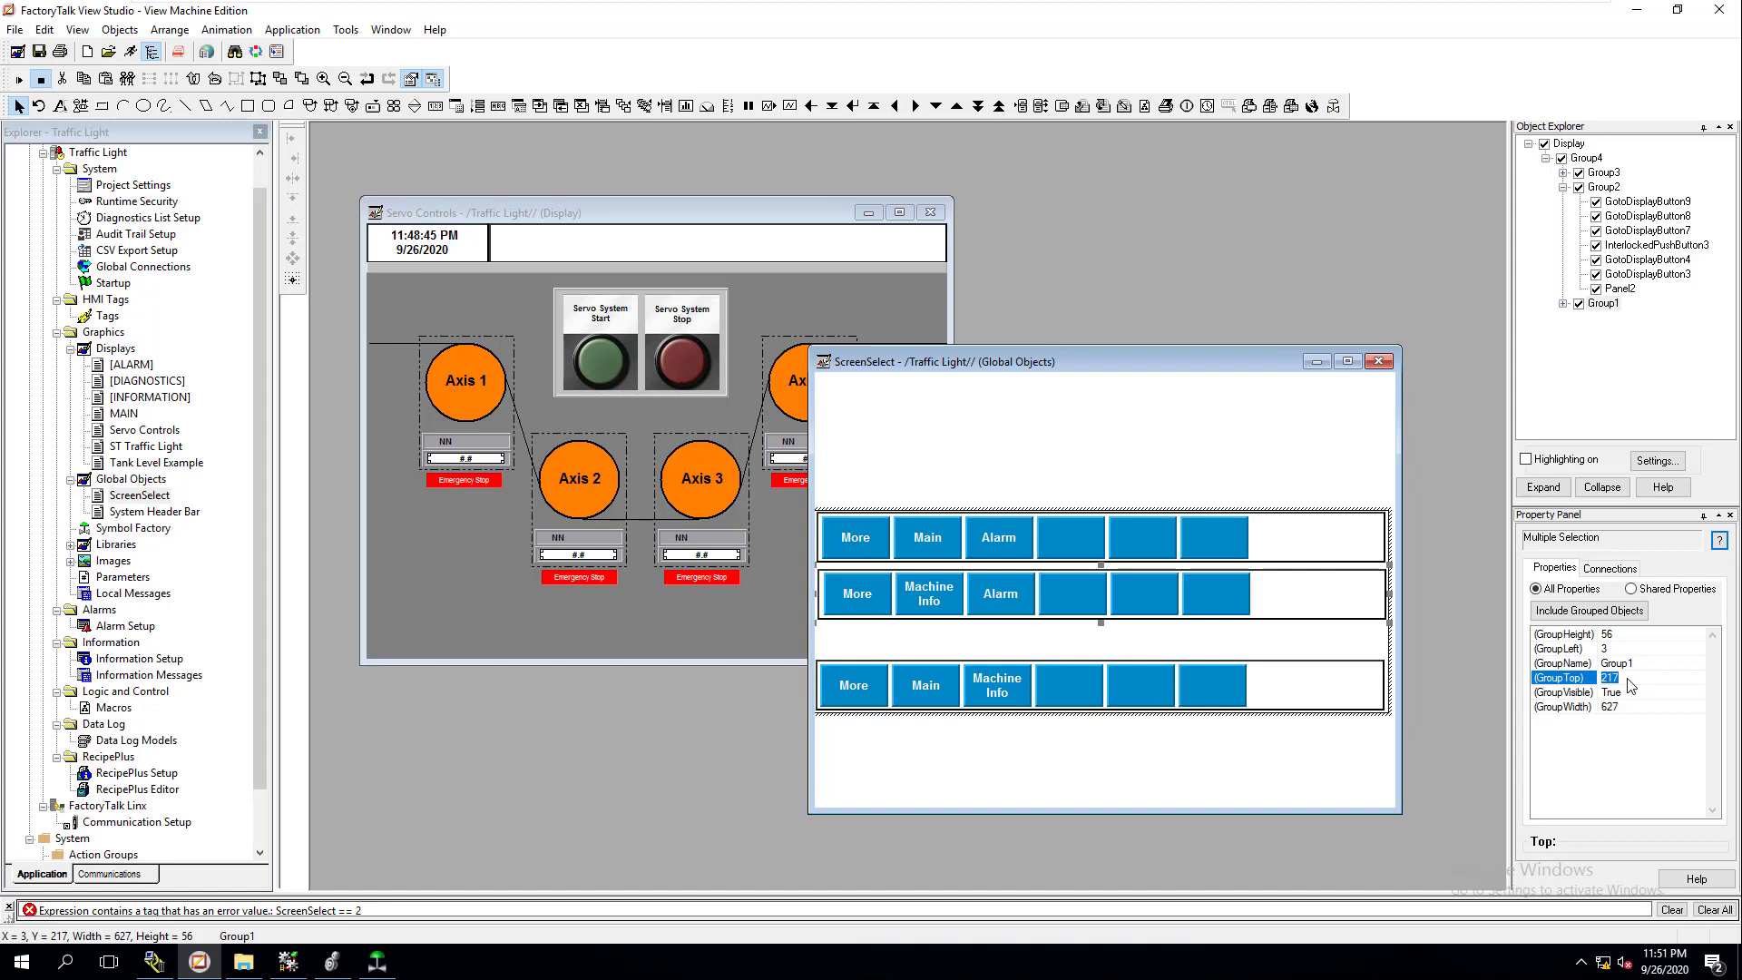
text(154)
key(Return)
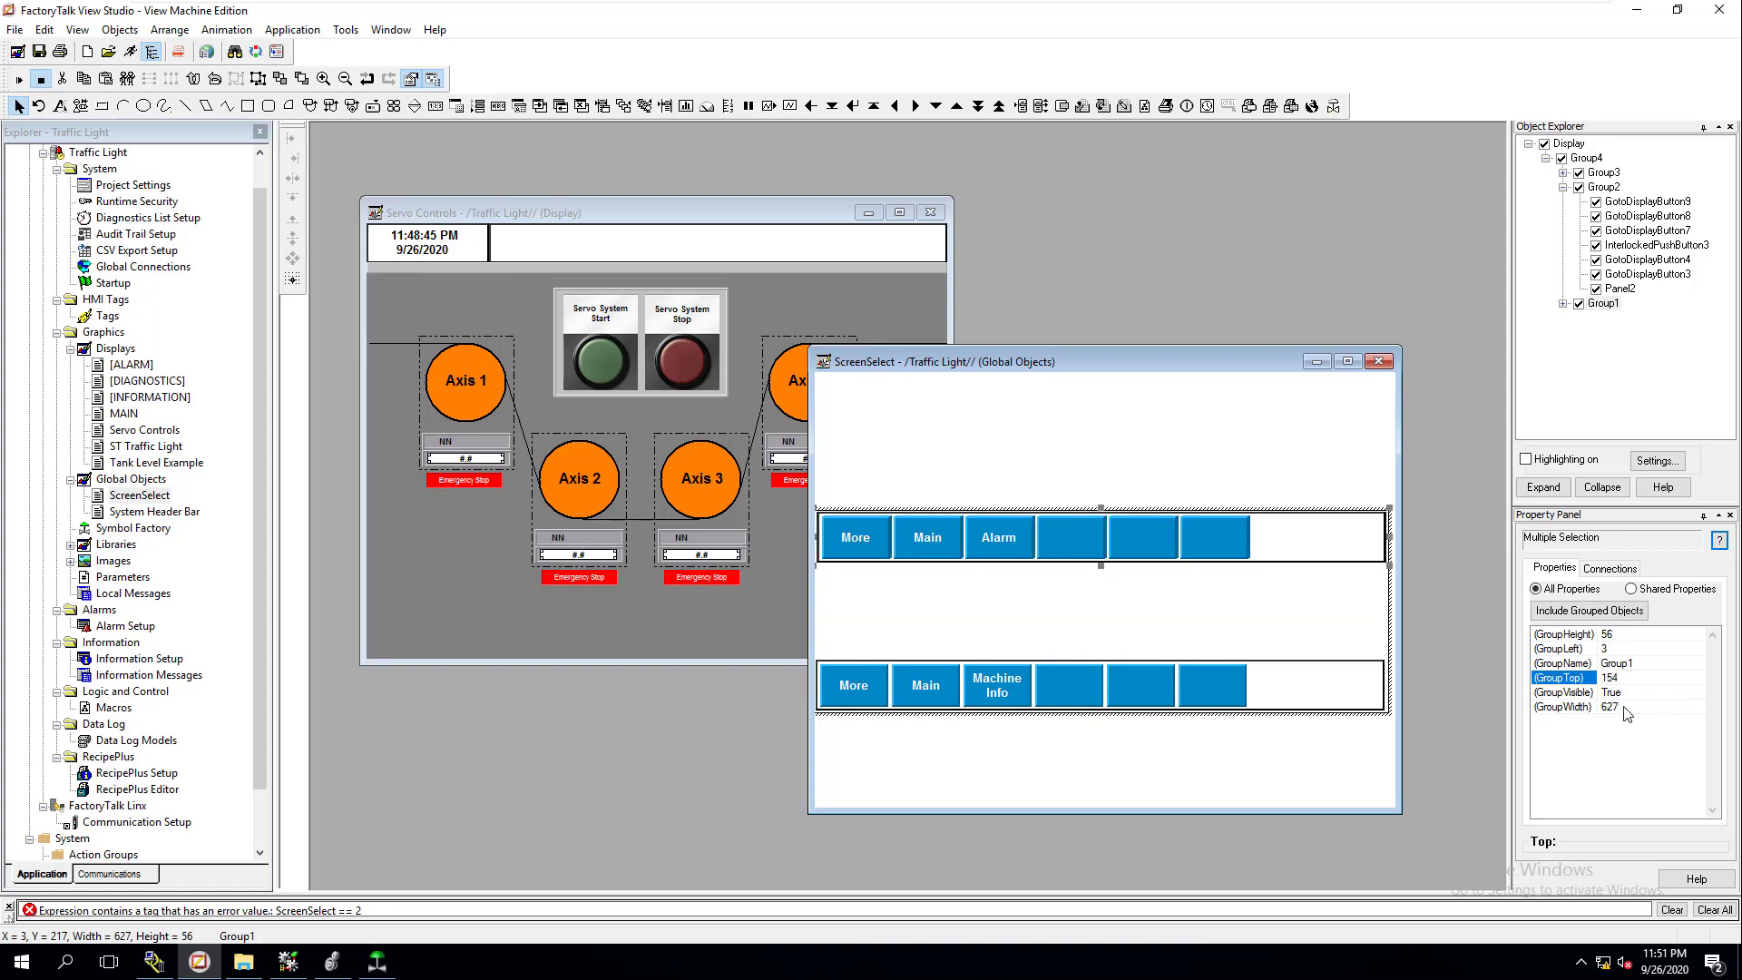
click(1277, 550)
click(1612, 652)
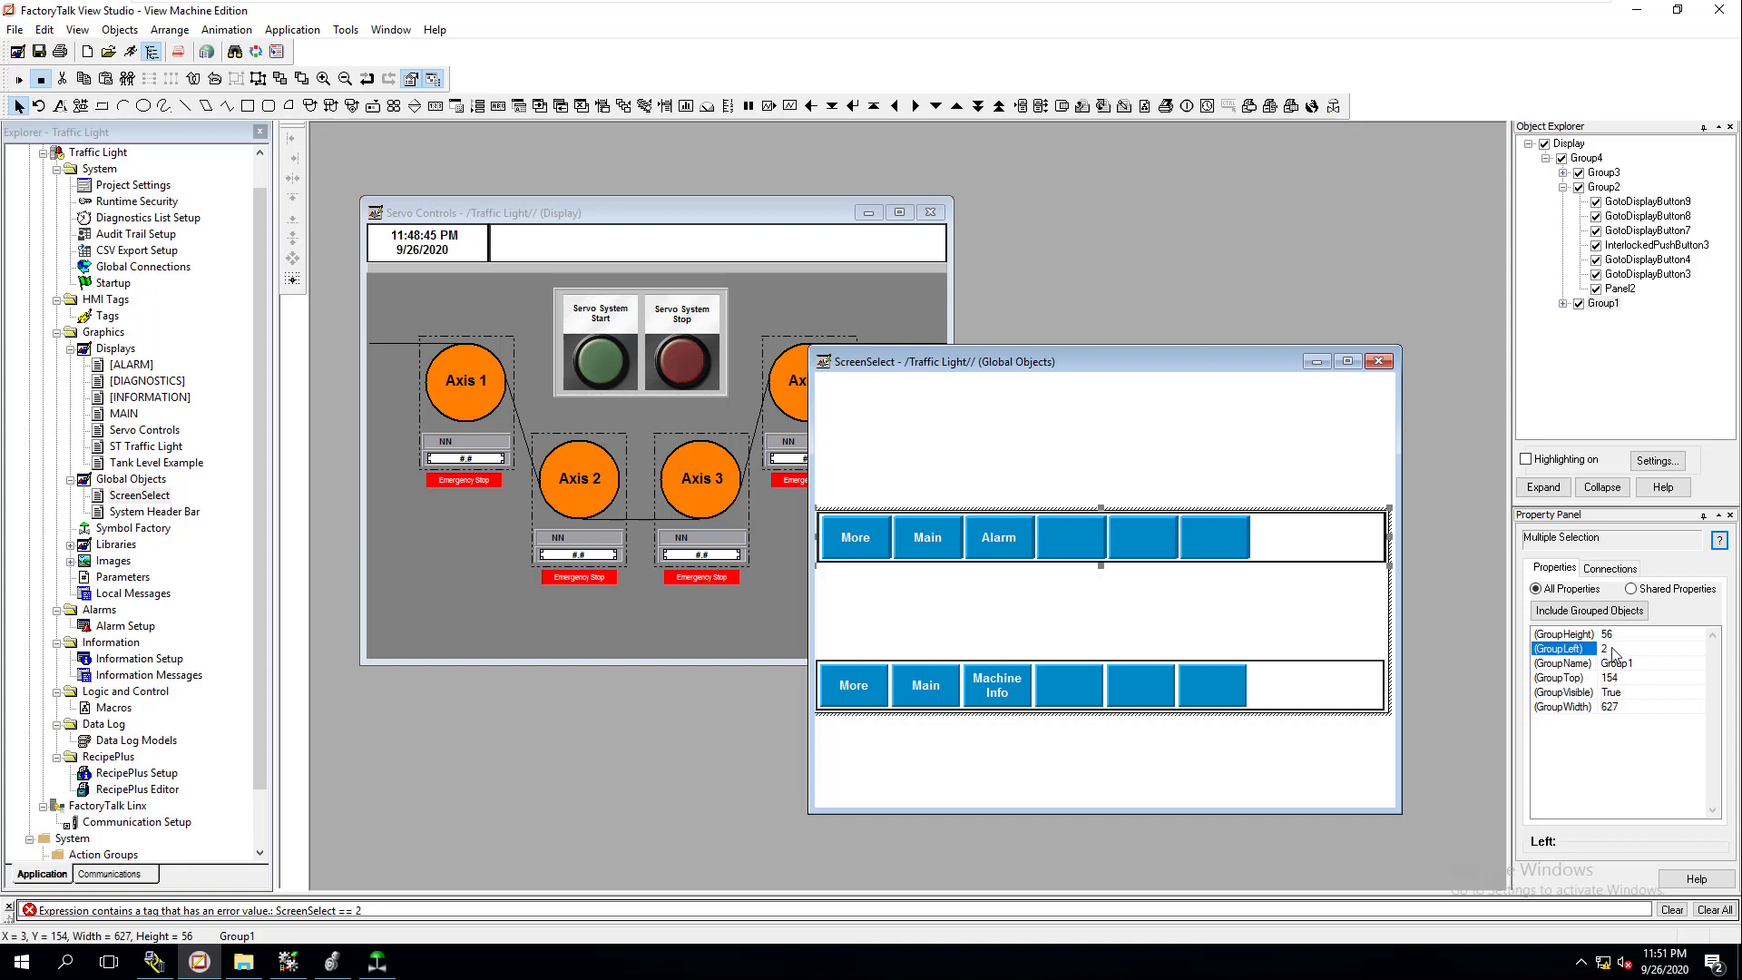
- Stack the lowest button bar on the other two by setting its left to 2 and its top to 154
click(1224, 693)
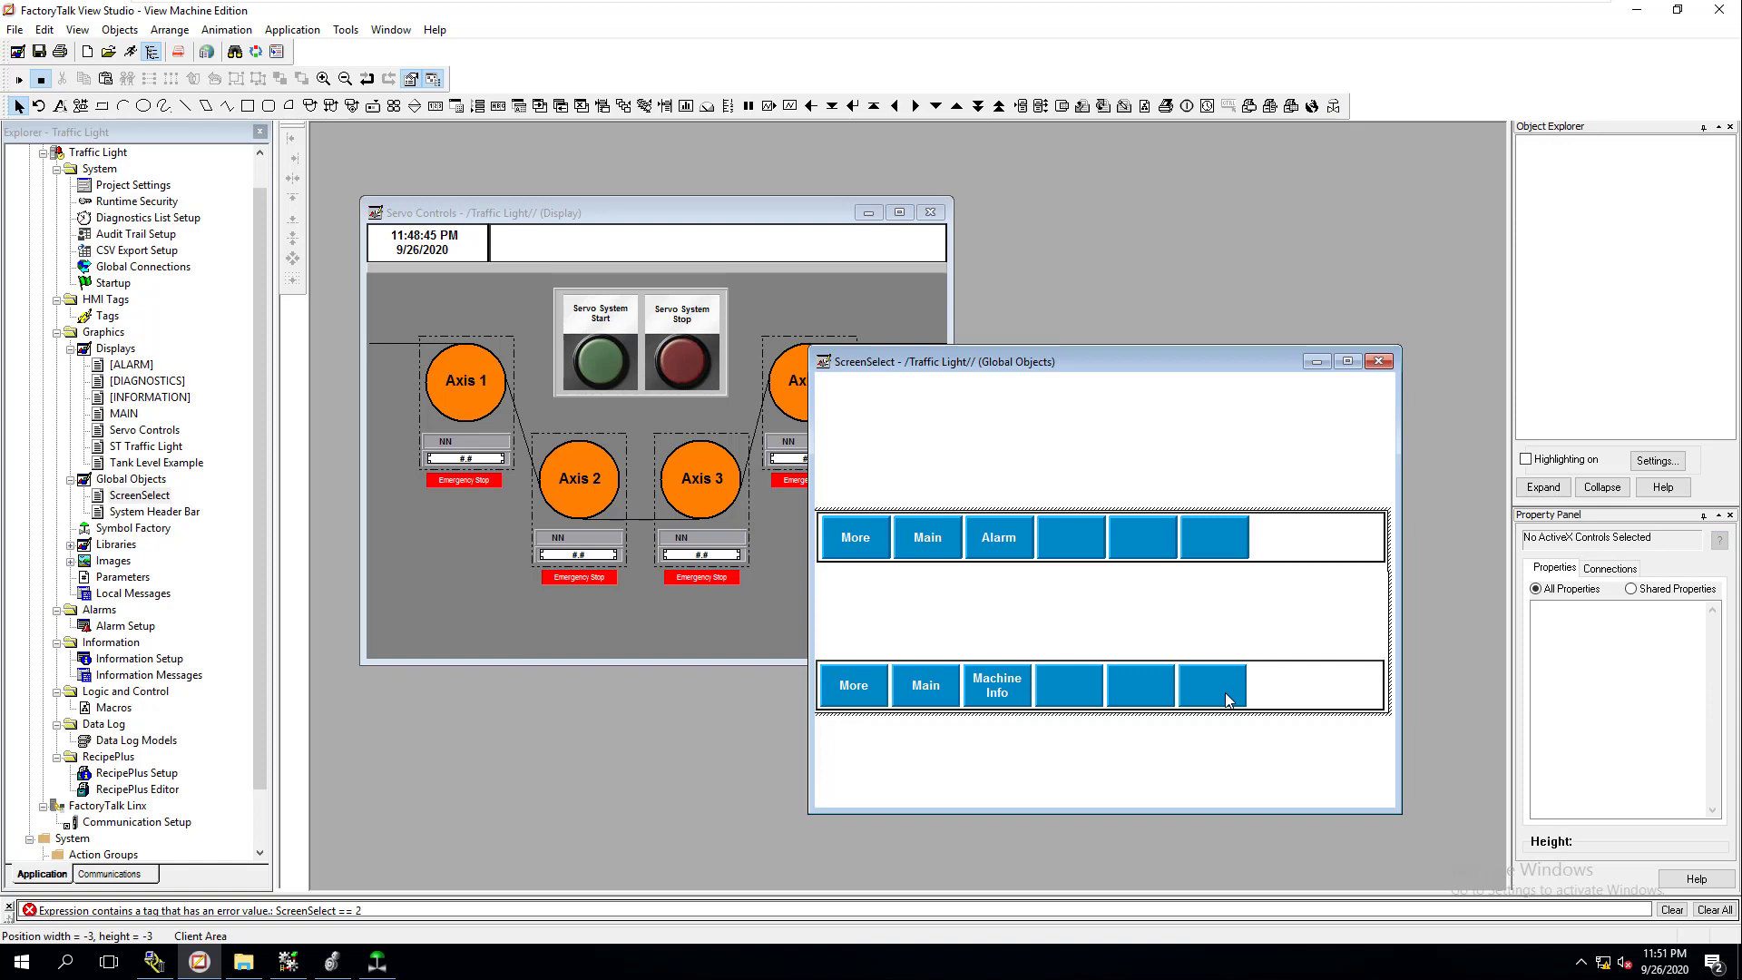
click(1621, 649)
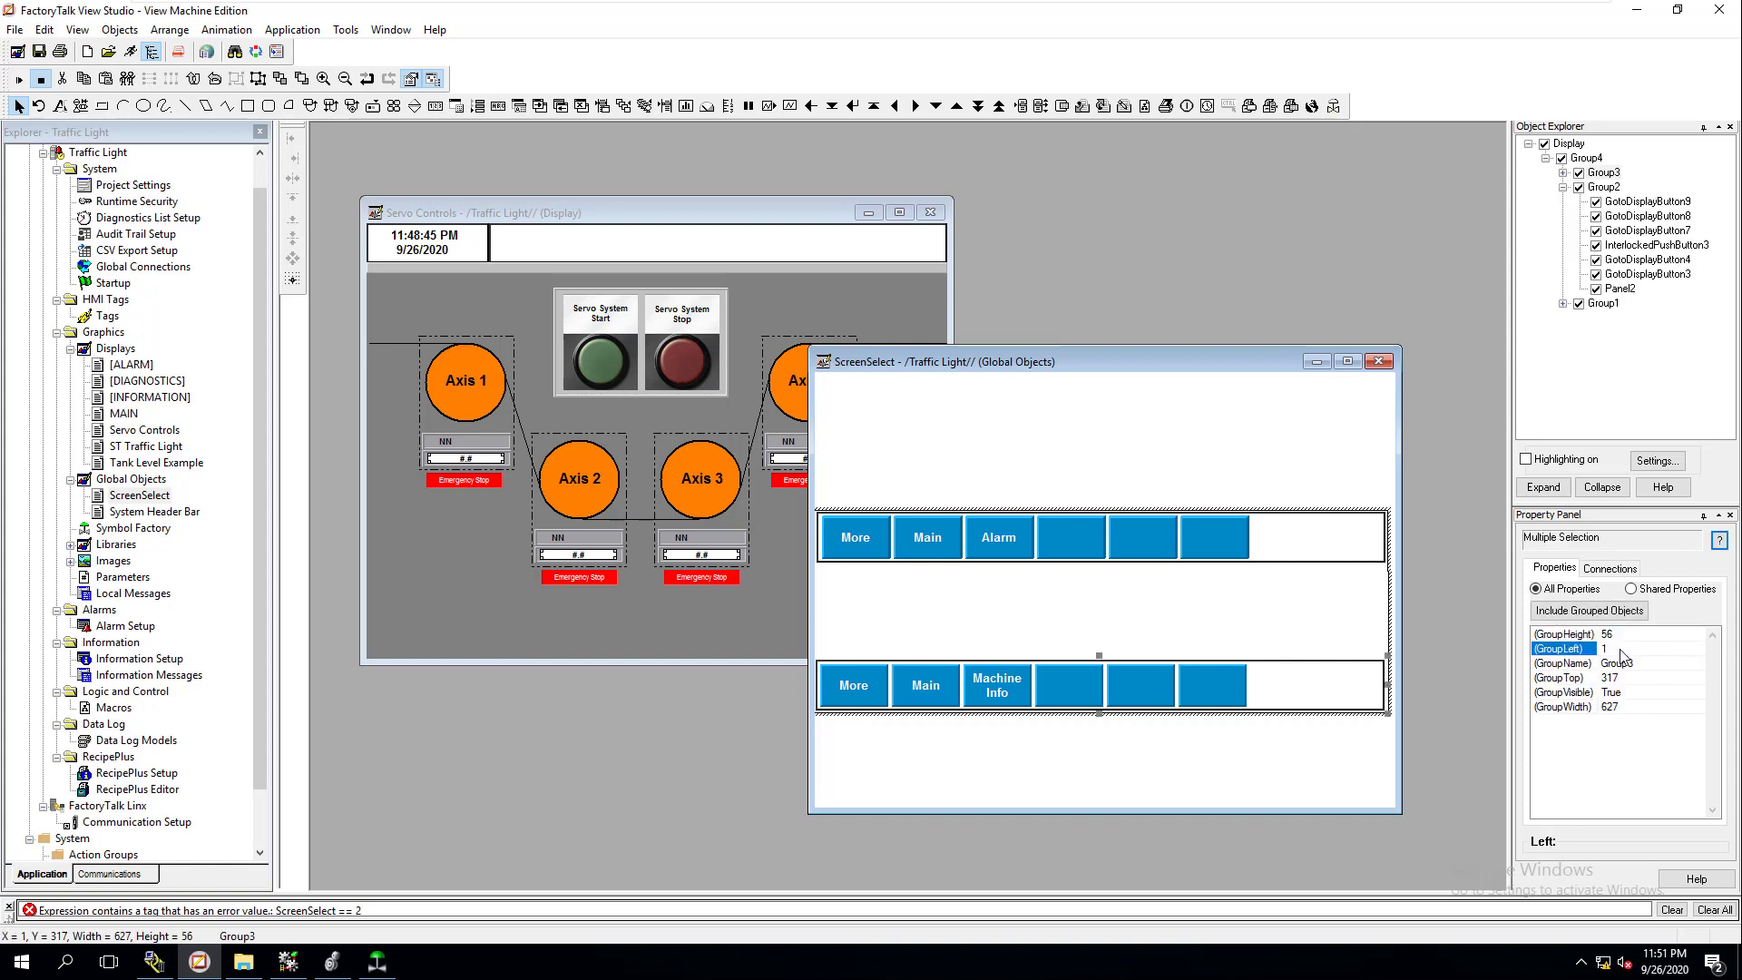
key(BackSpace)
text(2)
click(1624, 680)
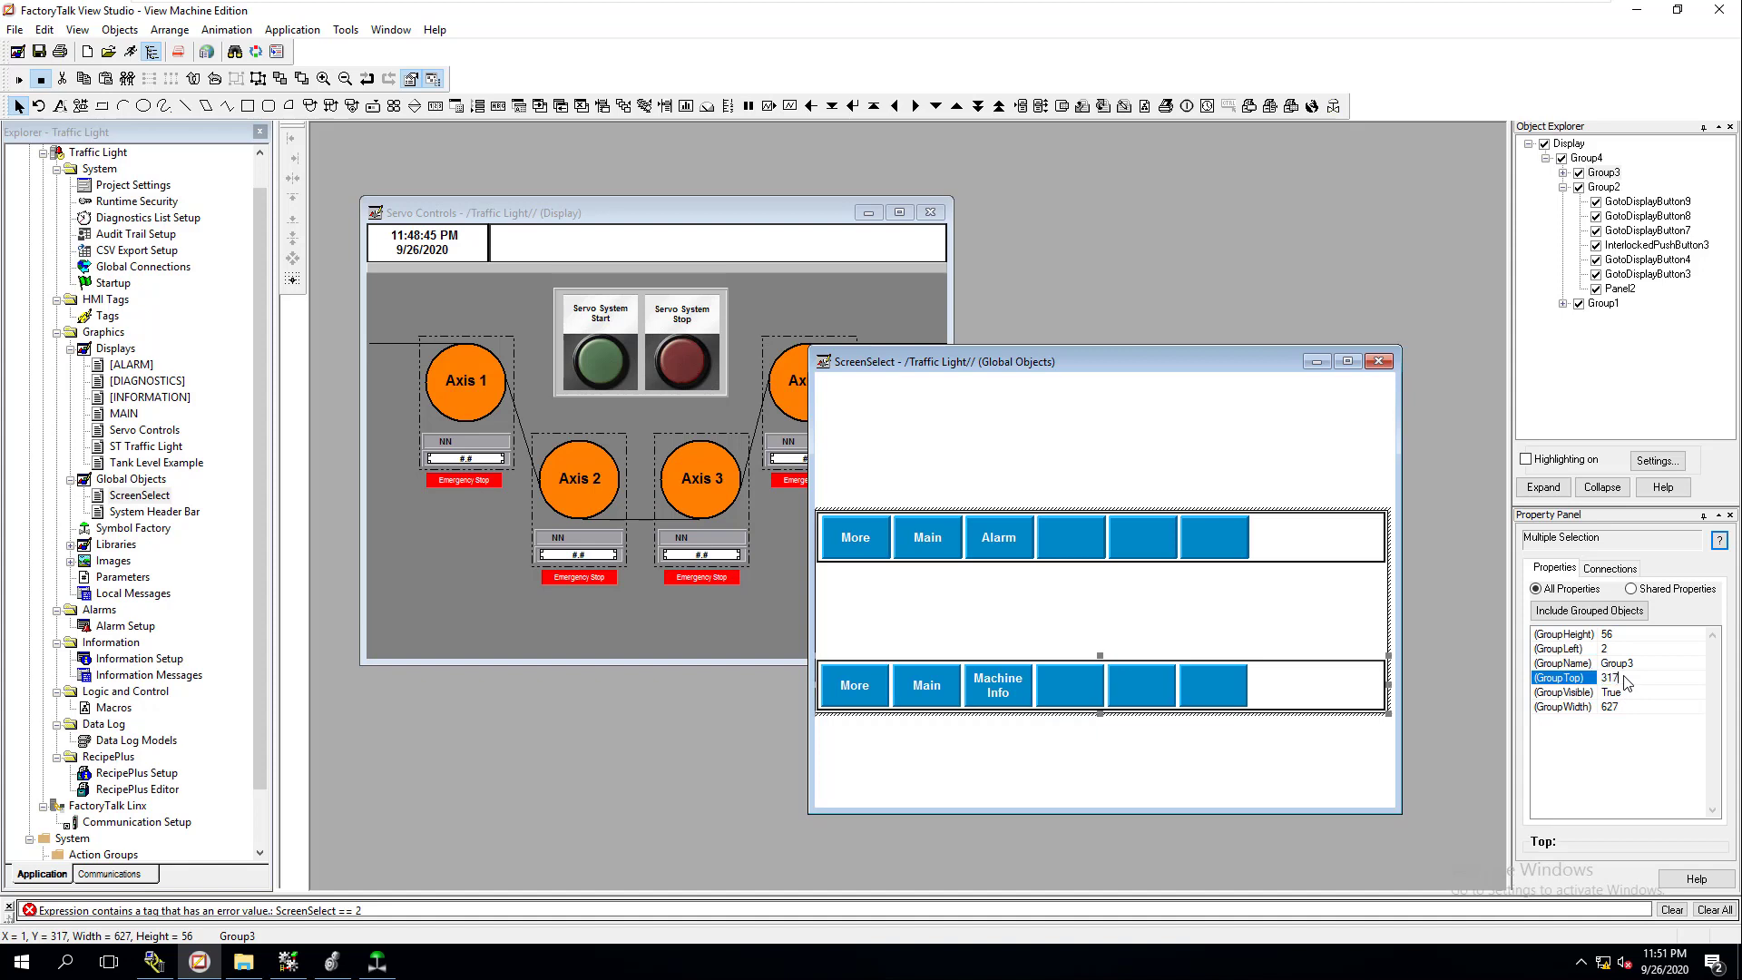
drag(1624, 682, 1596, 682)
key(Return)
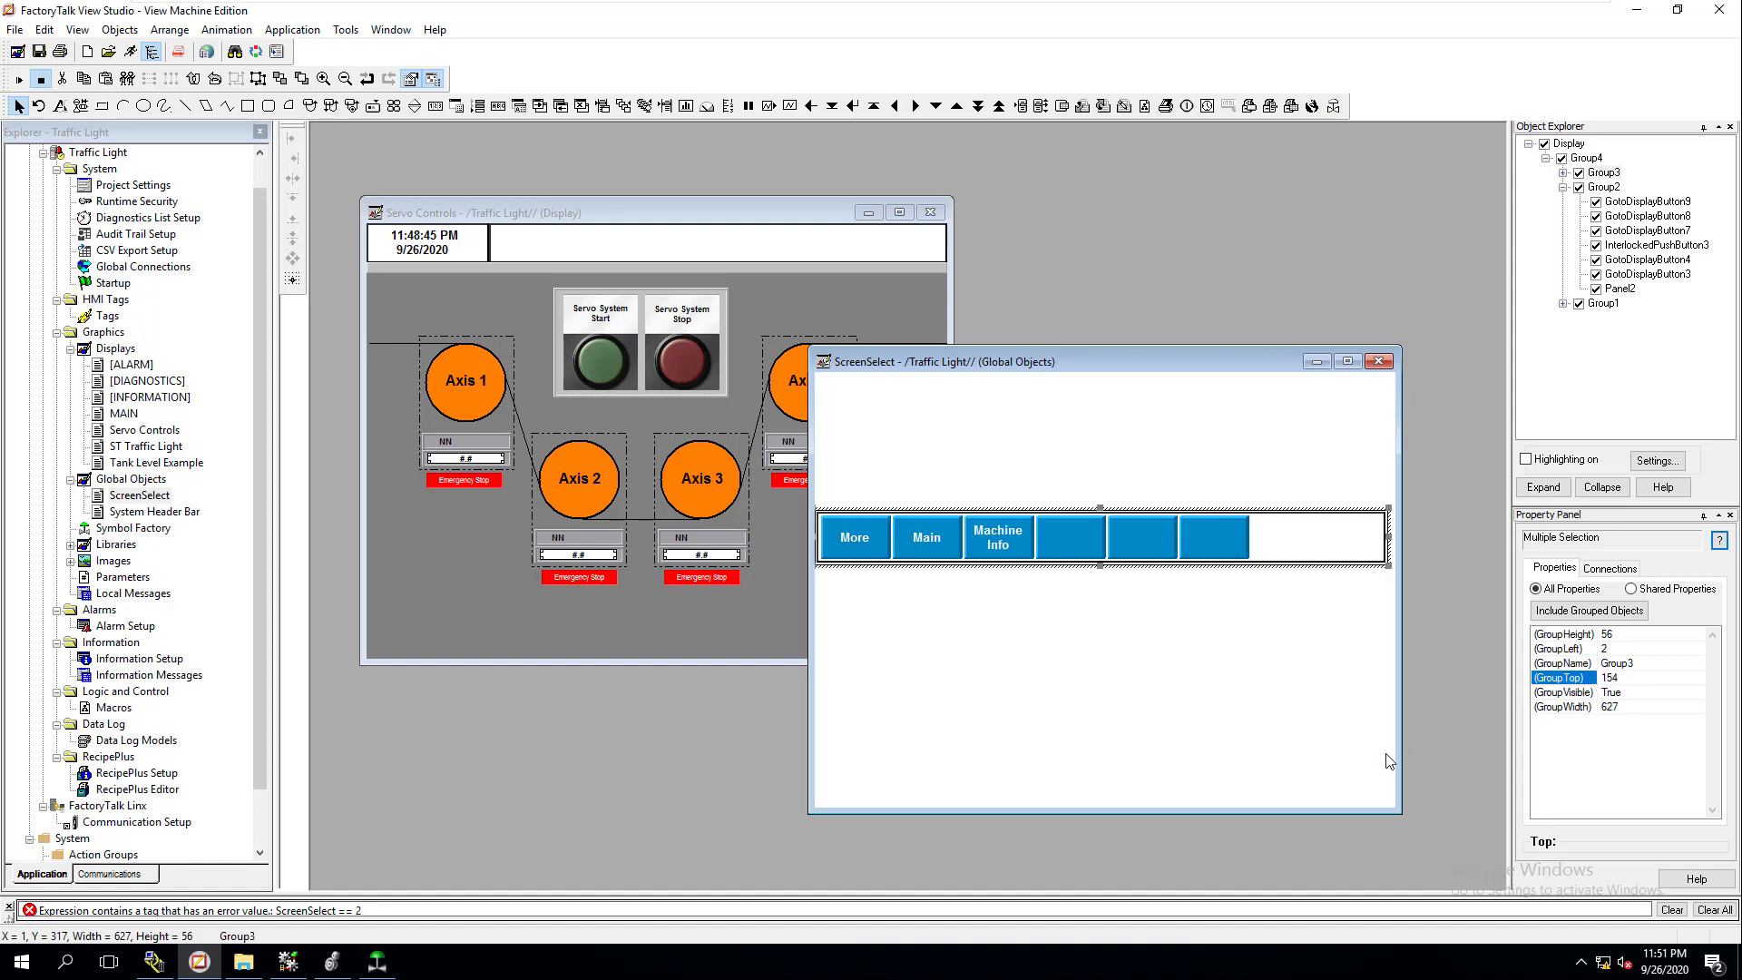
- Save ScreenSelect and copy its stacked button bar group onto the Servo Controls display, placed at about X 3, Y 423
click(1343, 739)
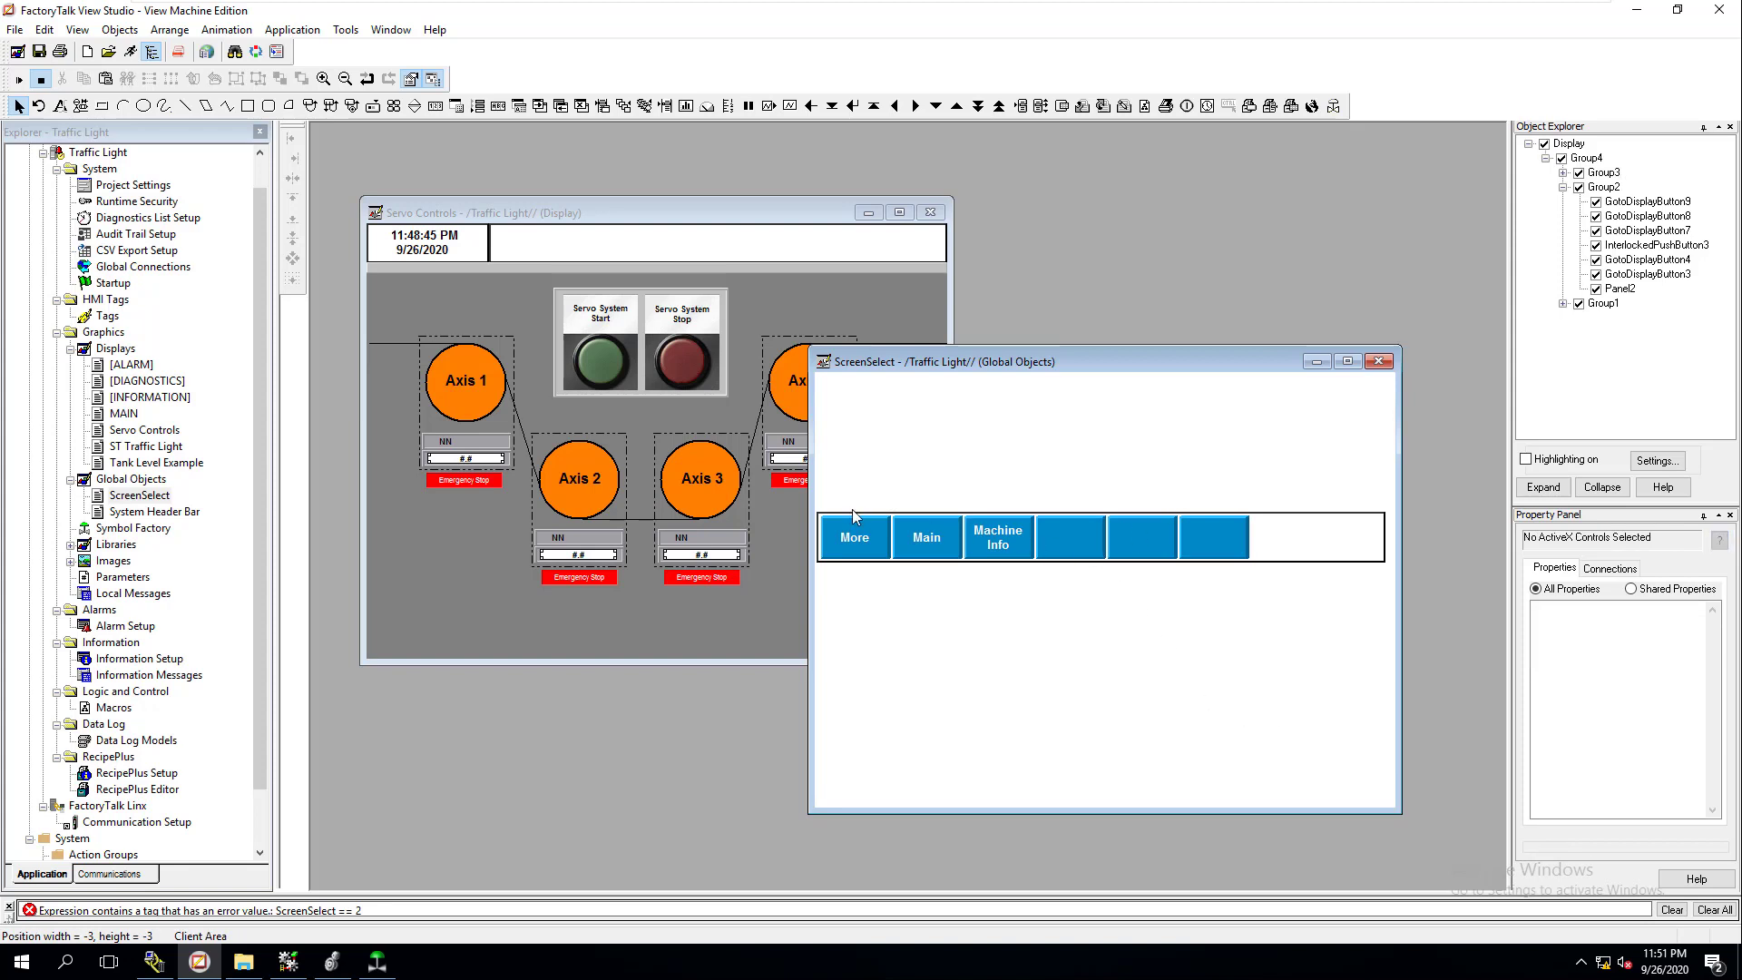
click(39, 52)
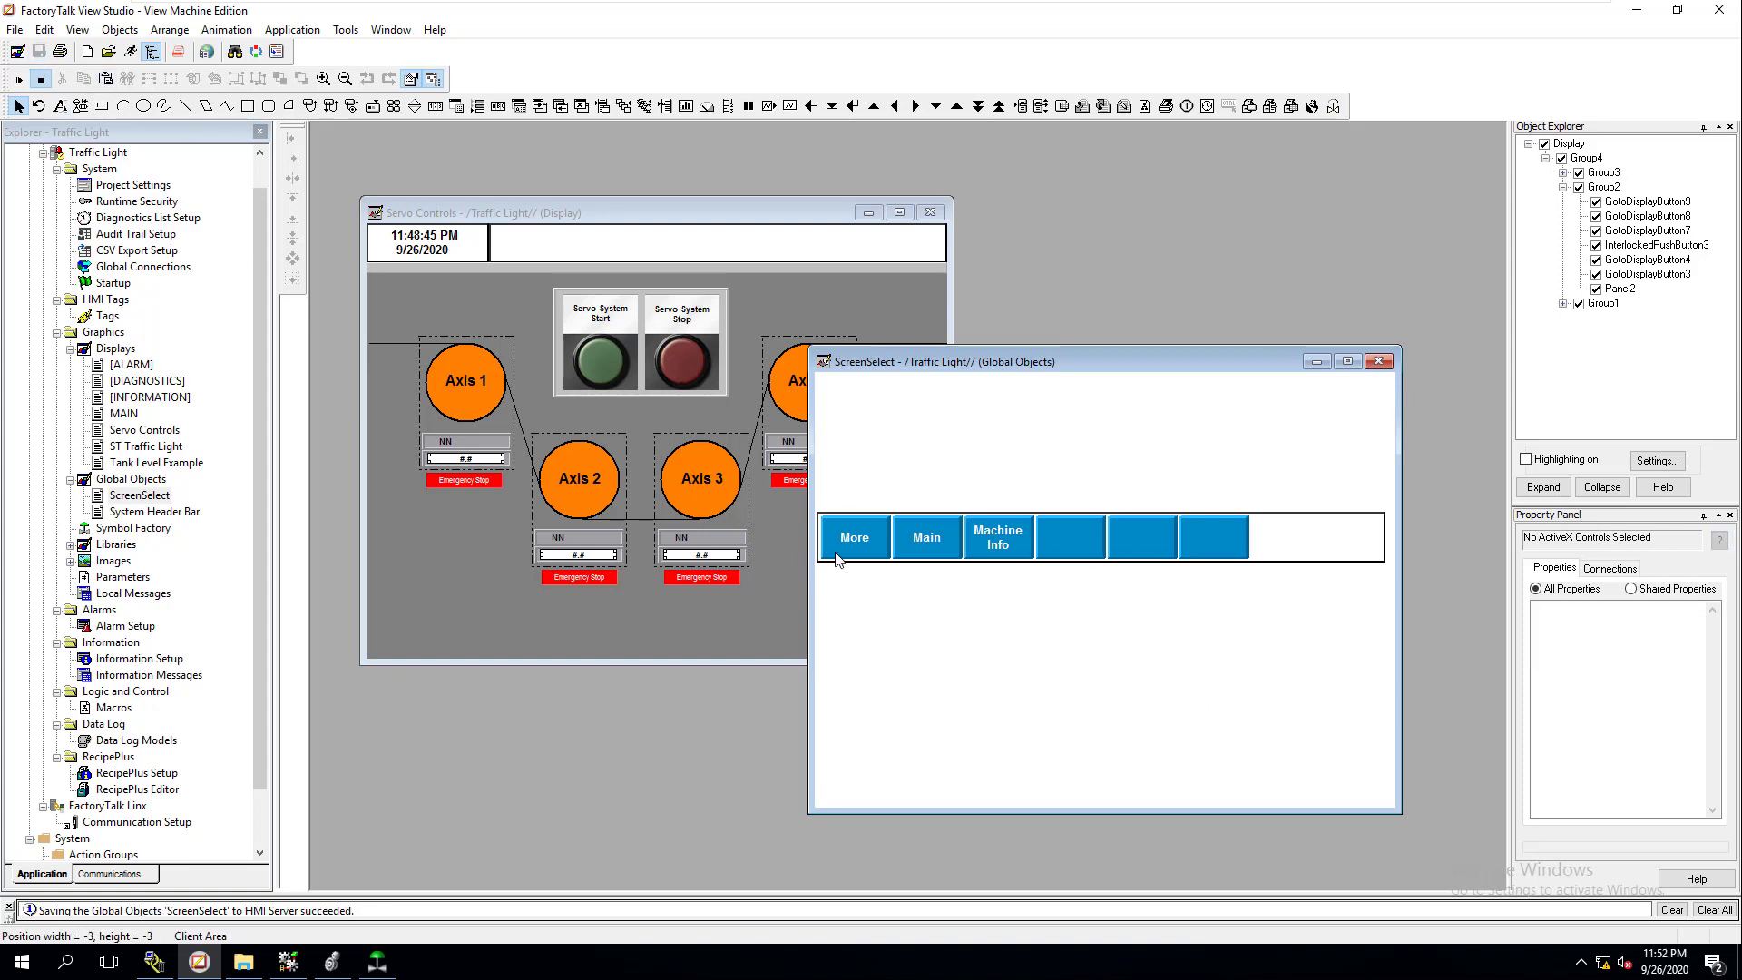
click(943, 555)
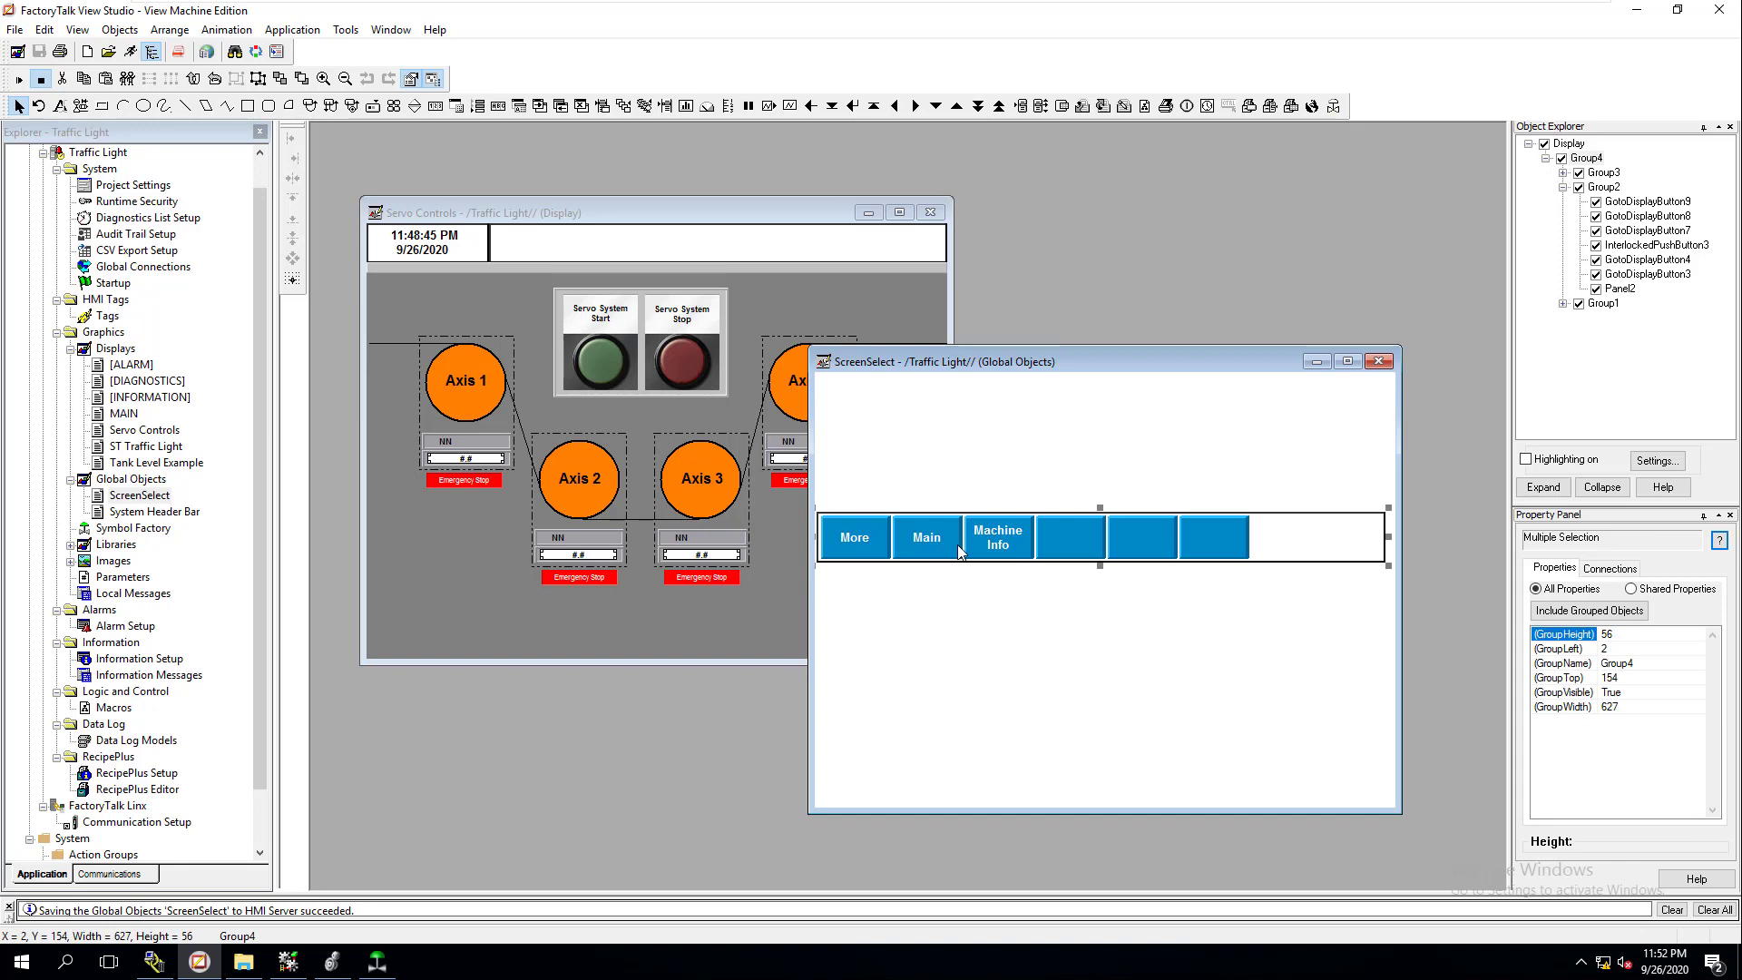
click(494, 640)
key(ctrl+v)
mouse_move(512, 640)
mouse_down()
mouse_move(542, 641)
mouse_move(517, 639)
mouse_up()
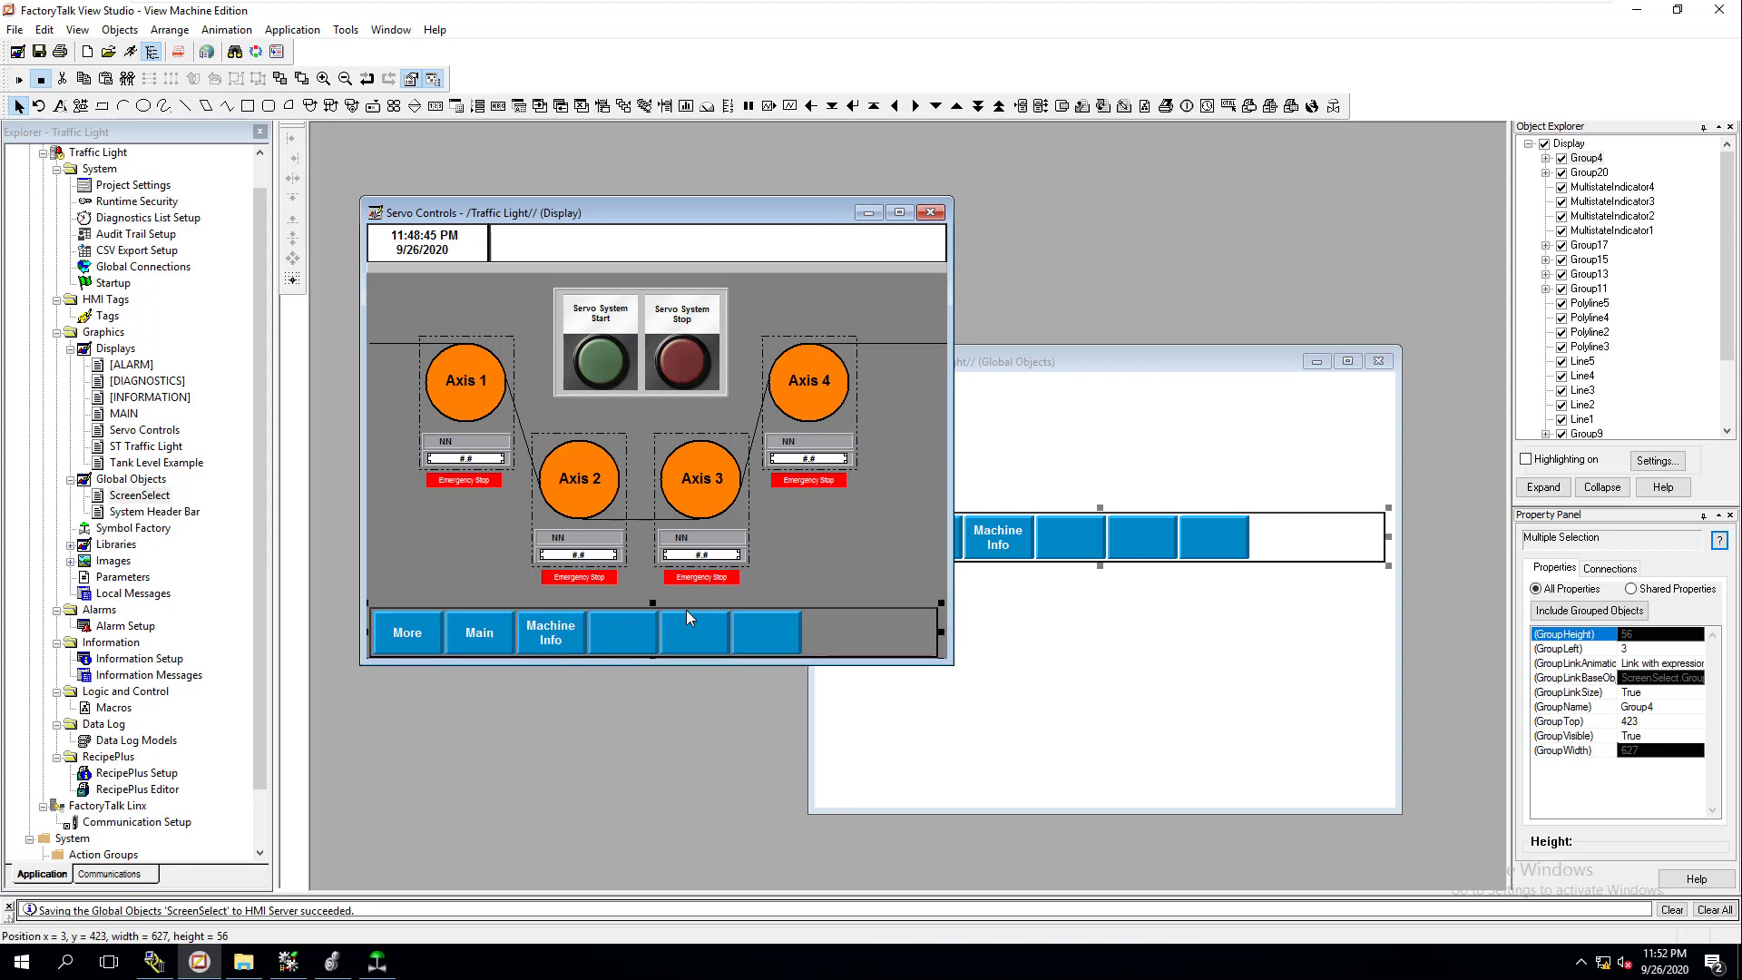
- Save the Servo Controls display, test-run it to check the button bar, and return to editing
click(39, 51)
click(24, 80)
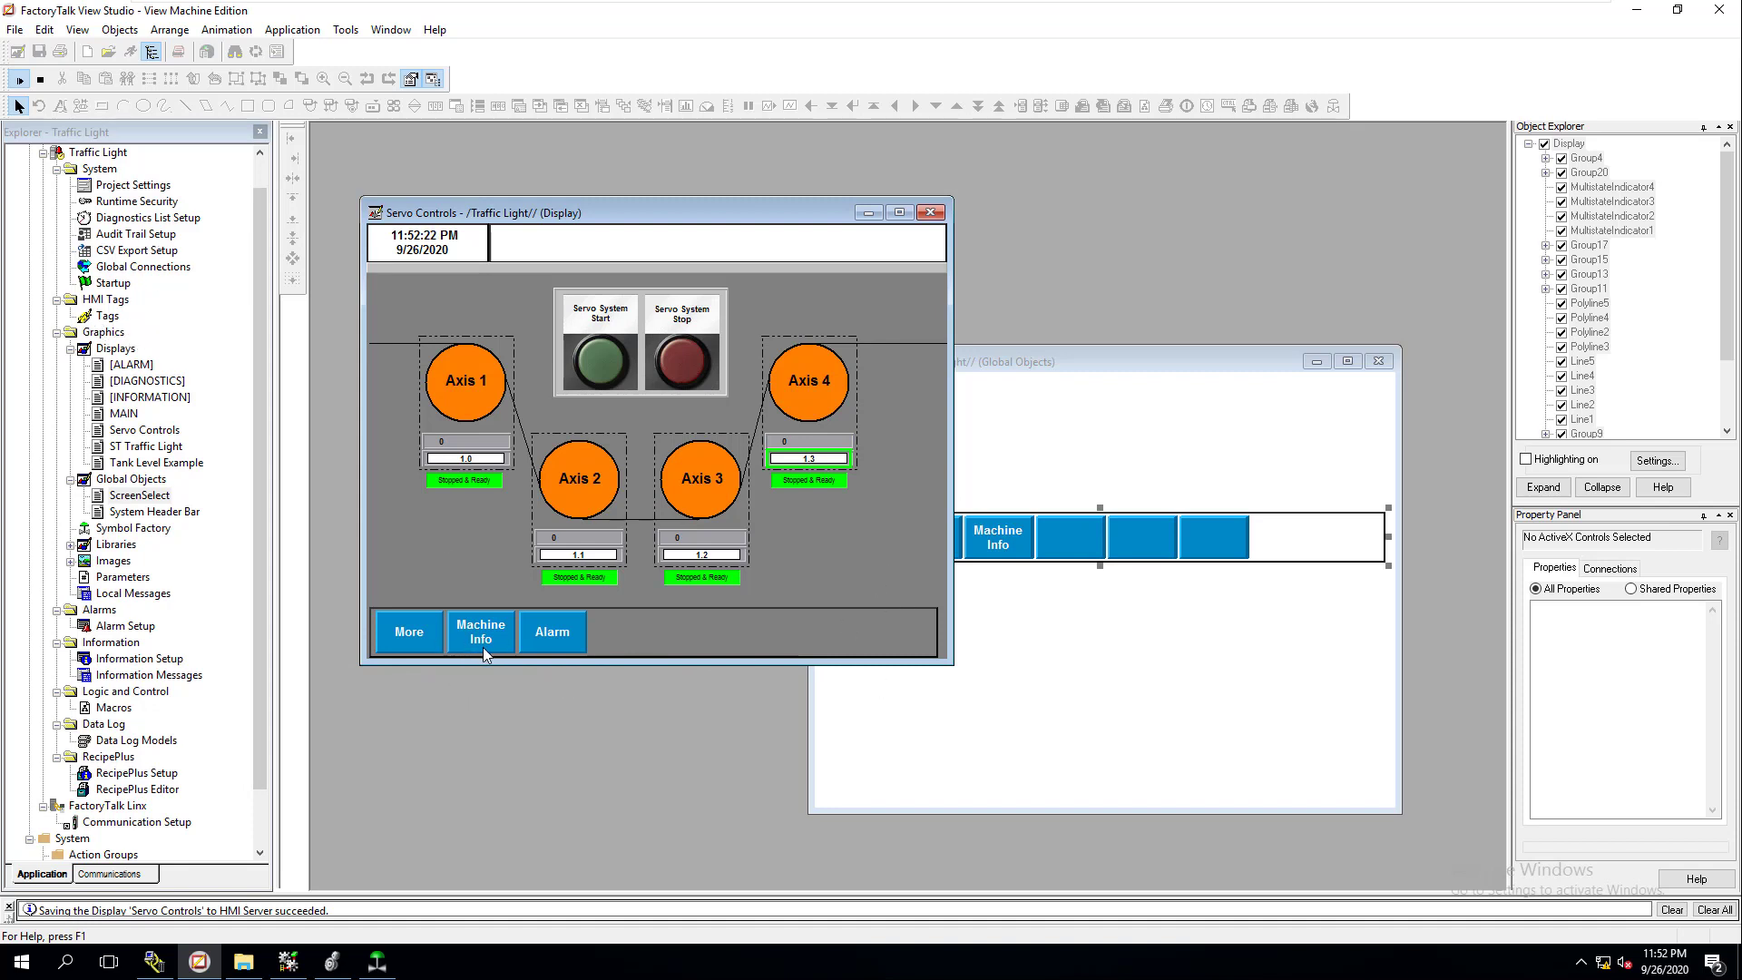
click(41, 79)
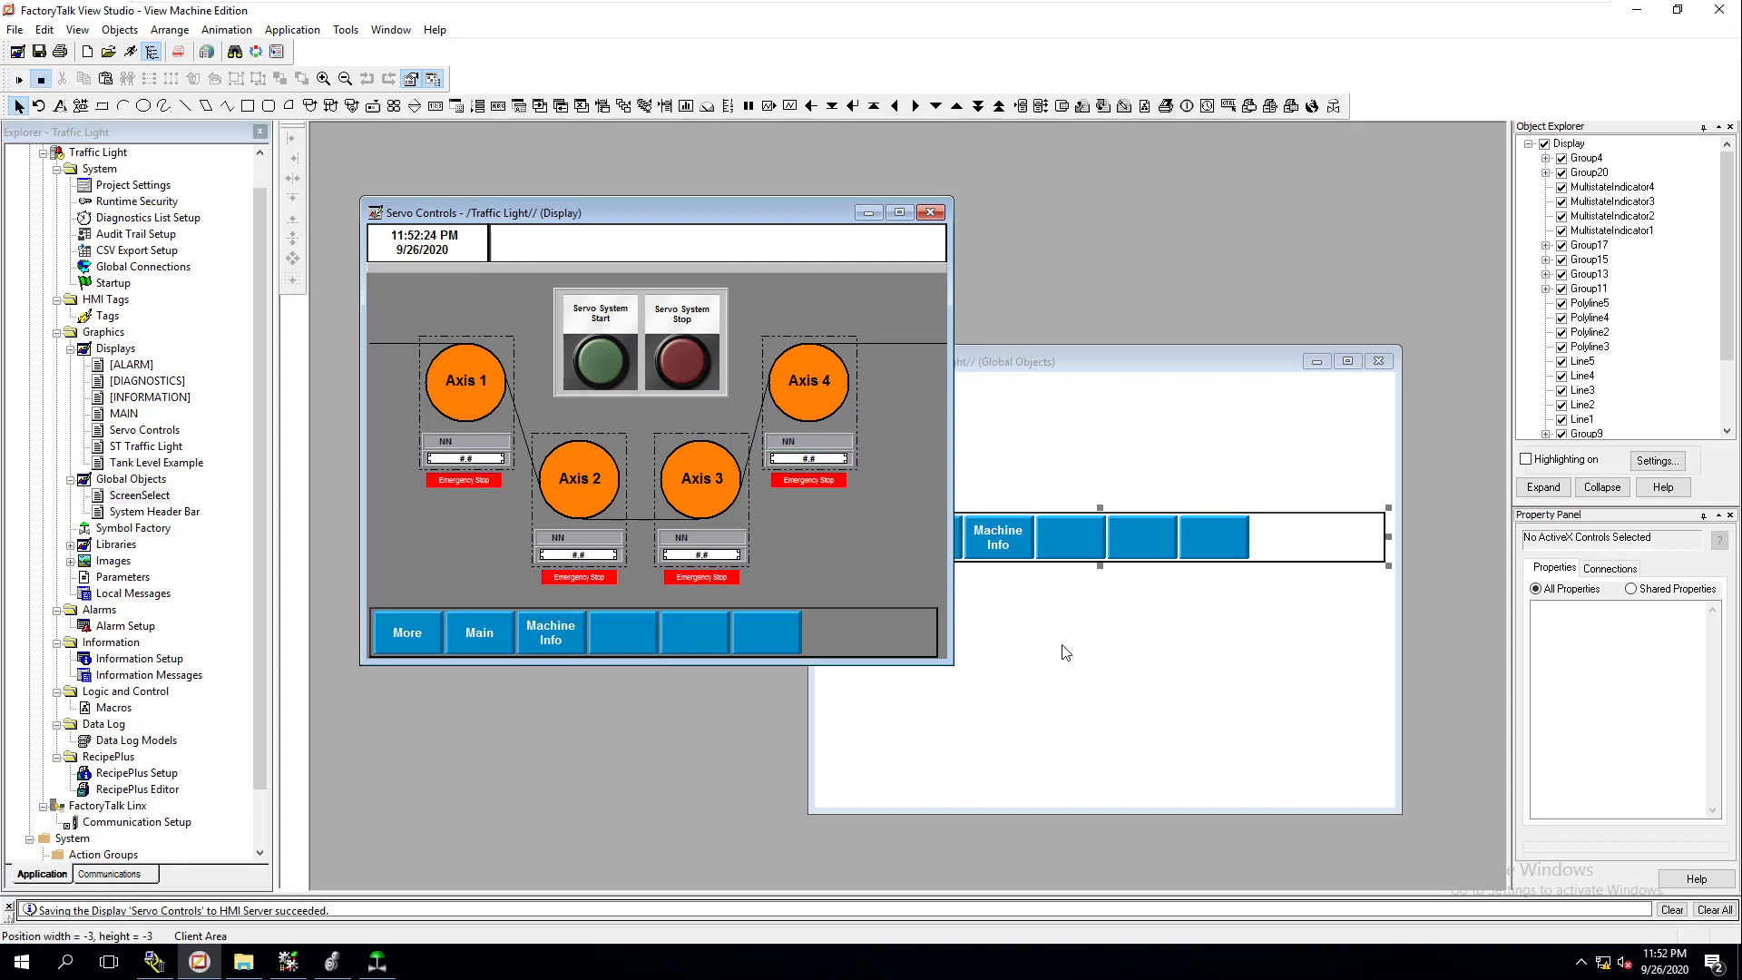
- Examine the general, label, common and connection properties of the Main button in ScreenSelect's frontmost bar, then cancel
click(1276, 721)
click(1276, 721)
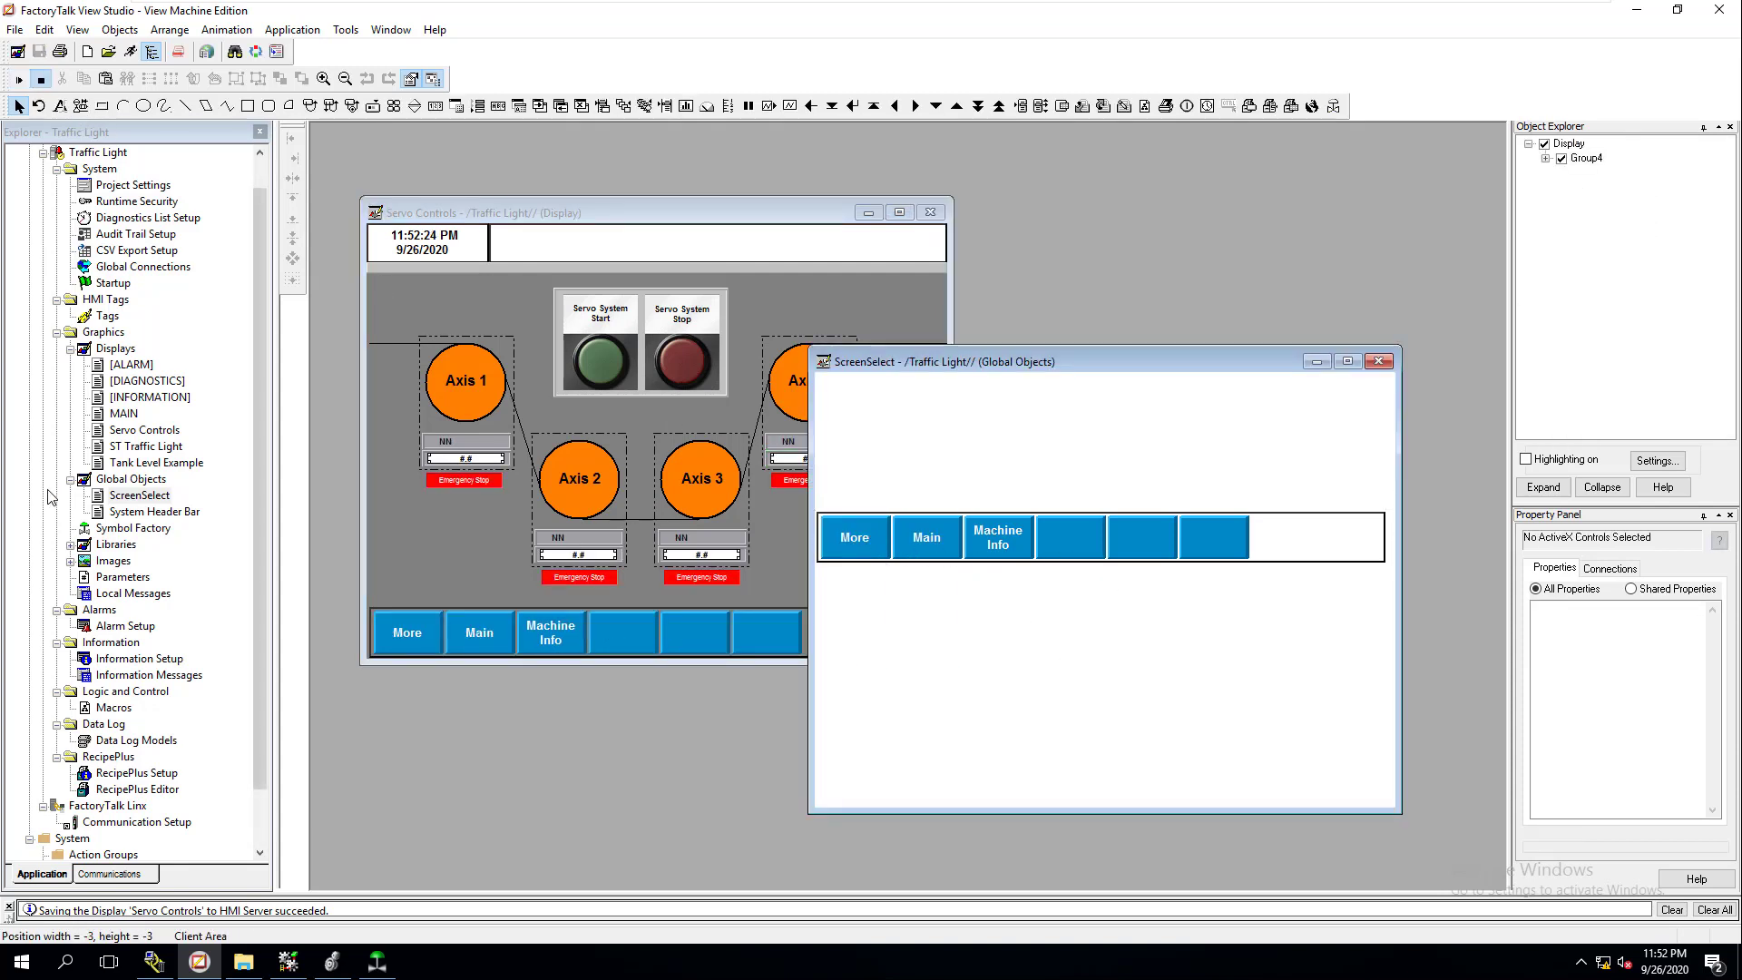
click(930, 546)
click(930, 546)
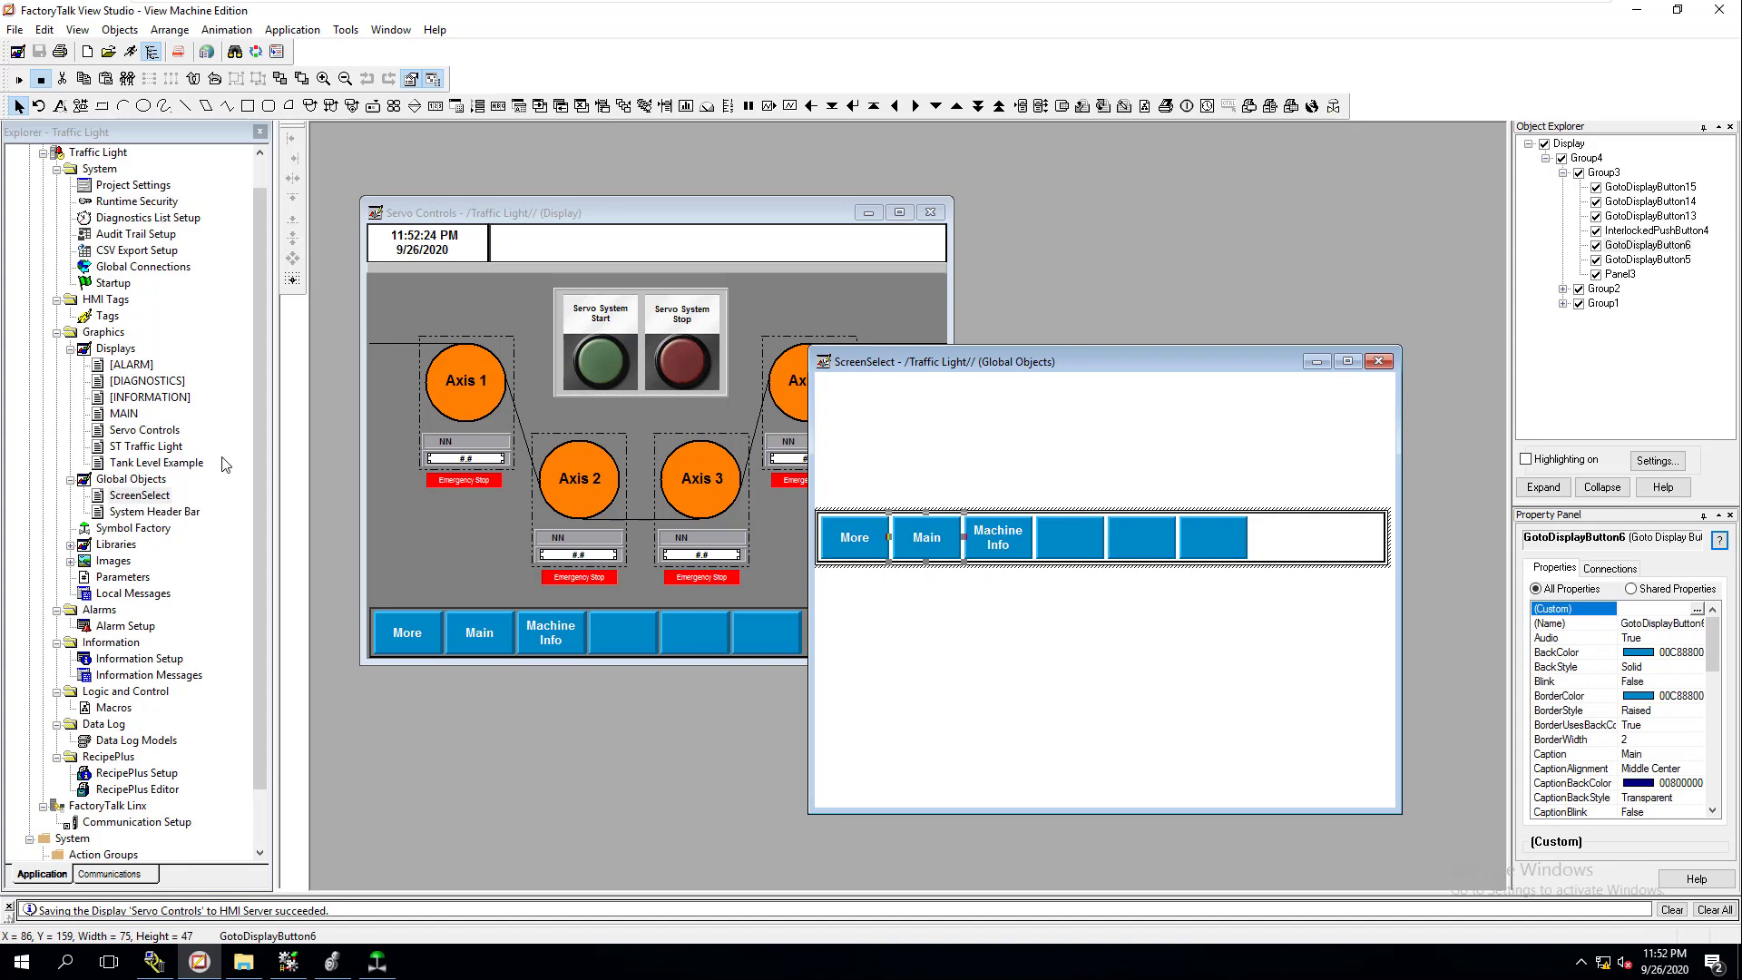
right_click(945, 553)
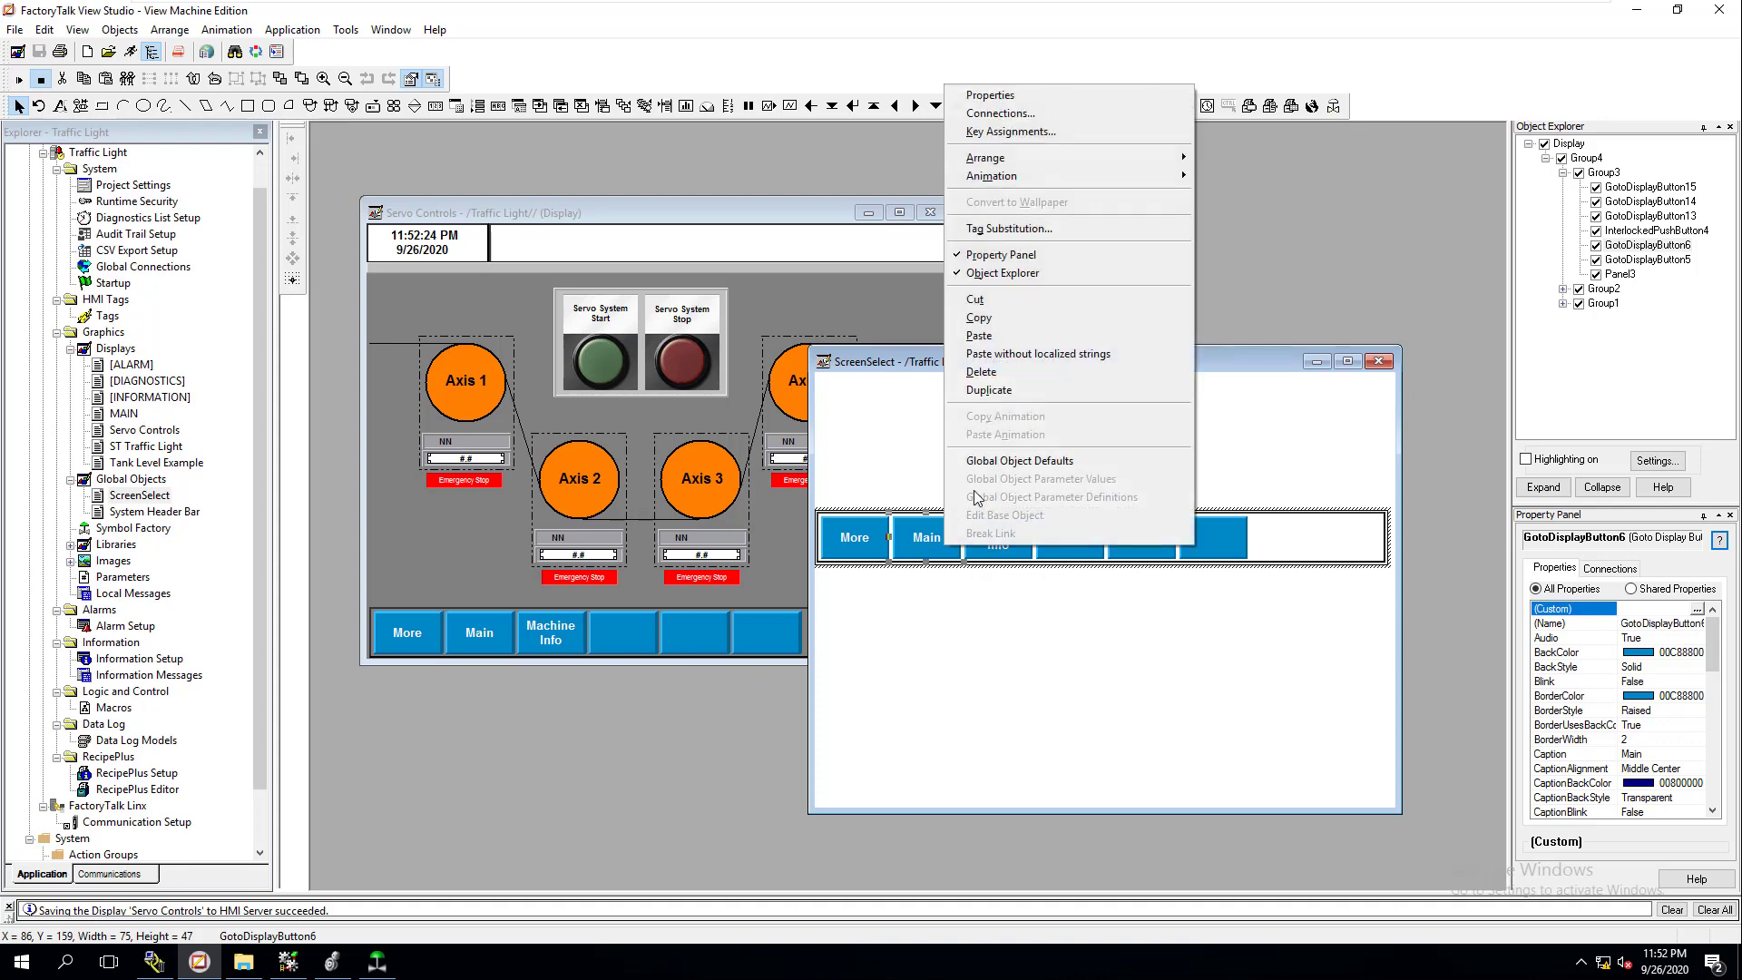
click(978, 93)
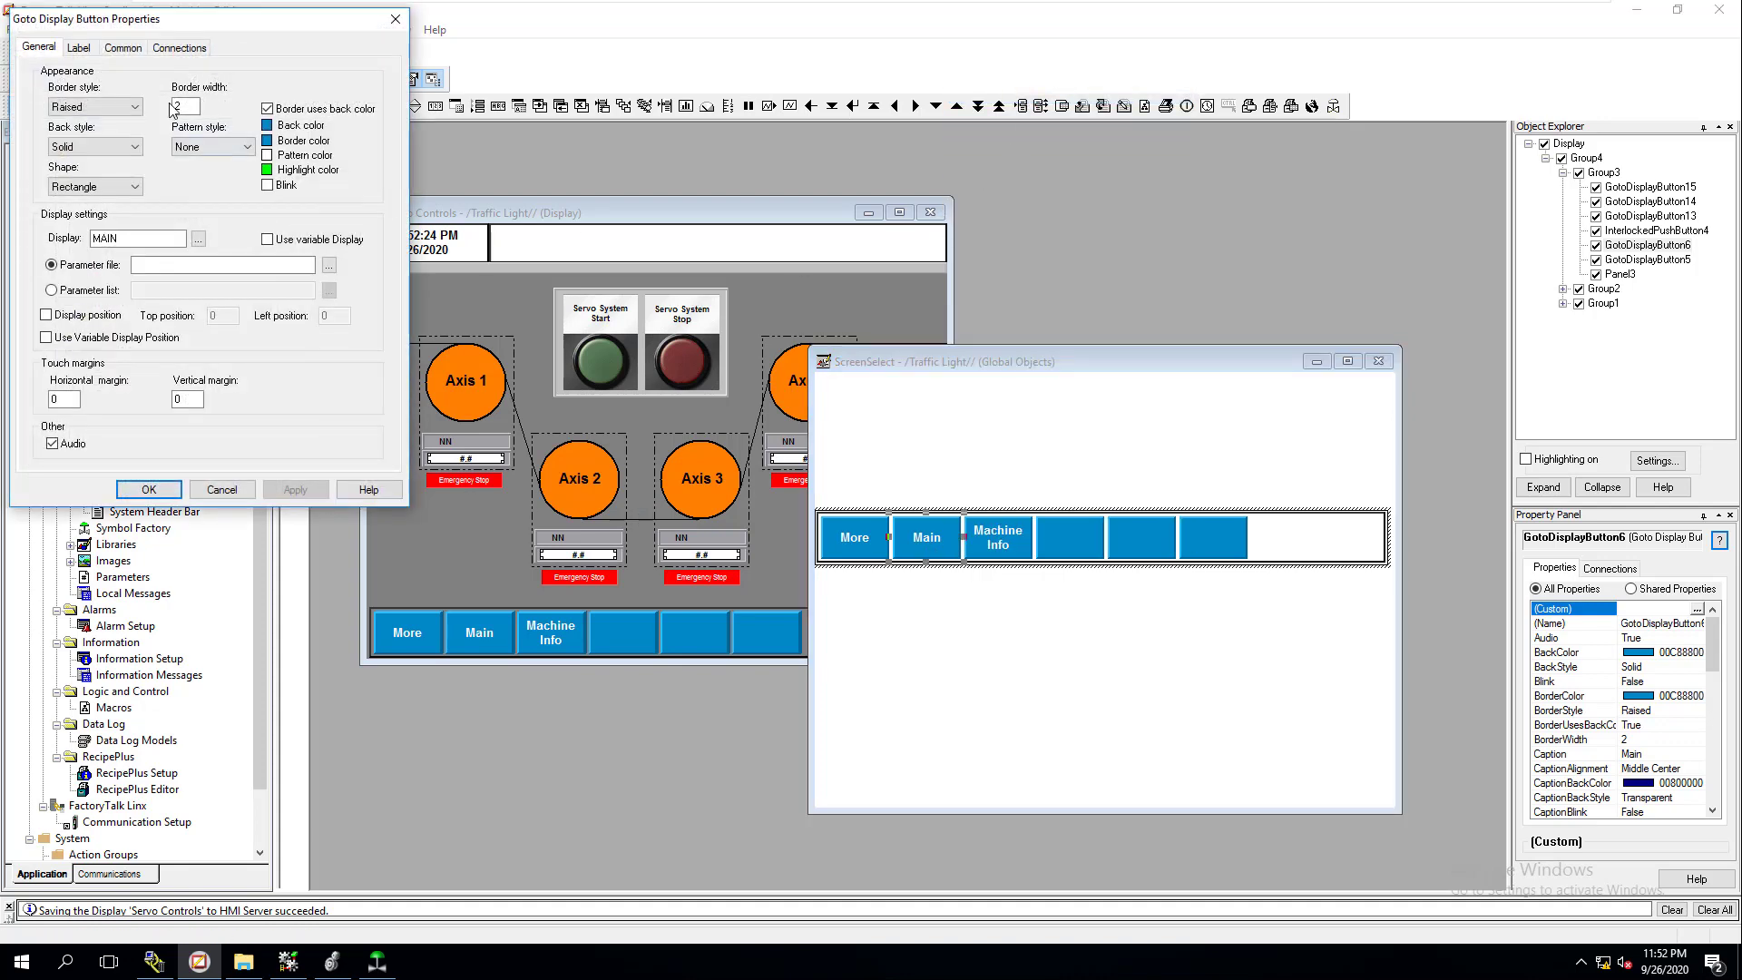
click(179, 47)
click(80, 49)
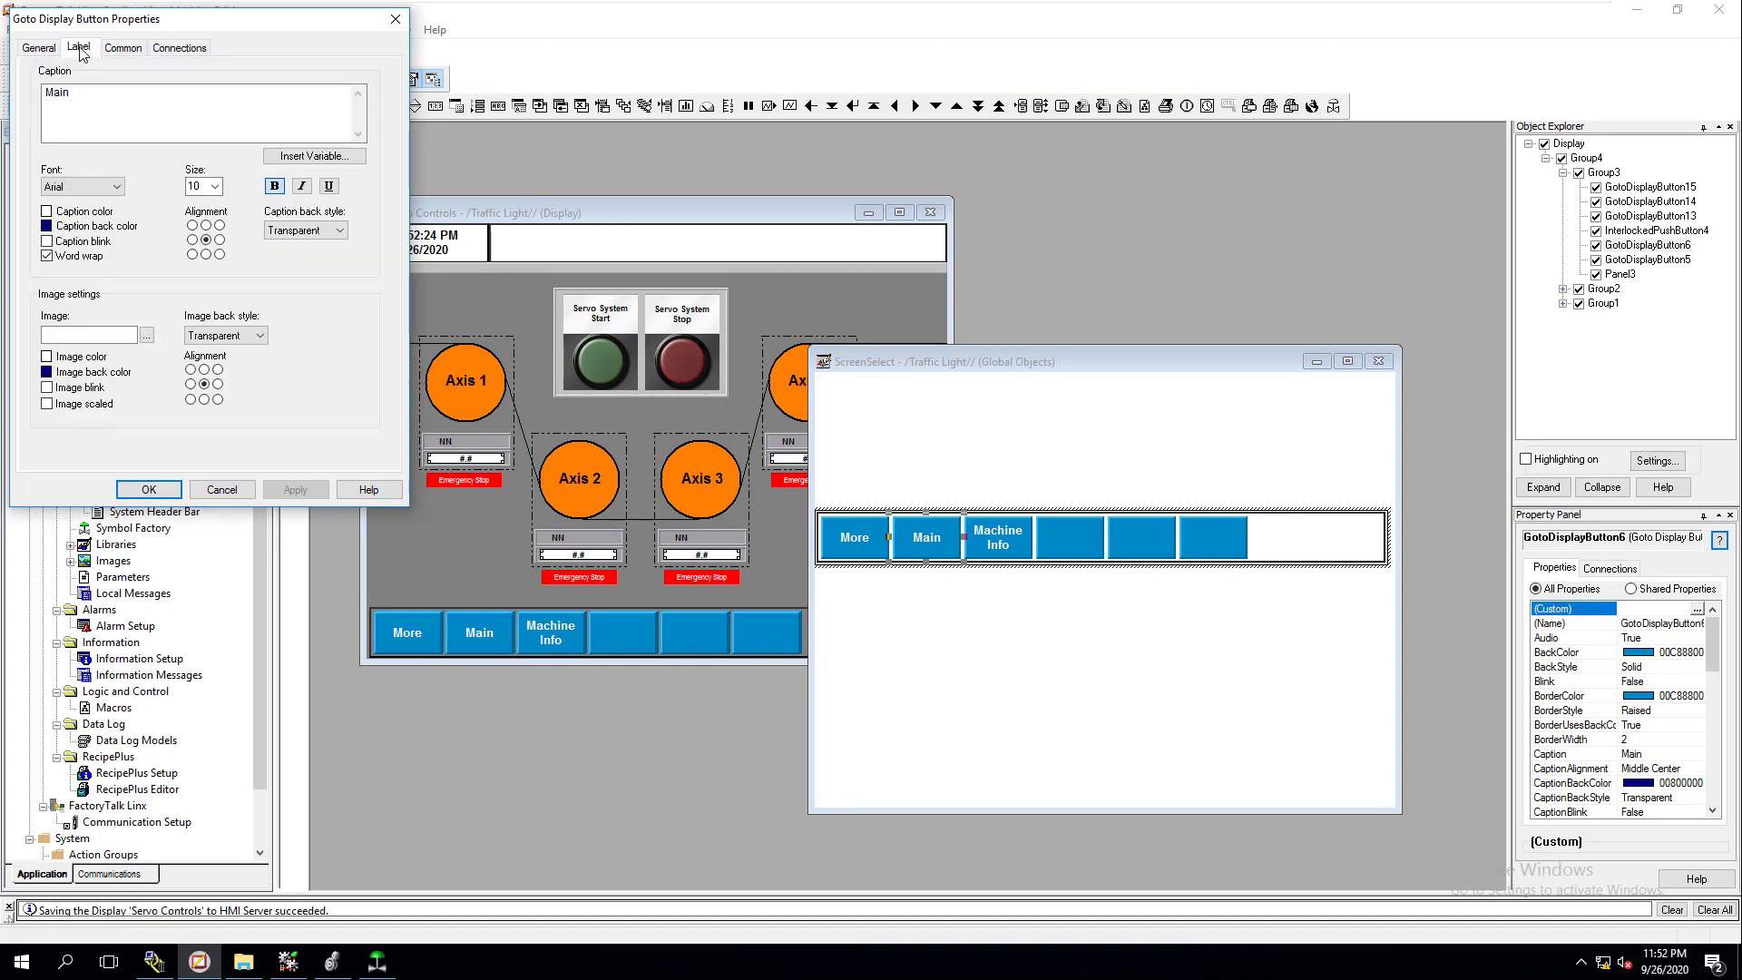
click(127, 50)
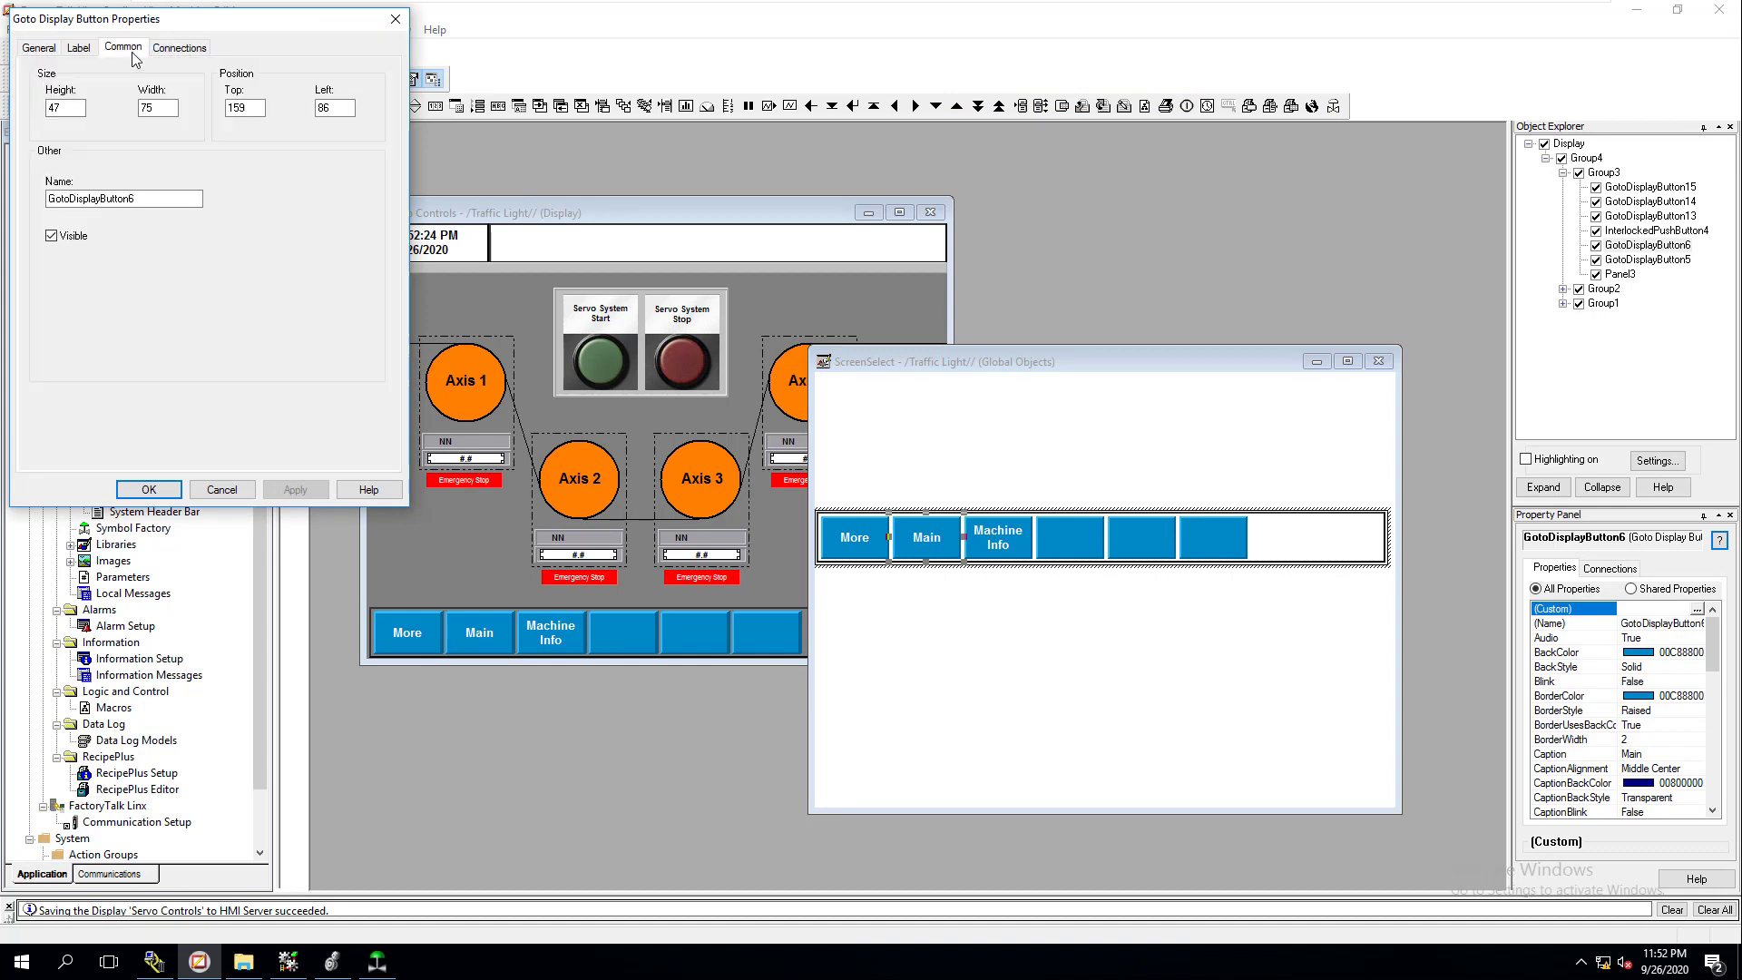
click(40, 54)
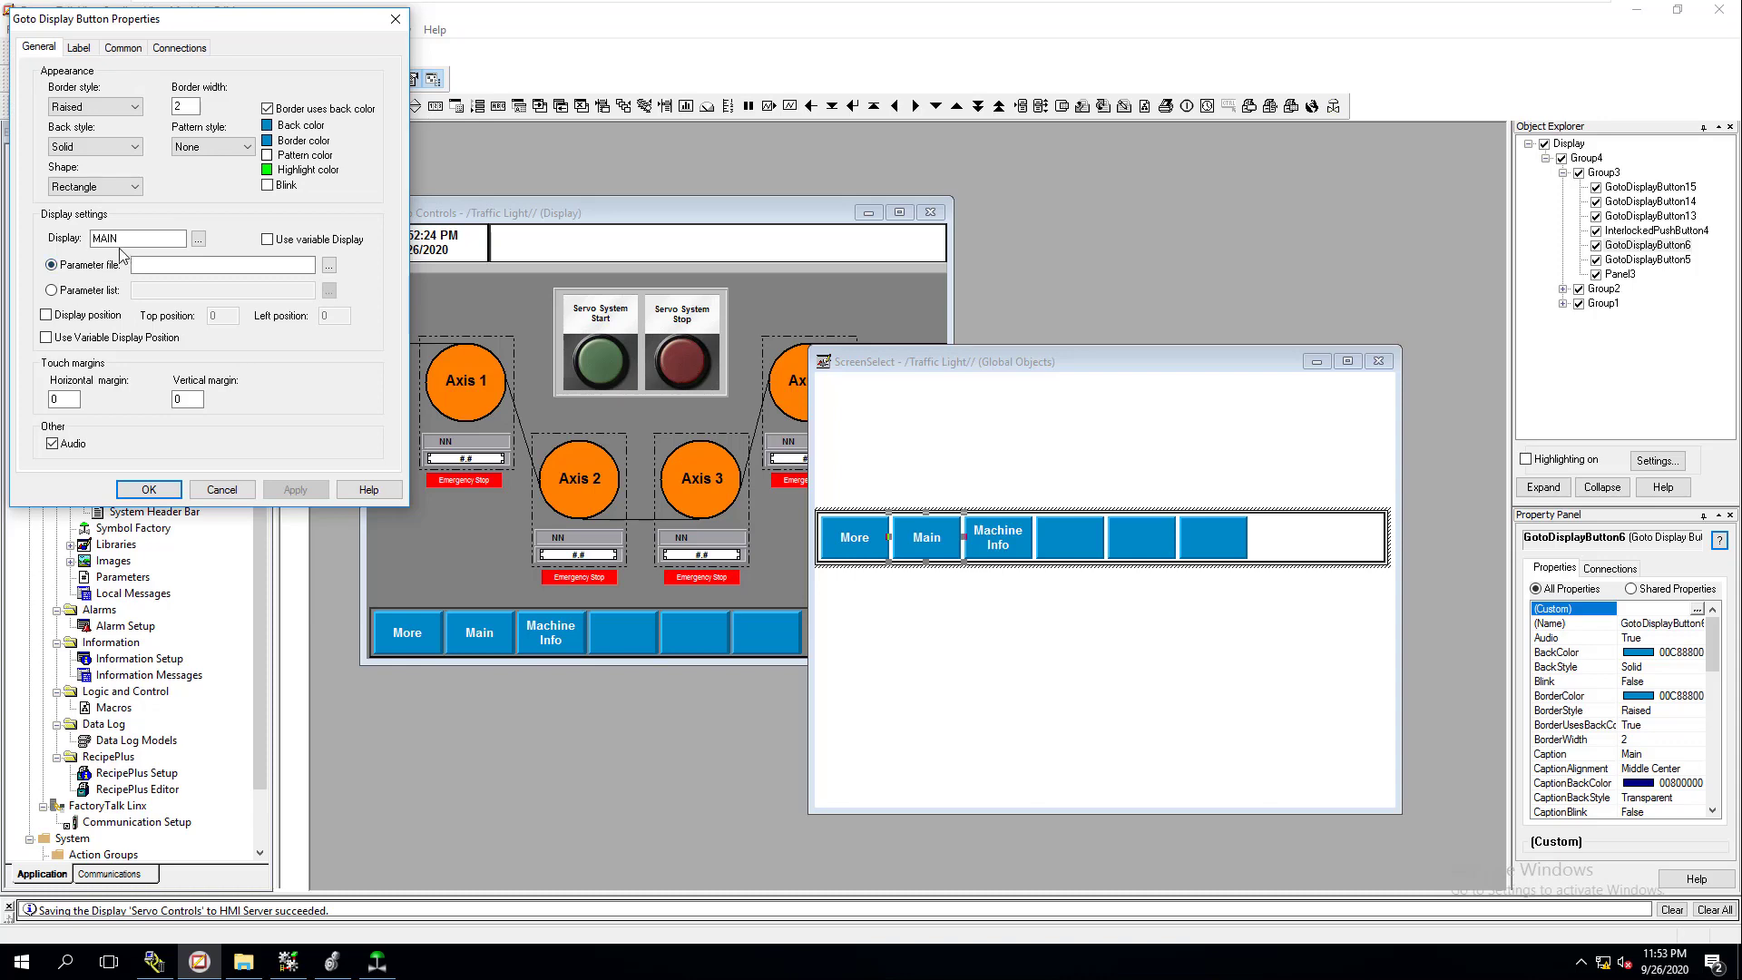
click(216, 494)
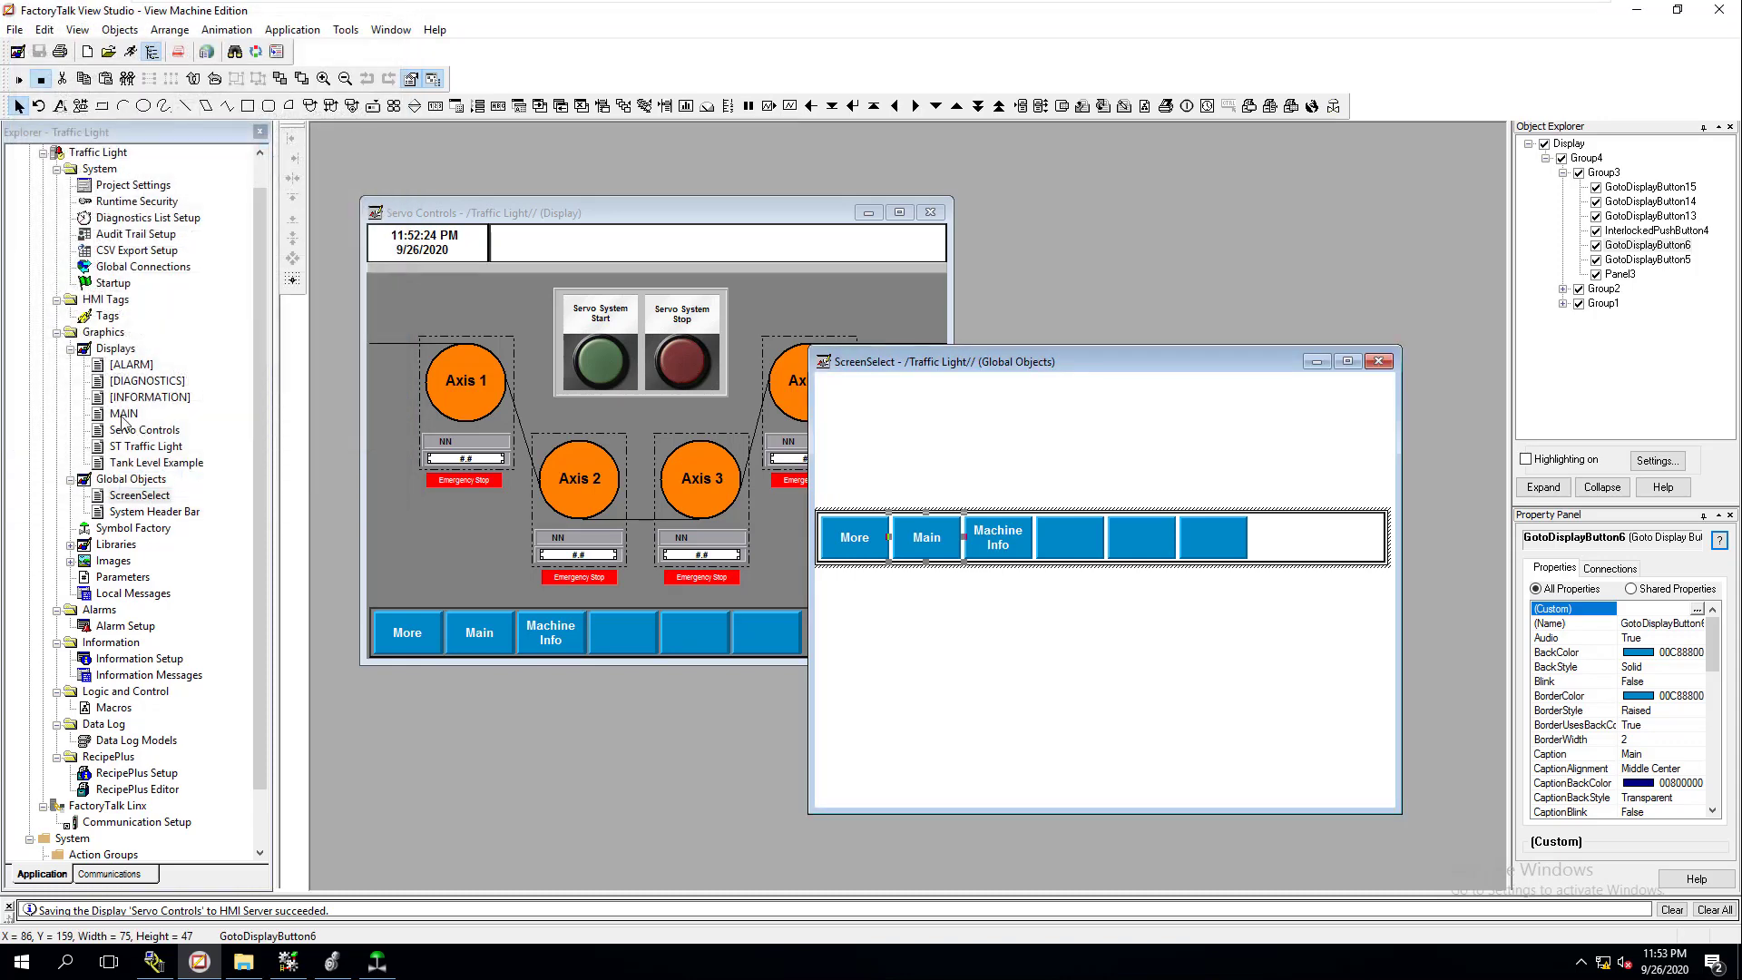
- Set the target display of the frontmost bar's Machine Info button to ST Traffic Light and apply it
double_click(1016, 549)
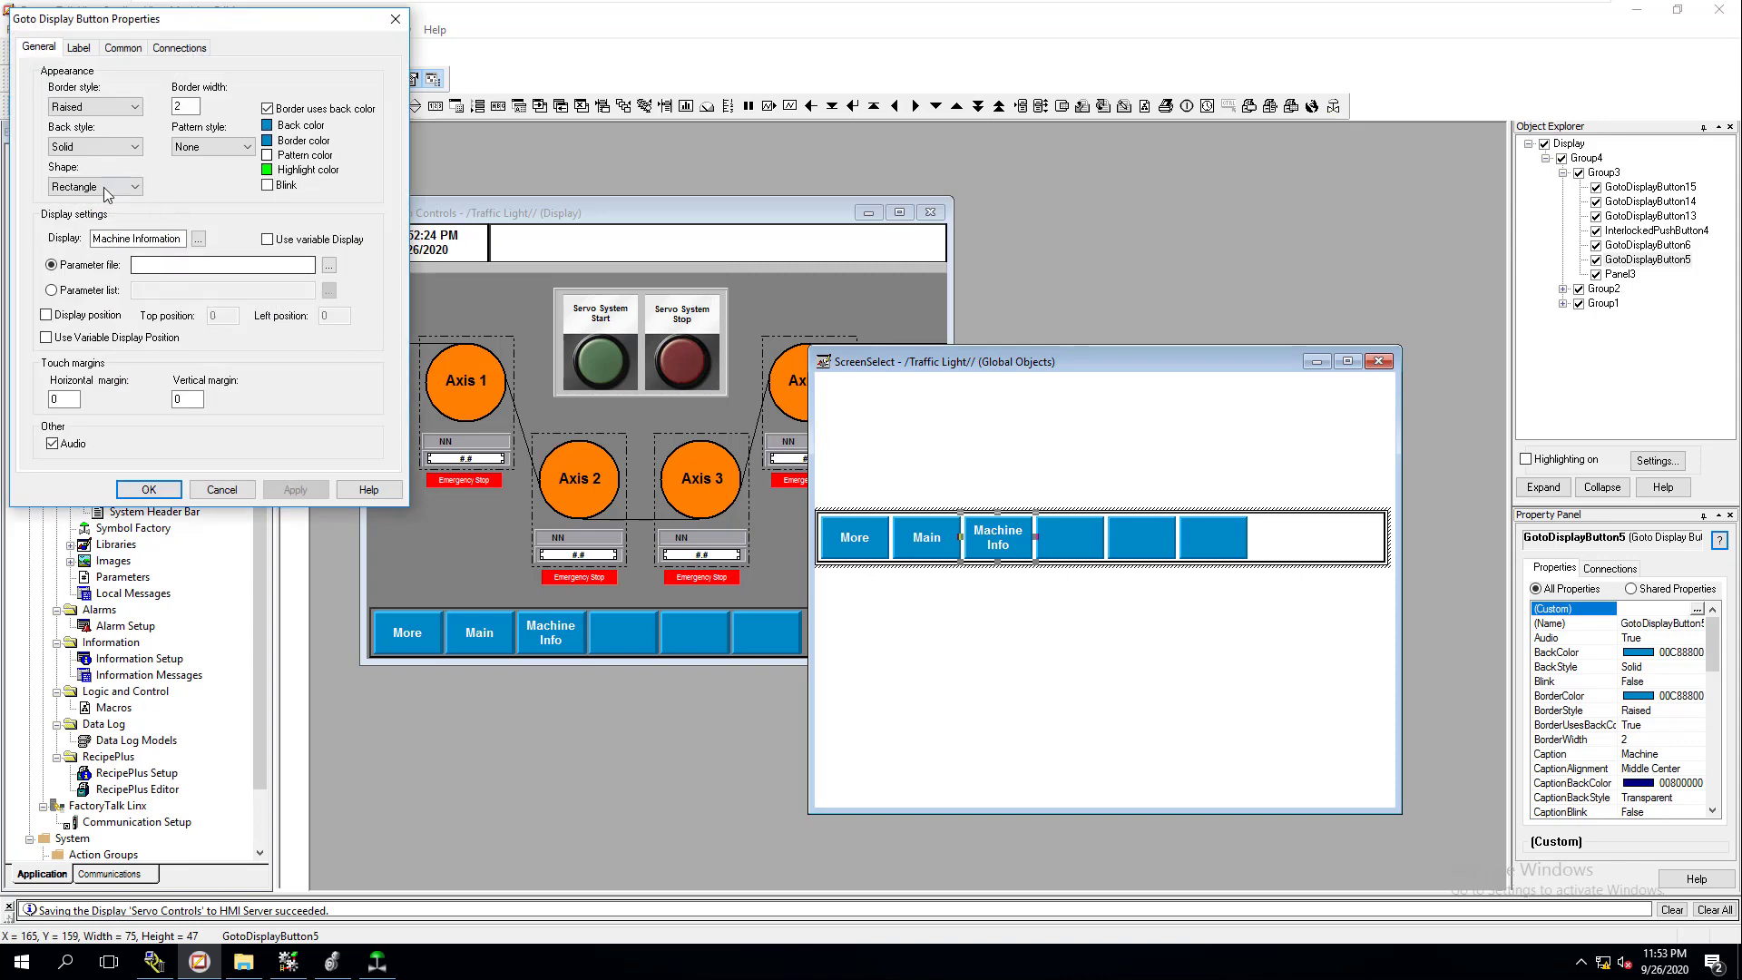
click(198, 238)
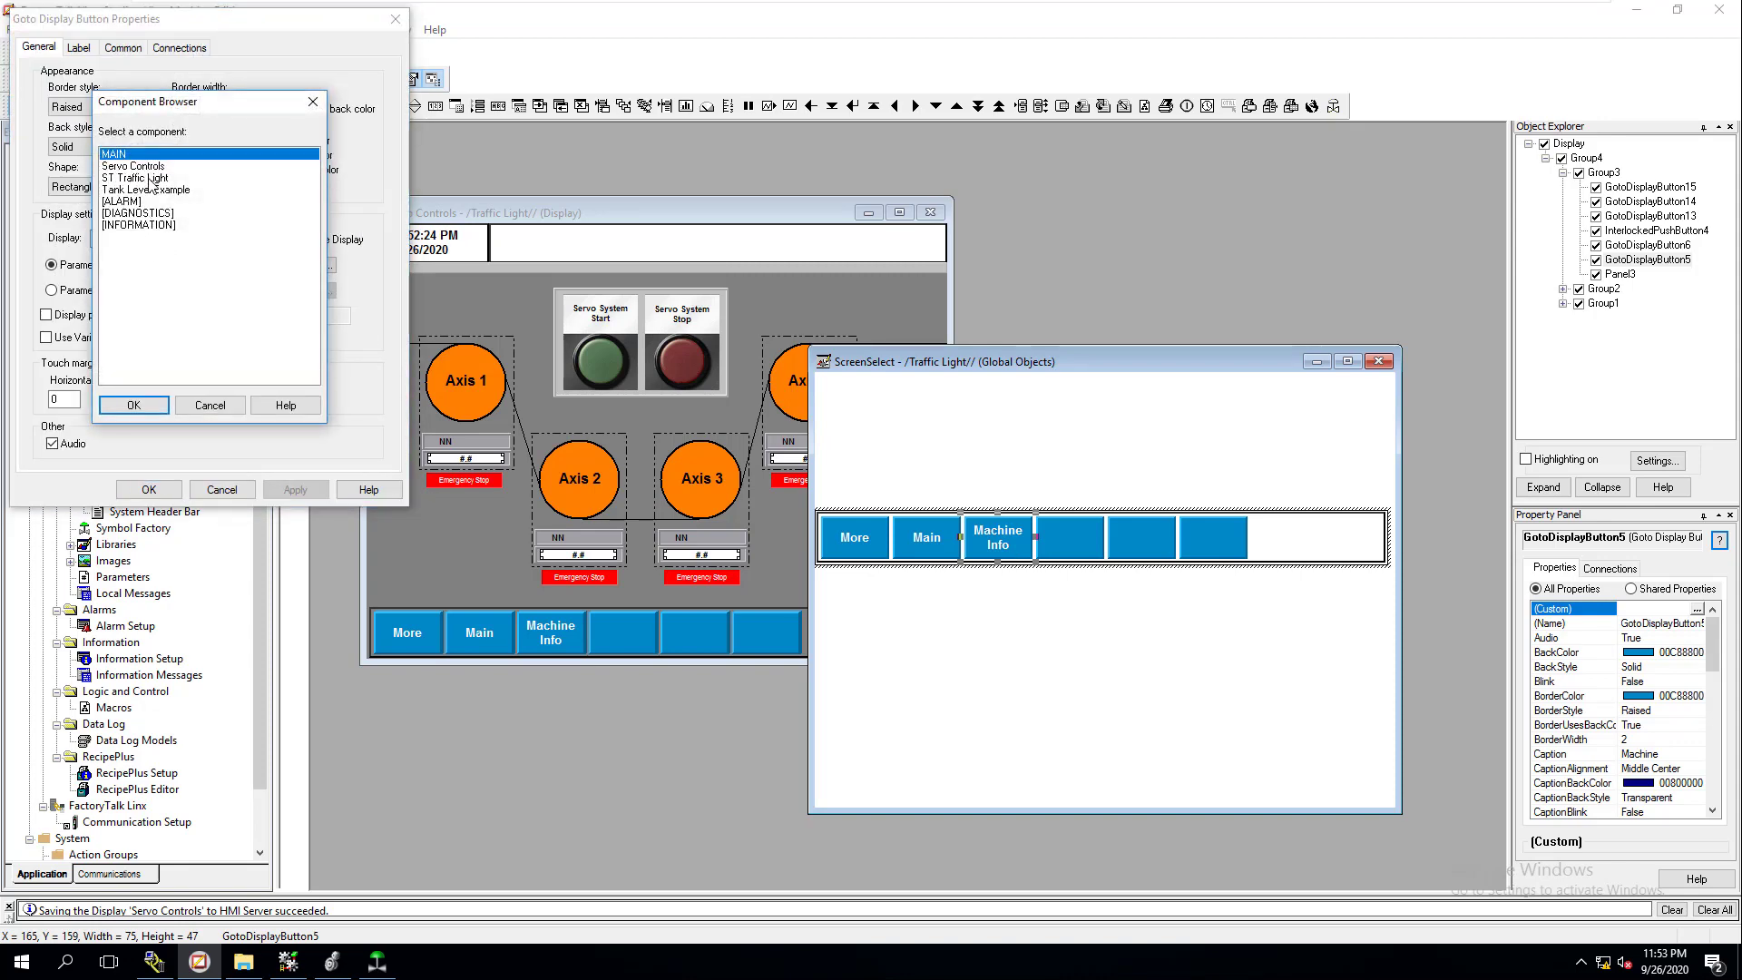
click(152, 179)
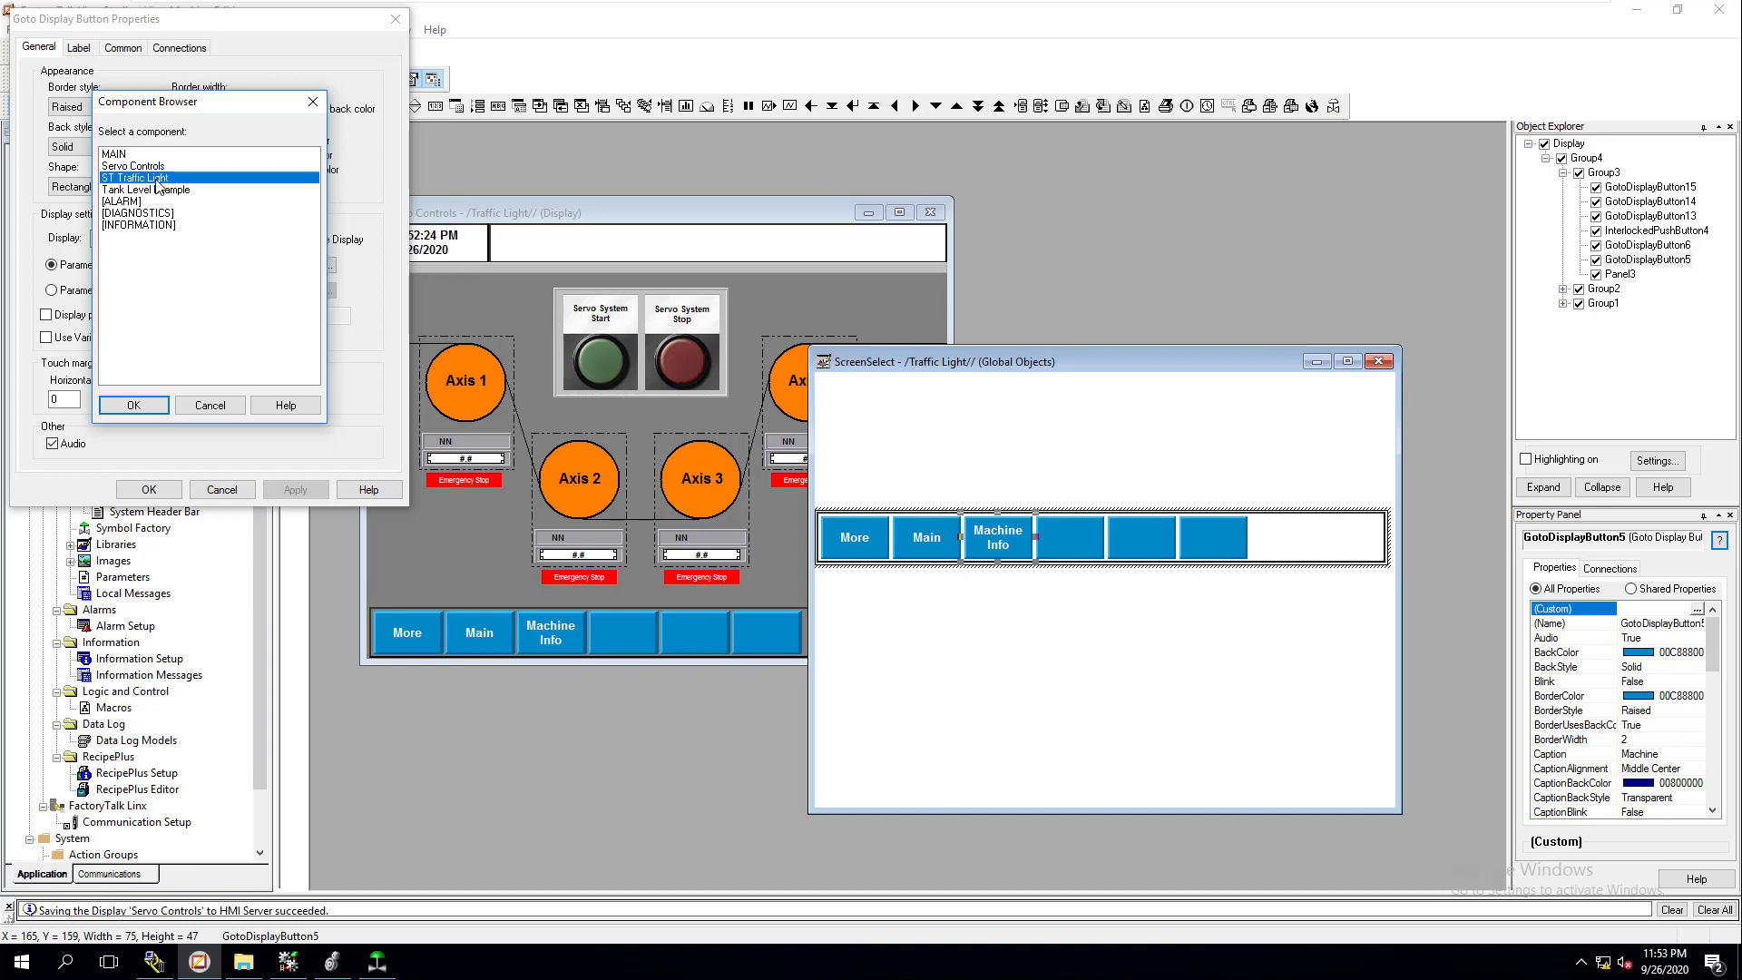
click(133, 405)
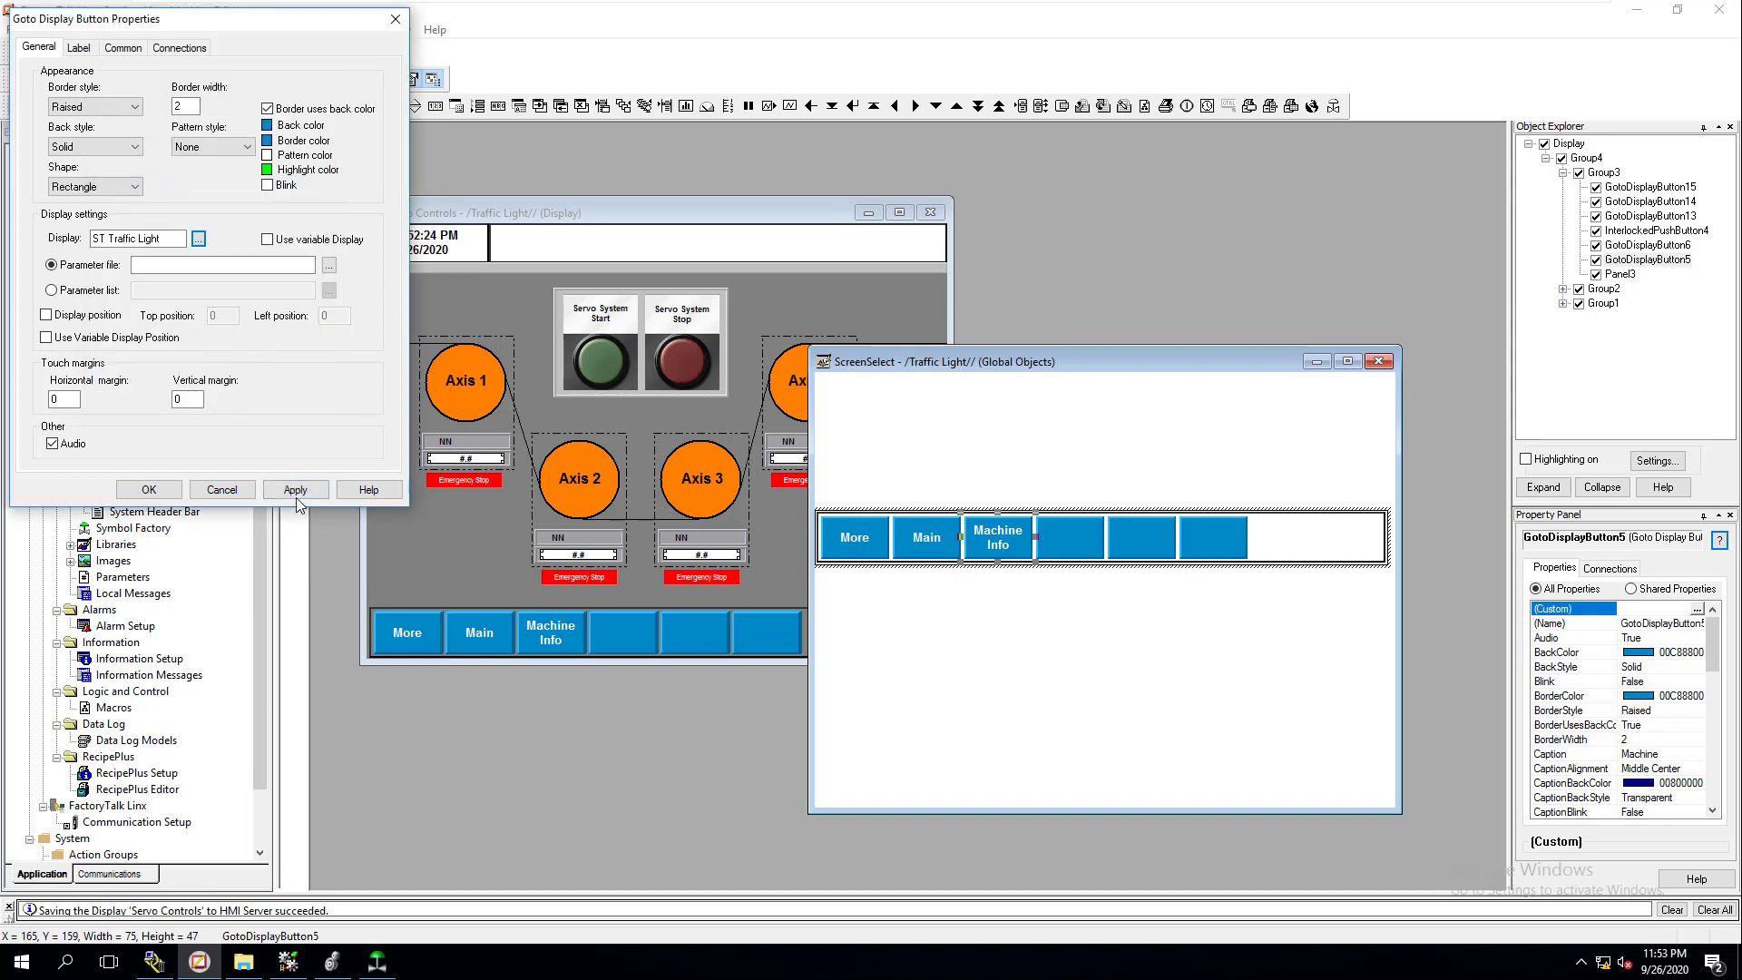
click(296, 491)
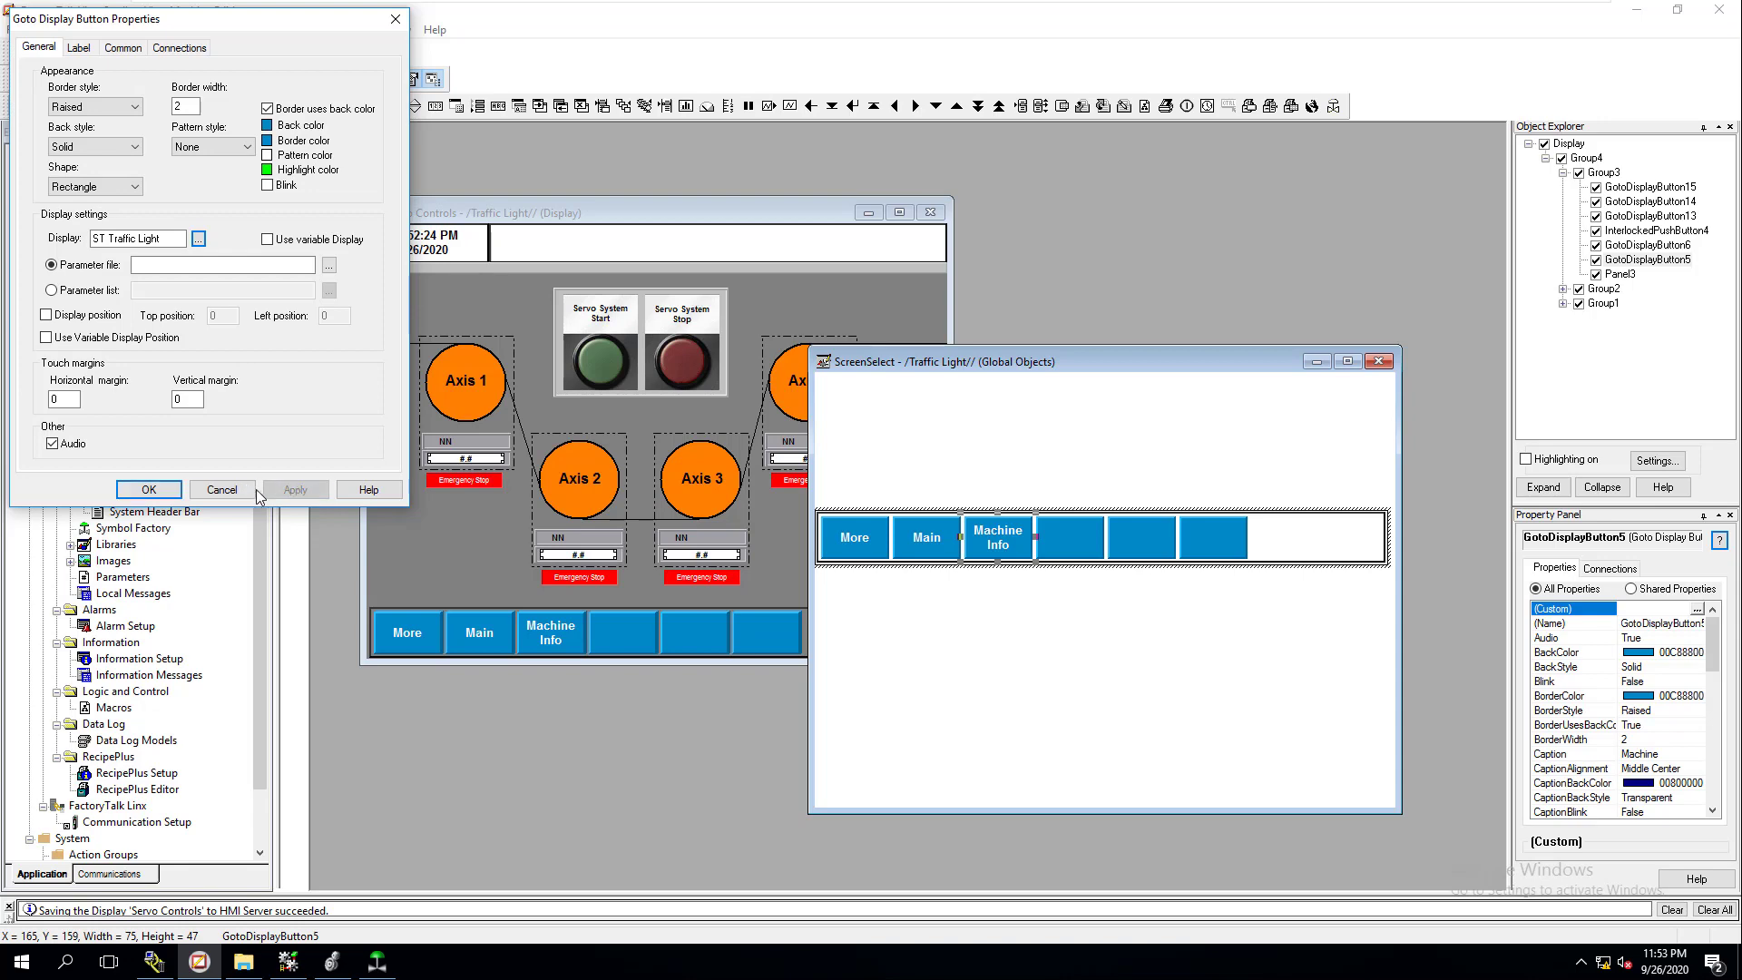
click(147, 487)
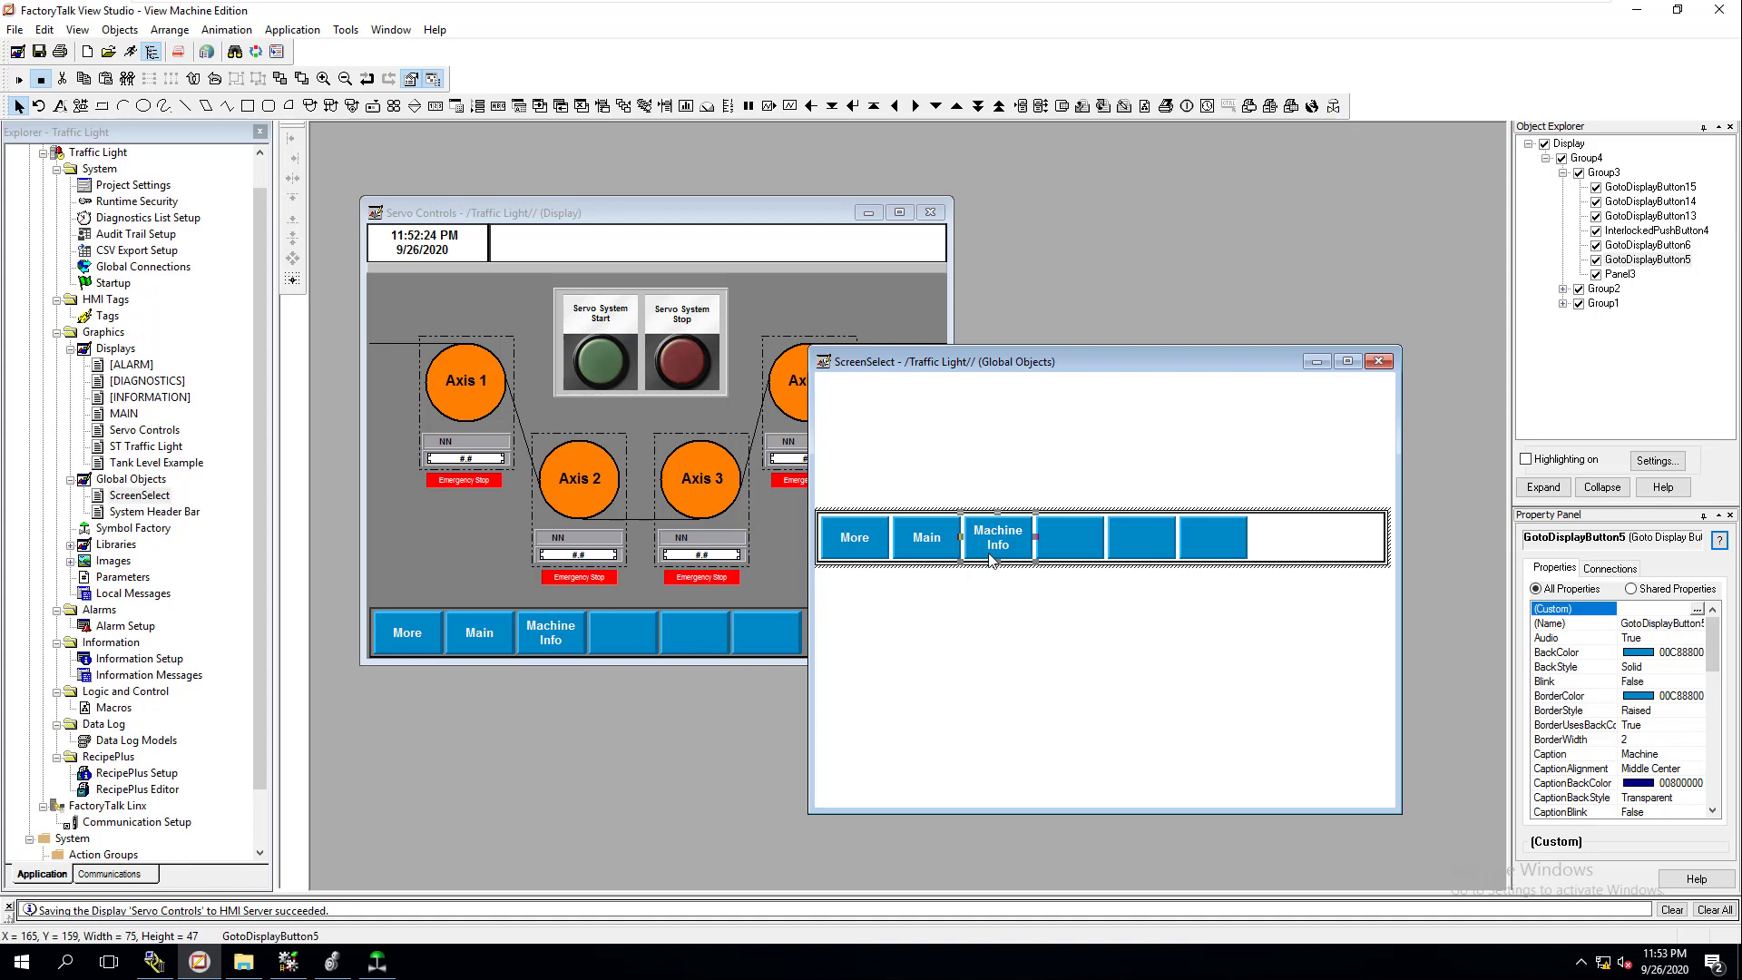
- Move the bar with Main and Machine Info down to about Y 221 and check its visibility animation expression without changes
click(960, 601)
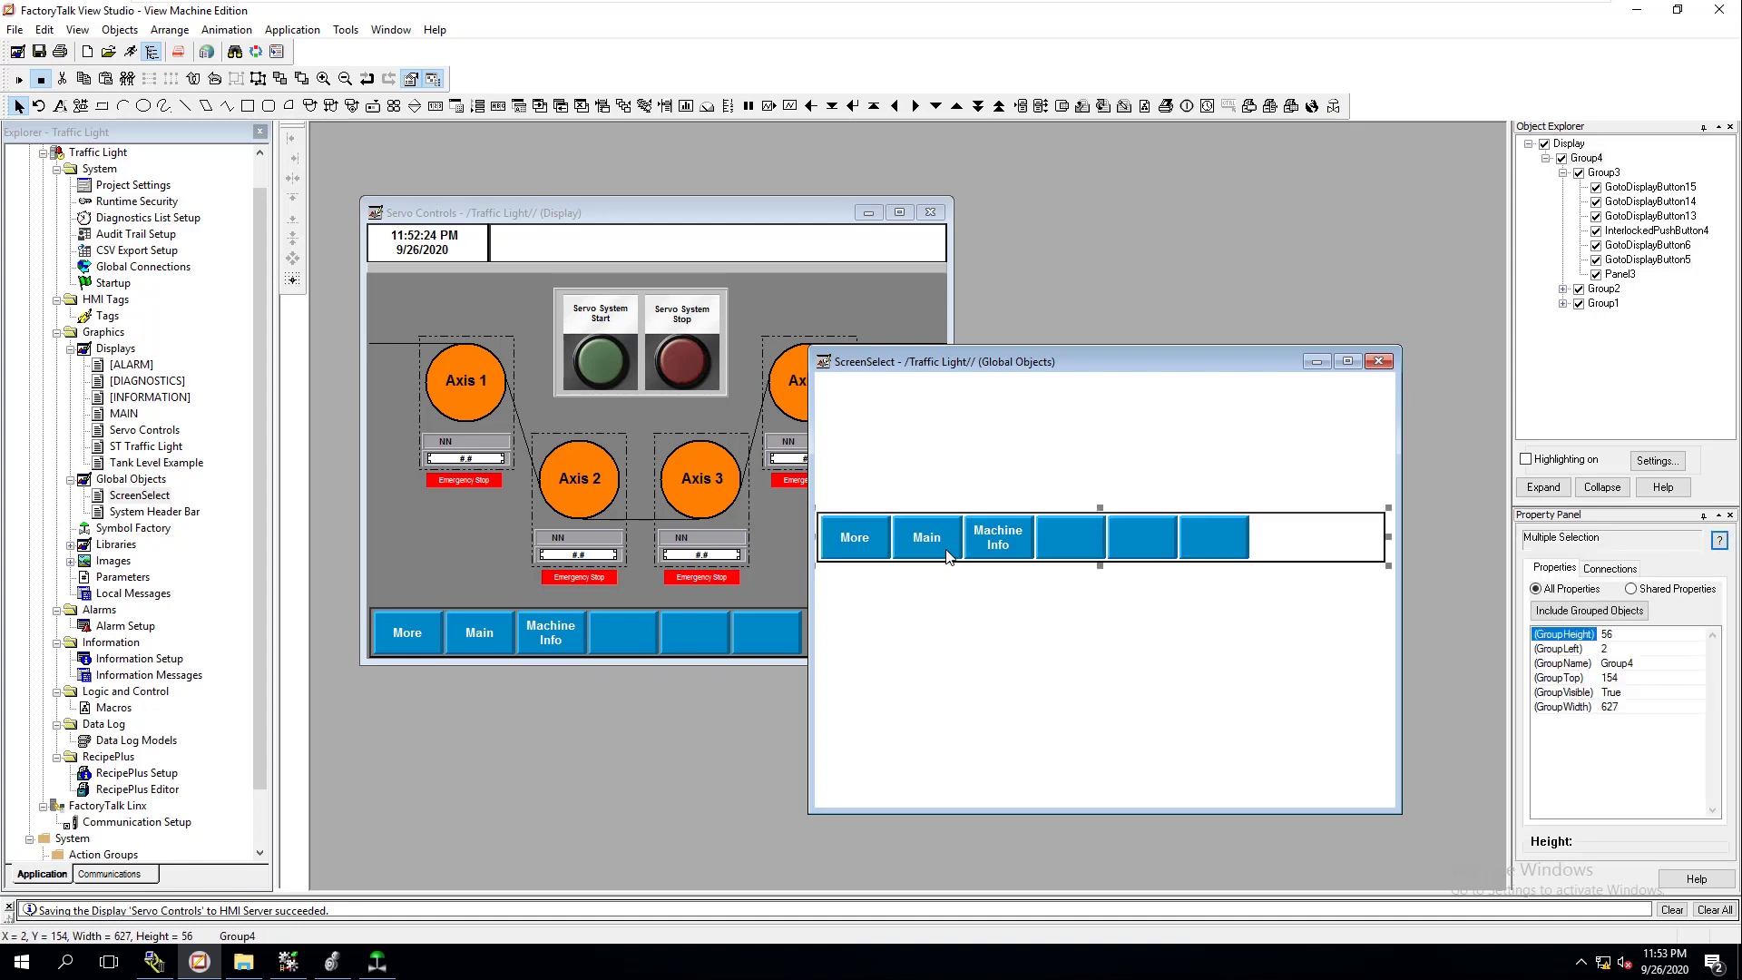
drag(946, 555, 962, 617)
right_click(959, 615)
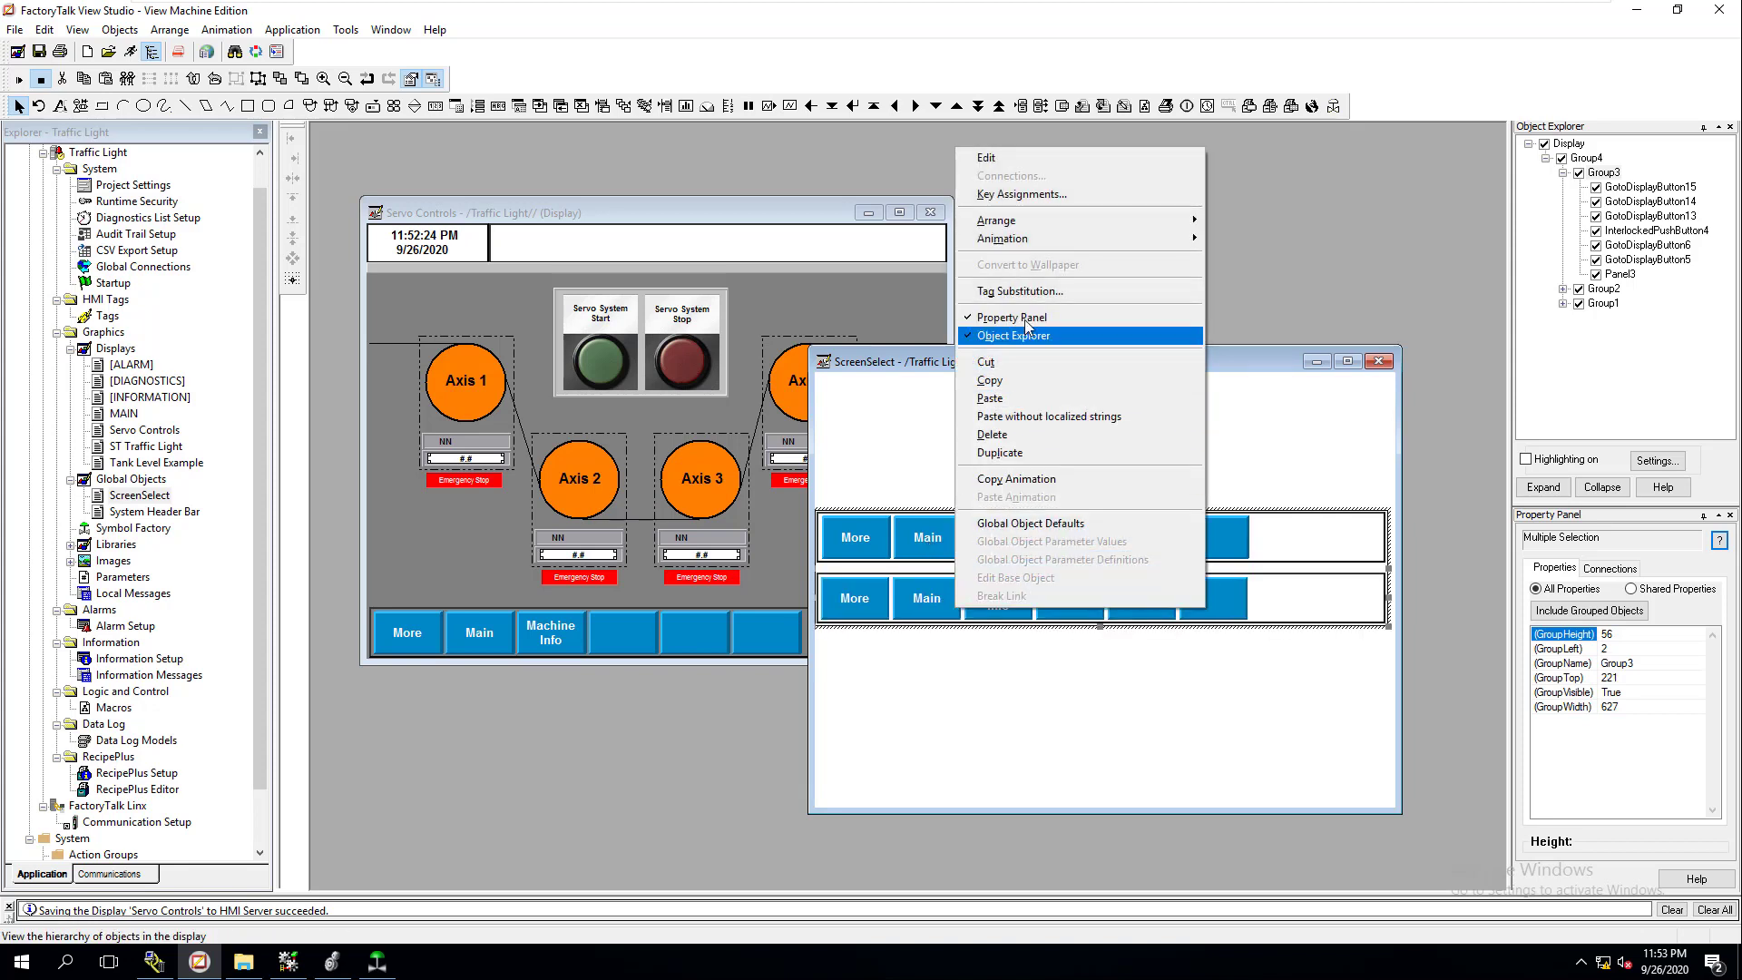
mouse_move(1053, 238)
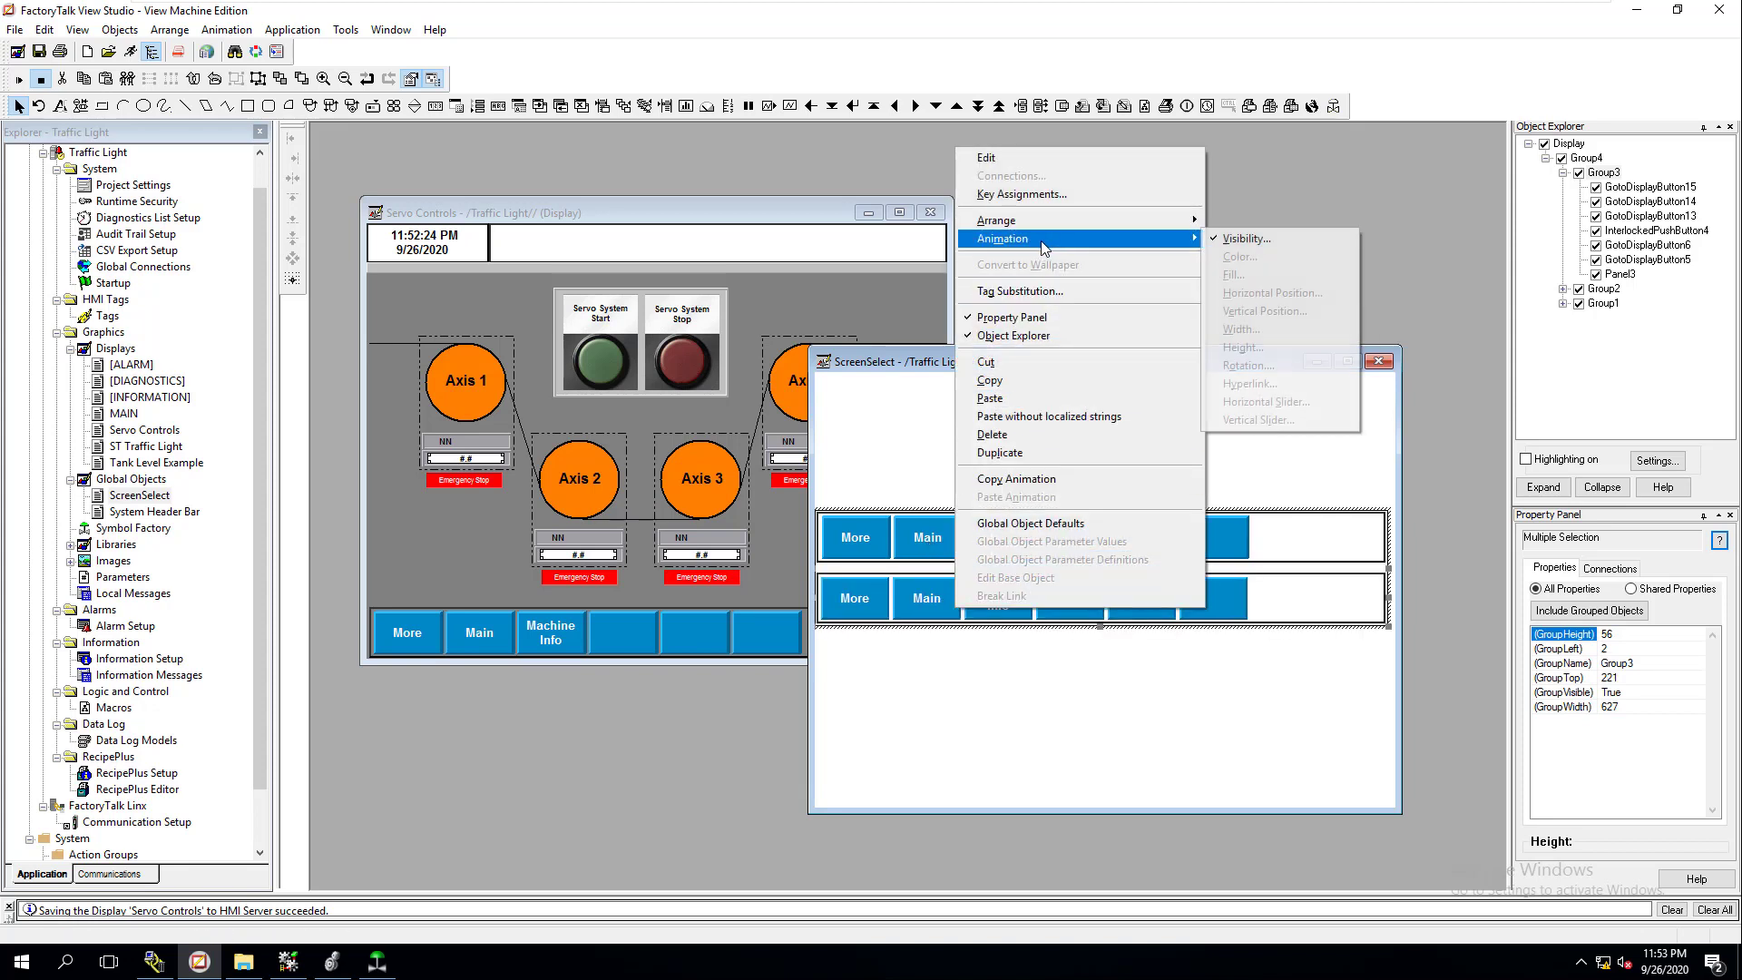
click(1250, 238)
click(1073, 650)
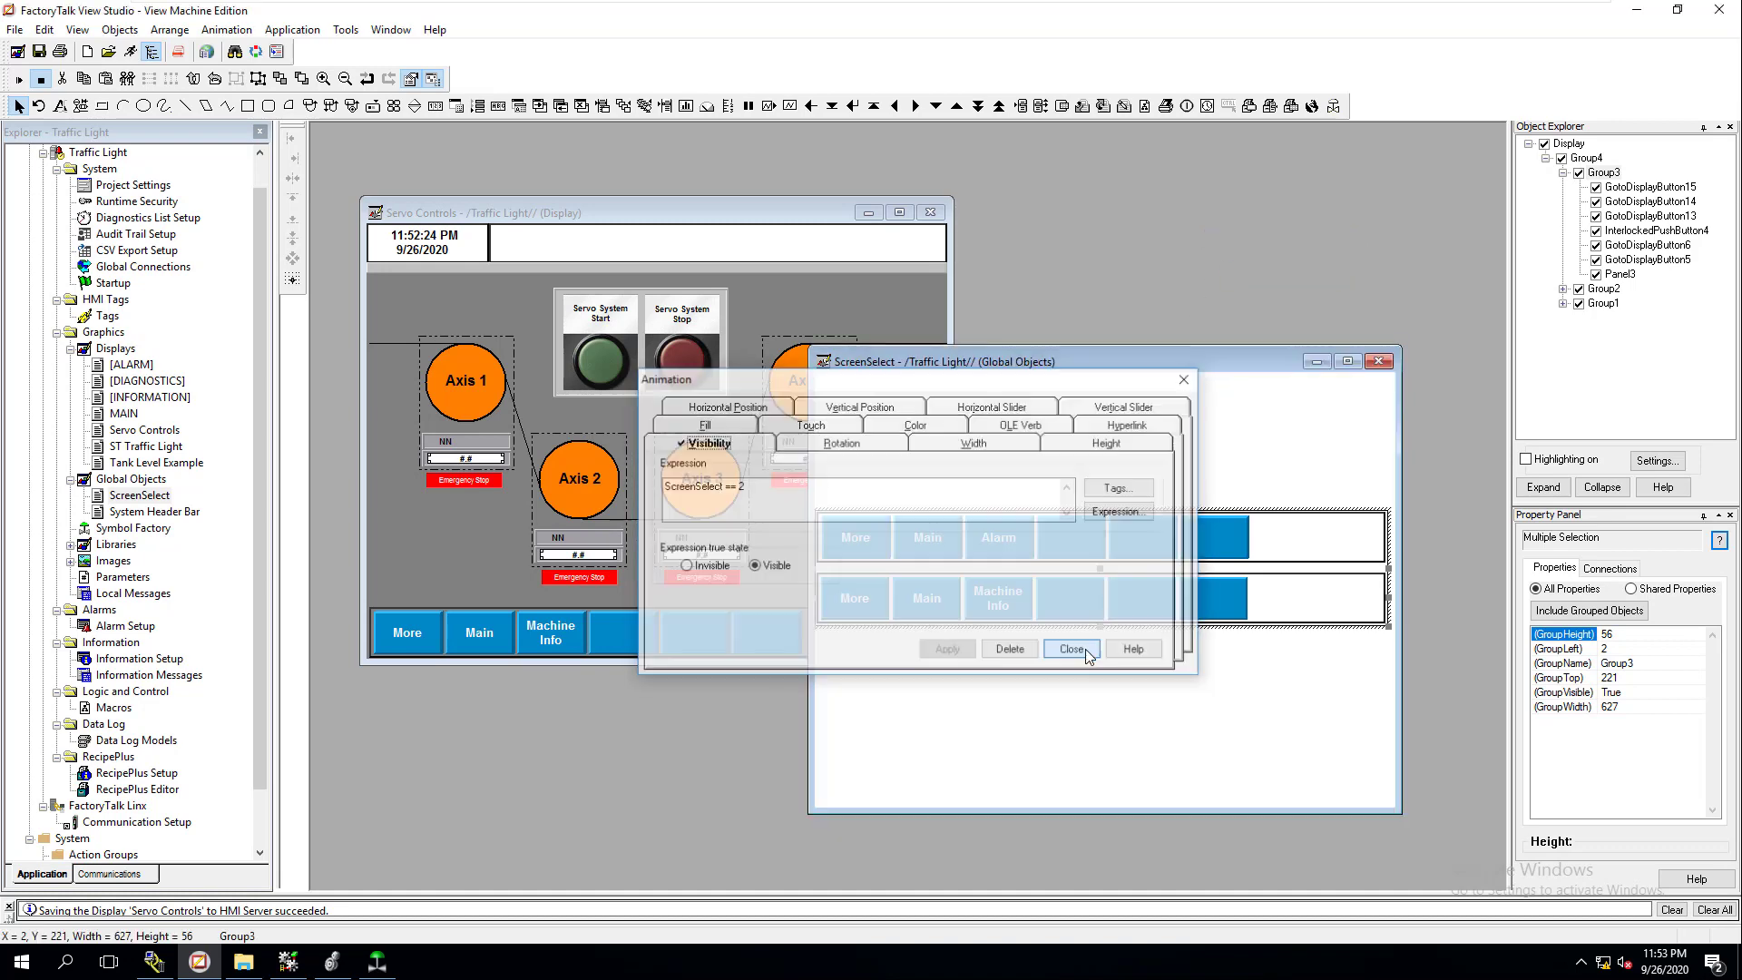
- Spread the three stacked bars apart, with the Machine Info and Alarm bar at about Y 97 and the Main and Machine Info bar at about Y 164
click(1013, 692)
click(973, 541)
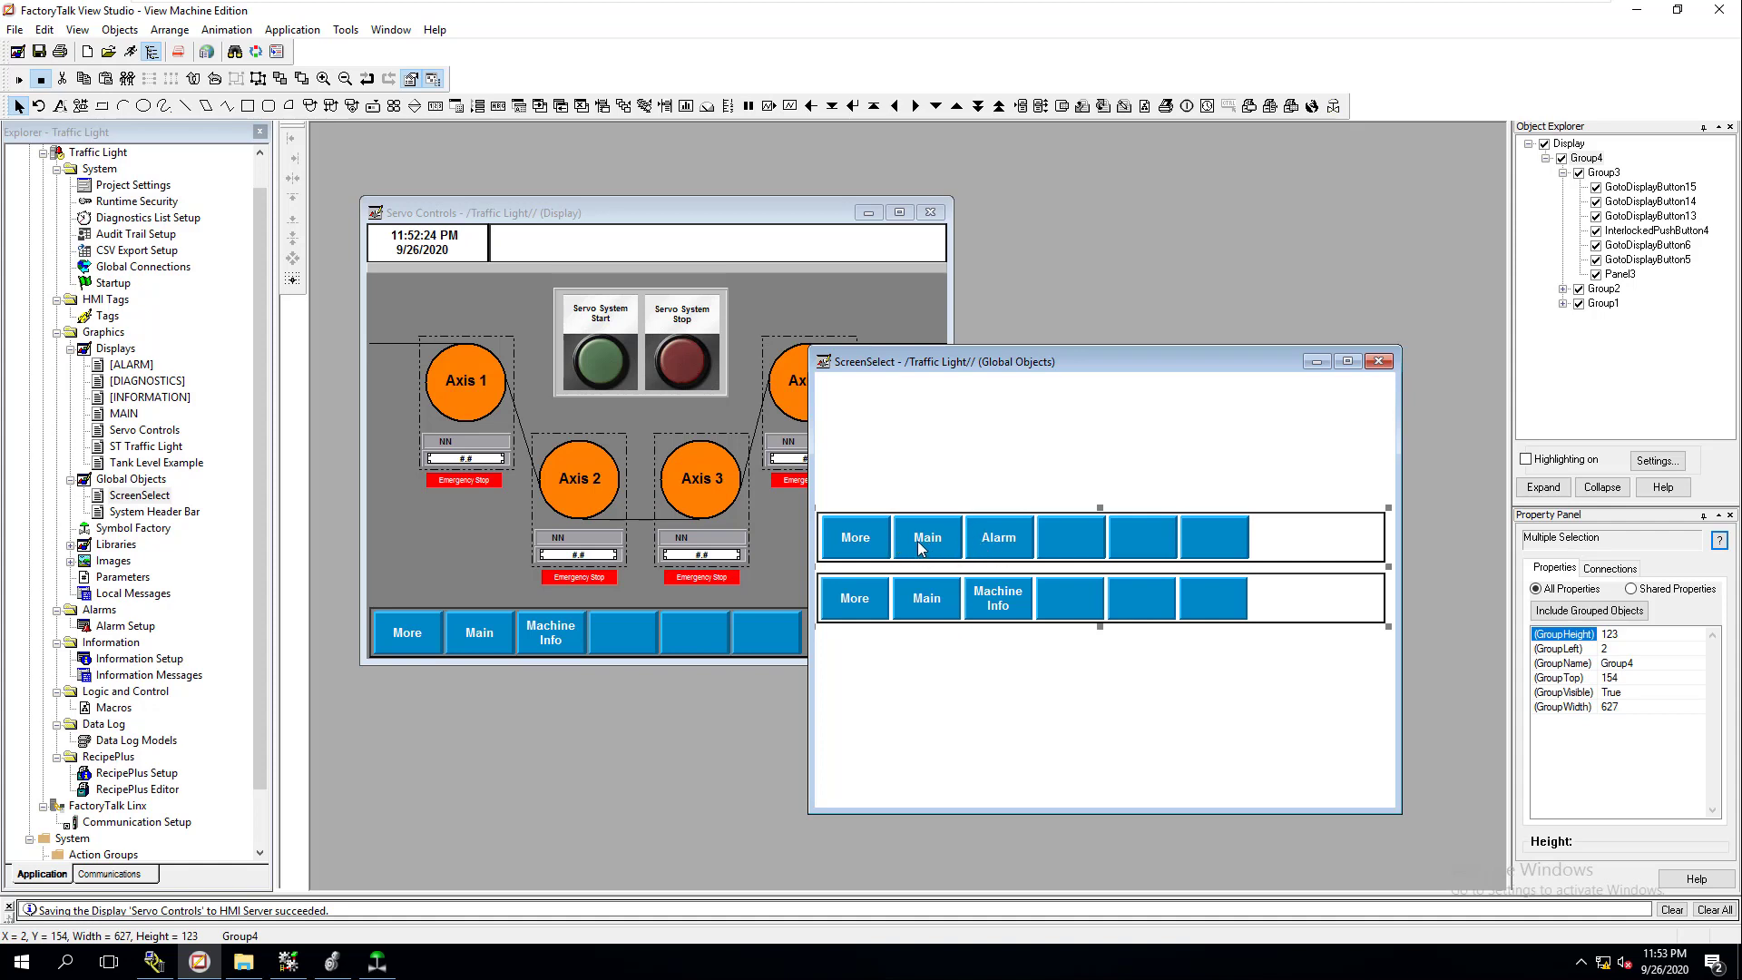
drag(918, 537, 935, 603)
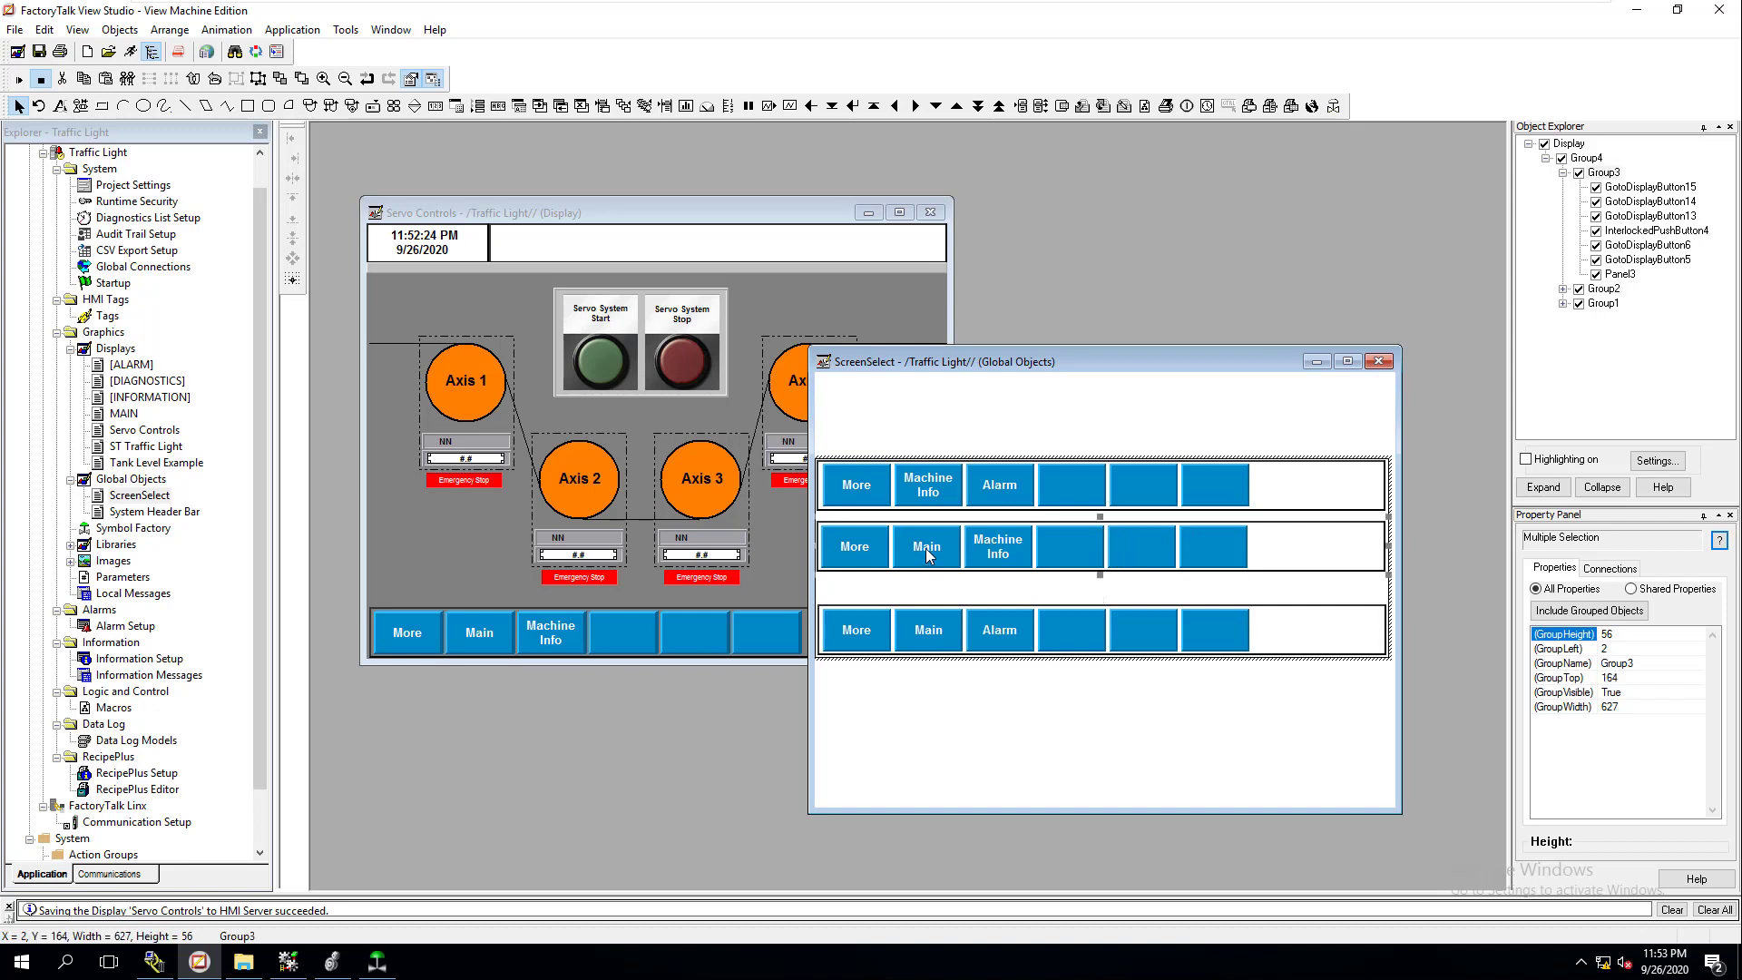
click(934, 497)
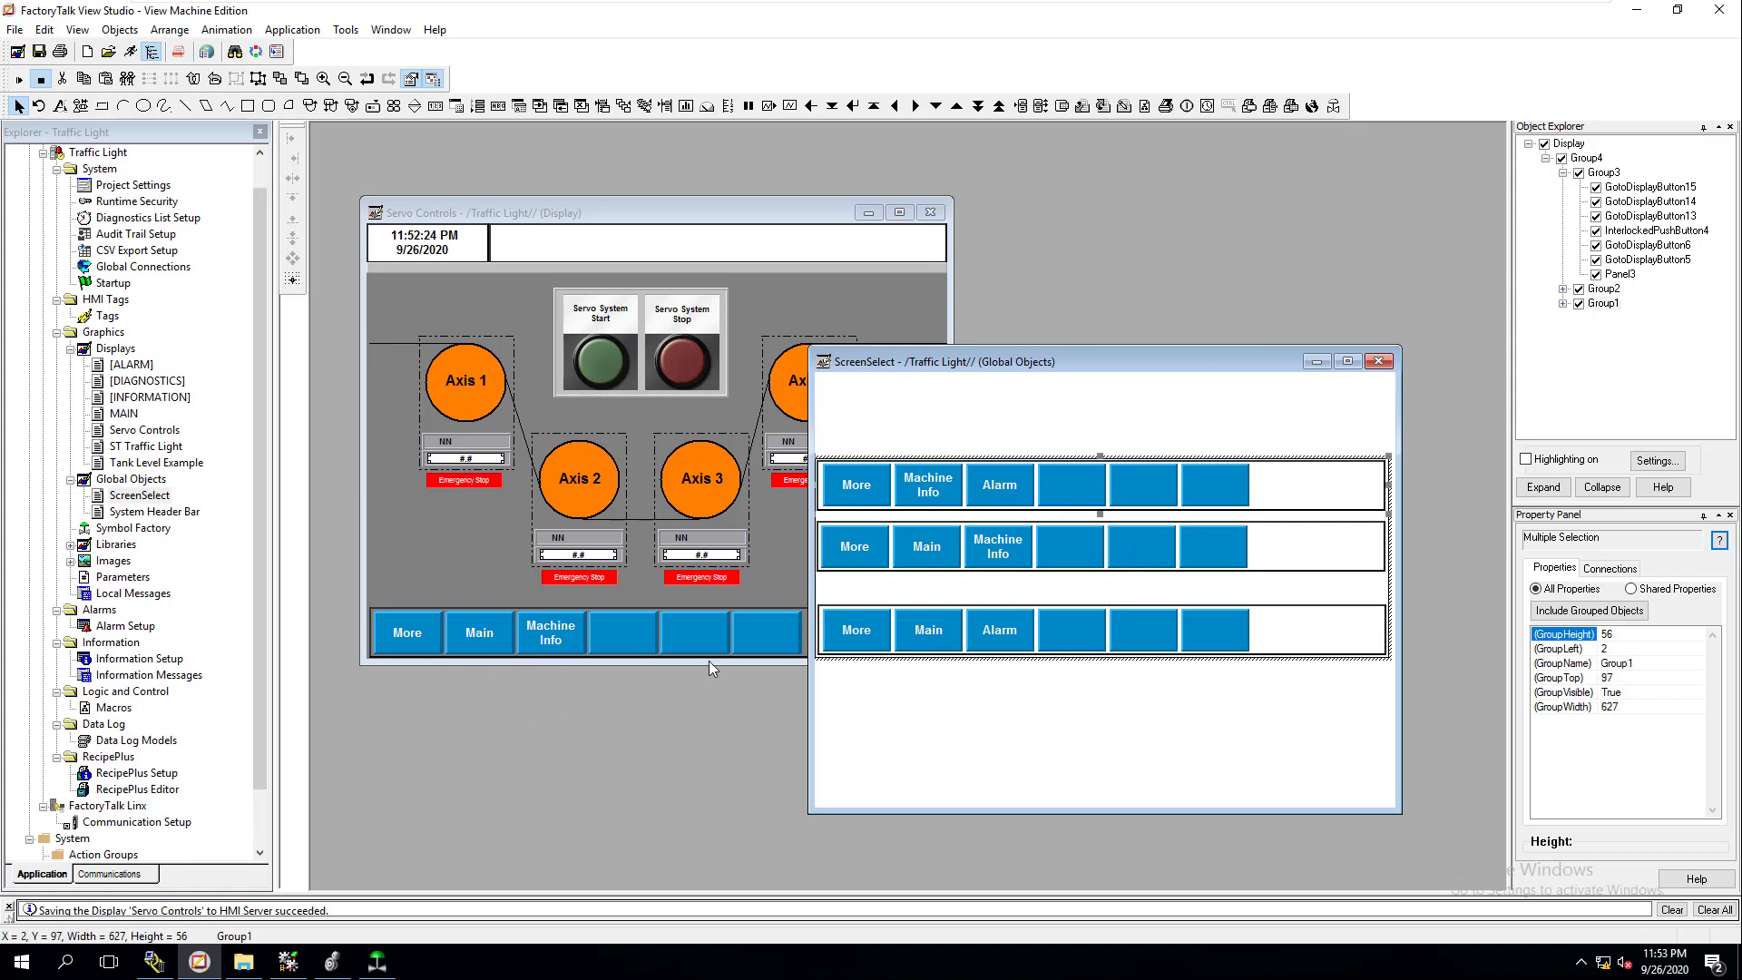
- Change the caption of the middle bar's Machine Info button to "Traffic Light" on two lines and apply it
click(927, 562)
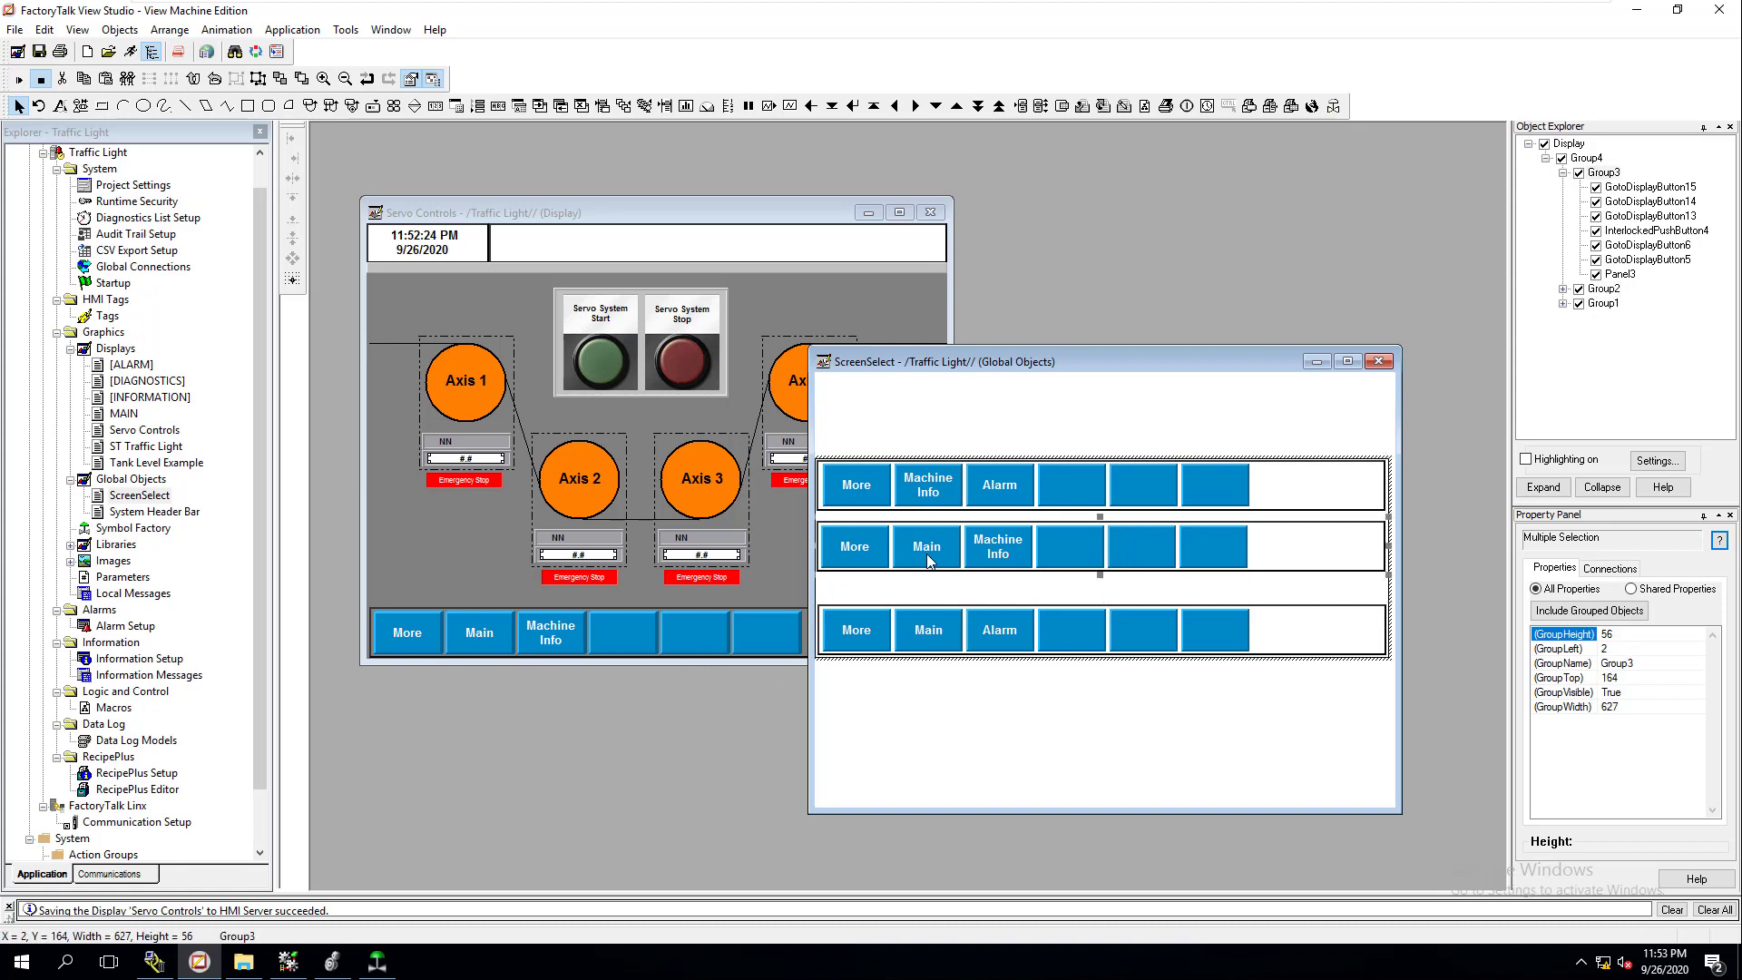
click(994, 551)
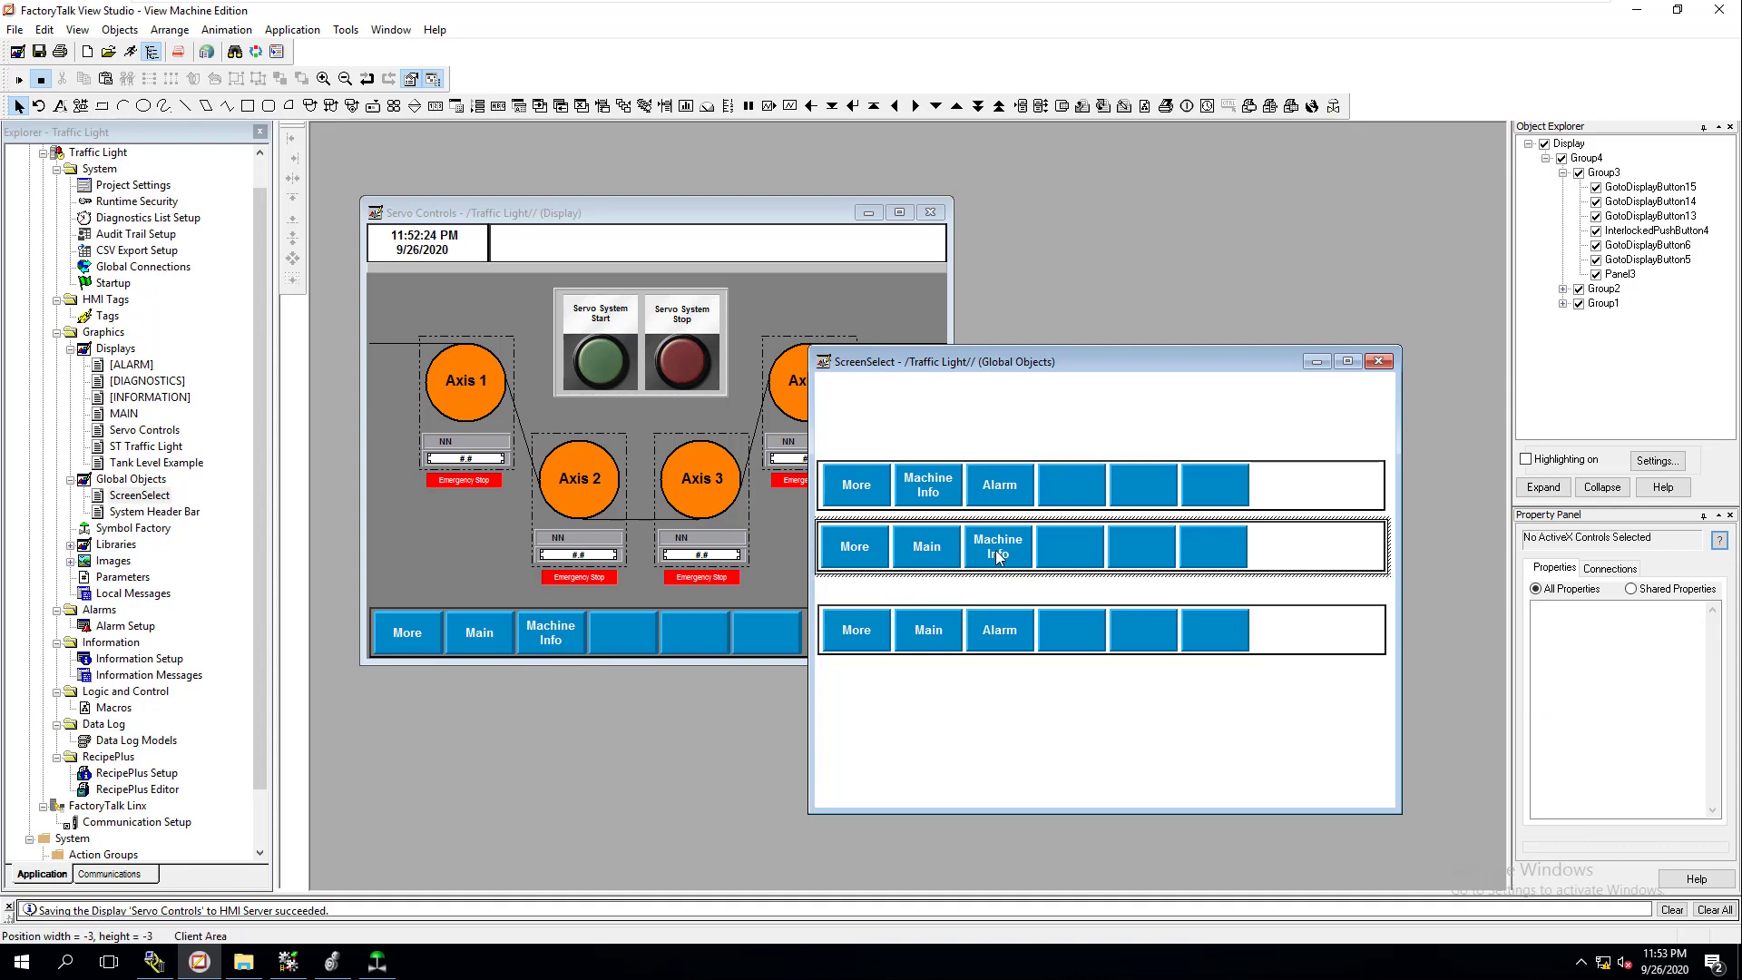
click(994, 549)
right_click(995, 551)
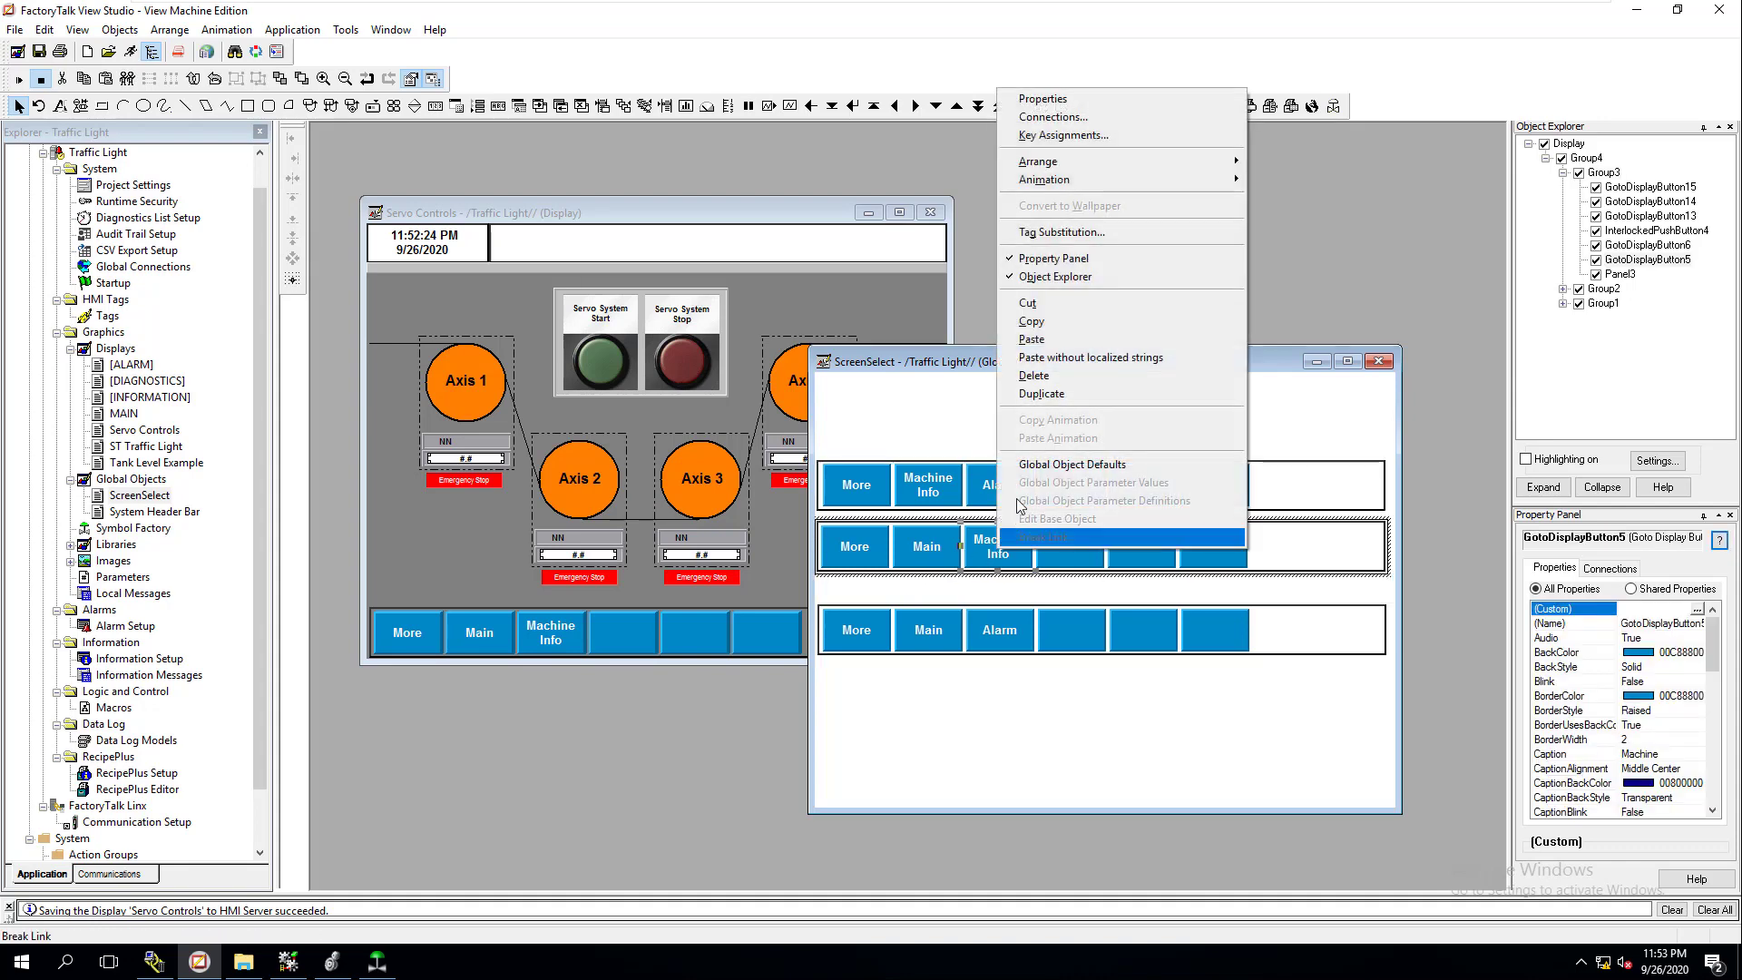
click(1053, 97)
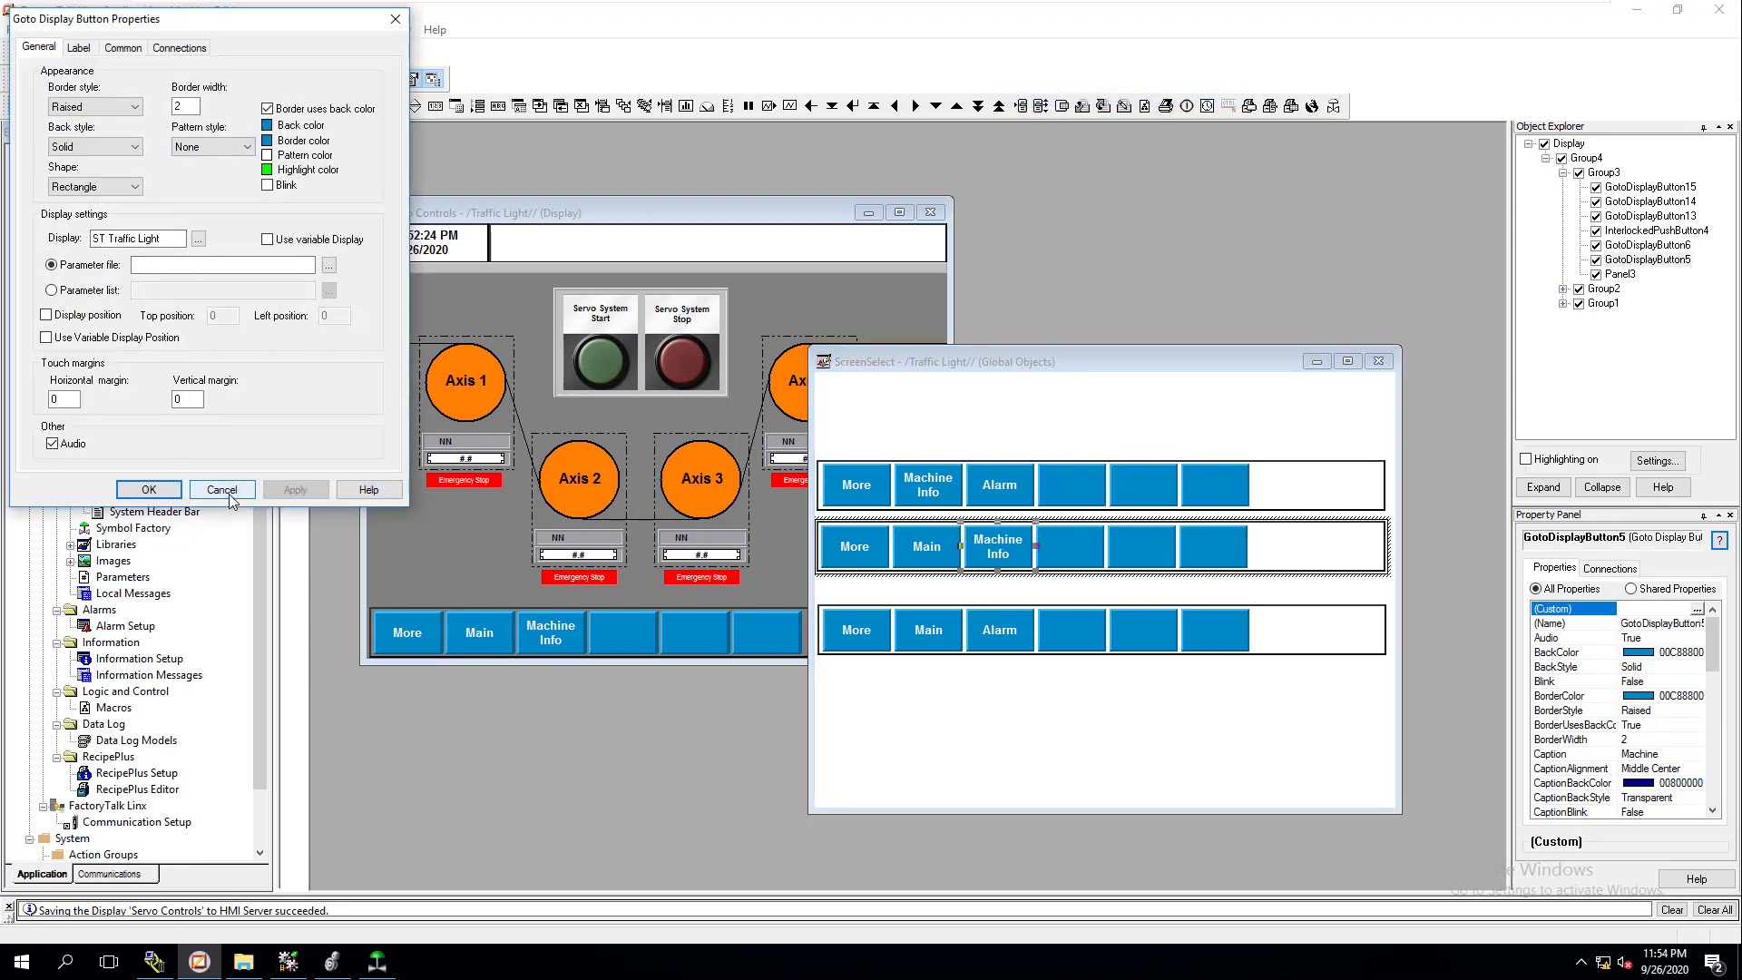
click(78, 47)
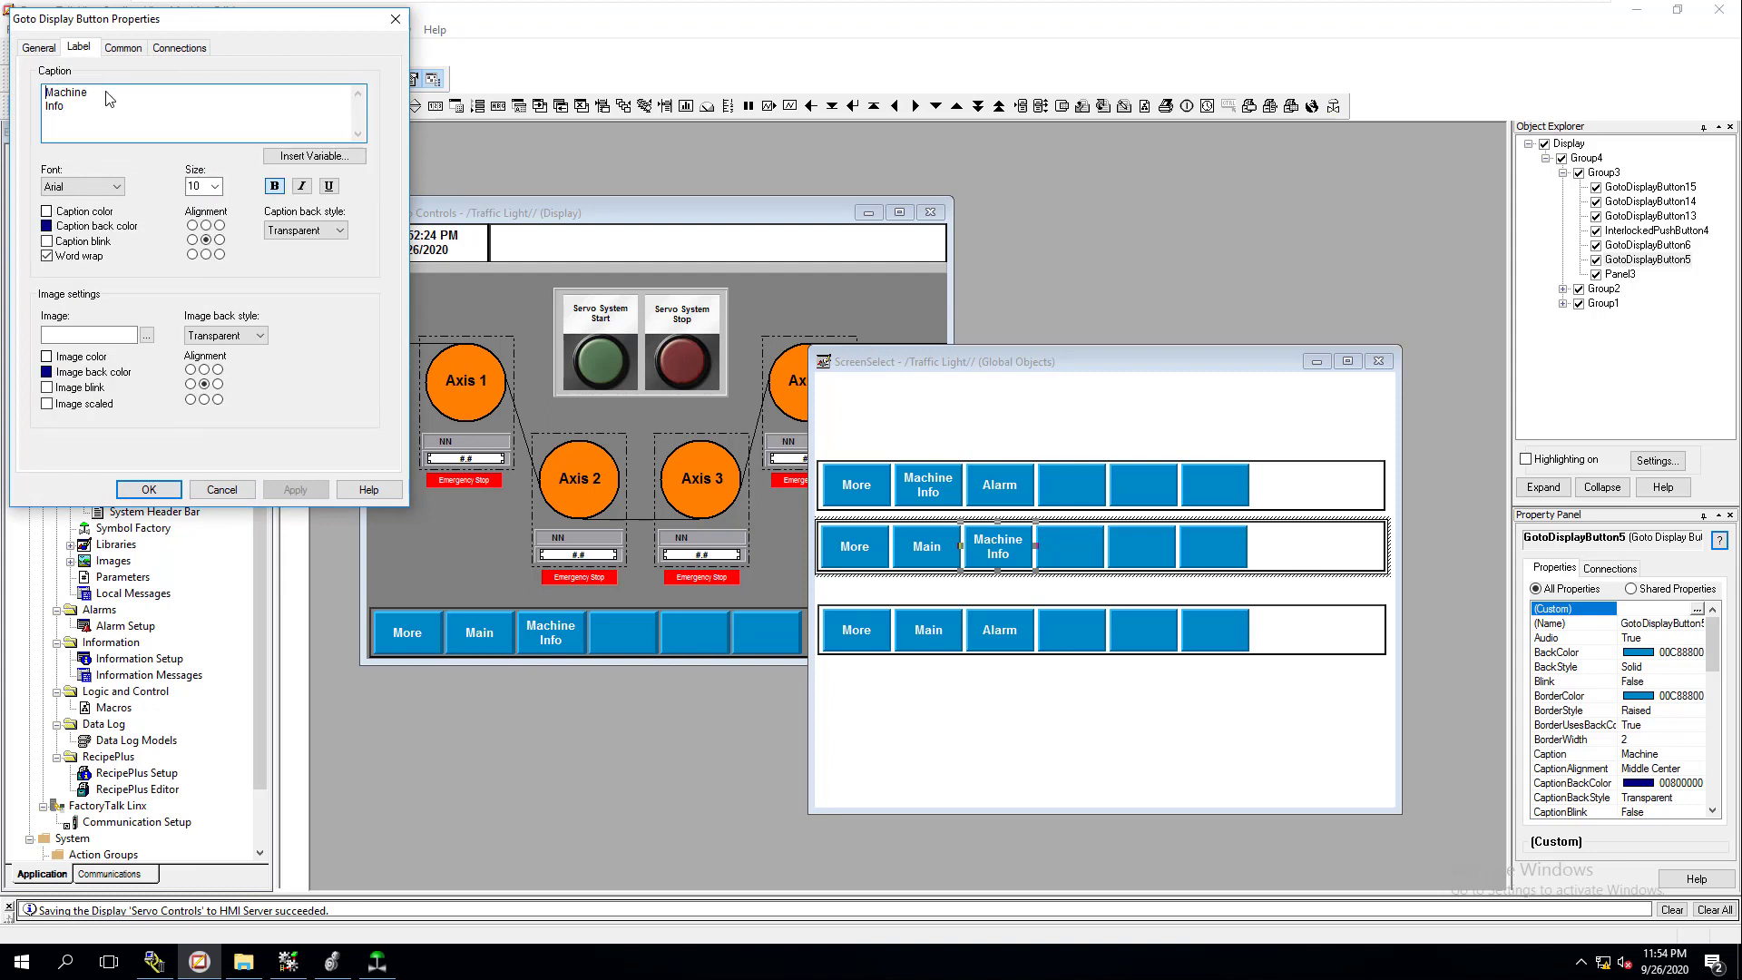
drag(65, 108, 40, 95)
text(Traffic Light)
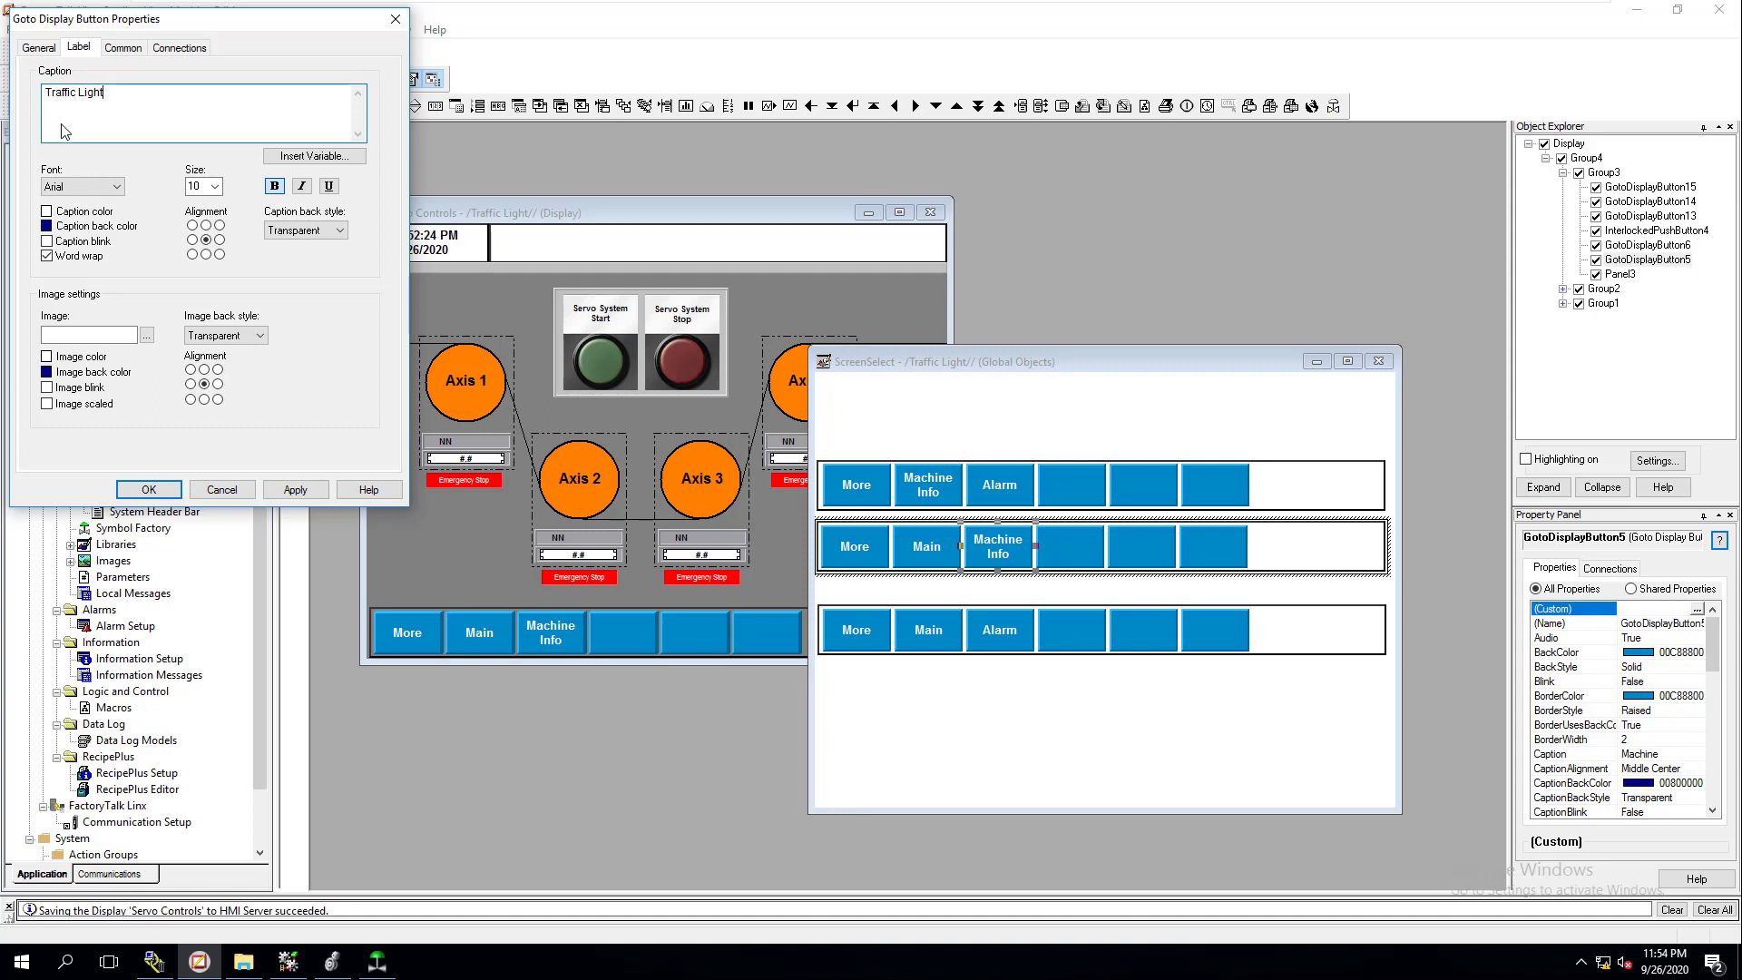
click(79, 93)
key(Return)
click(296, 489)
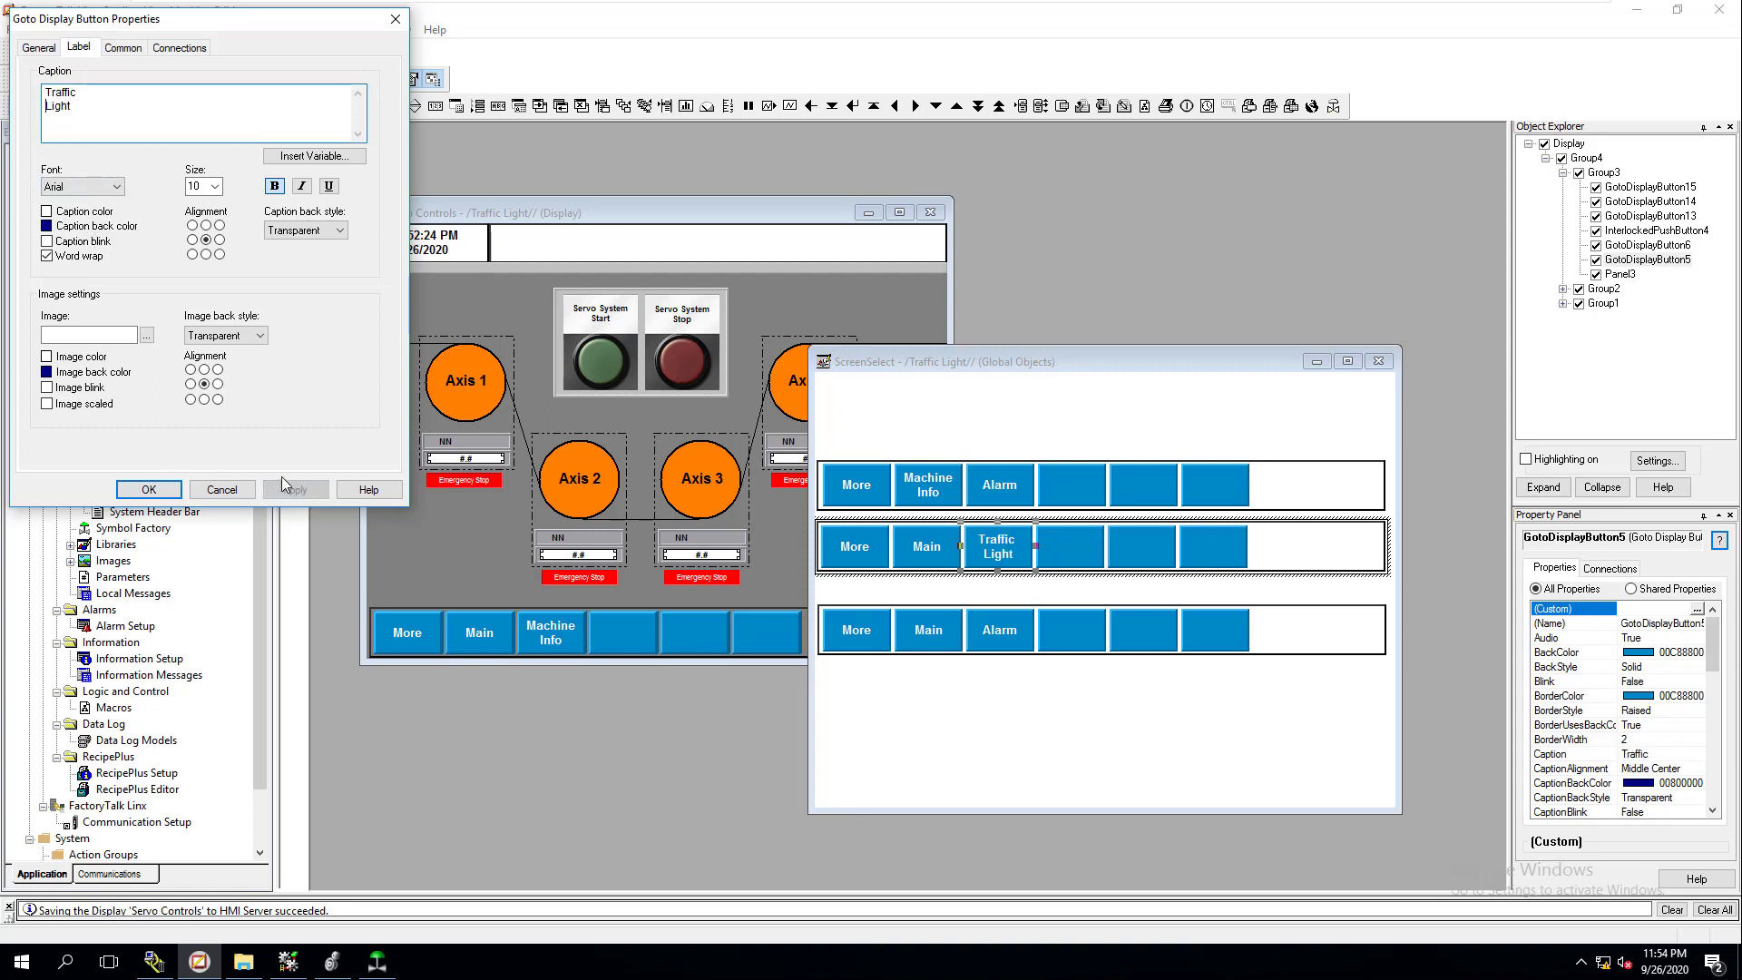
click(149, 489)
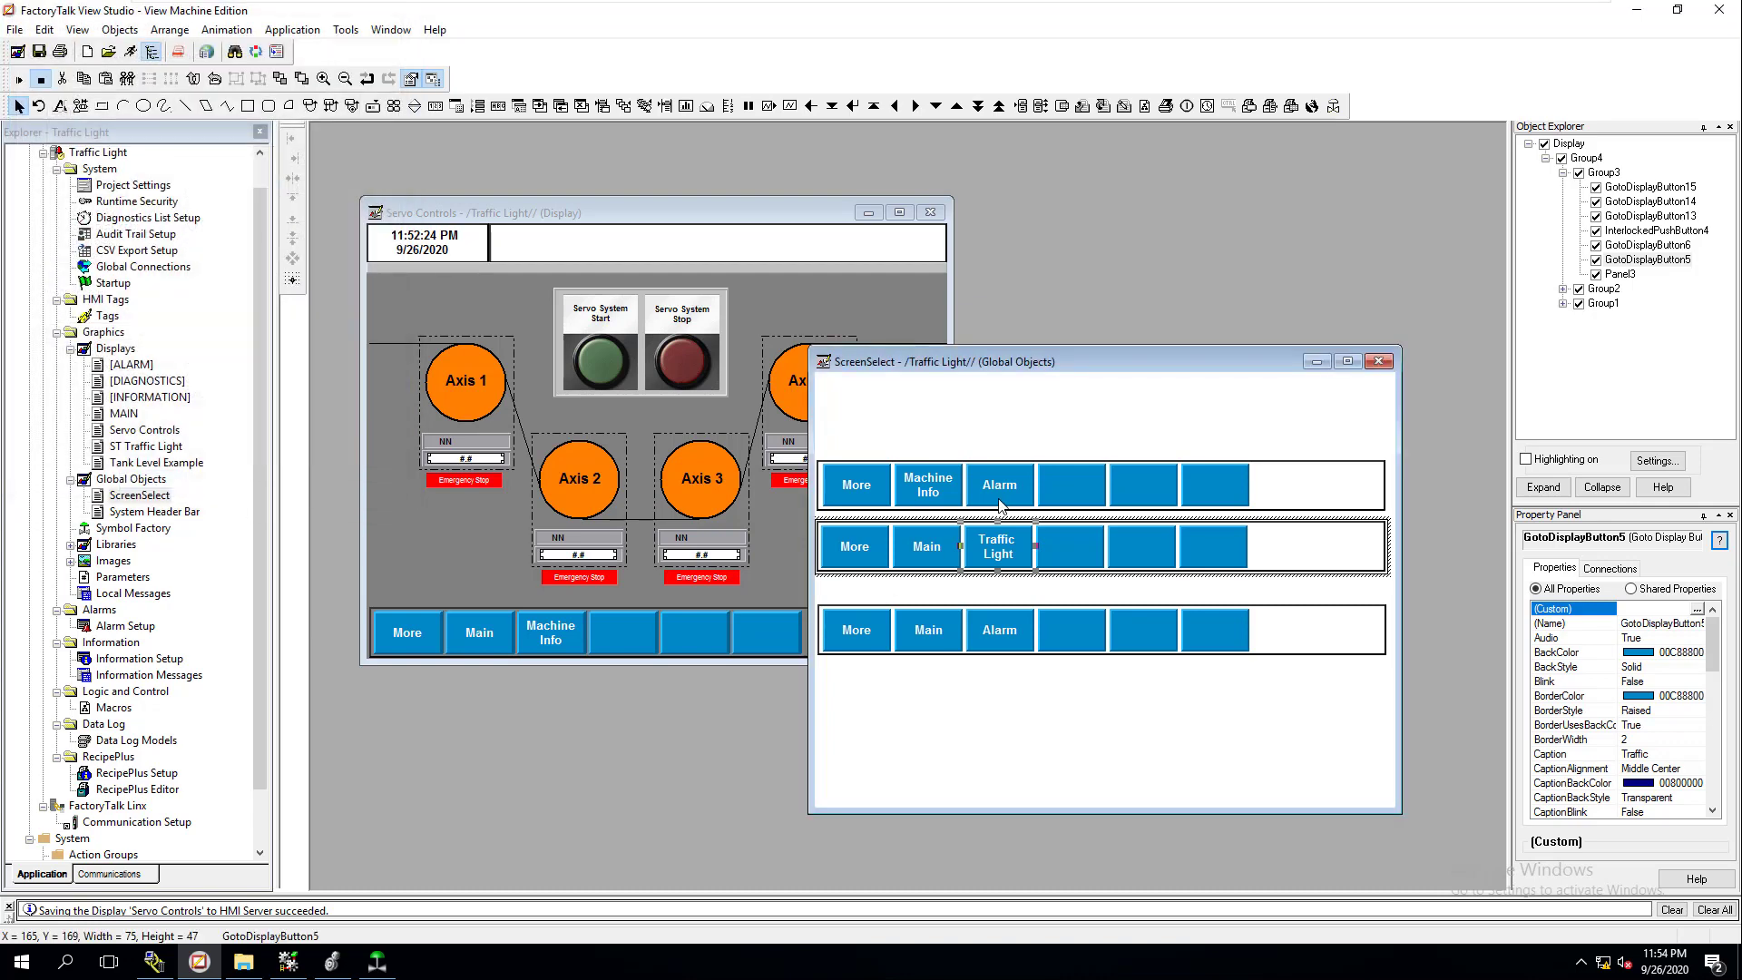
- Check the visibility animation expression of the middle bar with Main and Traffic Light, leaving it unchanged
click(929, 598)
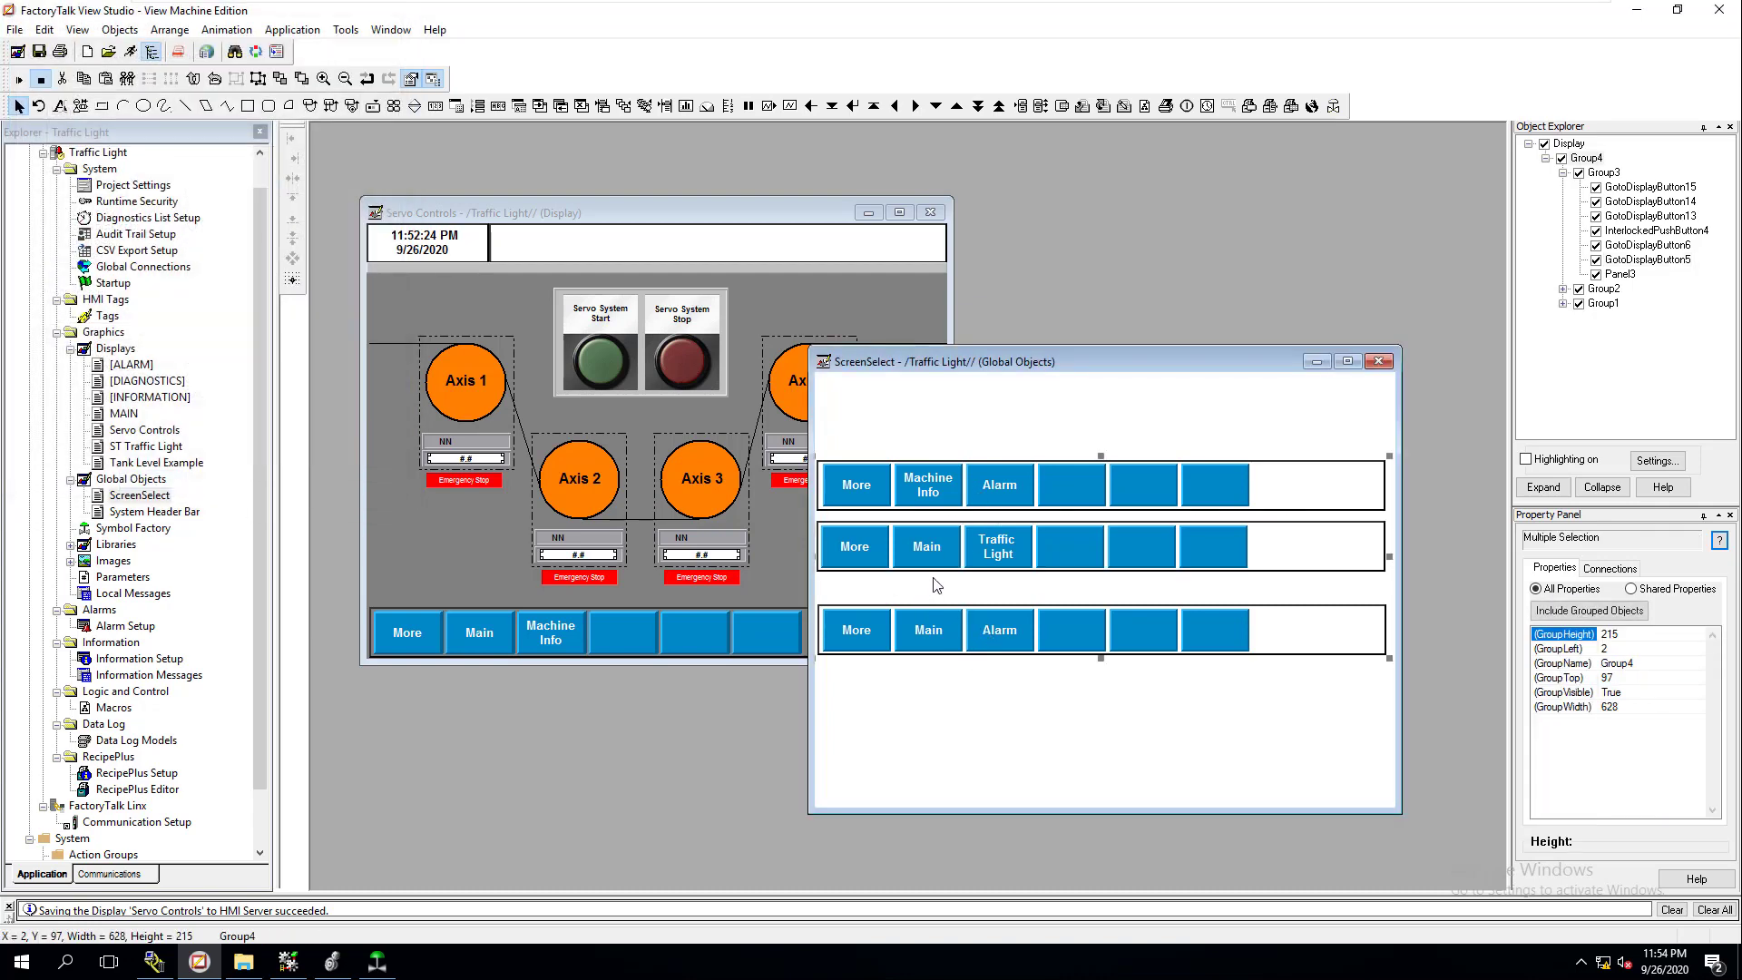
click(918, 539)
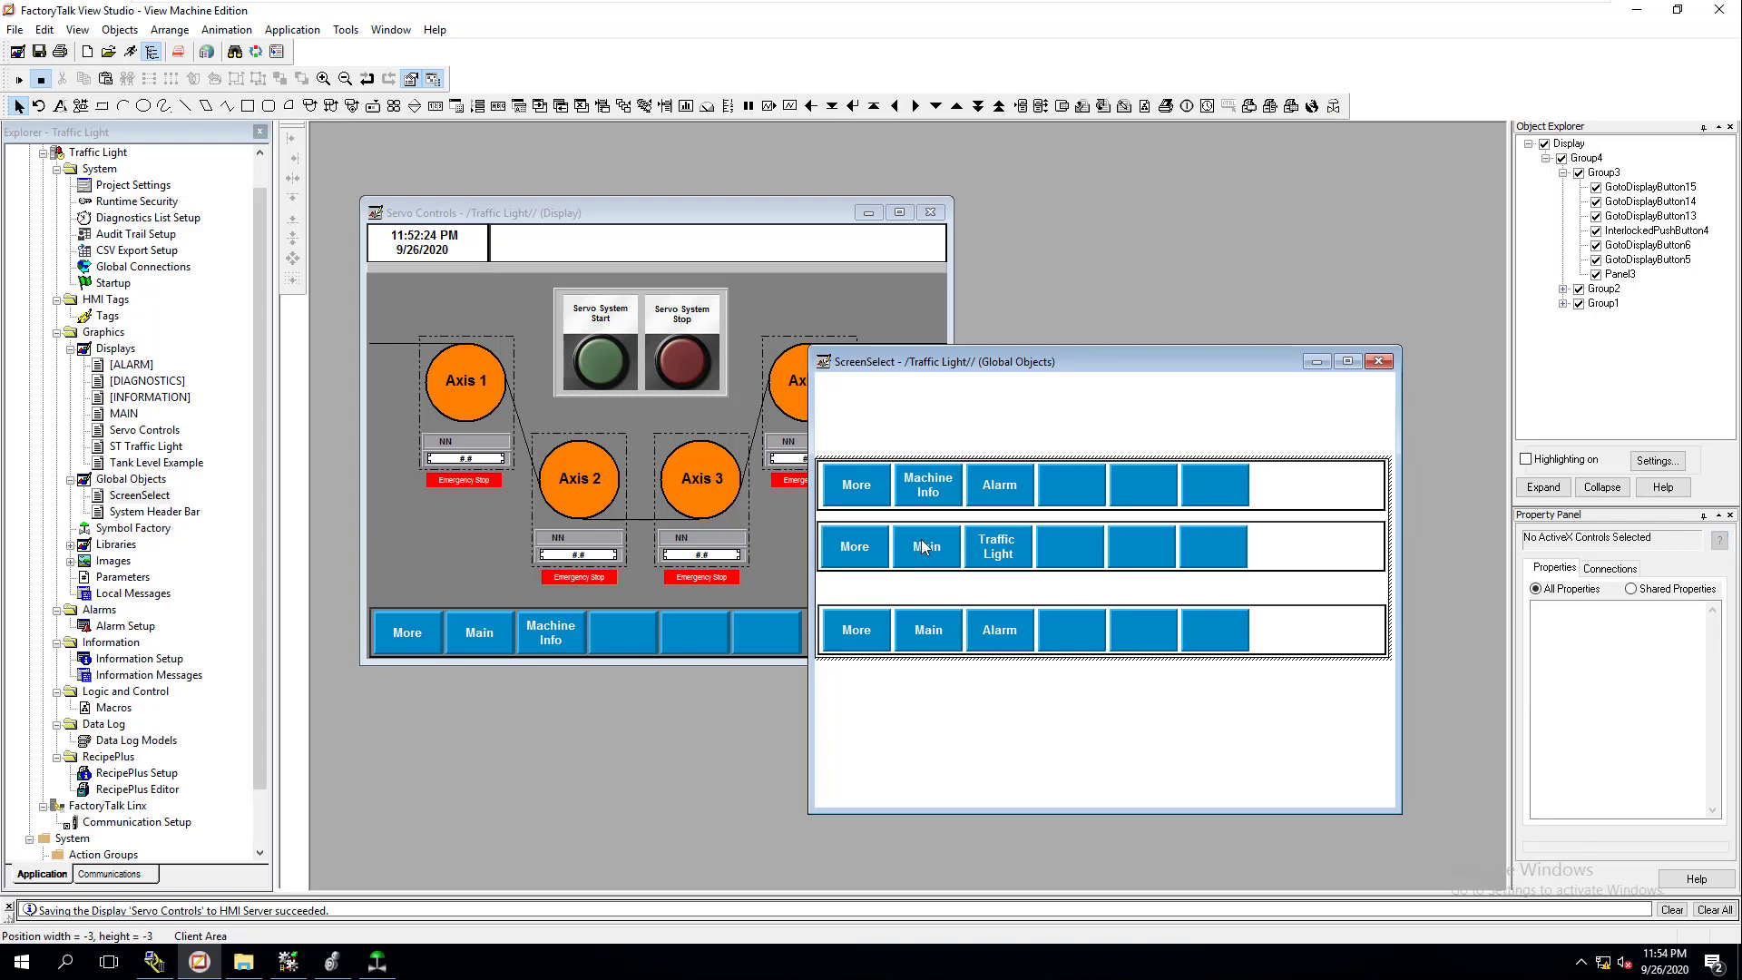
right_click(921, 538)
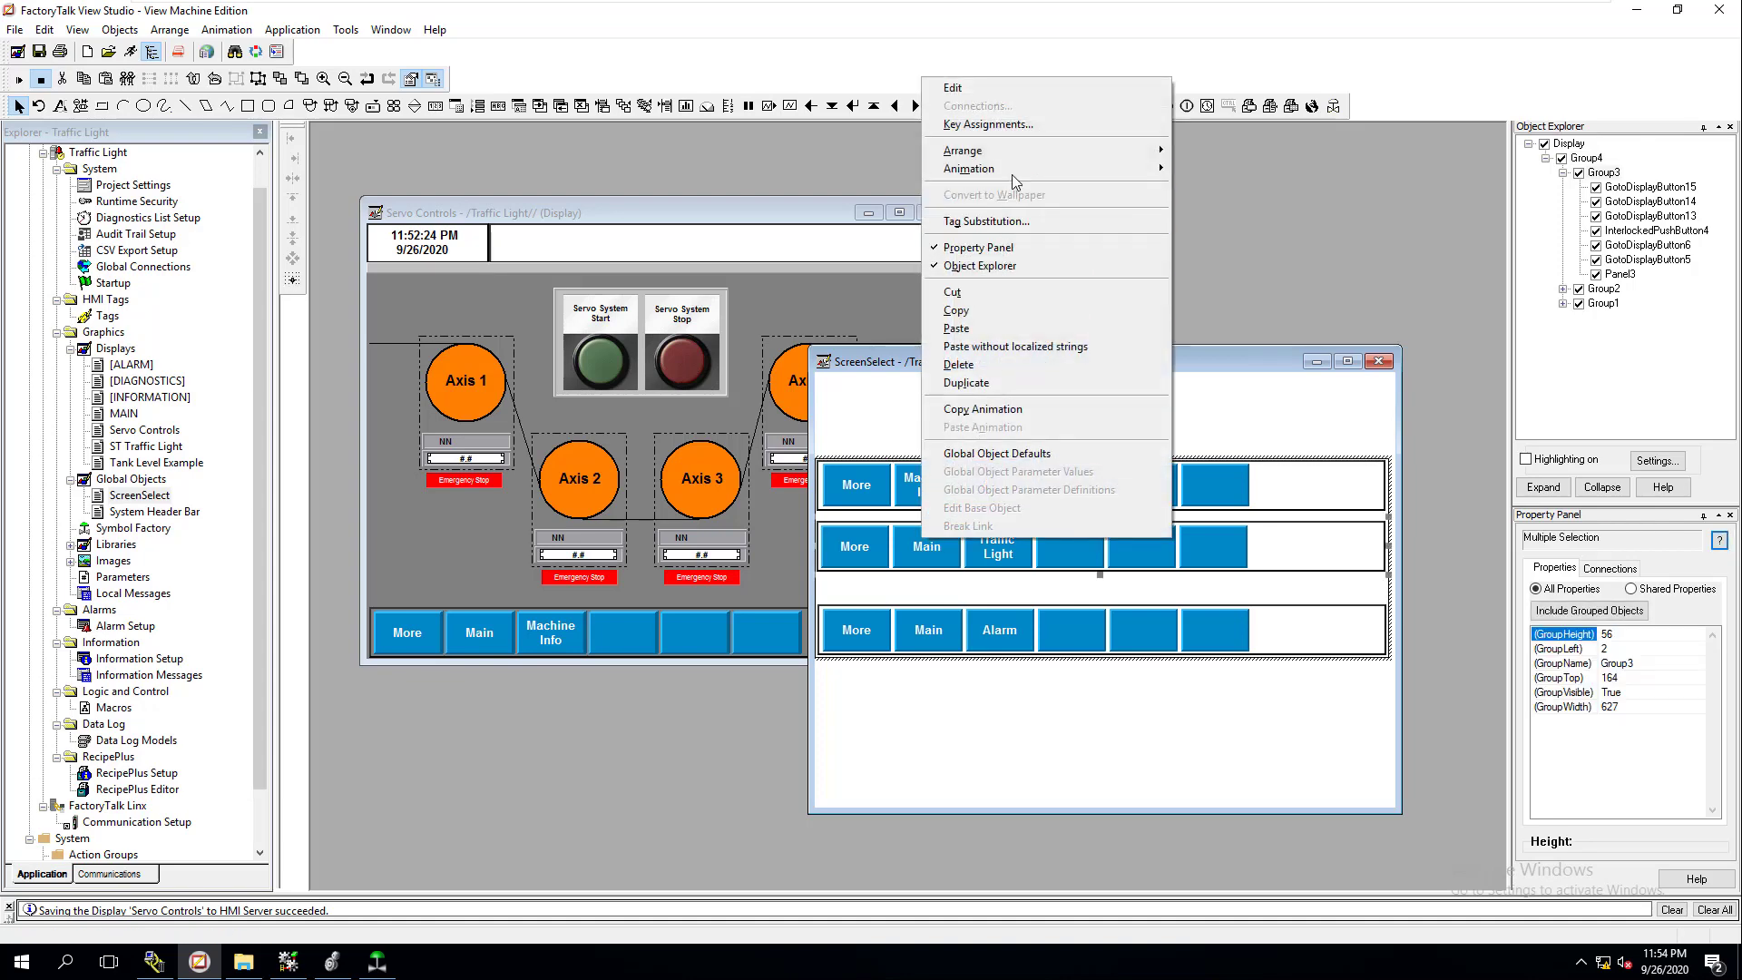
mouse_move(1016, 159)
click(1197, 159)
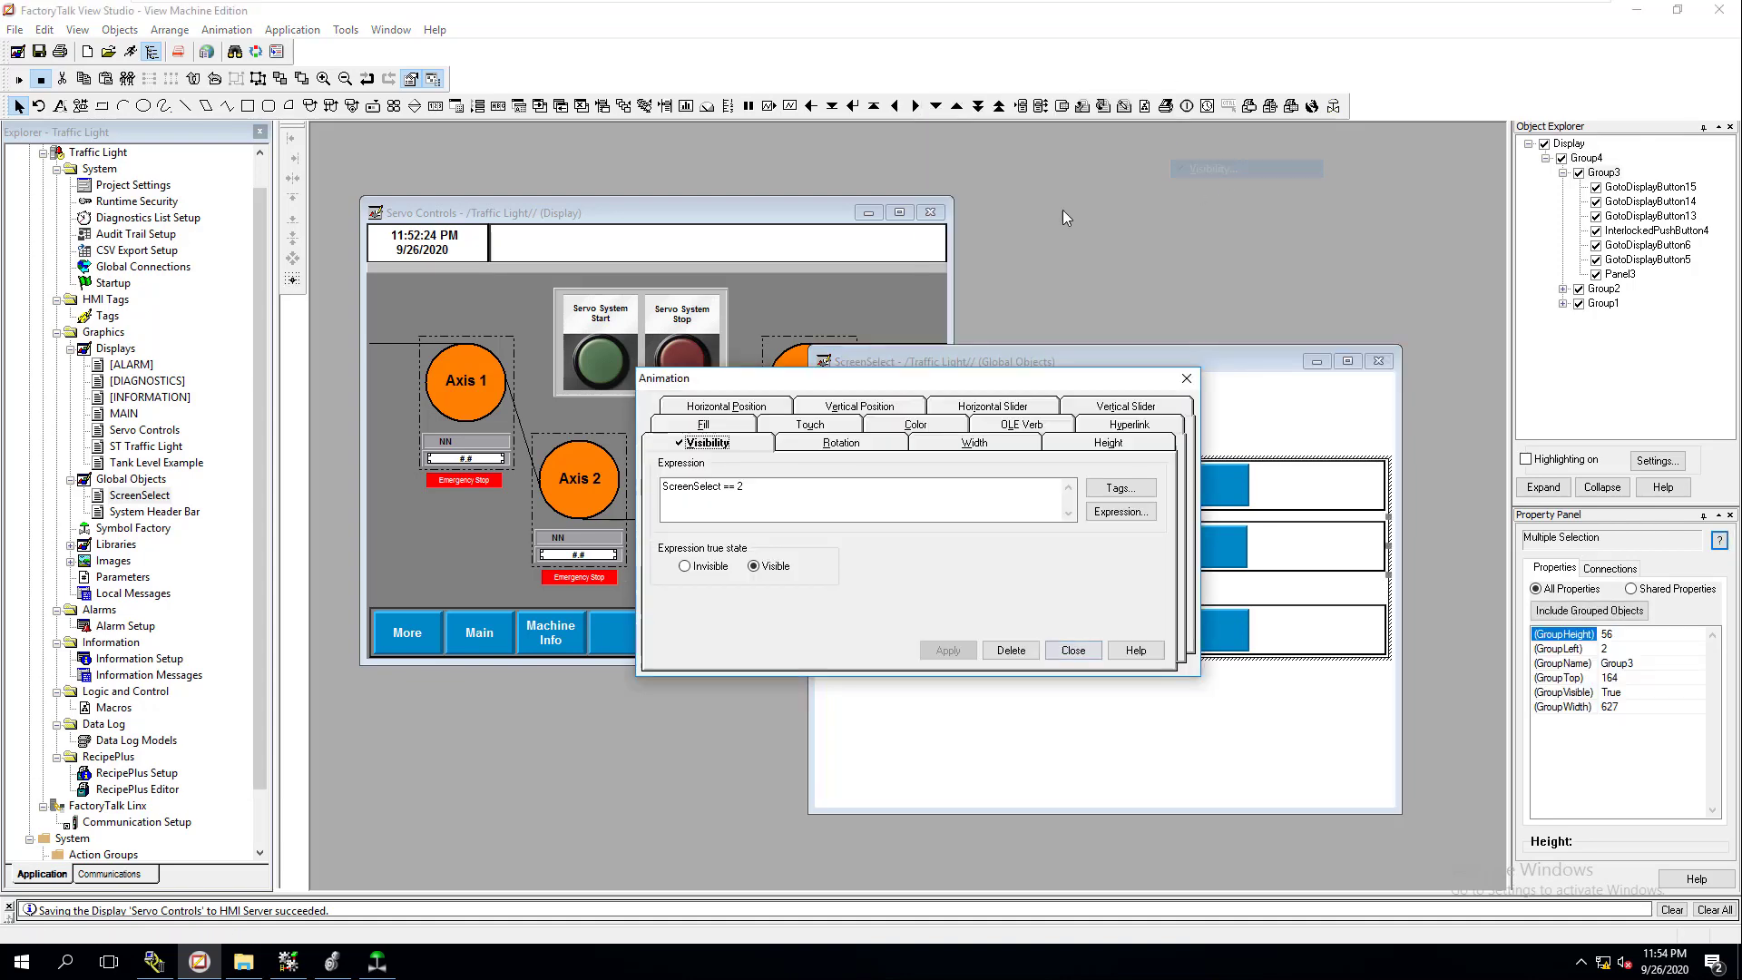
click(1072, 650)
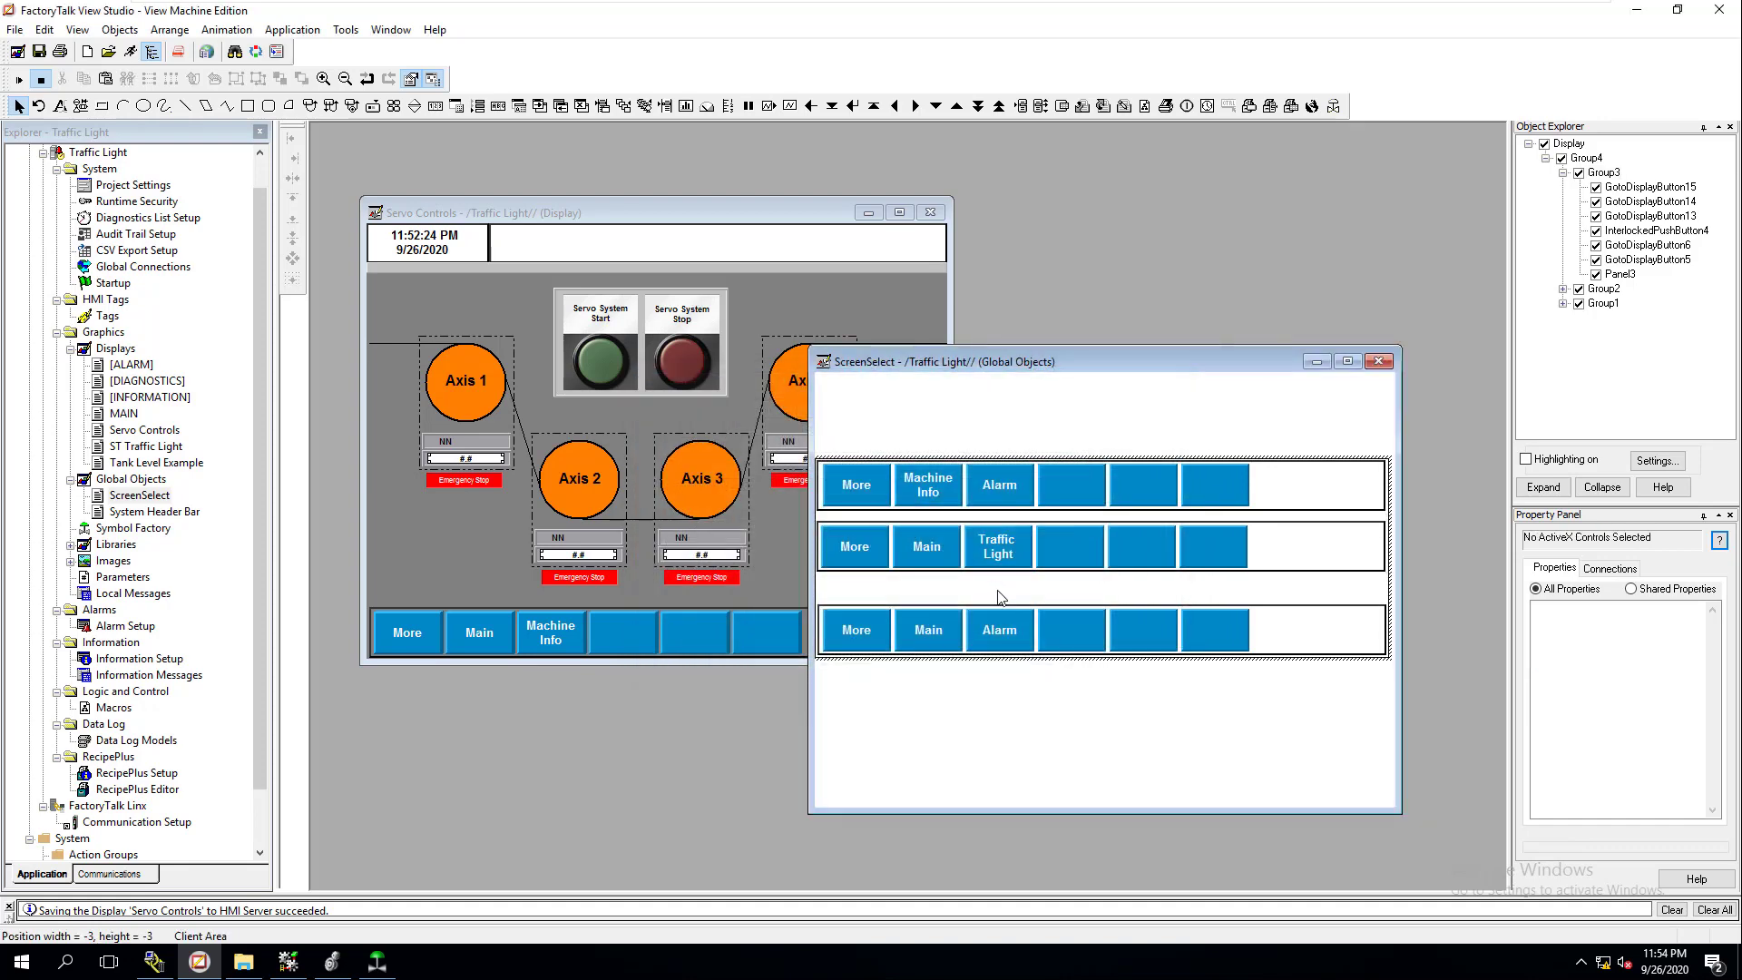
click(935, 630)
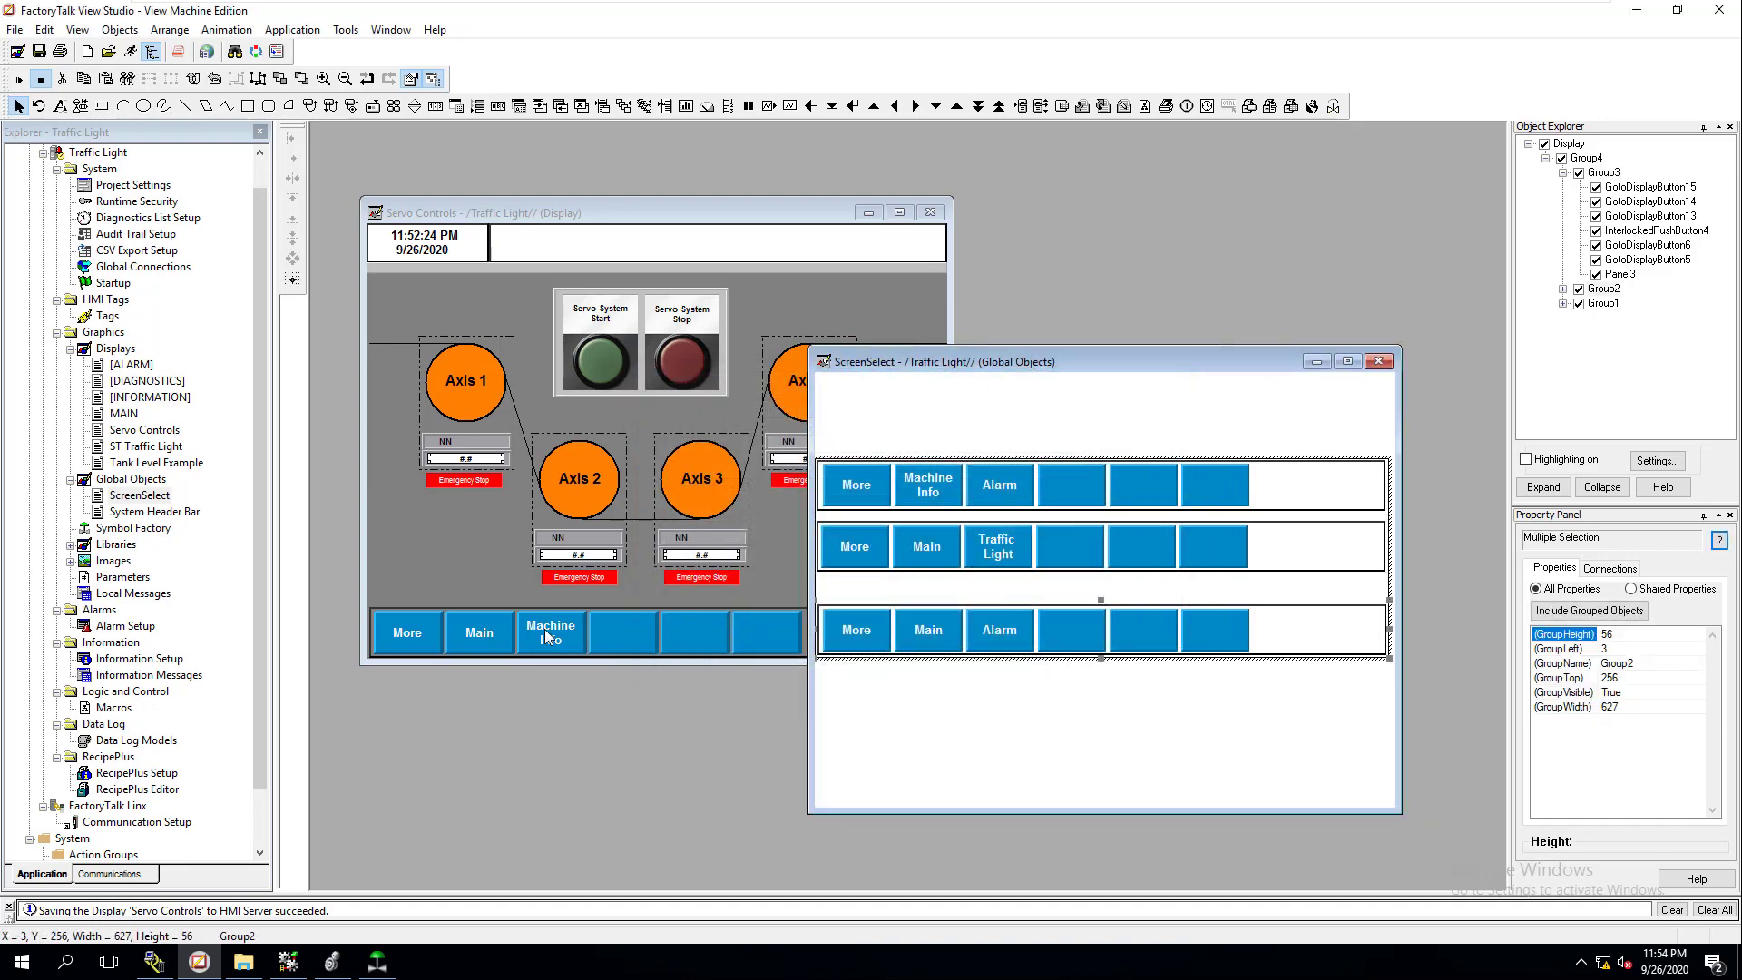
click(937, 635)
right_click(937, 635)
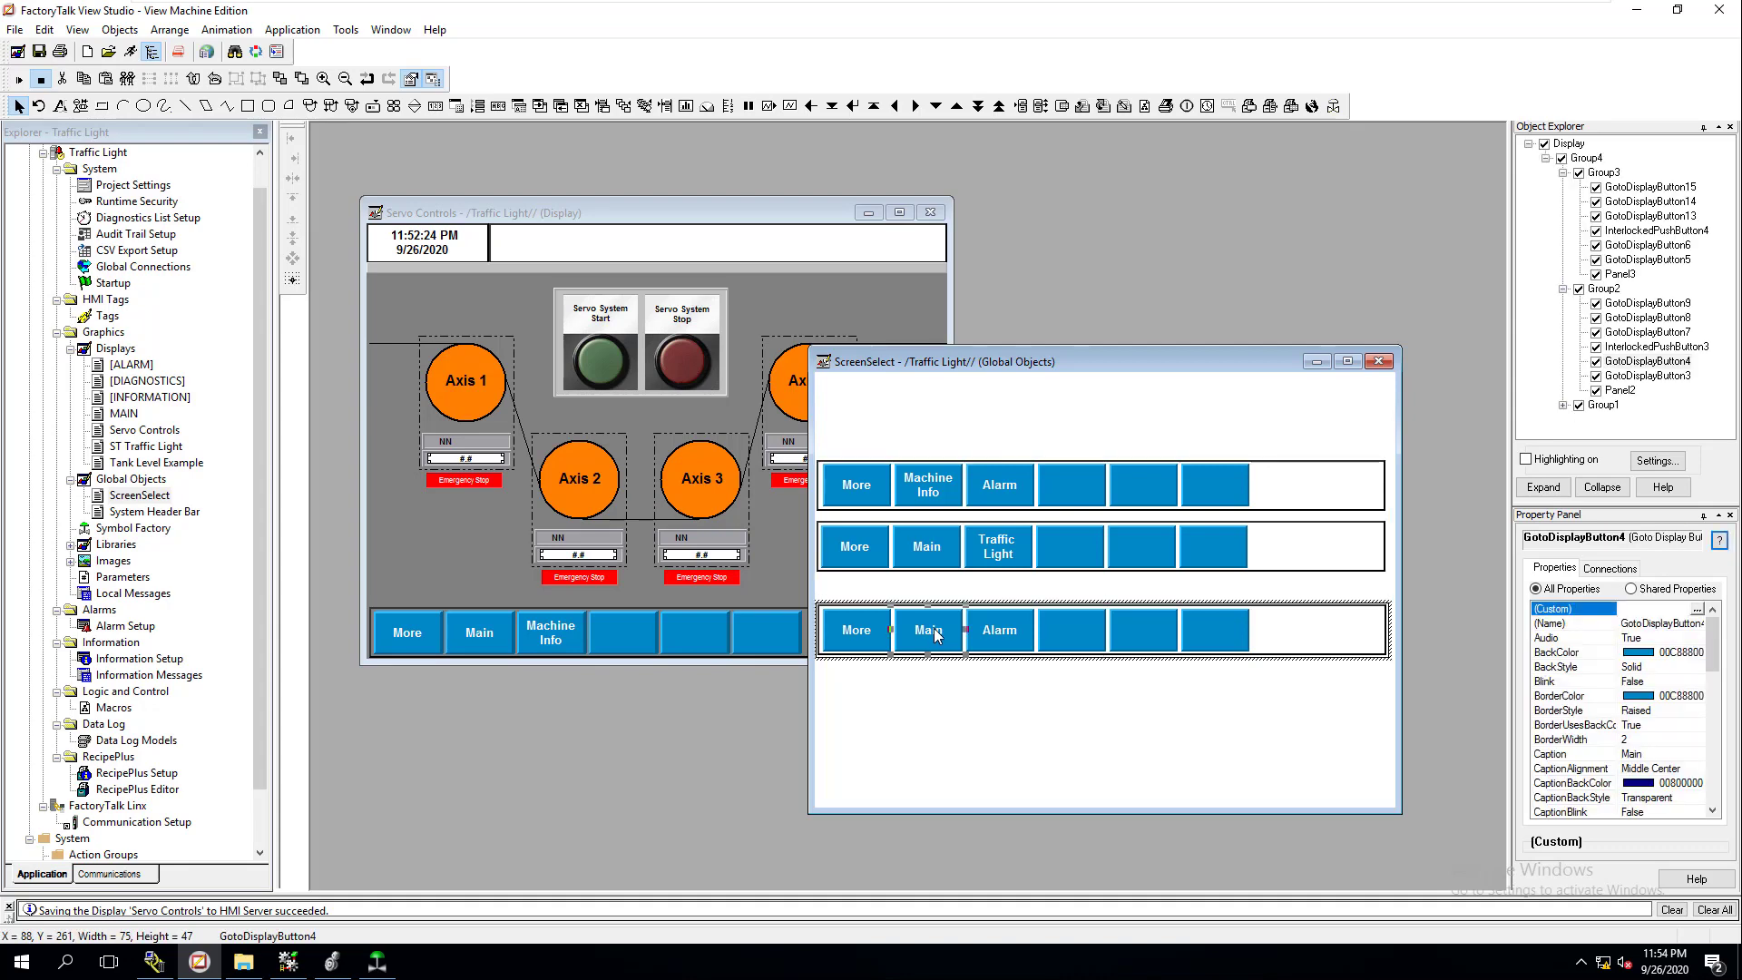
click(925, 687)
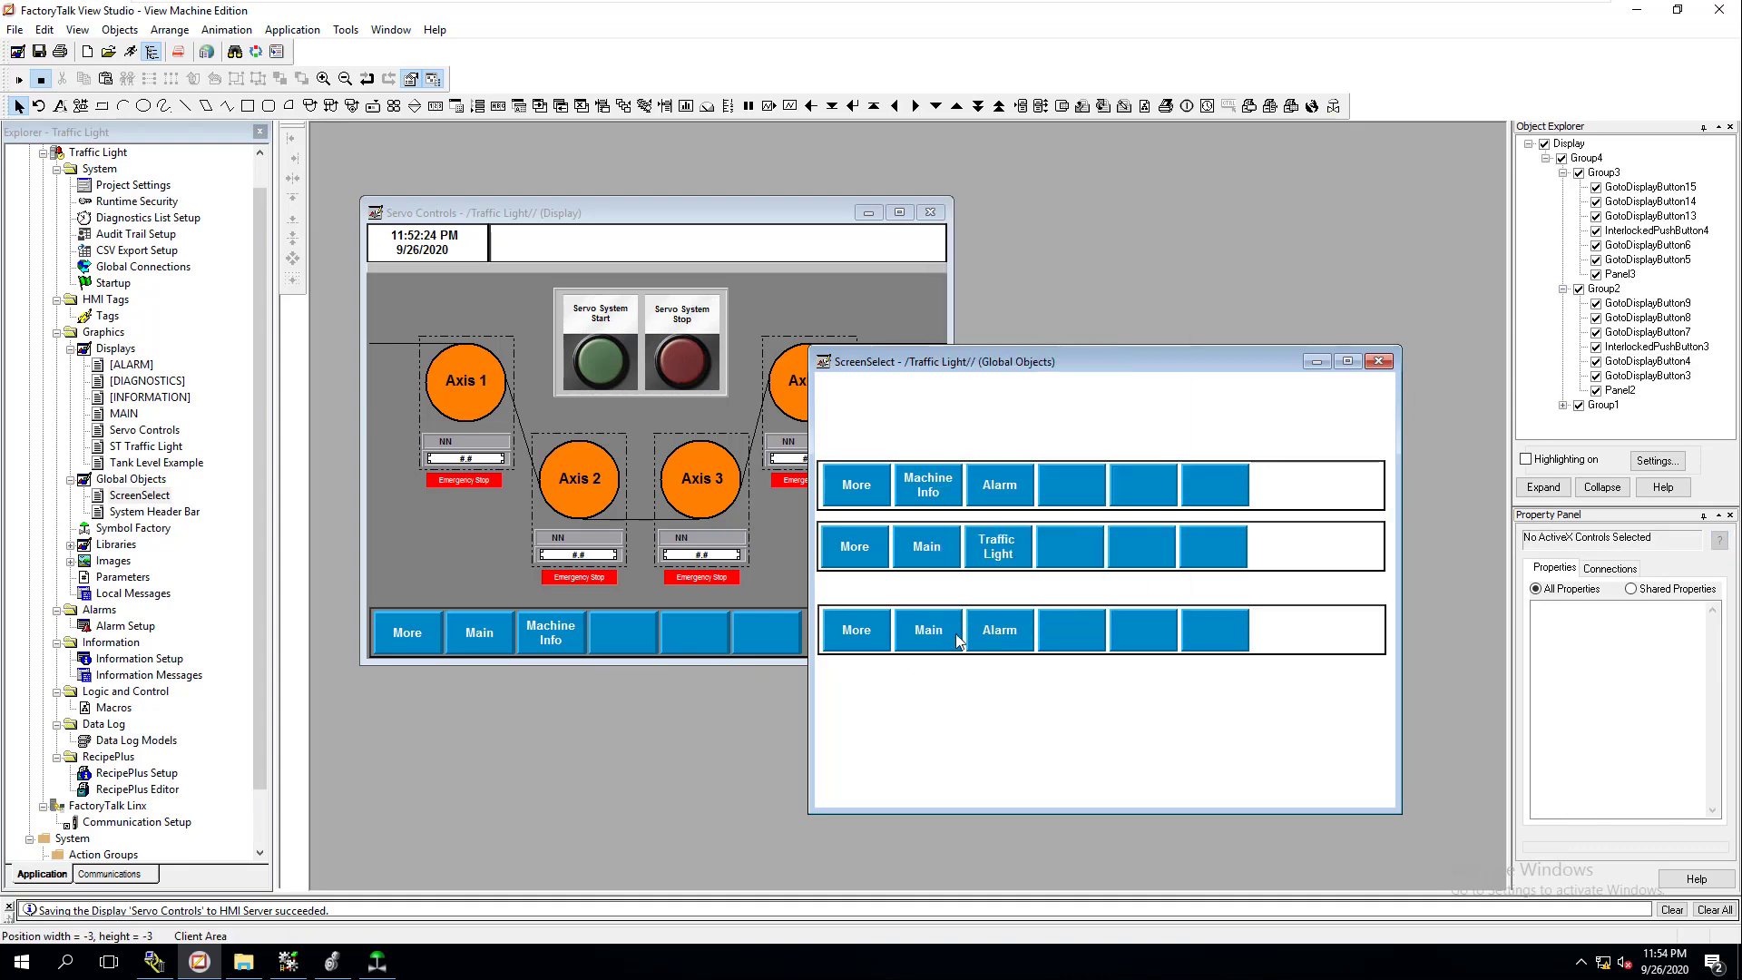
- Set the target display of the lowest bar's Alarm button to Servo Controls and apply it
click(994, 634)
click(998, 633)
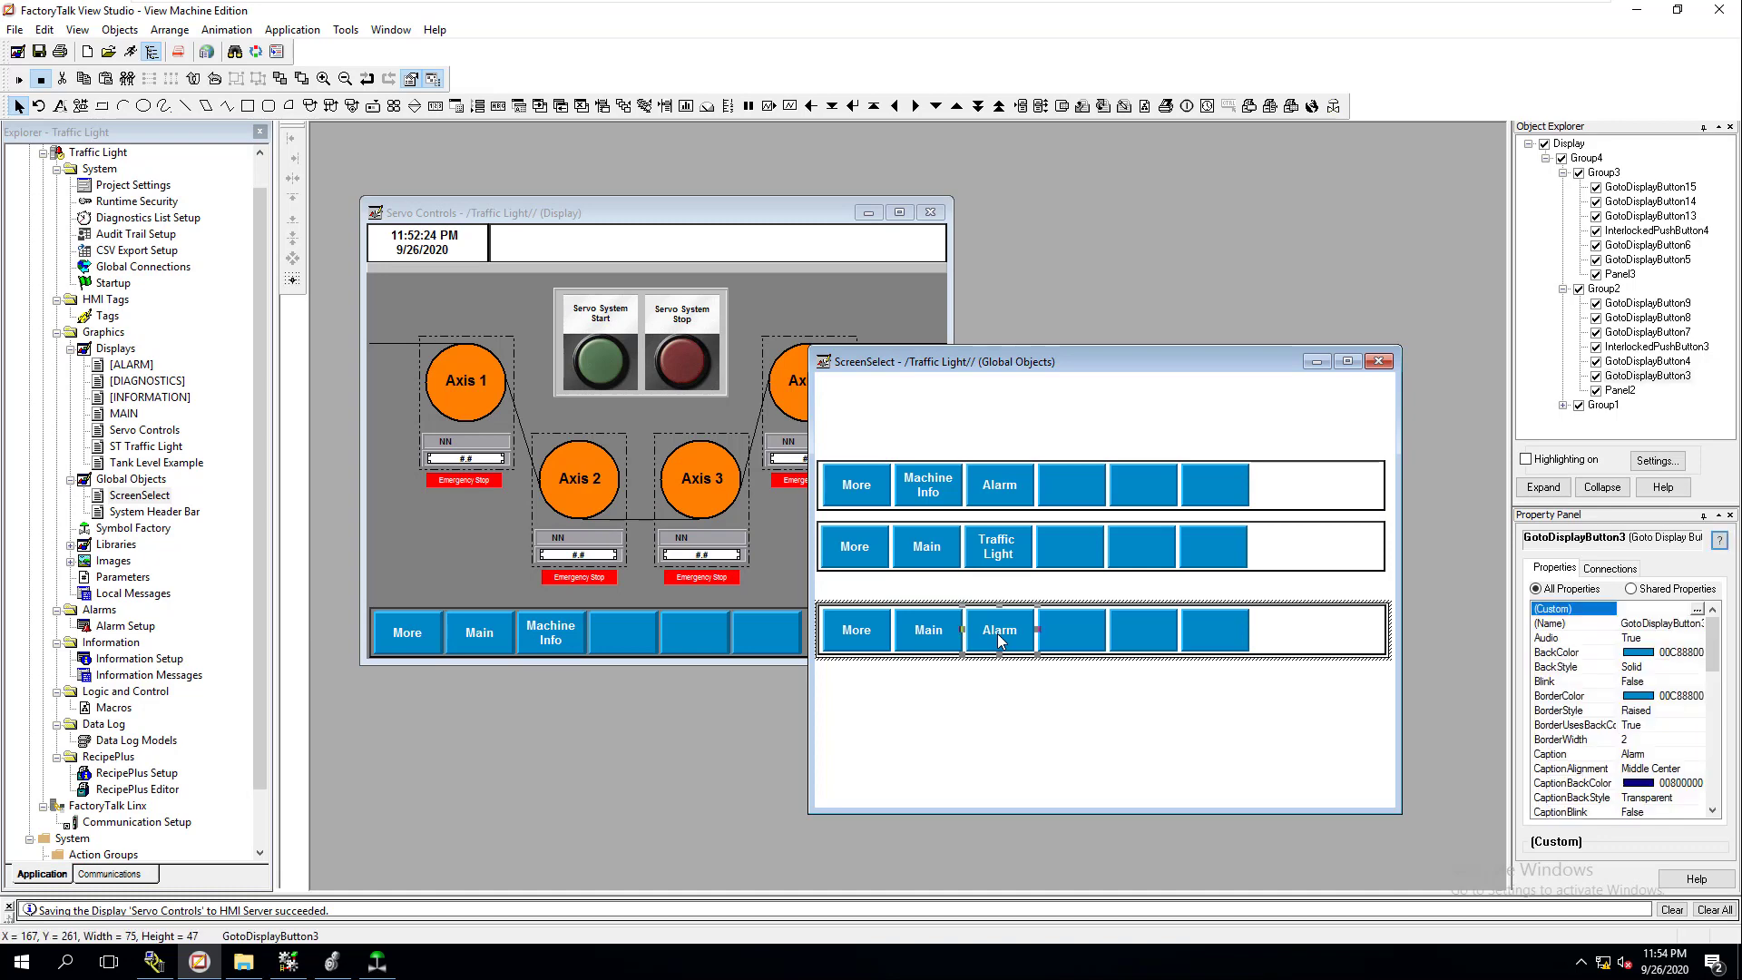
double_click(1000, 641)
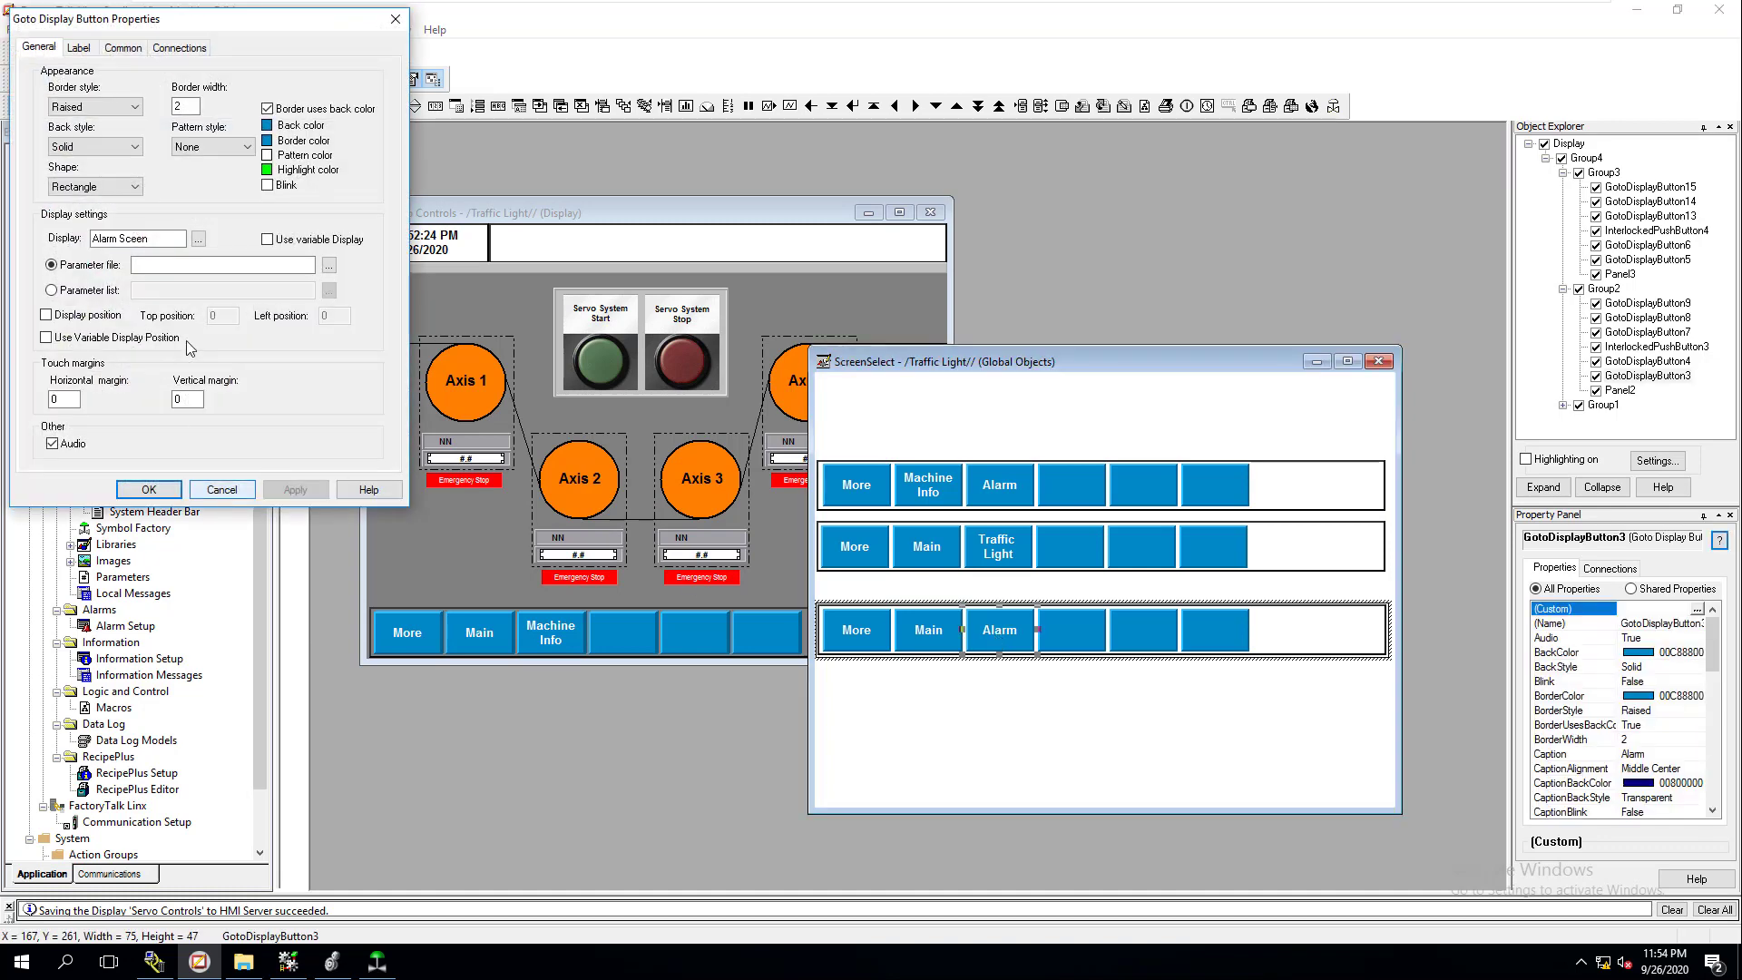
click(197, 238)
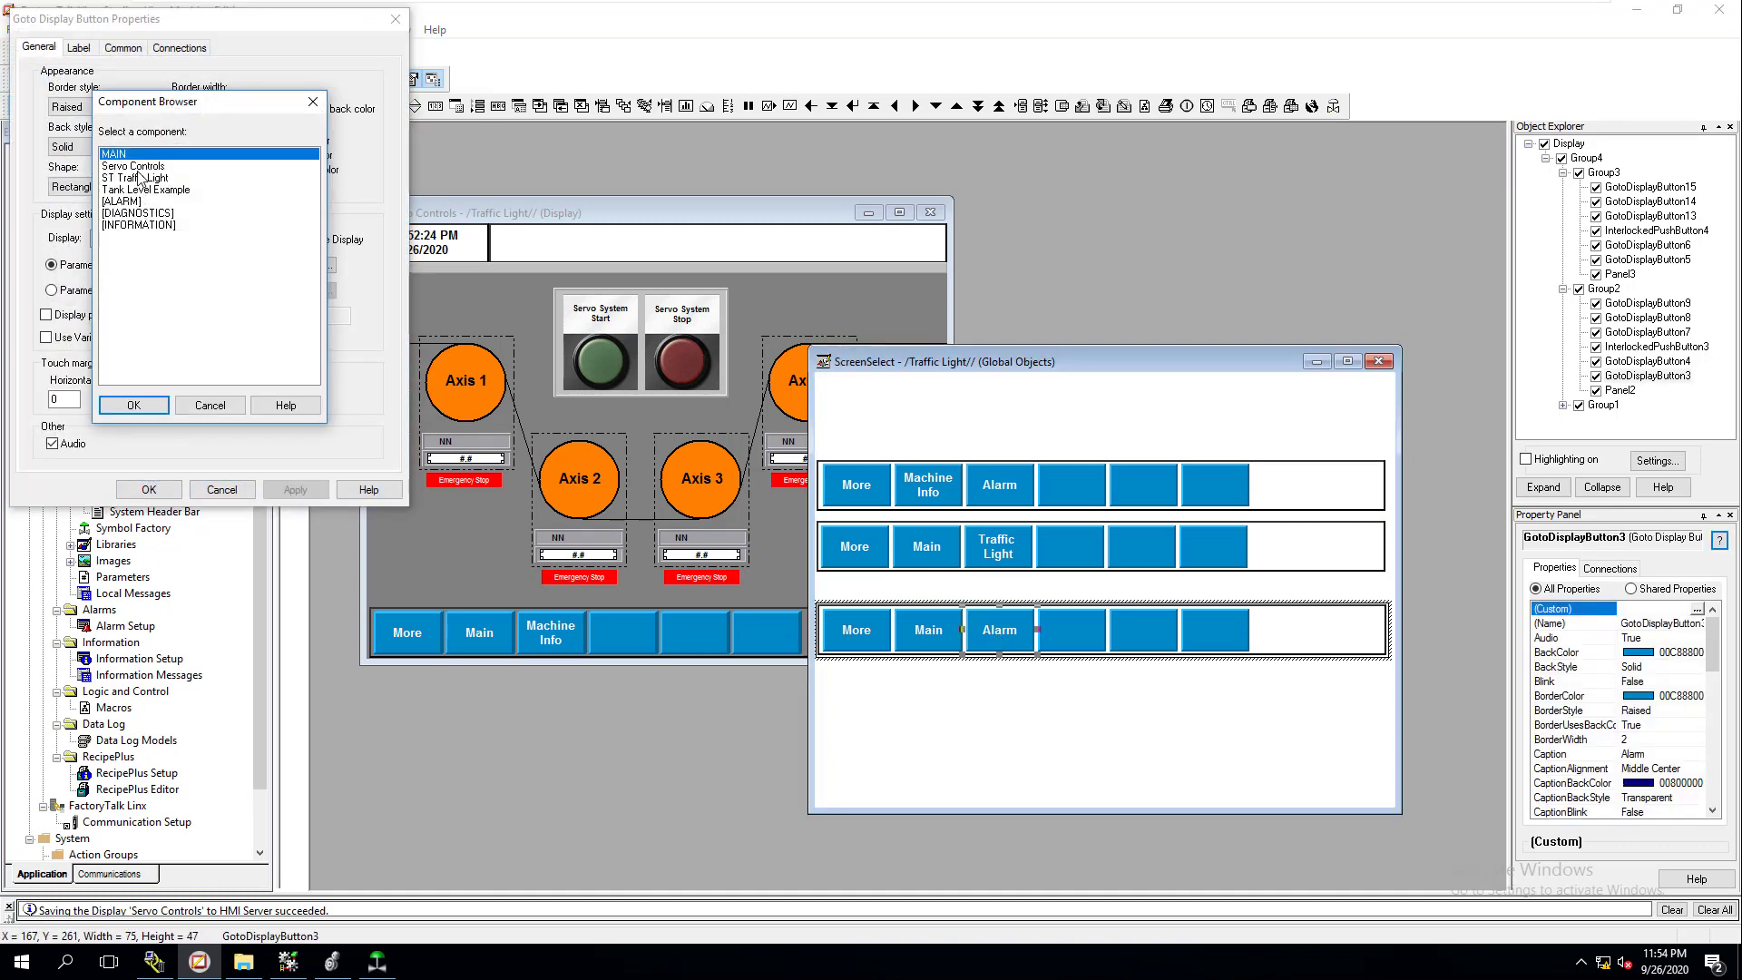
click(133, 166)
click(133, 404)
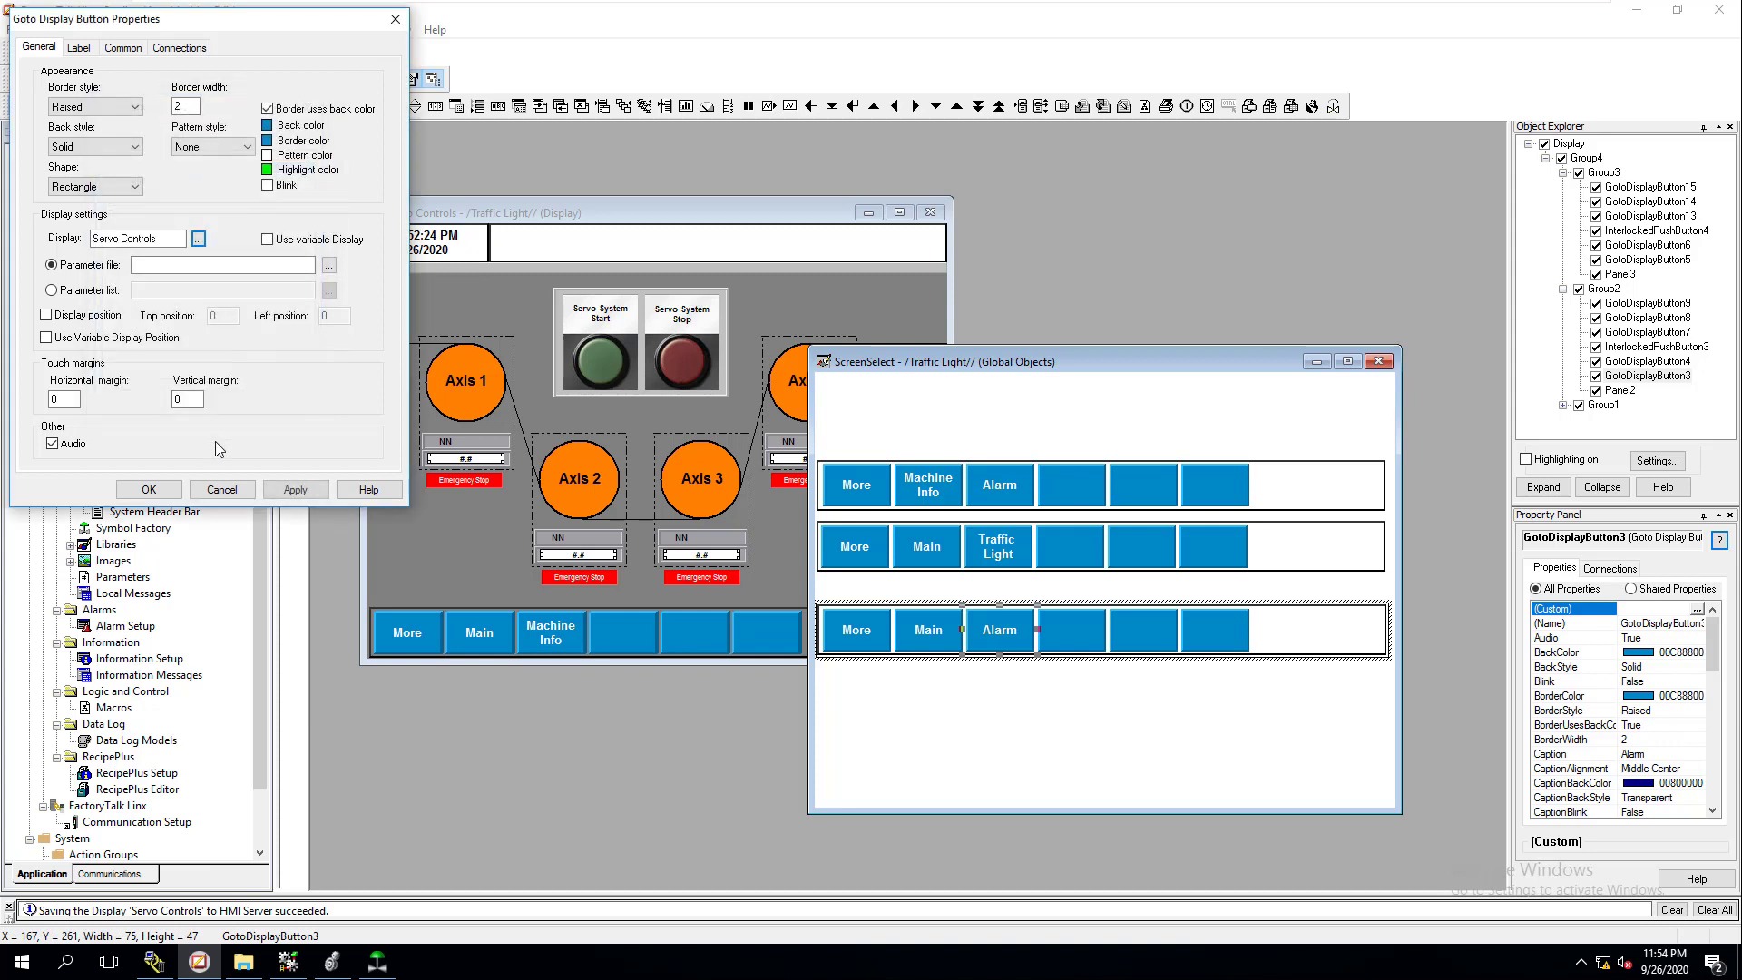
click(288, 491)
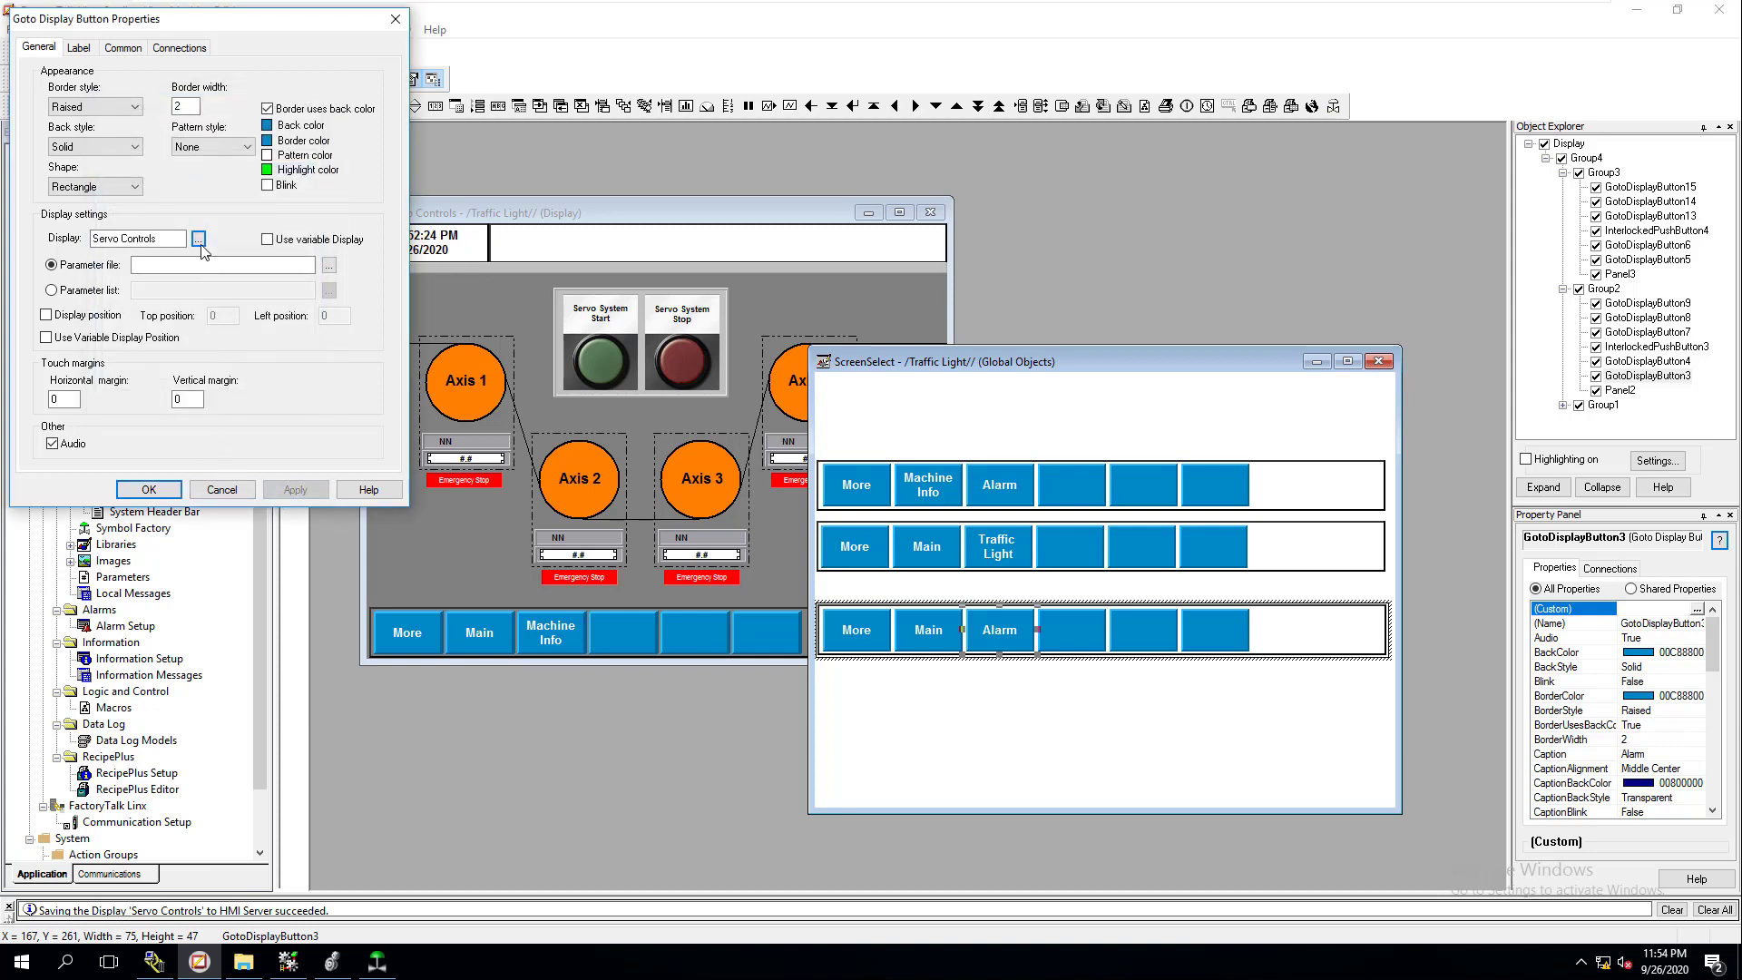
- Change the caption of the lowest bar's Alarm button to "Servo Controls" on two lines and apply it
click(79, 48)
double_click(44, 94)
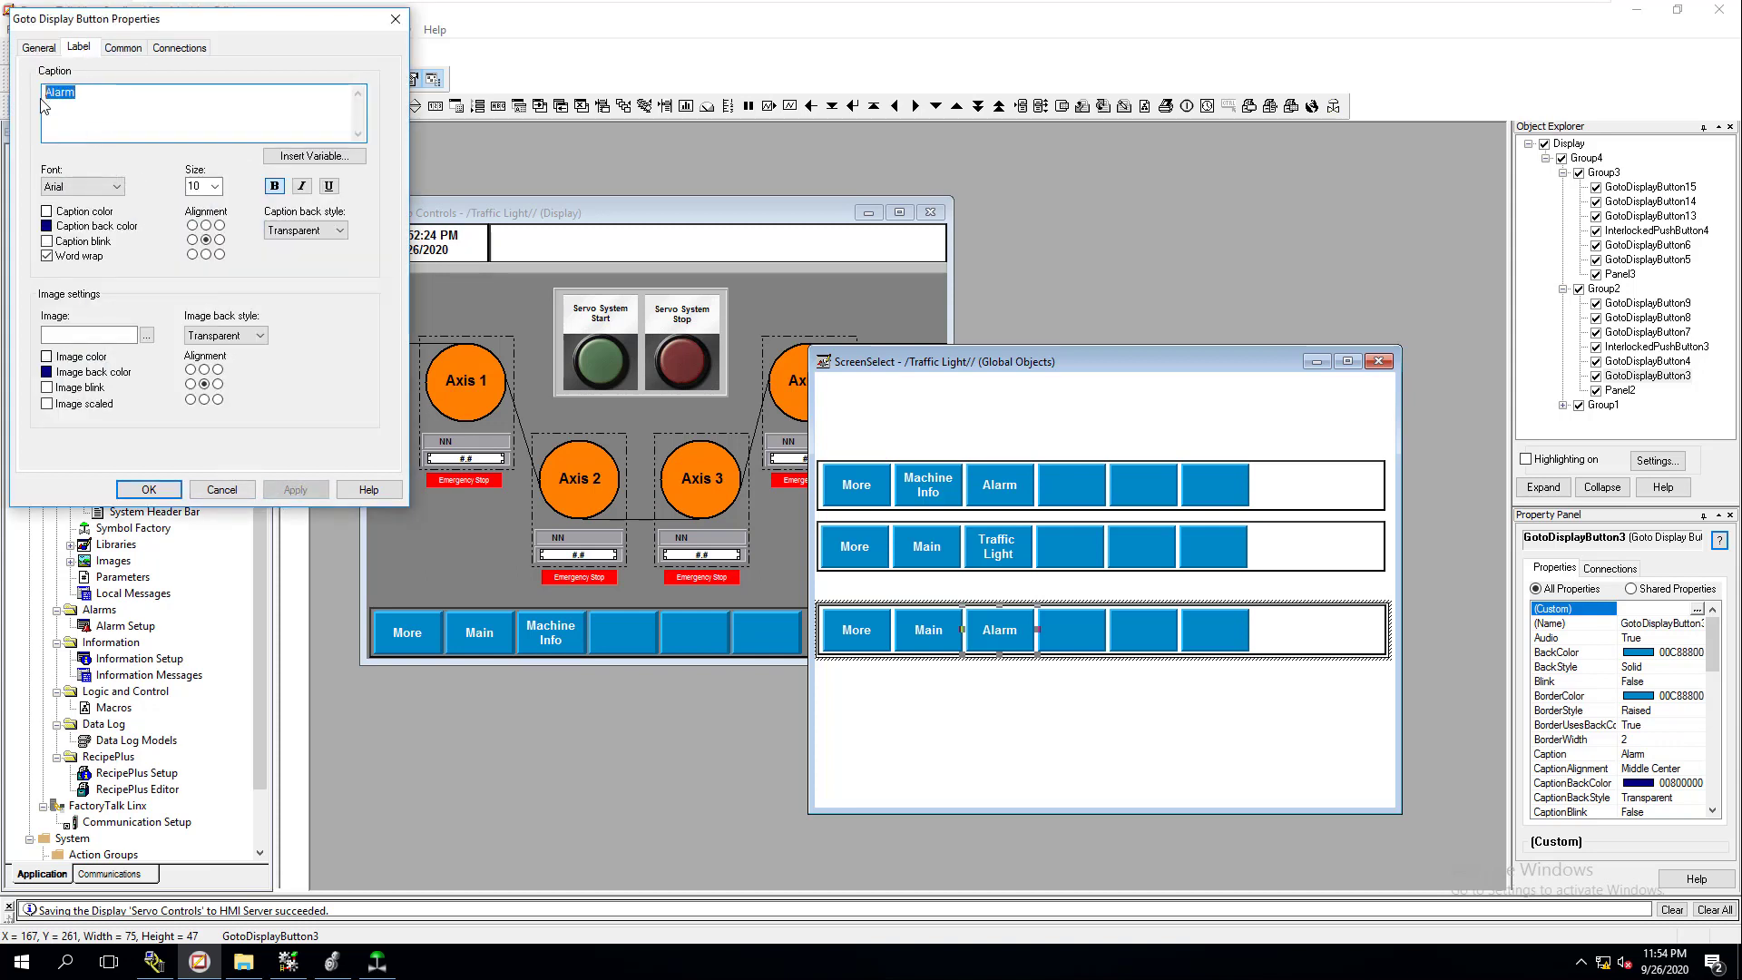
text(Ser)
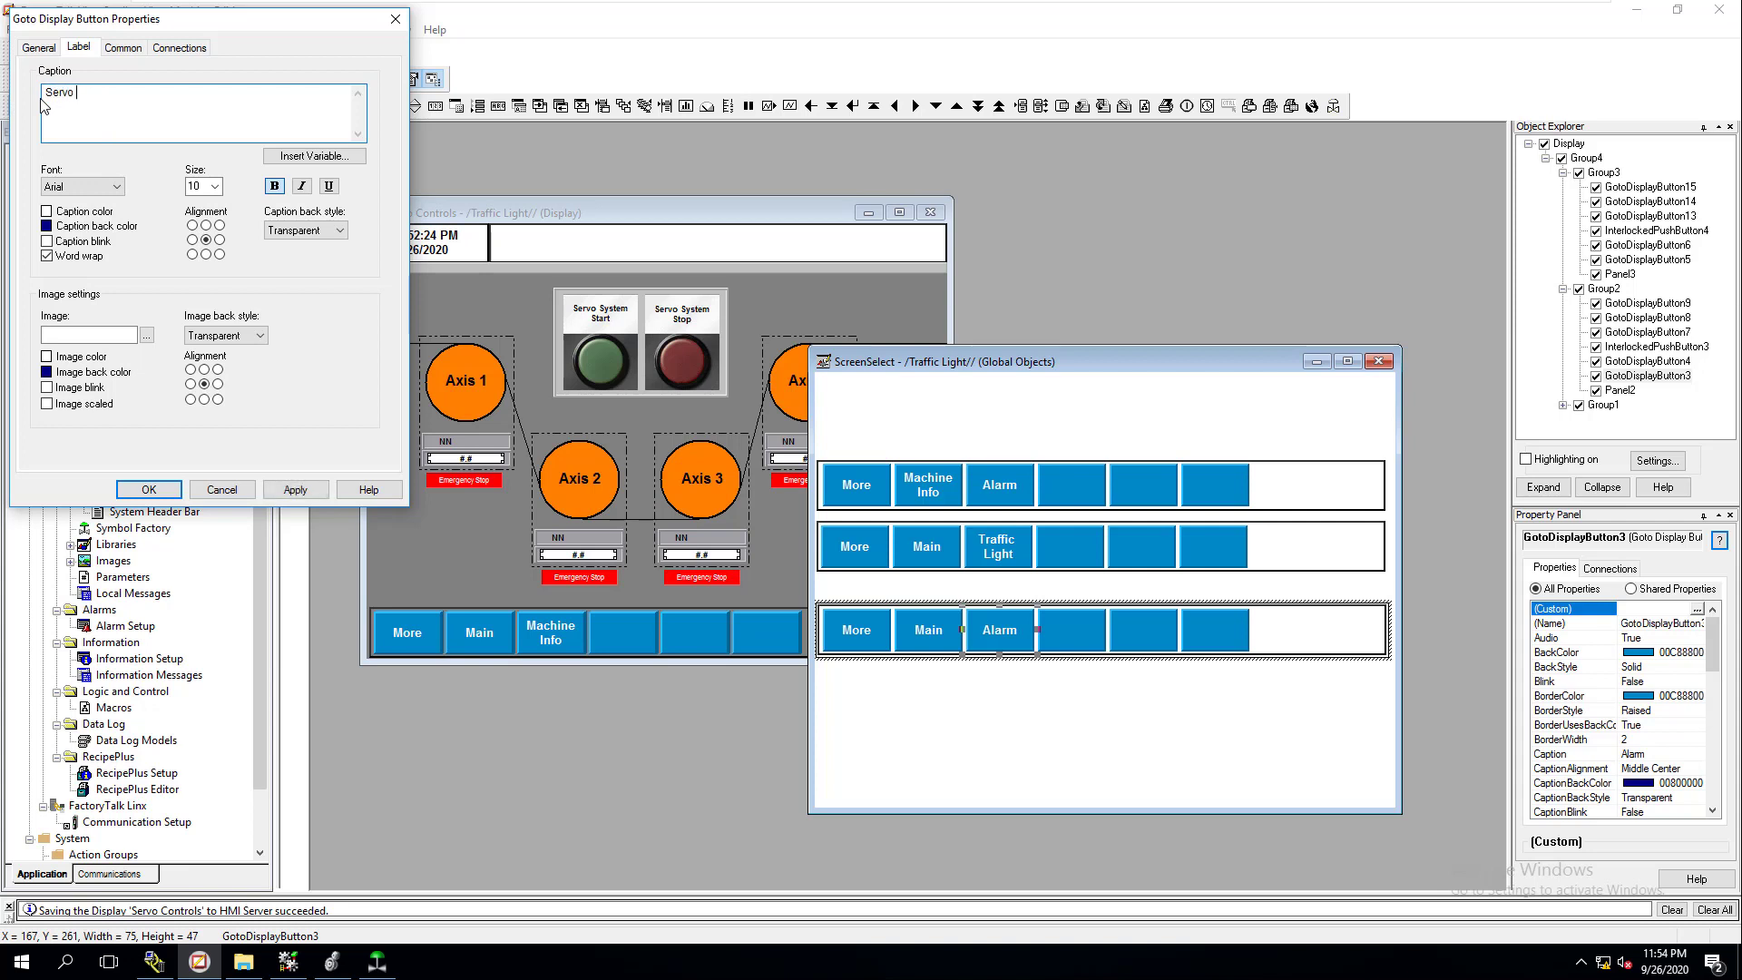
text(vo)
key(Return)
text(Controls)
click(283, 489)
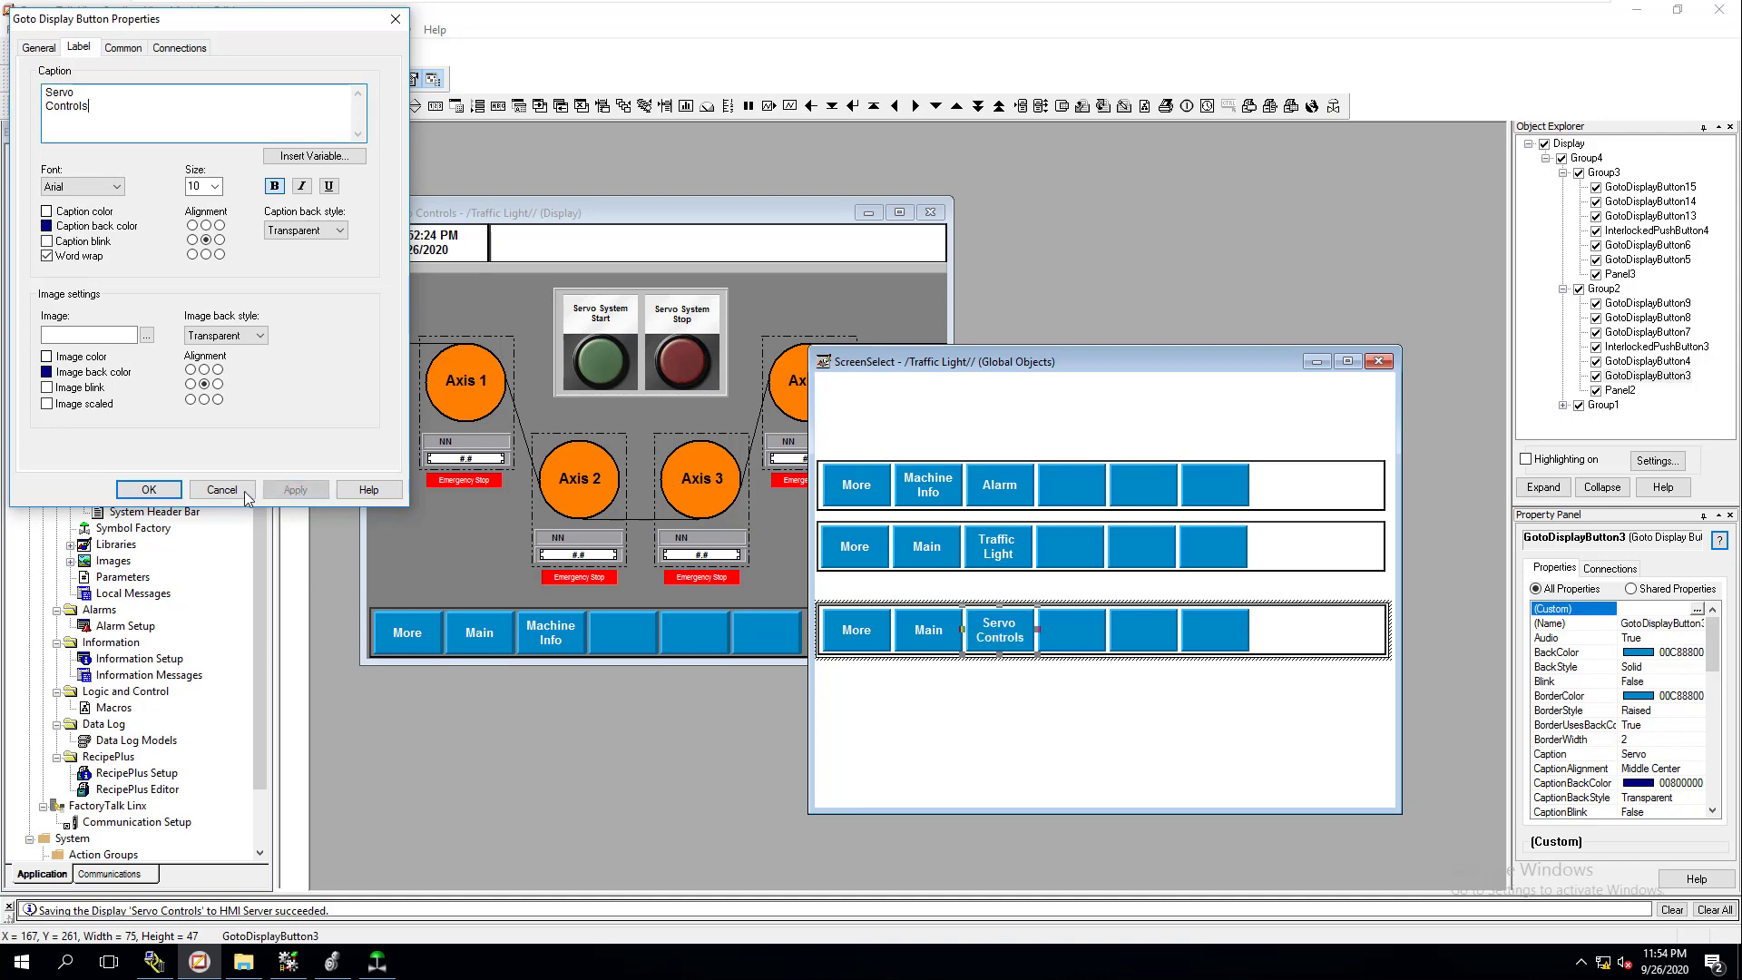
click(148, 490)
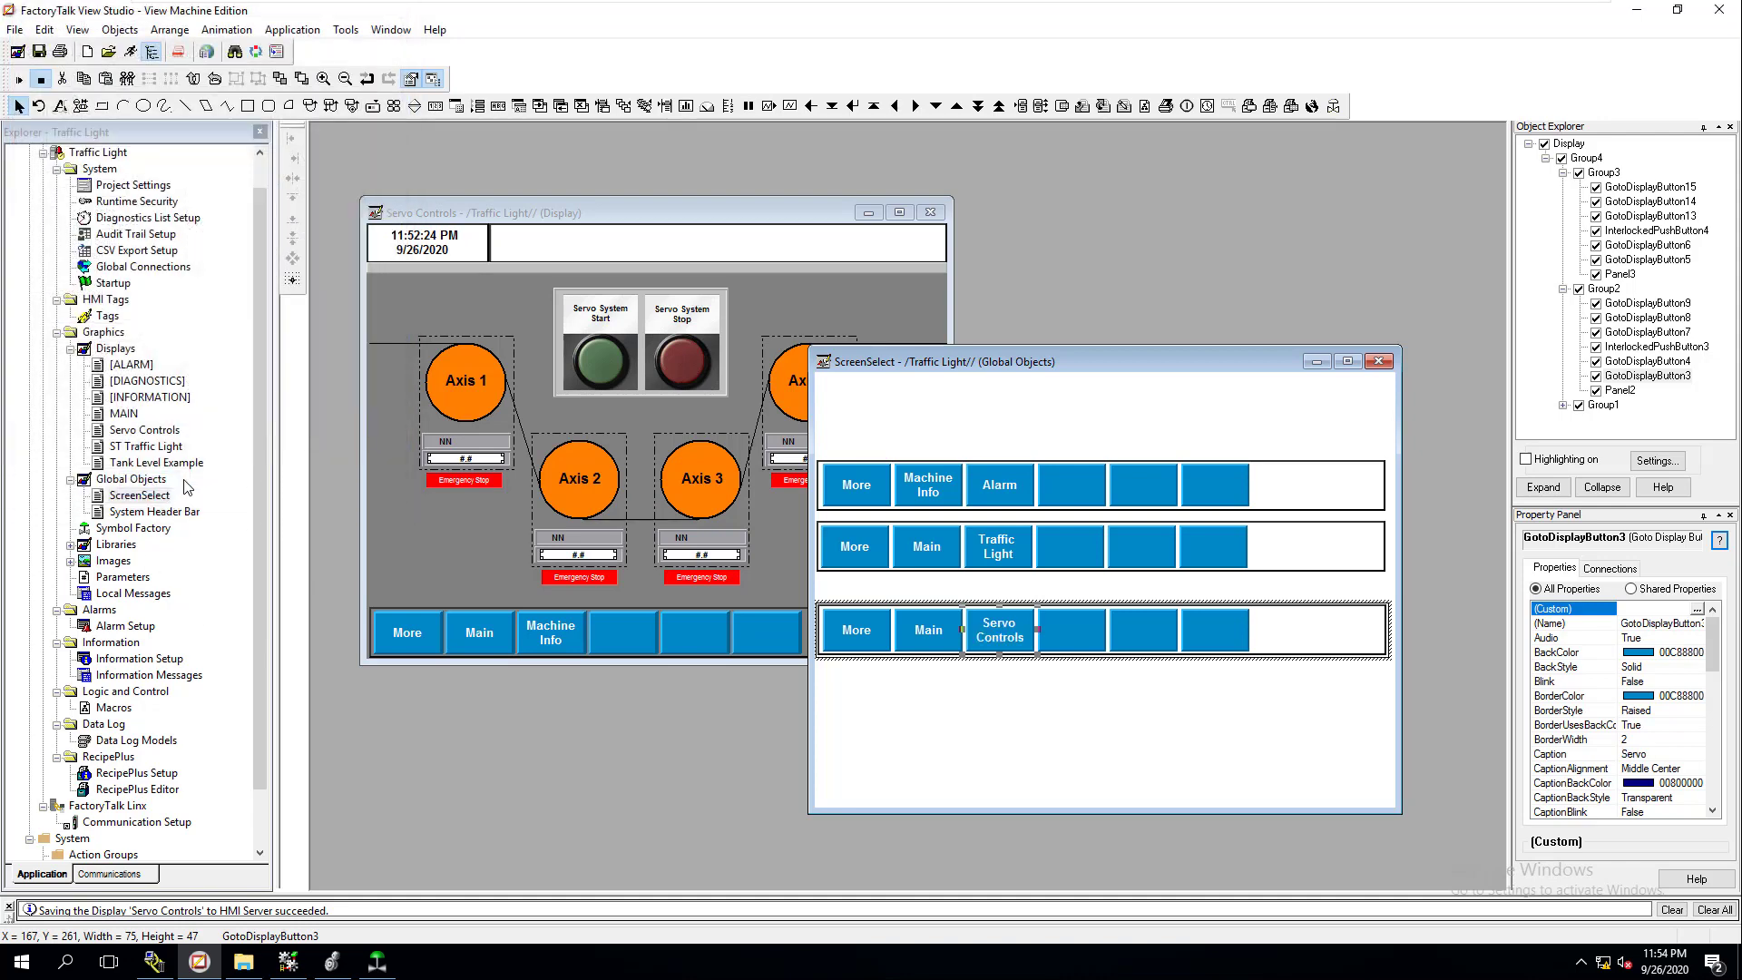
- Set the target display of the uppermost bar's Machine Info button to Tank Level Example
click(935, 492)
click(935, 493)
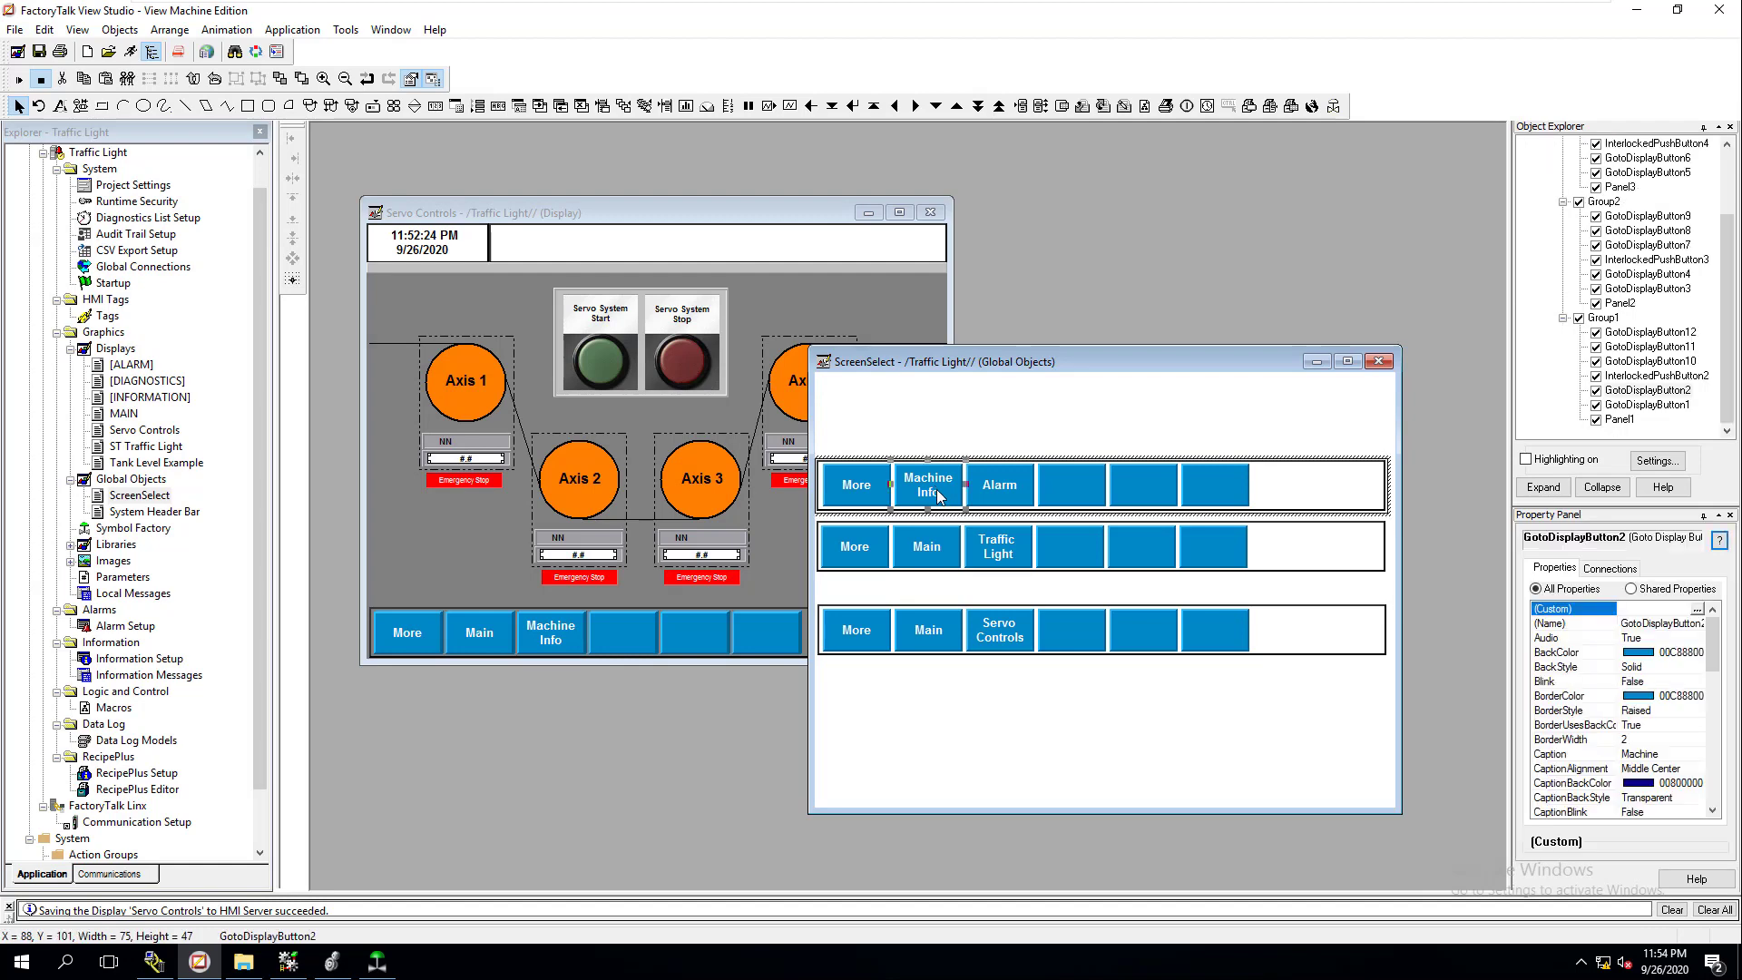
double_click(938, 495)
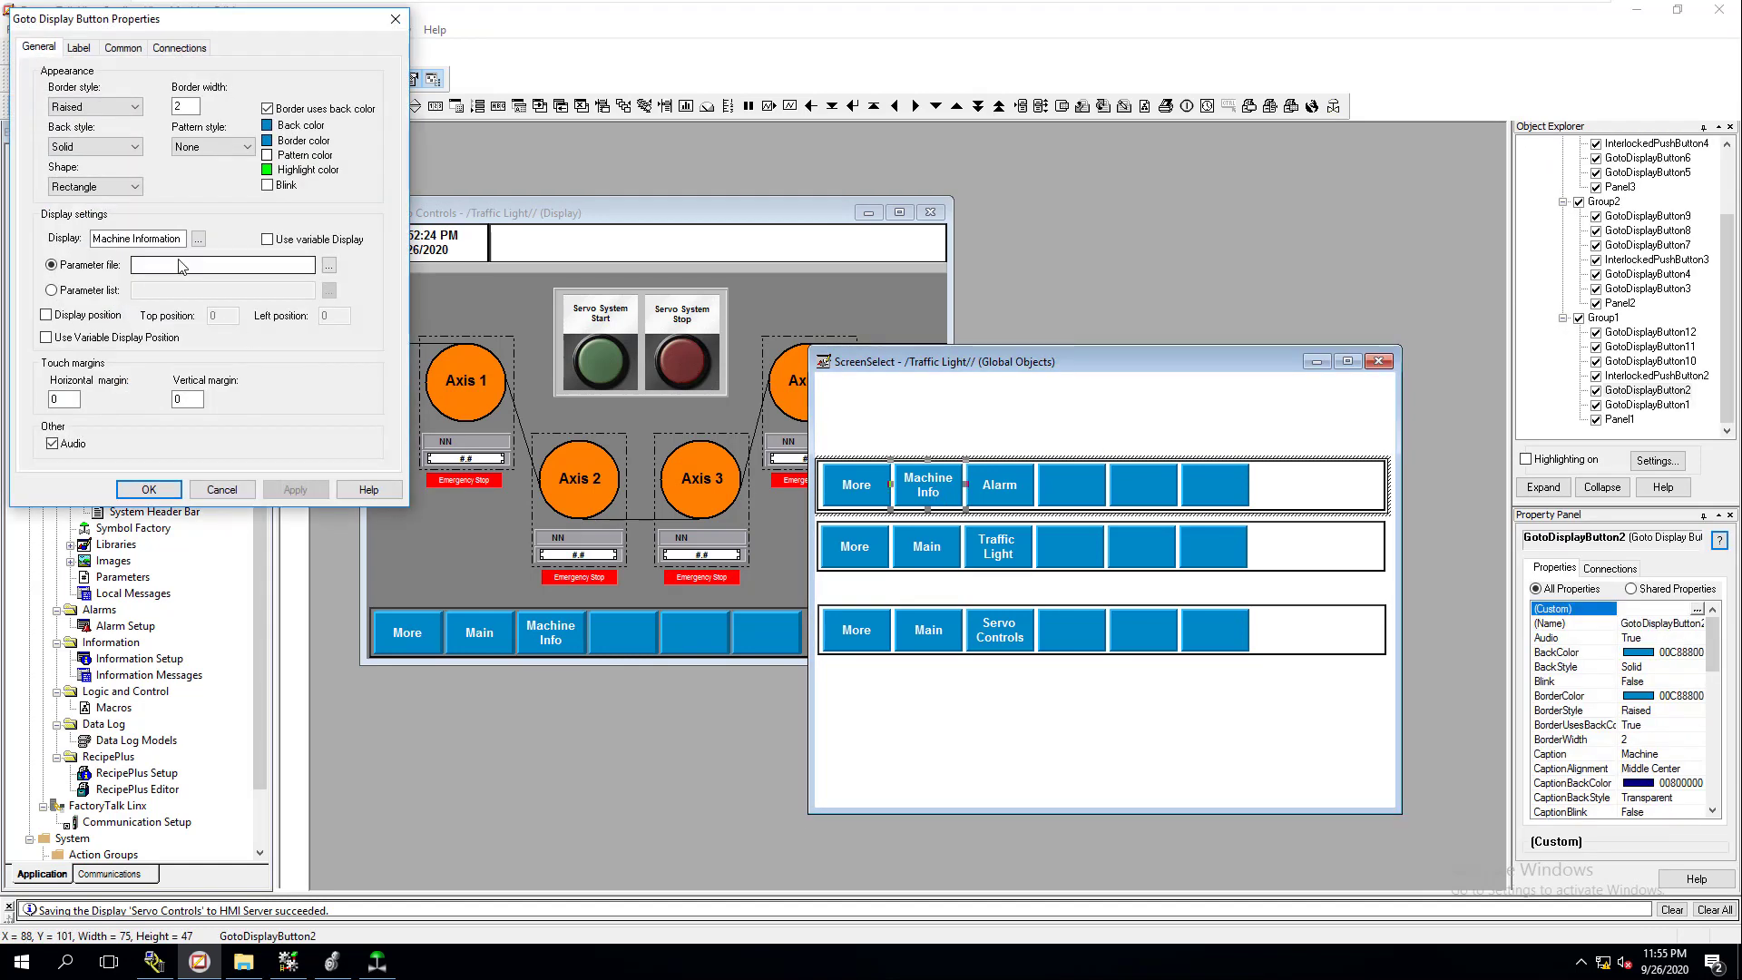
click(197, 239)
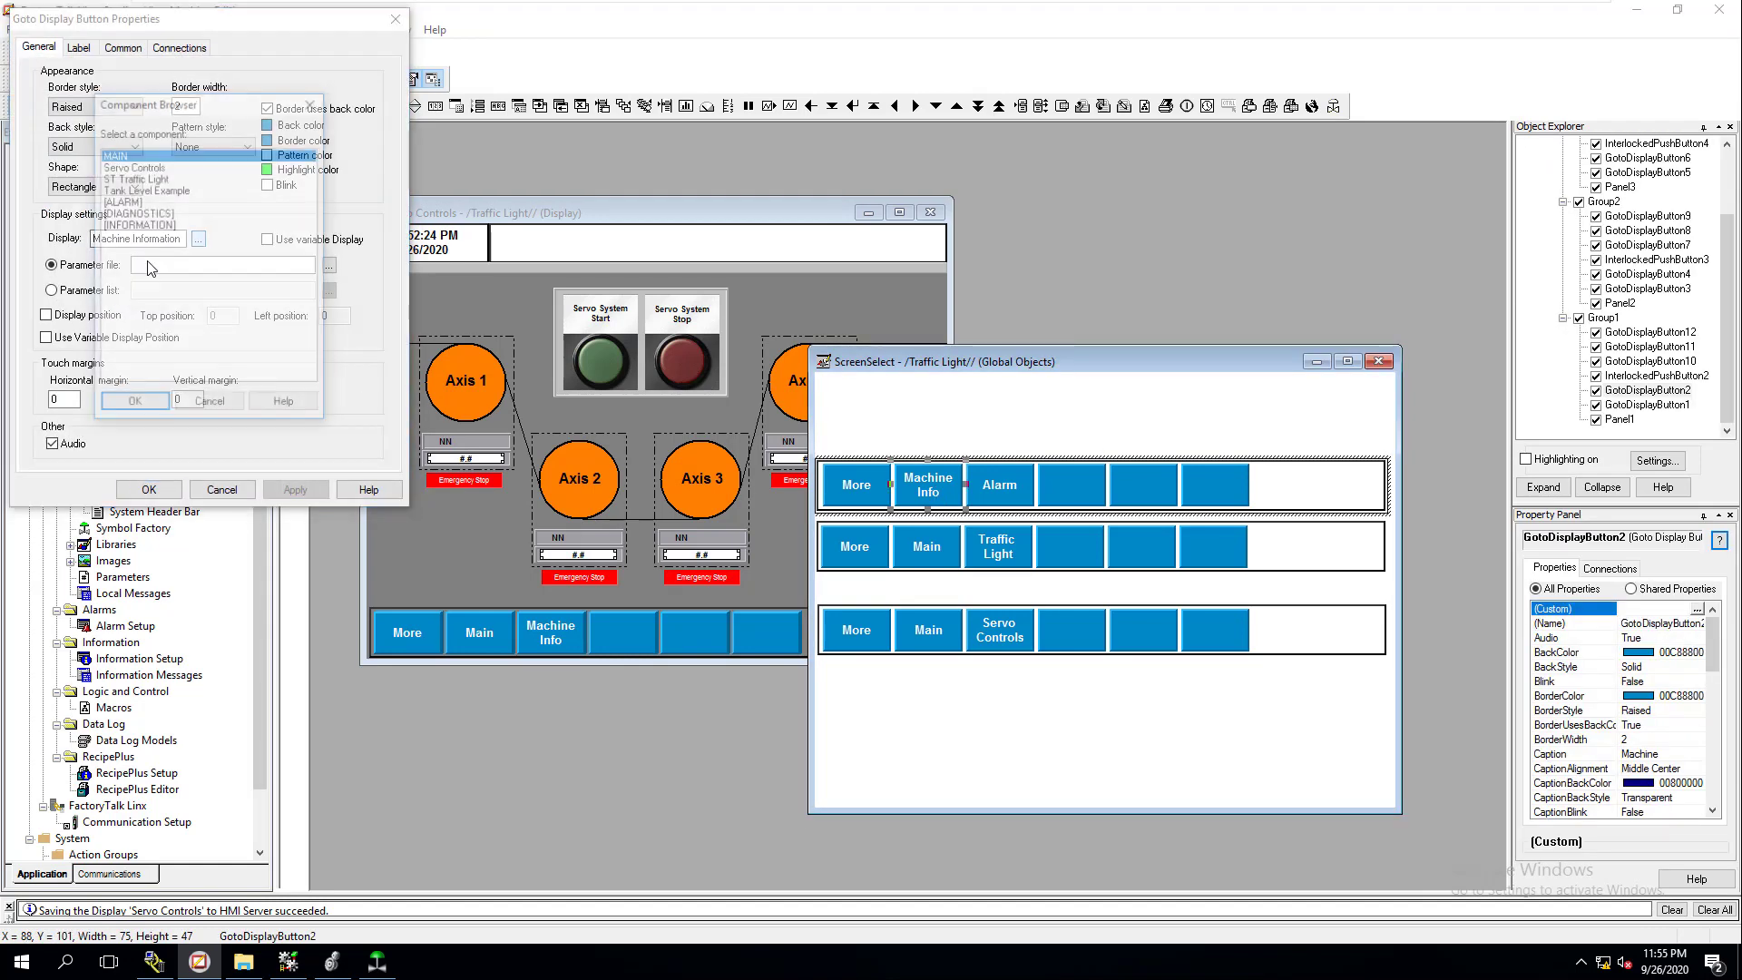
click(131, 190)
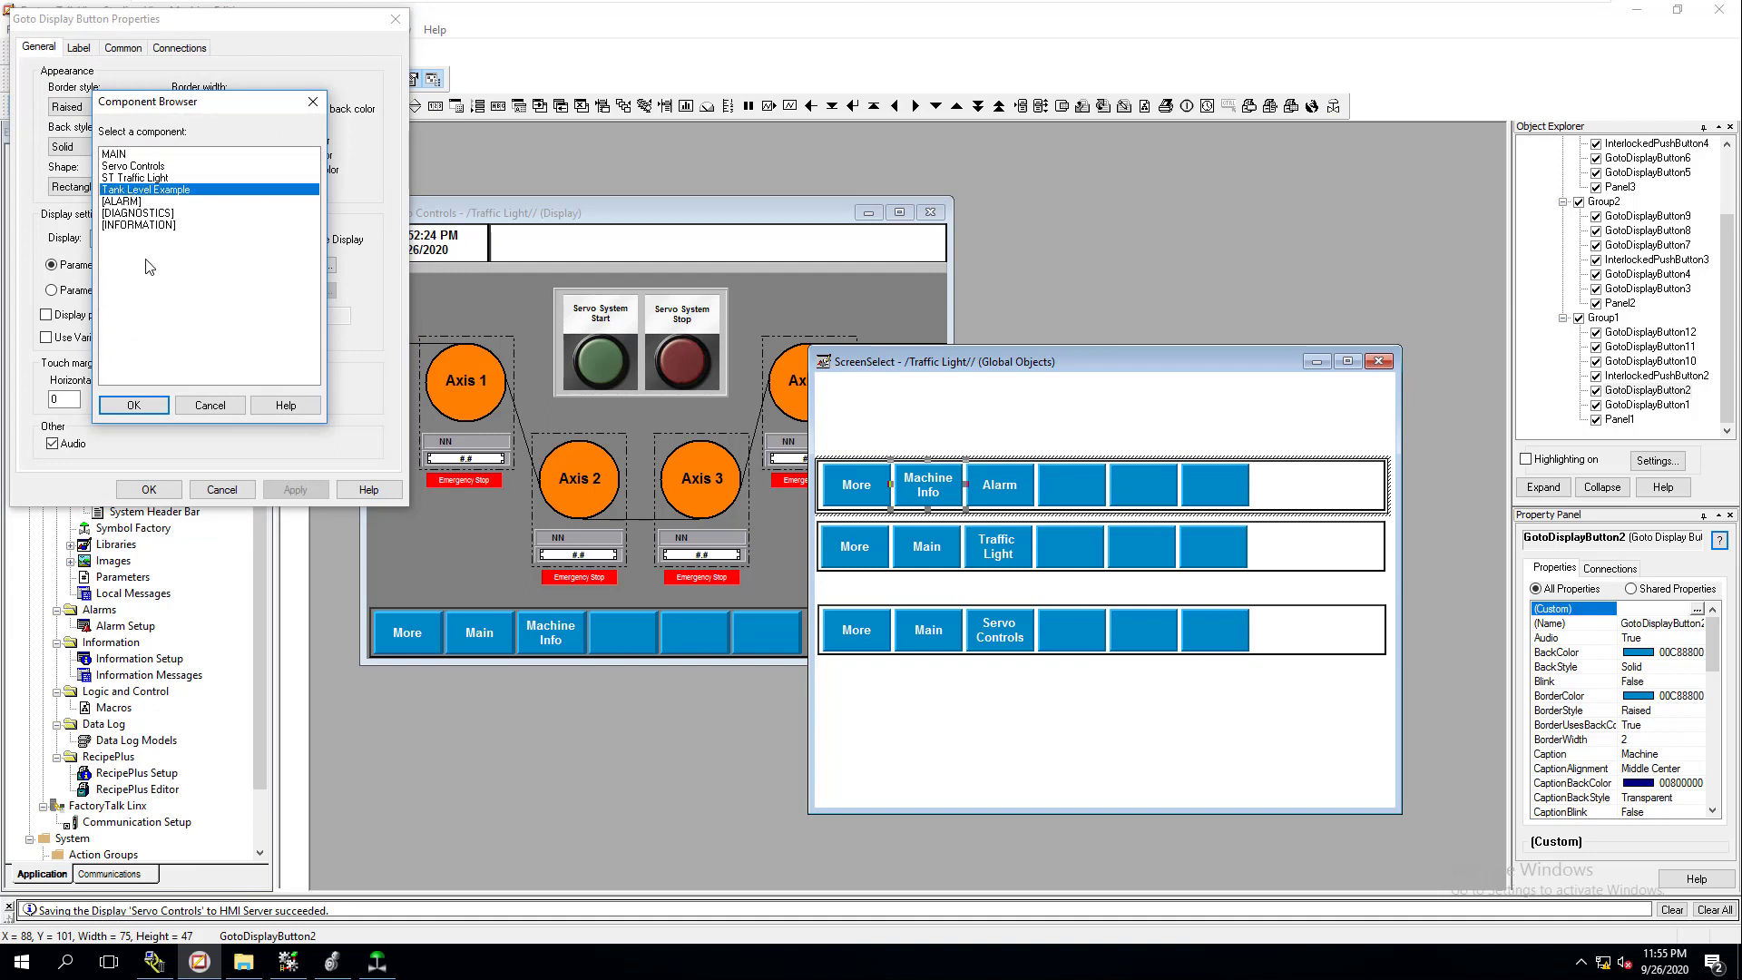
click(136, 405)
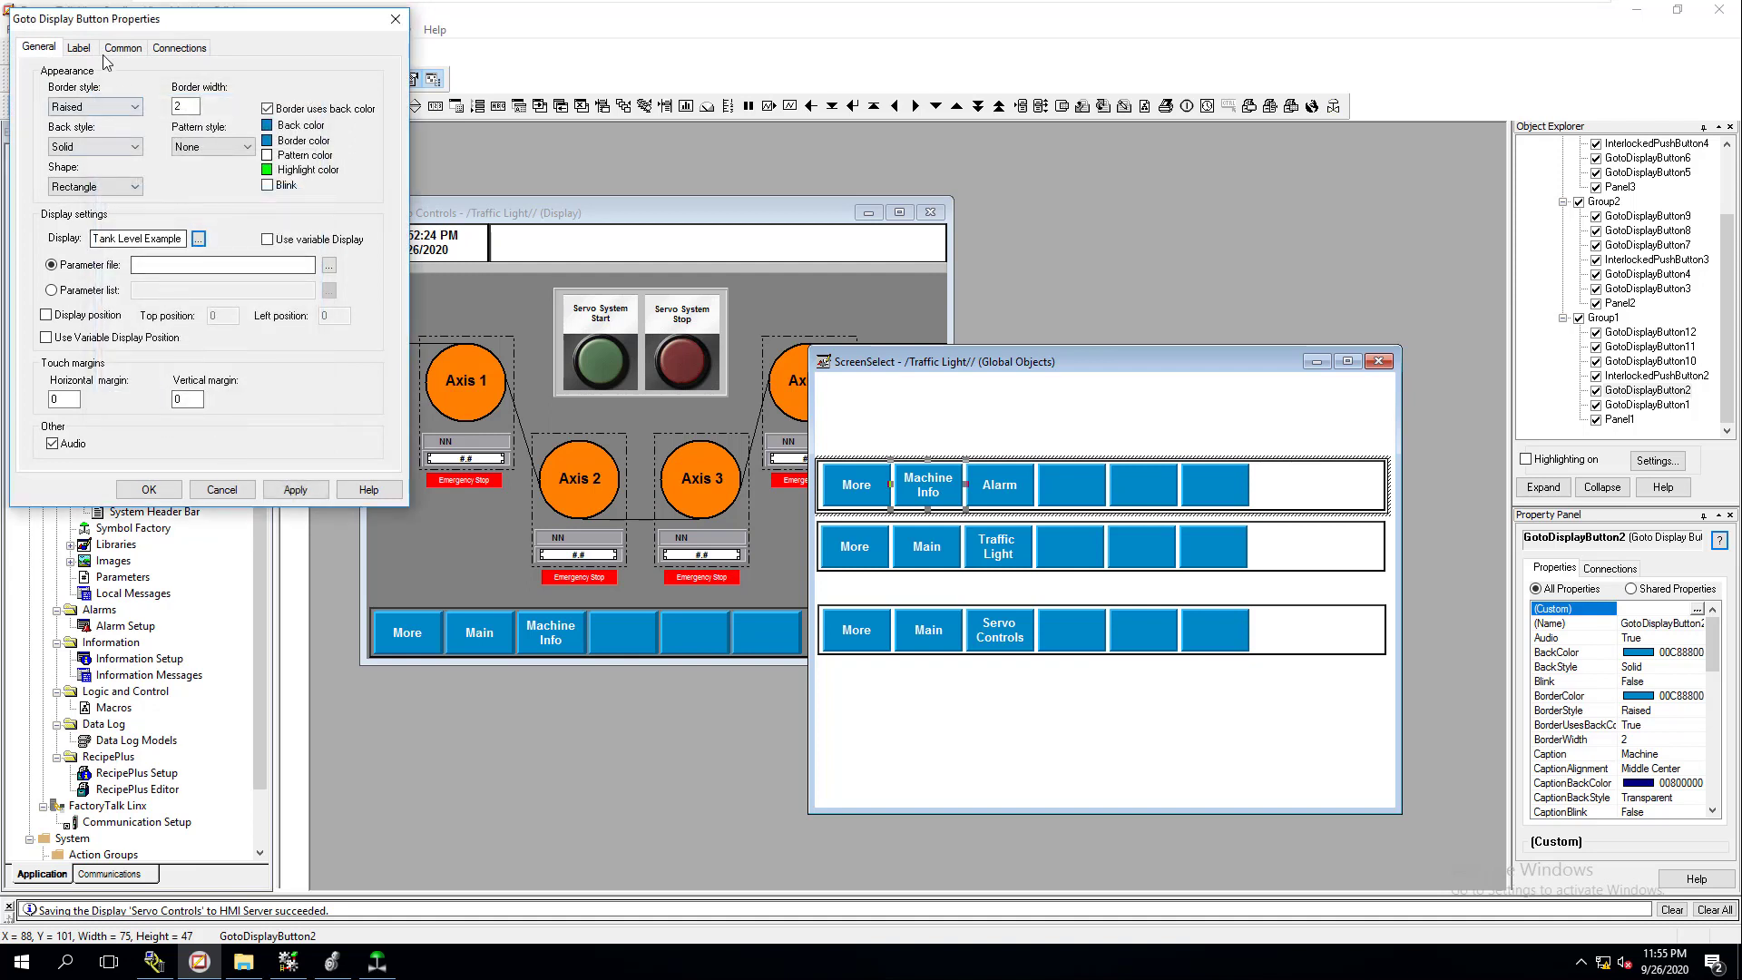
- Change the caption of the uppermost bar's Machine Info button to "Tank Level" on two lines and apply the changes
click(78, 48)
drag(84, 106, 38, 86)
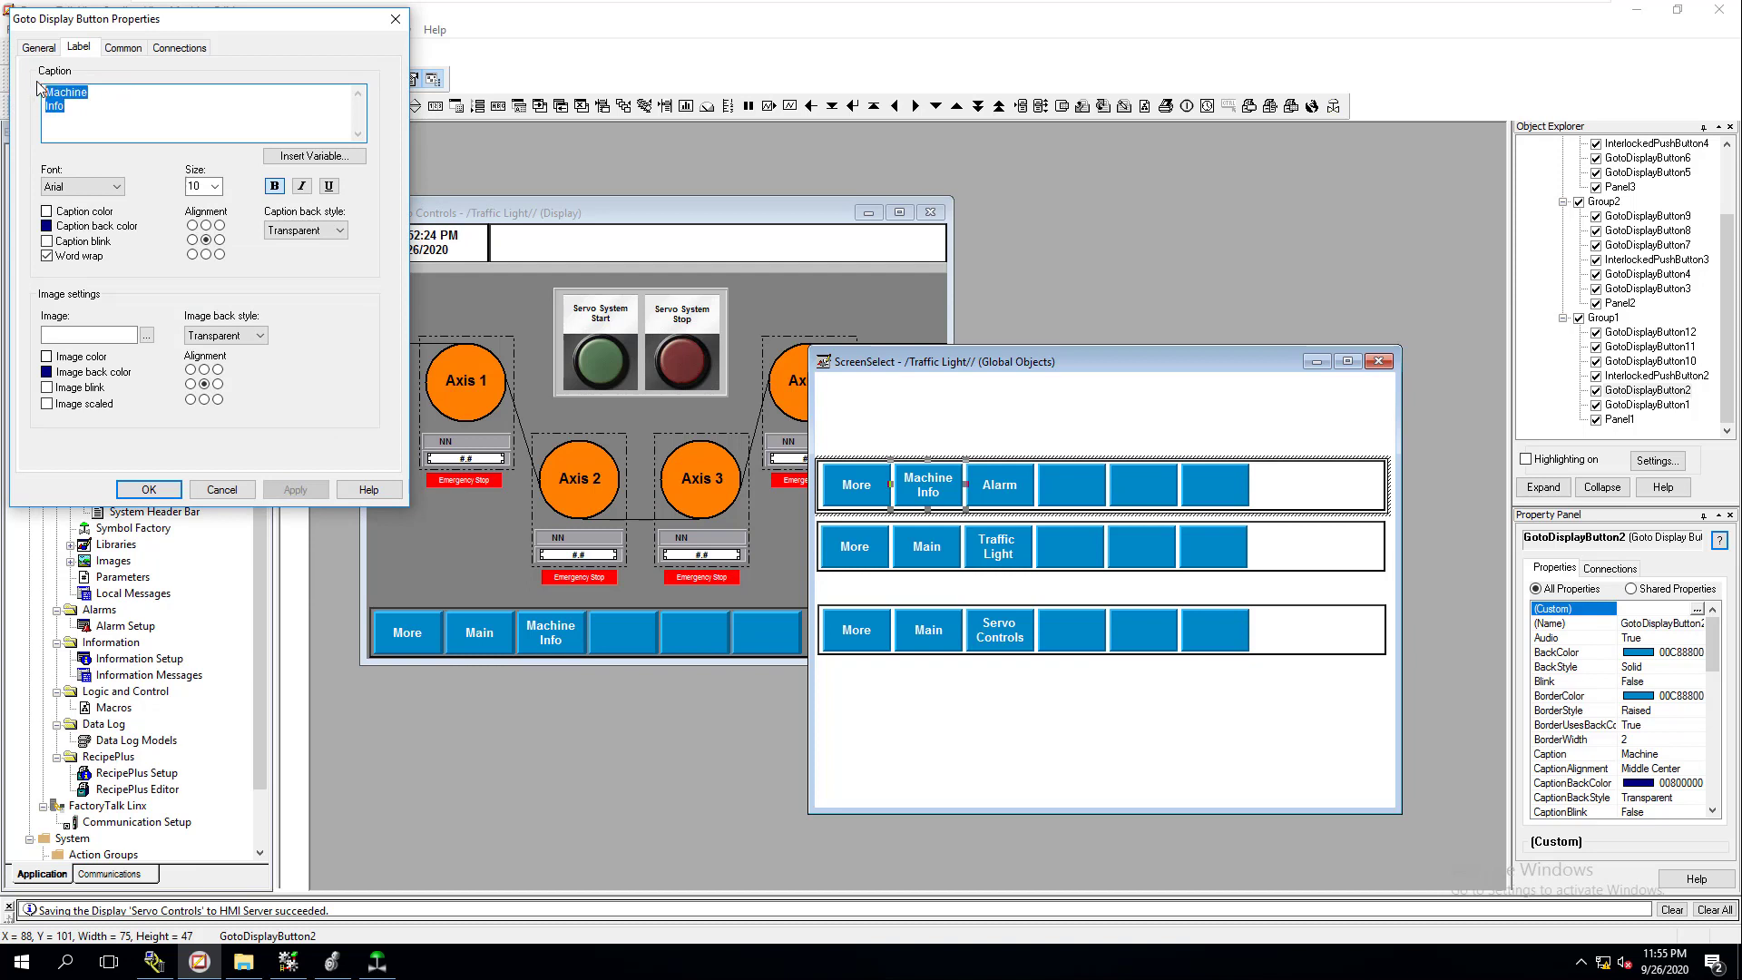
text(Tan)
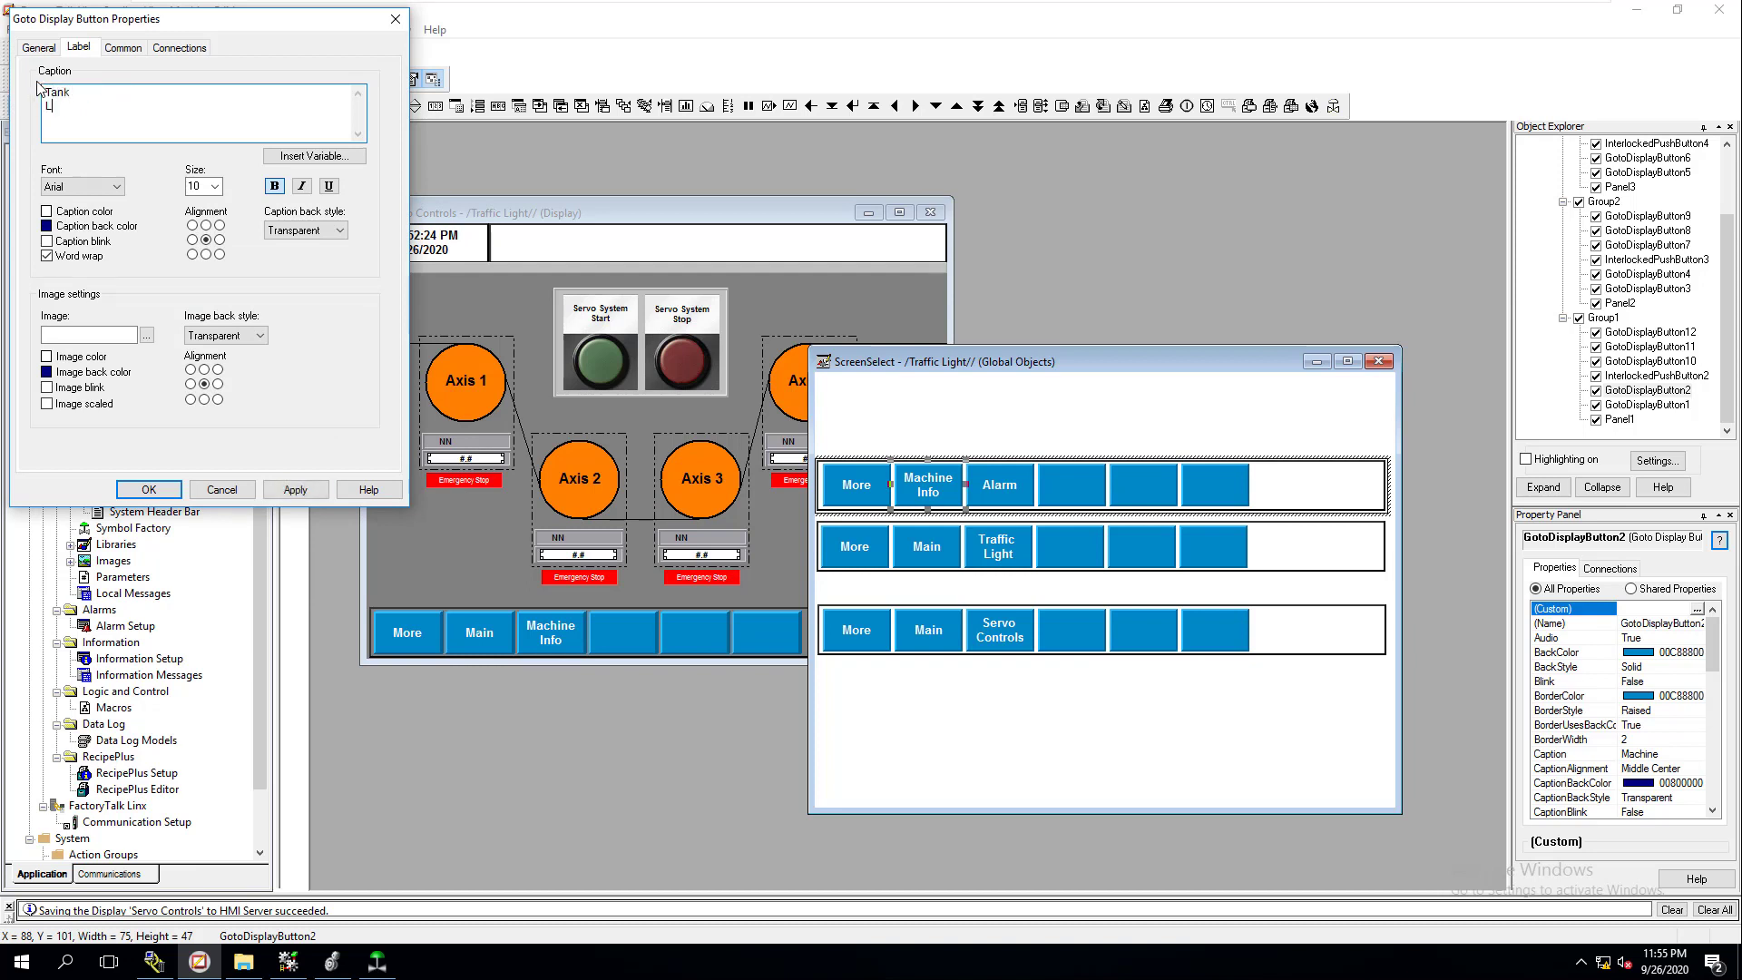
text(k Level)
click(294, 490)
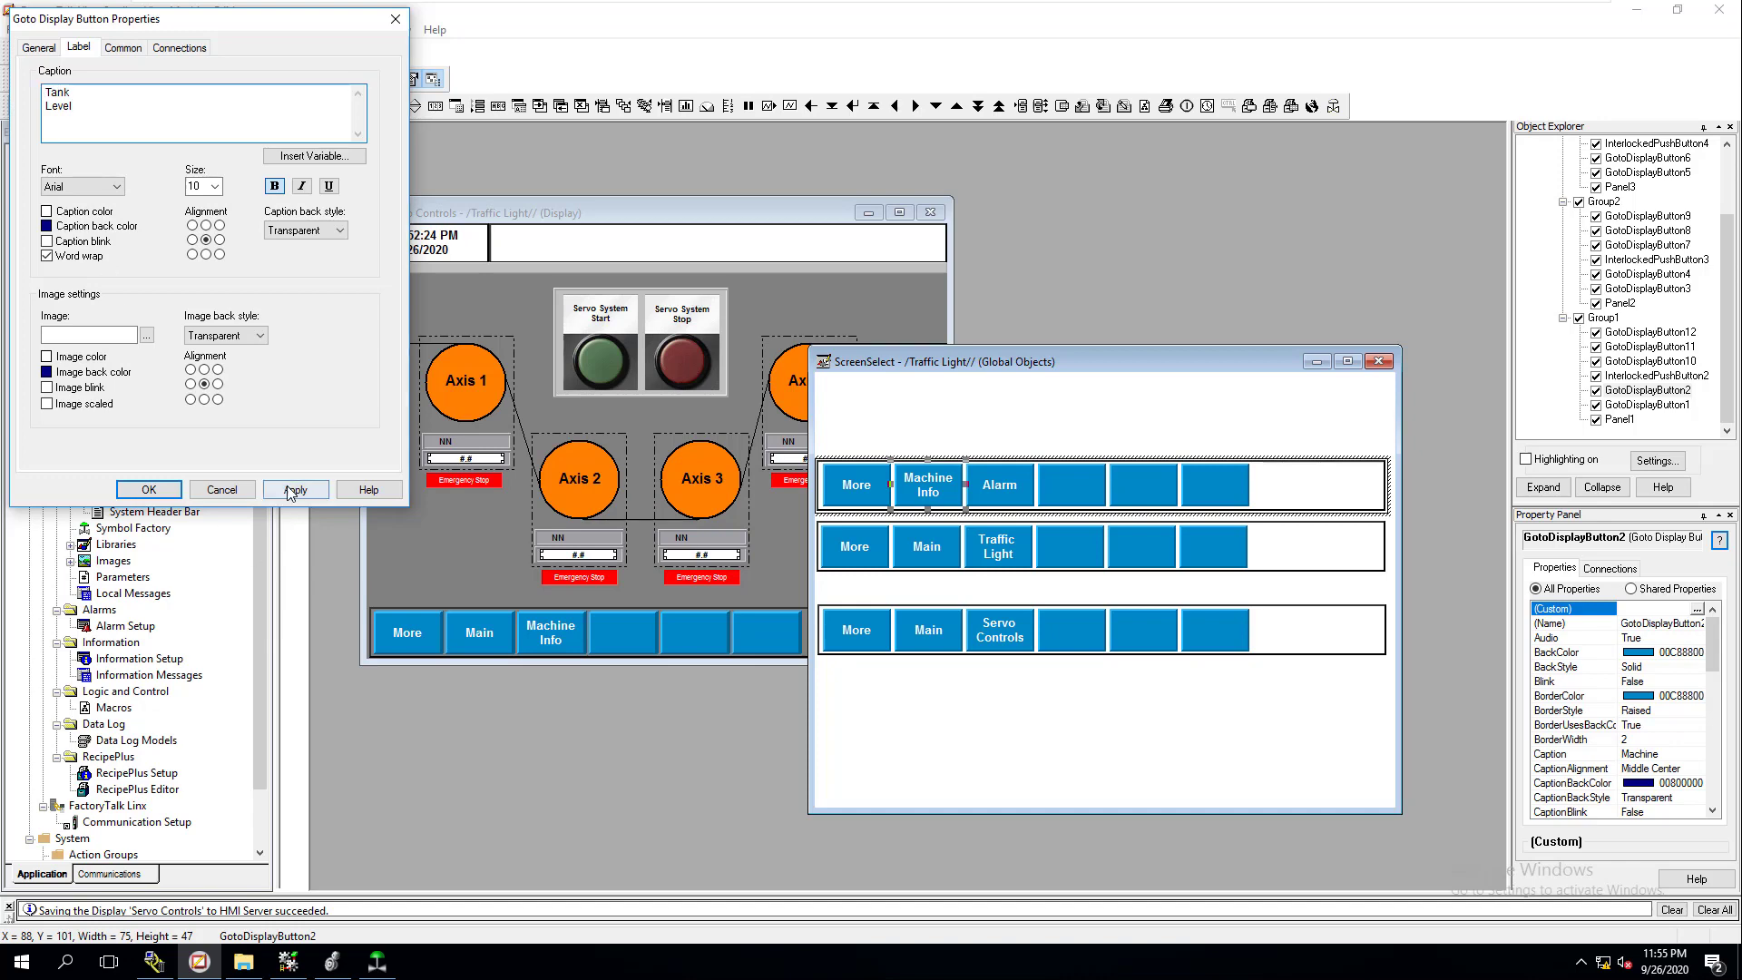
click(156, 495)
- Set the target display of the uppermost bar's Alarm button to Servo Controls
double_click(999, 484)
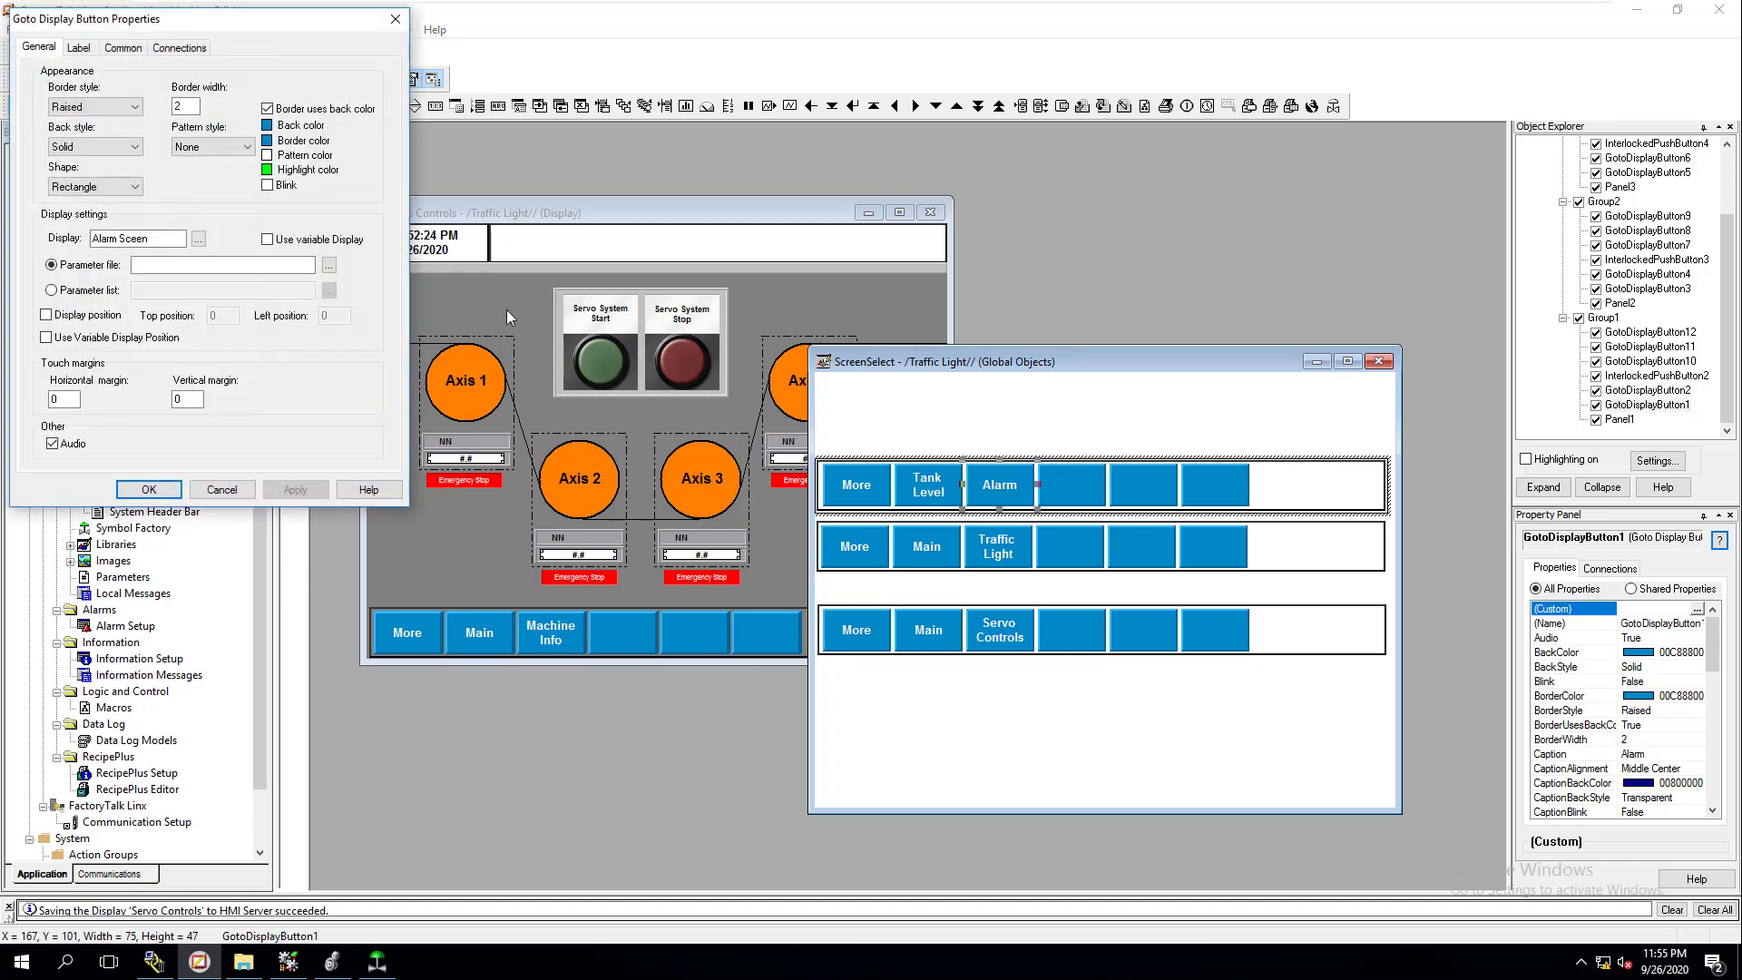
click(197, 238)
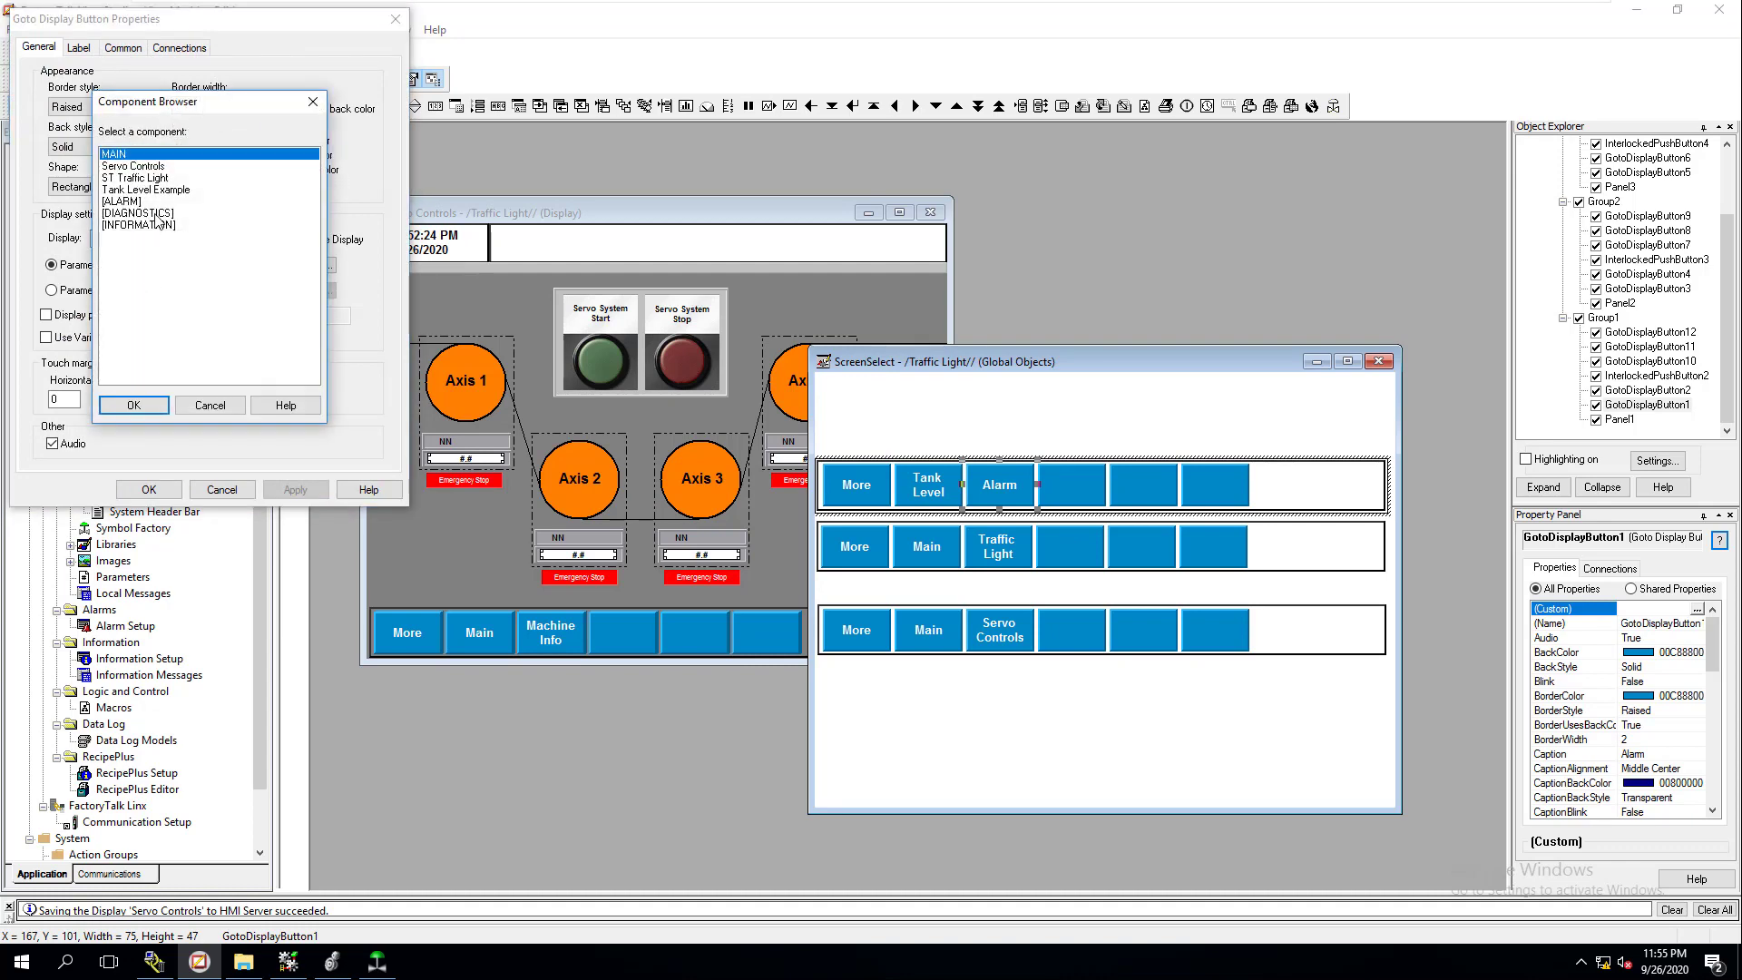
click(134, 166)
click(133, 405)
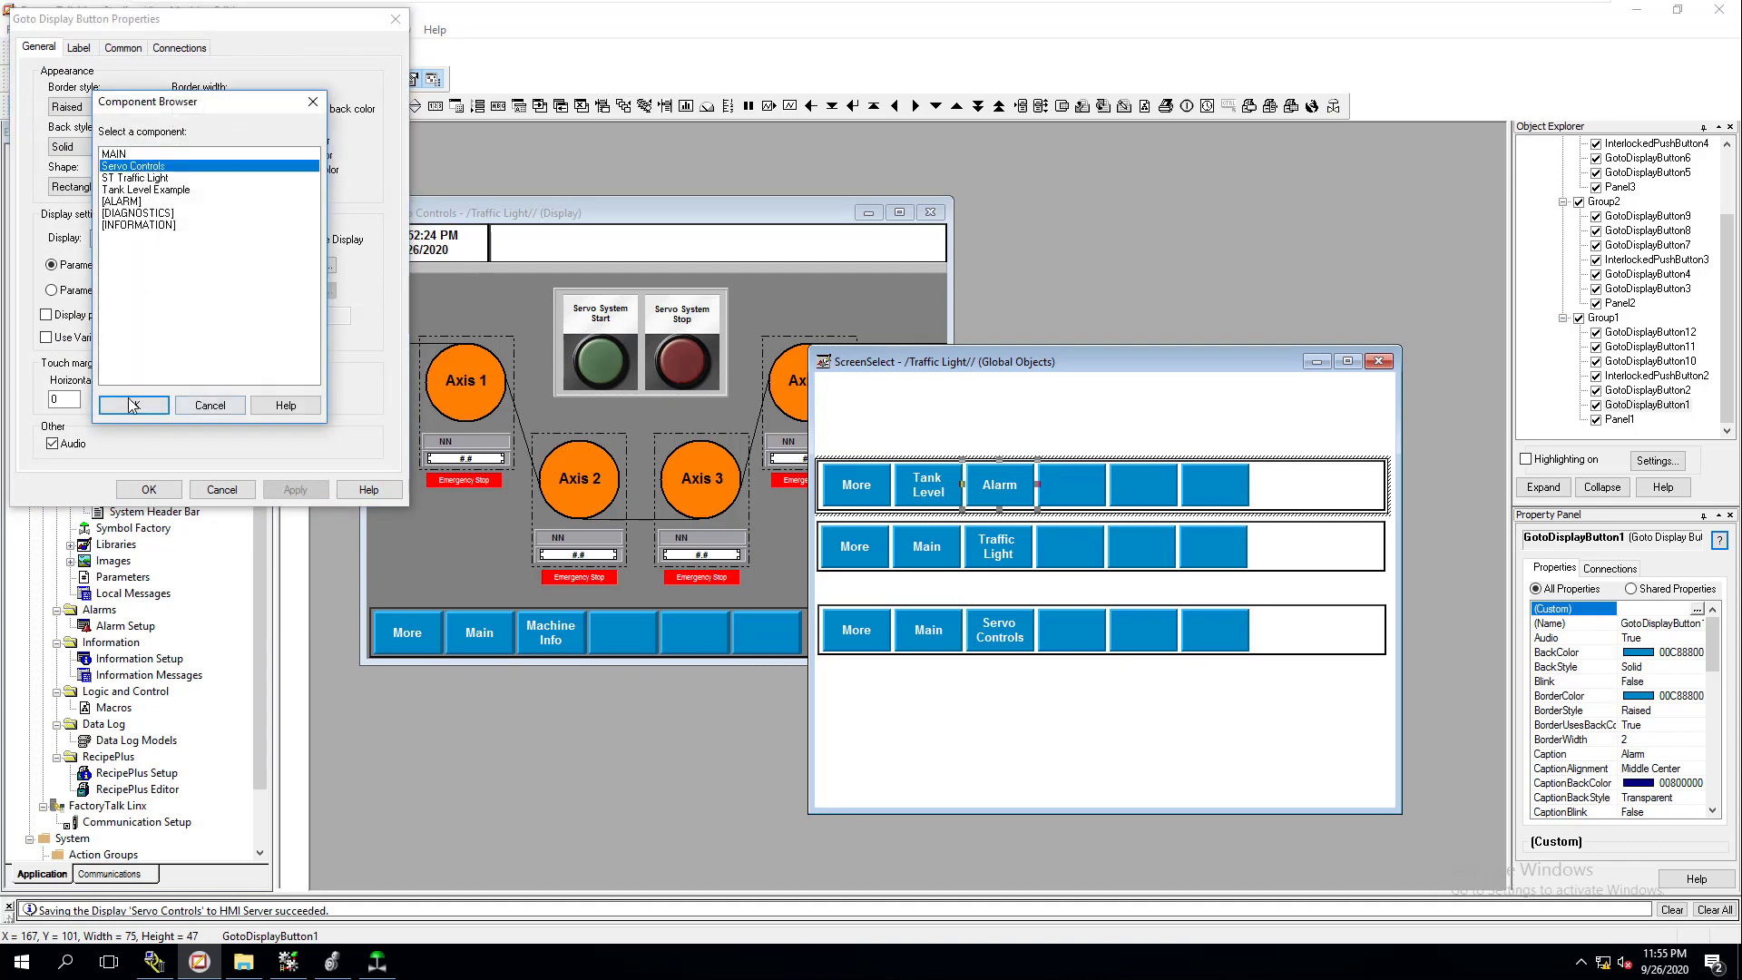
- Change the caption of the uppermost bar's Alarm button to "Servo Controls" on two lines and apply the changes
click(78, 46)
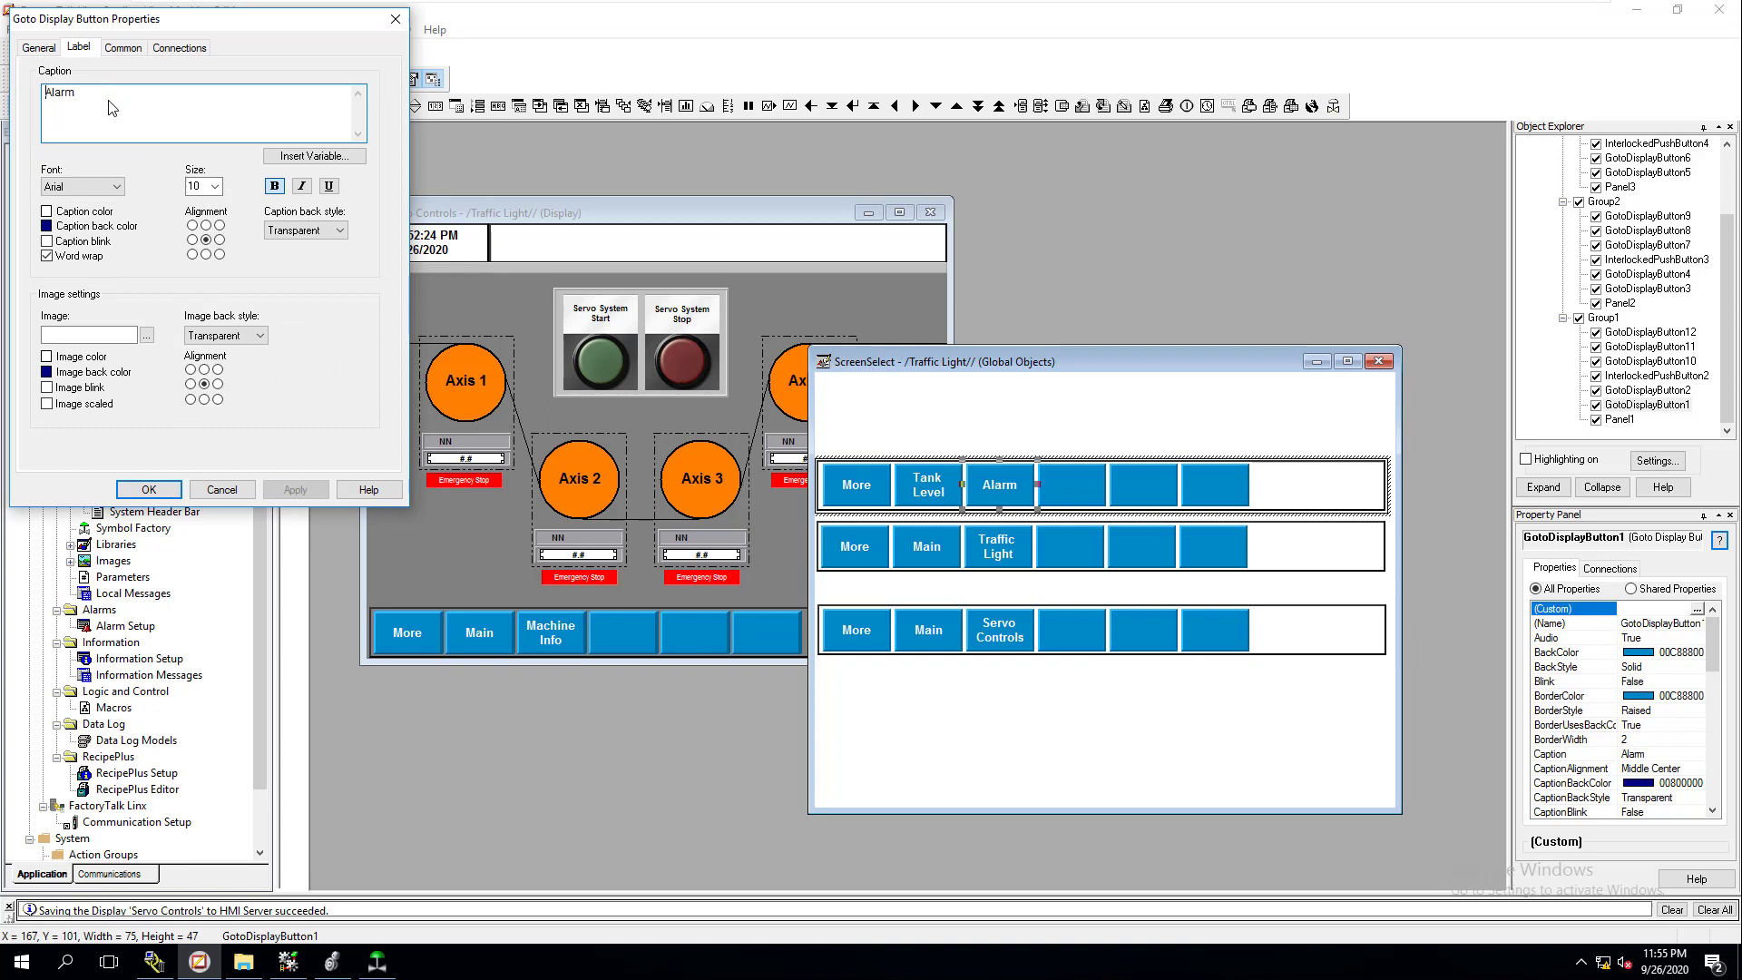
double_click(53, 92)
text(Servo Cont)
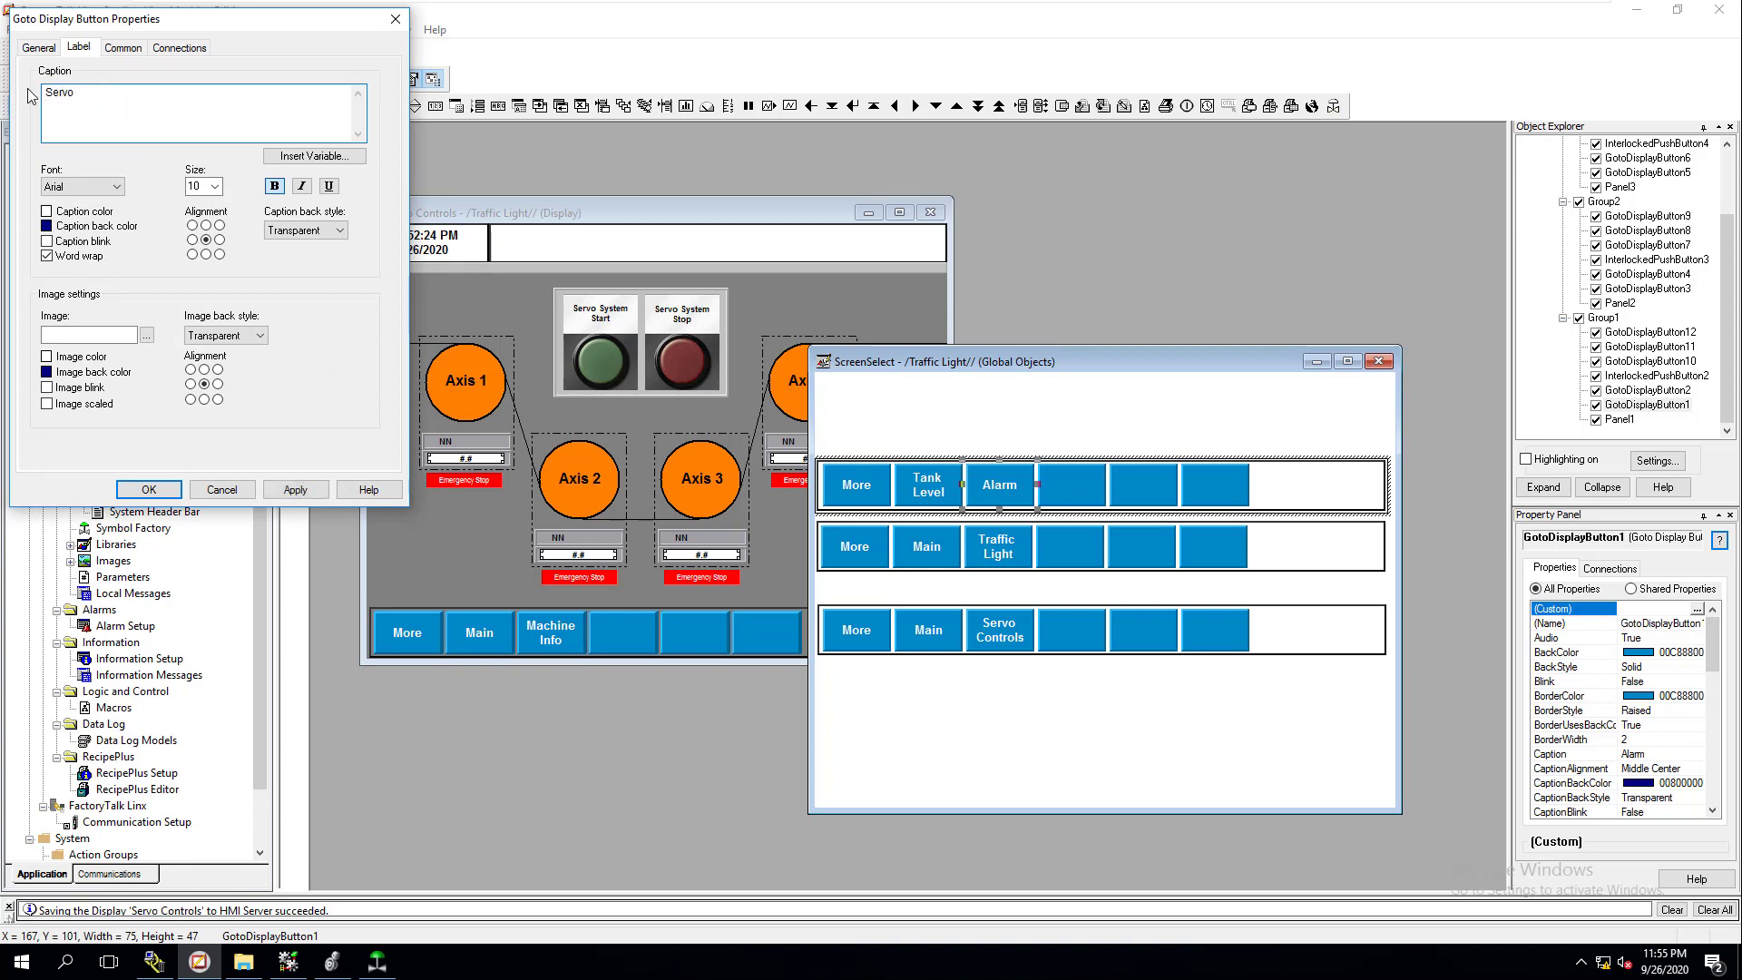
text(rols)
click(295, 489)
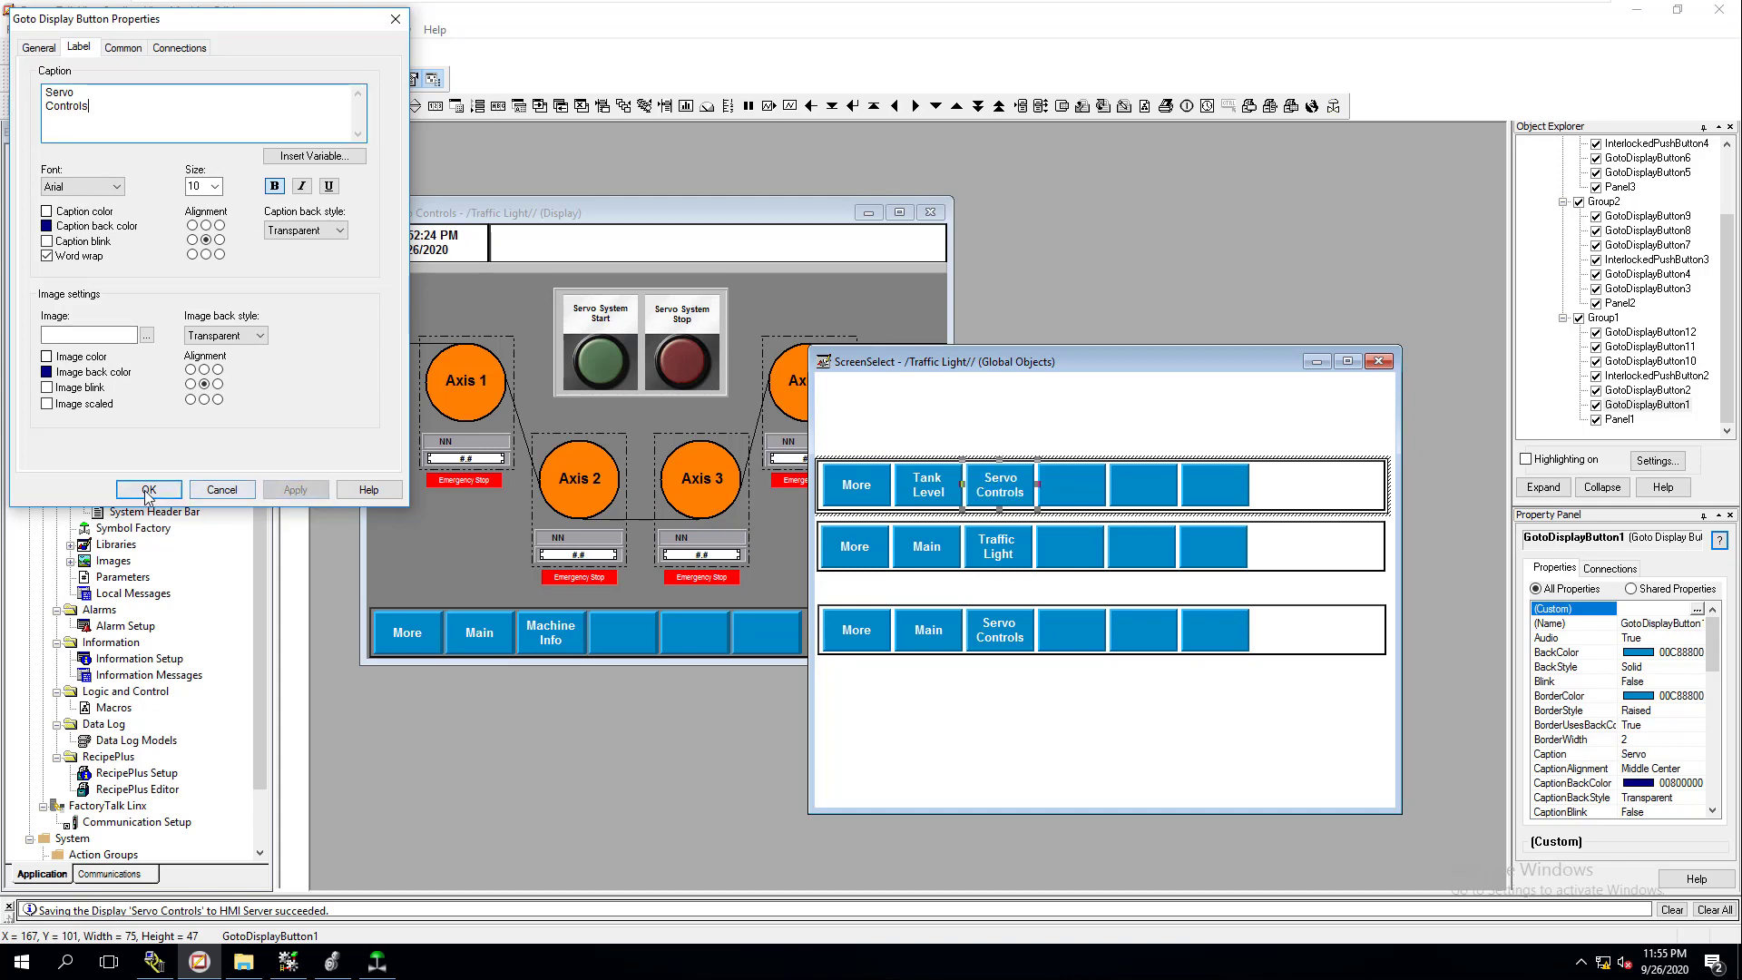
click(149, 489)
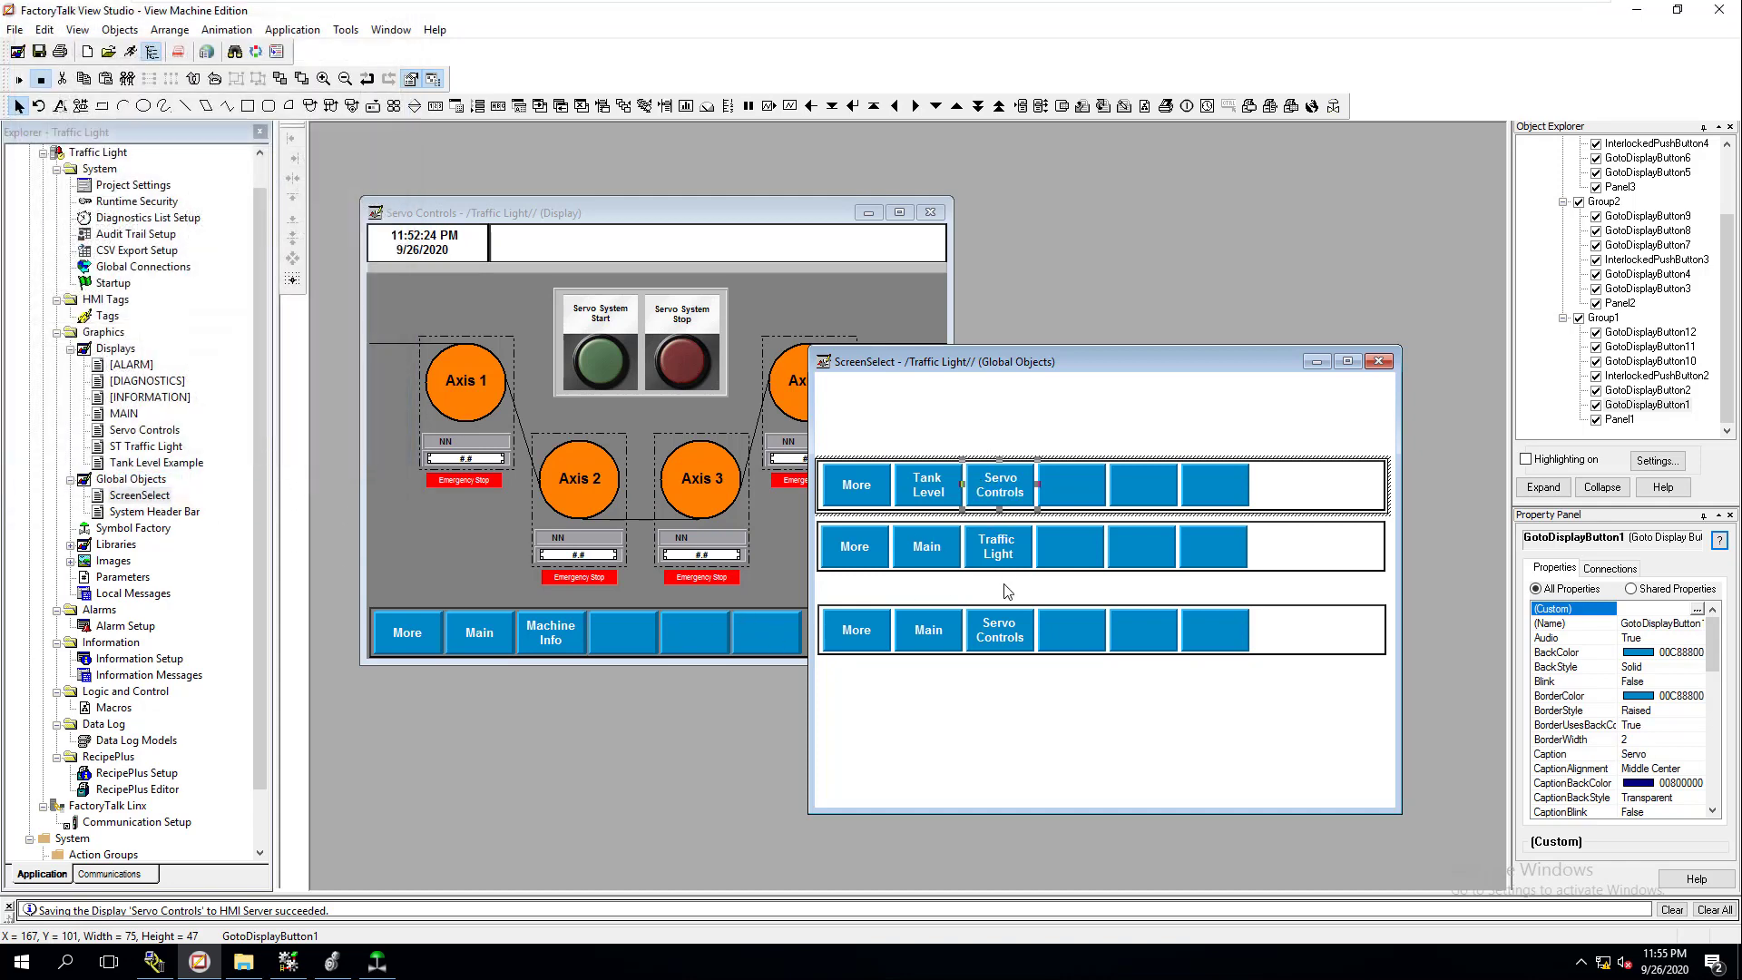
click(1014, 415)
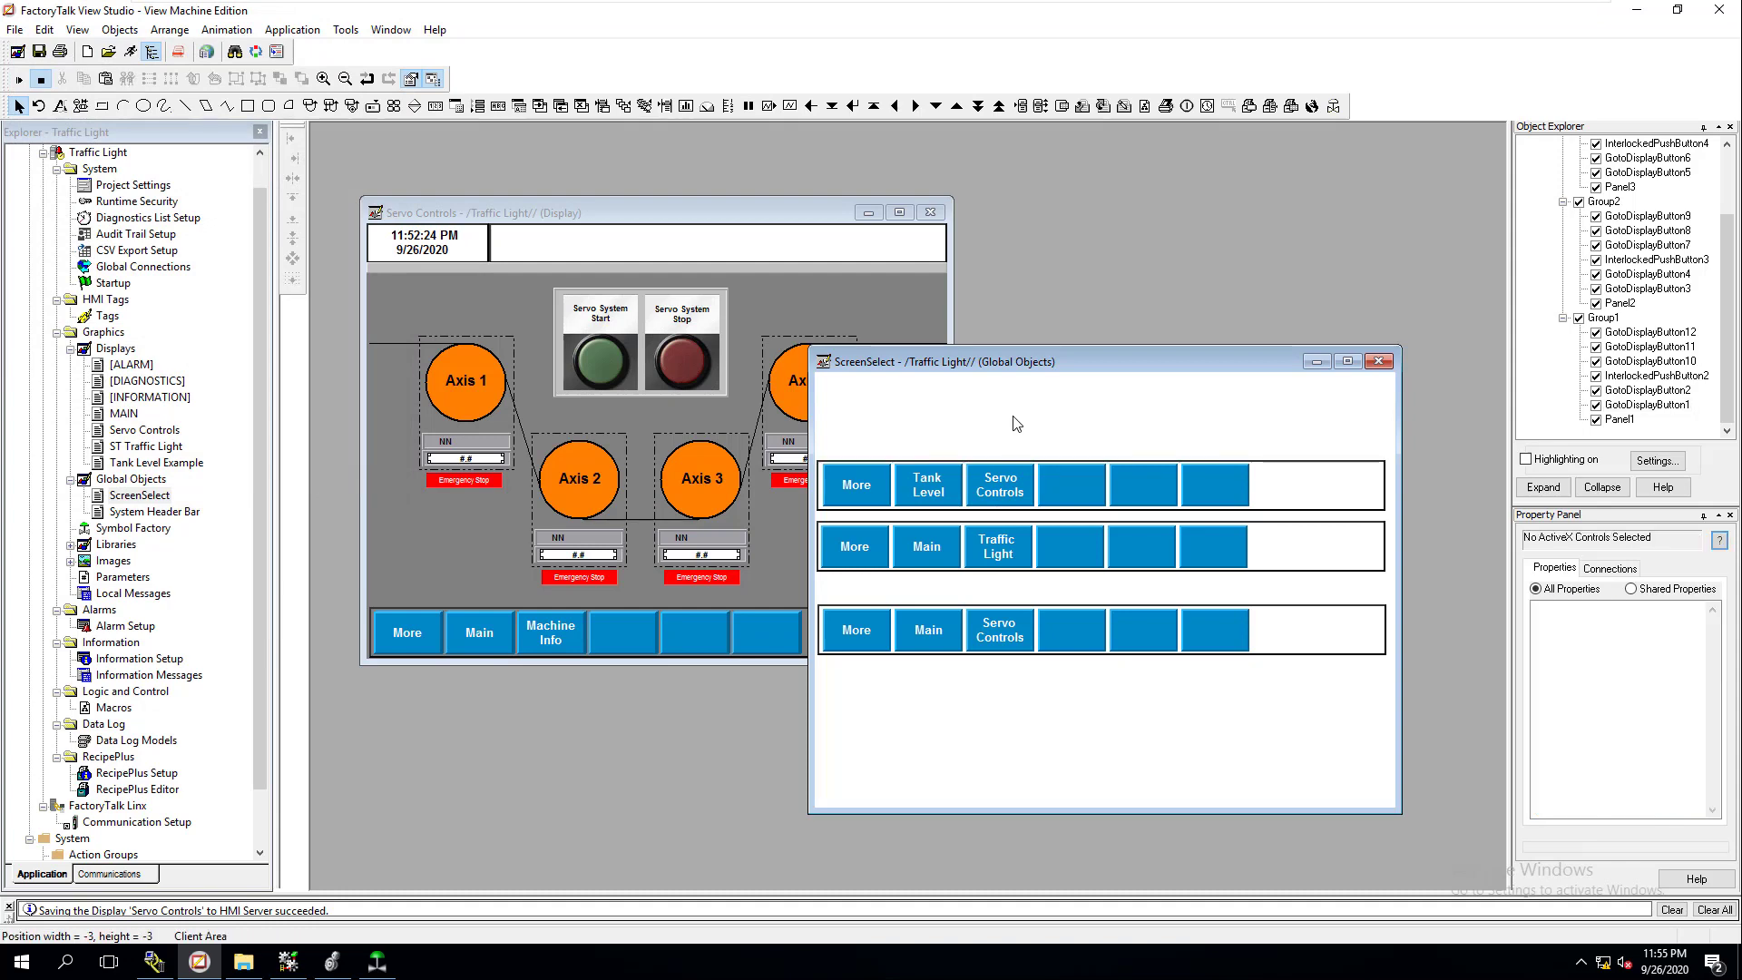
- Set the top position of the middle navigation bar to 97 so it lies over the uppermost bar
click(988, 556)
click(994, 498)
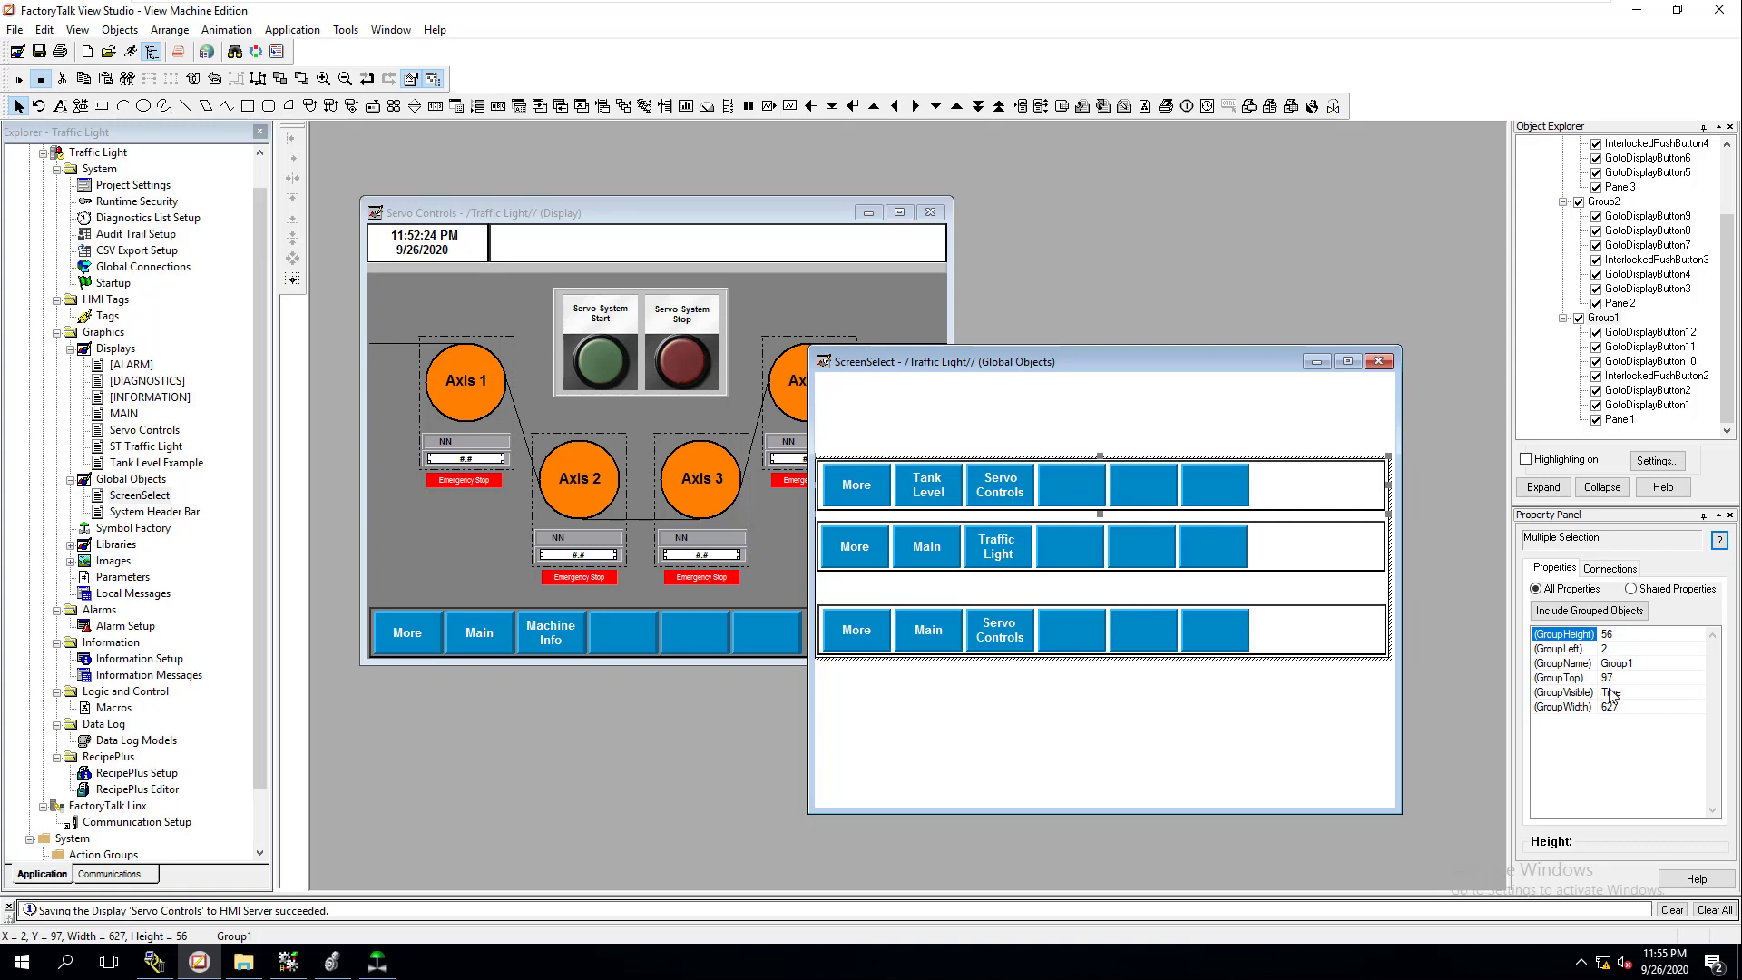
click(1122, 565)
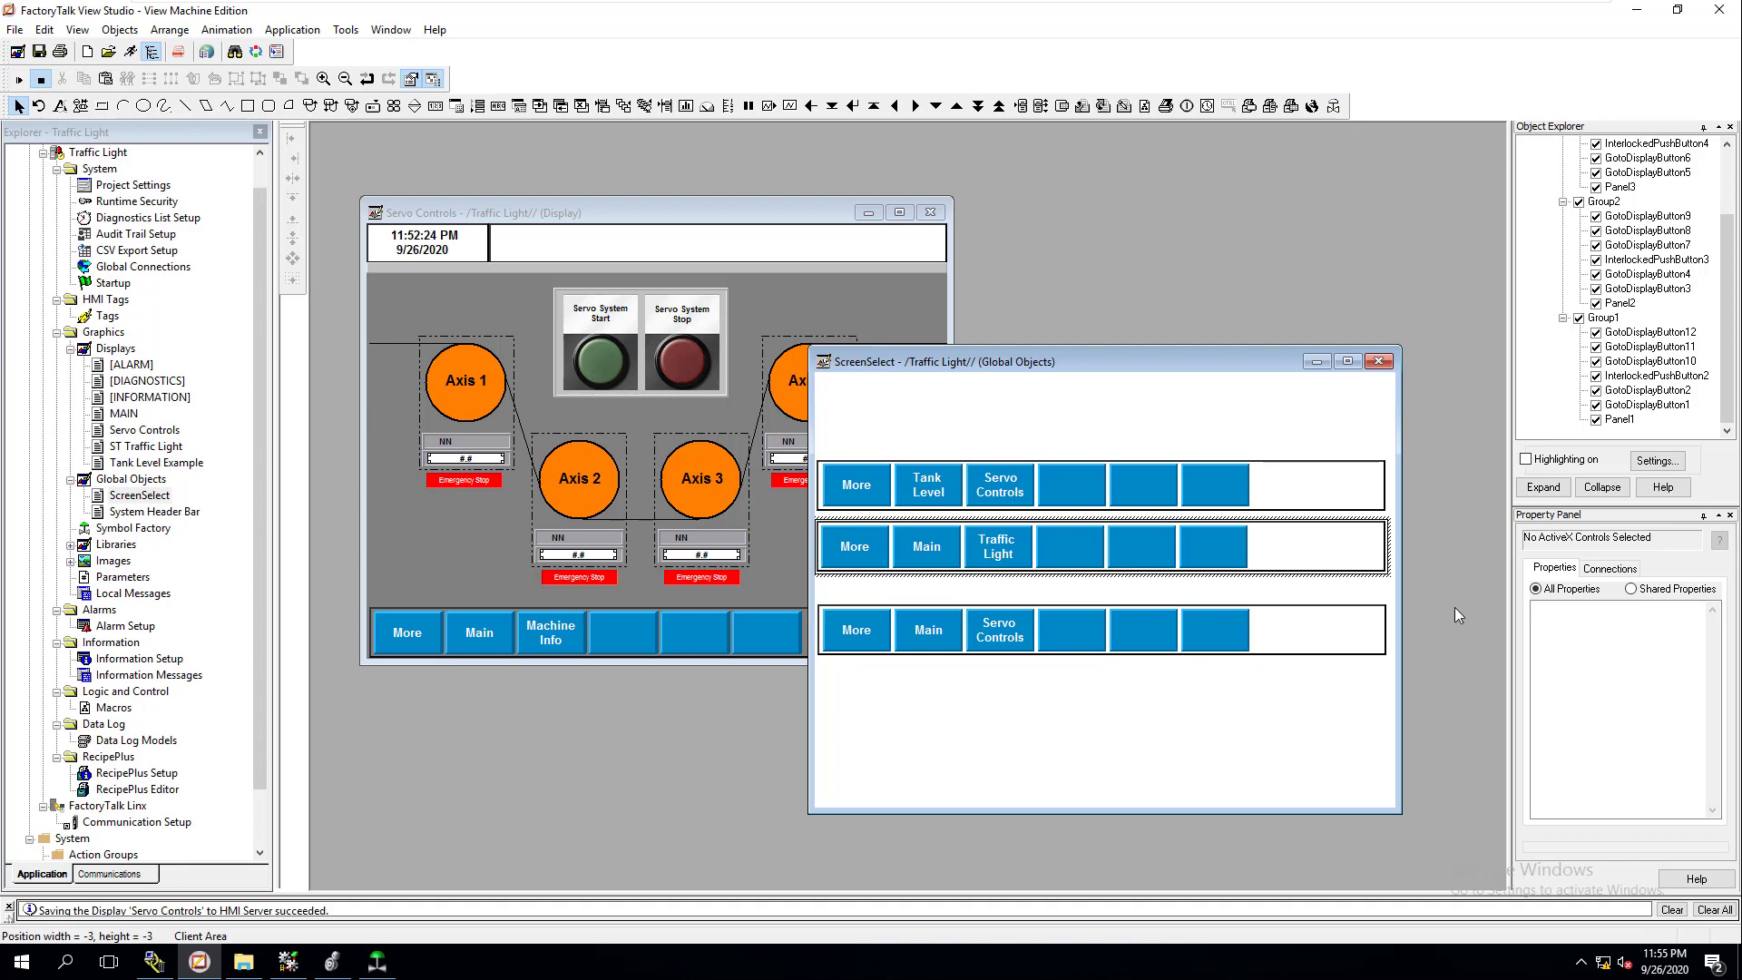
click(1161, 477)
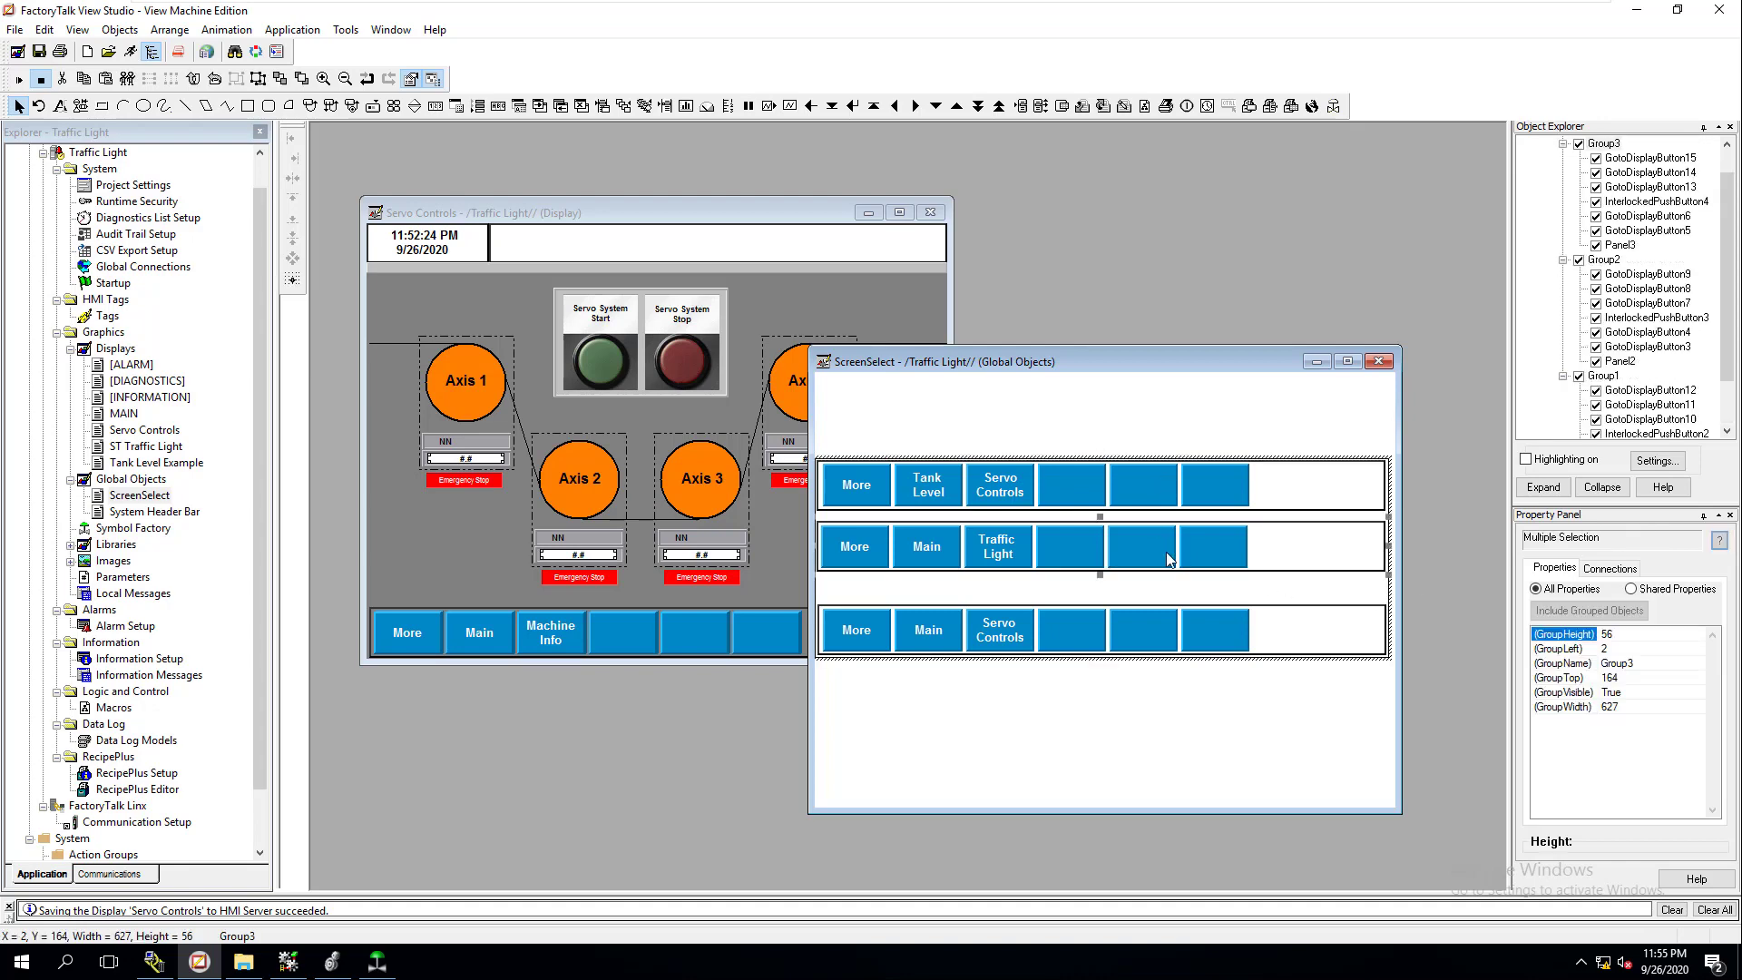
click(1625, 678)
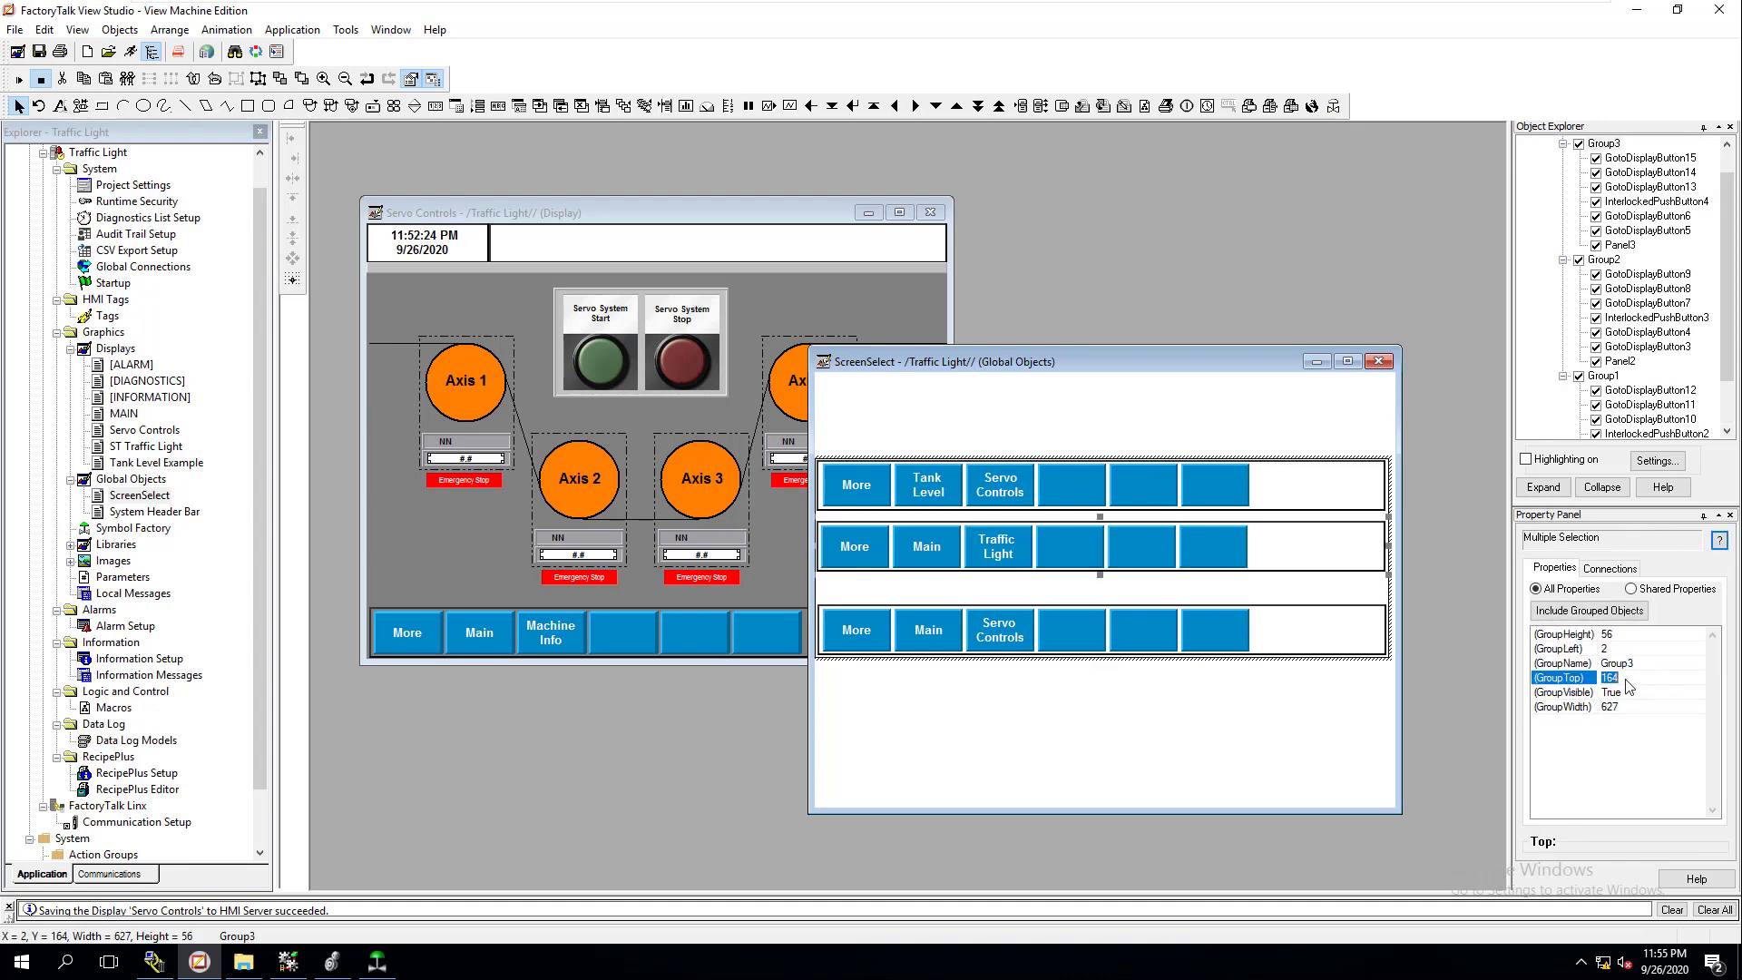
text(97)
key(Return)
- Set the top position of the lowest navigation bar to 97 as well
click(1251, 654)
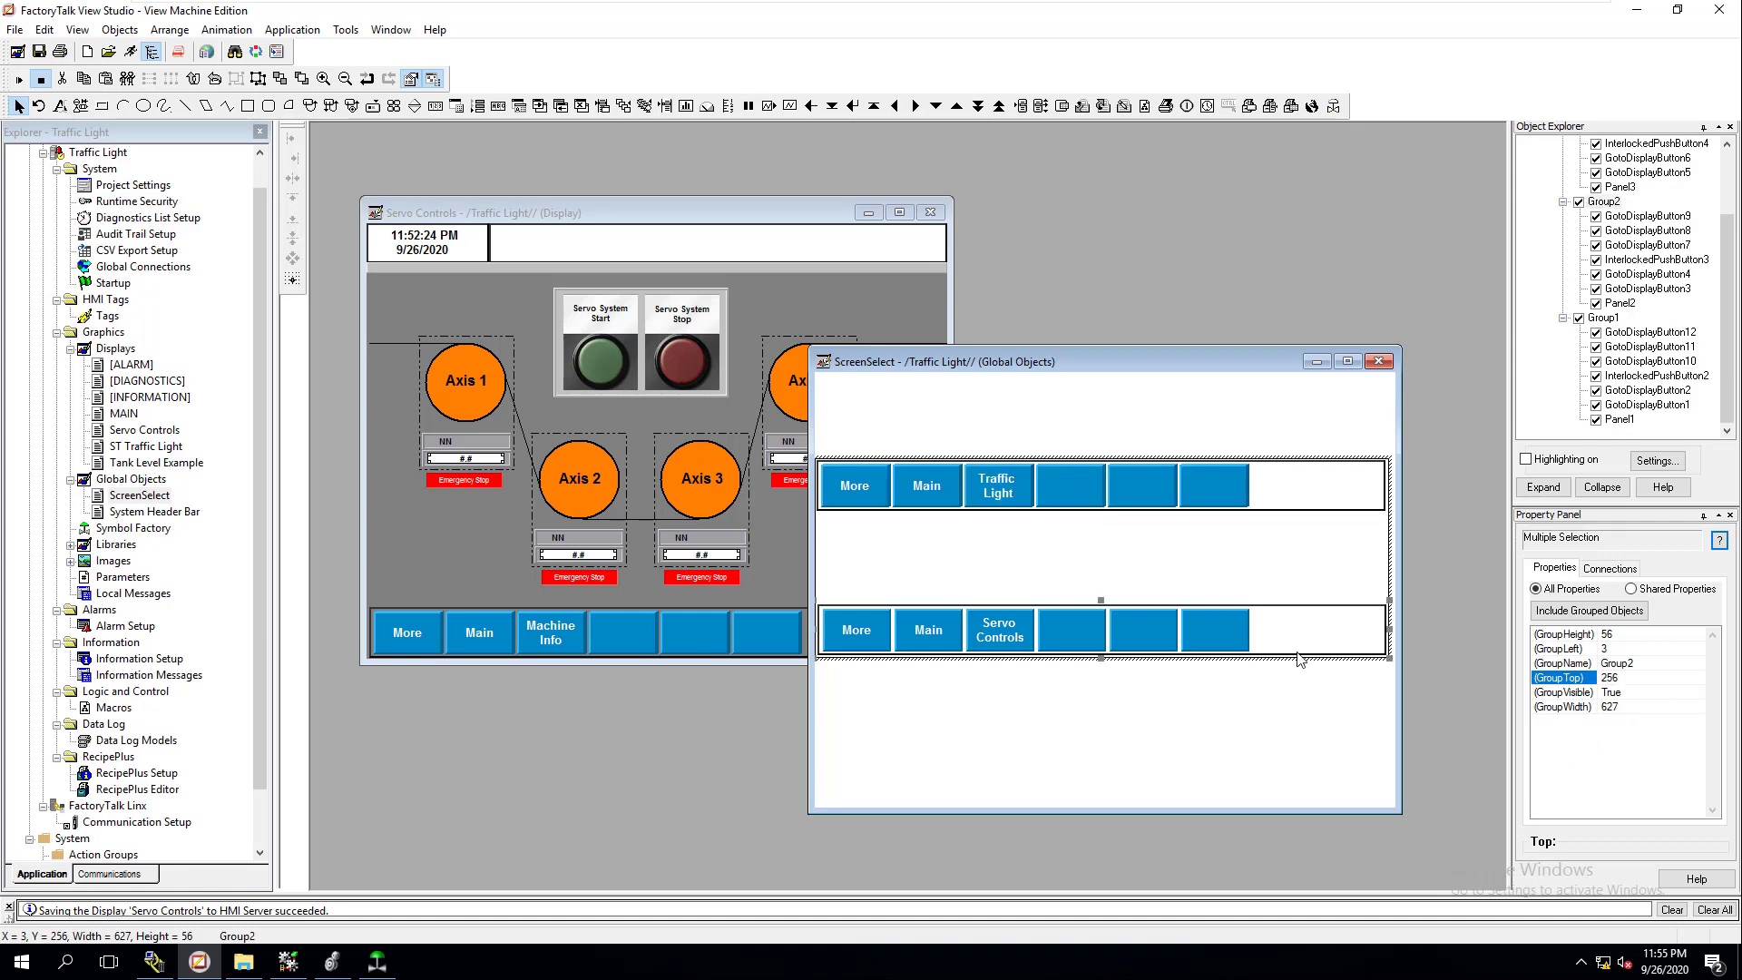
click(1625, 681)
text(97)
key(Return)
click(1206, 653)
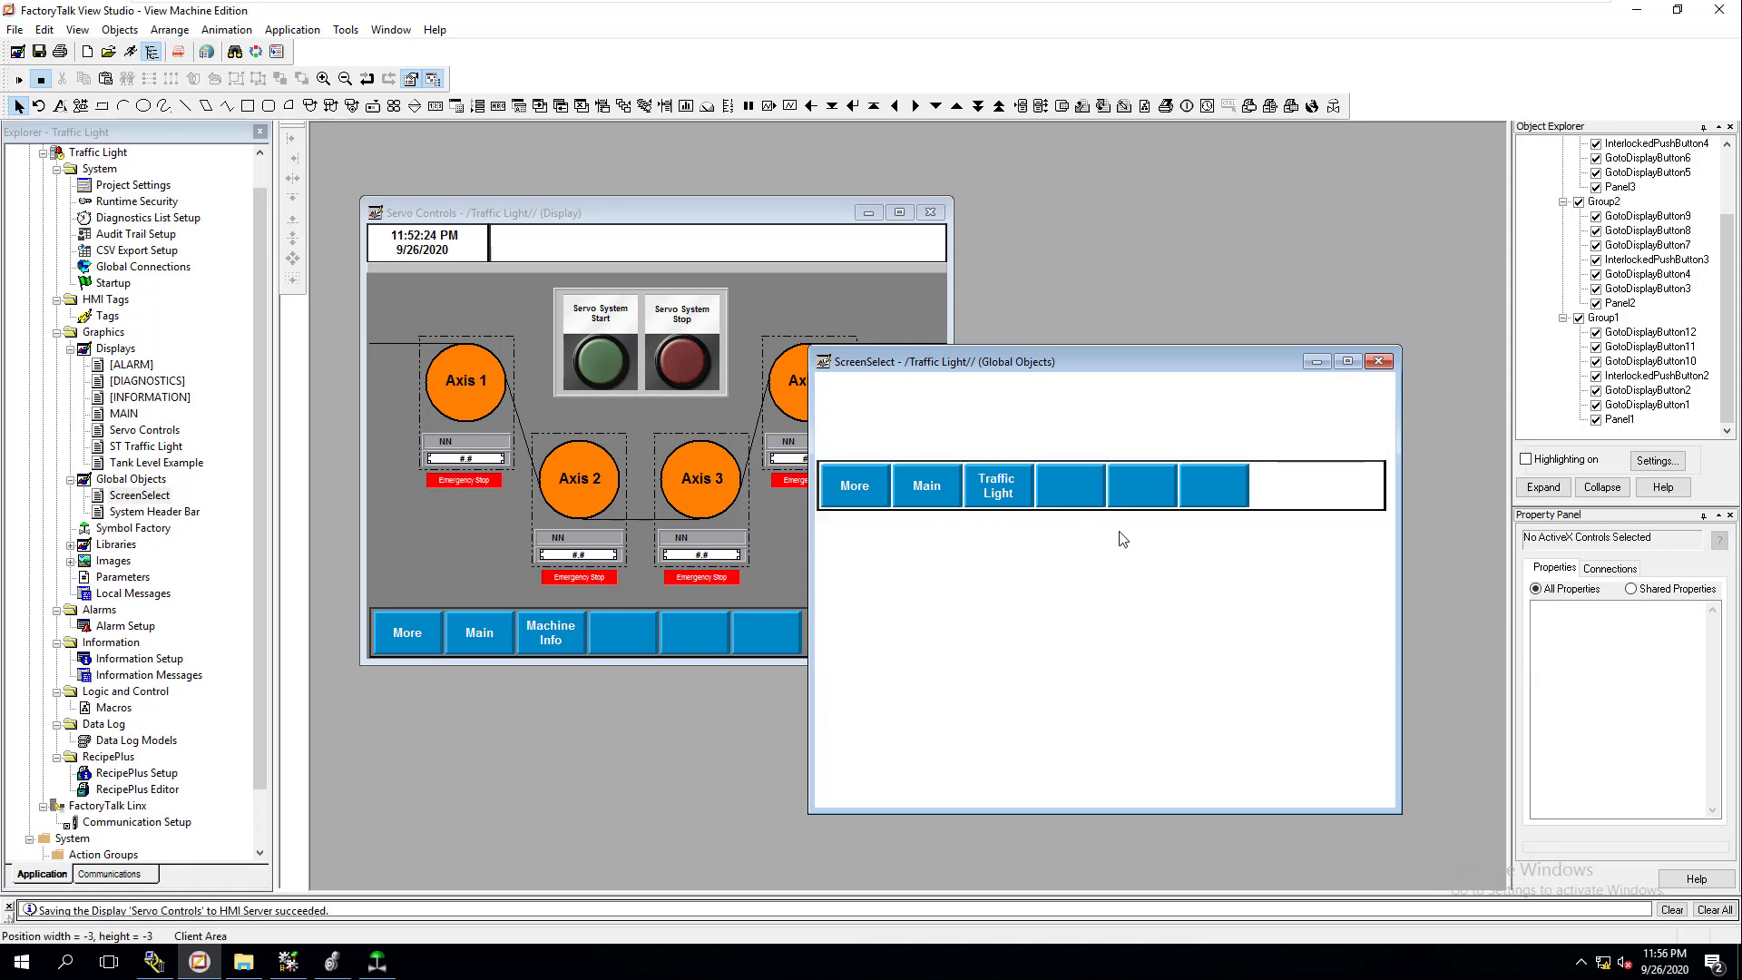
click(1308, 499)
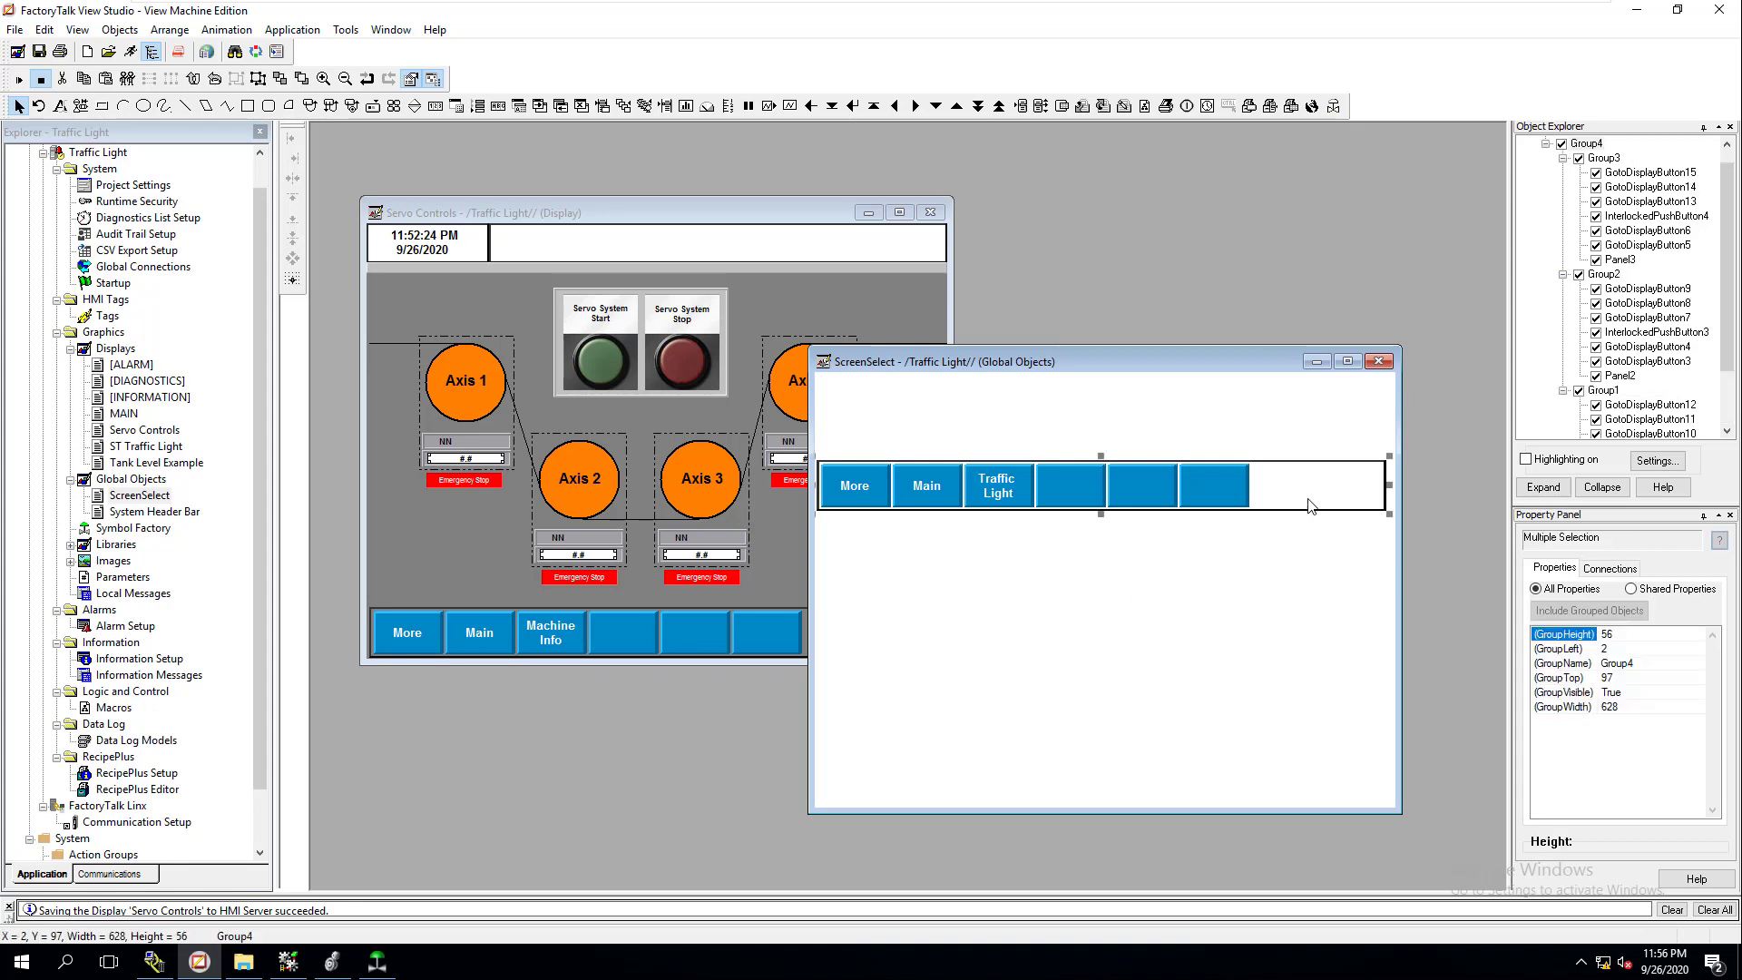
right_click(1309, 506)
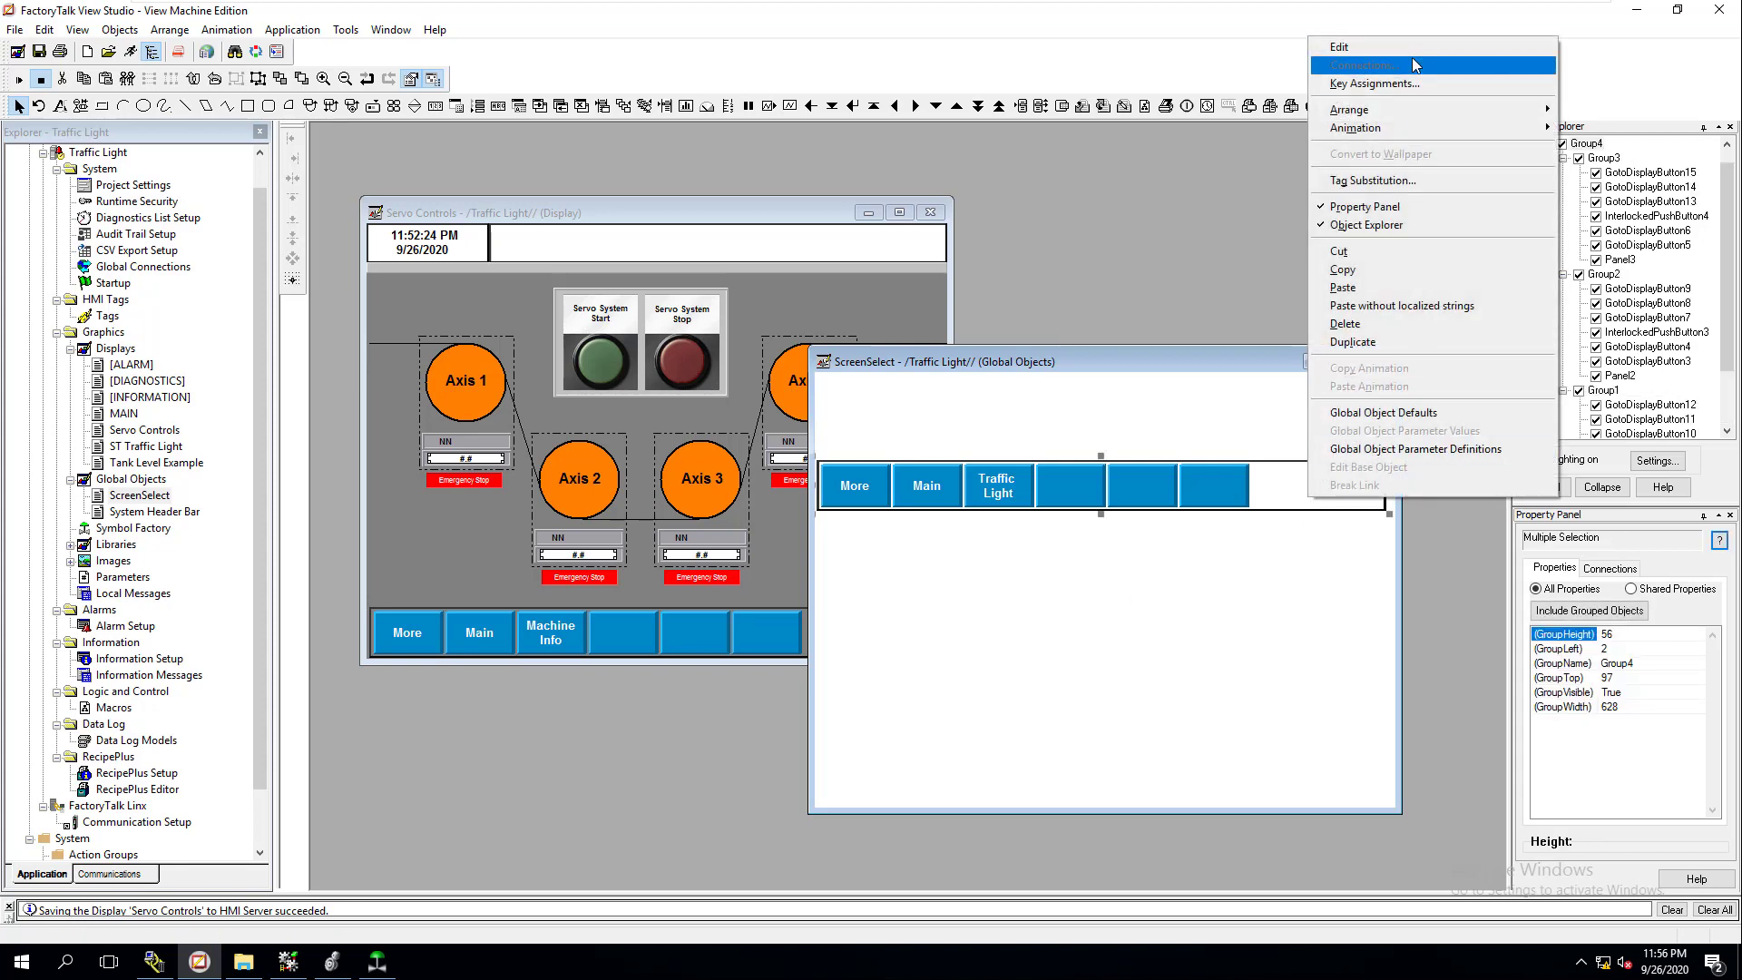
click(1368, 213)
click(1331, 482)
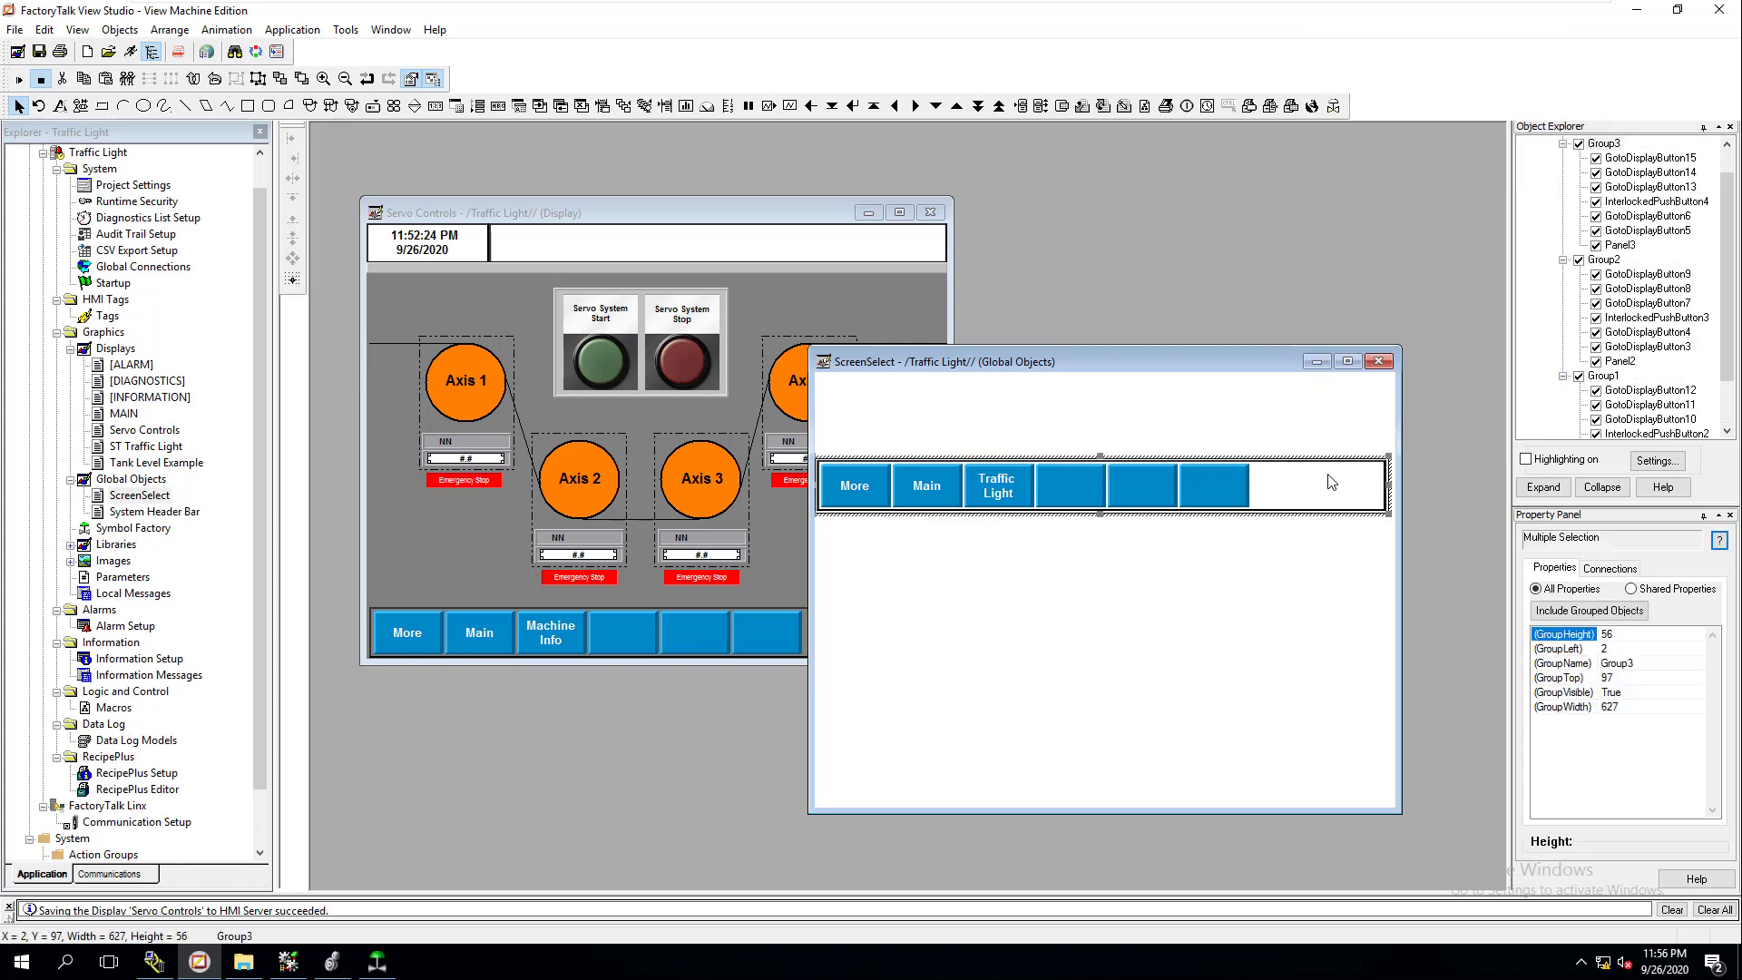
click(1244, 582)
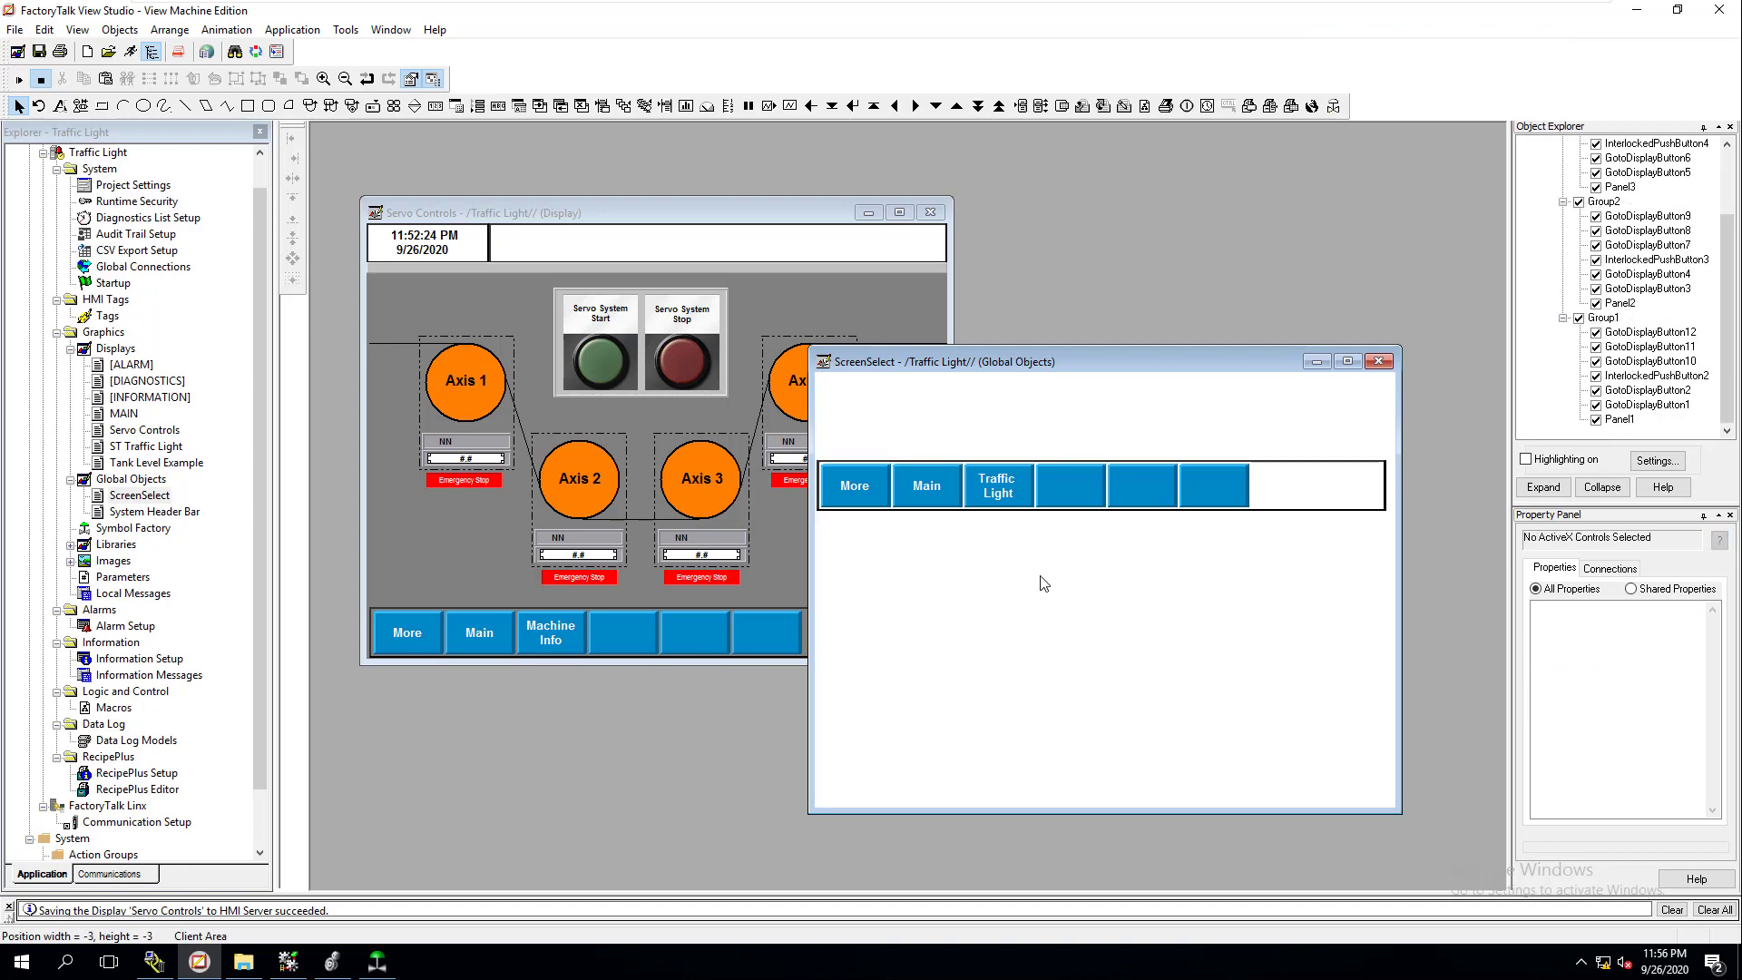
- Save ScreenSelect and delete the outdated navigation bar from the Servo Controls display
click(39, 52)
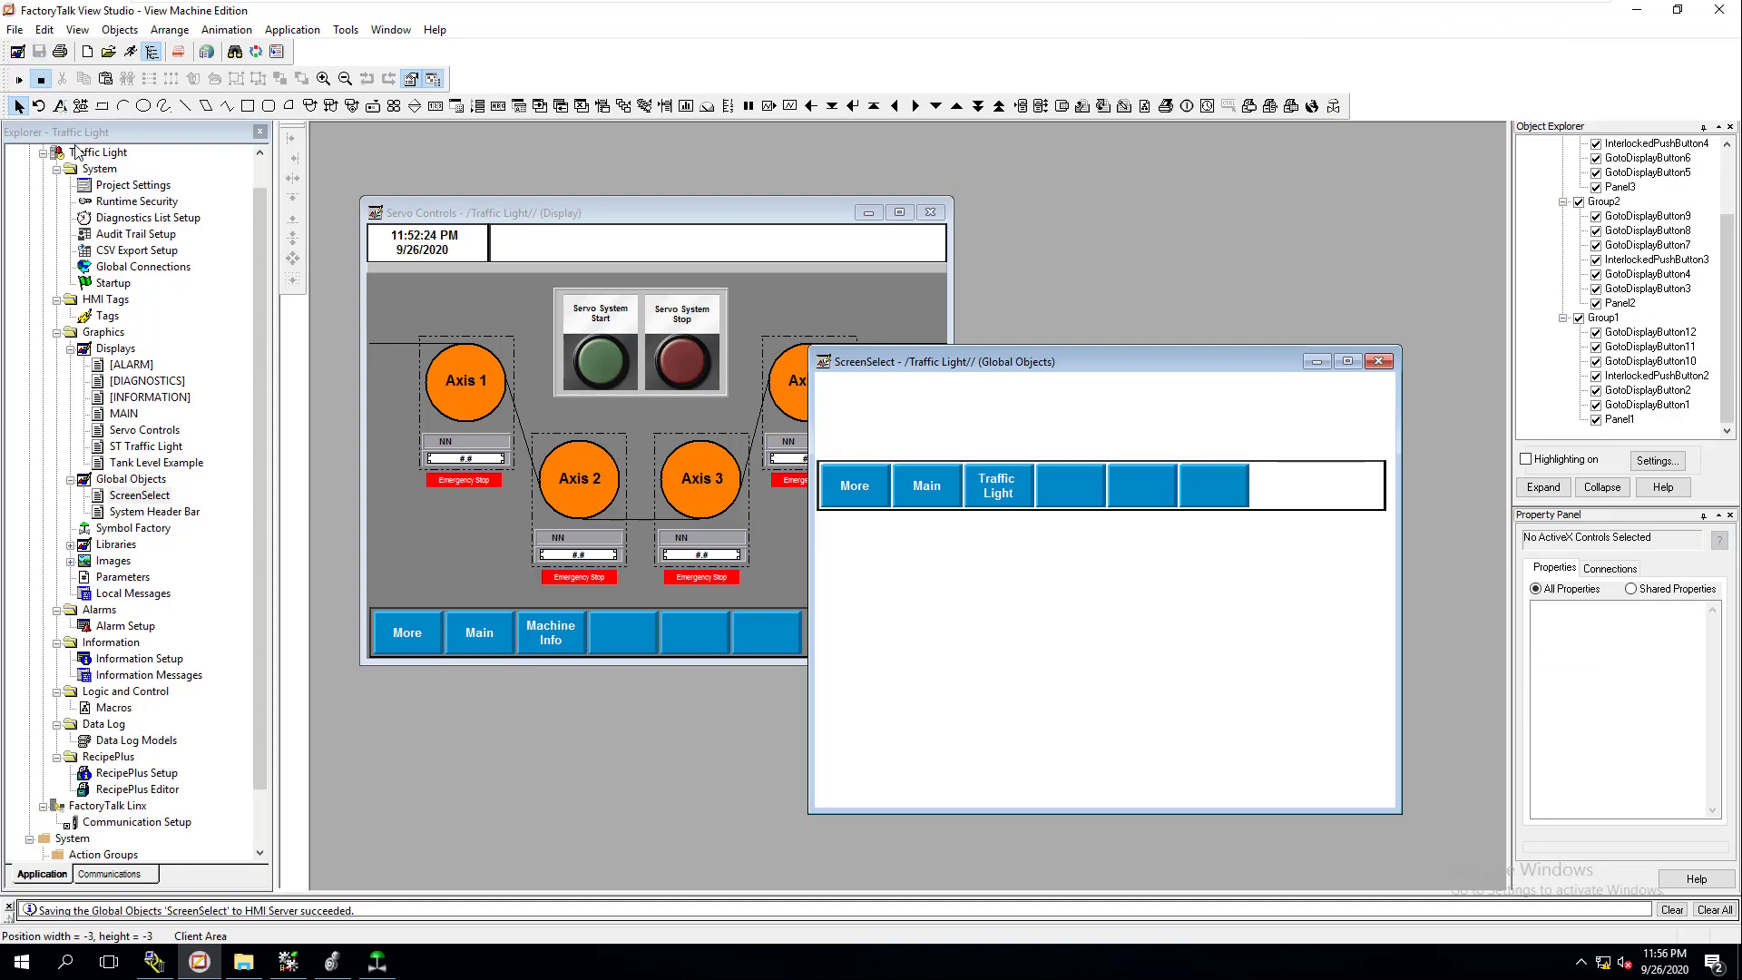
click(537, 626)
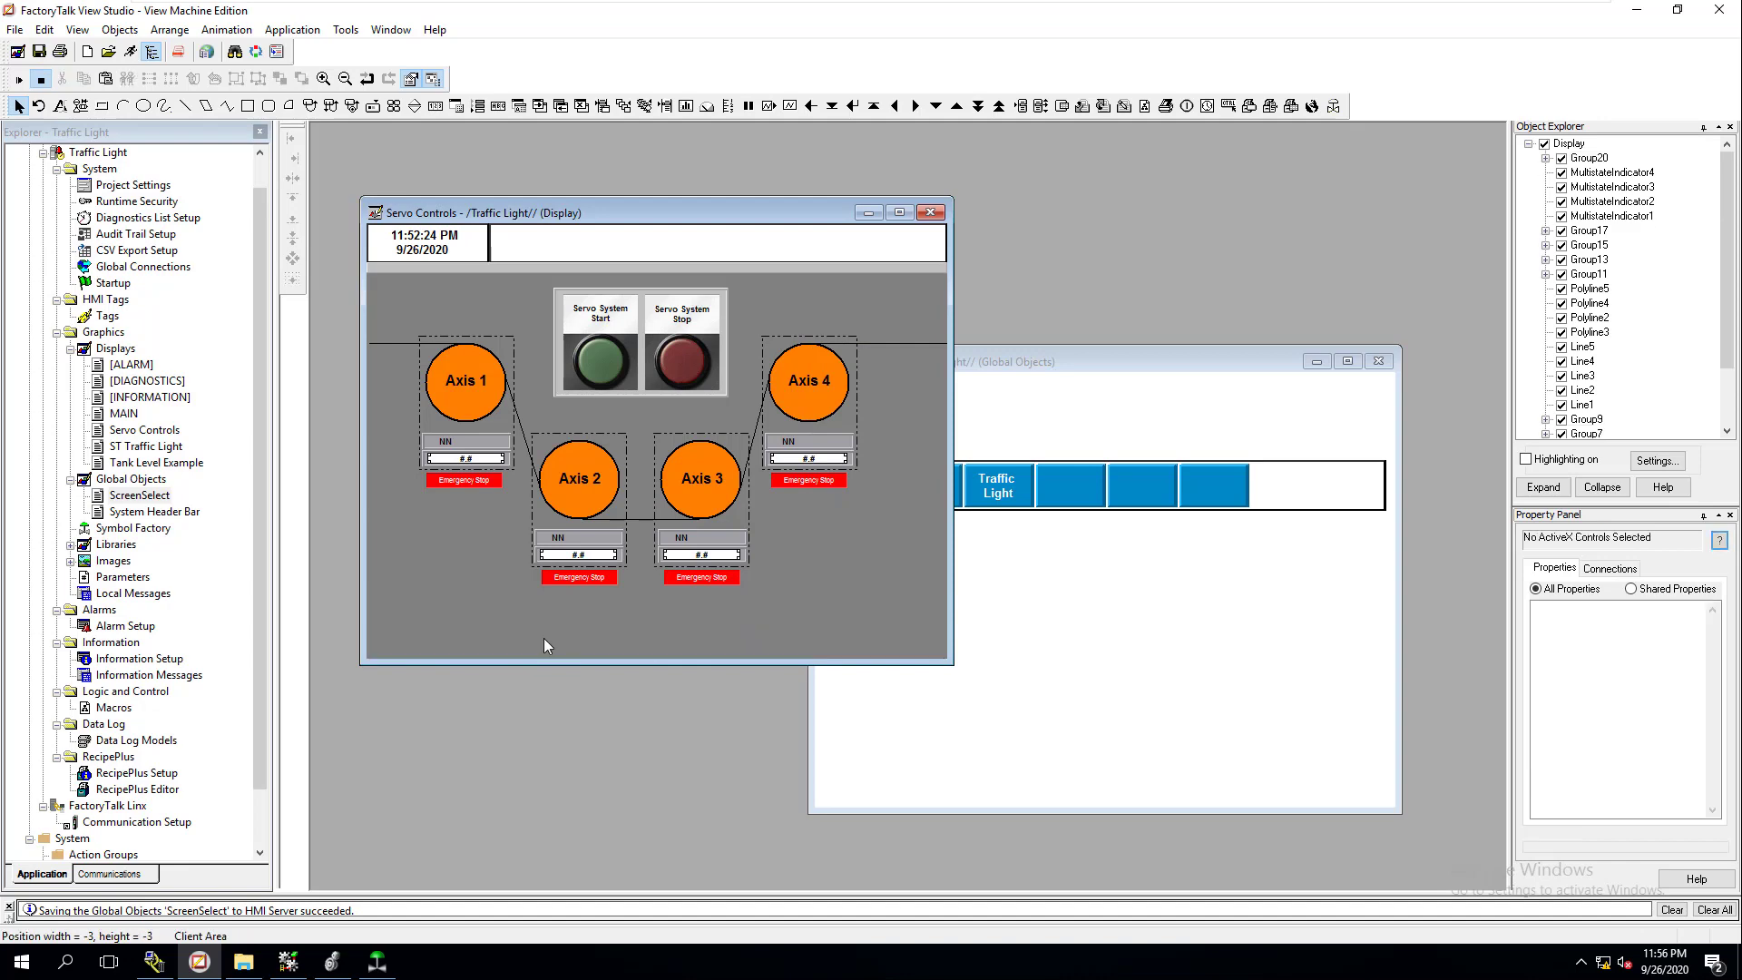
- Copy the combined navigation bar onto the lower edge of Servo Controls at X 0, Y 424, and close ScreenSelect
click(1068, 488)
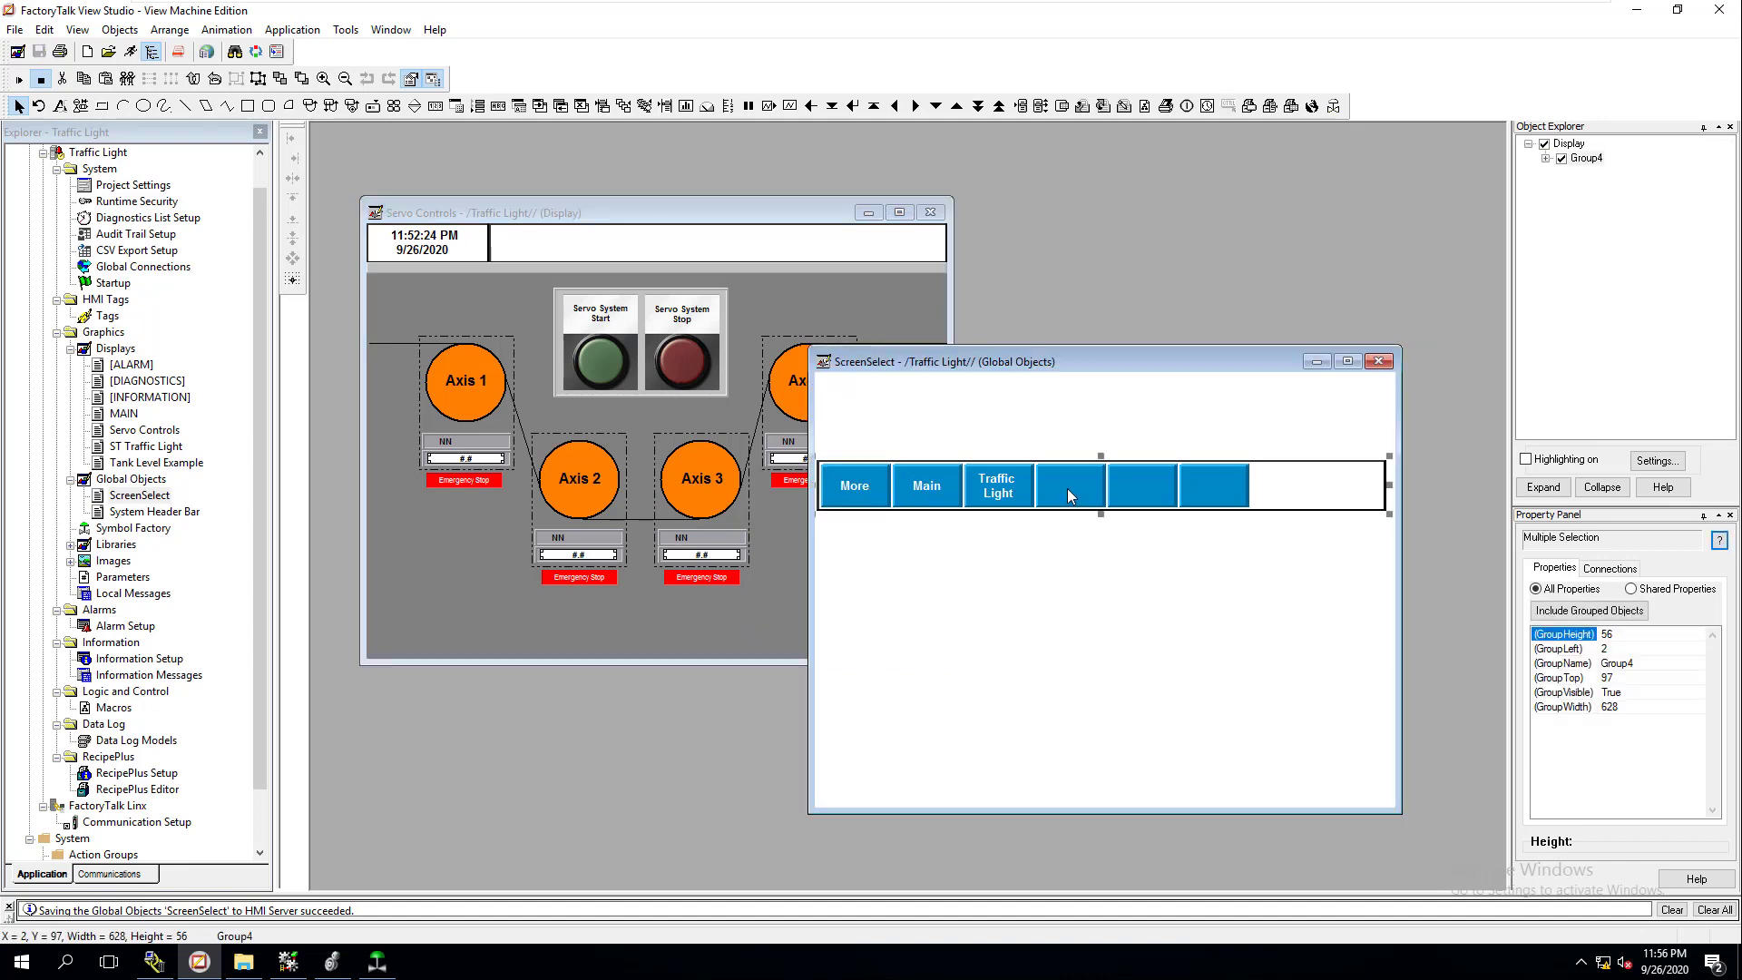
click(635, 615)
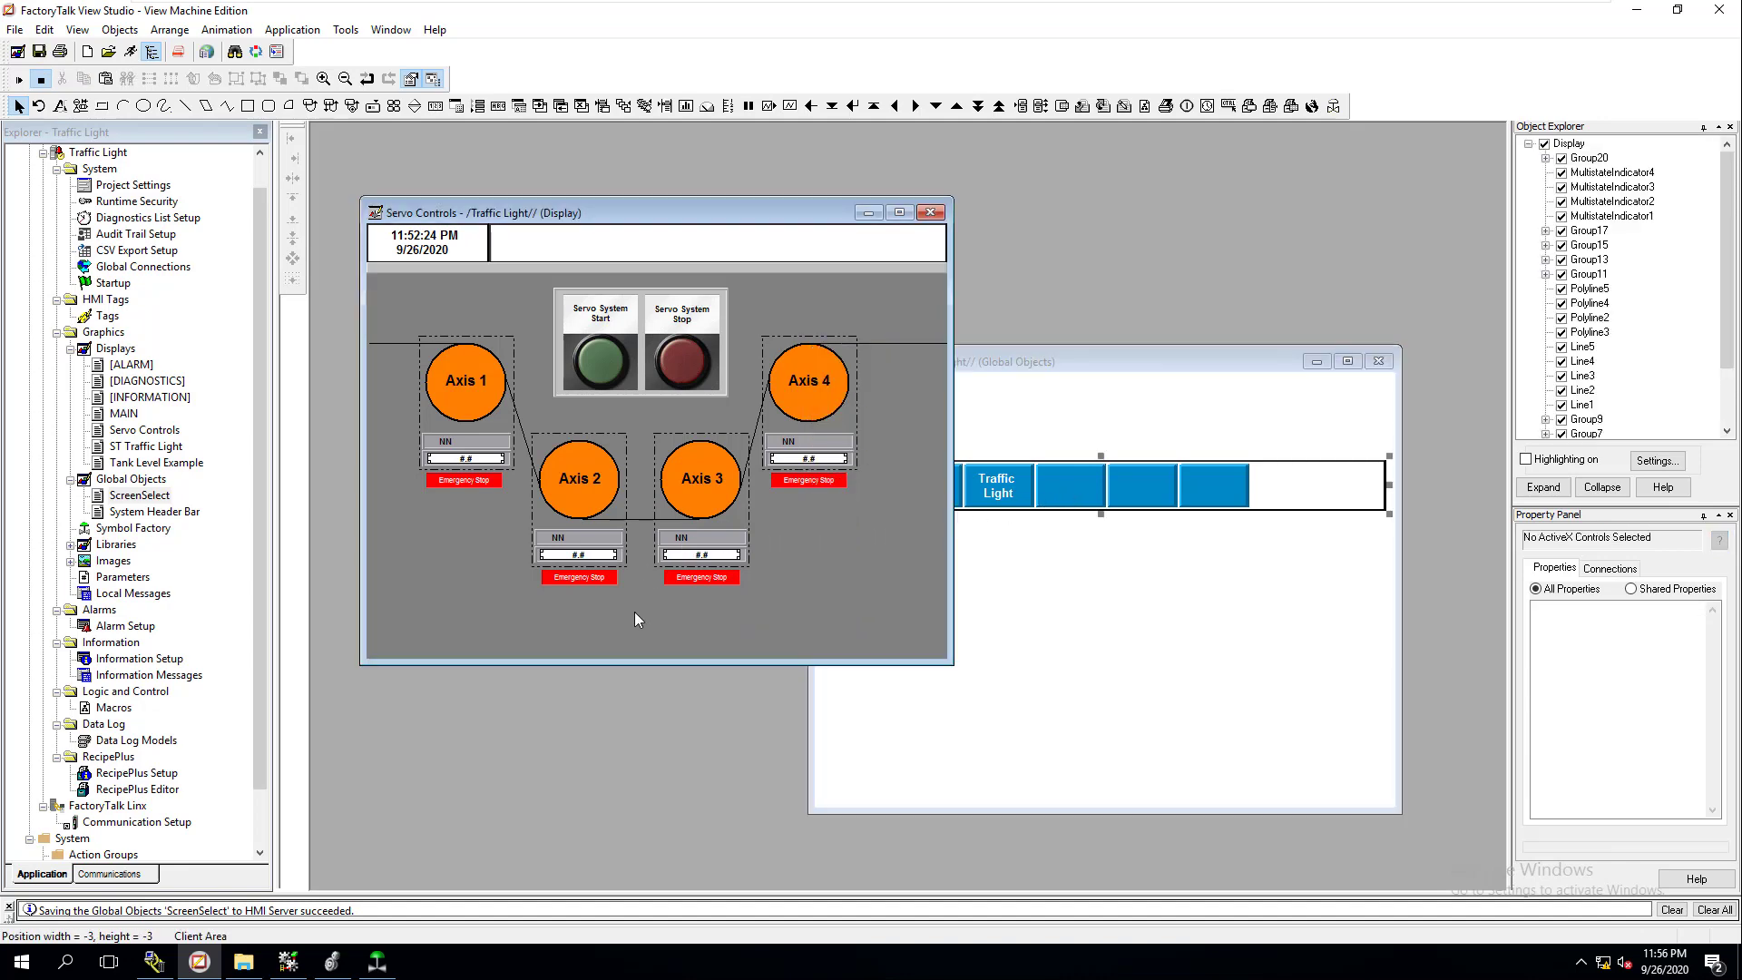
key(ctrl+v)
drag(612, 362, 608, 628)
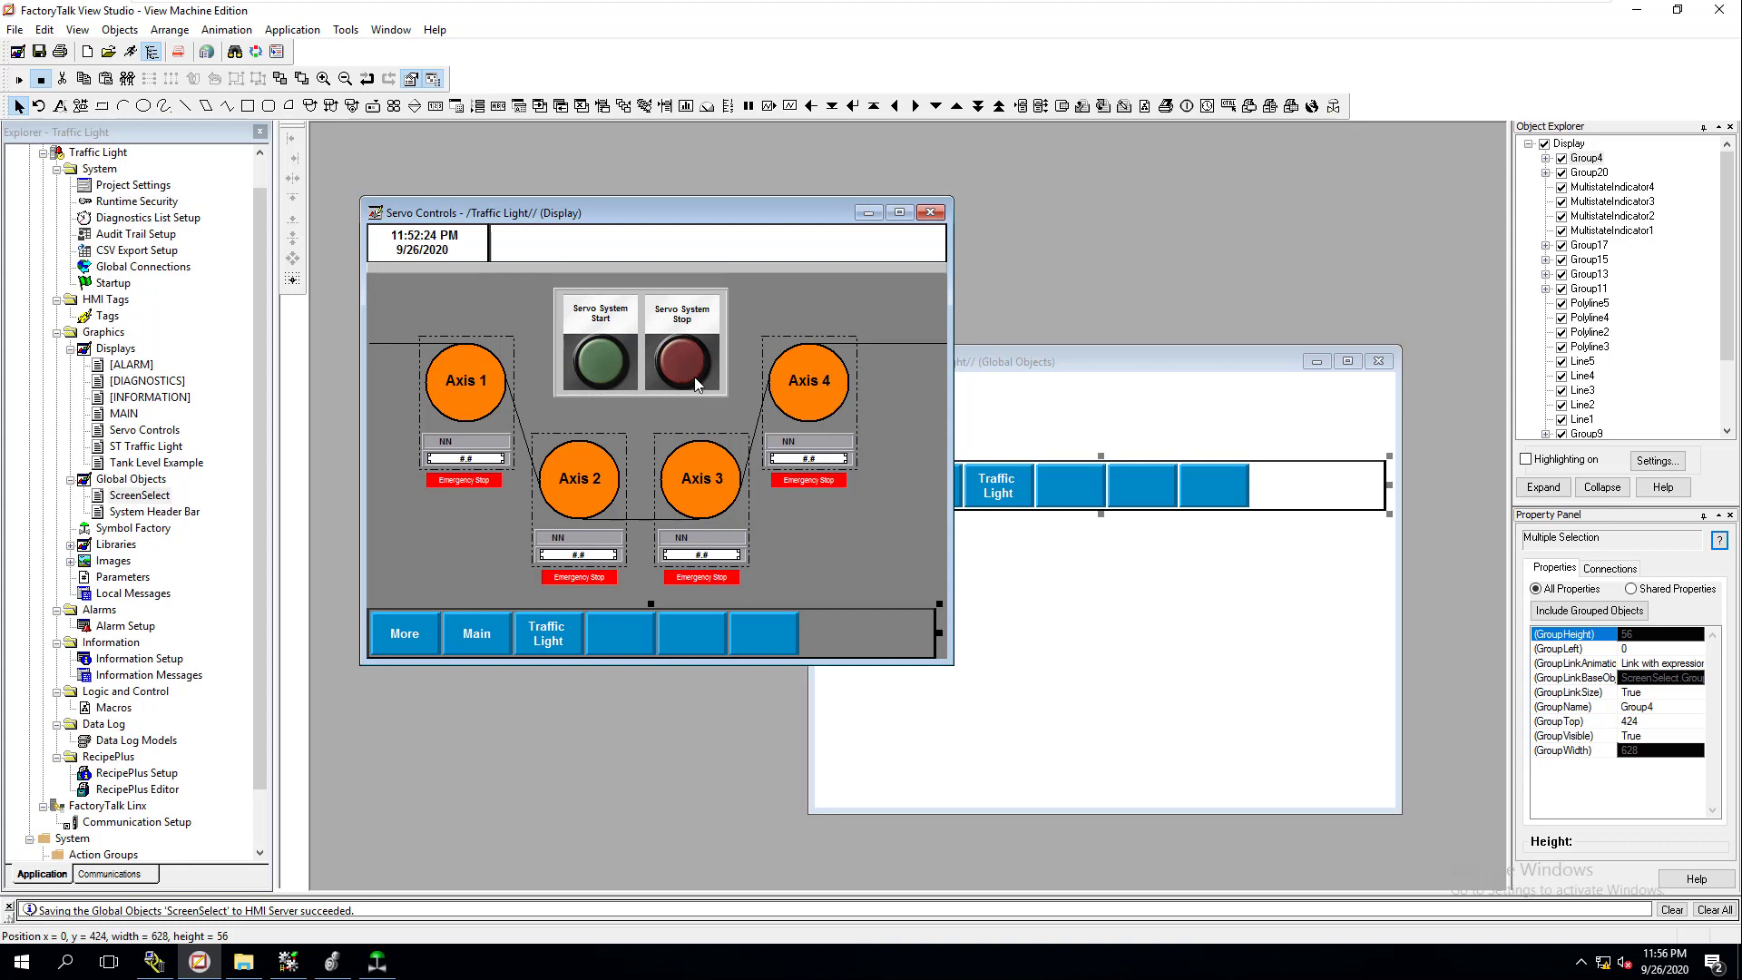
click(486, 289)
click(1100, 572)
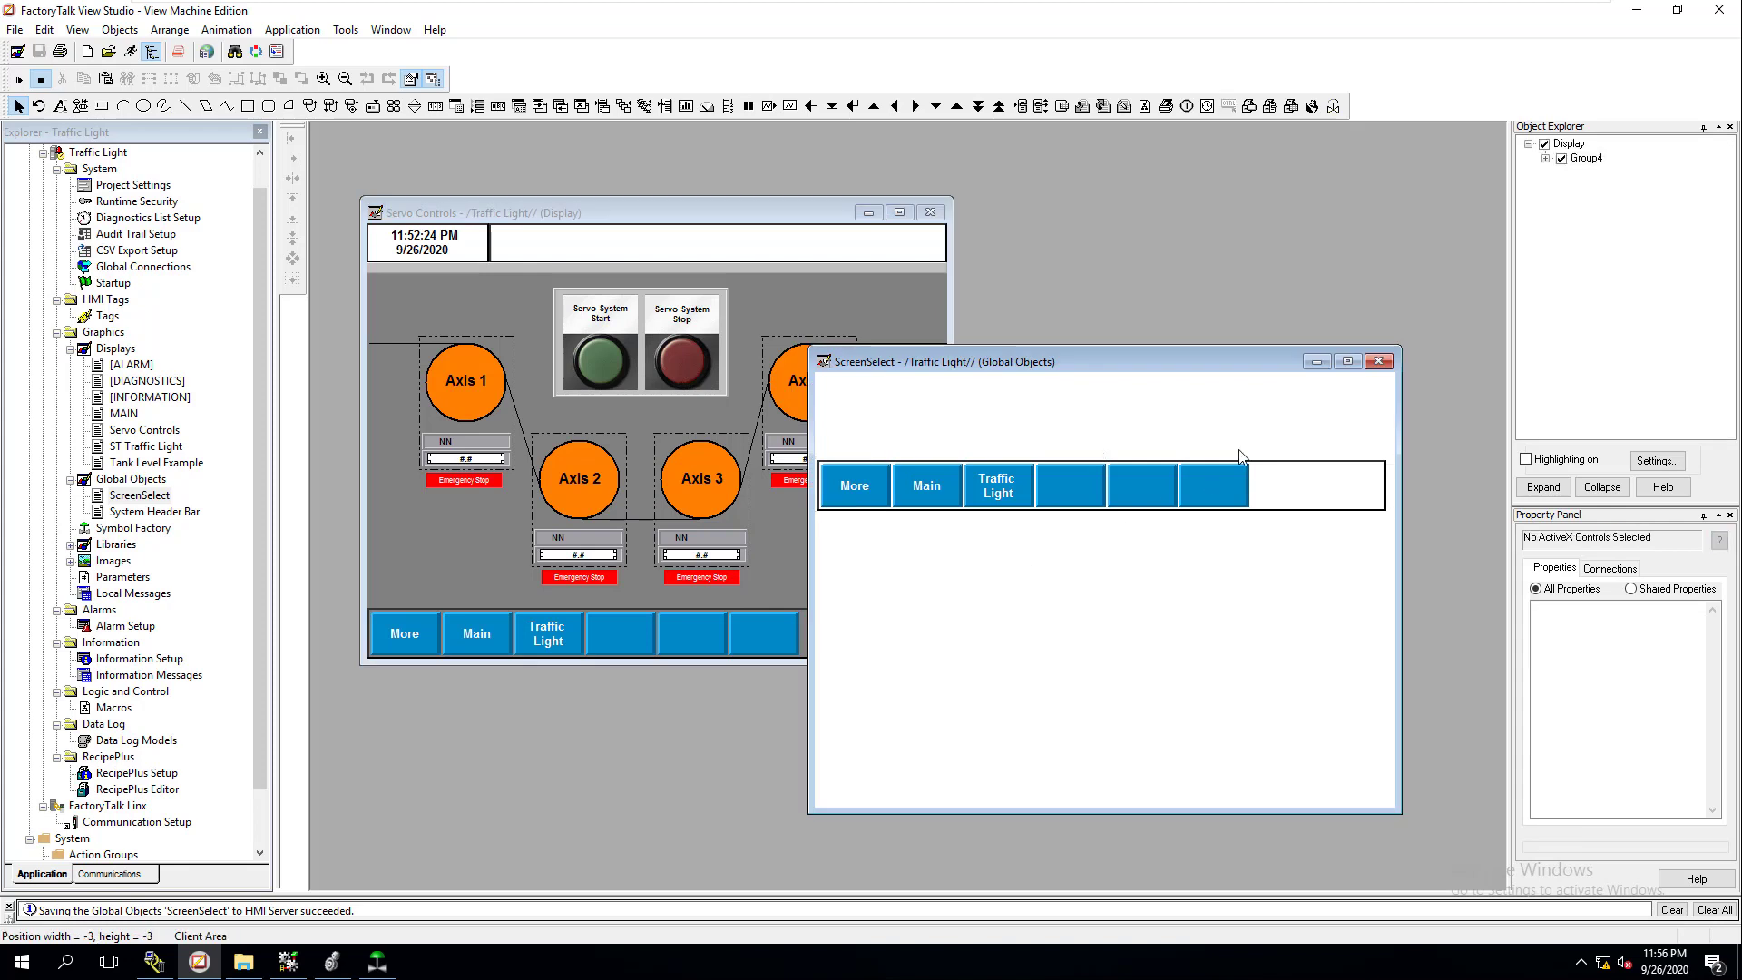
click(1377, 361)
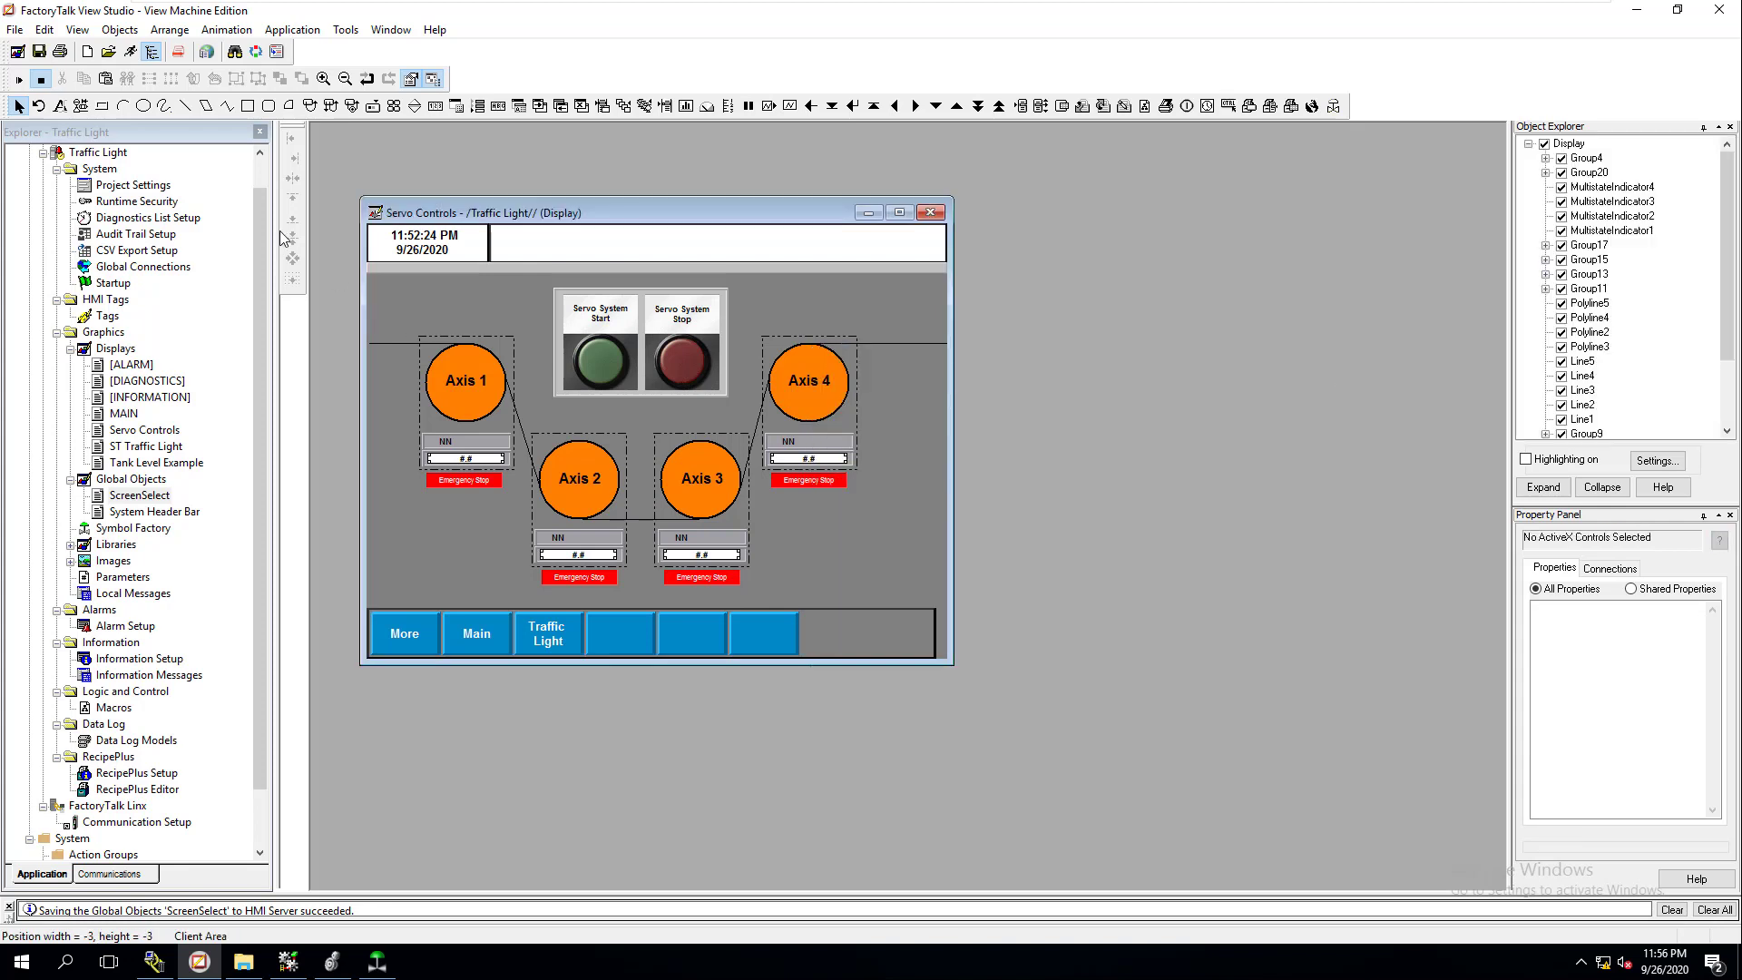
- Test the Servo Controls display and try the navigation bar's Tank Level and More buttons
click(19, 80)
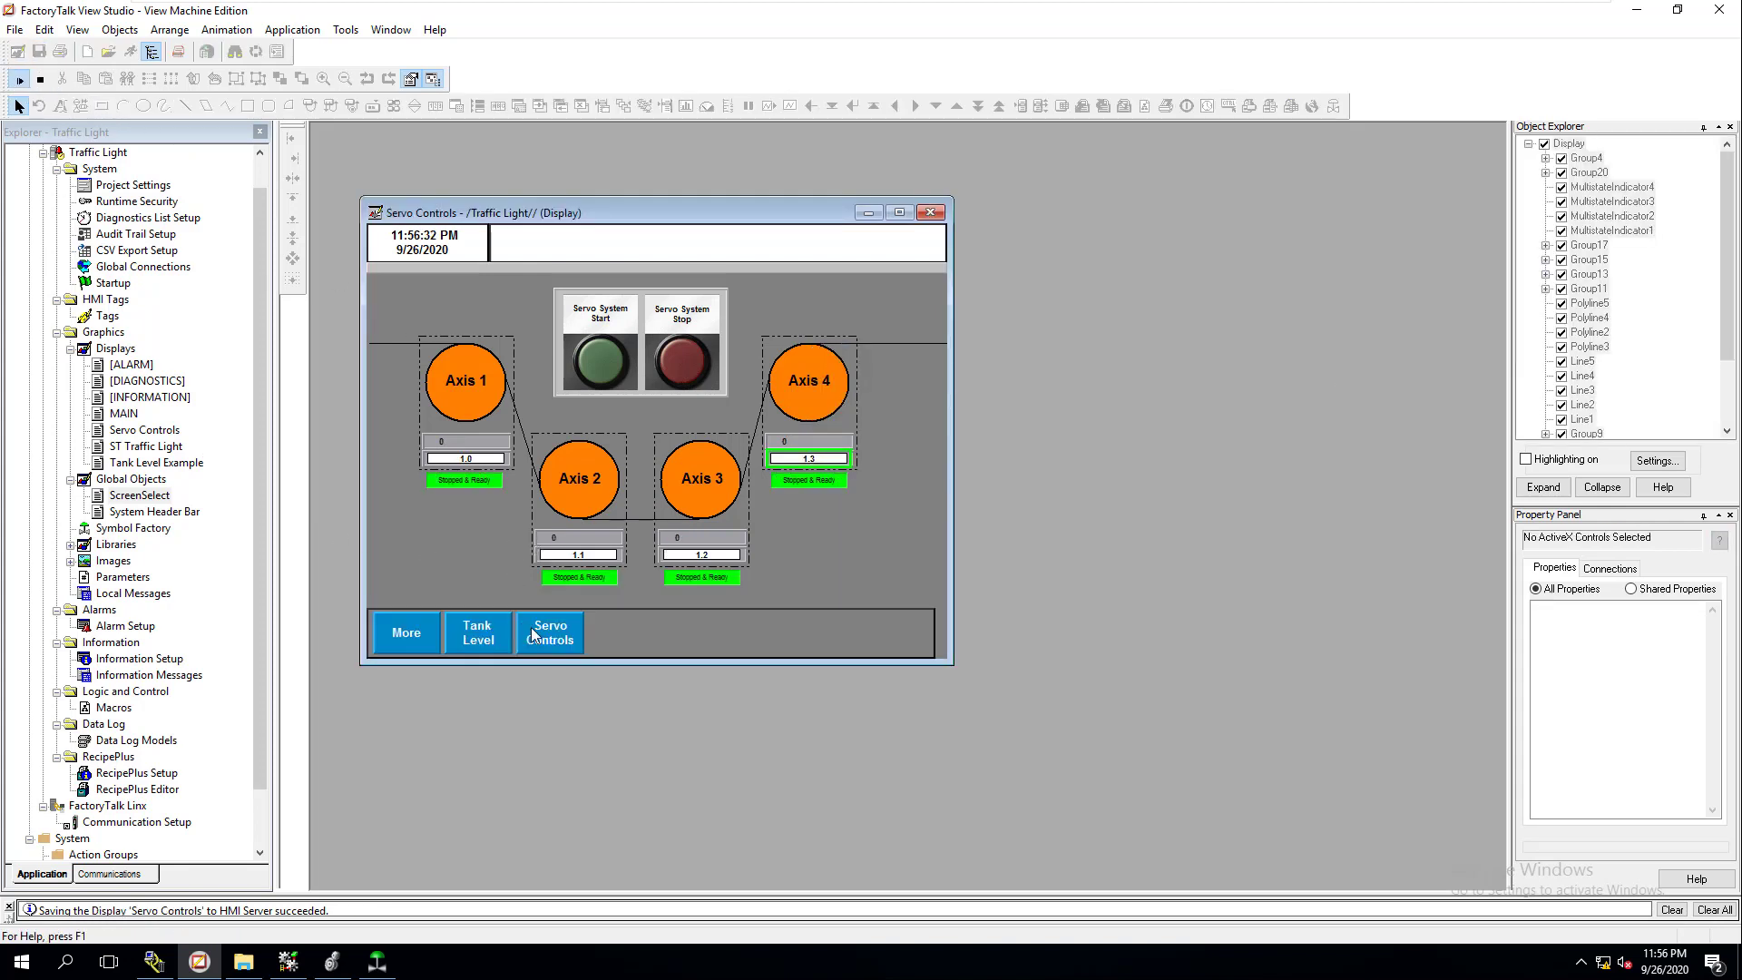
click(489, 638)
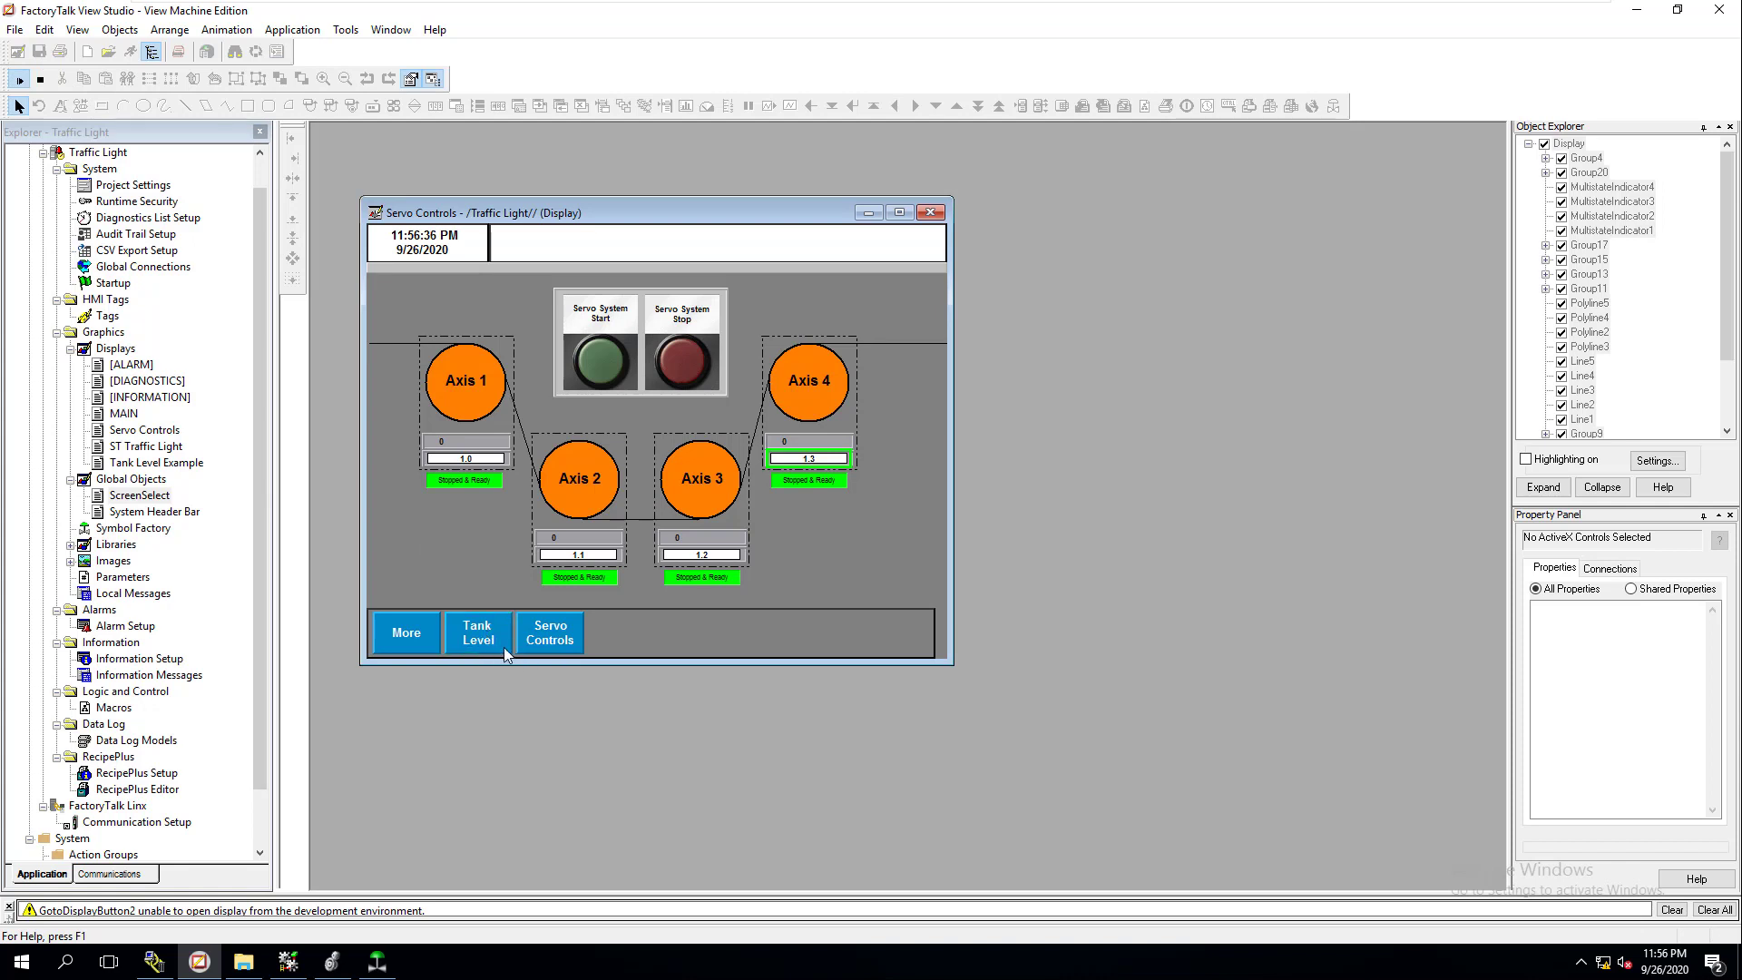
click(421, 629)
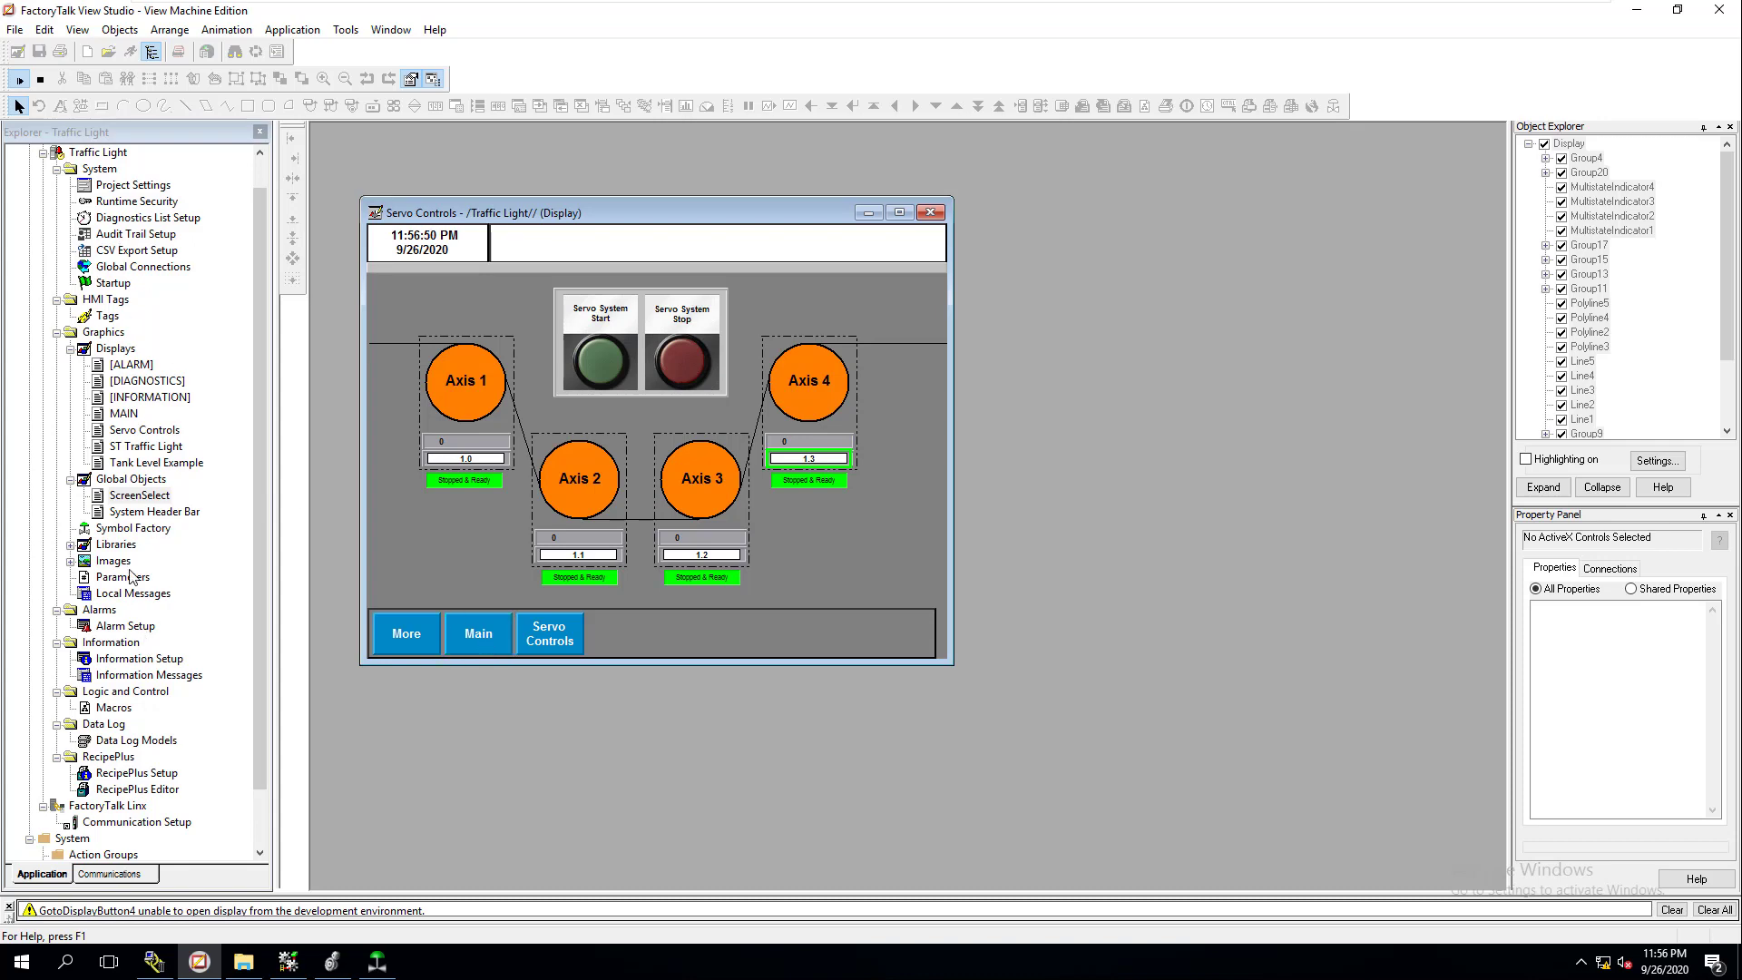
- View the MAIN display, close it and end the test of Servo Controls
double_click(122, 414)
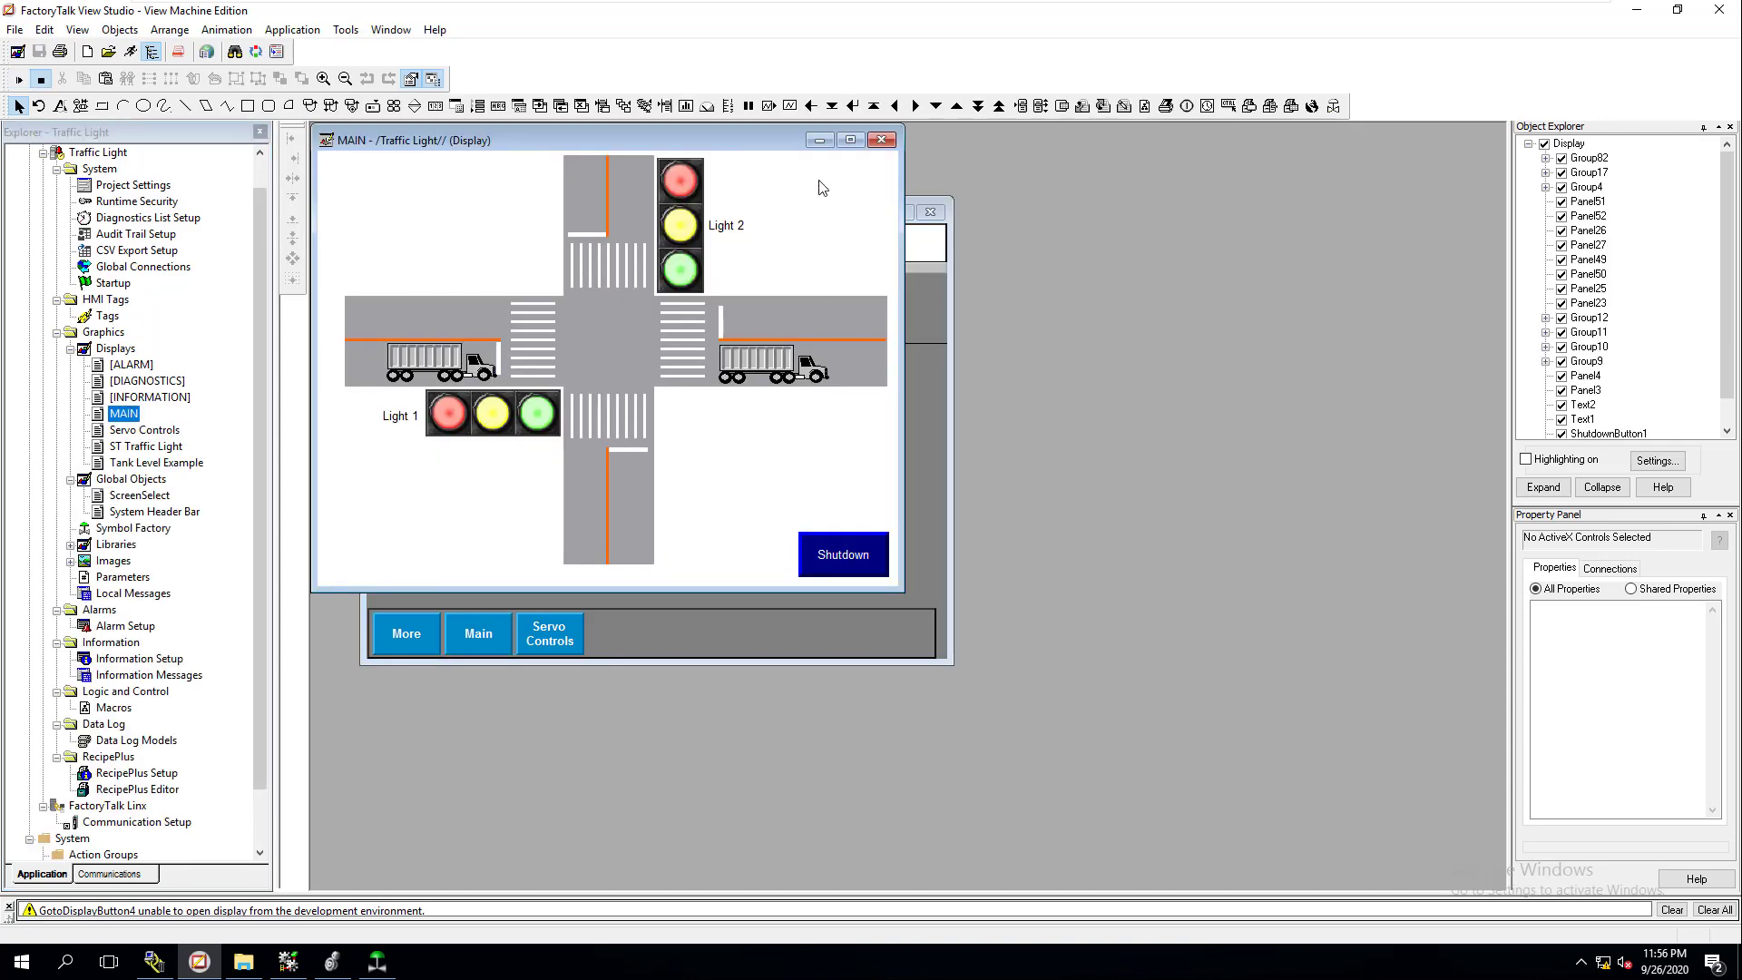
click(880, 139)
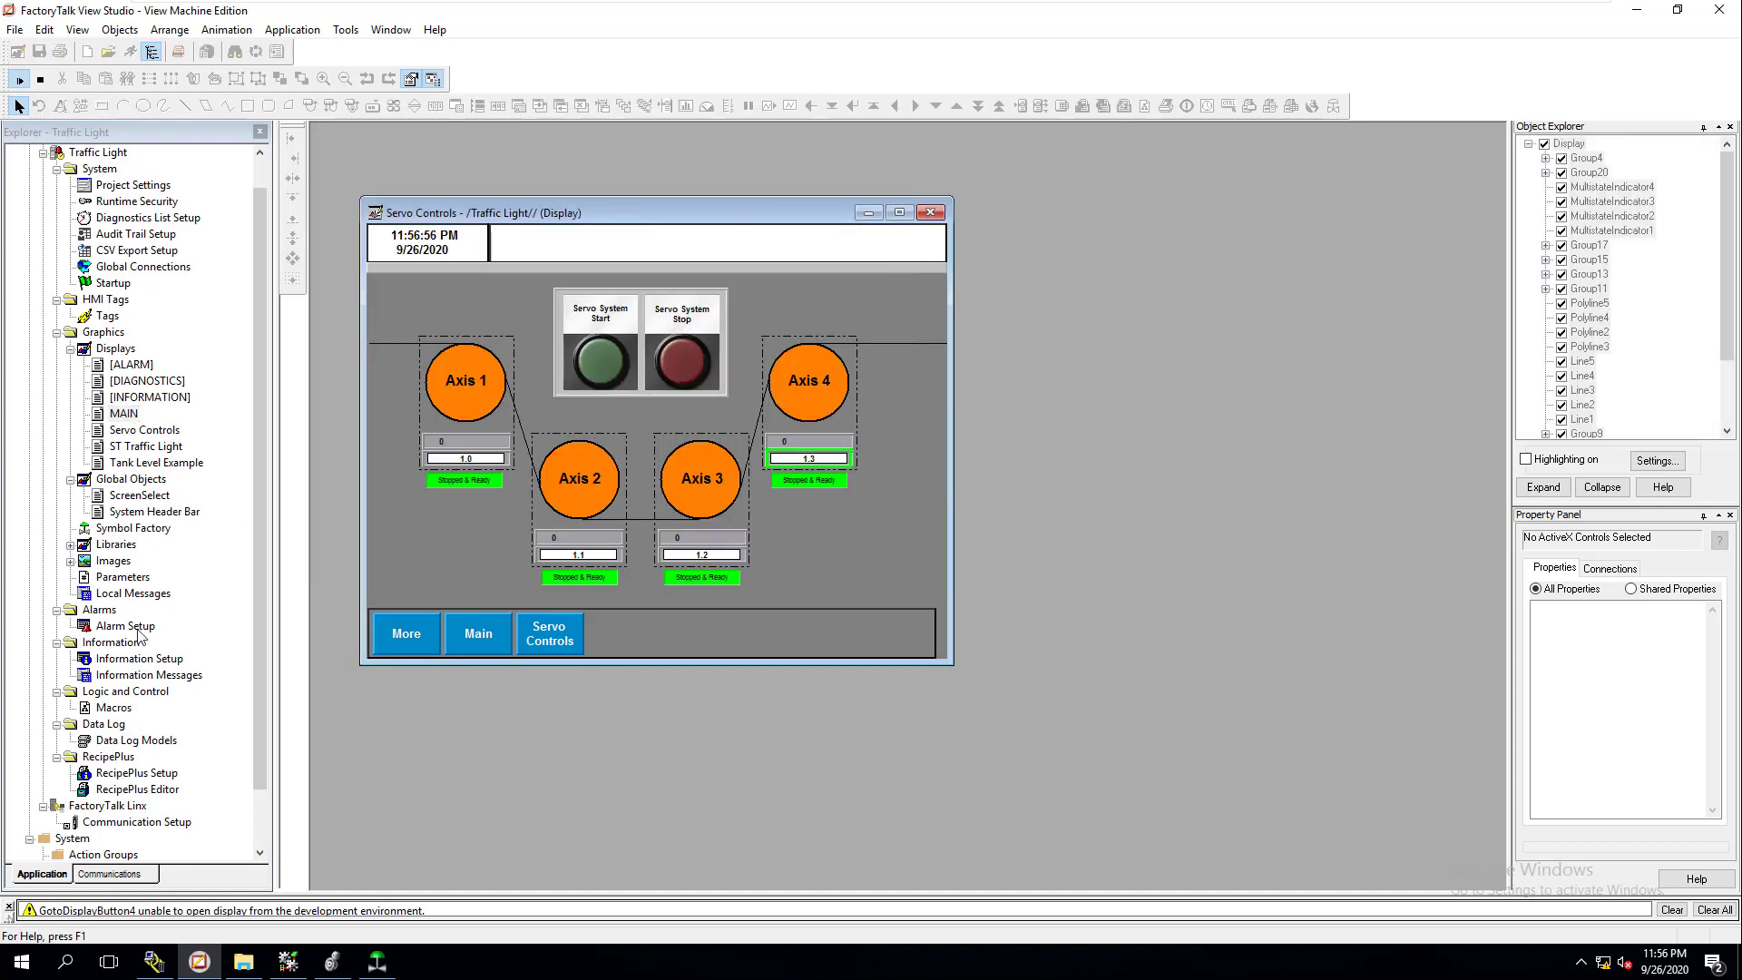
click(40, 80)
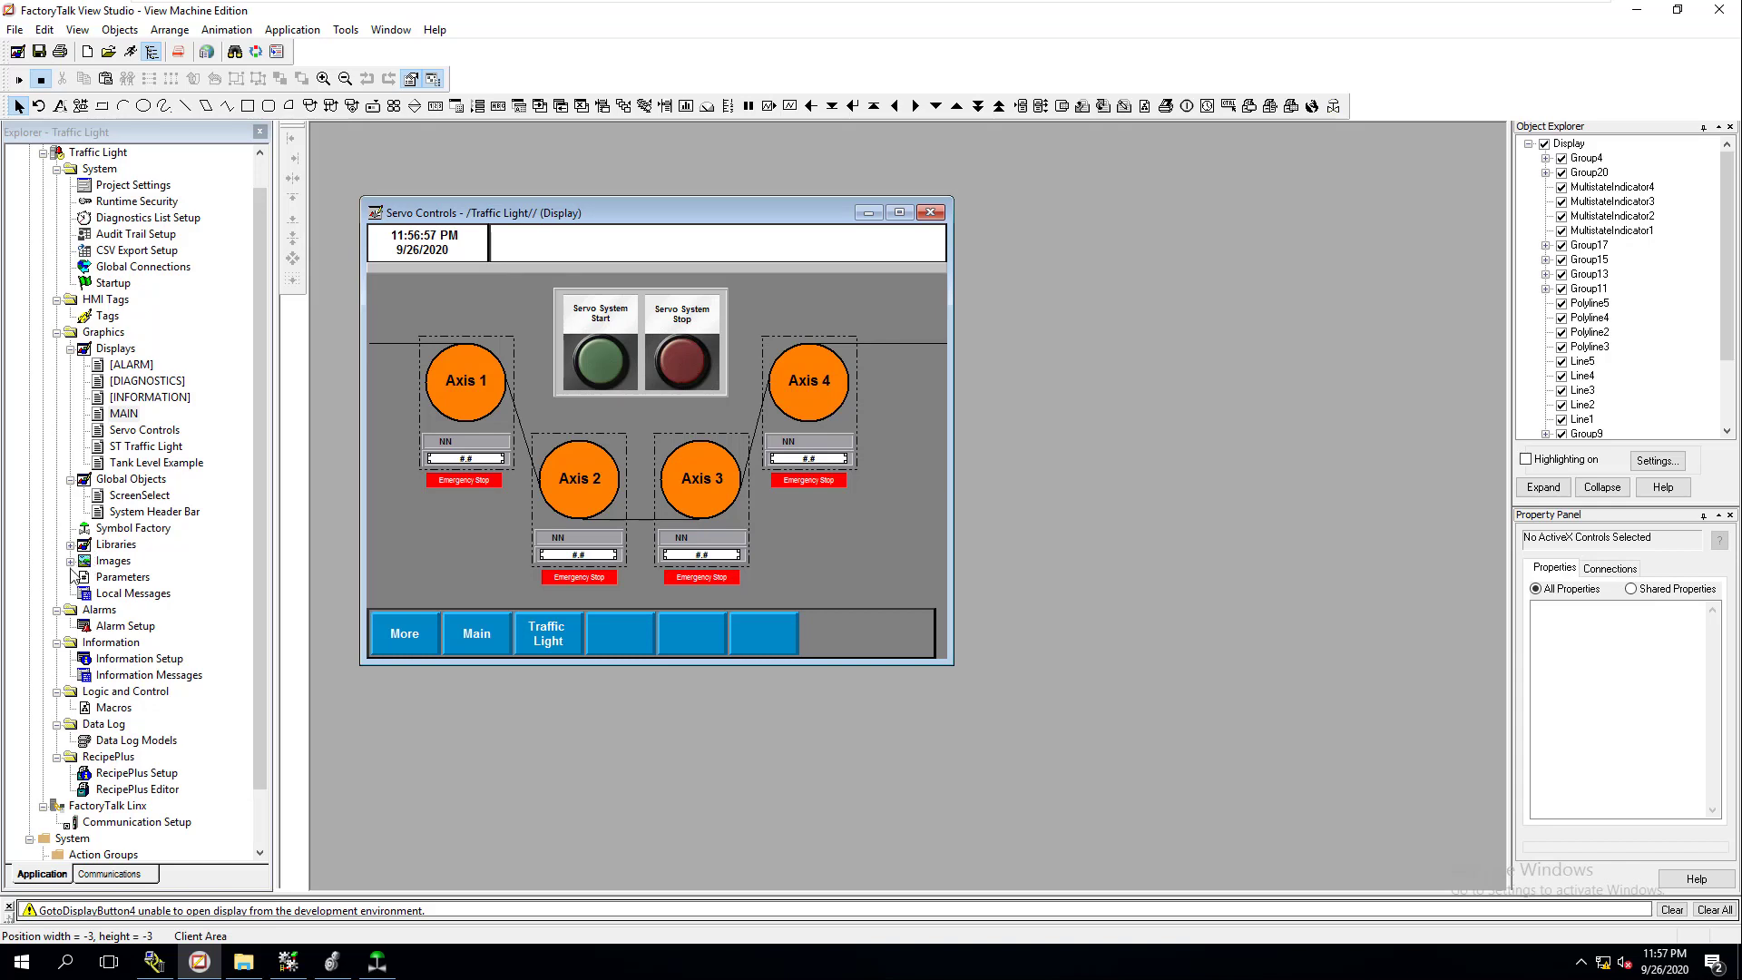
- Reopen the ScreenSelect global object and spread its overlapping navigation bars apart vertically
double_click(140, 498)
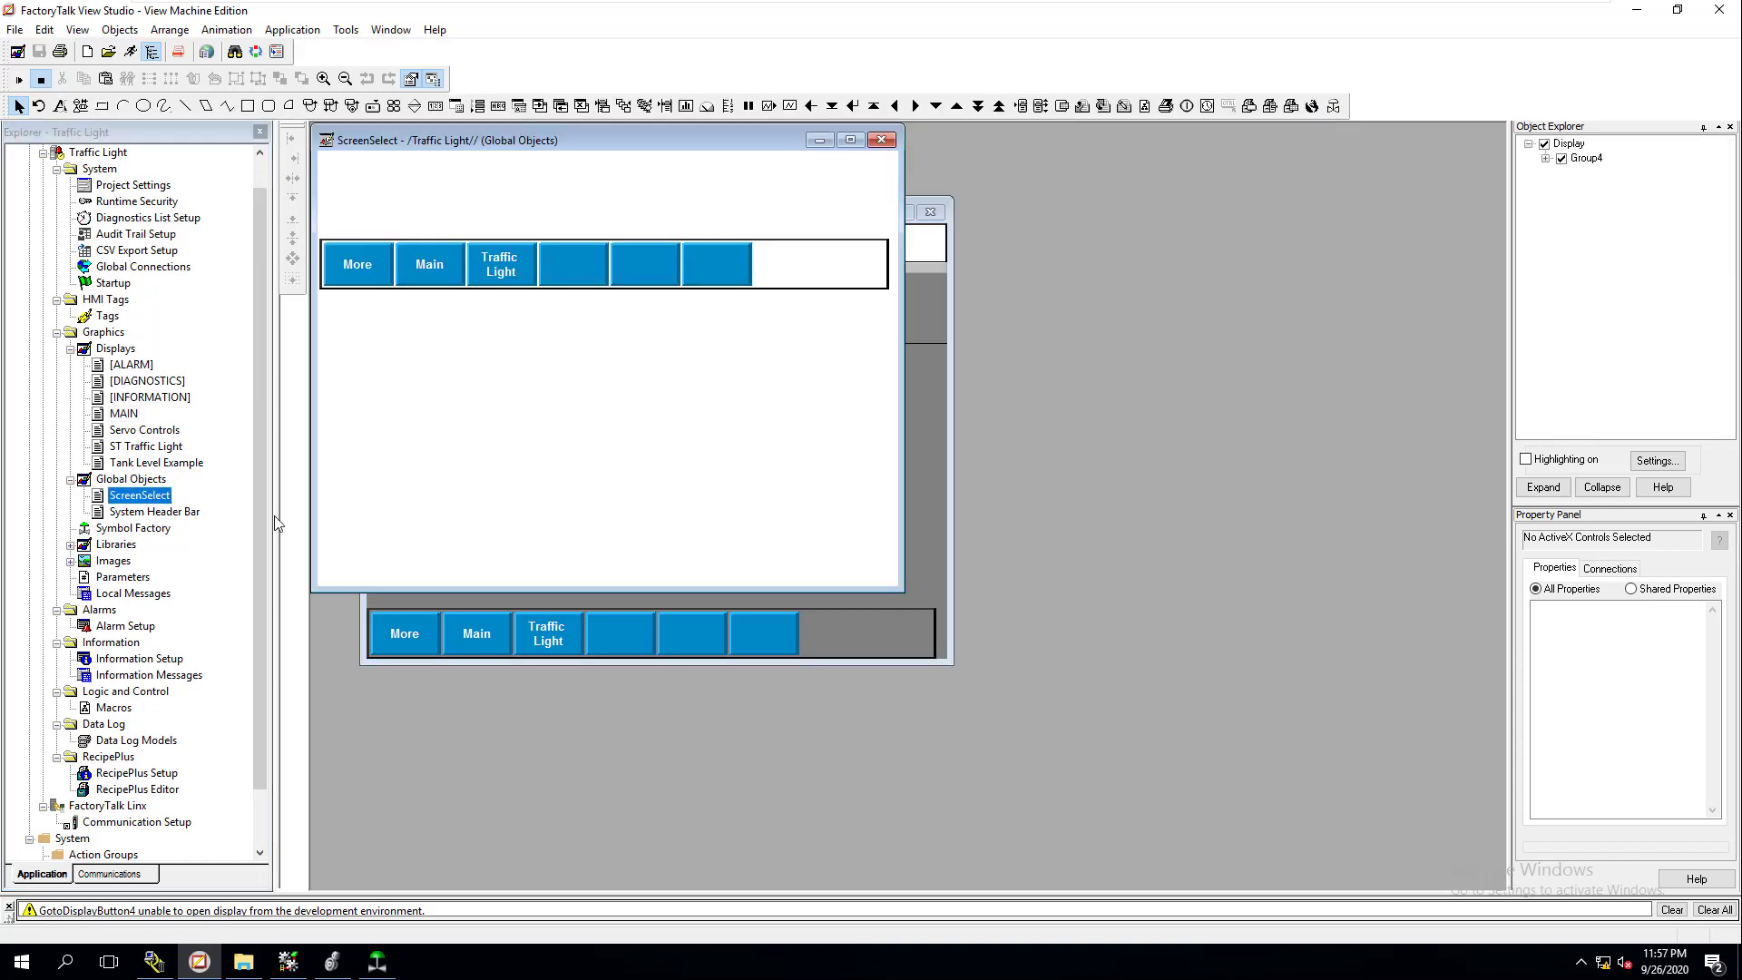
drag(534, 270, 528, 357)
drag(536, 264, 529, 426)
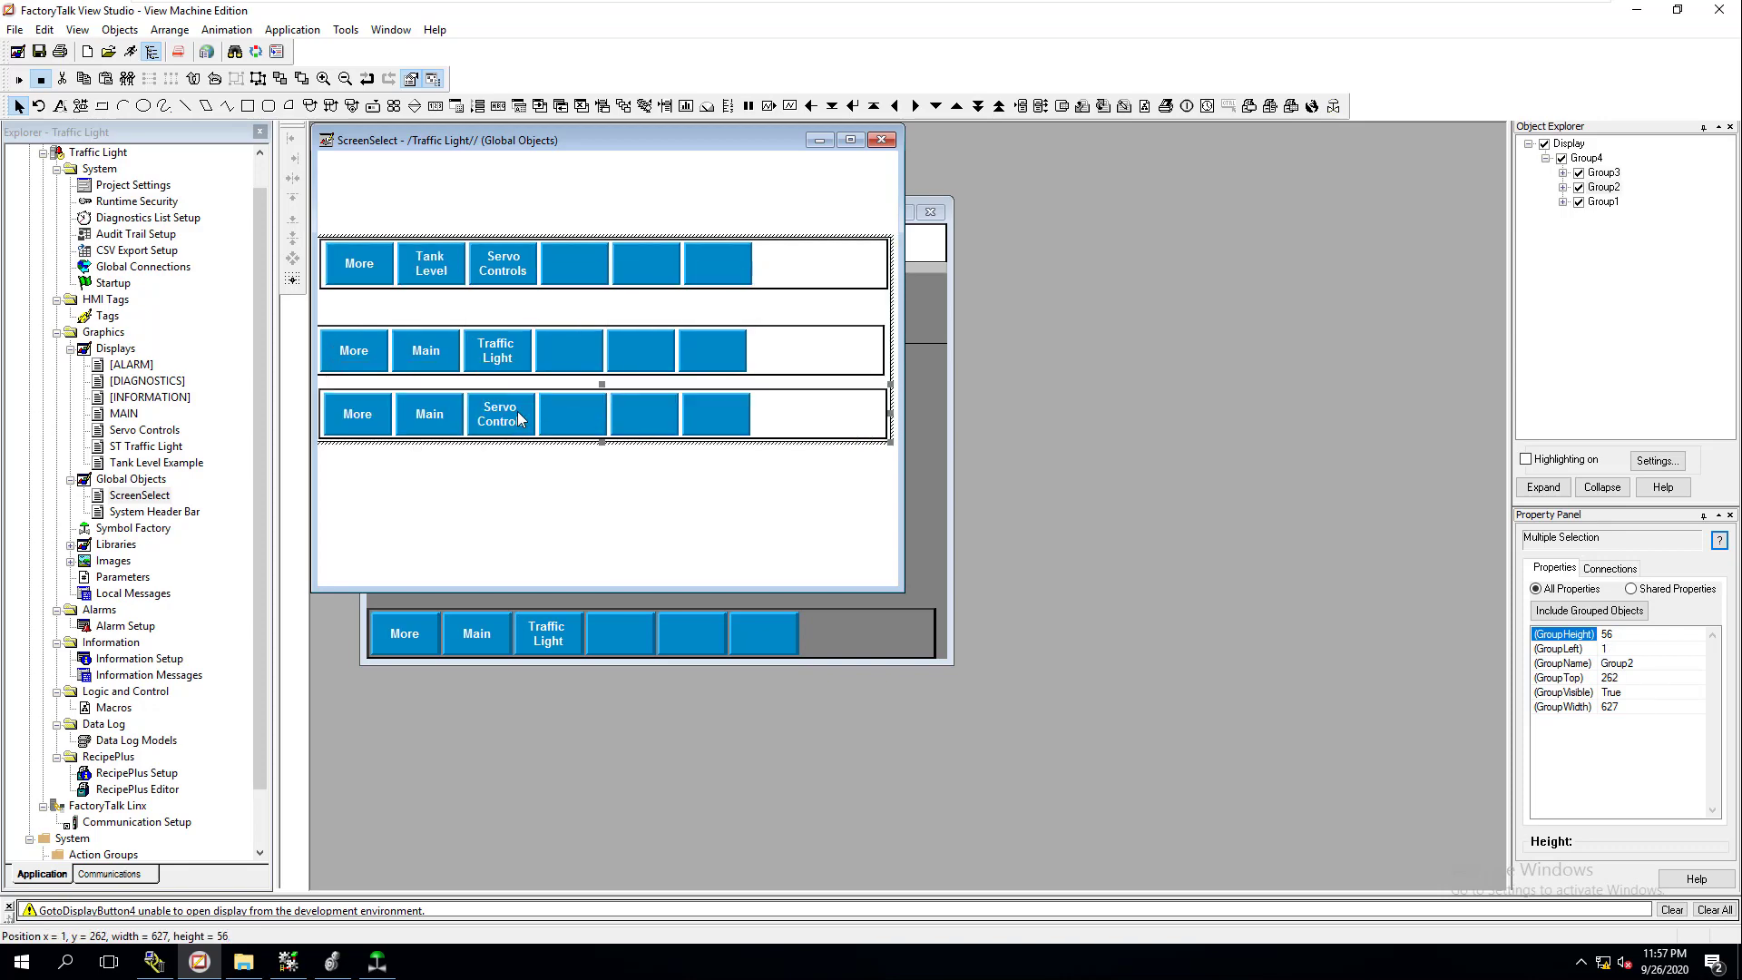
- Check the target display of the Main buttons in the middle and lower navigation bars of ScreenSelect
double_click(427, 361)
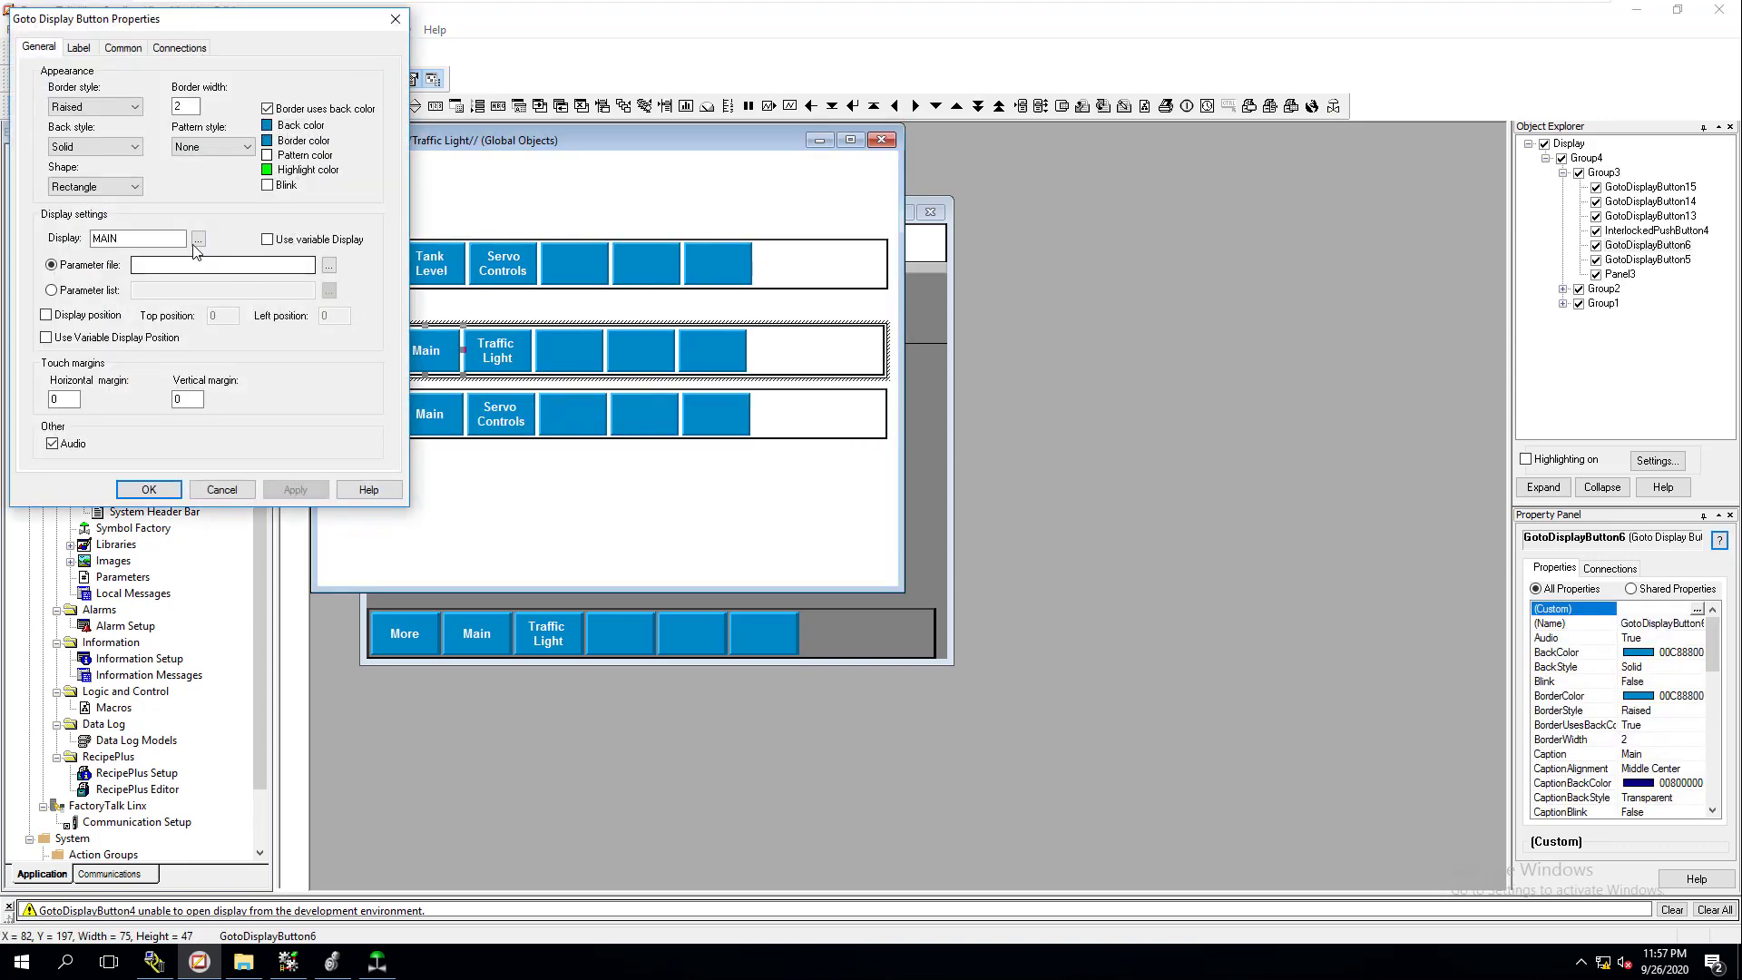
click(308, 237)
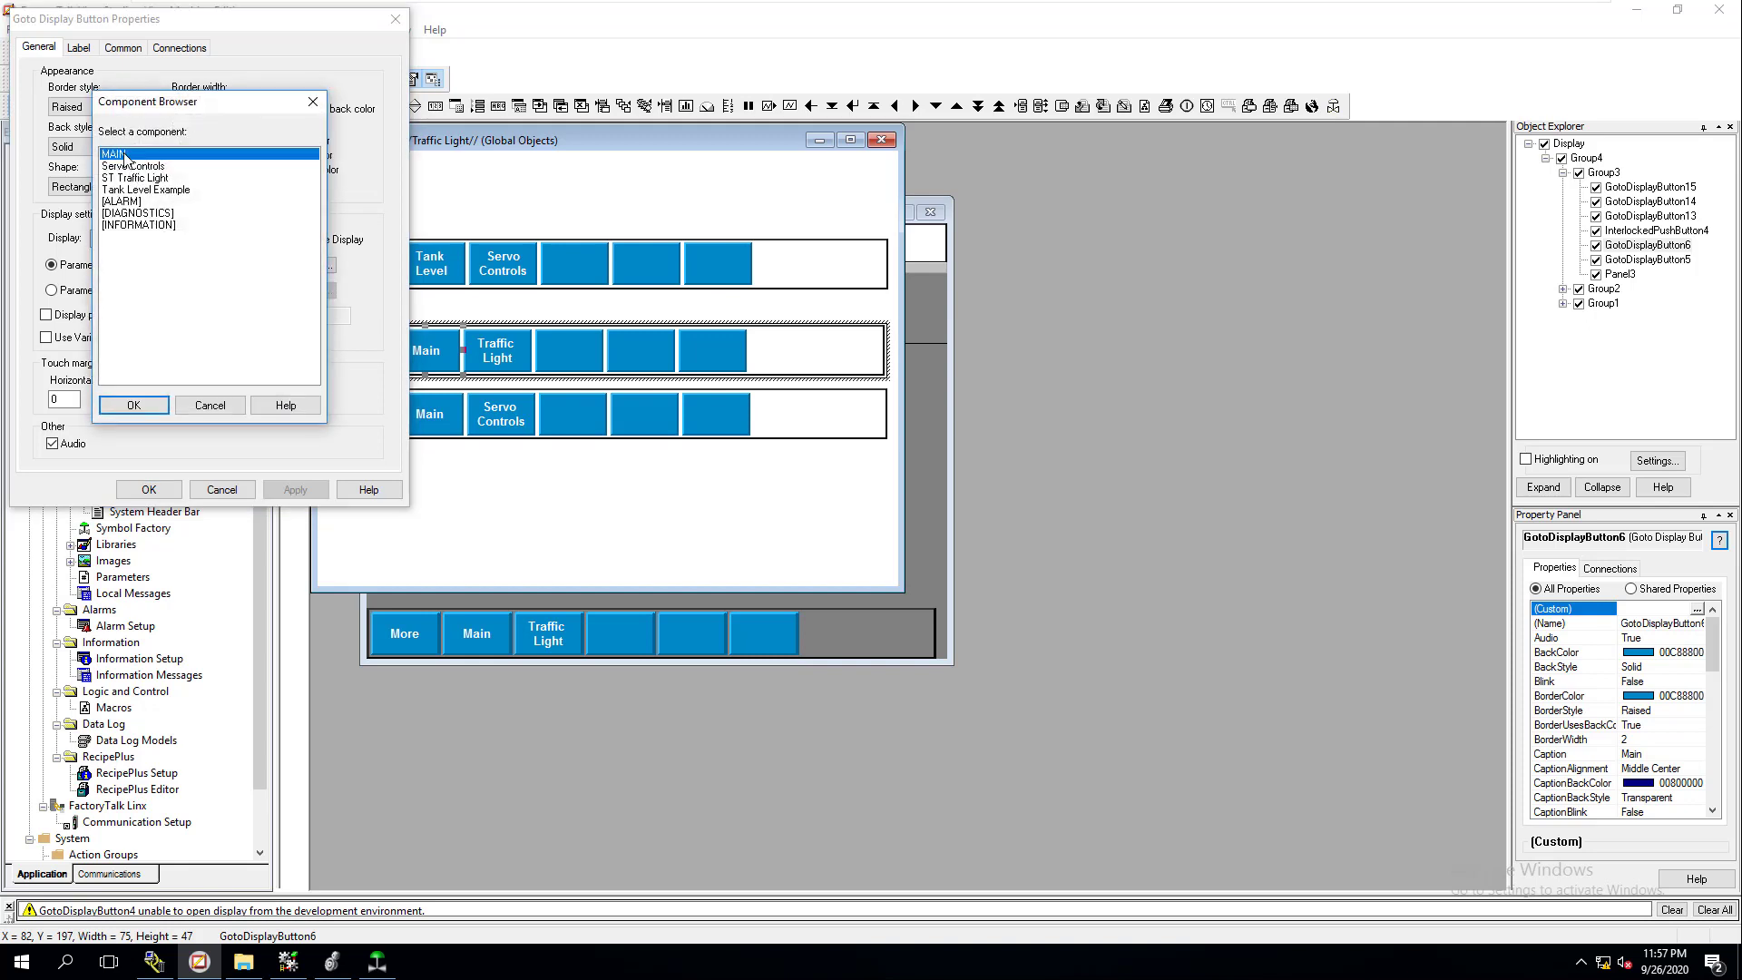
click(133, 404)
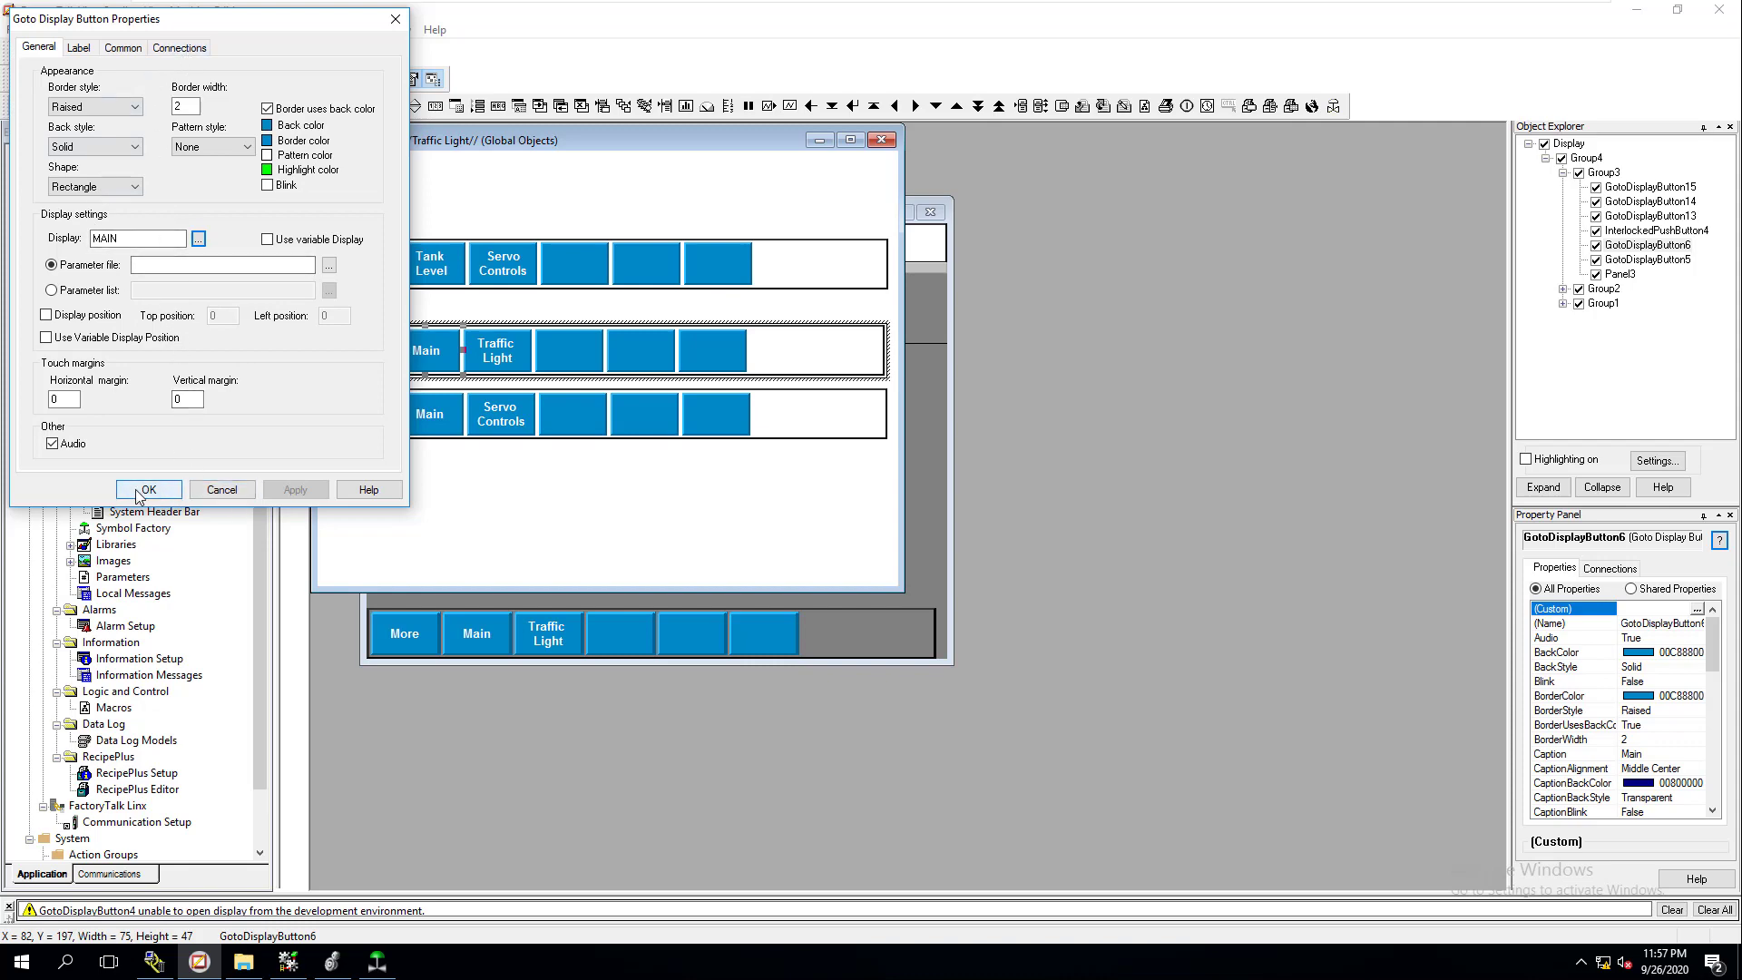
click(222, 490)
click(431, 428)
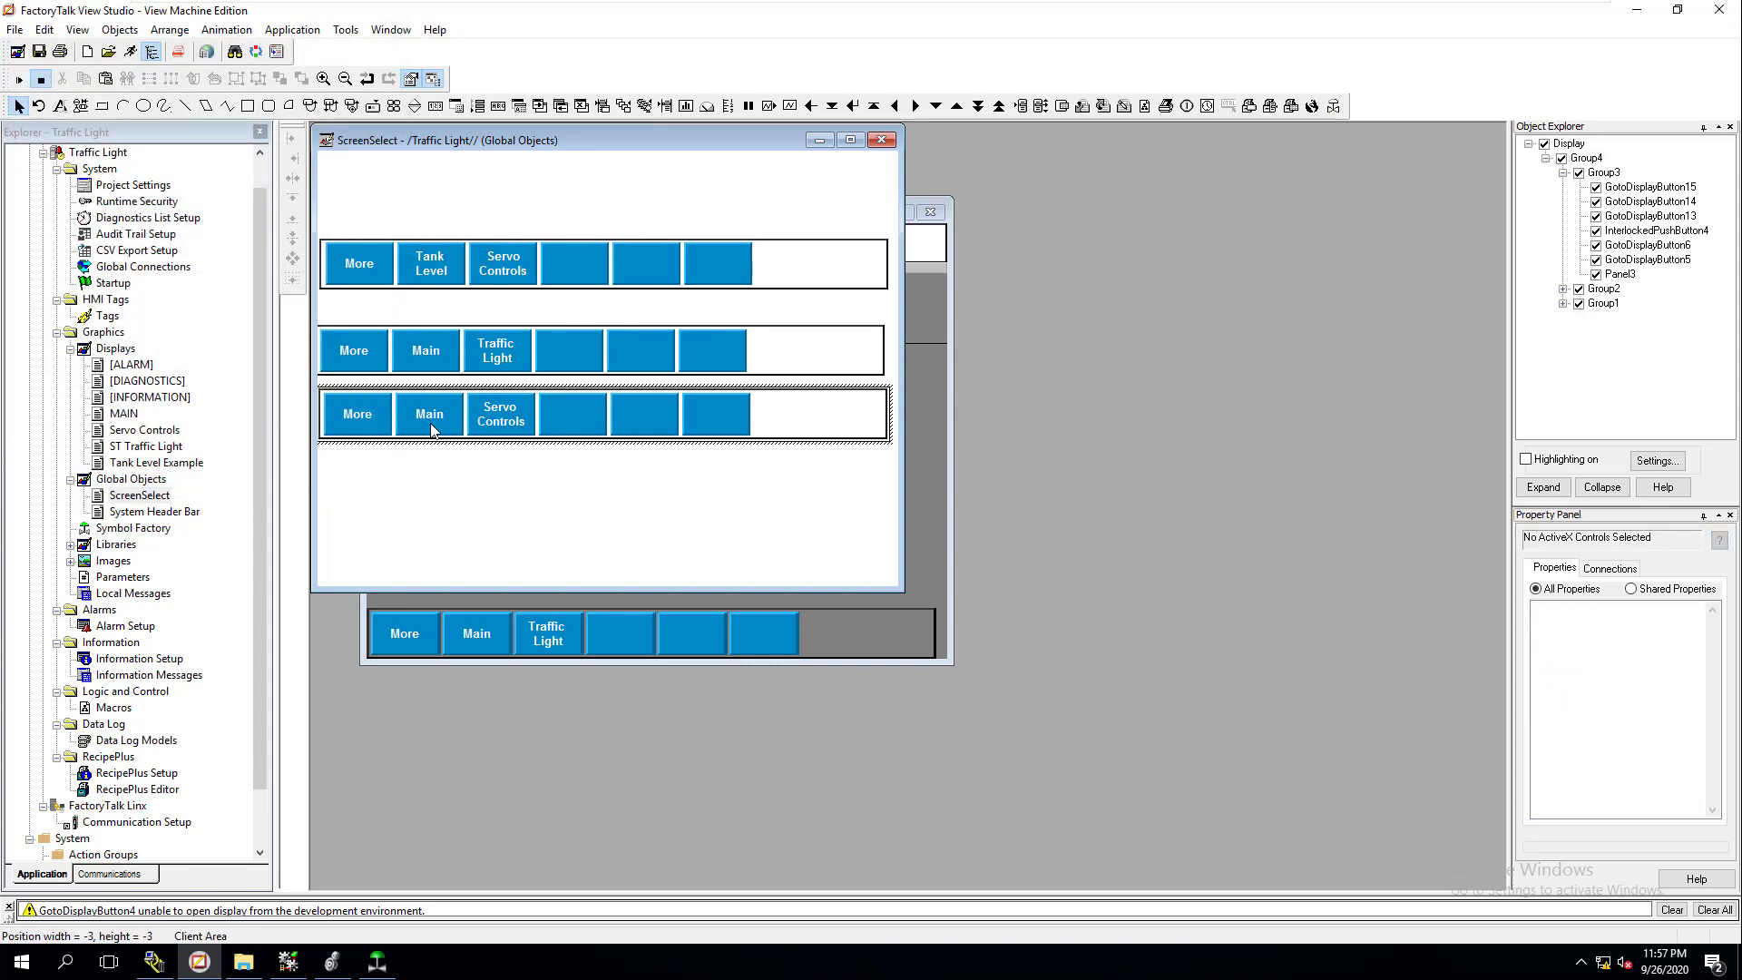
double_click(431, 428)
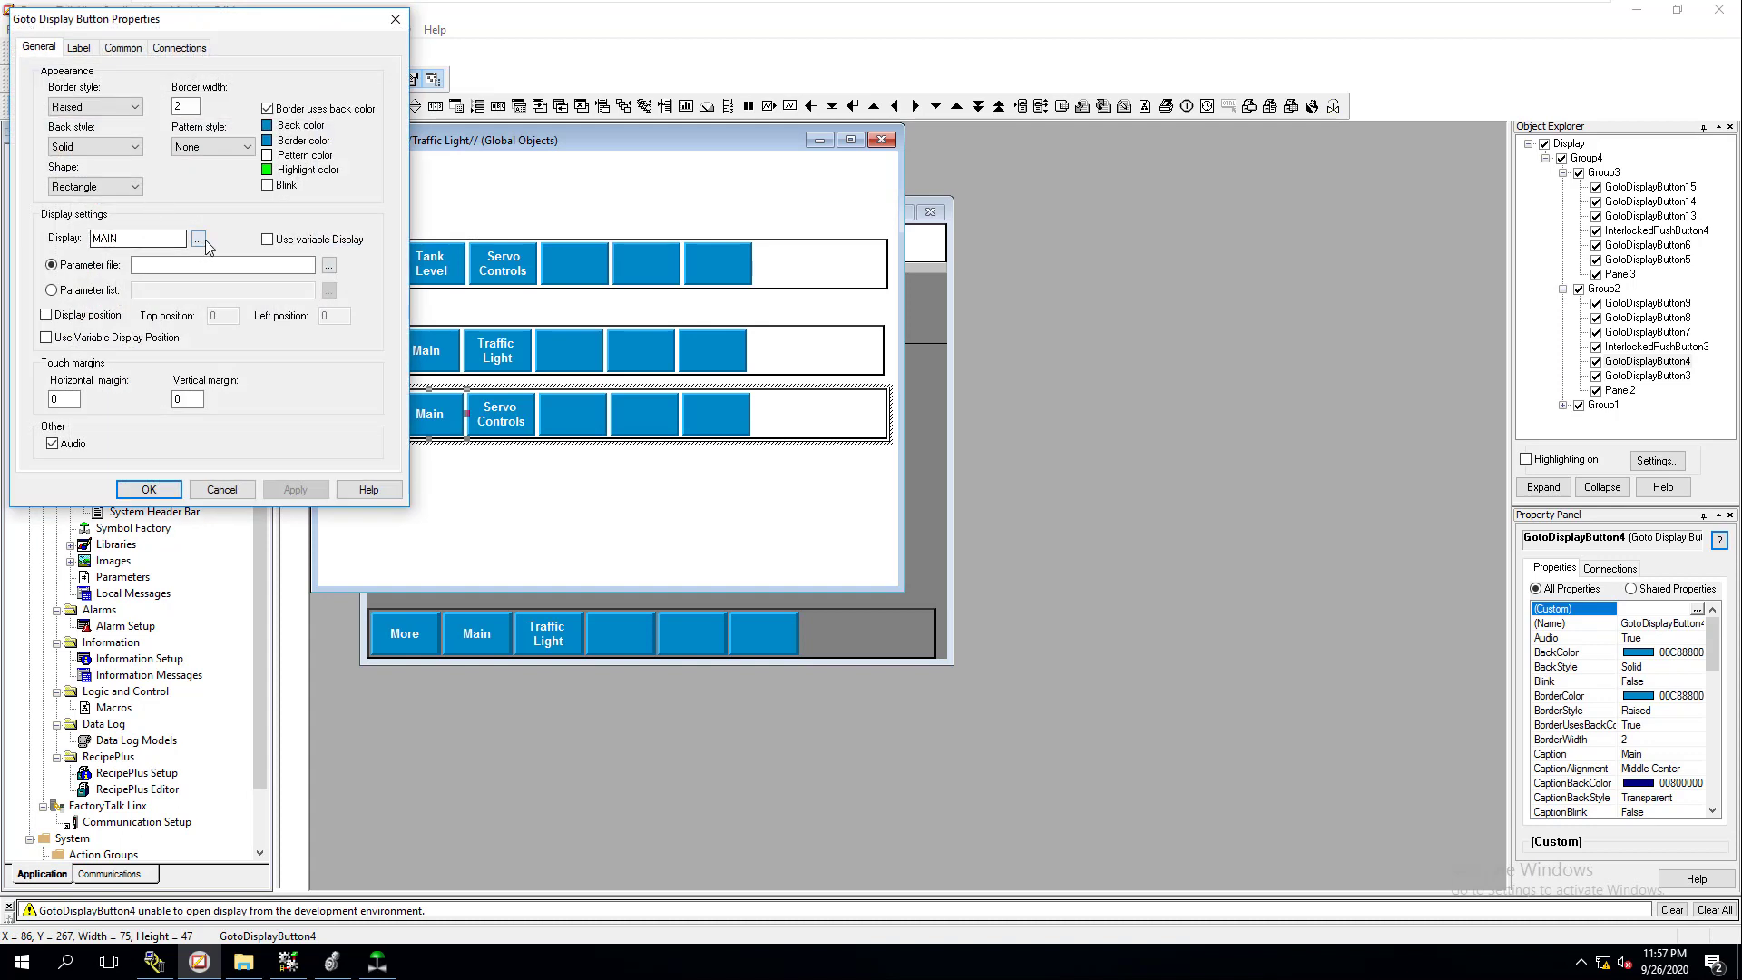
click(199, 238)
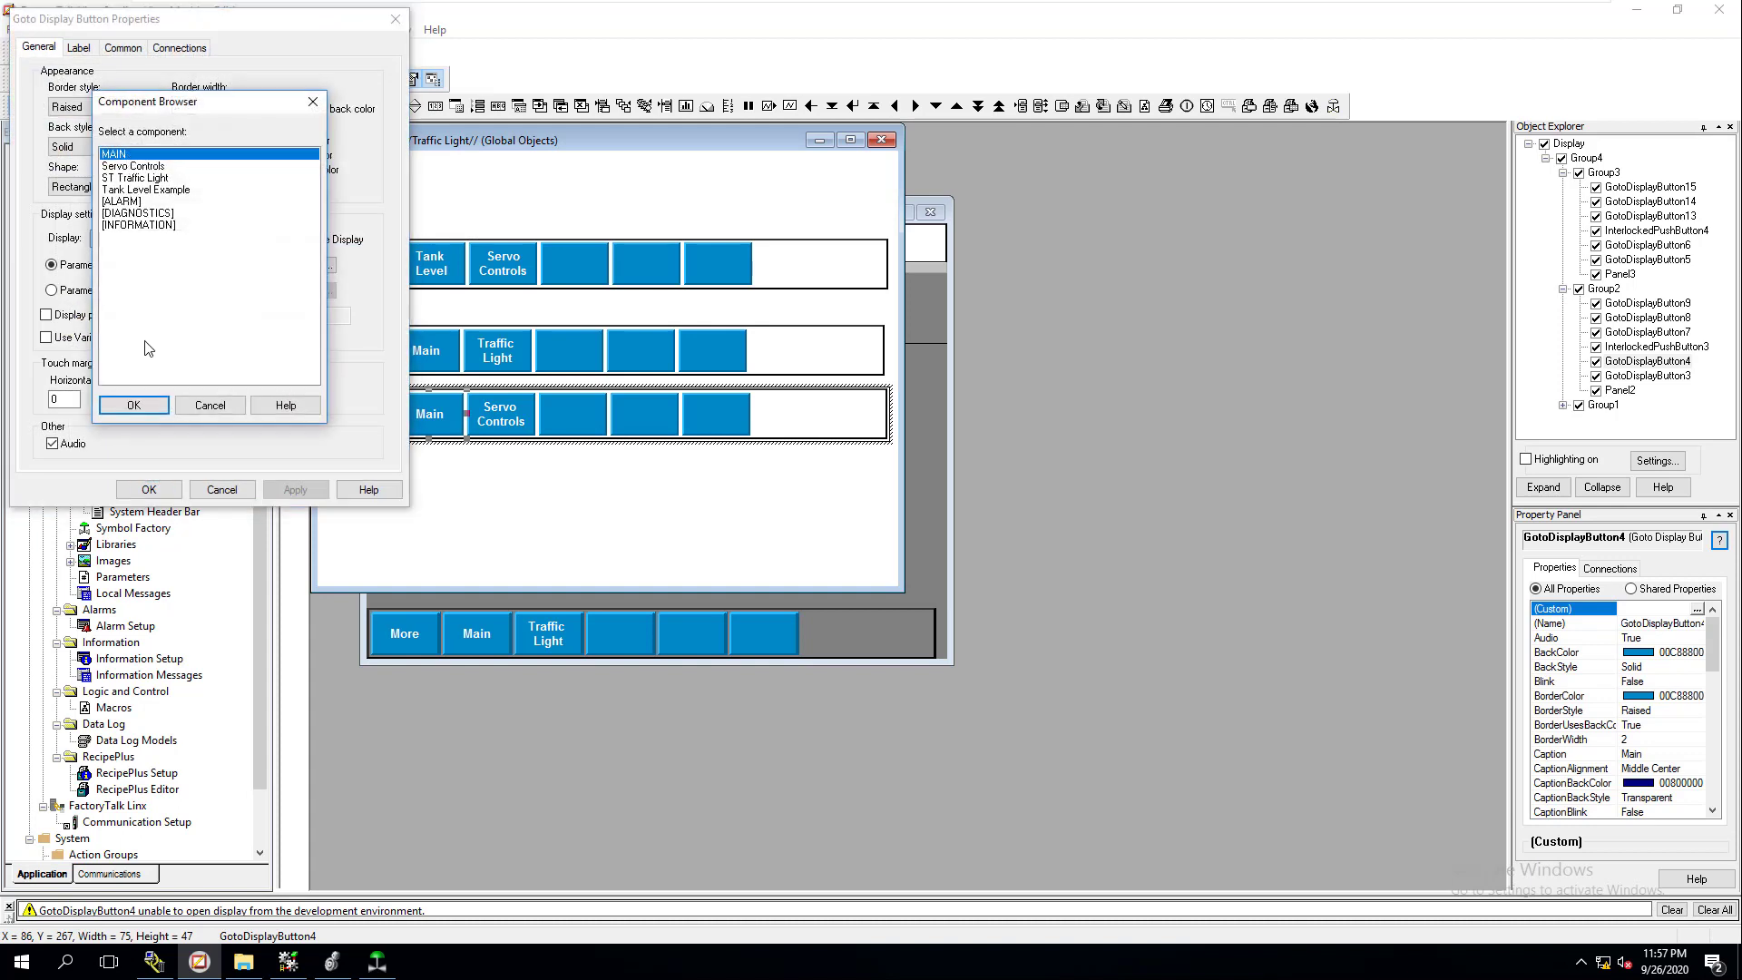
click(134, 404)
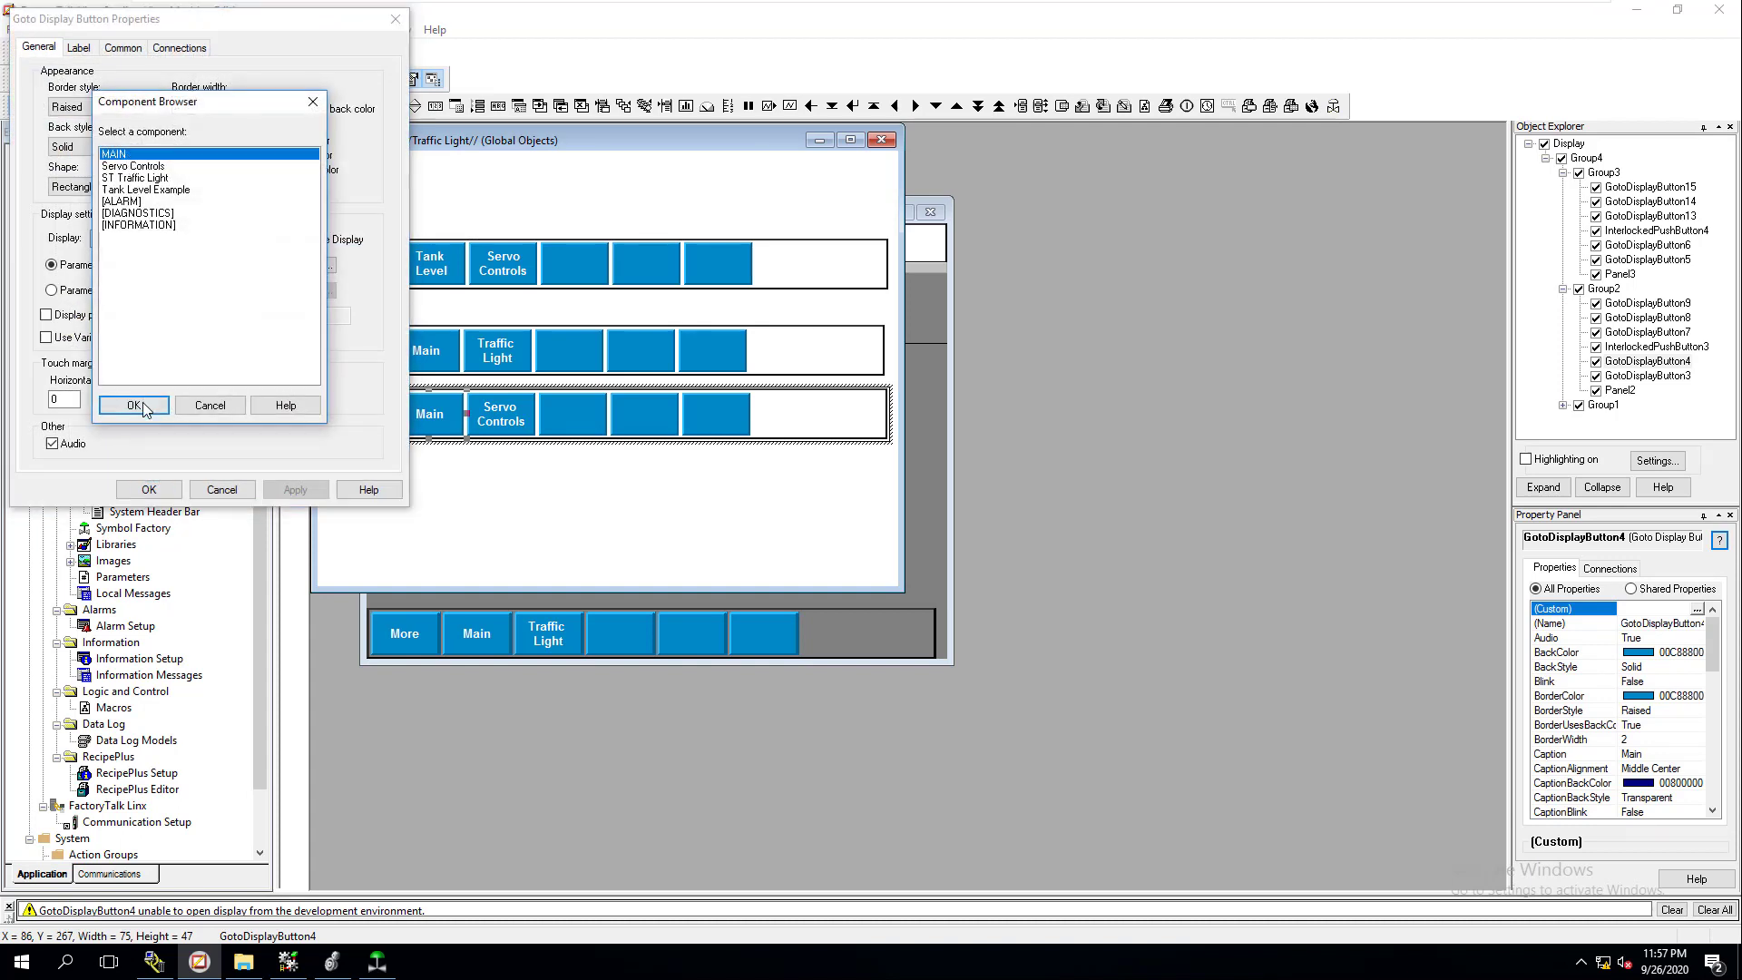
click(201, 494)
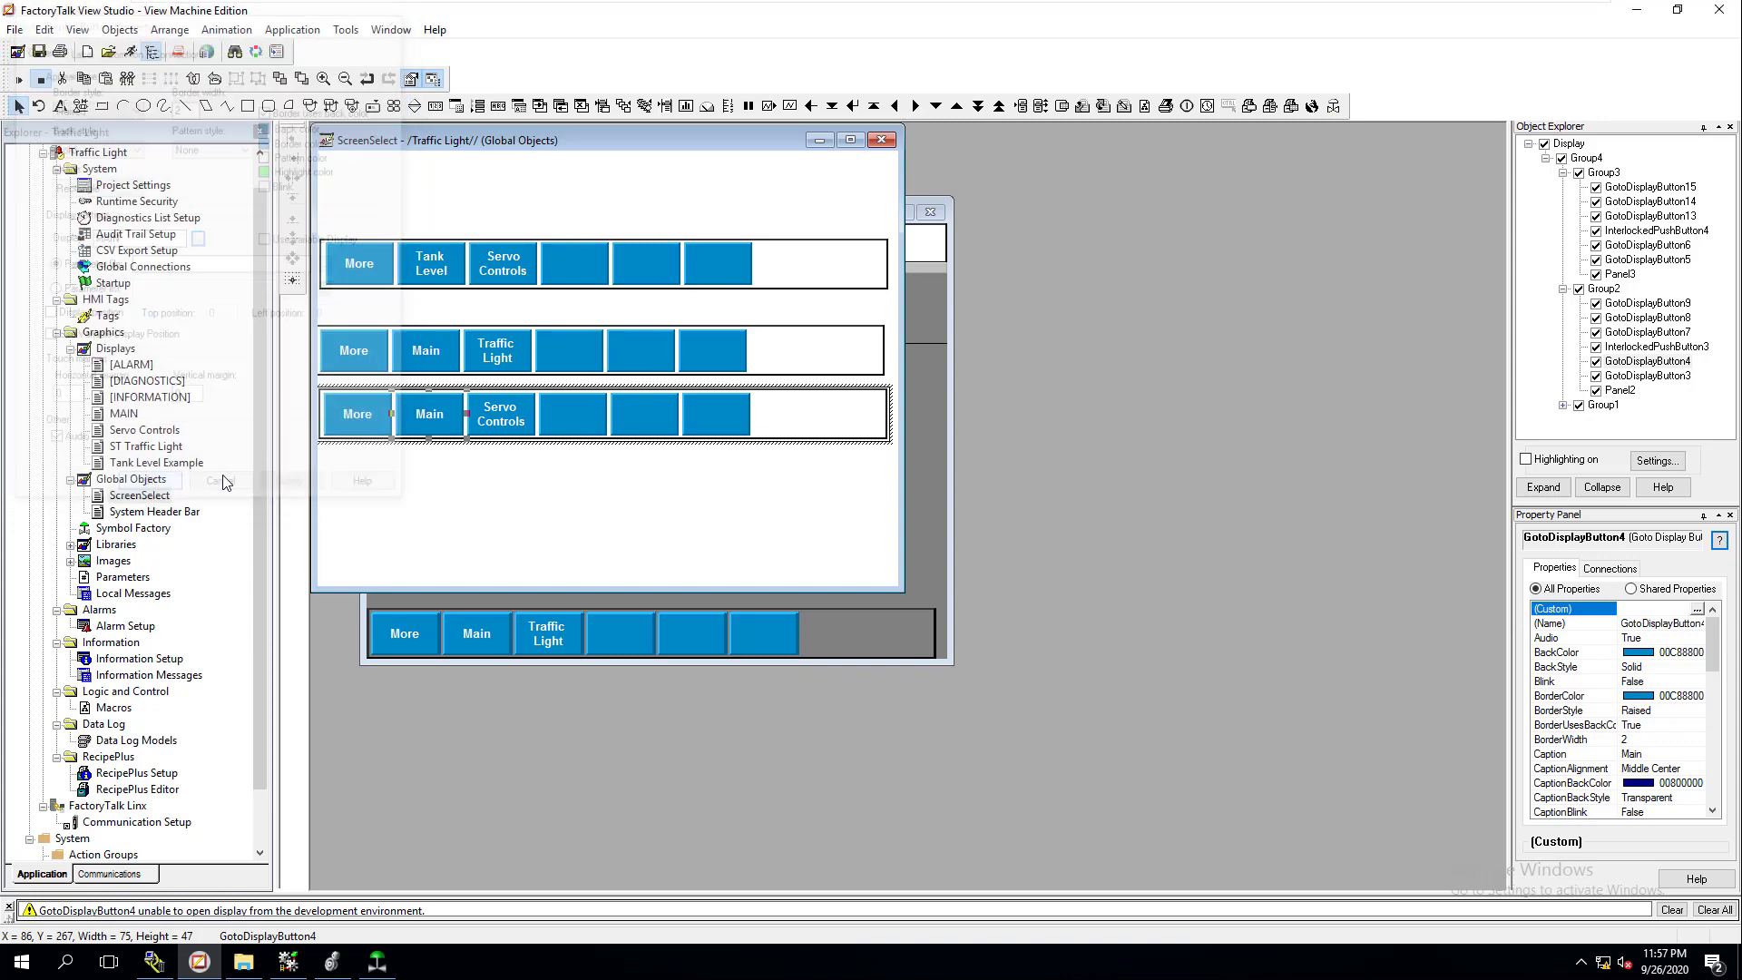
- Position the middle navigation bar over the lower one by setting its group top to 262 and group left to 3
click(434, 278)
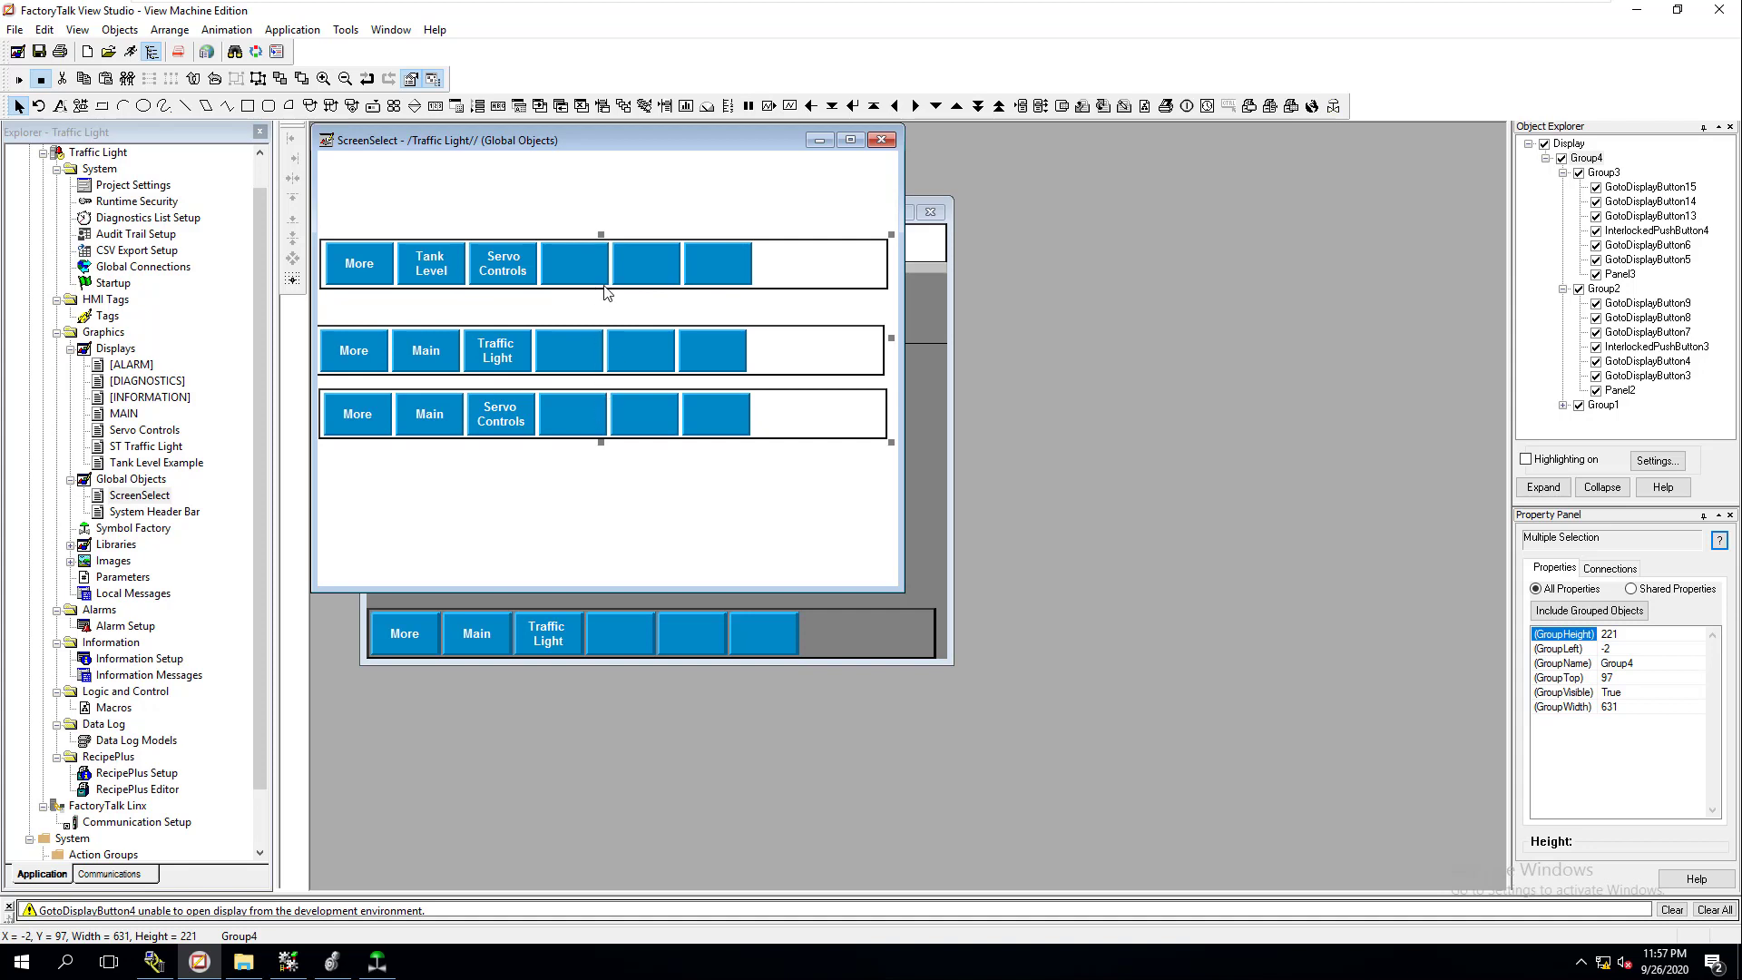
click(571, 429)
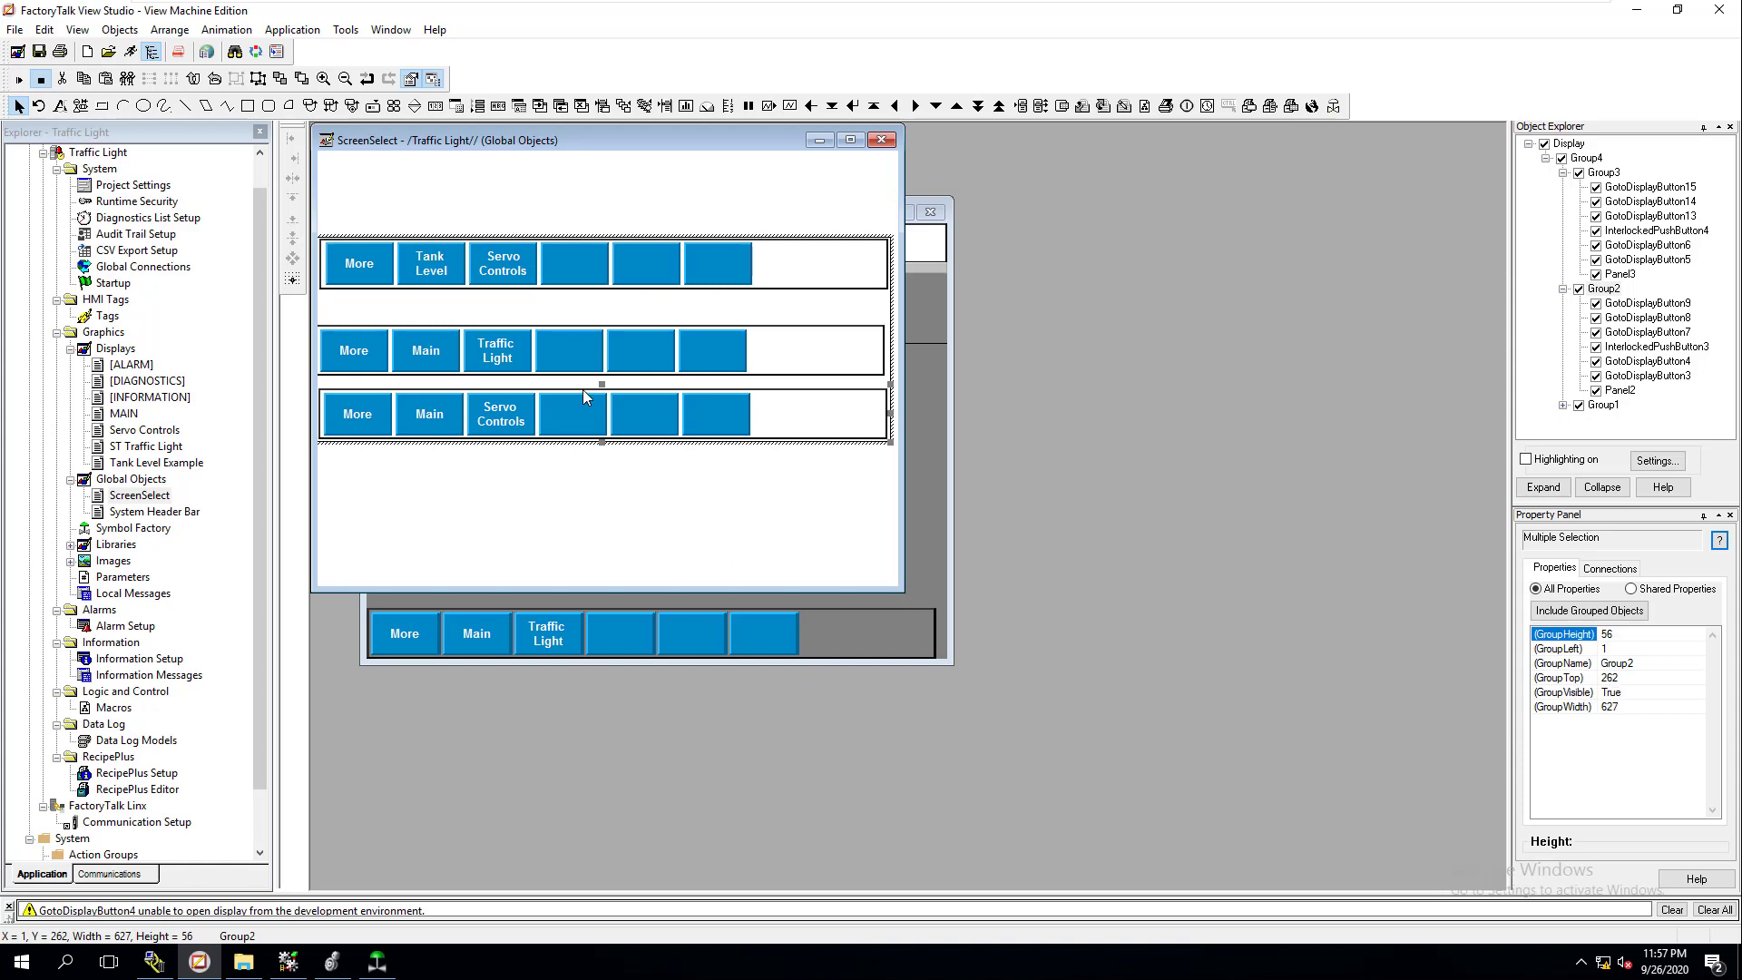
click(573, 365)
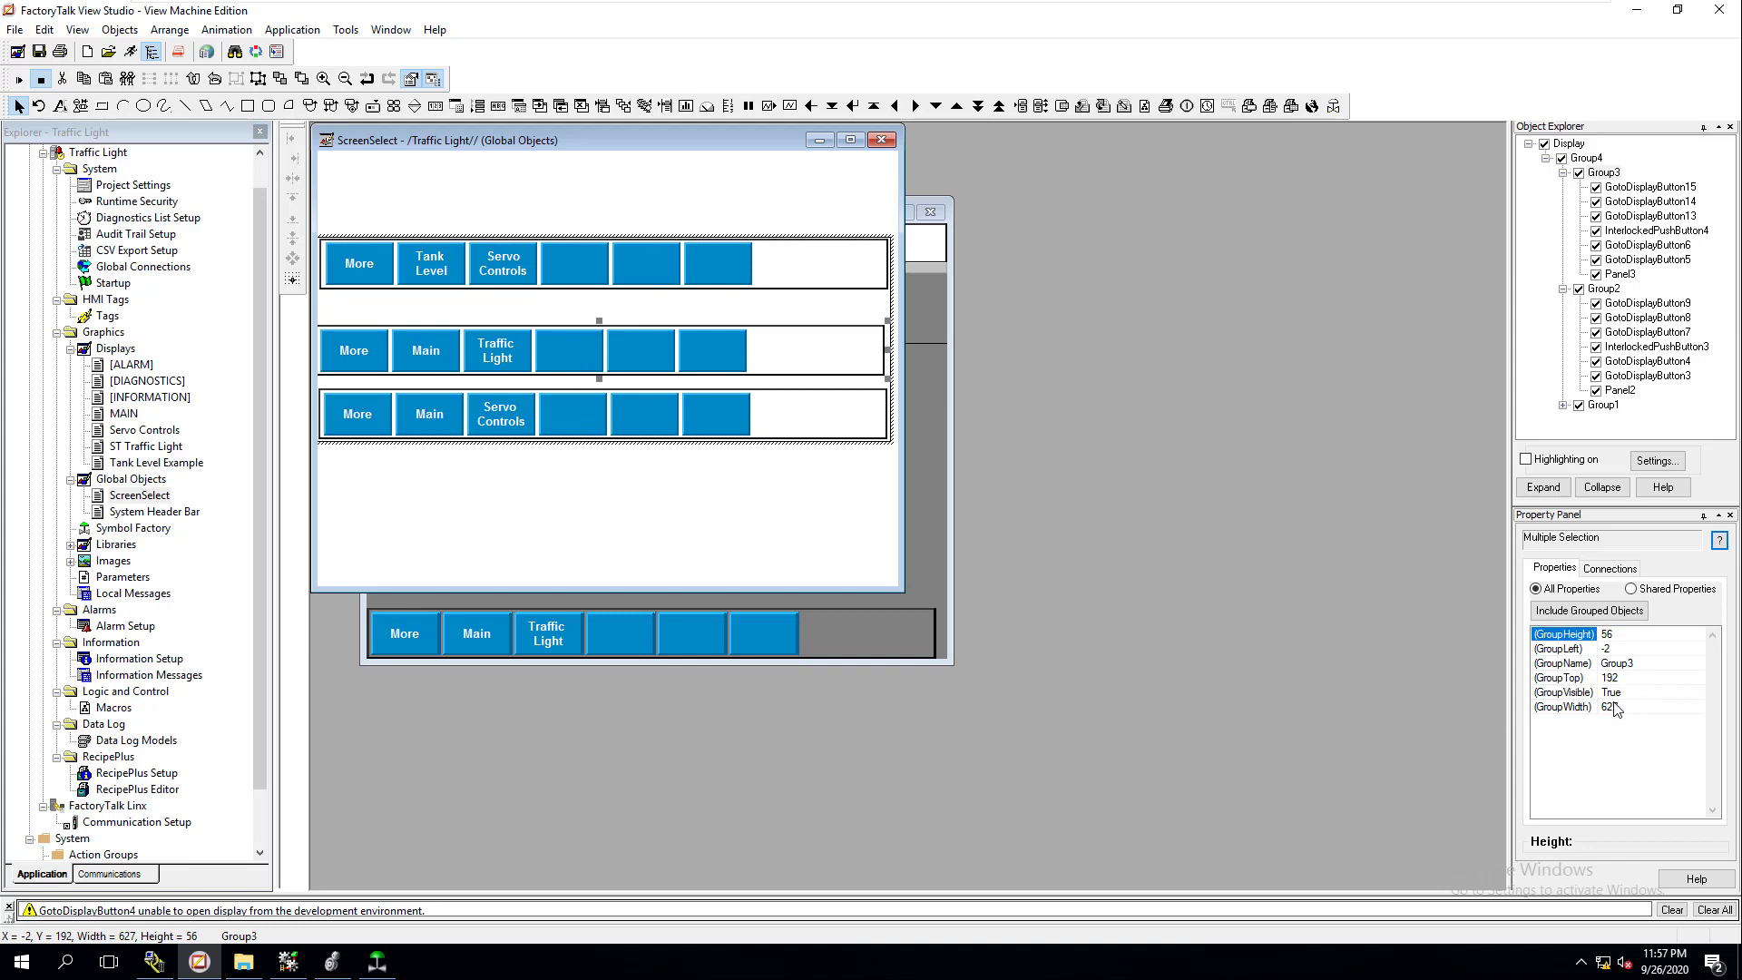
click(617, 440)
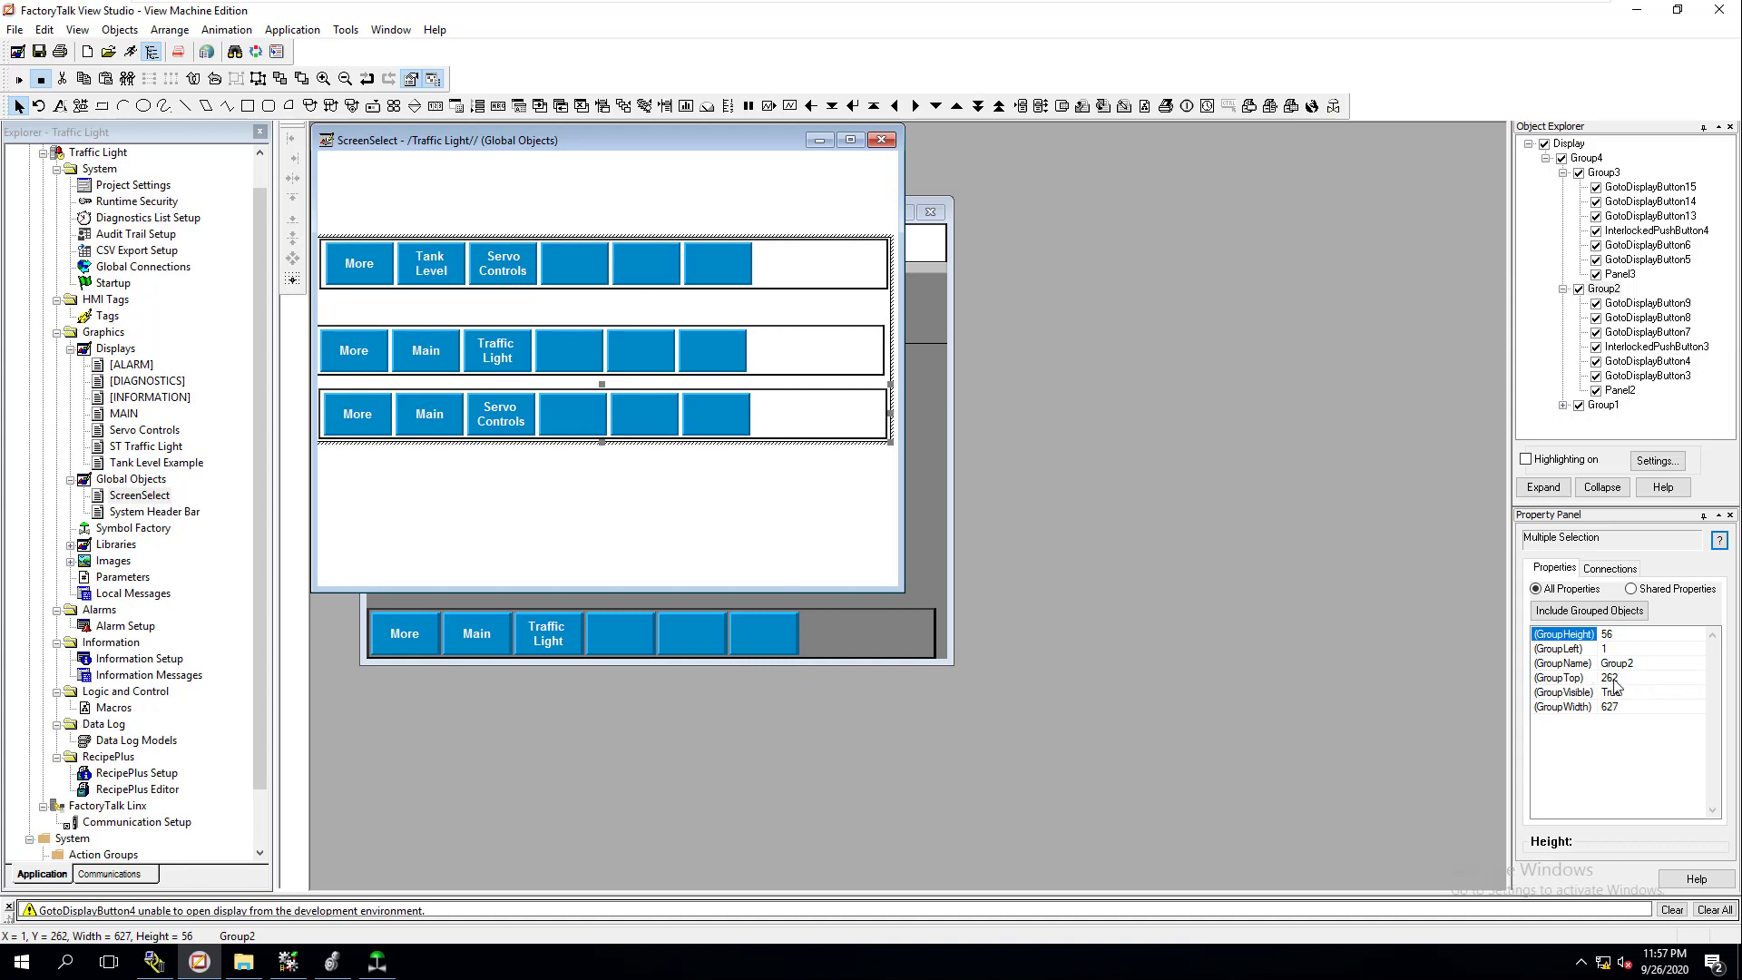
click(709, 368)
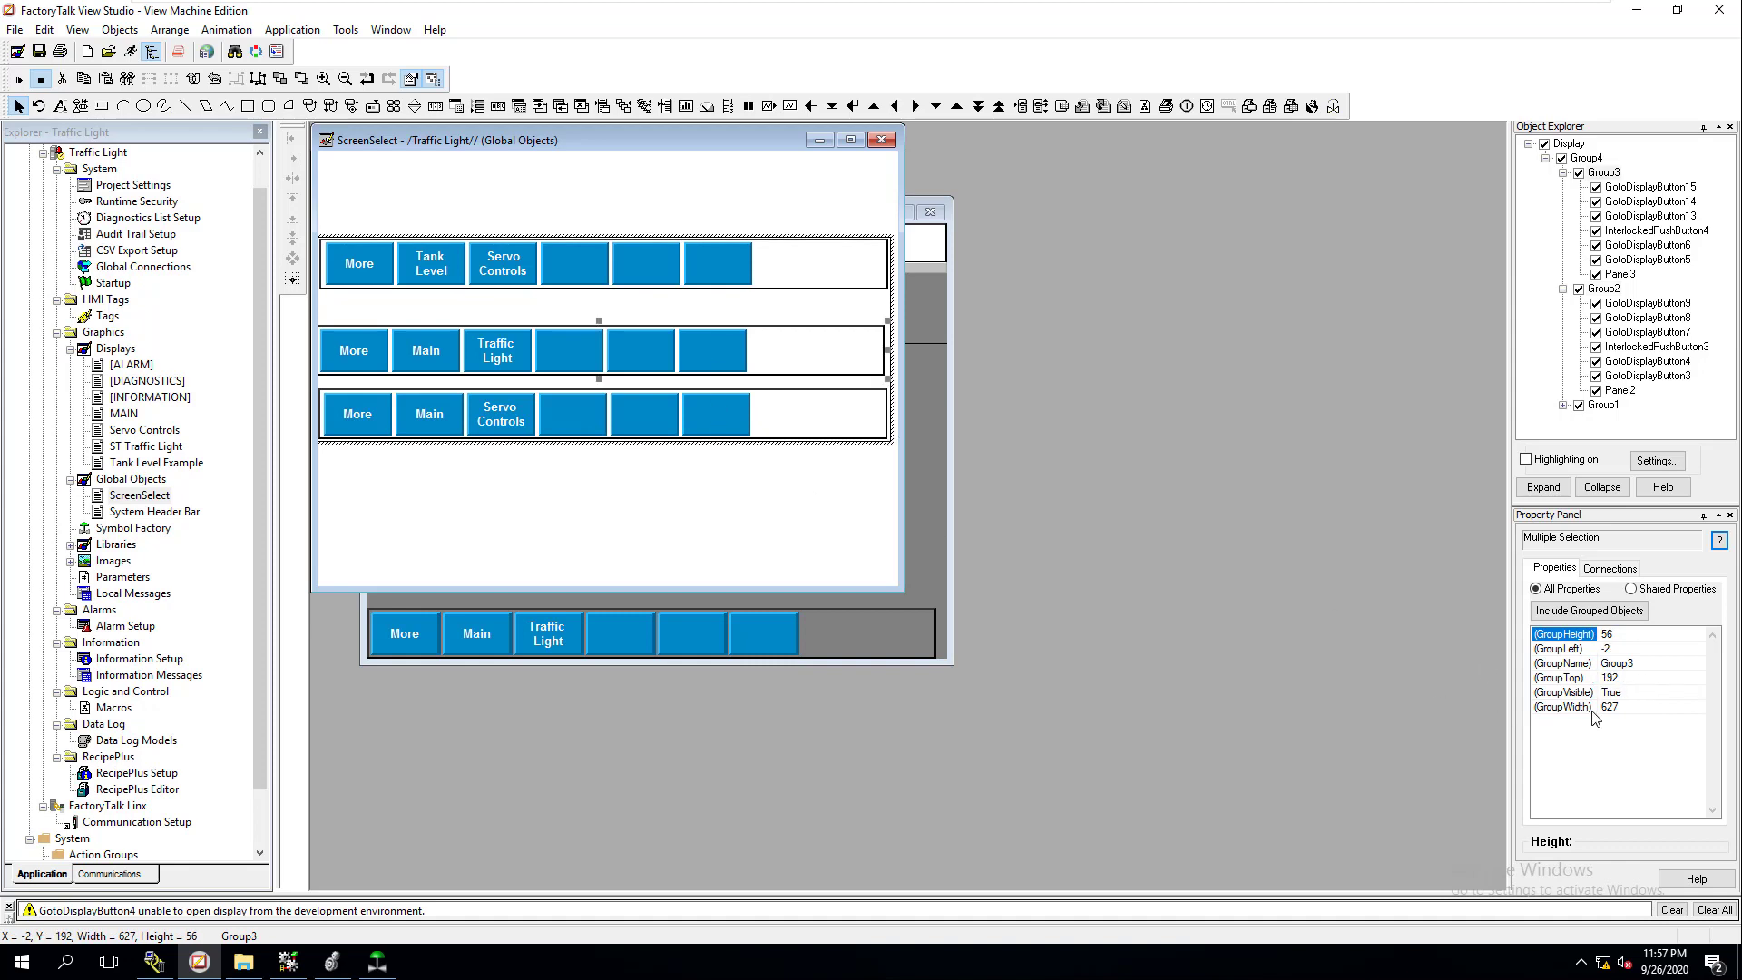
click(1622, 681)
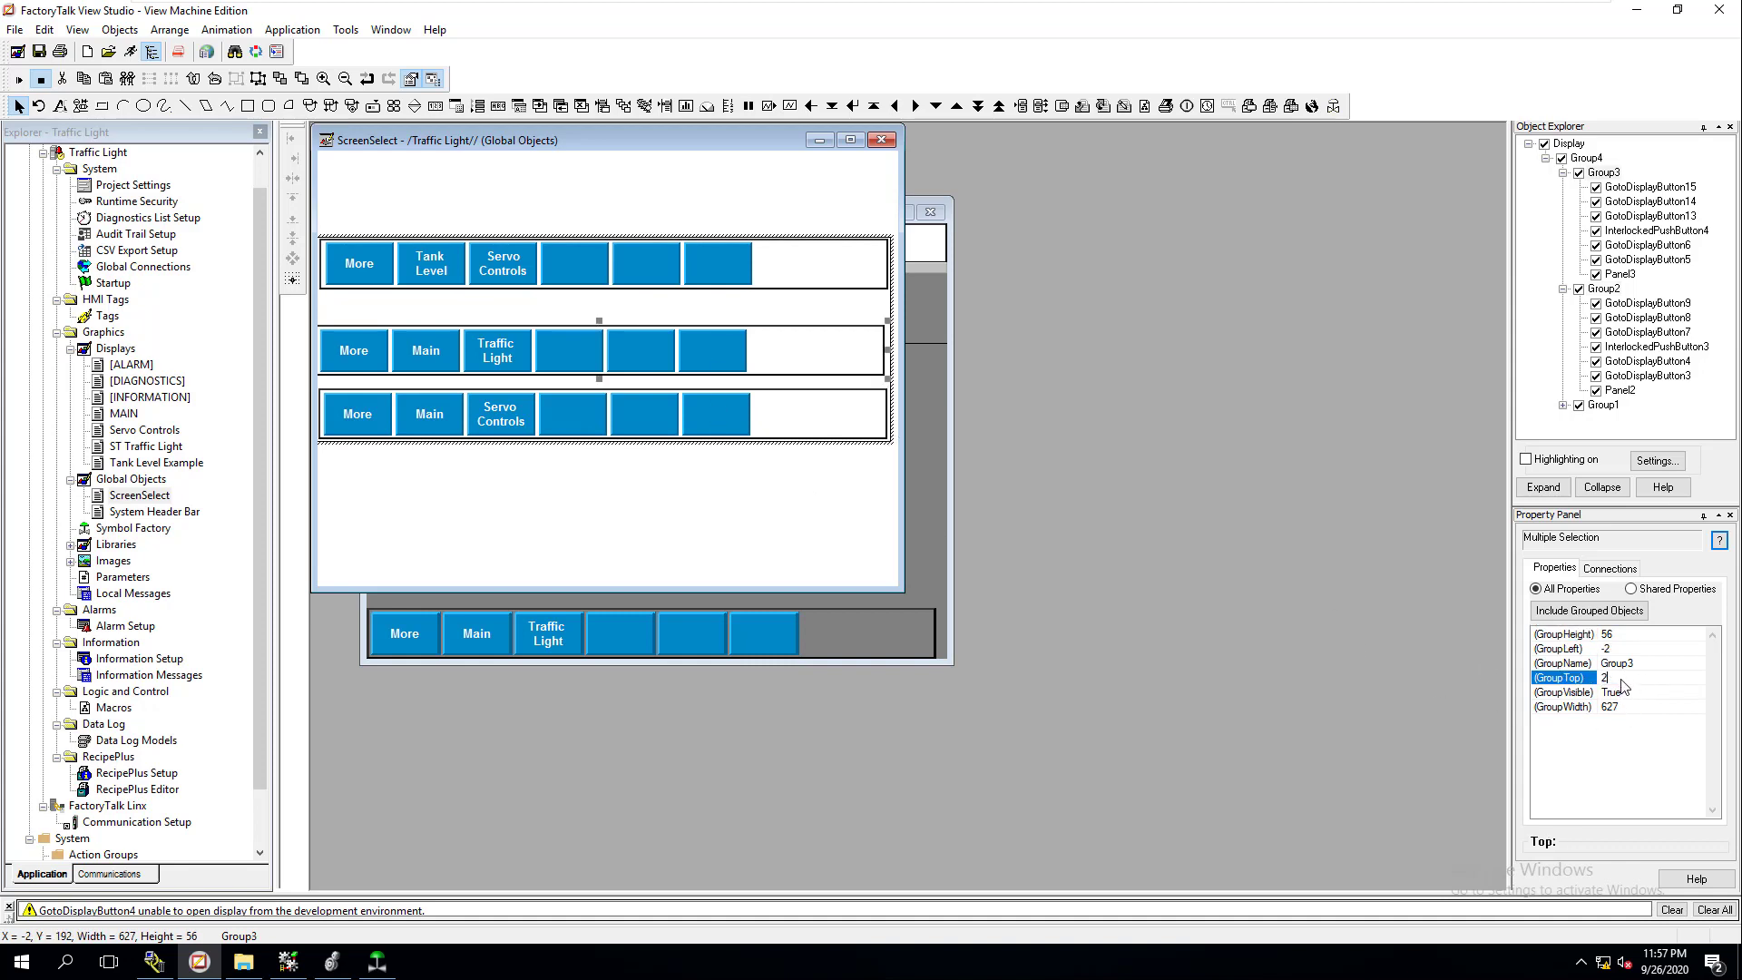
key(Return)
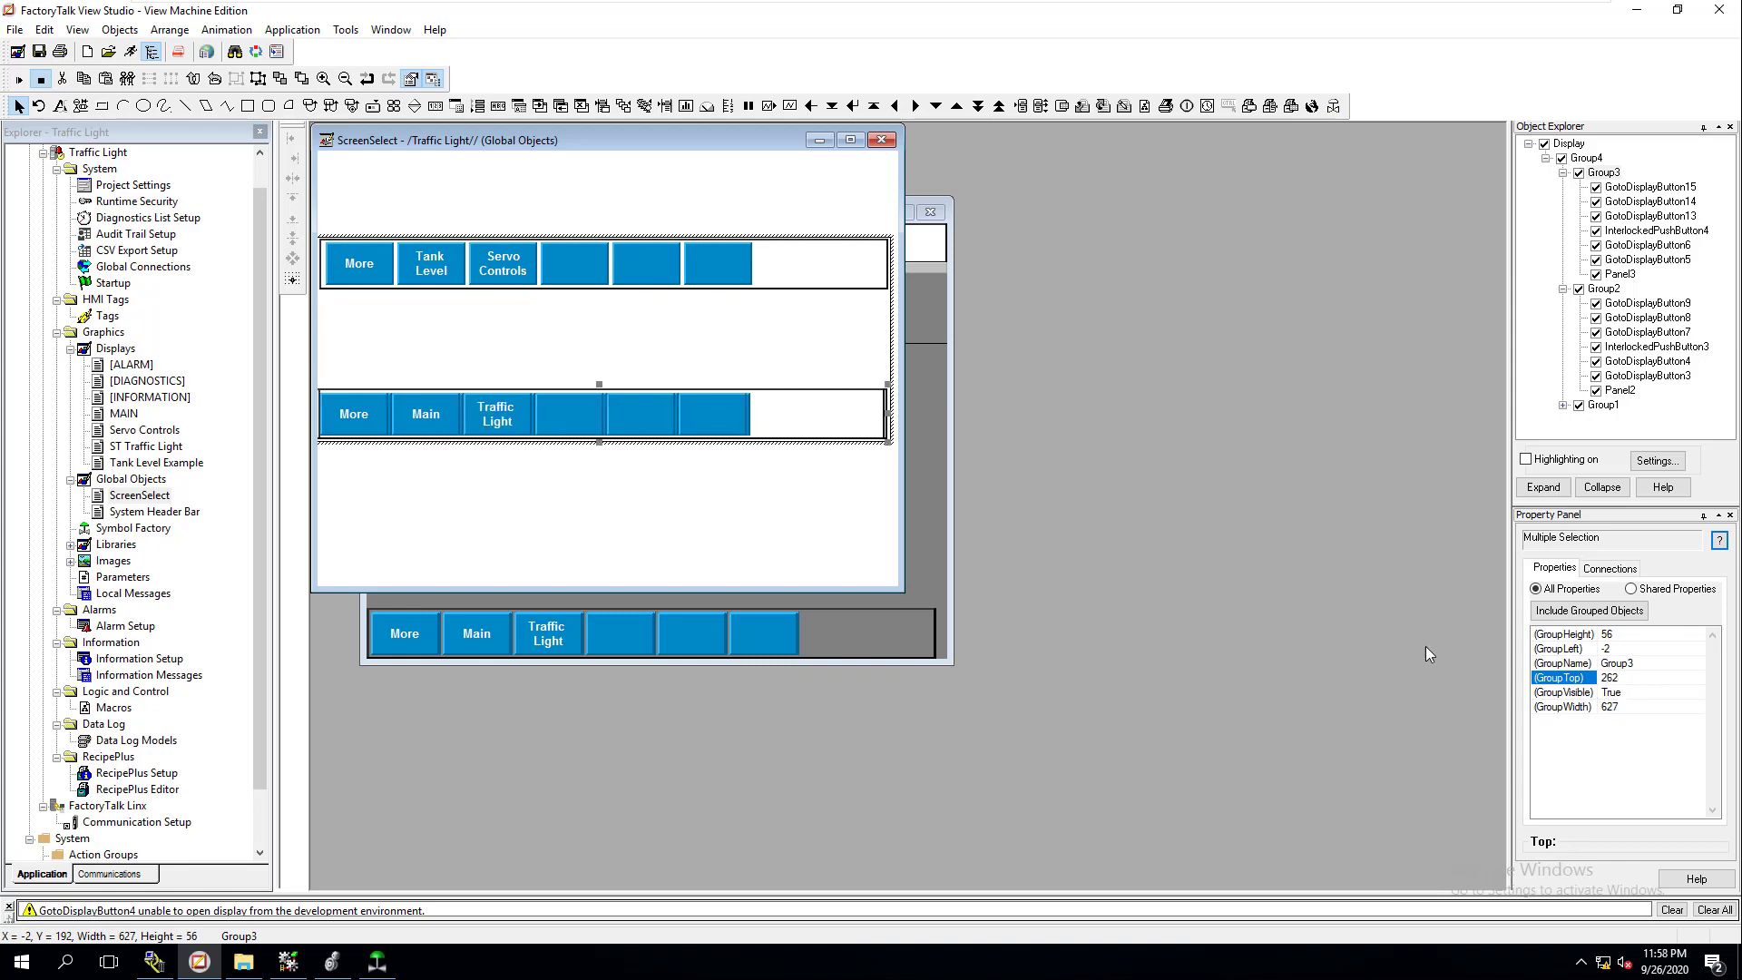
click(1617, 649)
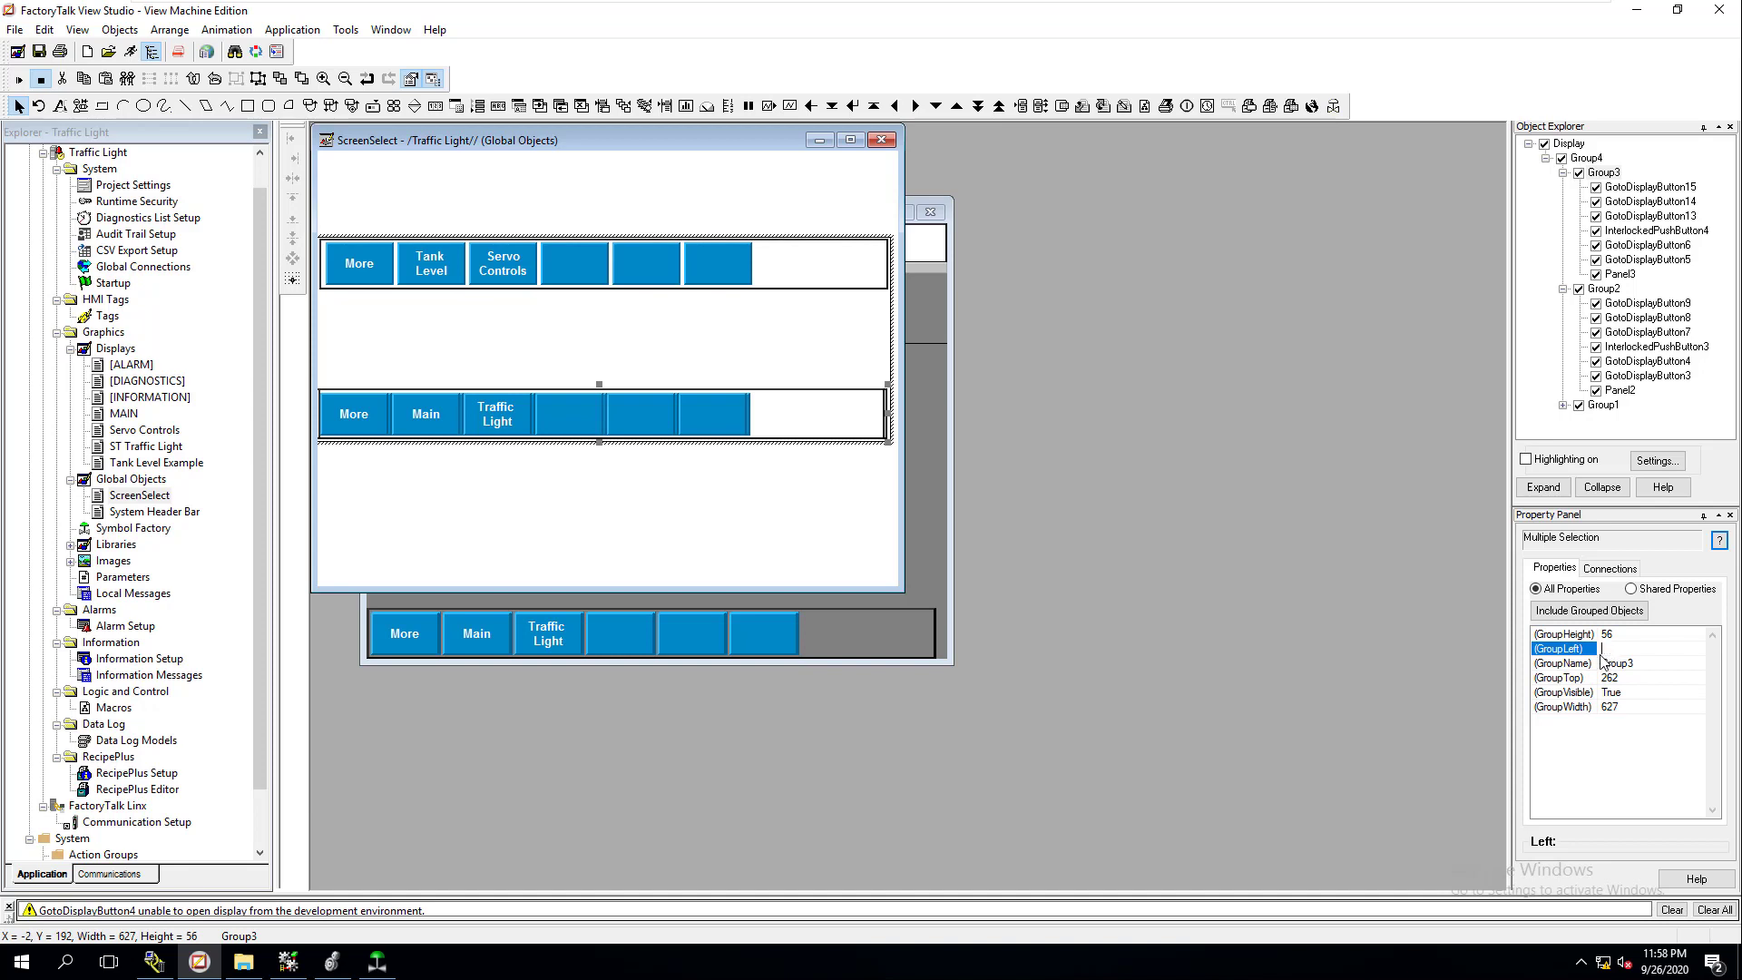
text(3)
key(Return)
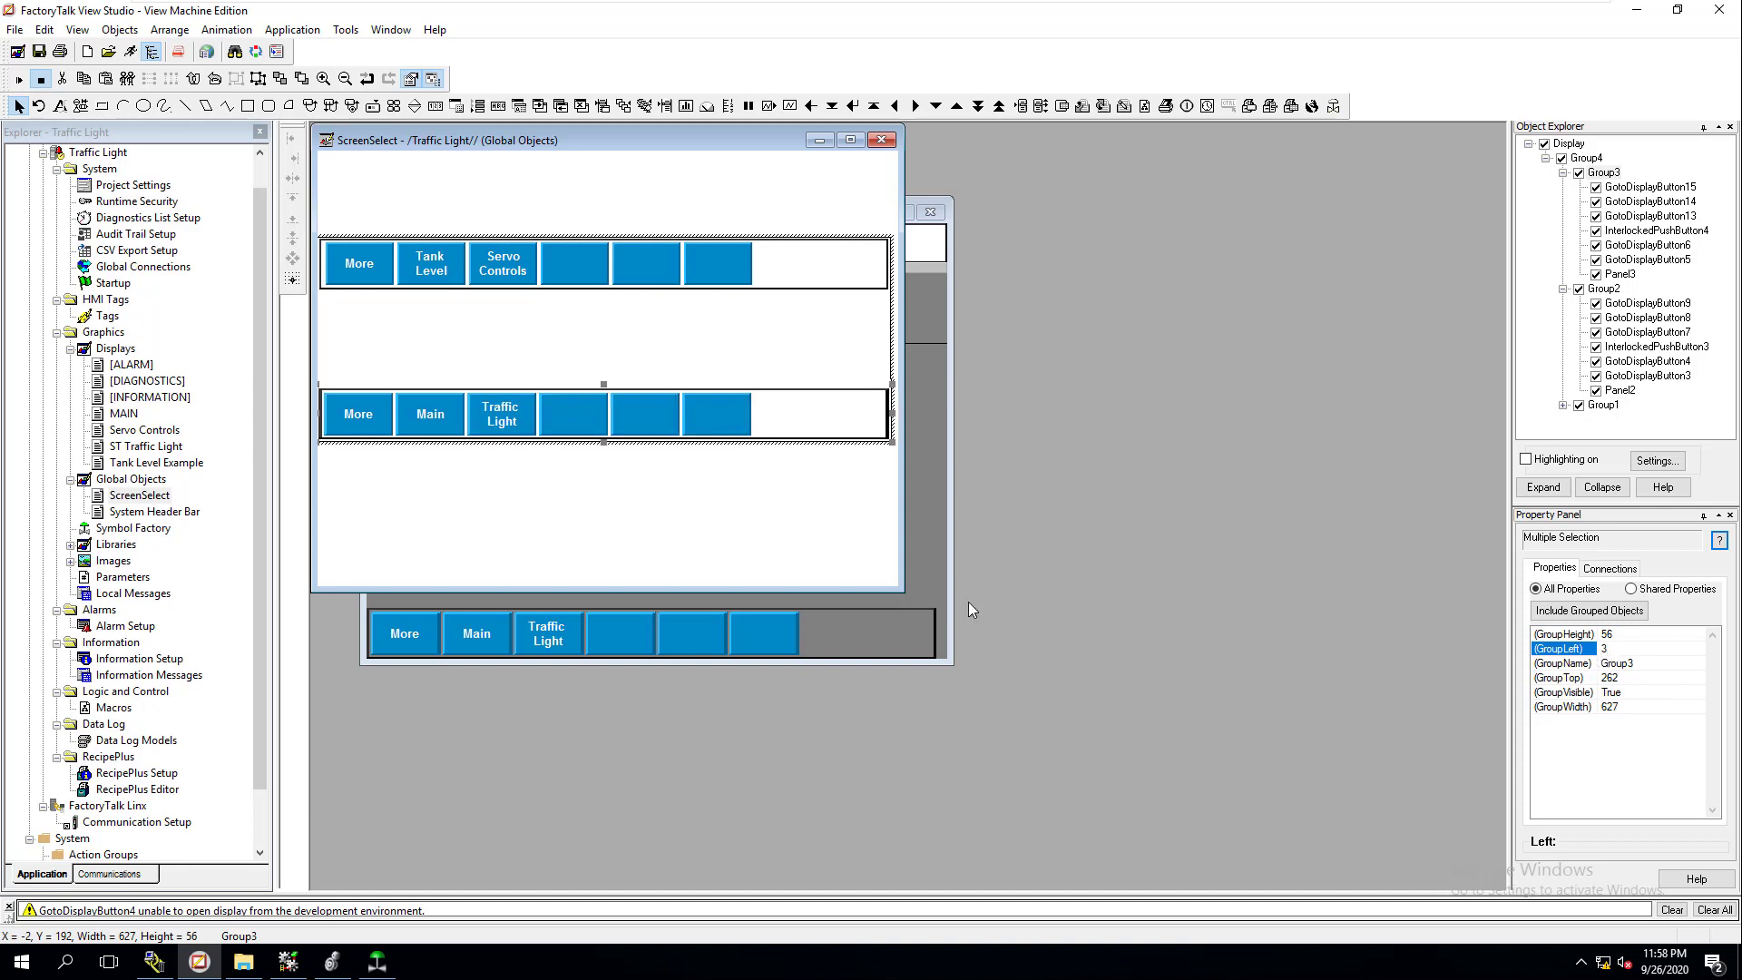
- Set the upper navigation bar's group top to 262 to overlap it with the other two, and save ScreenSelect
click(667, 289)
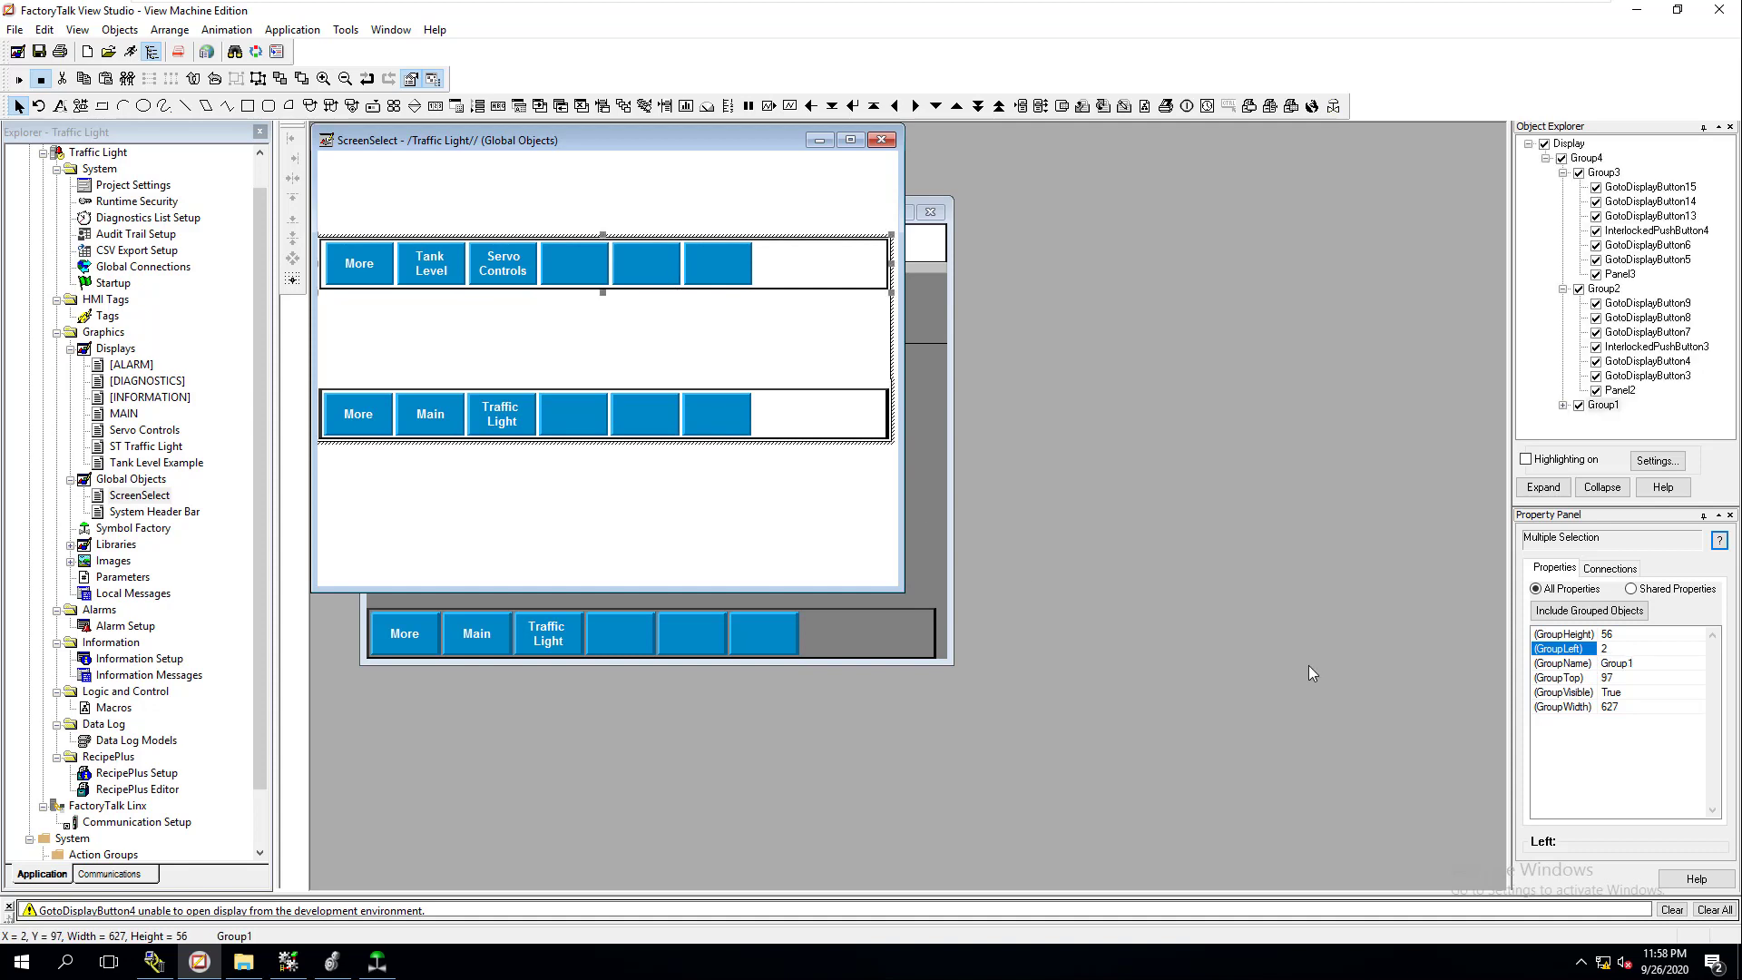
click(1617, 680)
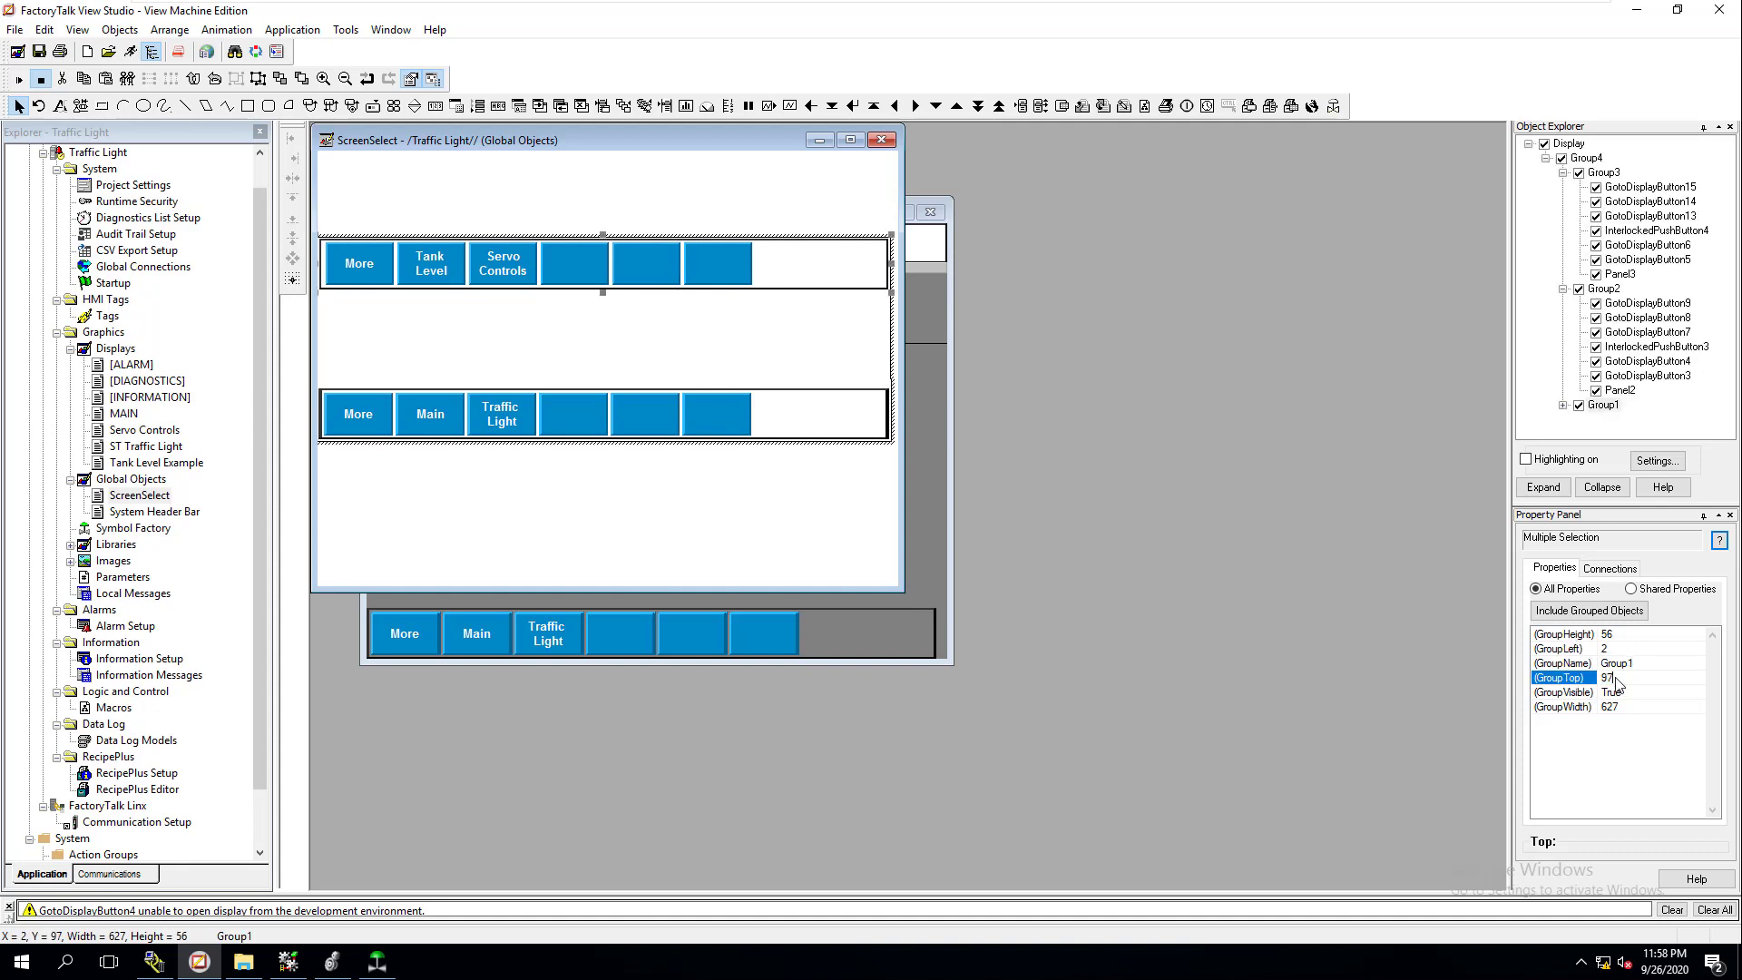
click(1615, 679)
text(262)
click(1612, 650)
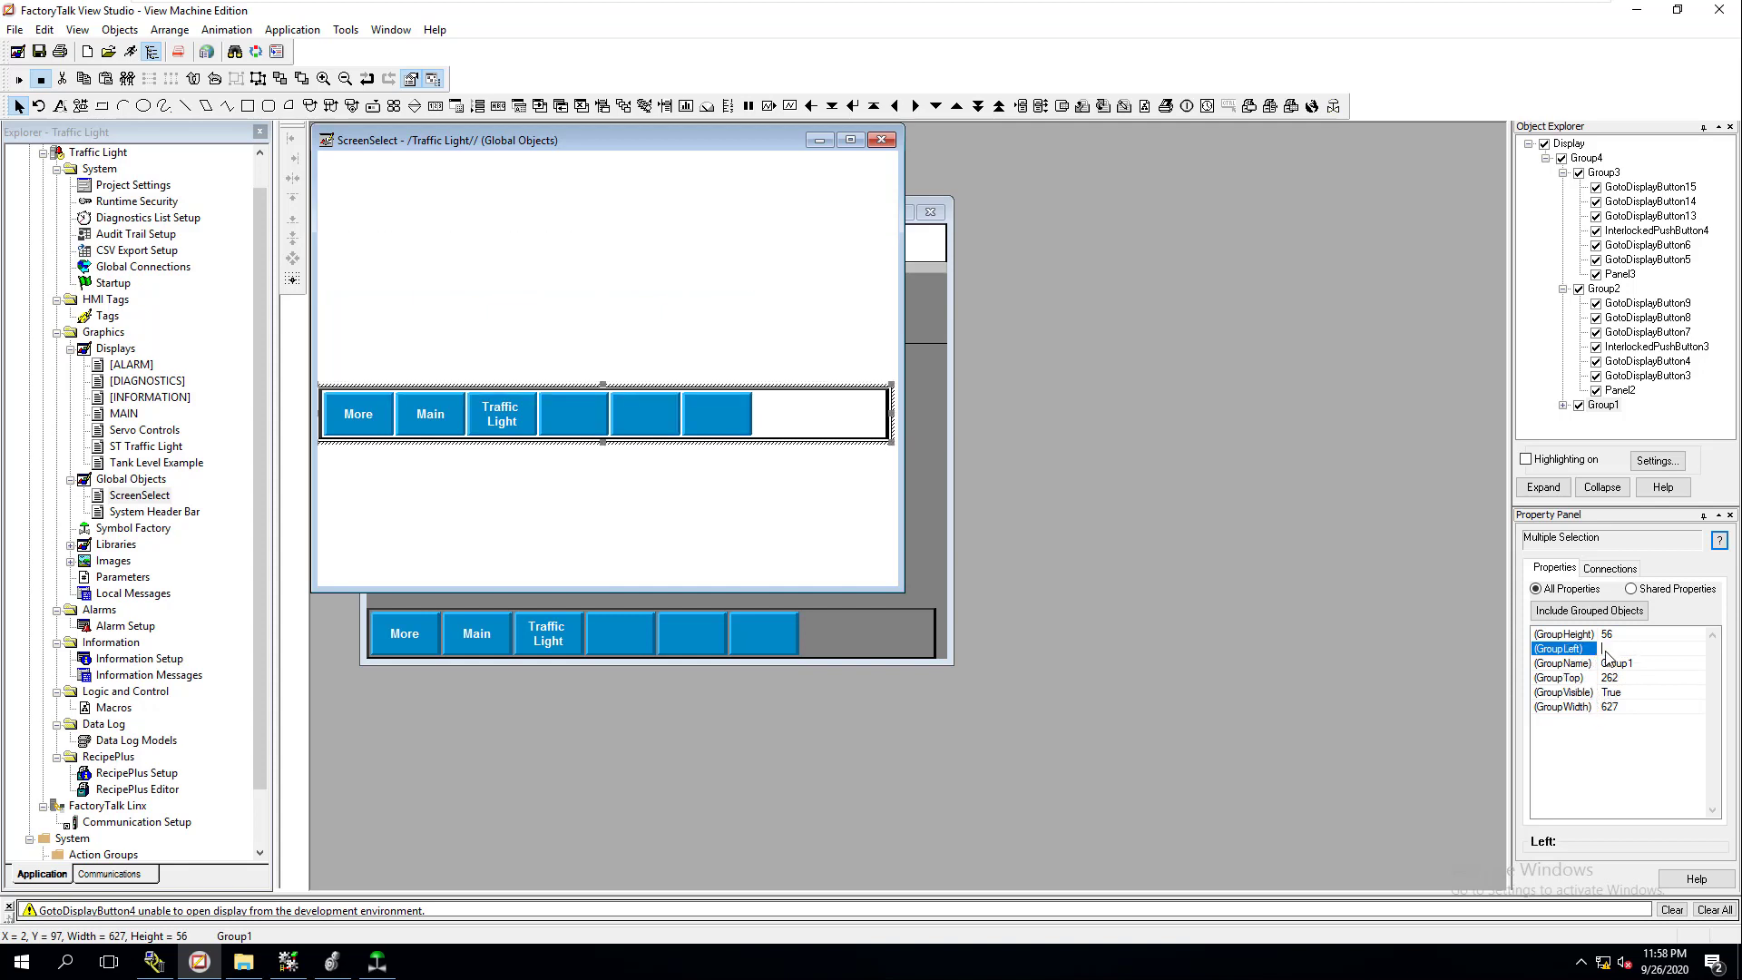
key(Return)
click(786, 526)
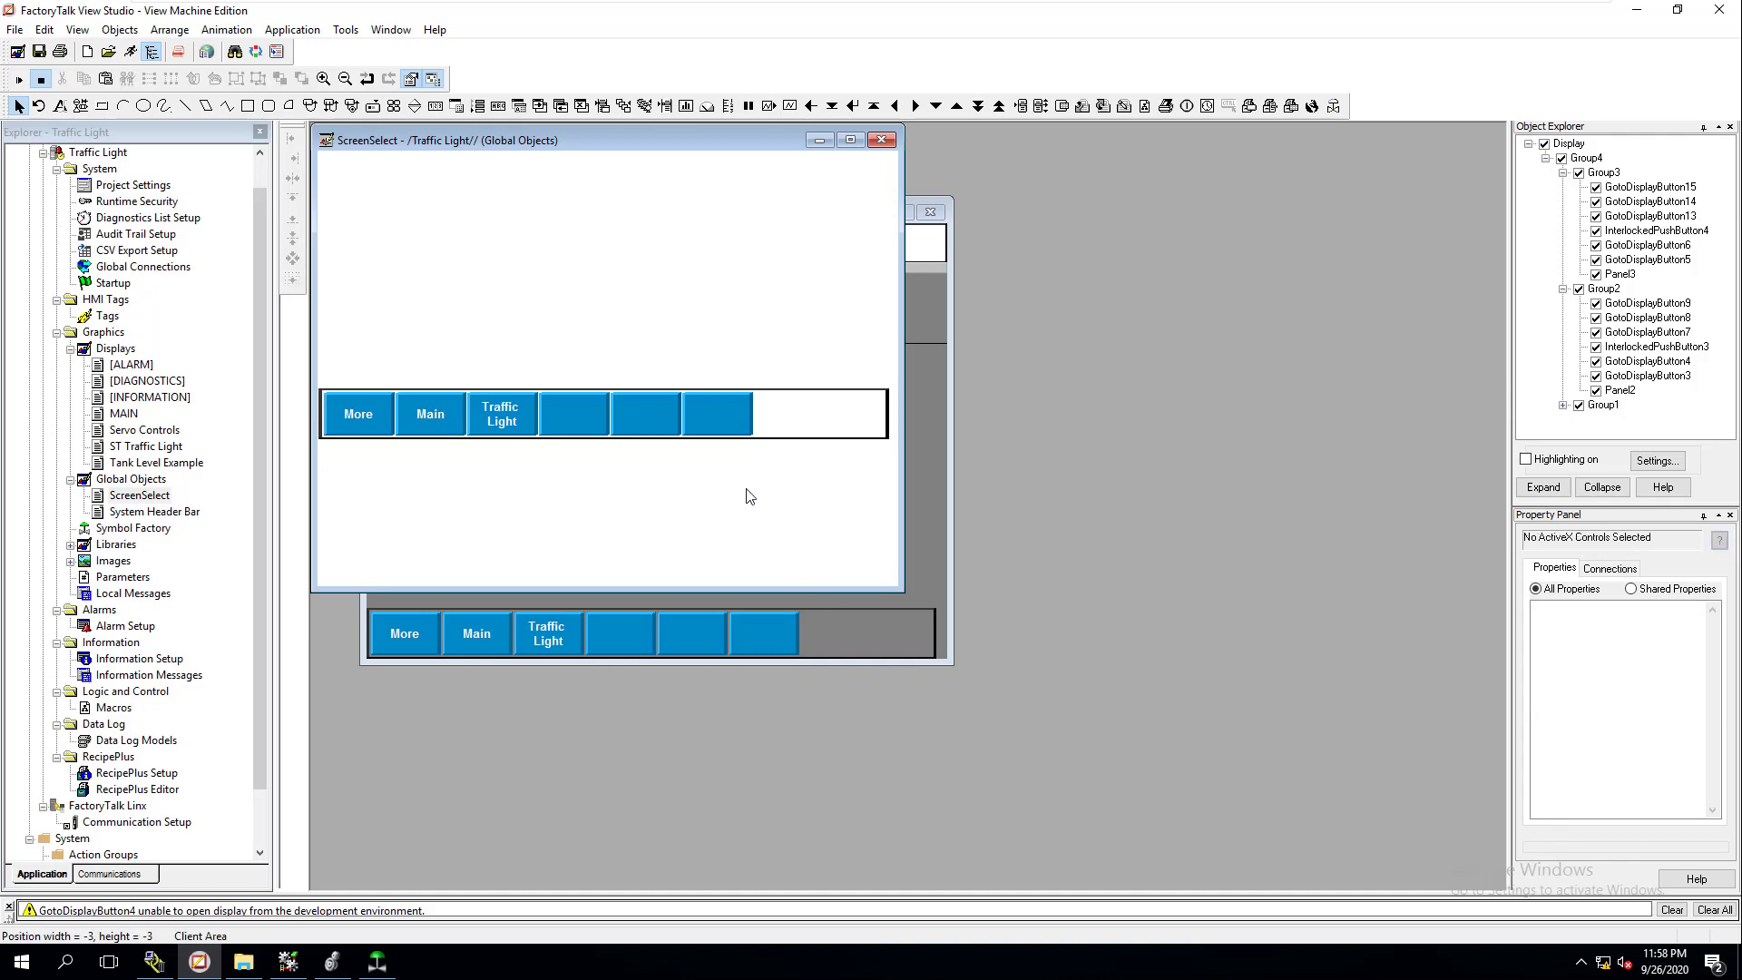
click(39, 52)
- Replace the navigation bar at the lower edge of Servo Controls with a copy of the updated ScreenSelect bar at about X 2, Y 422
drag(490, 138, 1134, 240)
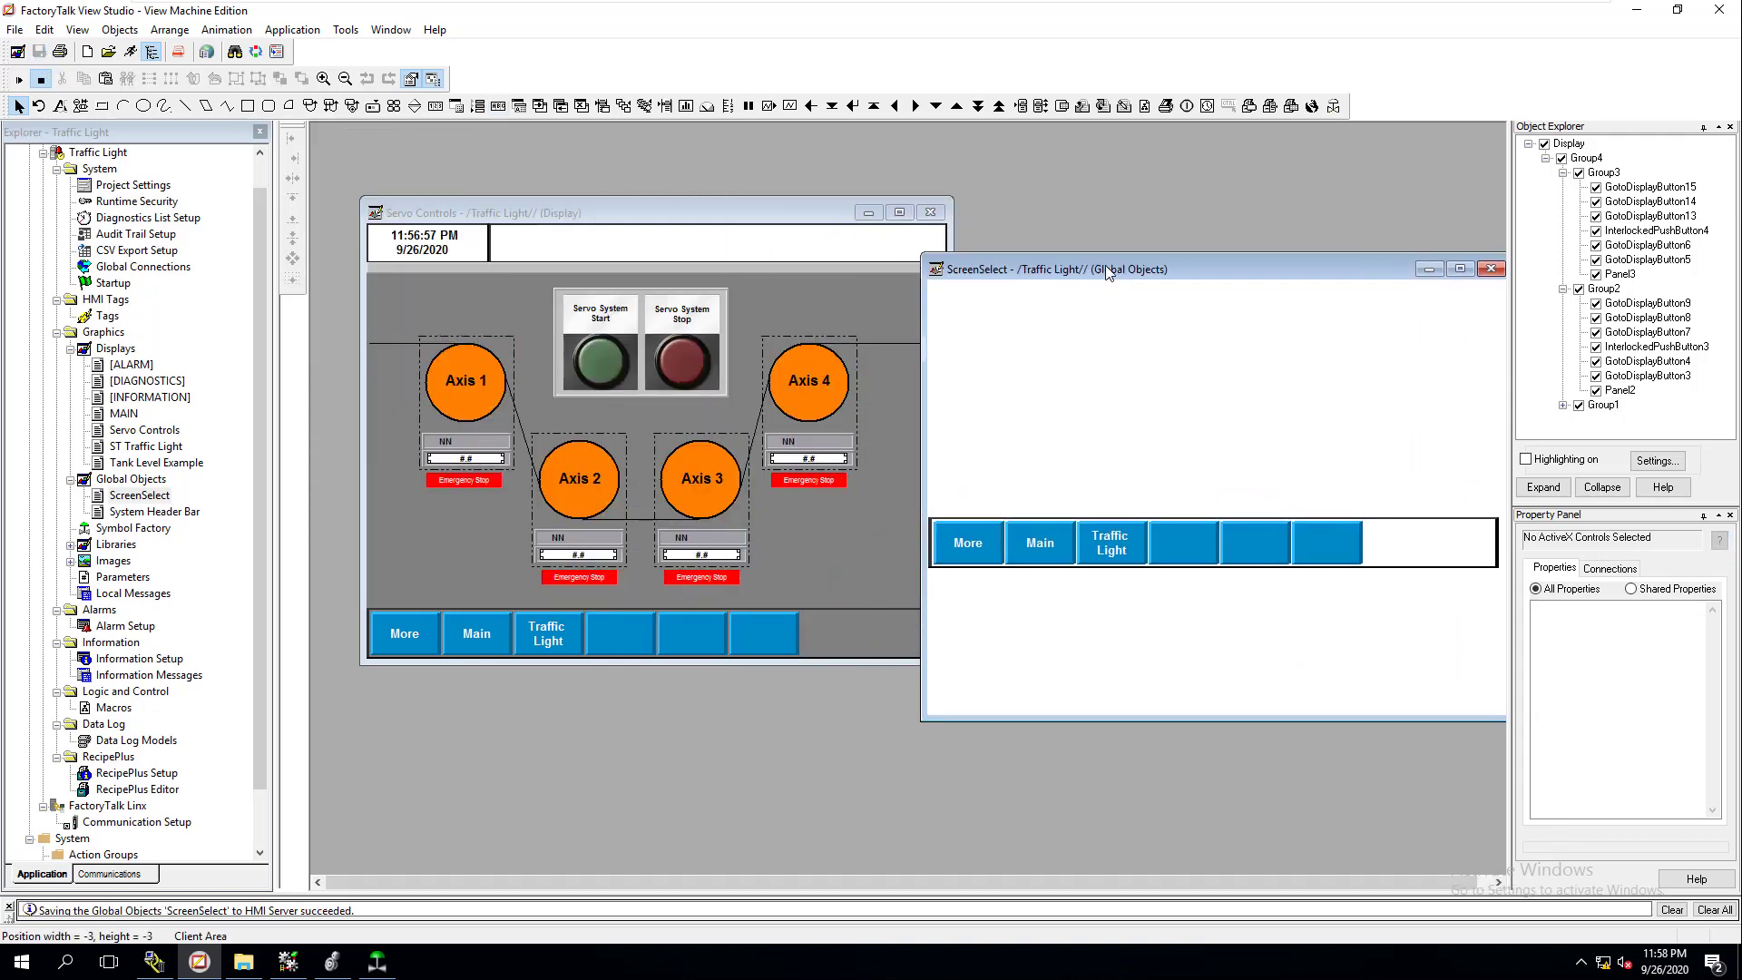
click(735, 620)
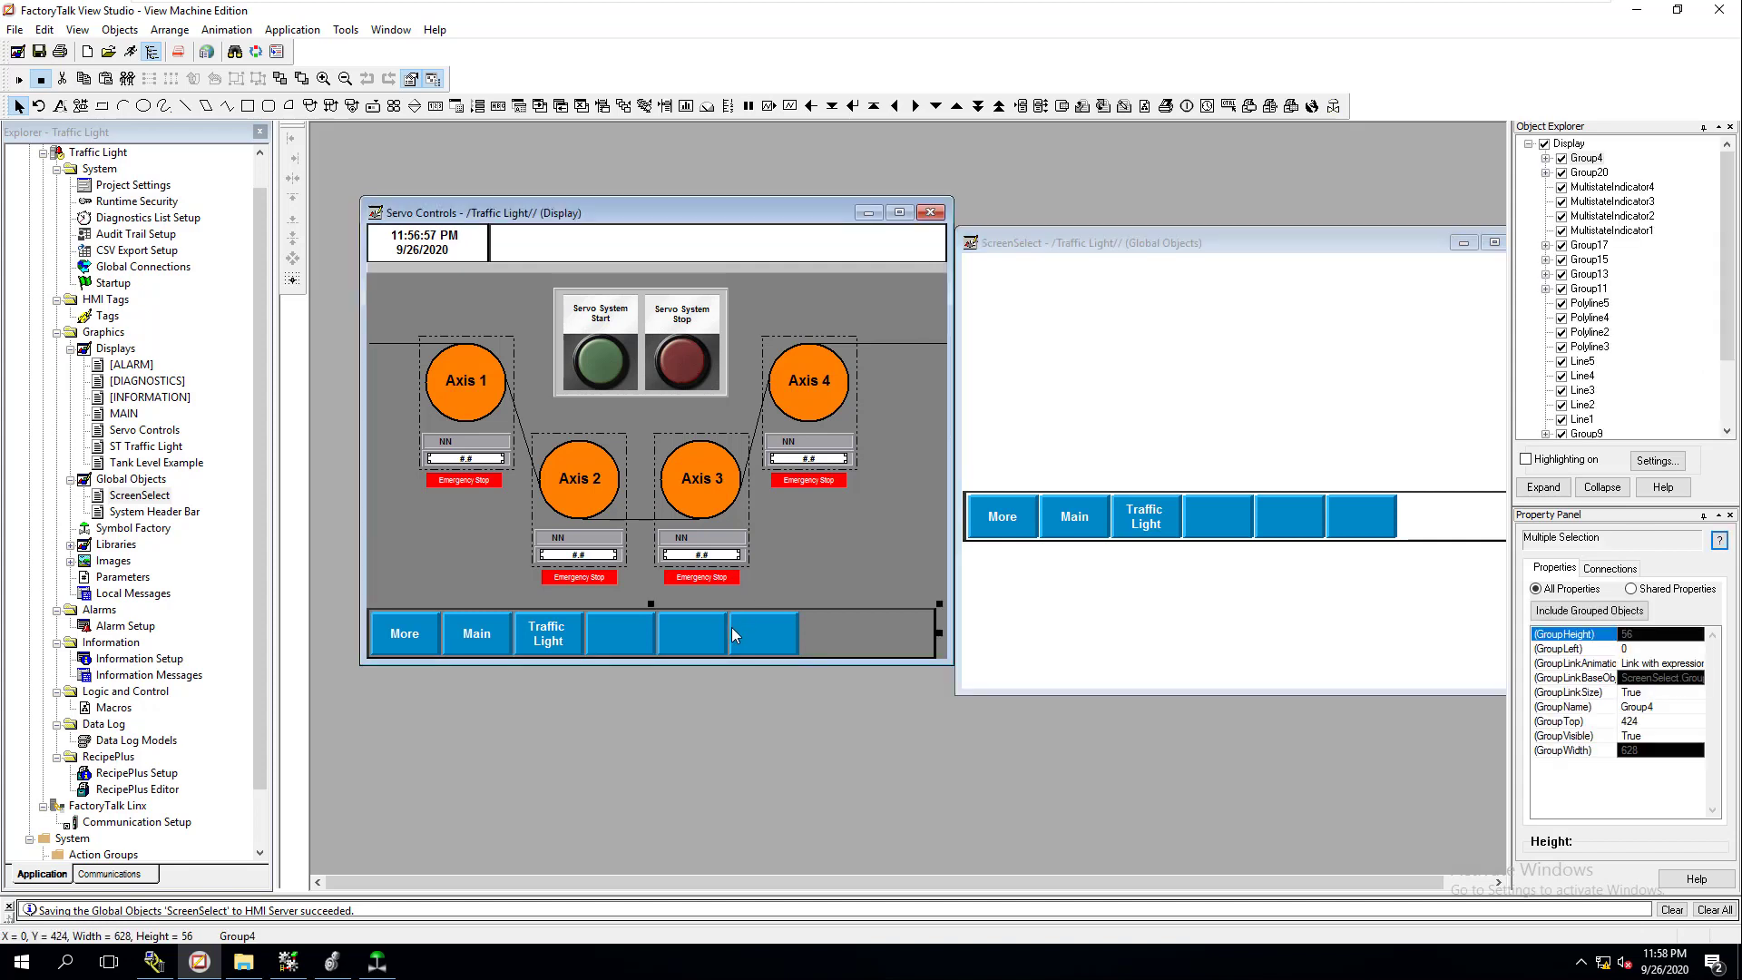
key(Delete)
click(1145, 524)
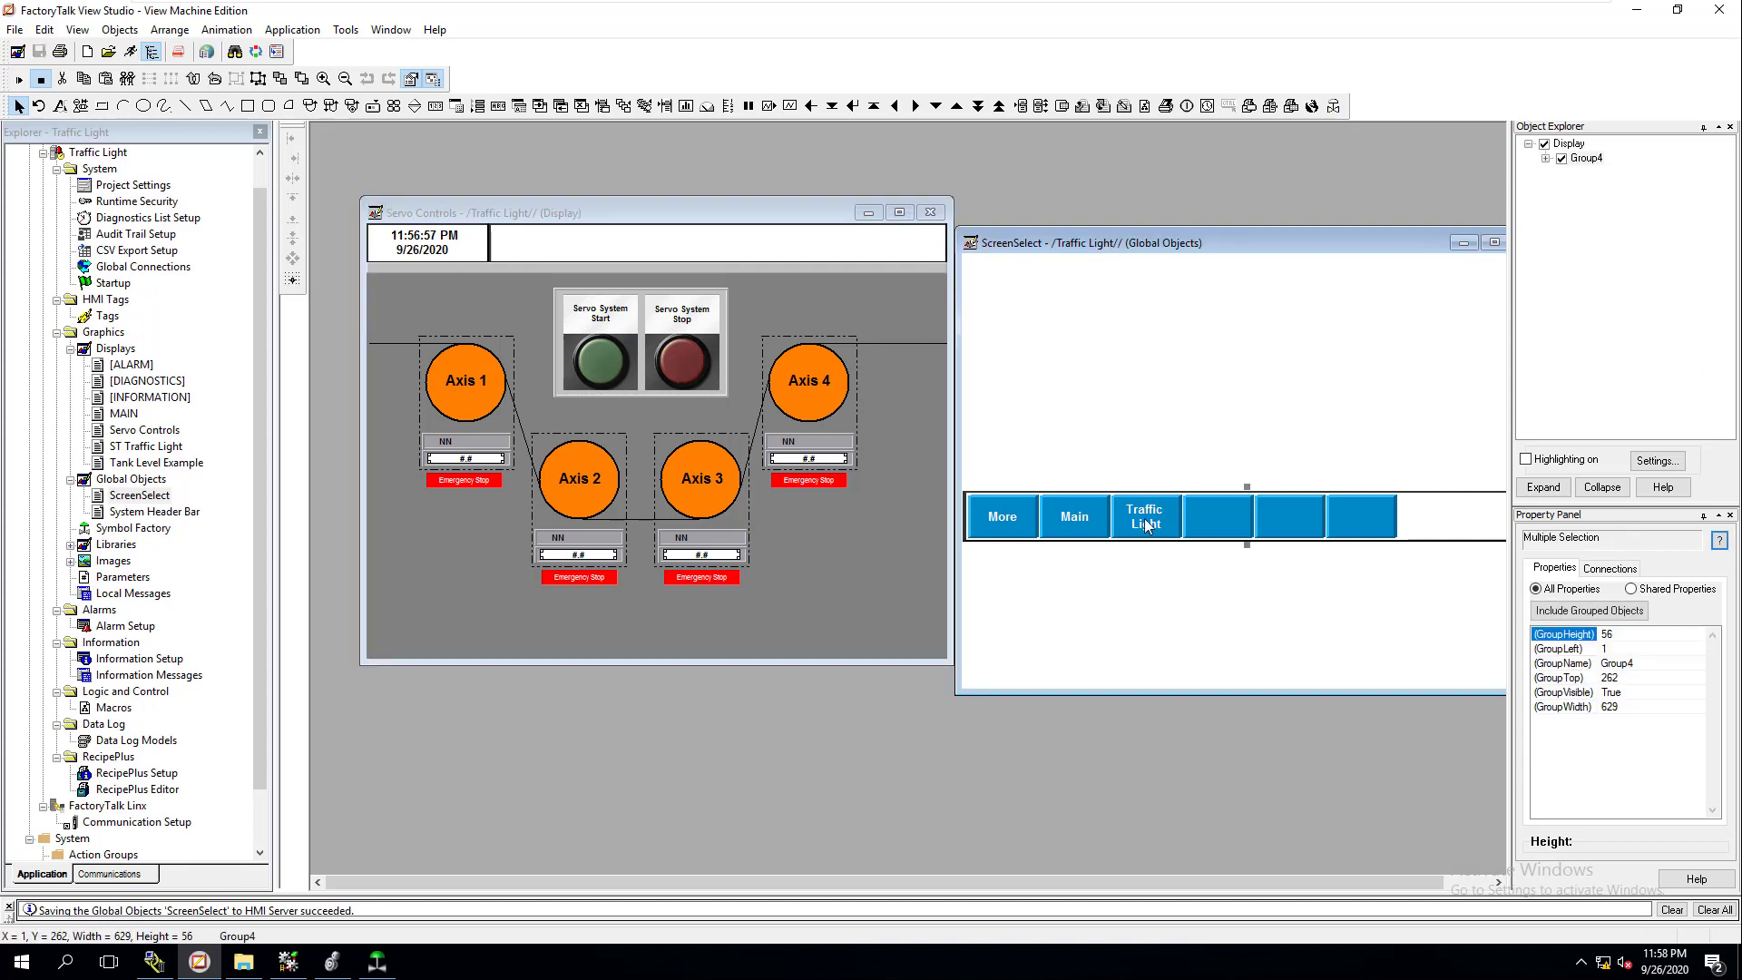
click(493, 613)
key(ctrl+v)
drag(502, 619, 557, 637)
click(480, 555)
- Close the ScreenSelect global object and save the Servo Controls display
click(1114, 416)
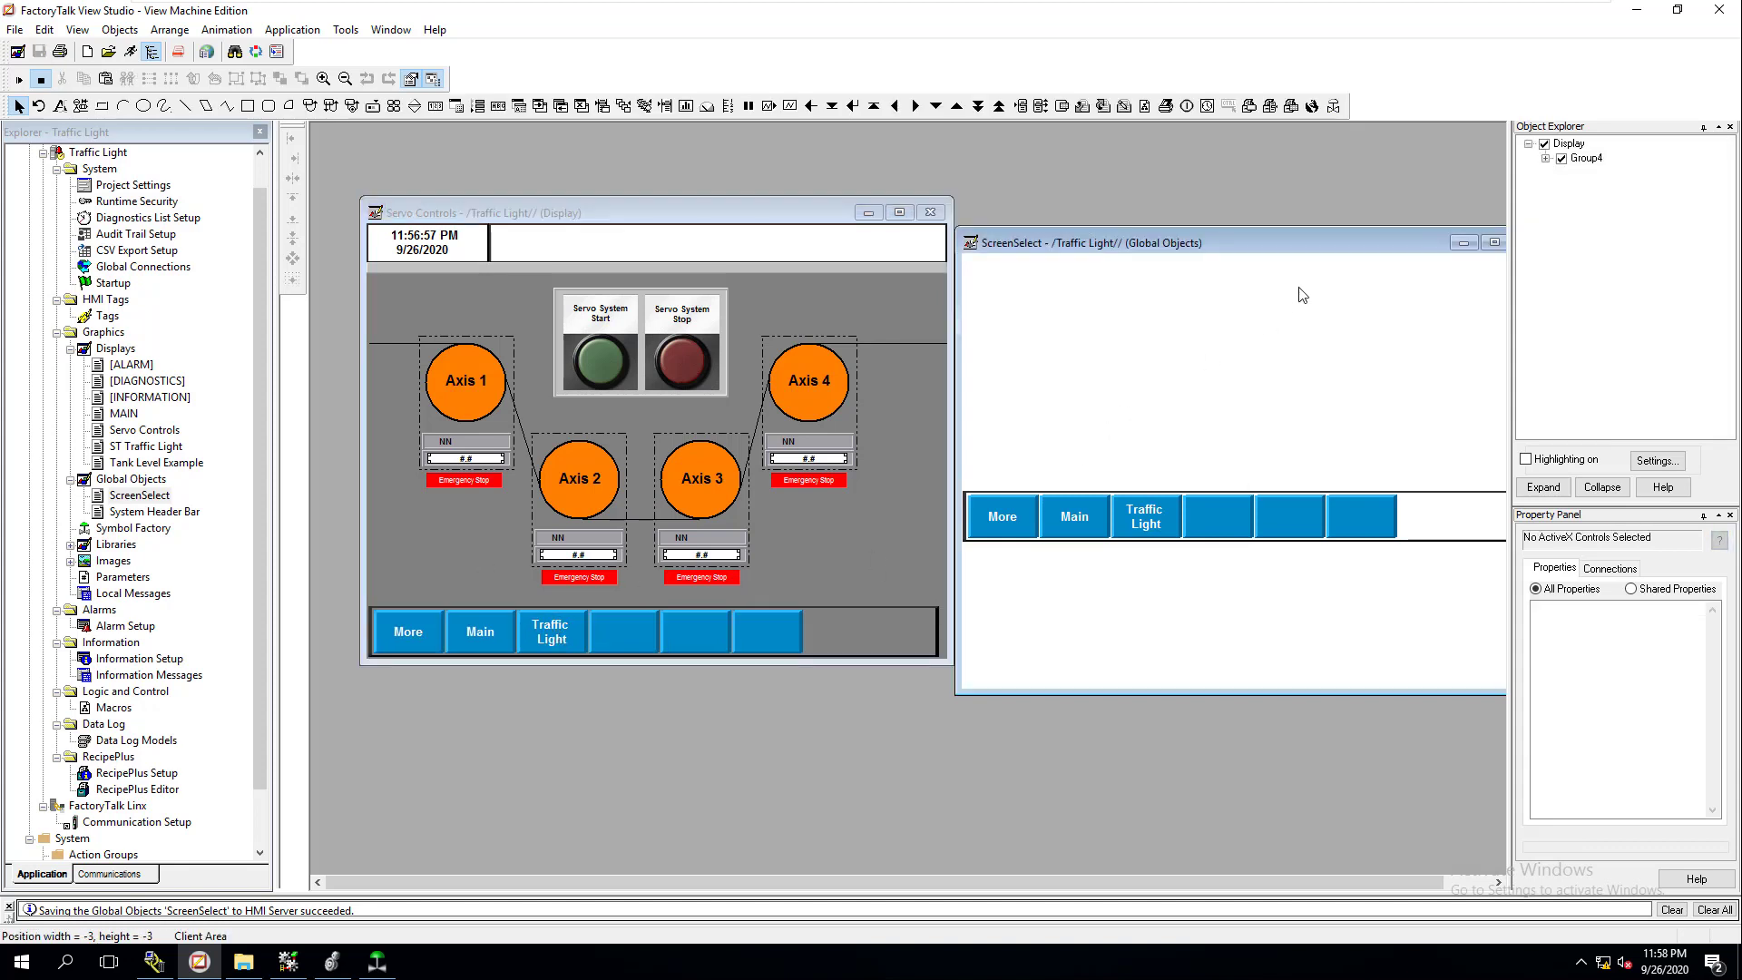
drag(1211, 242, 920, 270)
click(1231, 272)
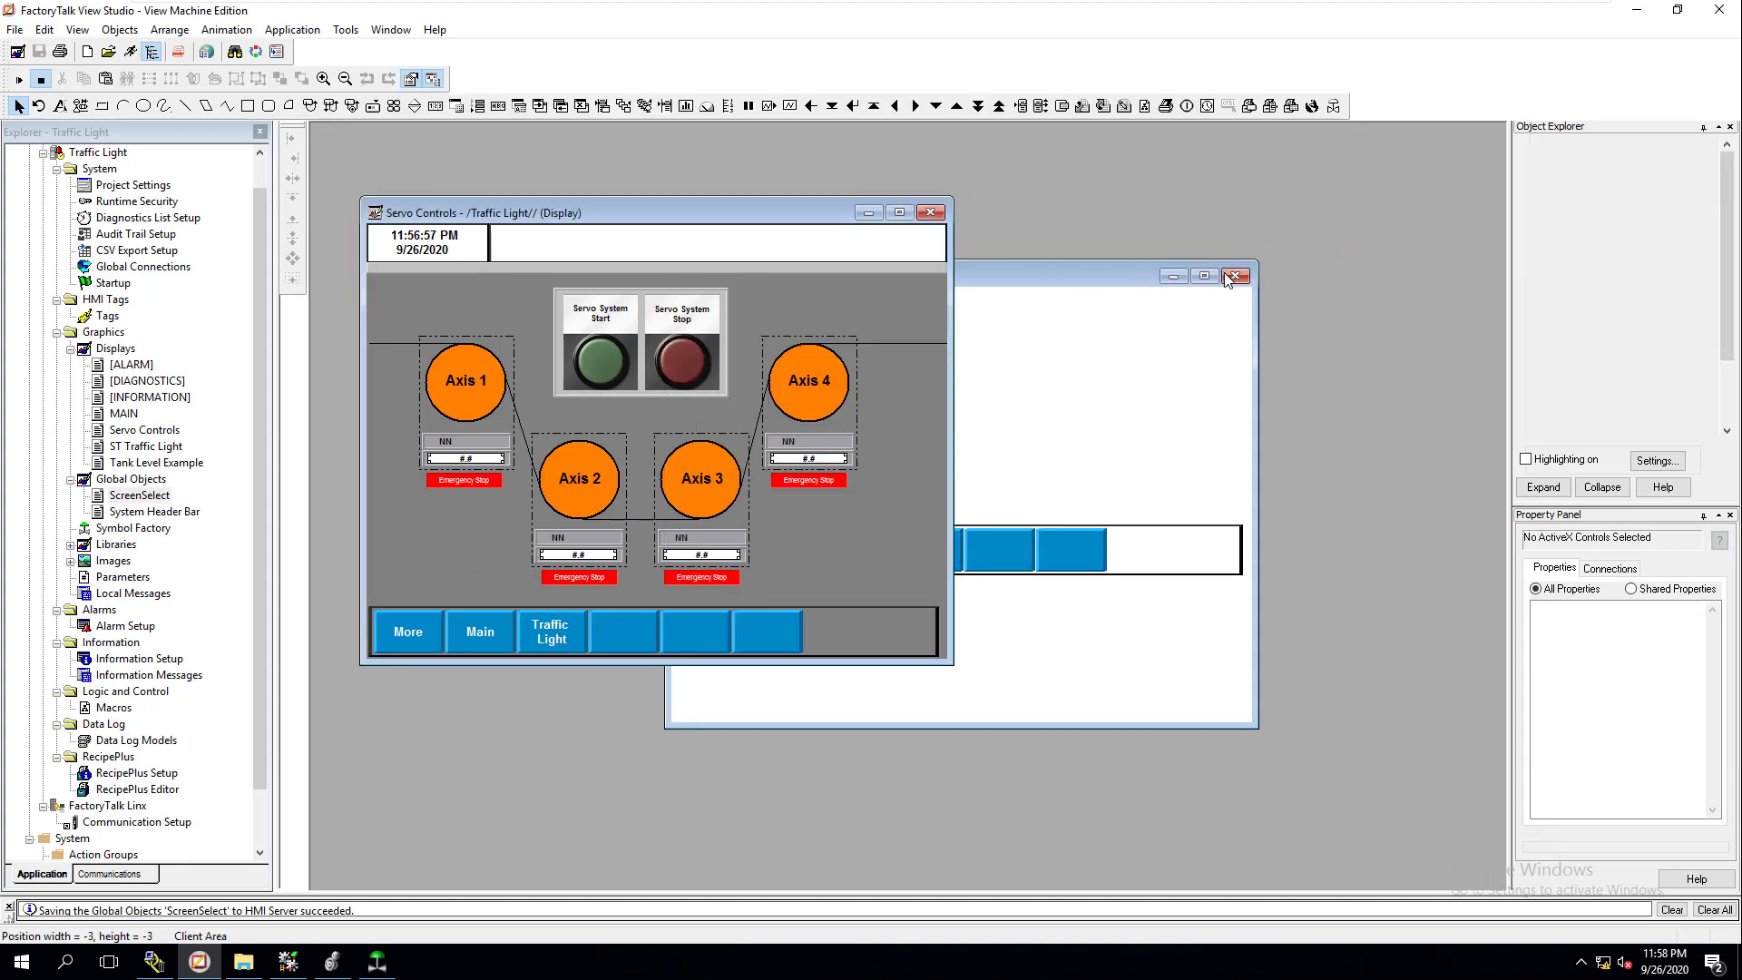
click(38, 51)
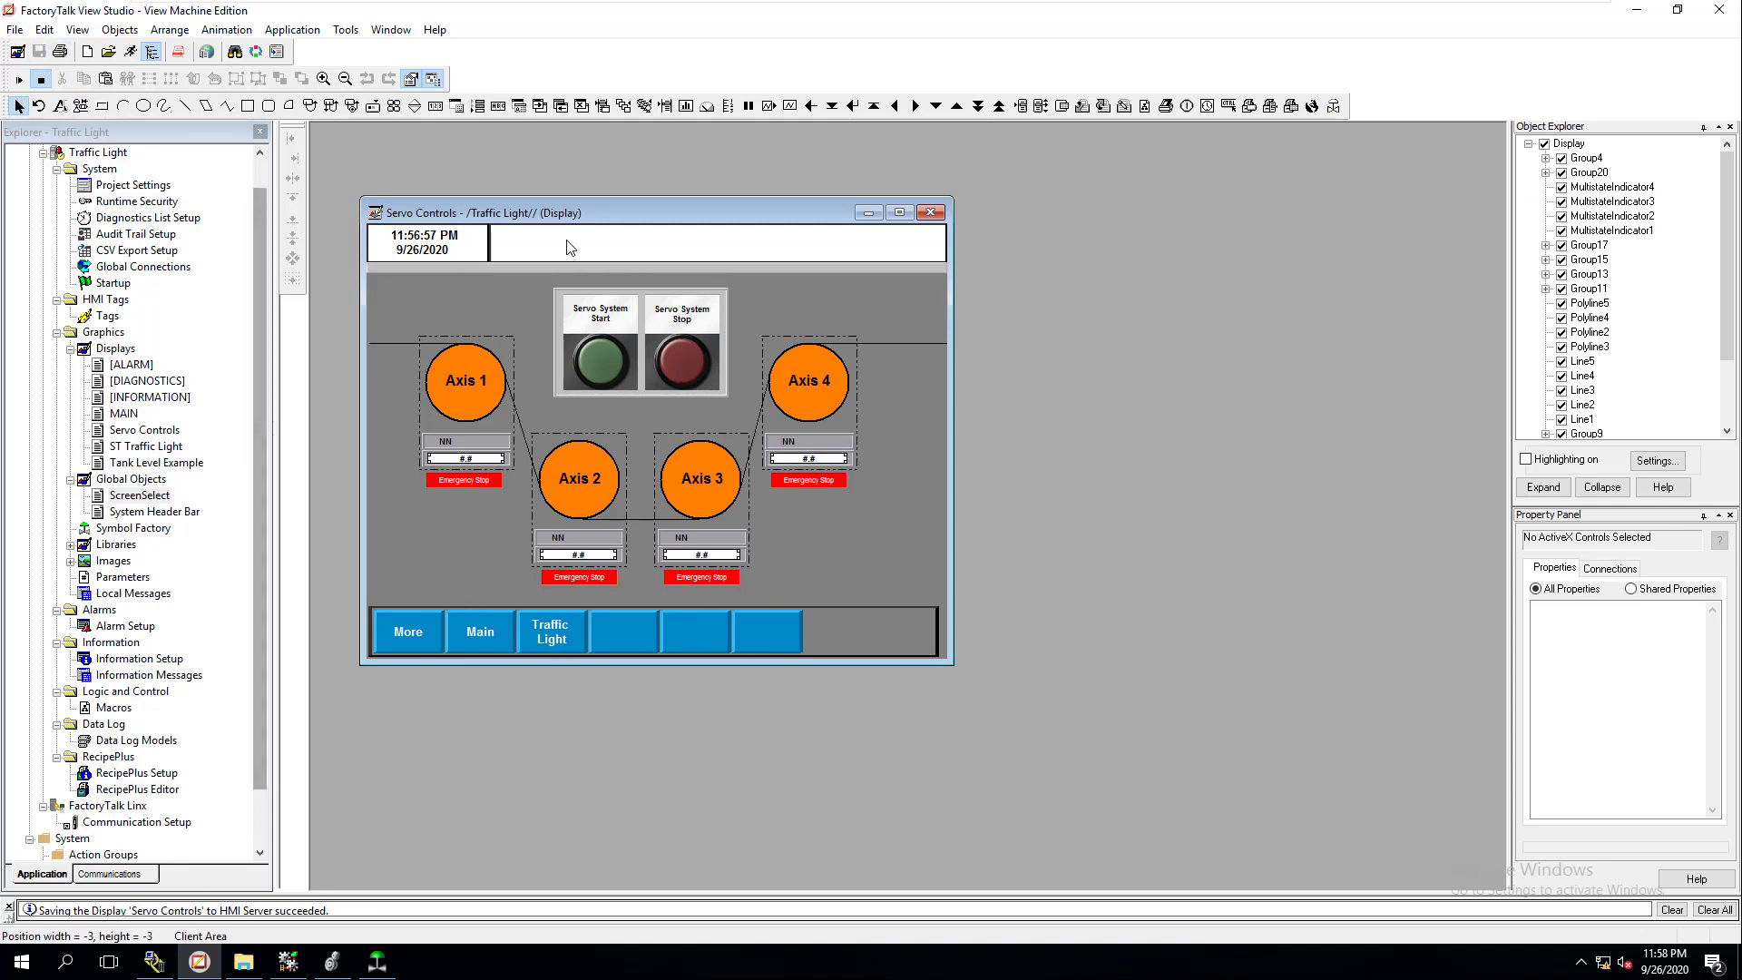
- Open the ST Traffic Light display and move the Shutdown button up to about X 532, Y 372
double_click(156, 447)
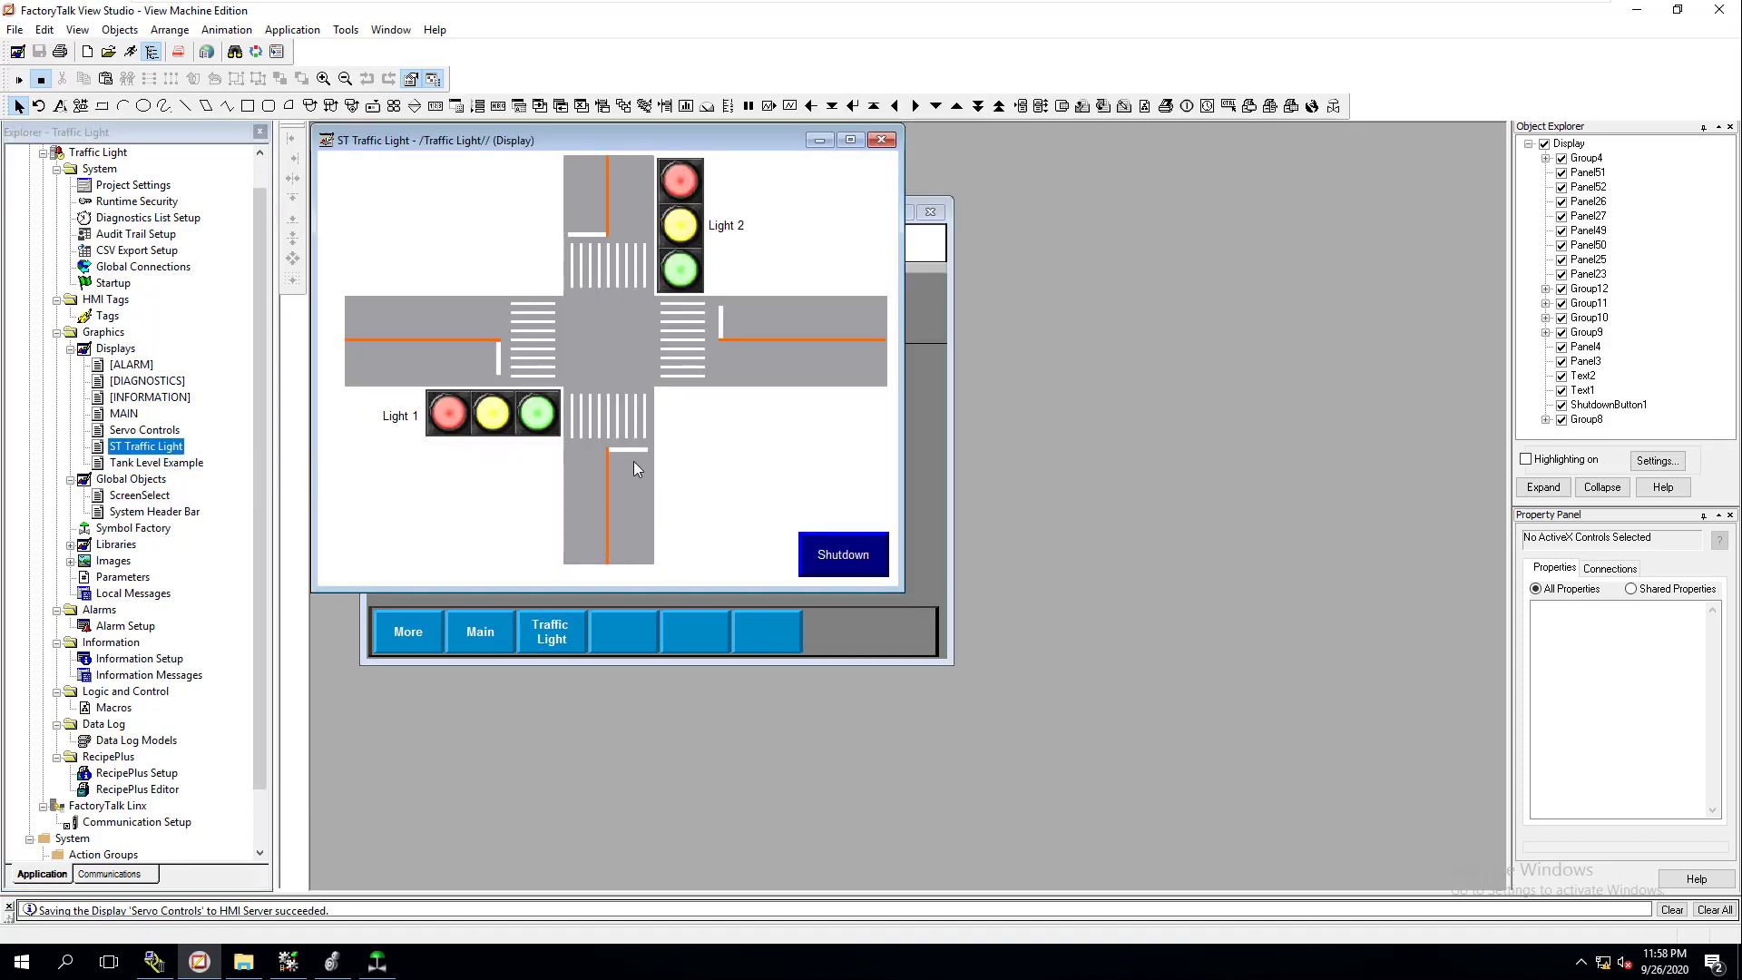
click(632, 566)
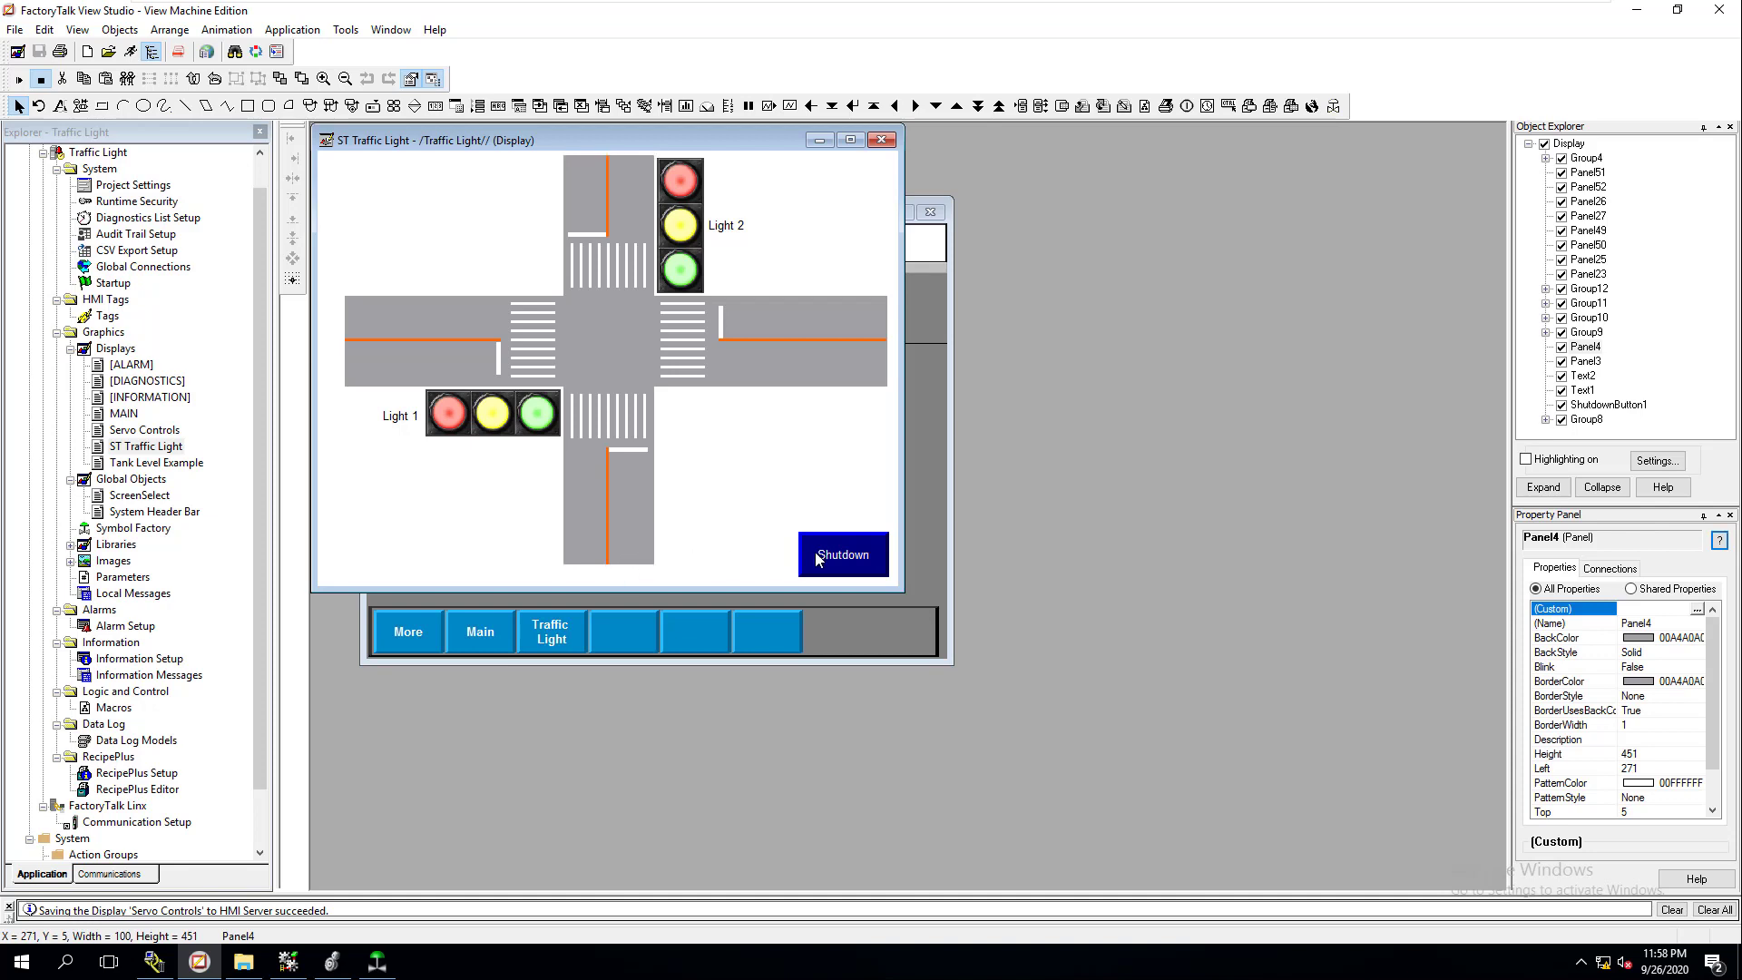
drag(819, 559, 817, 510)
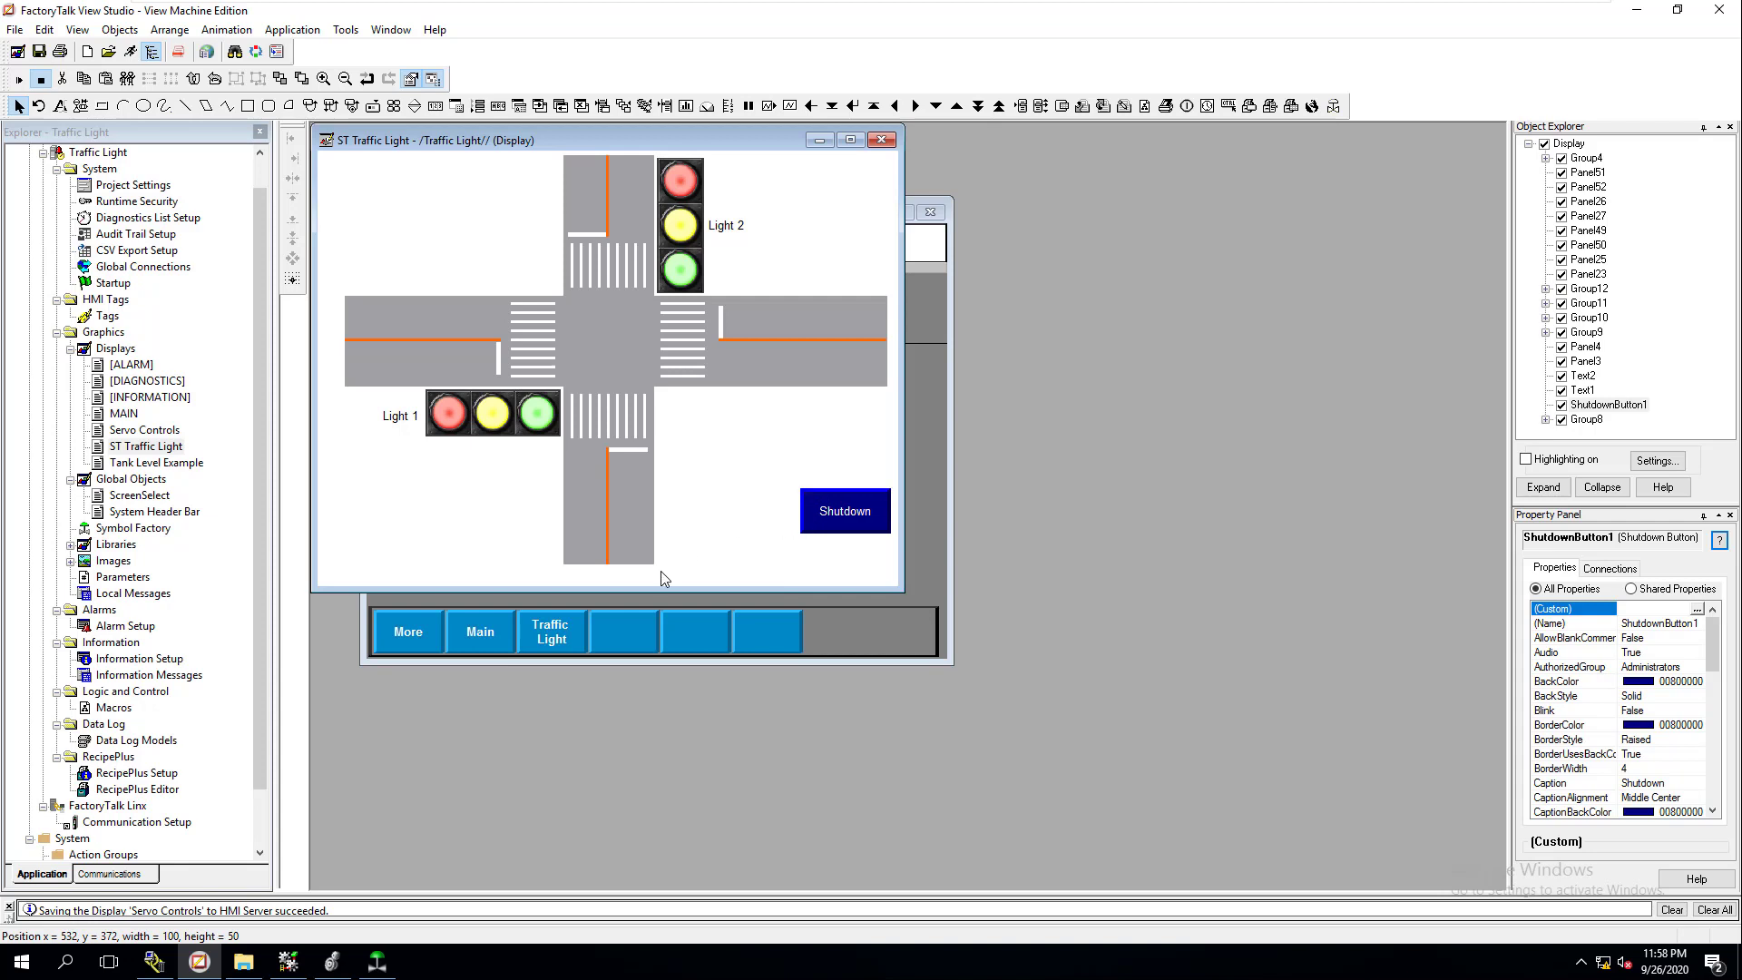
- Shorten the vertical road panel and its lower orange centre line from the bottom, making the line about 97 high
click(628, 547)
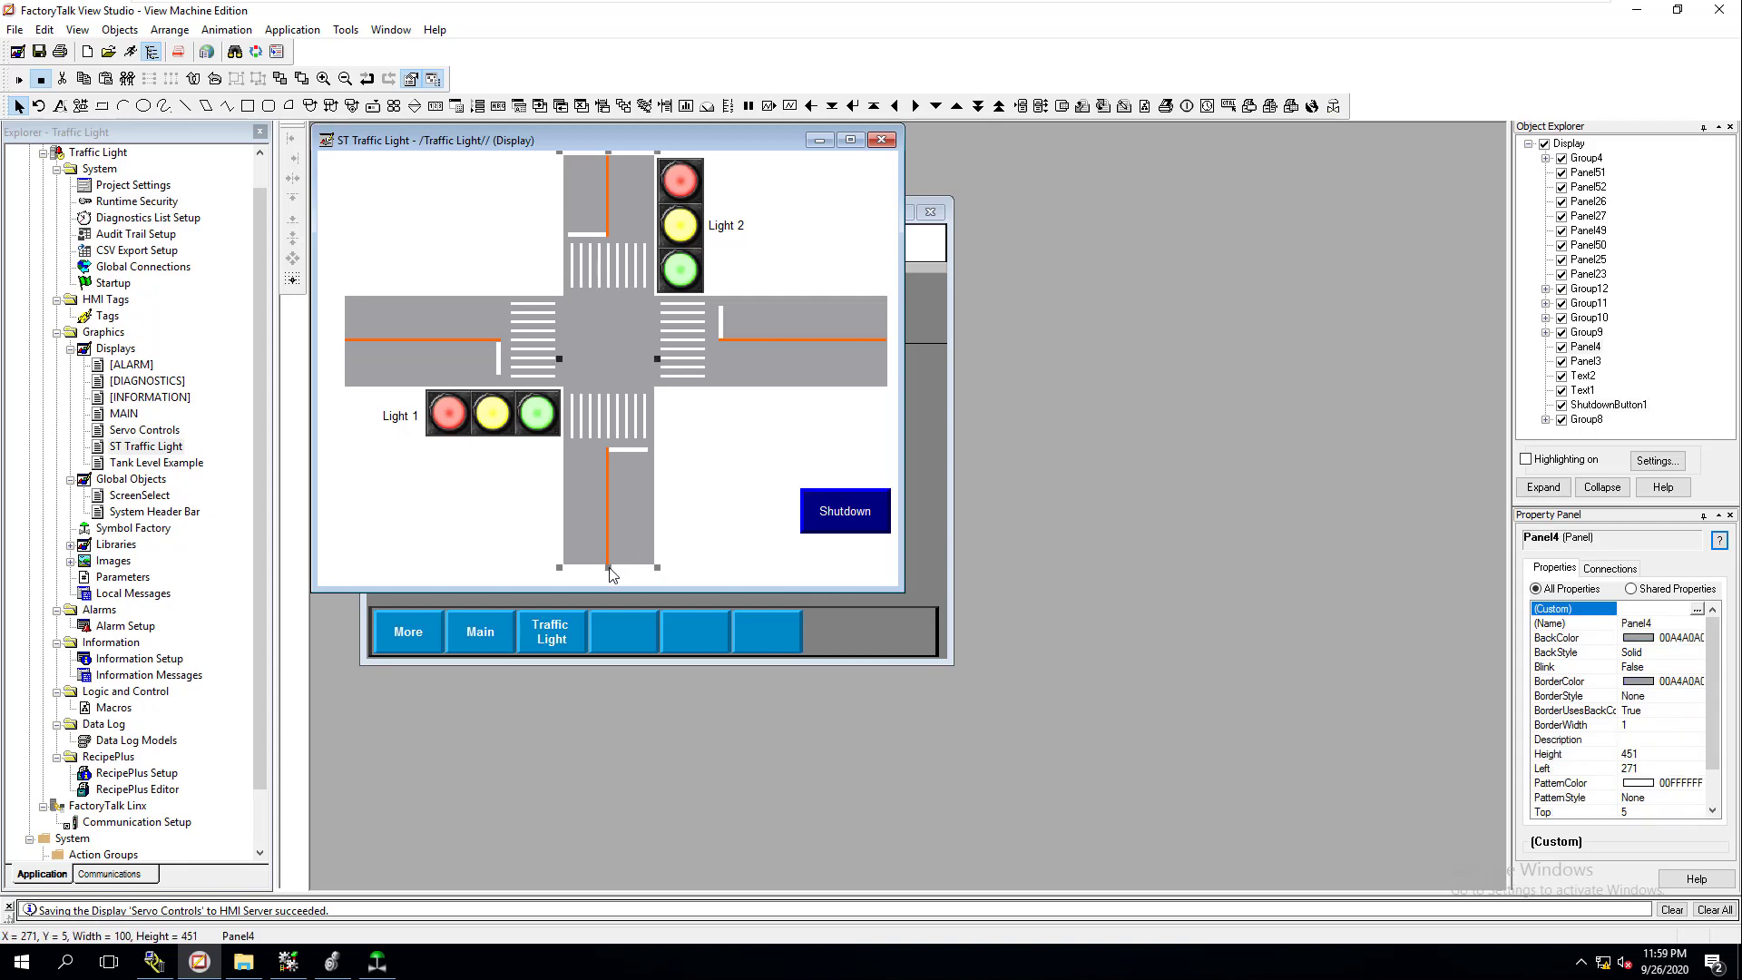
drag(609, 567, 607, 537)
click(608, 537)
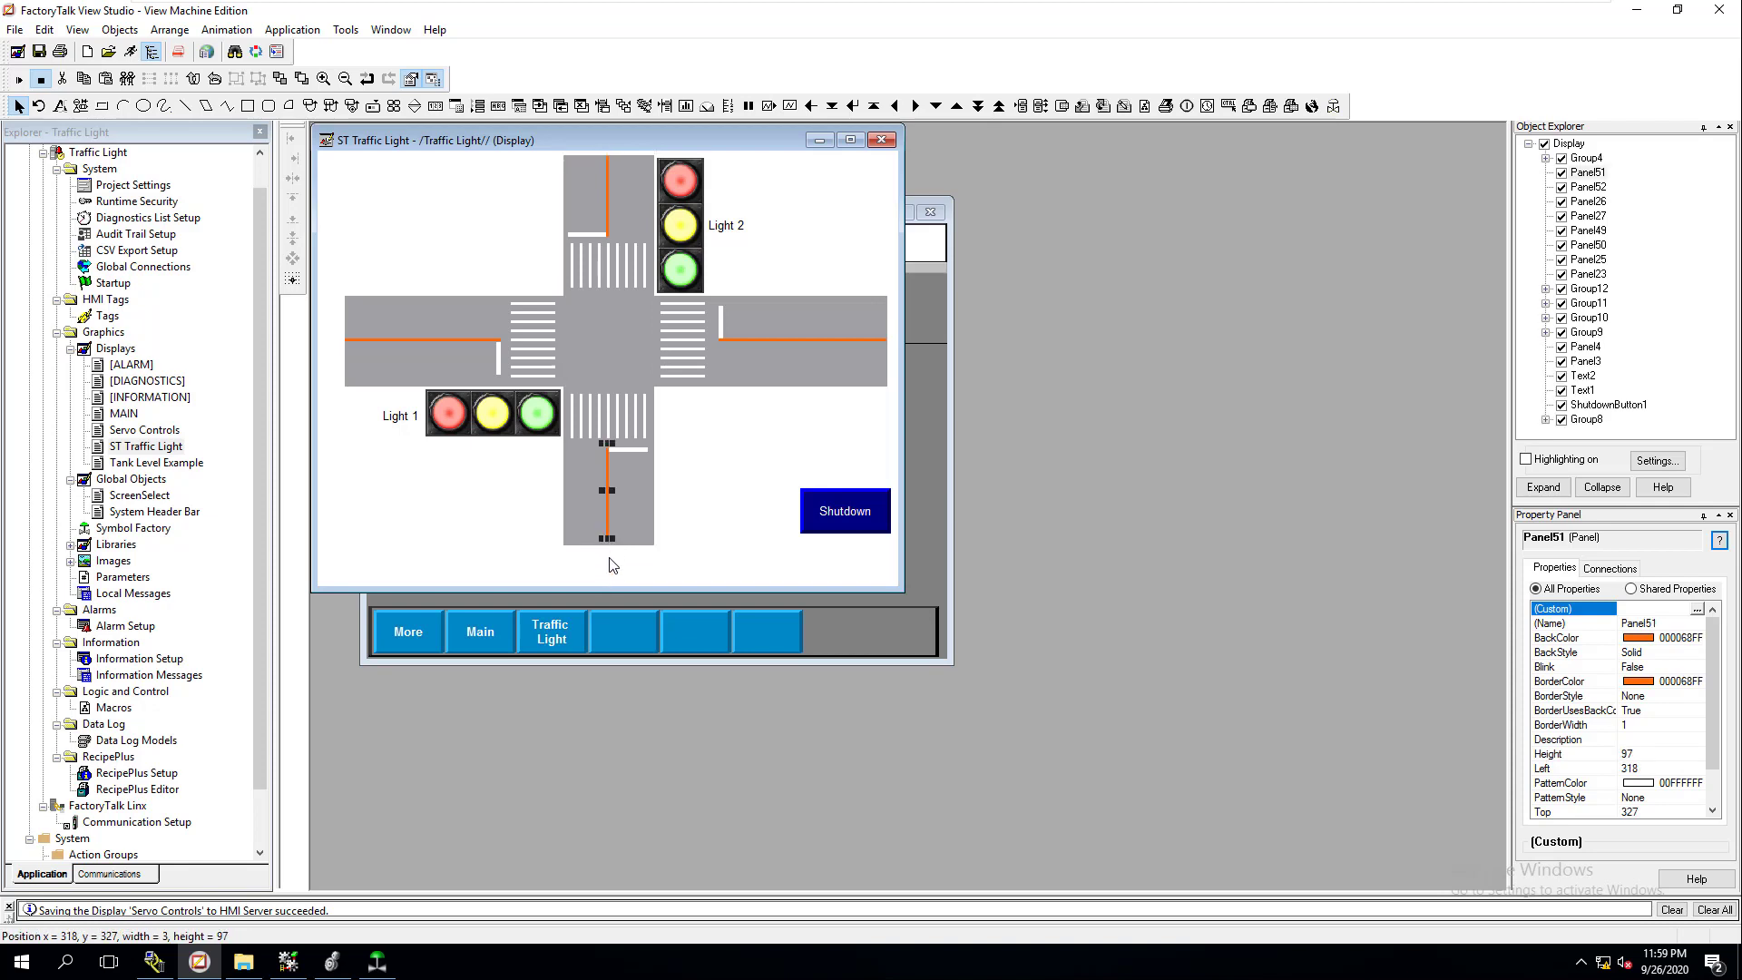
- Open the ScreenSelect global object and copy its navigation bar group
click(678, 622)
right_click(671, 622)
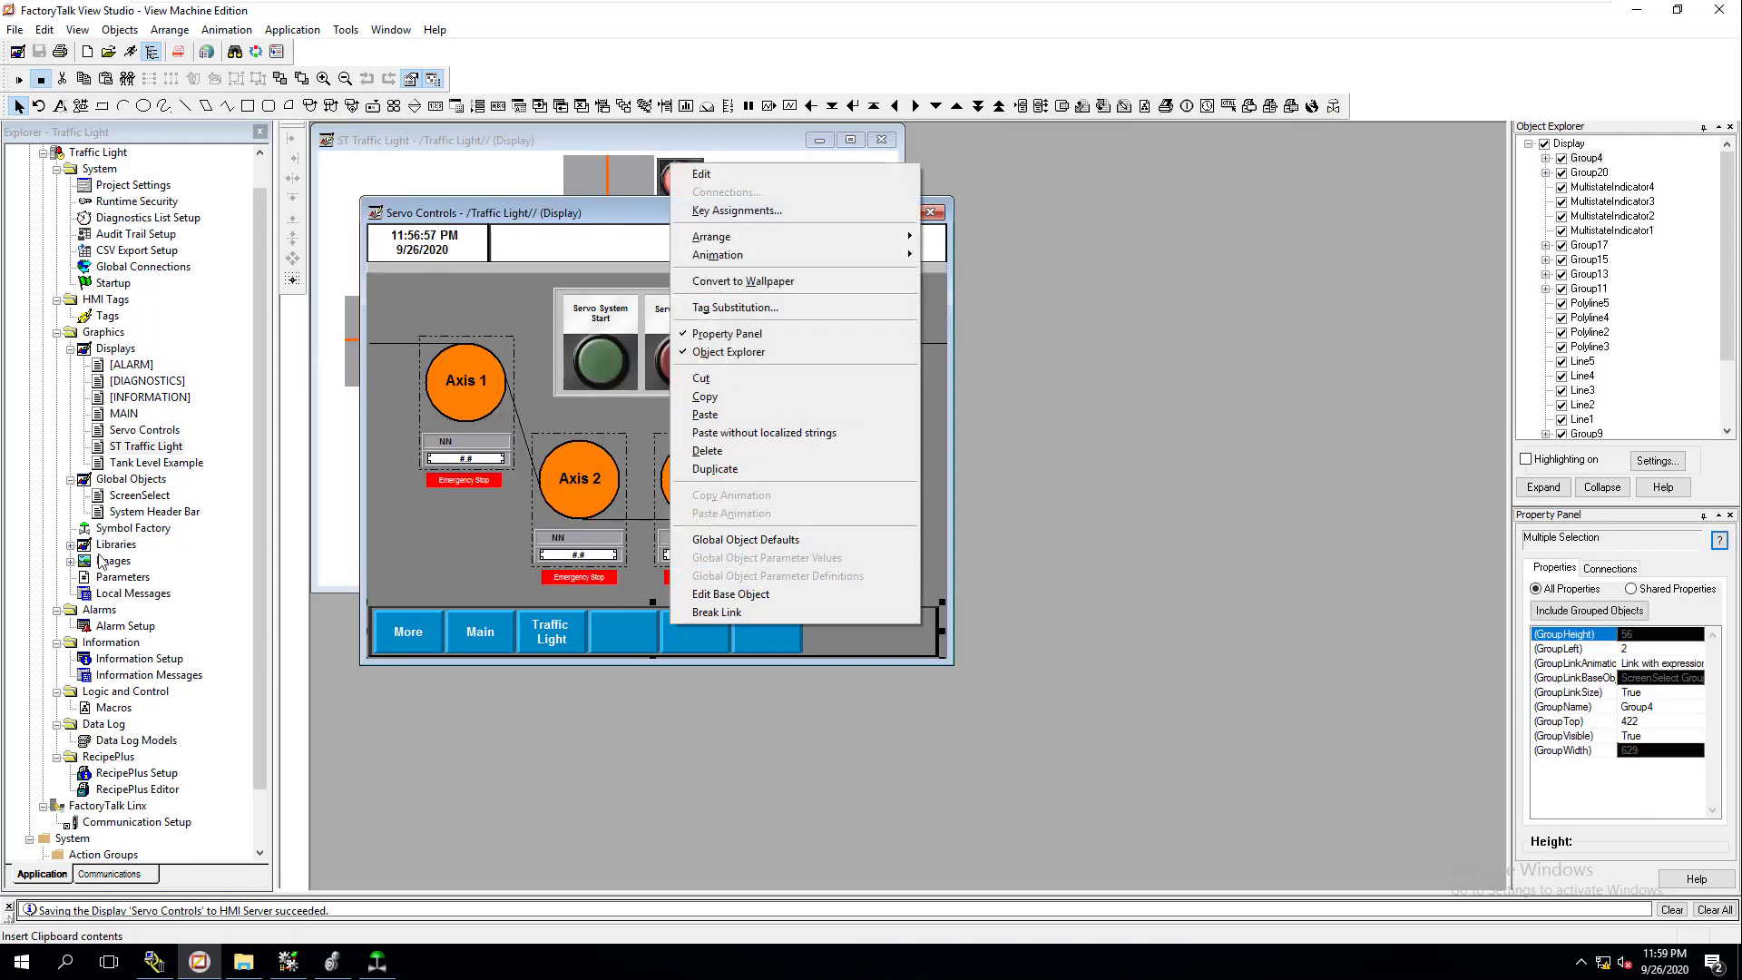
double_click(118, 497)
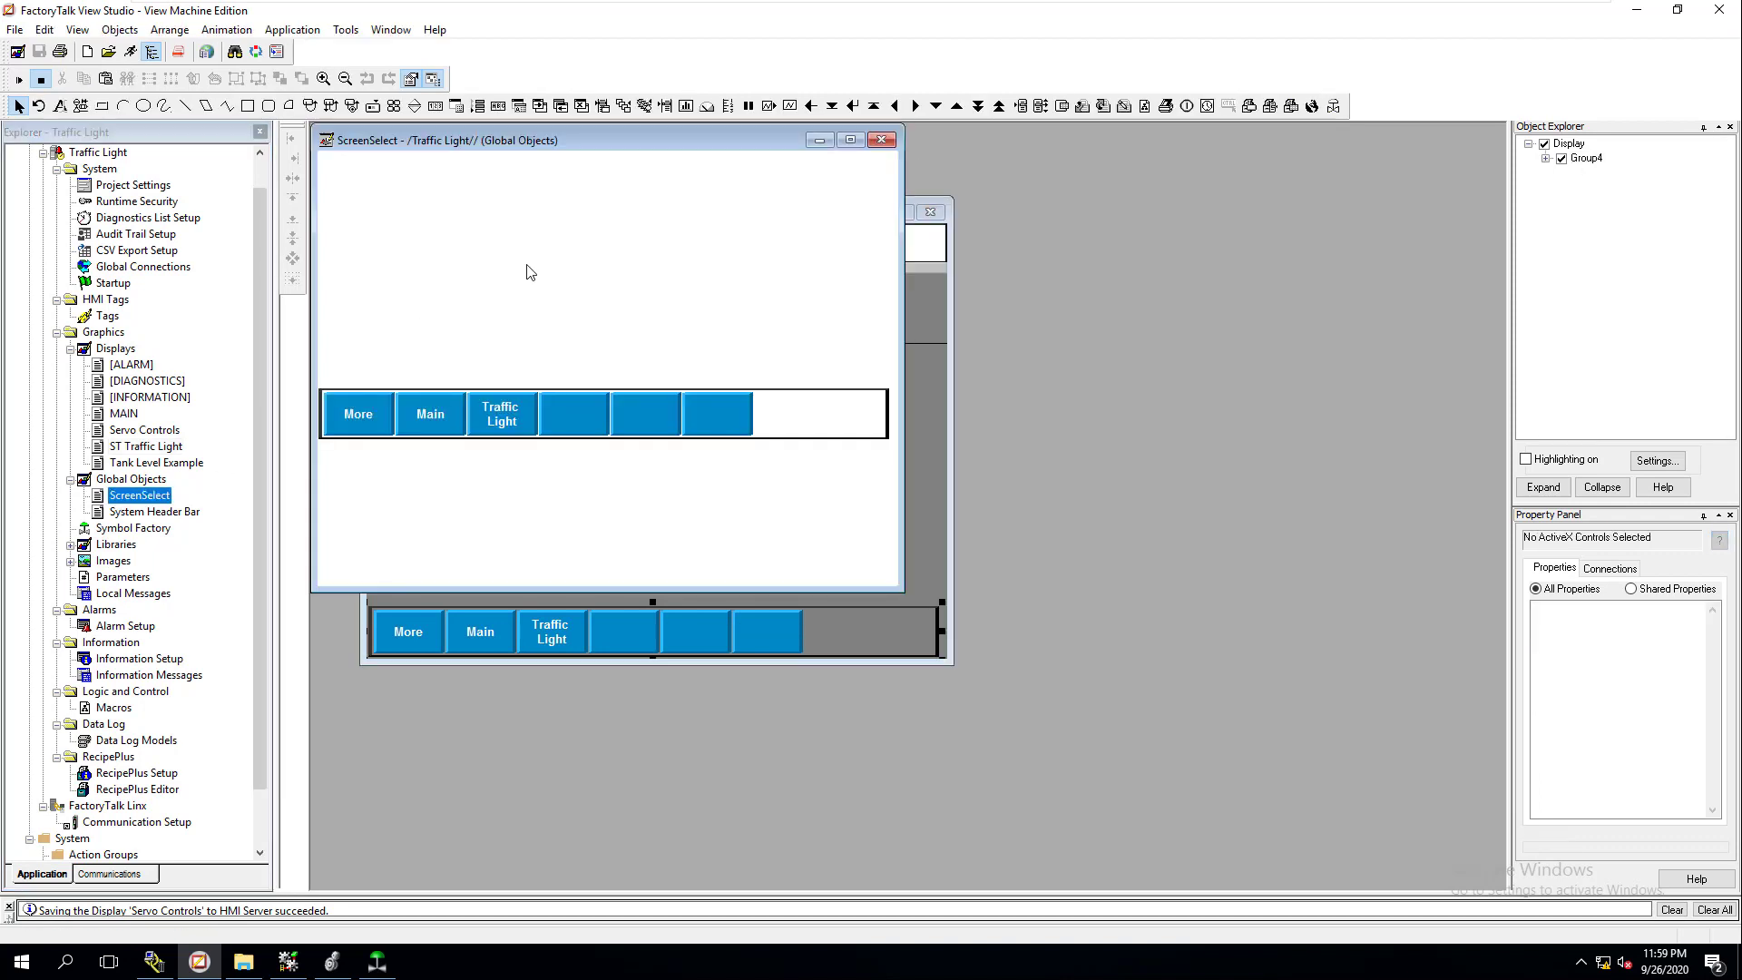
click(565, 416)
right_click(566, 414)
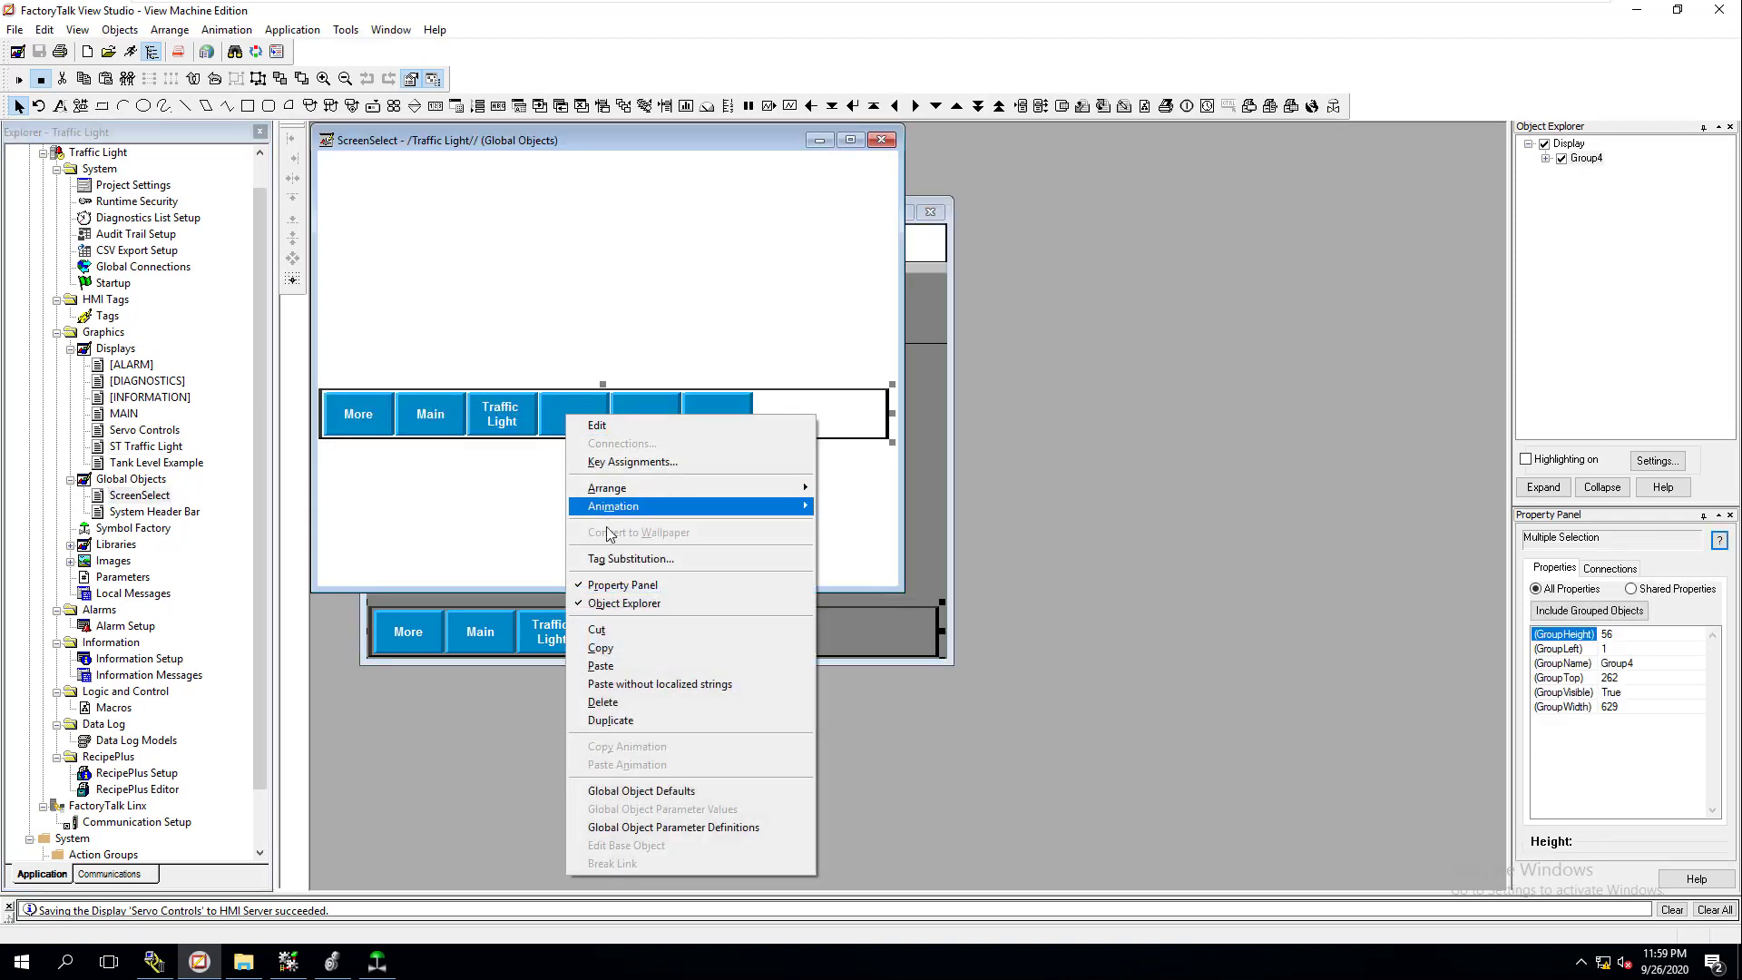
click(606, 649)
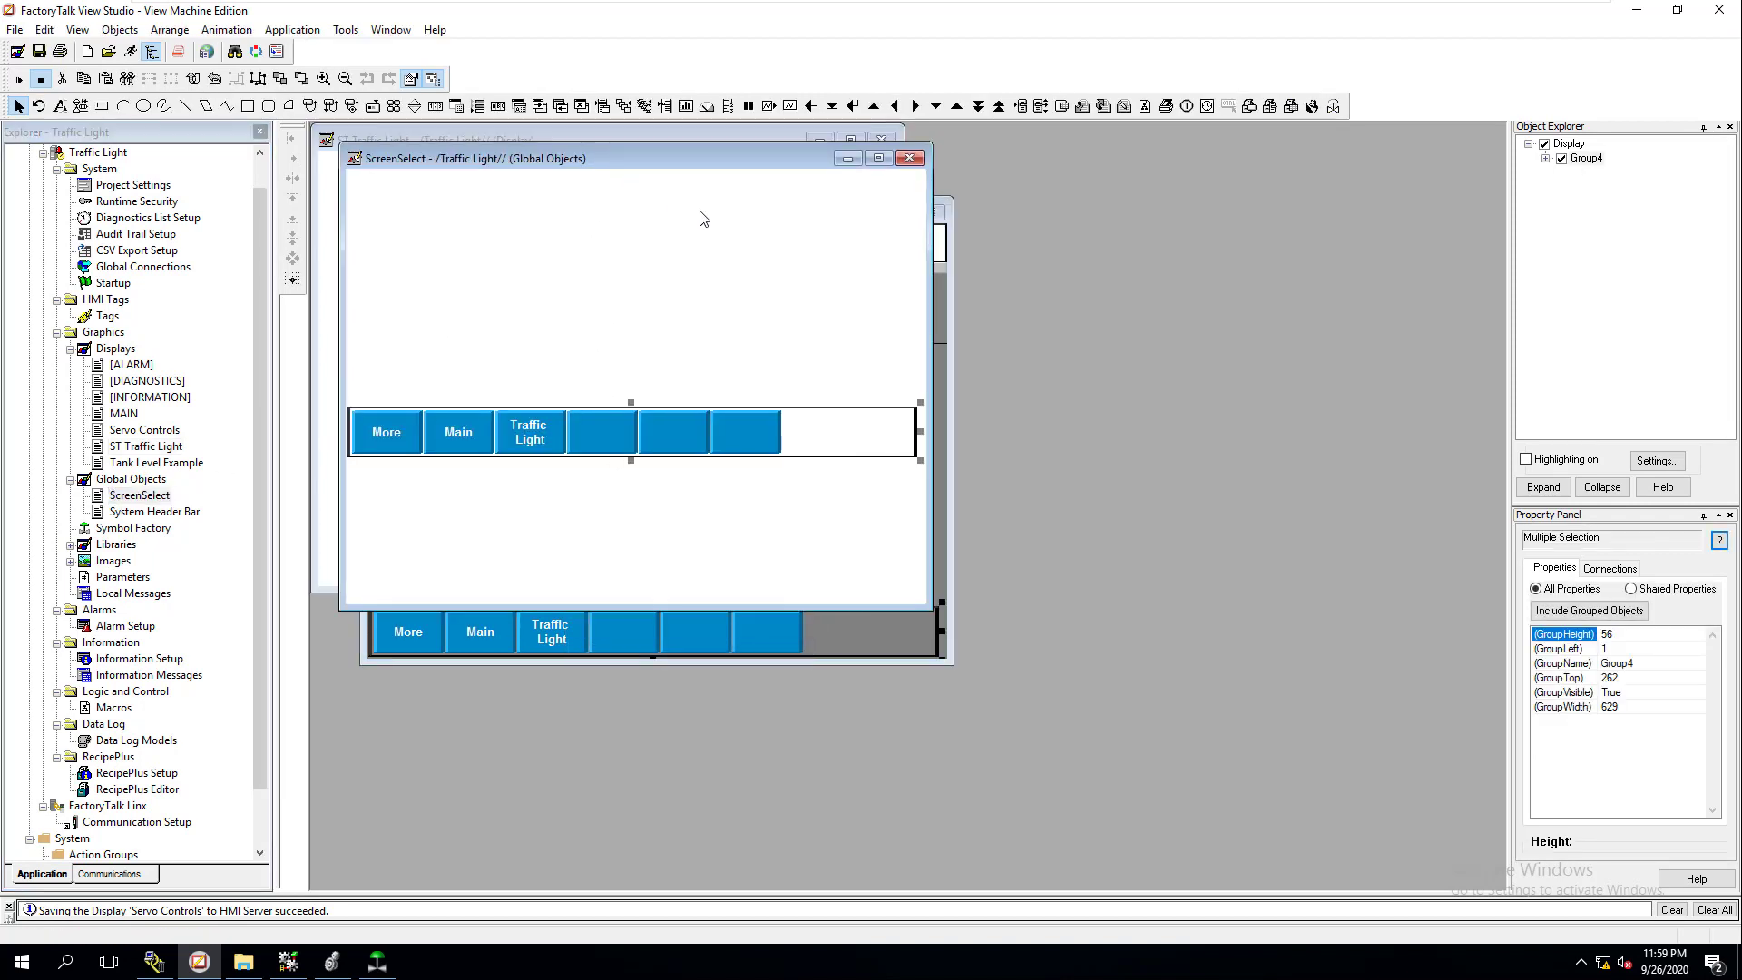
- Paste the navigation bar into ST Traffic Light at about X -1, Y 422, and save and close the display
drag(589, 142, 913, 306)
click(488, 152)
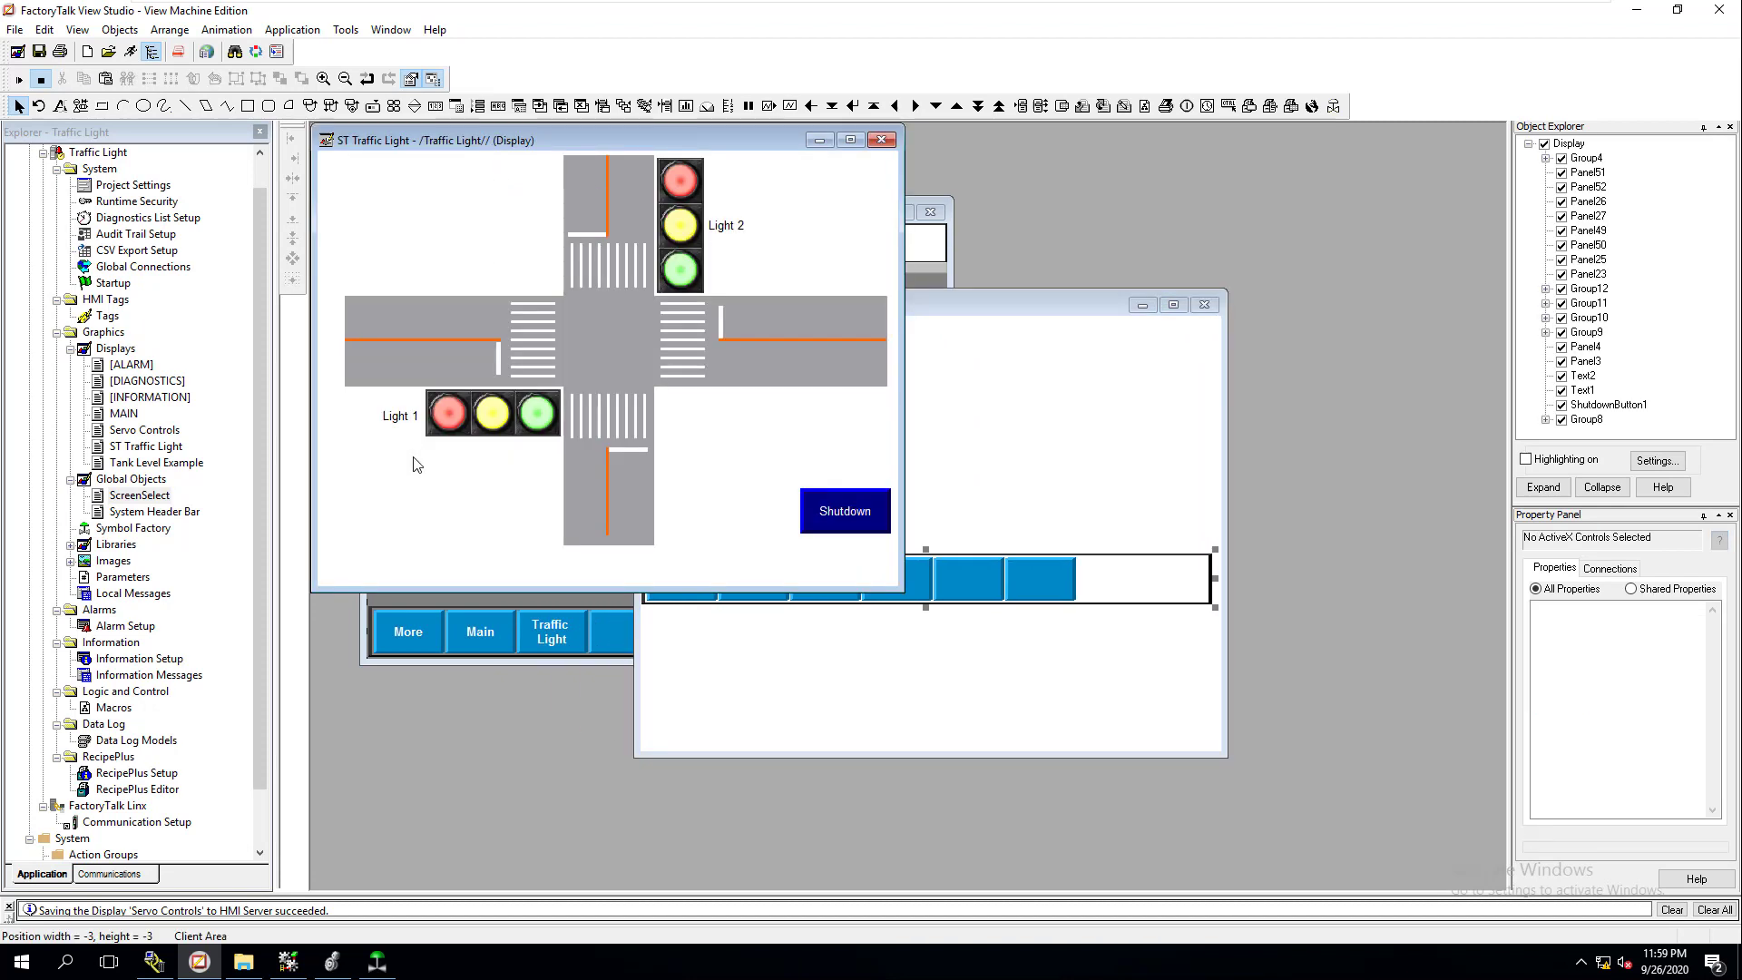
right_click(419, 550)
click(462, 658)
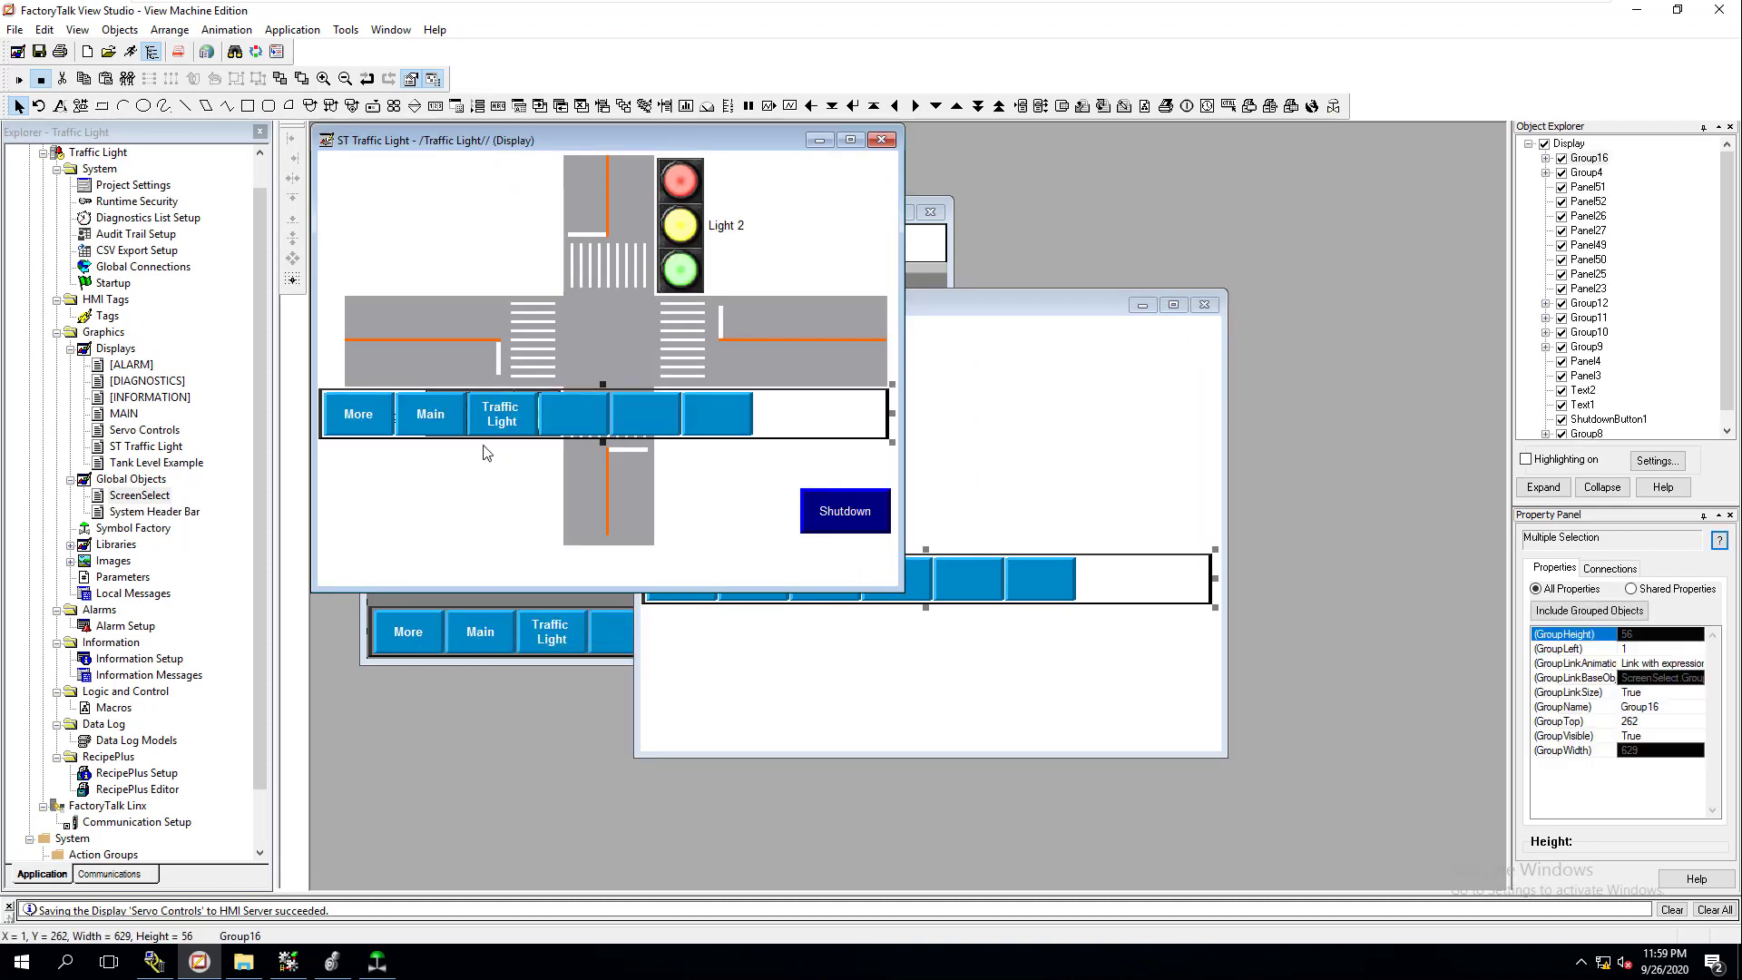
drag(488, 427, 487, 572)
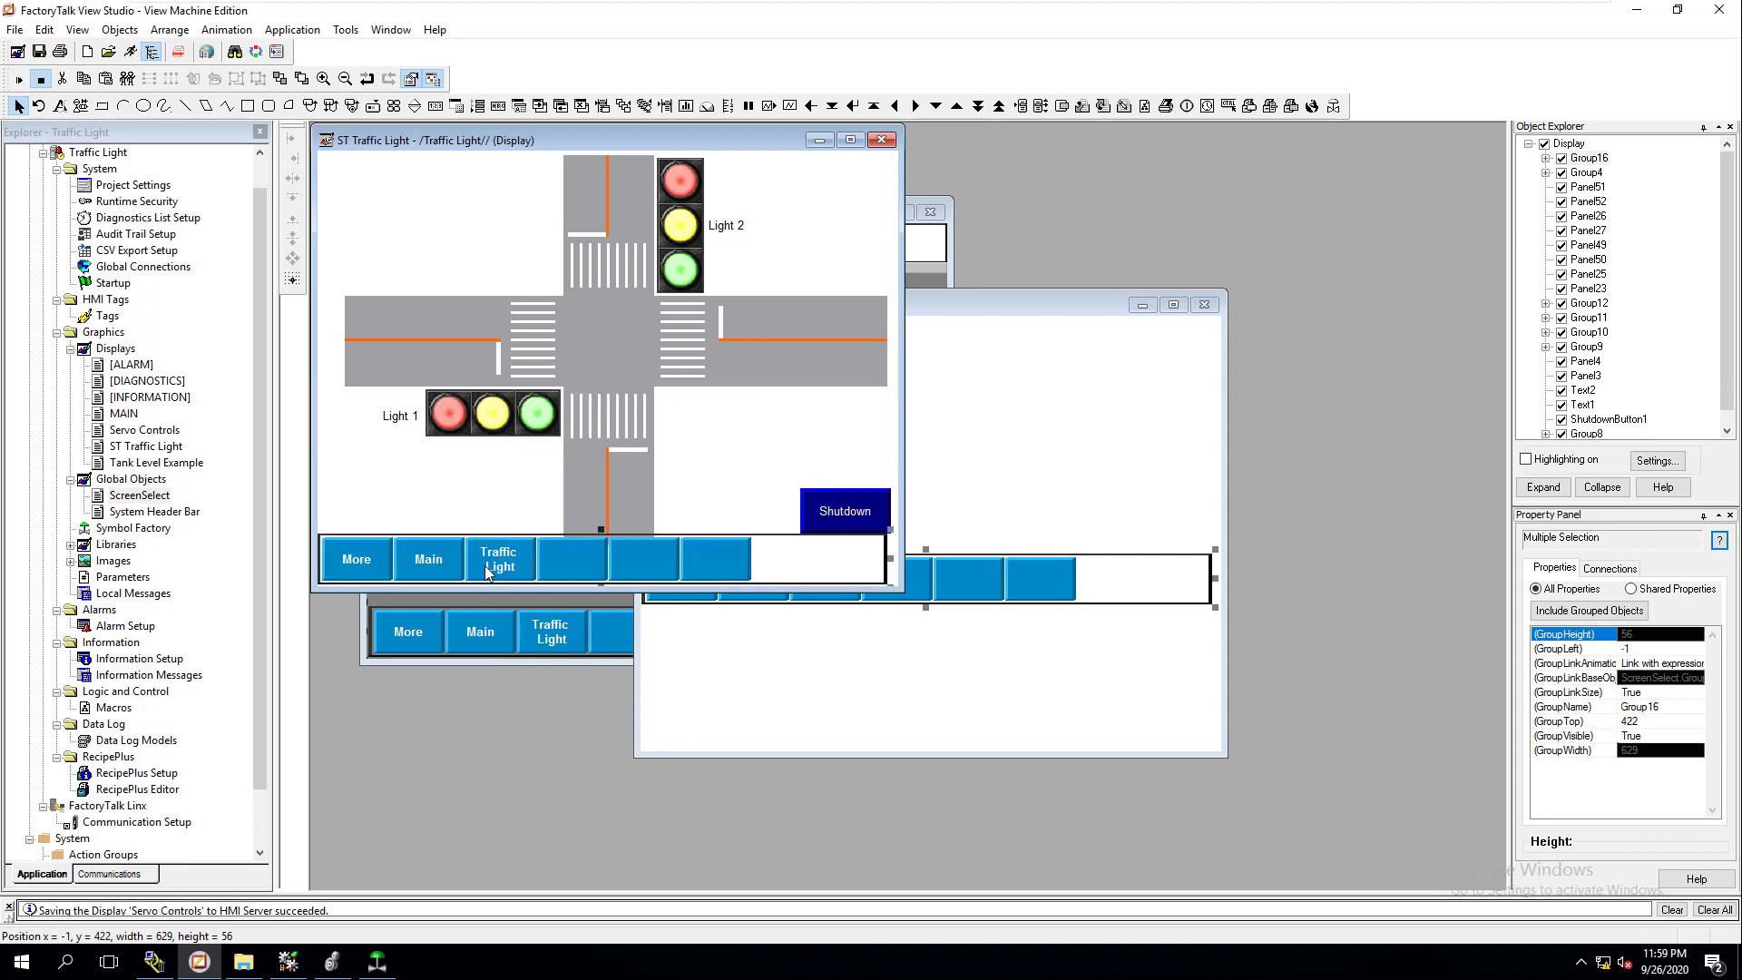
click(504, 235)
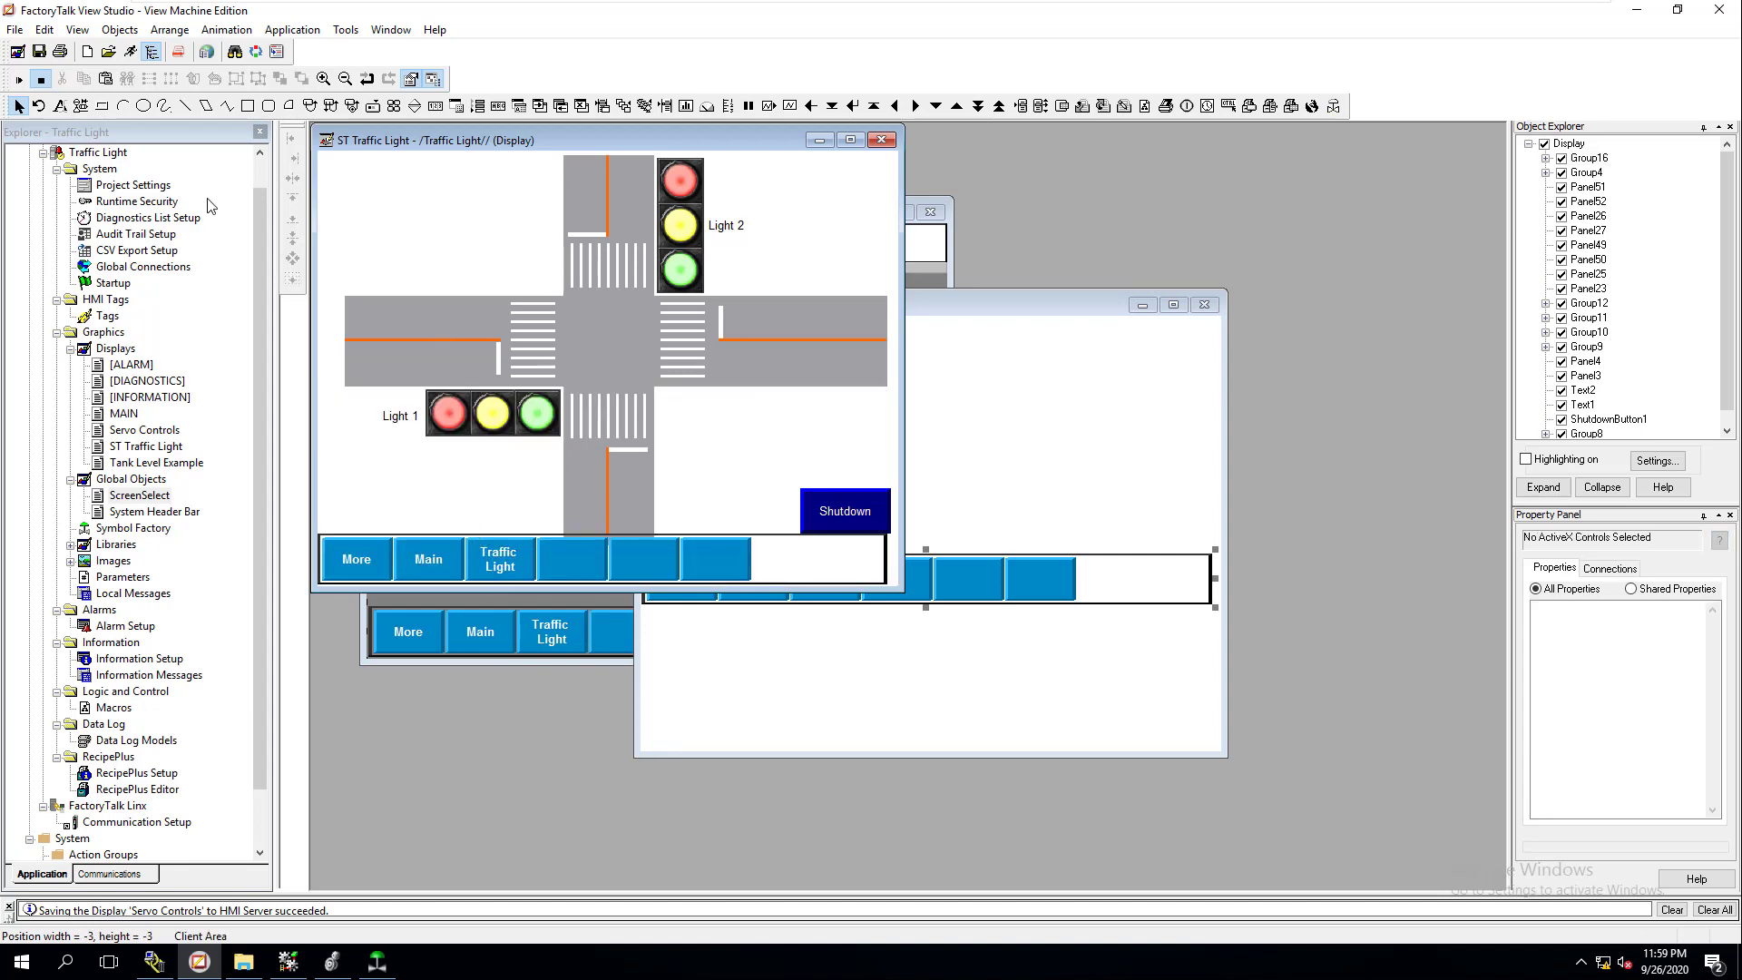
click(38, 52)
click(881, 138)
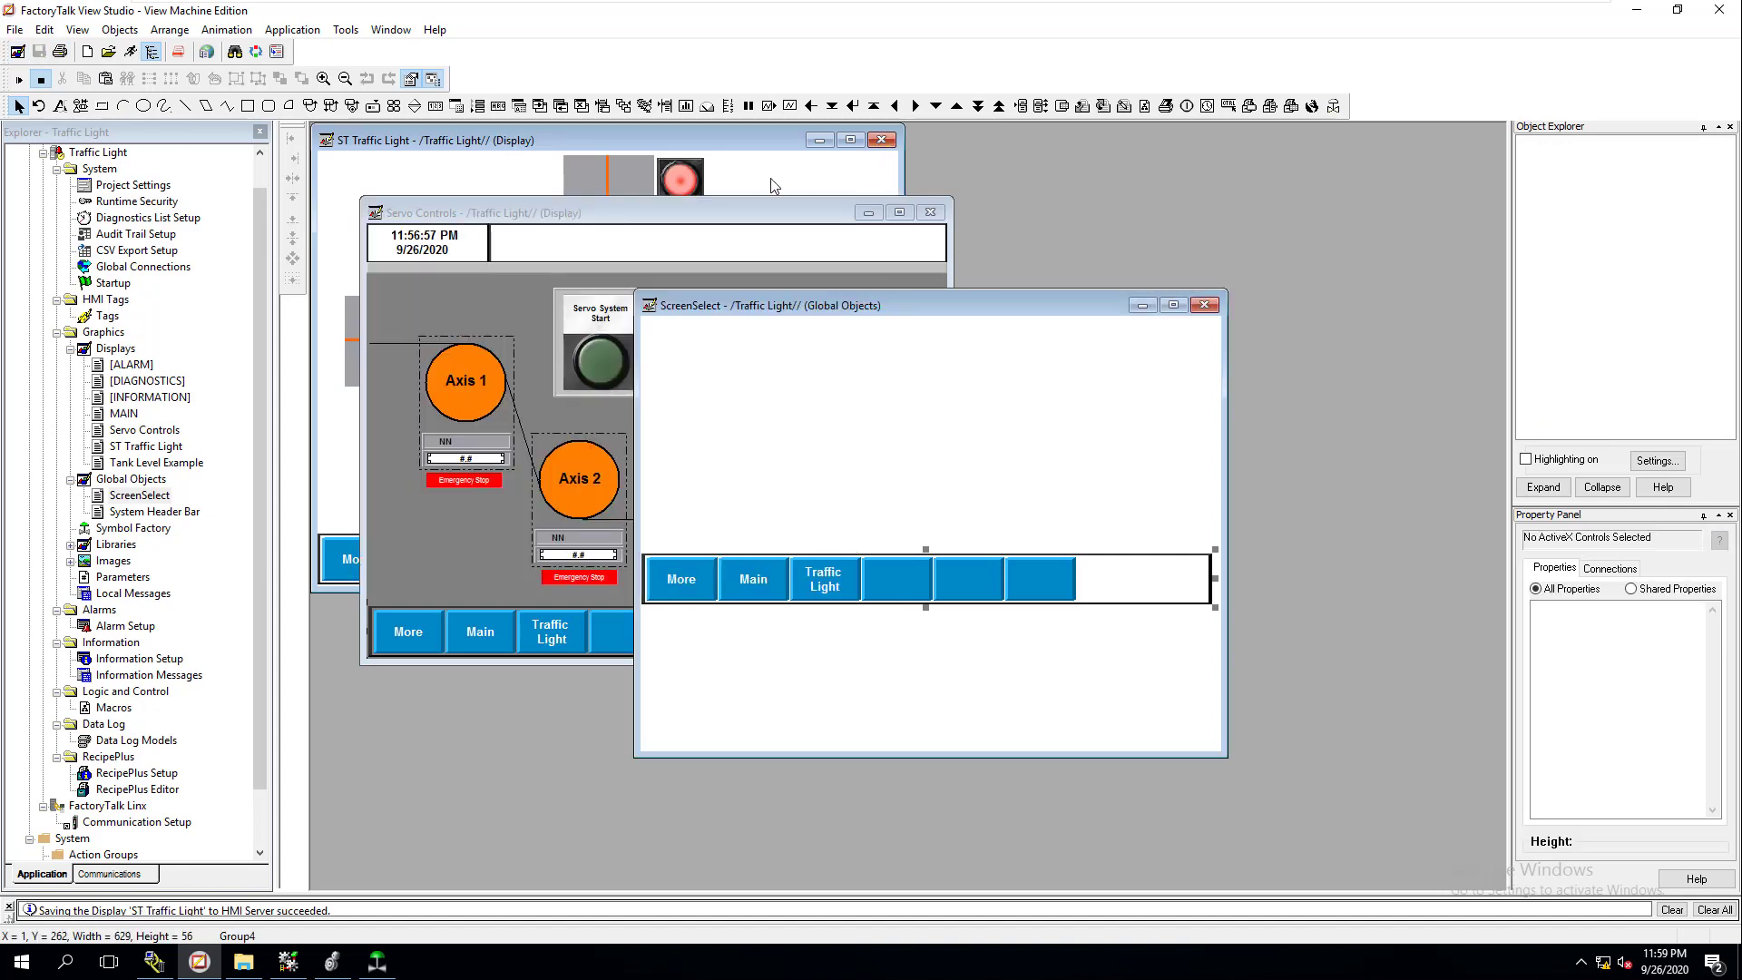
- In the MAIN display, shorten the vertical road panel to about 427 high and move the Shutdown button up to about X 534, Y 372
double_click(166, 432)
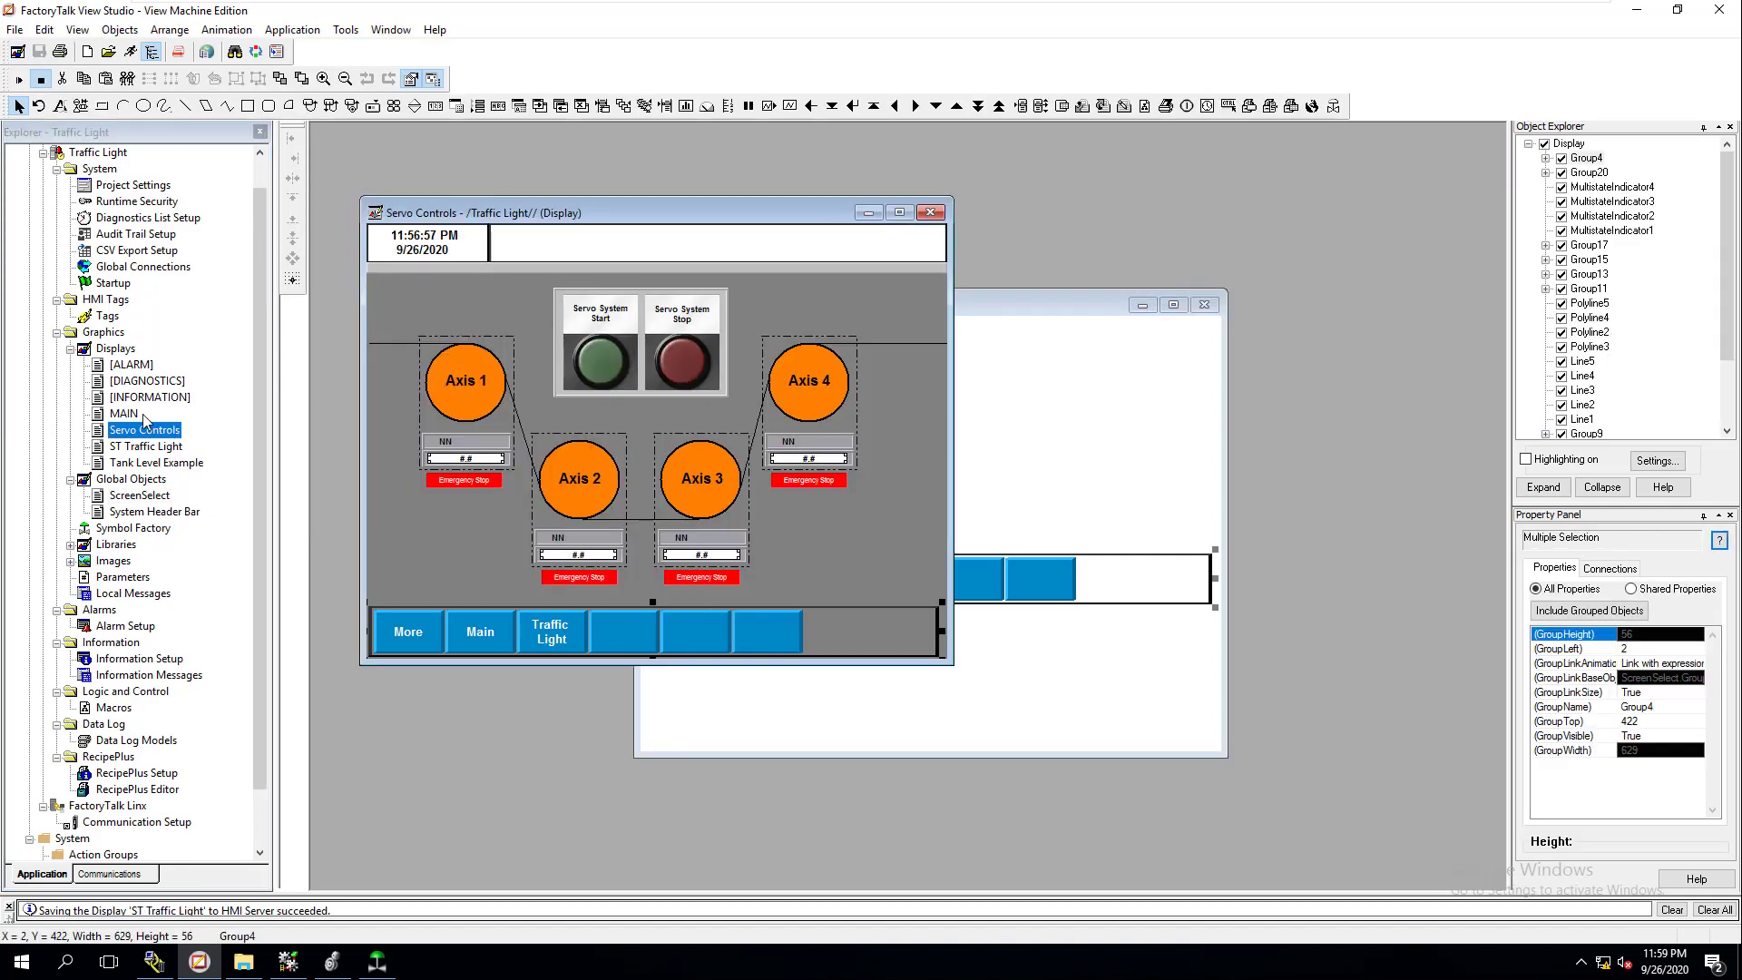
double_click(136, 418)
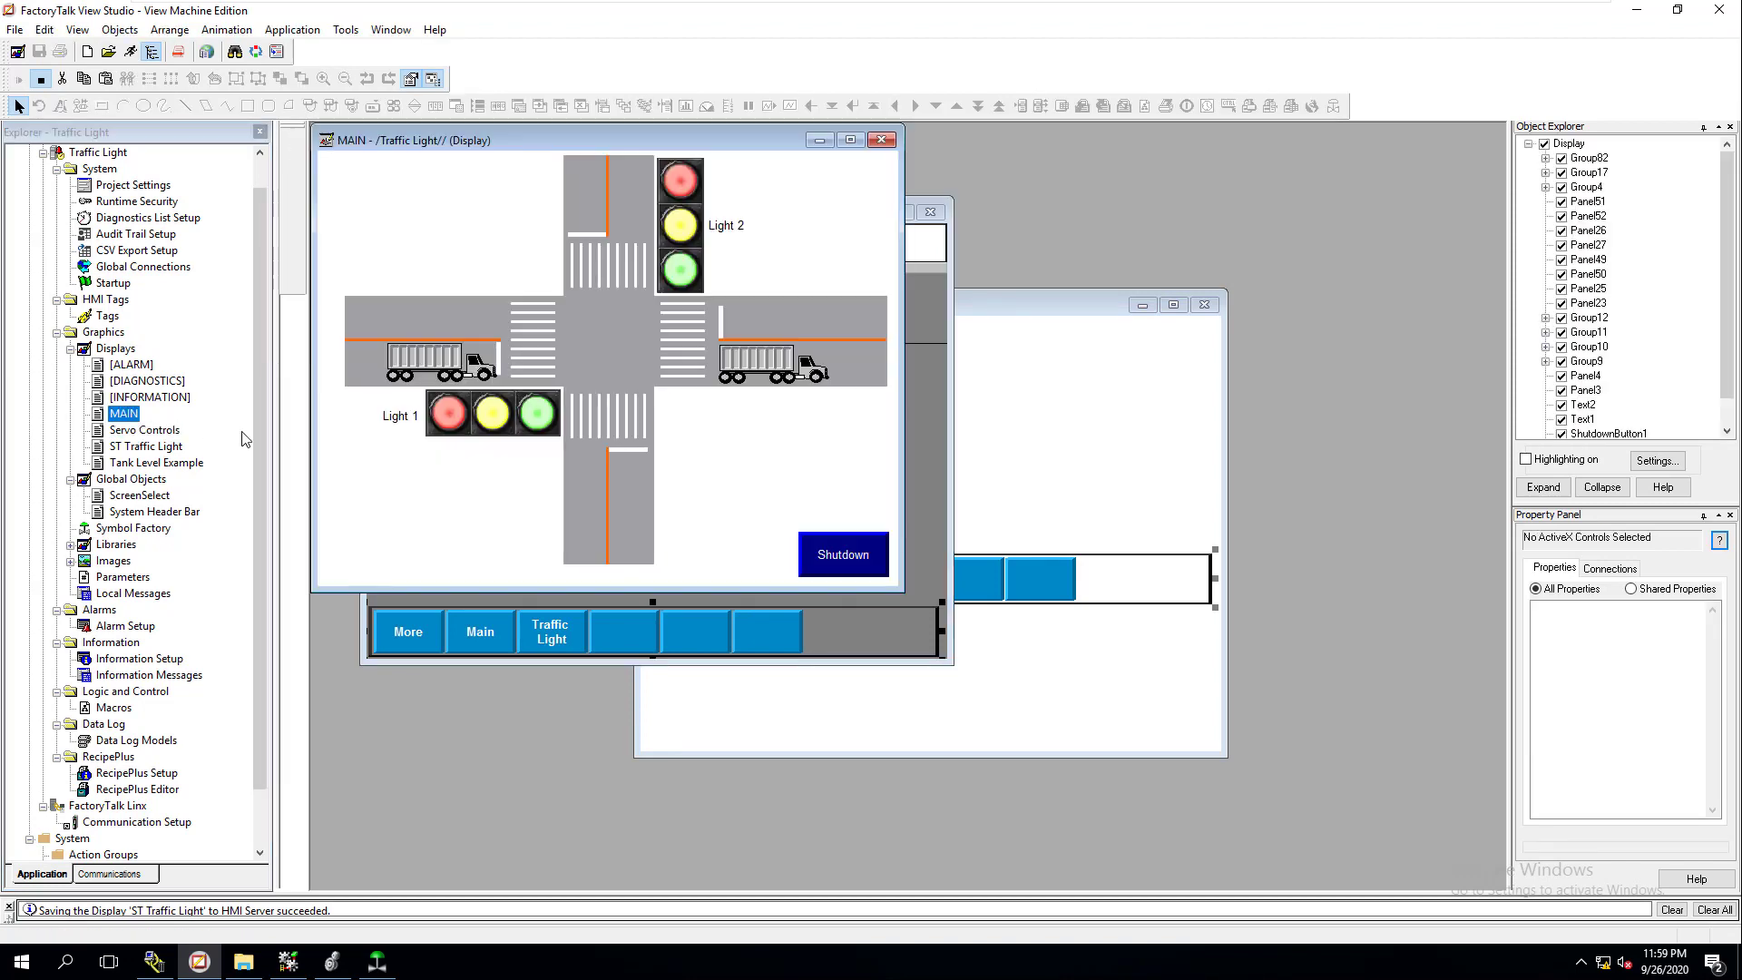
click(608, 564)
drag(610, 573, 606, 546)
click(606, 564)
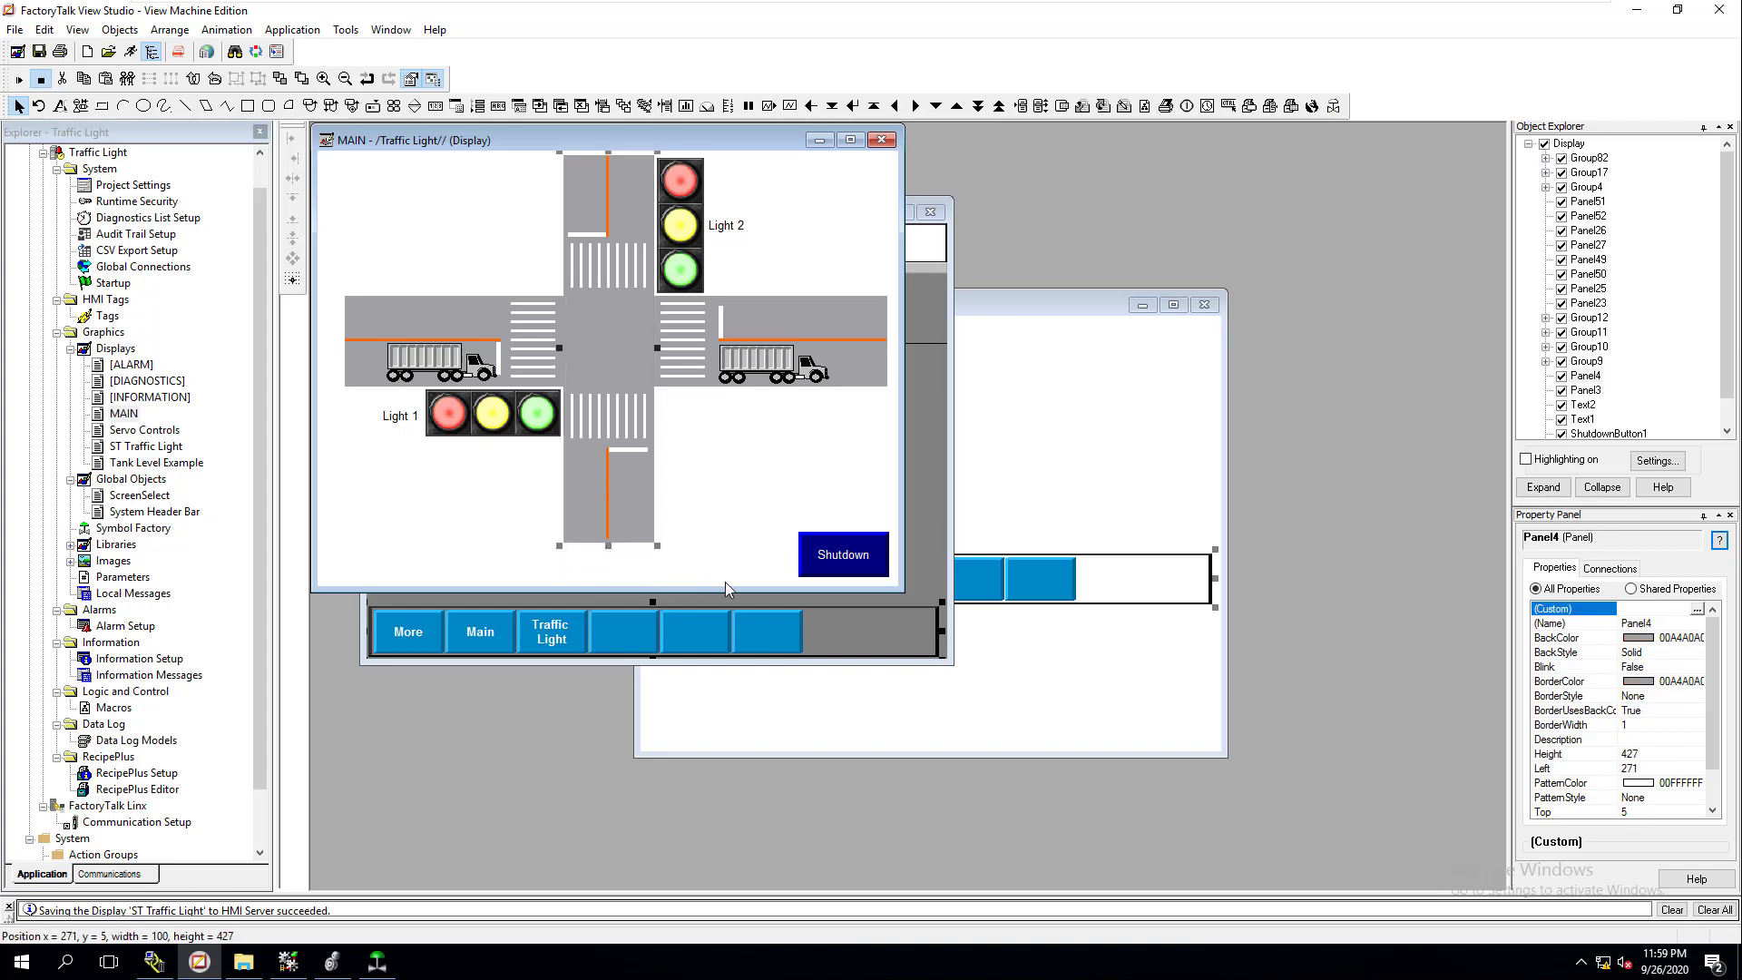
click(844, 563)
drag(843, 562, 847, 519)
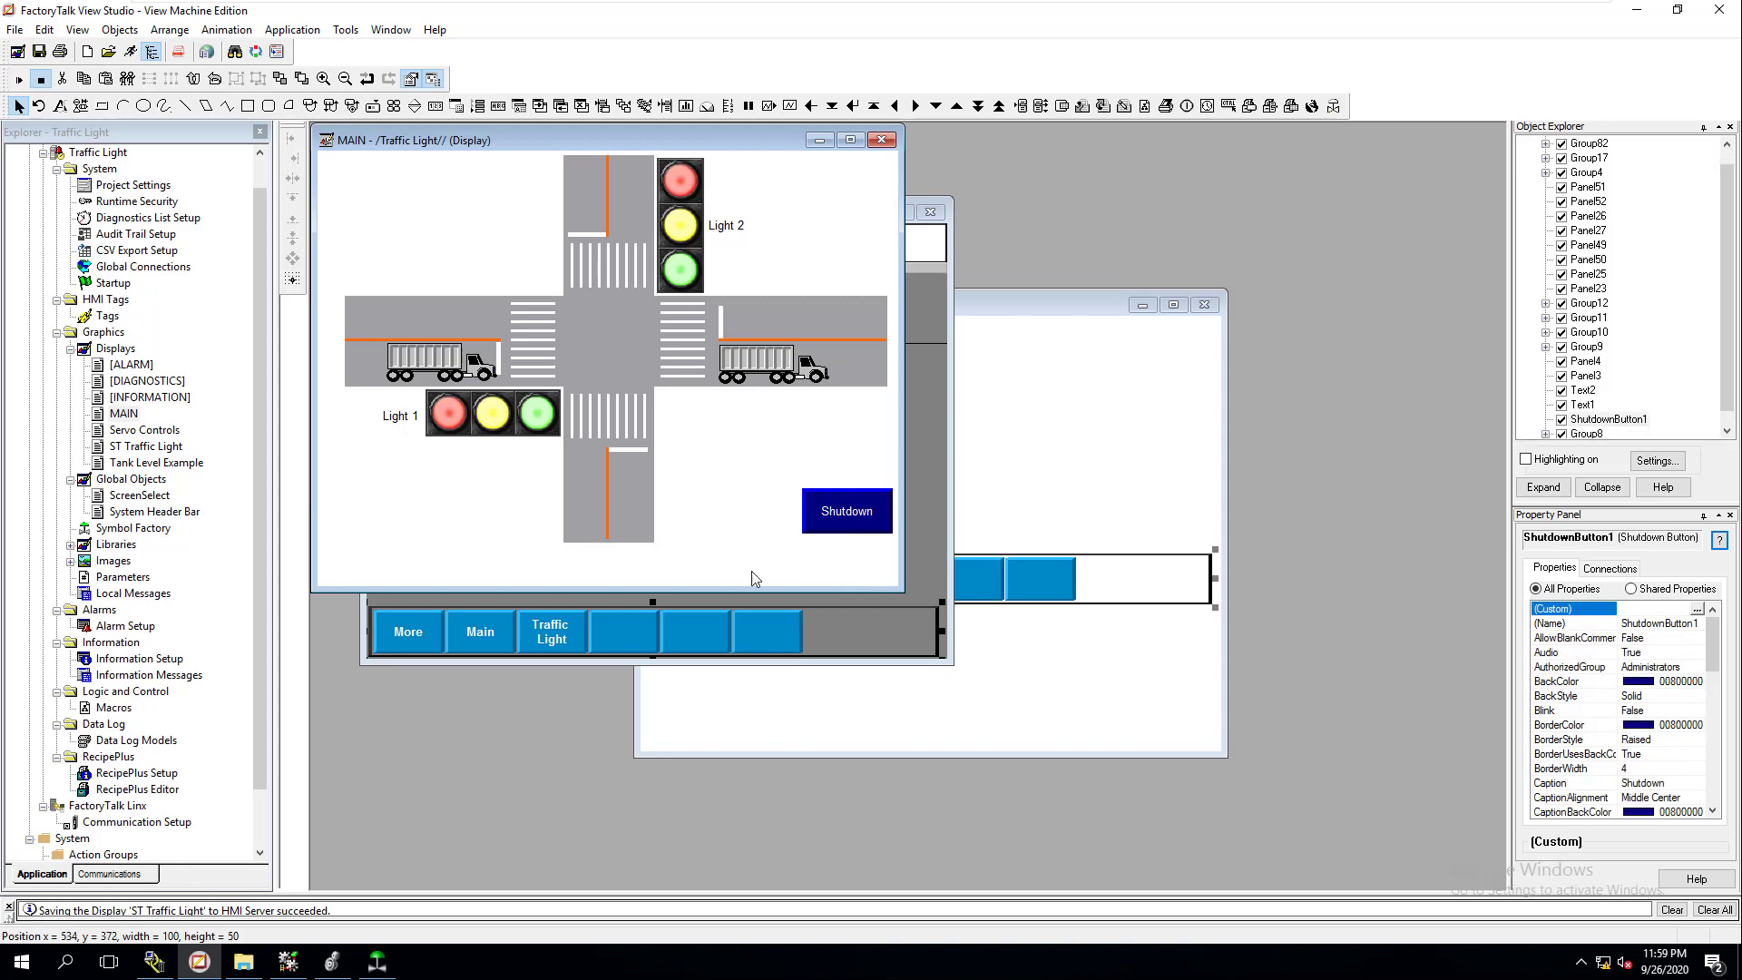
- Paste the navigation bar along the lower edge of MAIN, and save and close the display
right_click(660, 568)
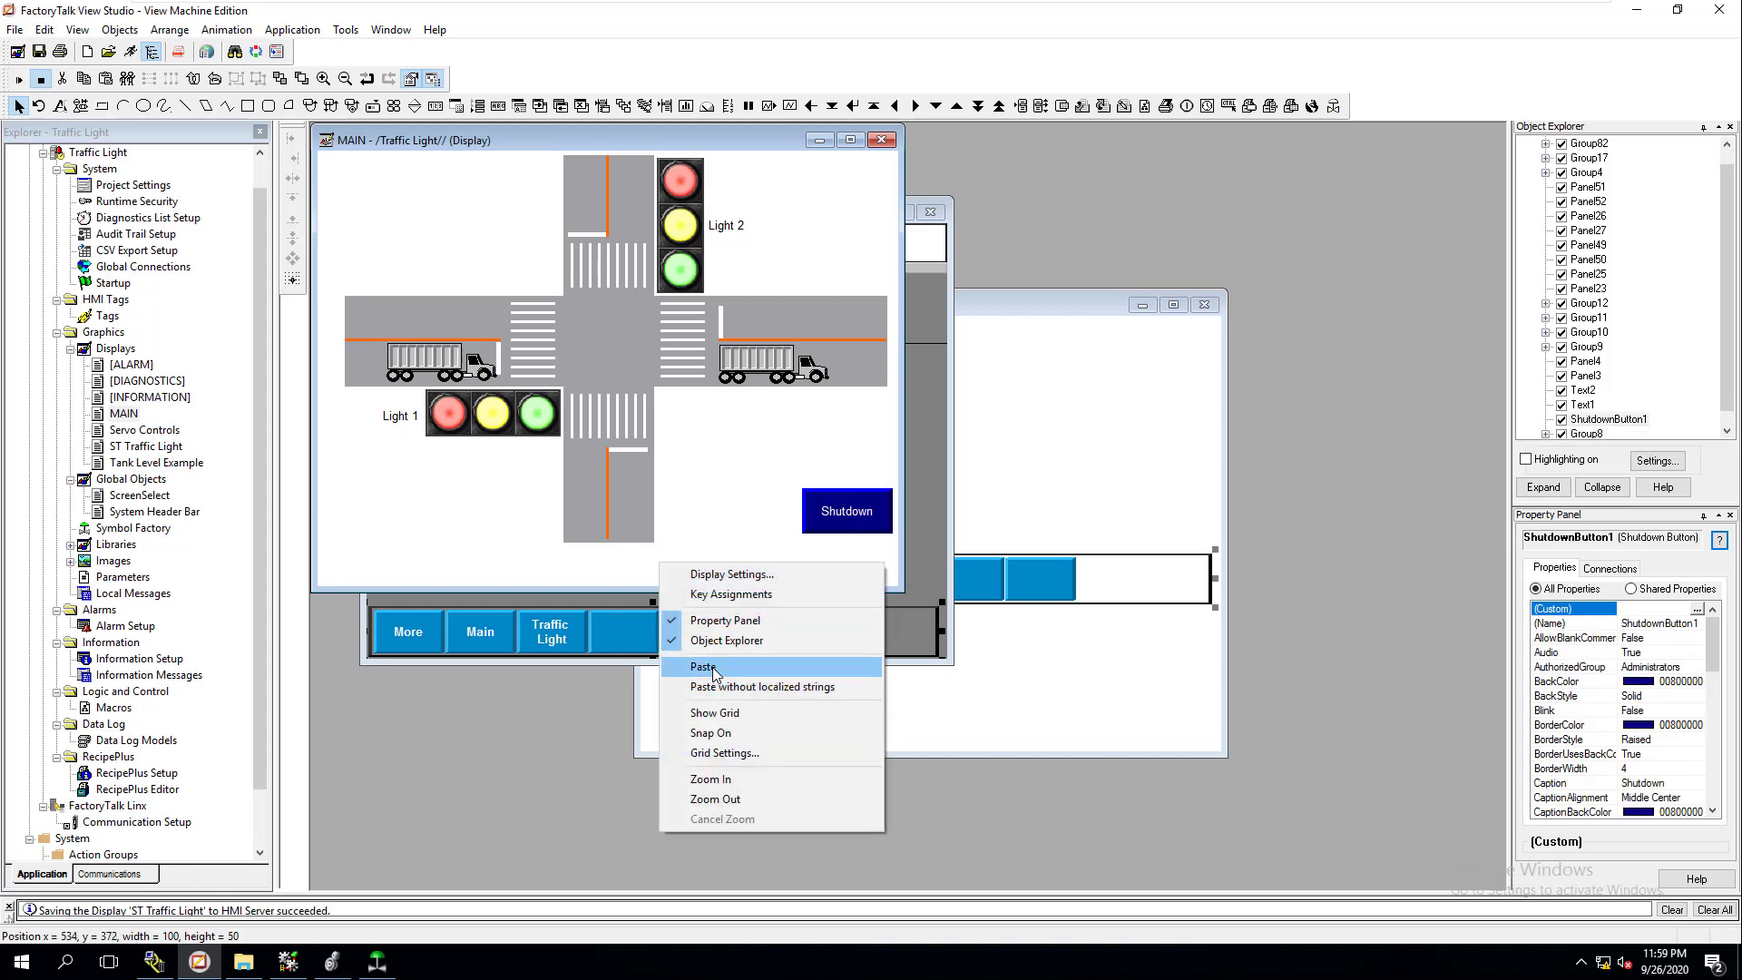
click(675, 667)
drag(548, 421, 551, 572)
click(472, 483)
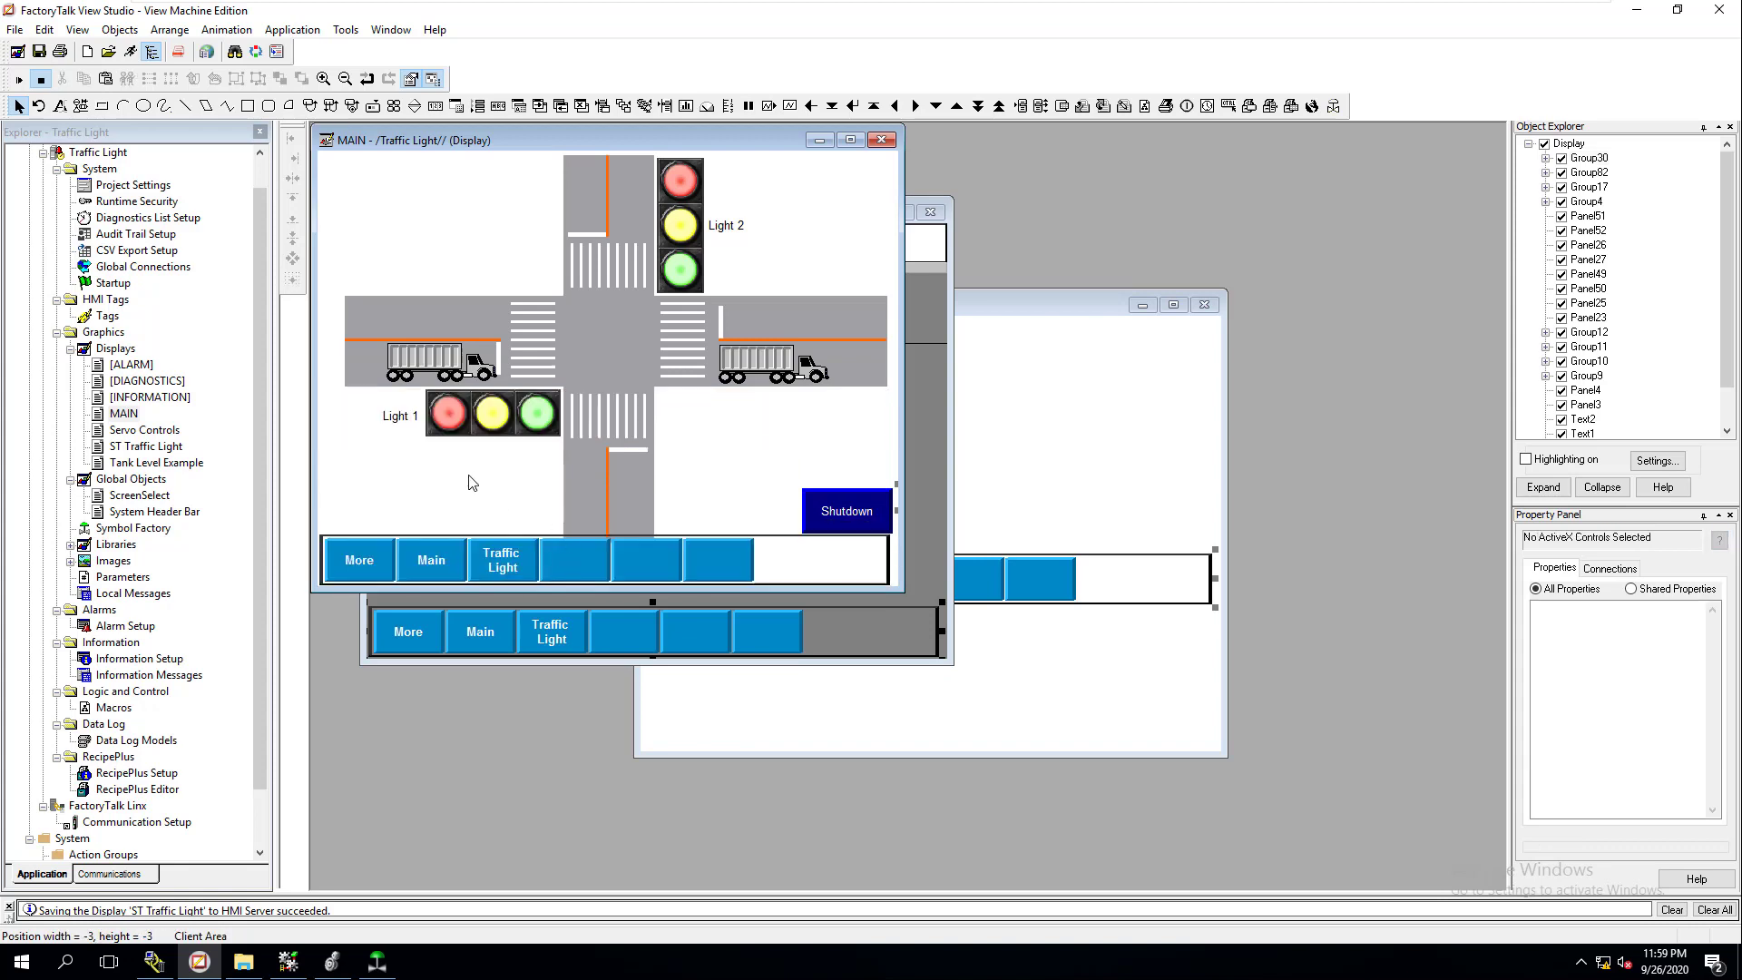
click(18, 84)
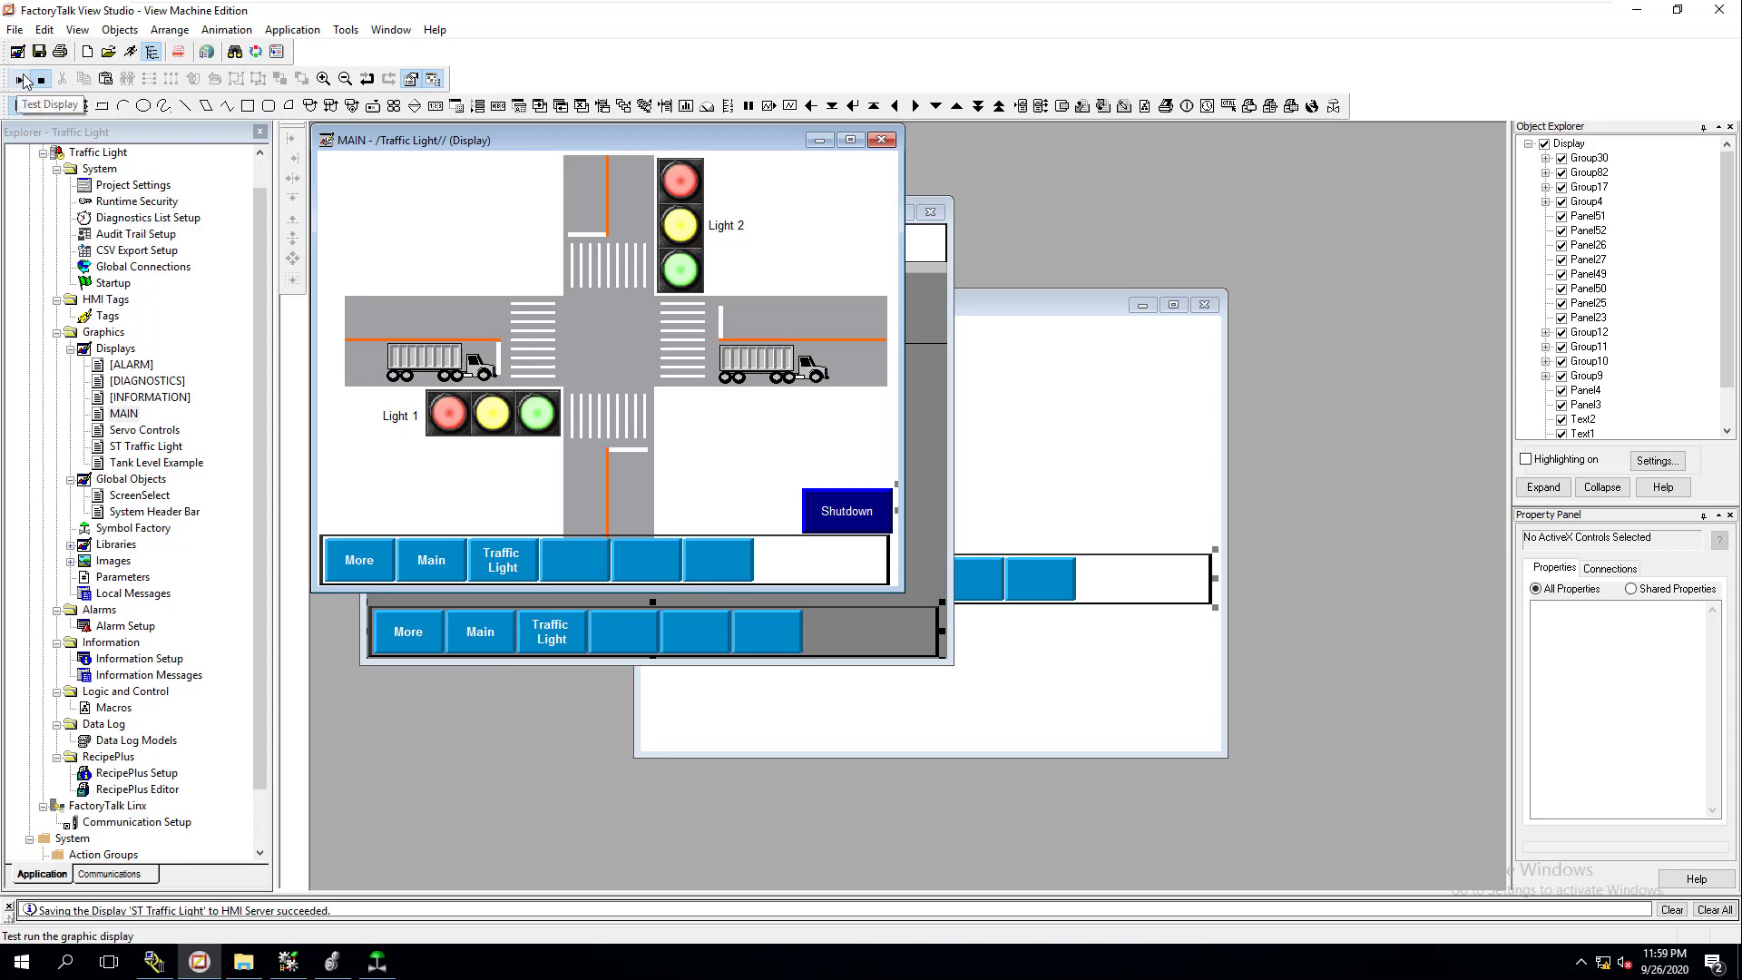
click(887, 143)
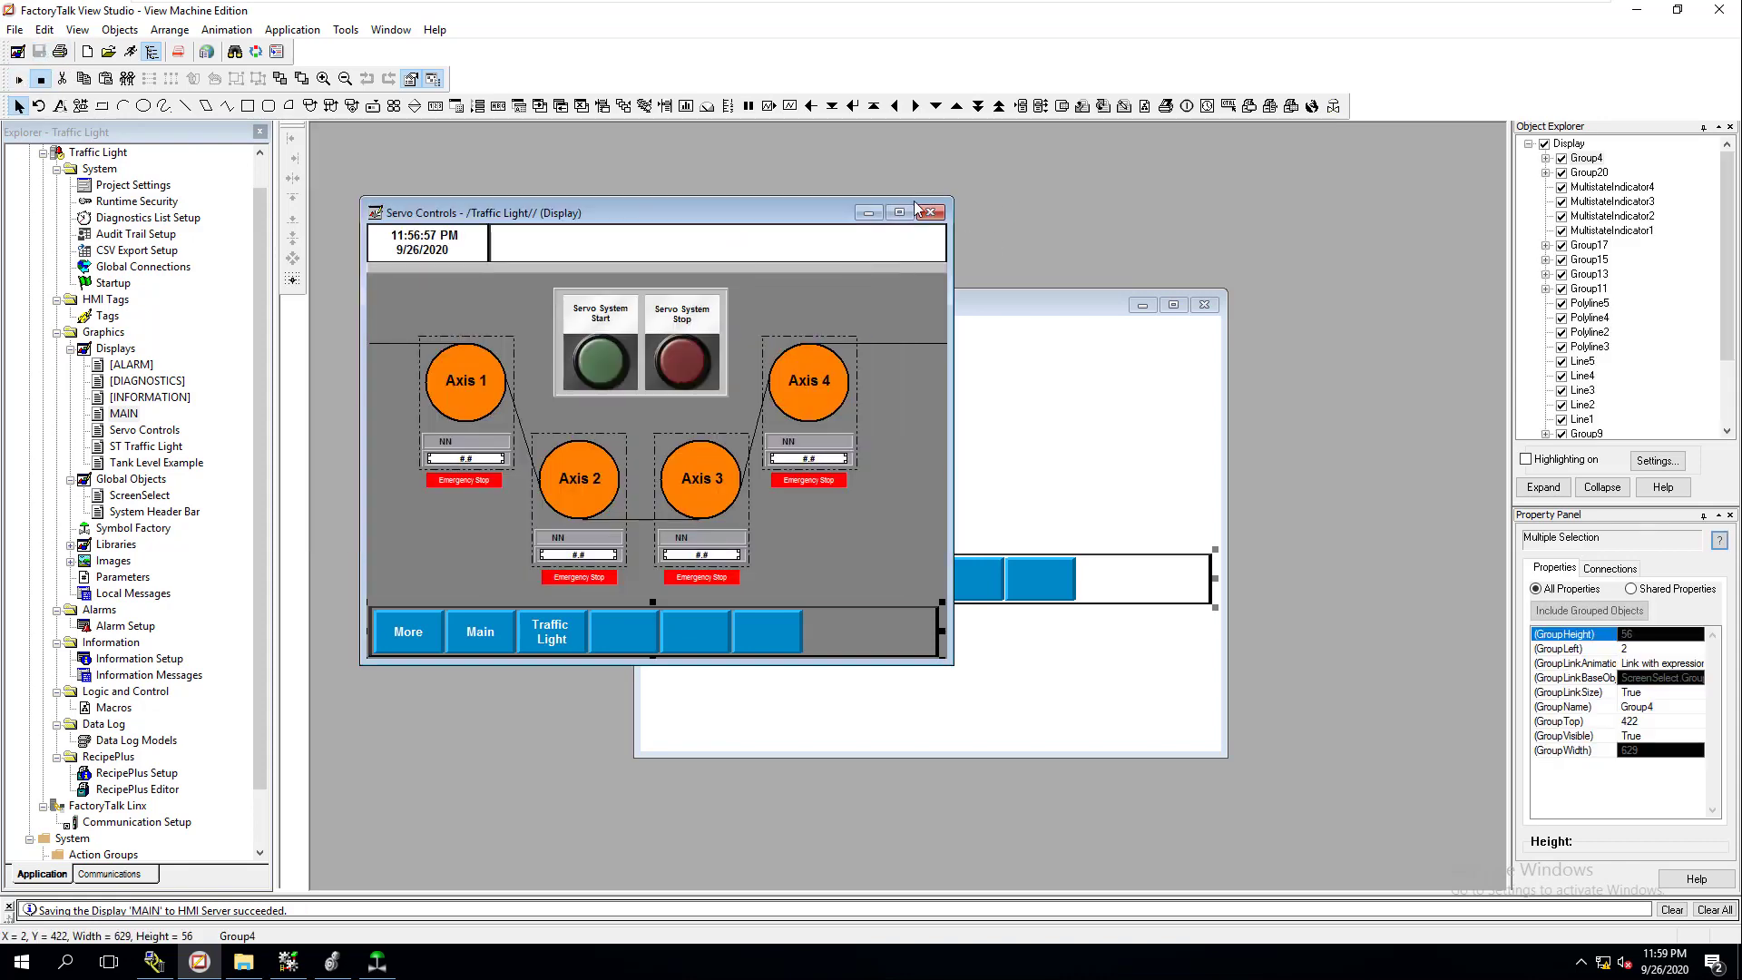
- Open Tank Level Example and paste the navigation bar along its lower edge at about X 5, Y 418
click(1094, 311)
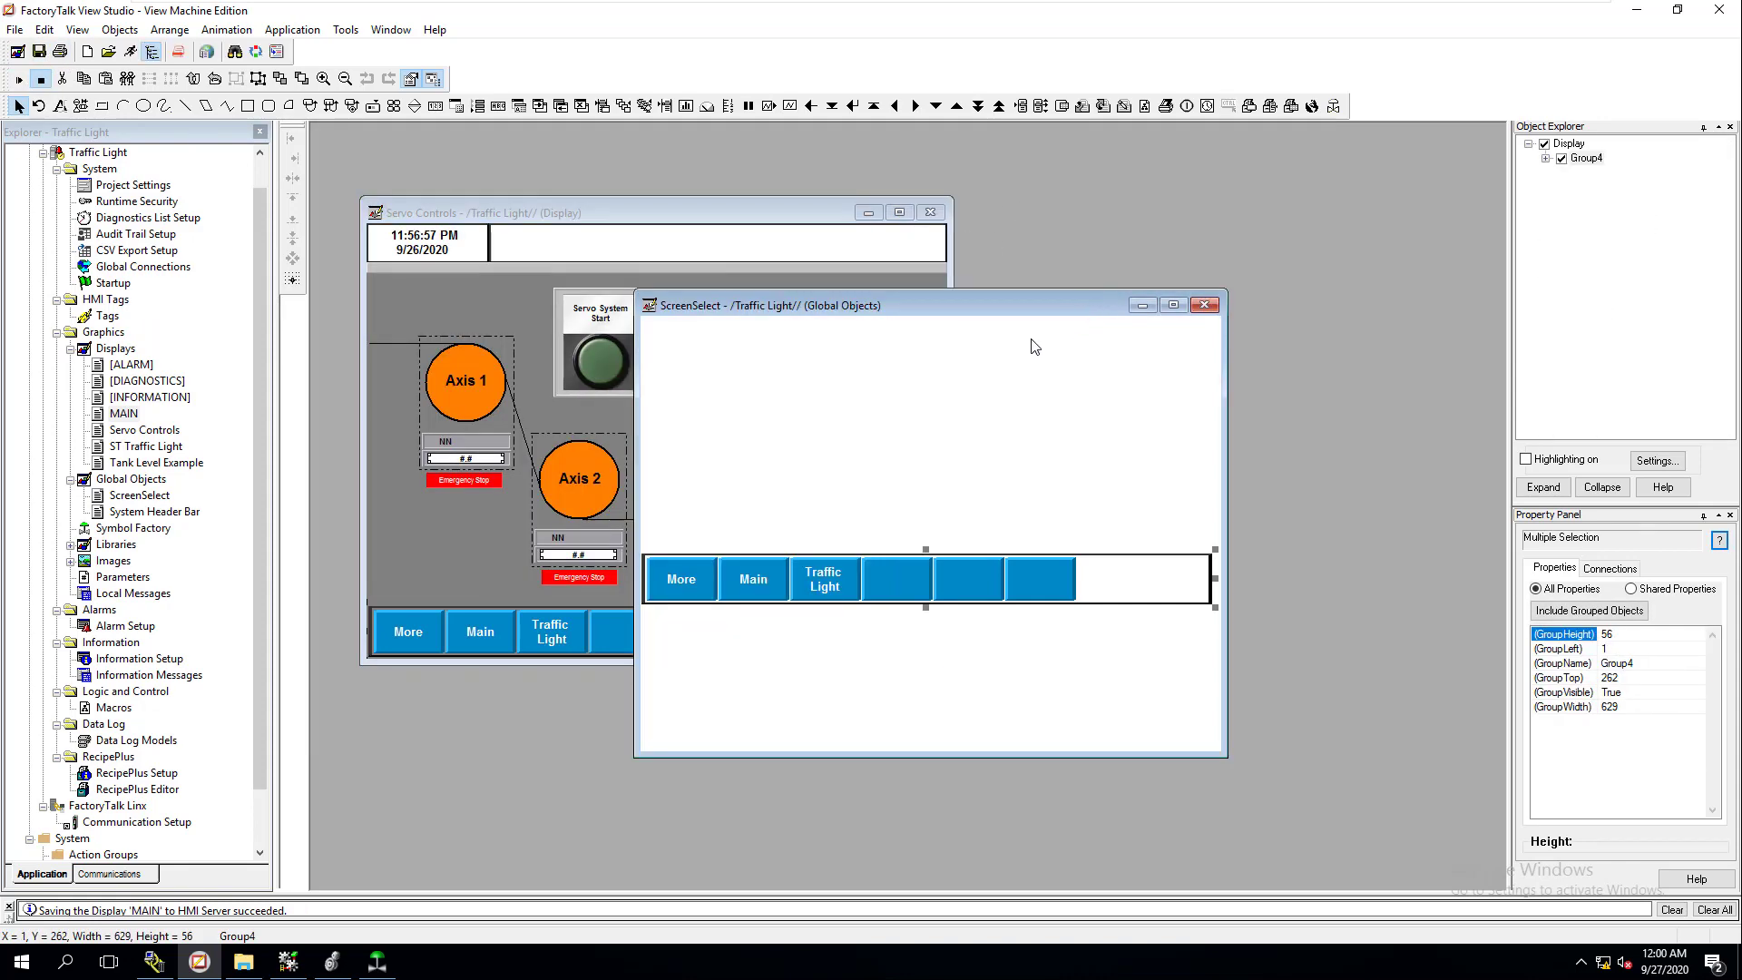
double_click(170, 464)
right_click(586, 552)
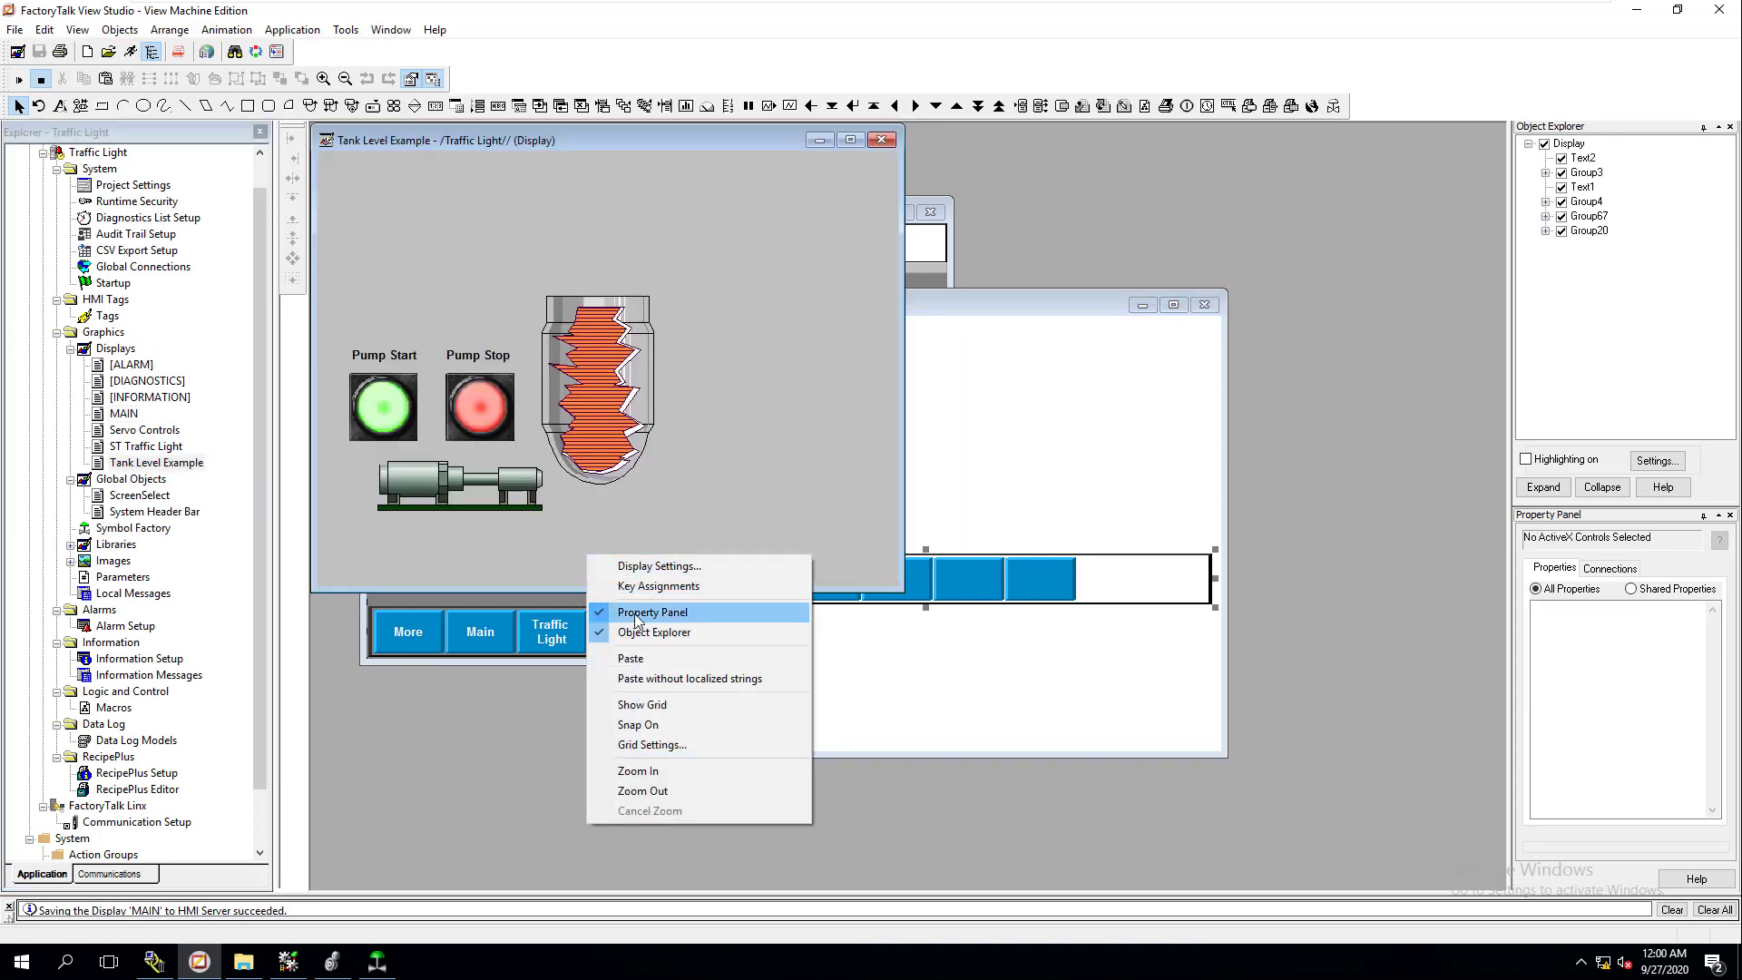
click(630, 658)
drag(618, 427, 617, 563)
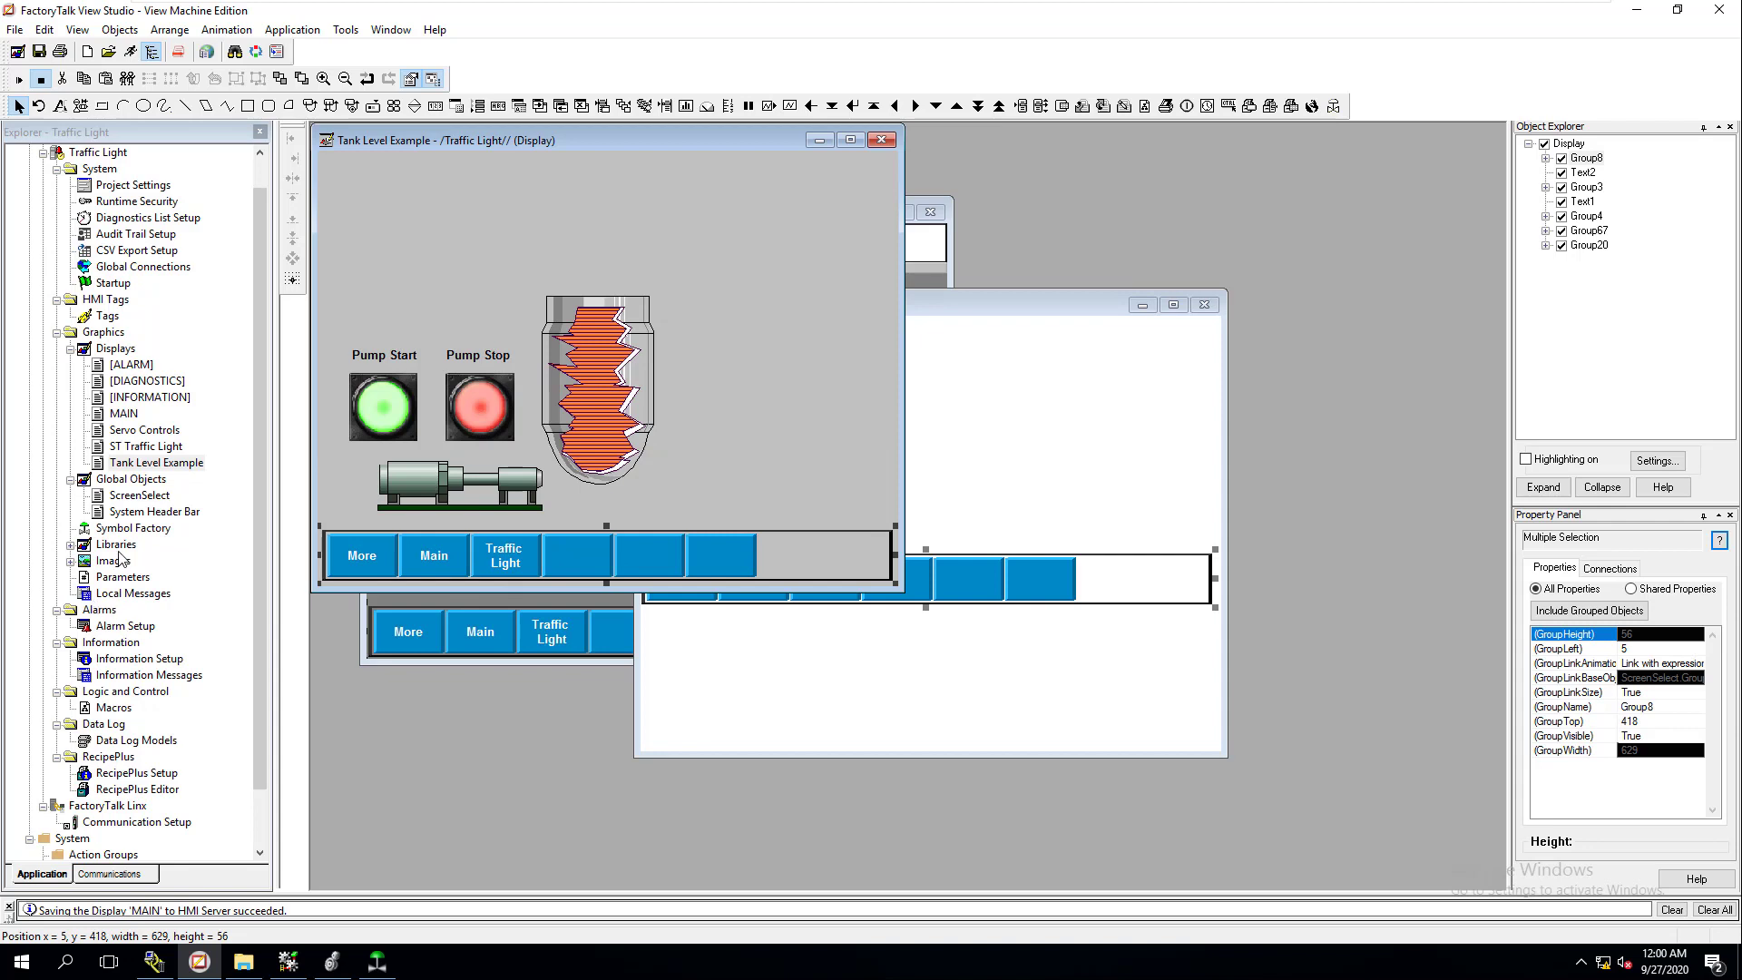
- Copy the header group from the System Header Bar global object into Tank Level Example at X 0, Y -1
click(129, 513)
double_click(129, 513)
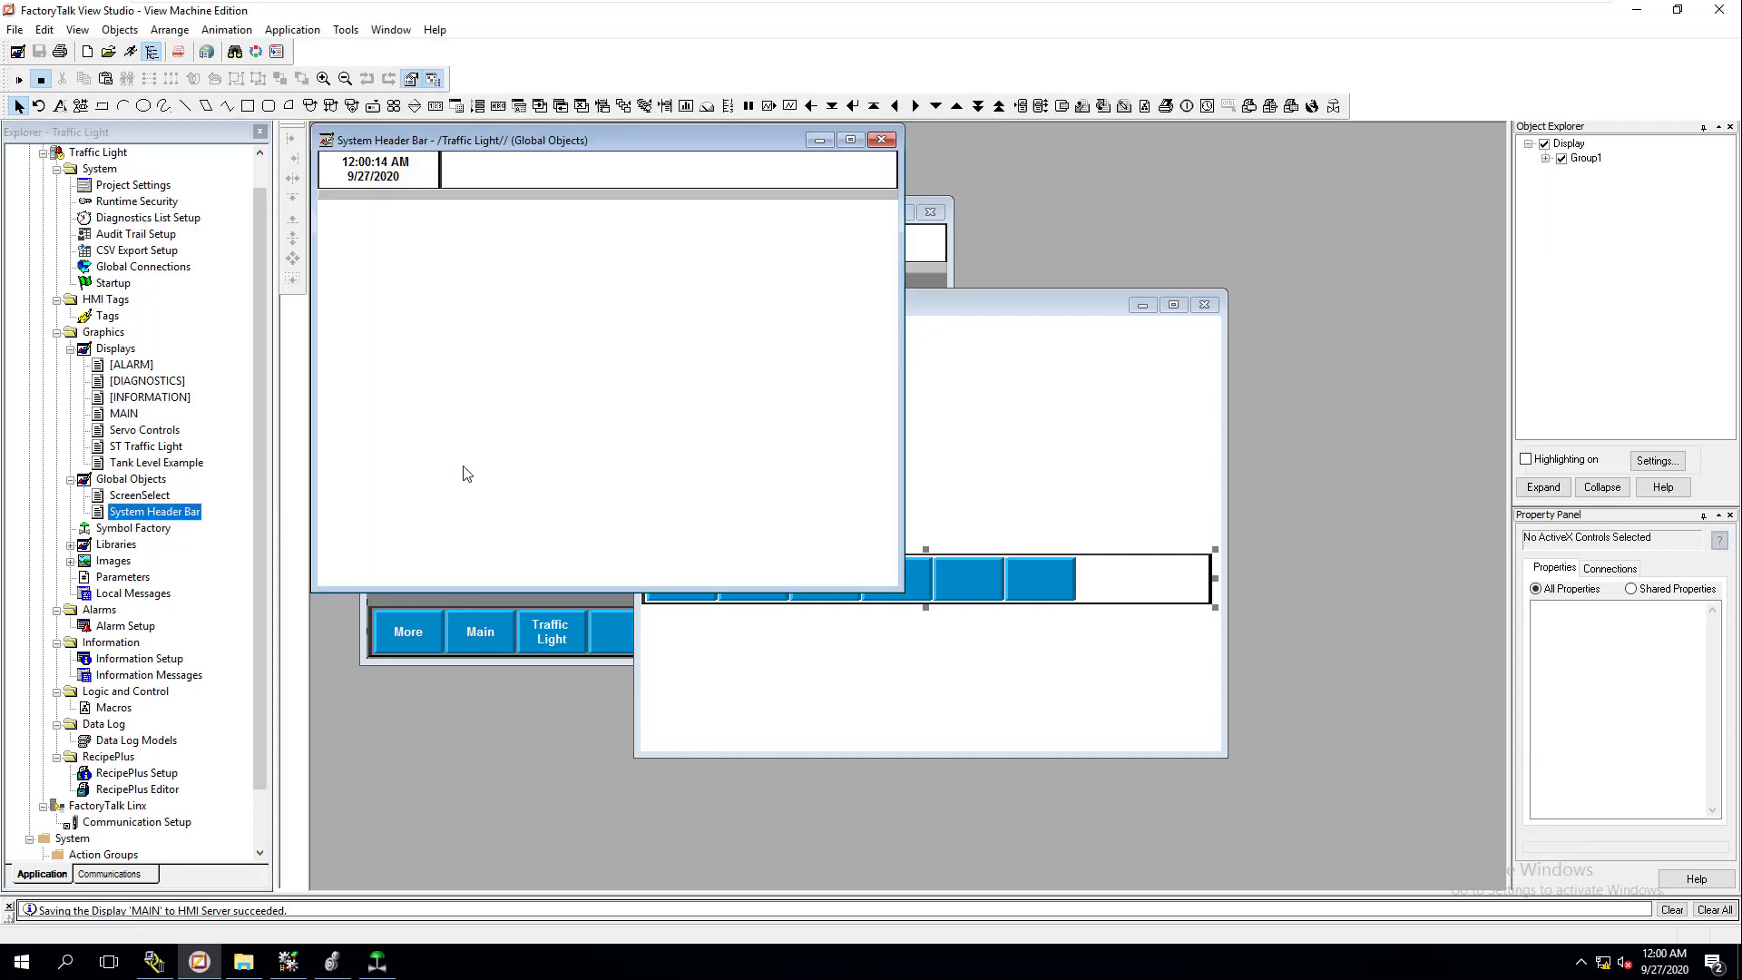
right_click(584, 178)
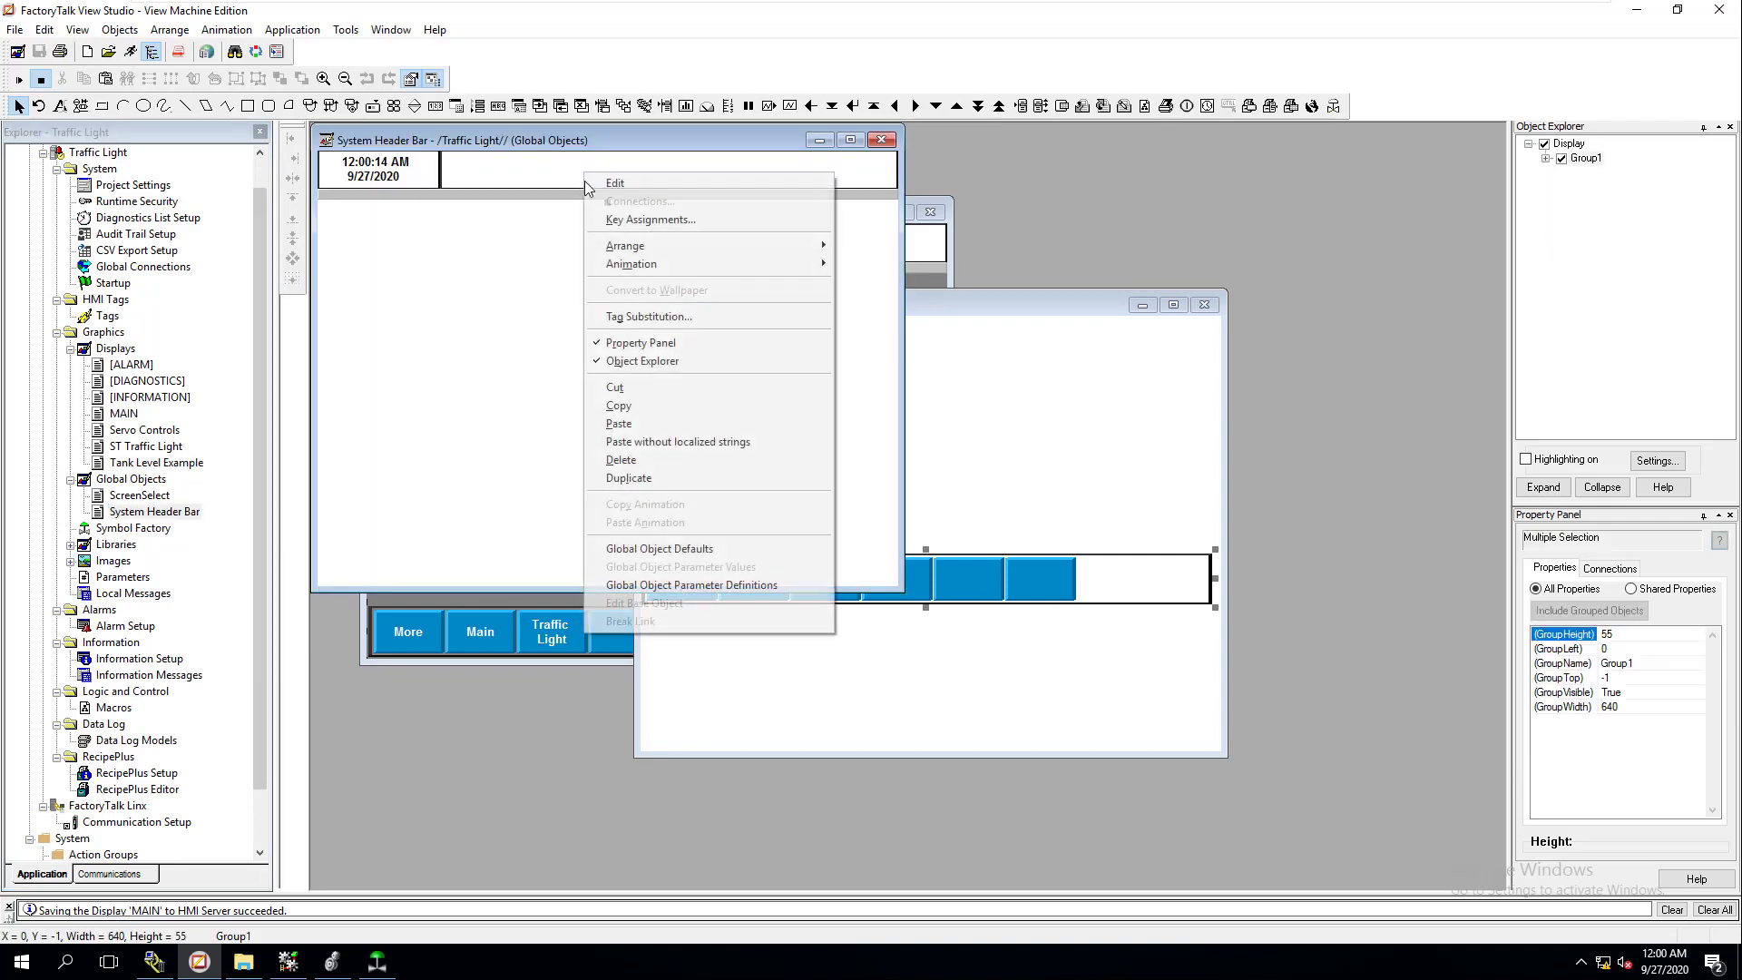
click(628, 405)
drag(632, 145, 631, 354)
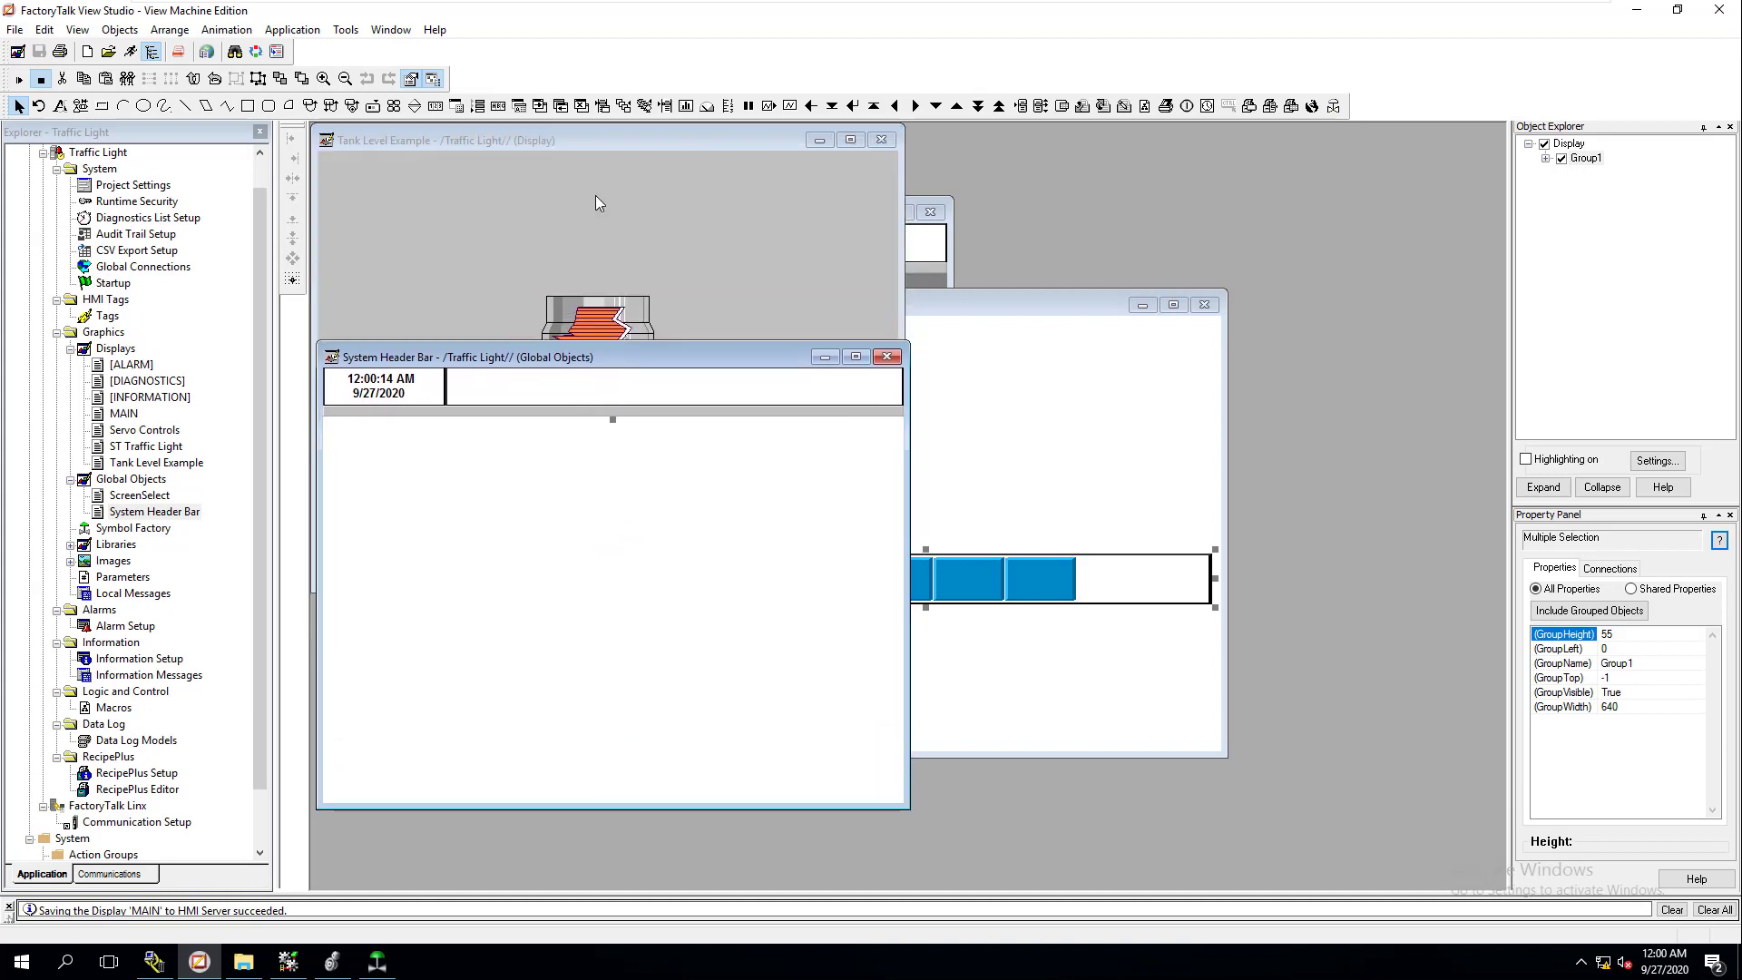
right_click(595, 194)
click(624, 298)
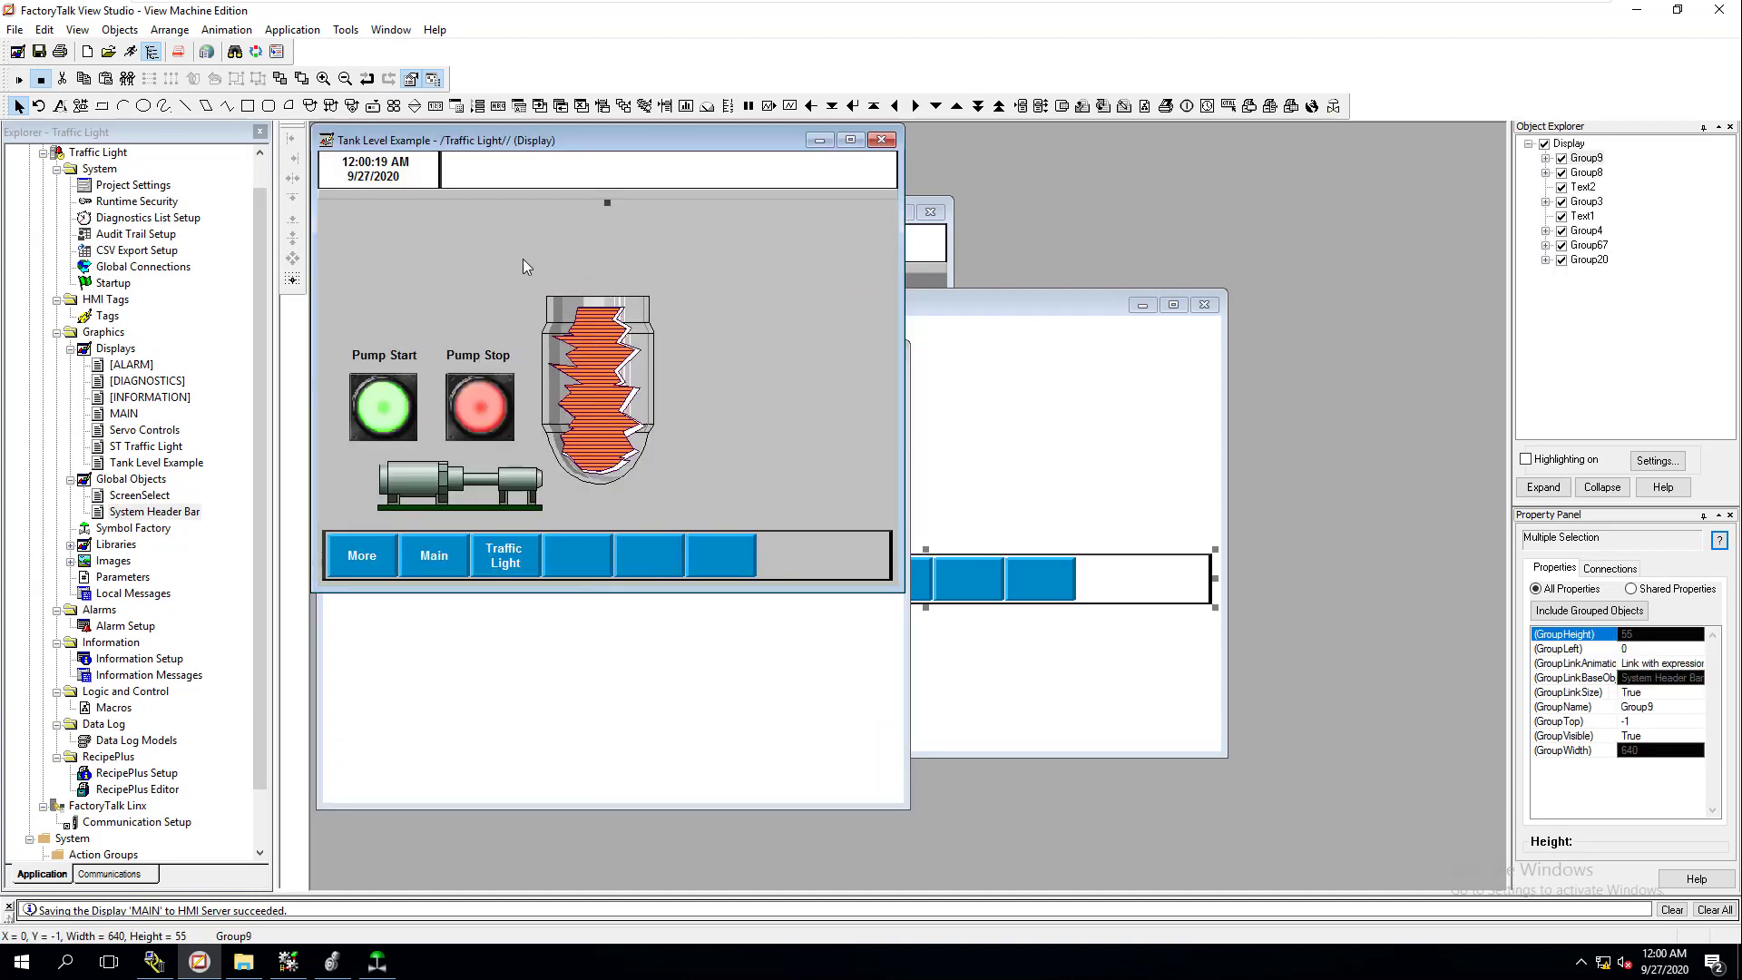
- Save Tank Level Example and close all open displays and global objects, discarding the pending changes to ScreenSelect
click(39, 52)
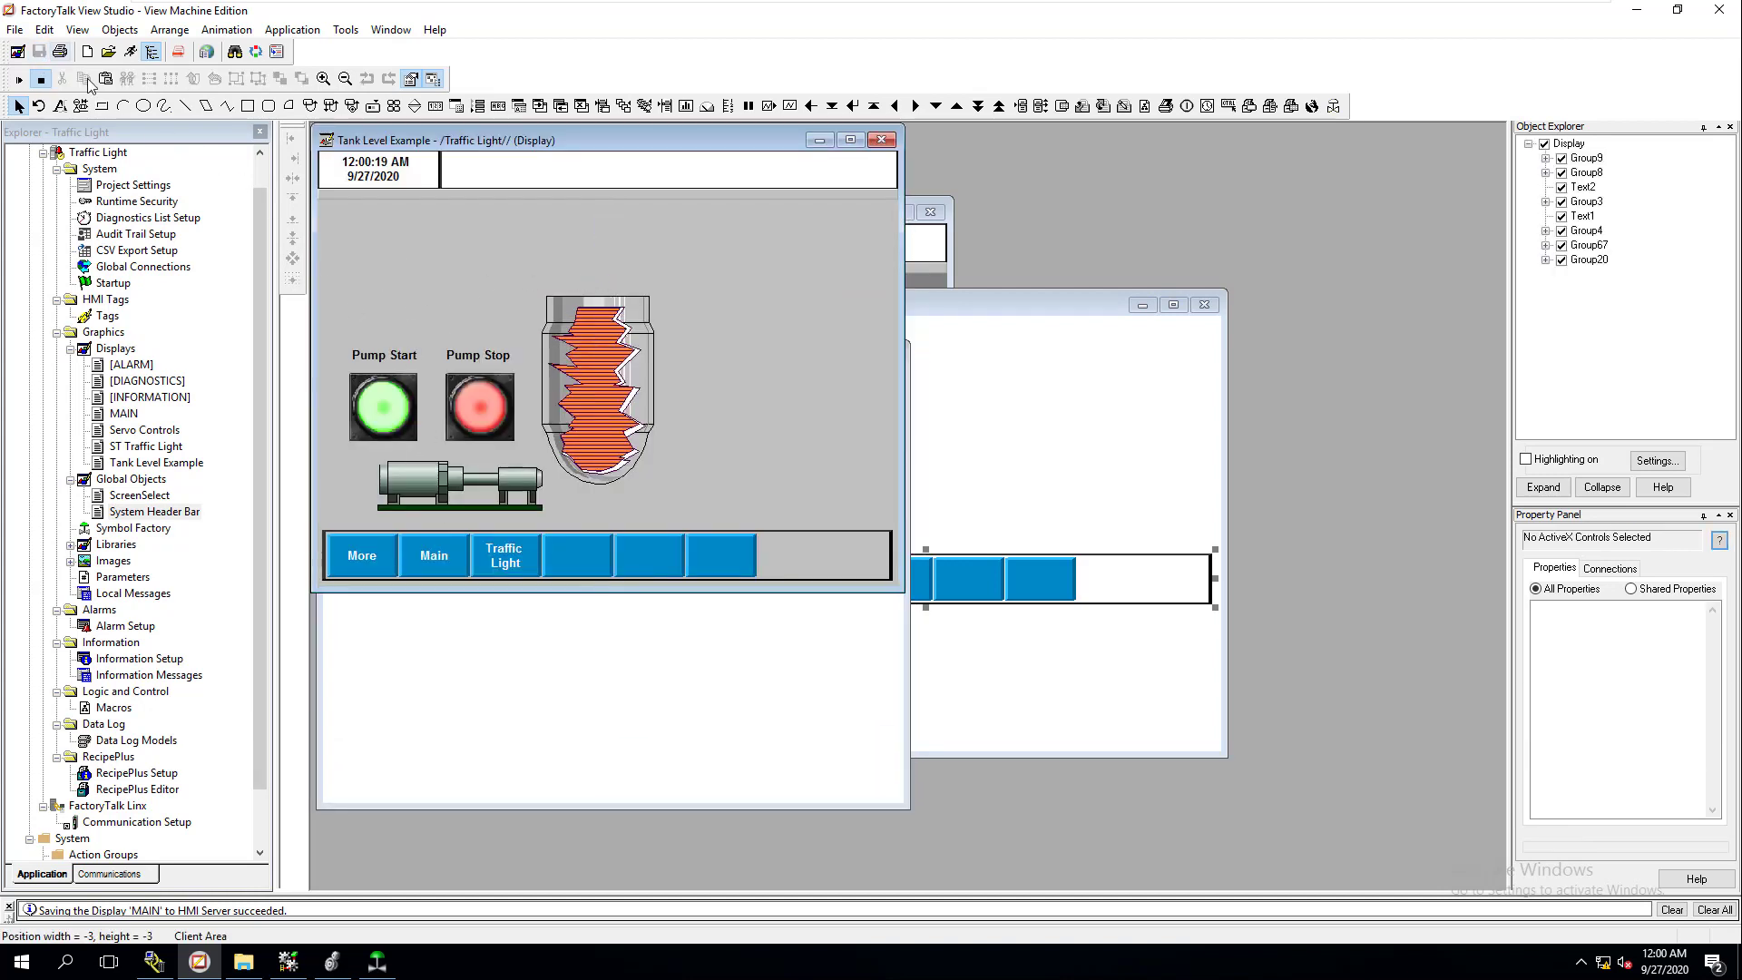
click(881, 139)
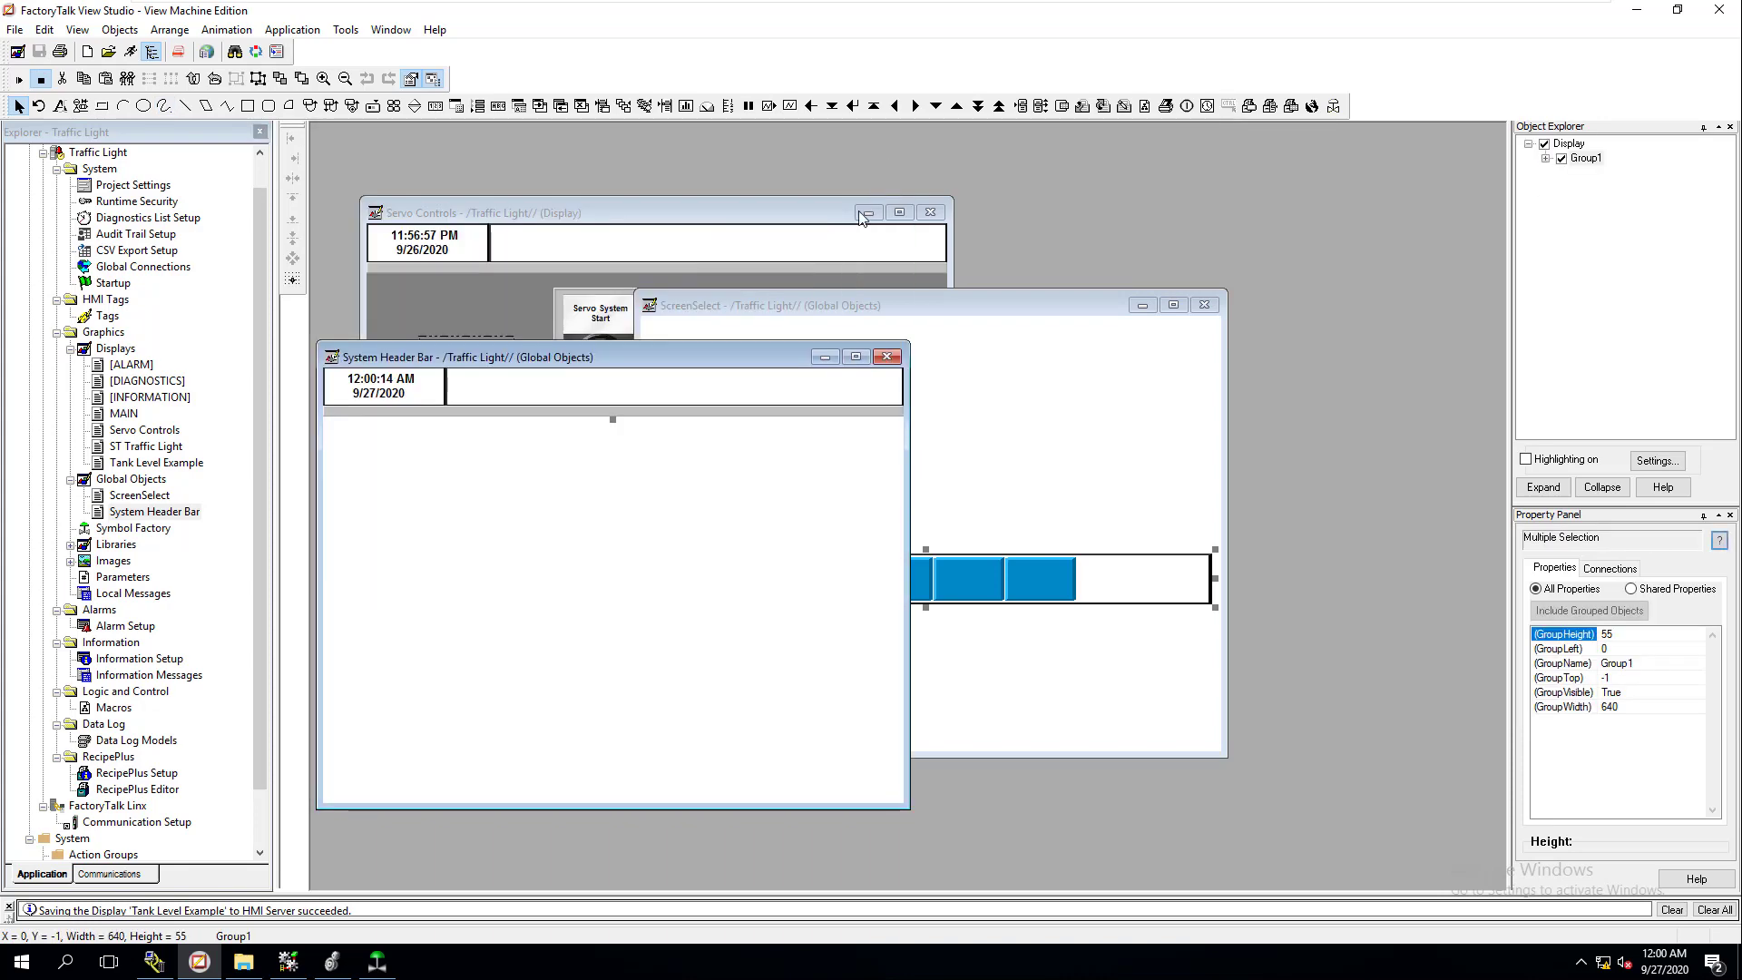
click(887, 359)
click(1205, 306)
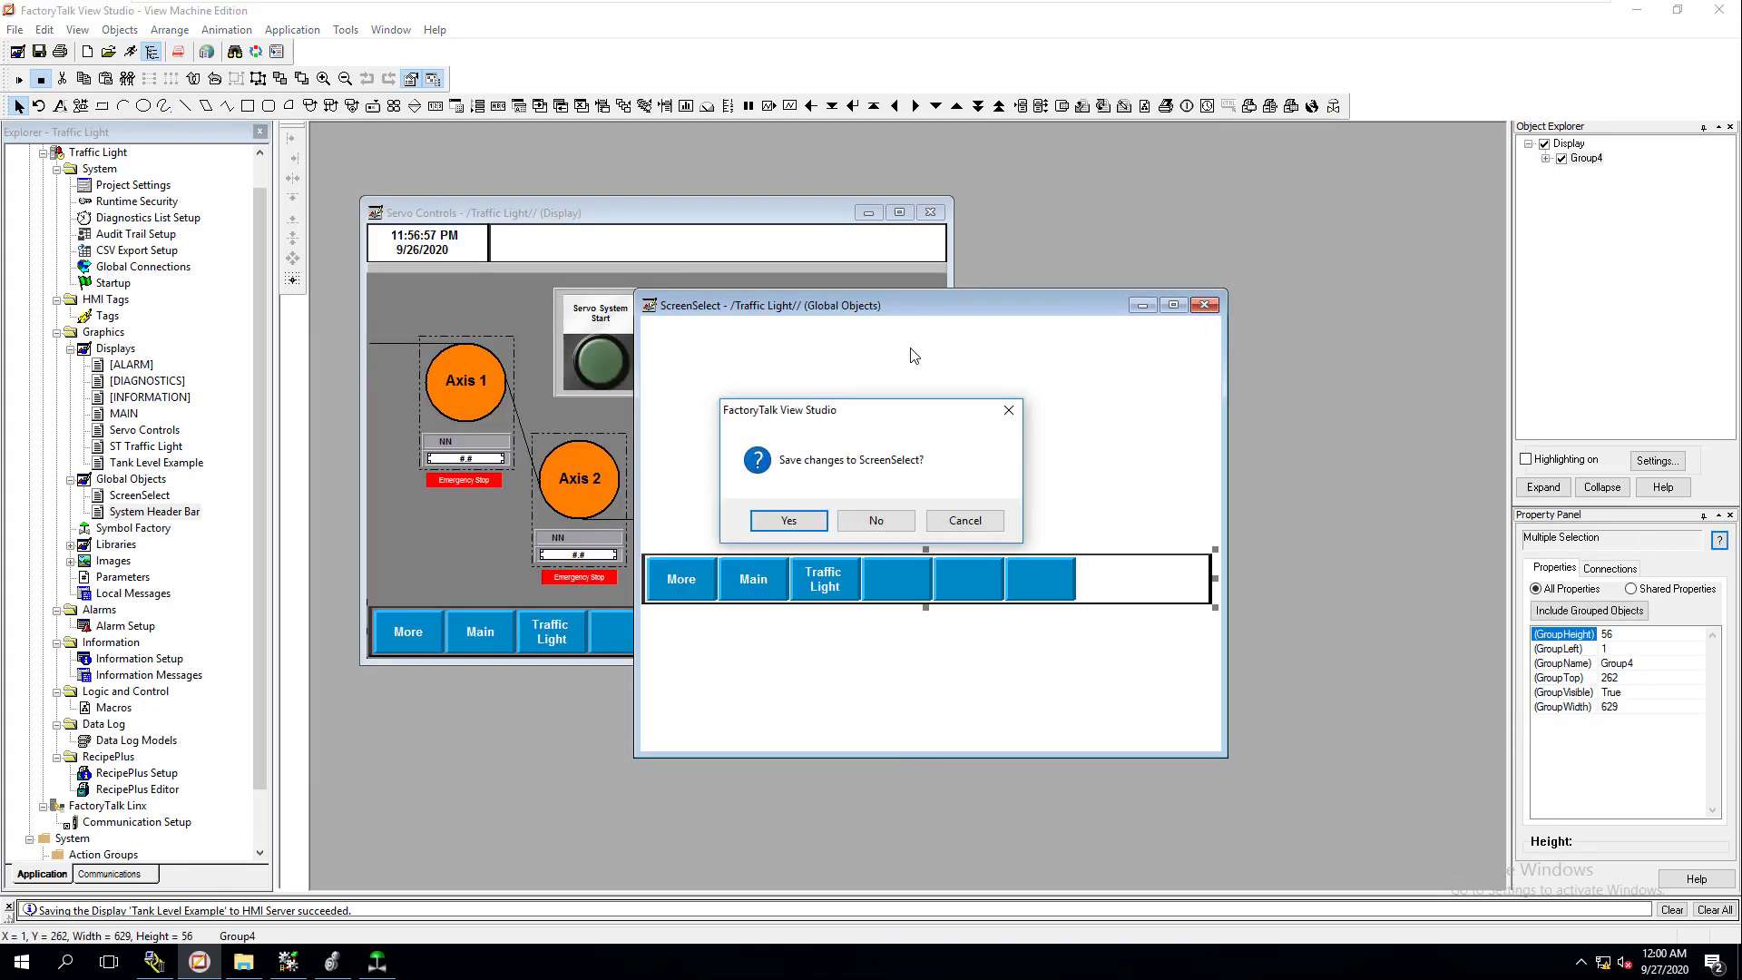
click(850, 522)
click(930, 213)
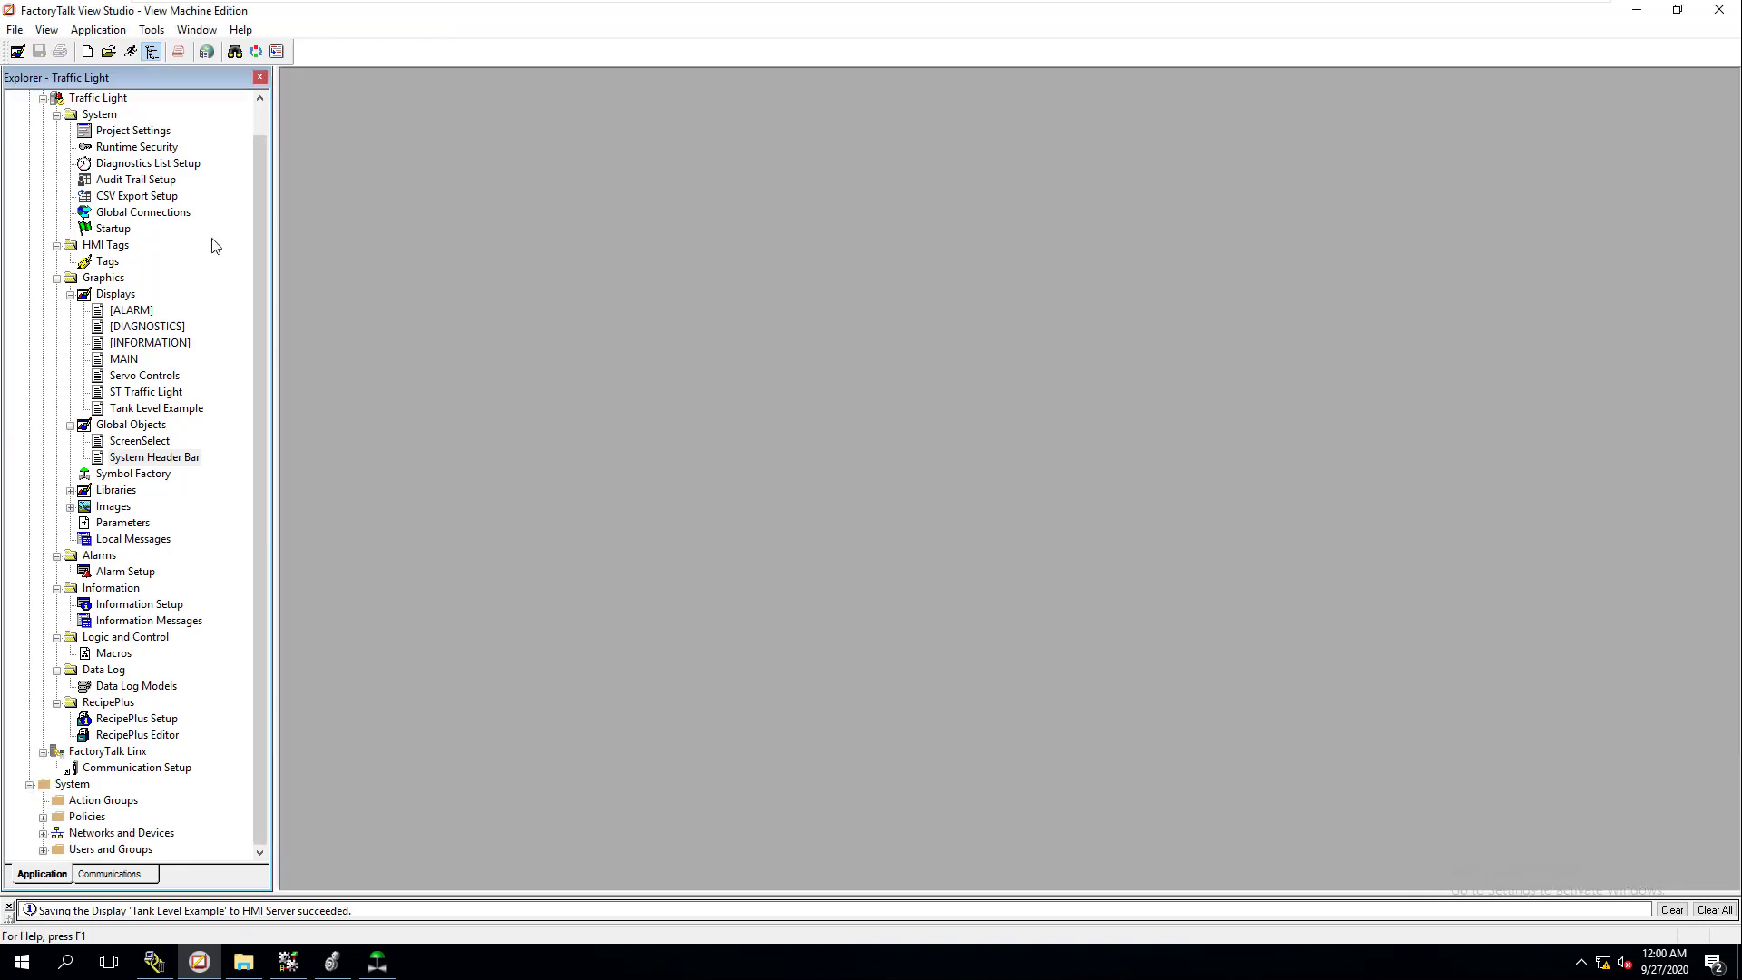
- Review the Runtime Security accounts and the general, runtime and inactivity pages of the project settings
double_click(138, 150)
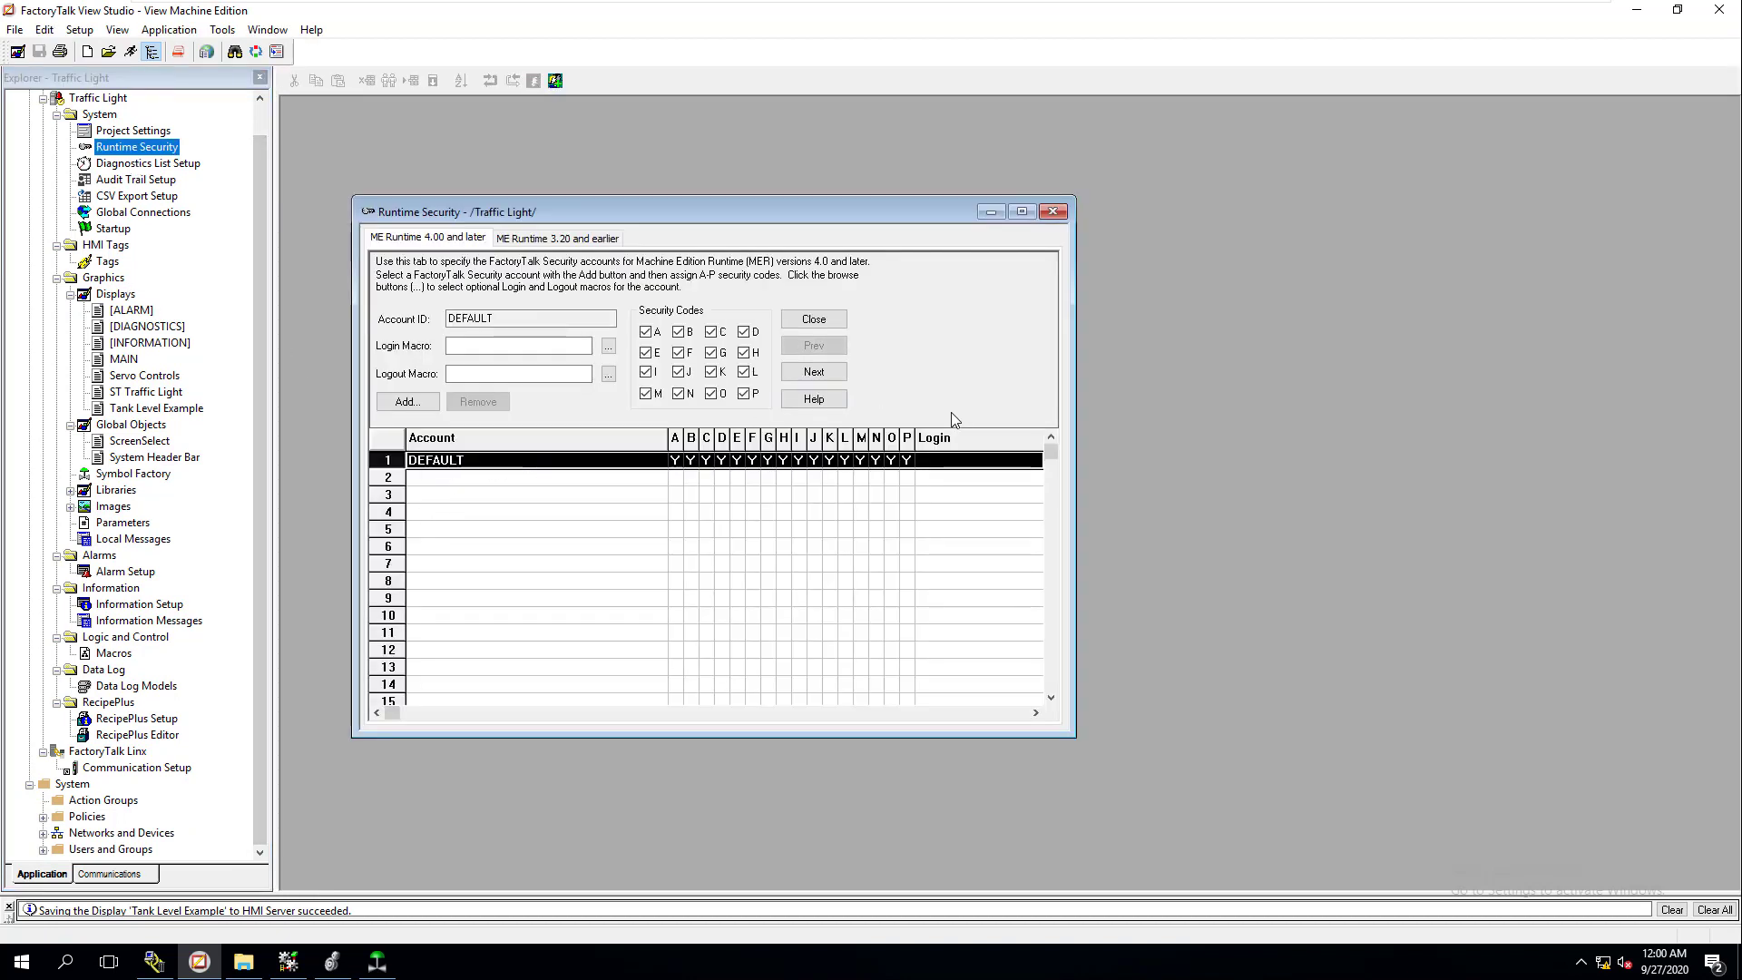
click(1052, 211)
double_click(167, 133)
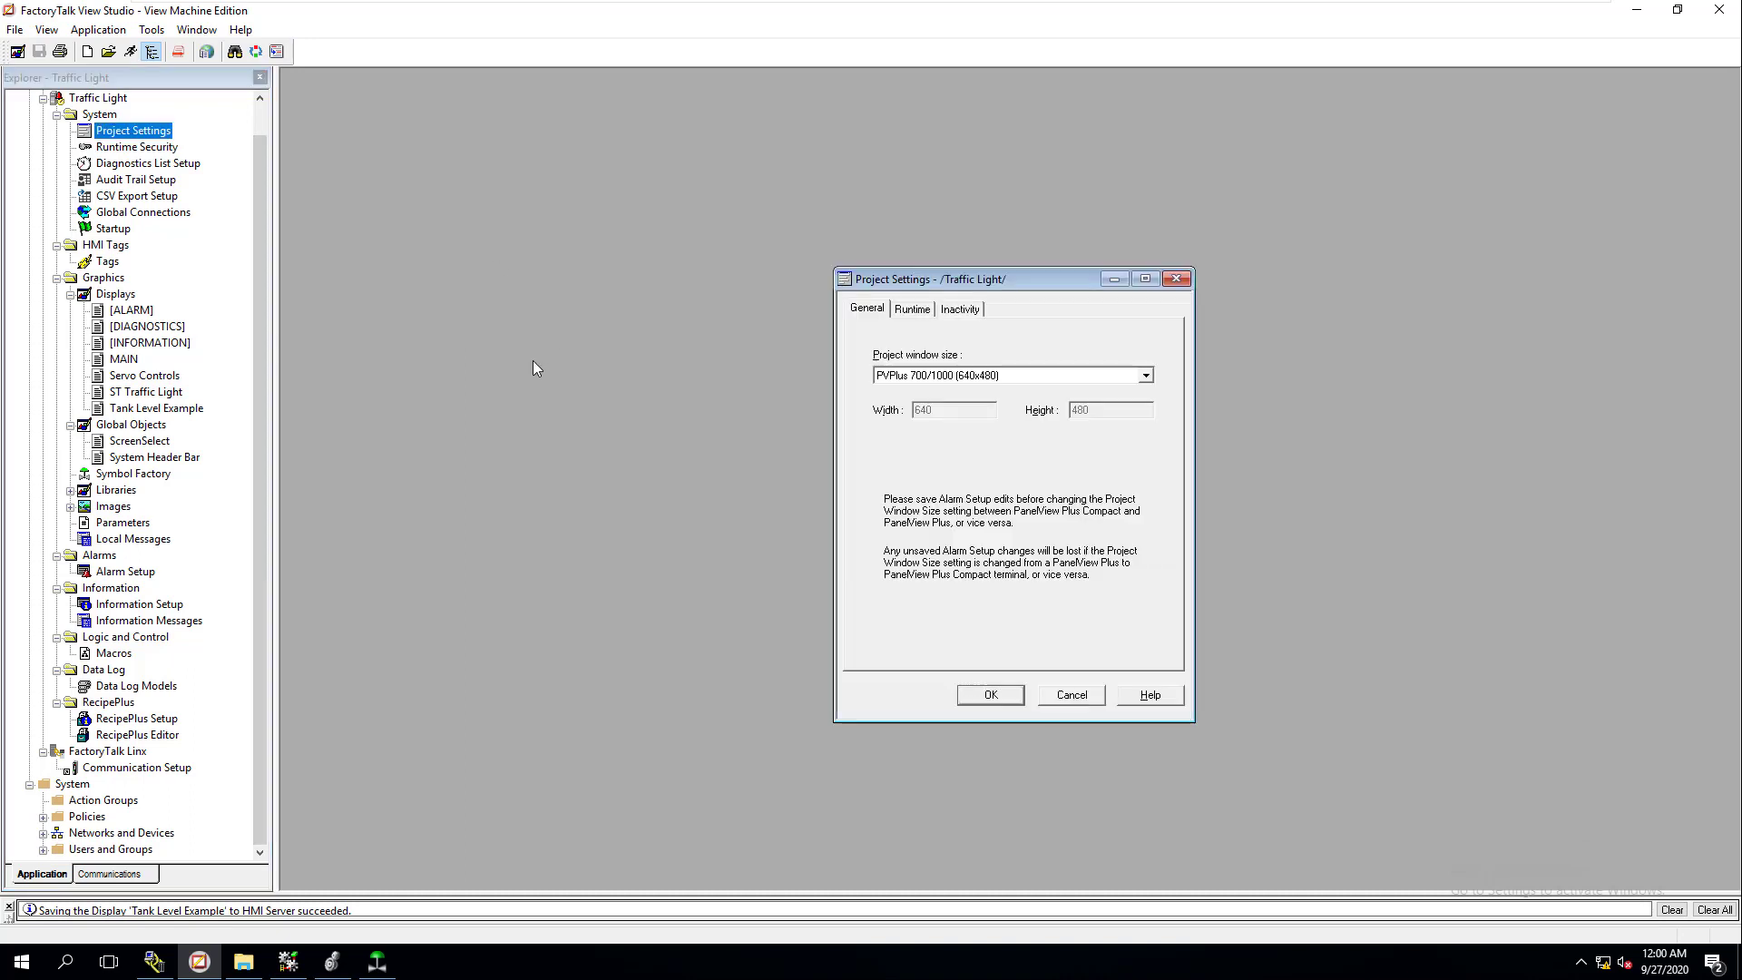
click(912, 310)
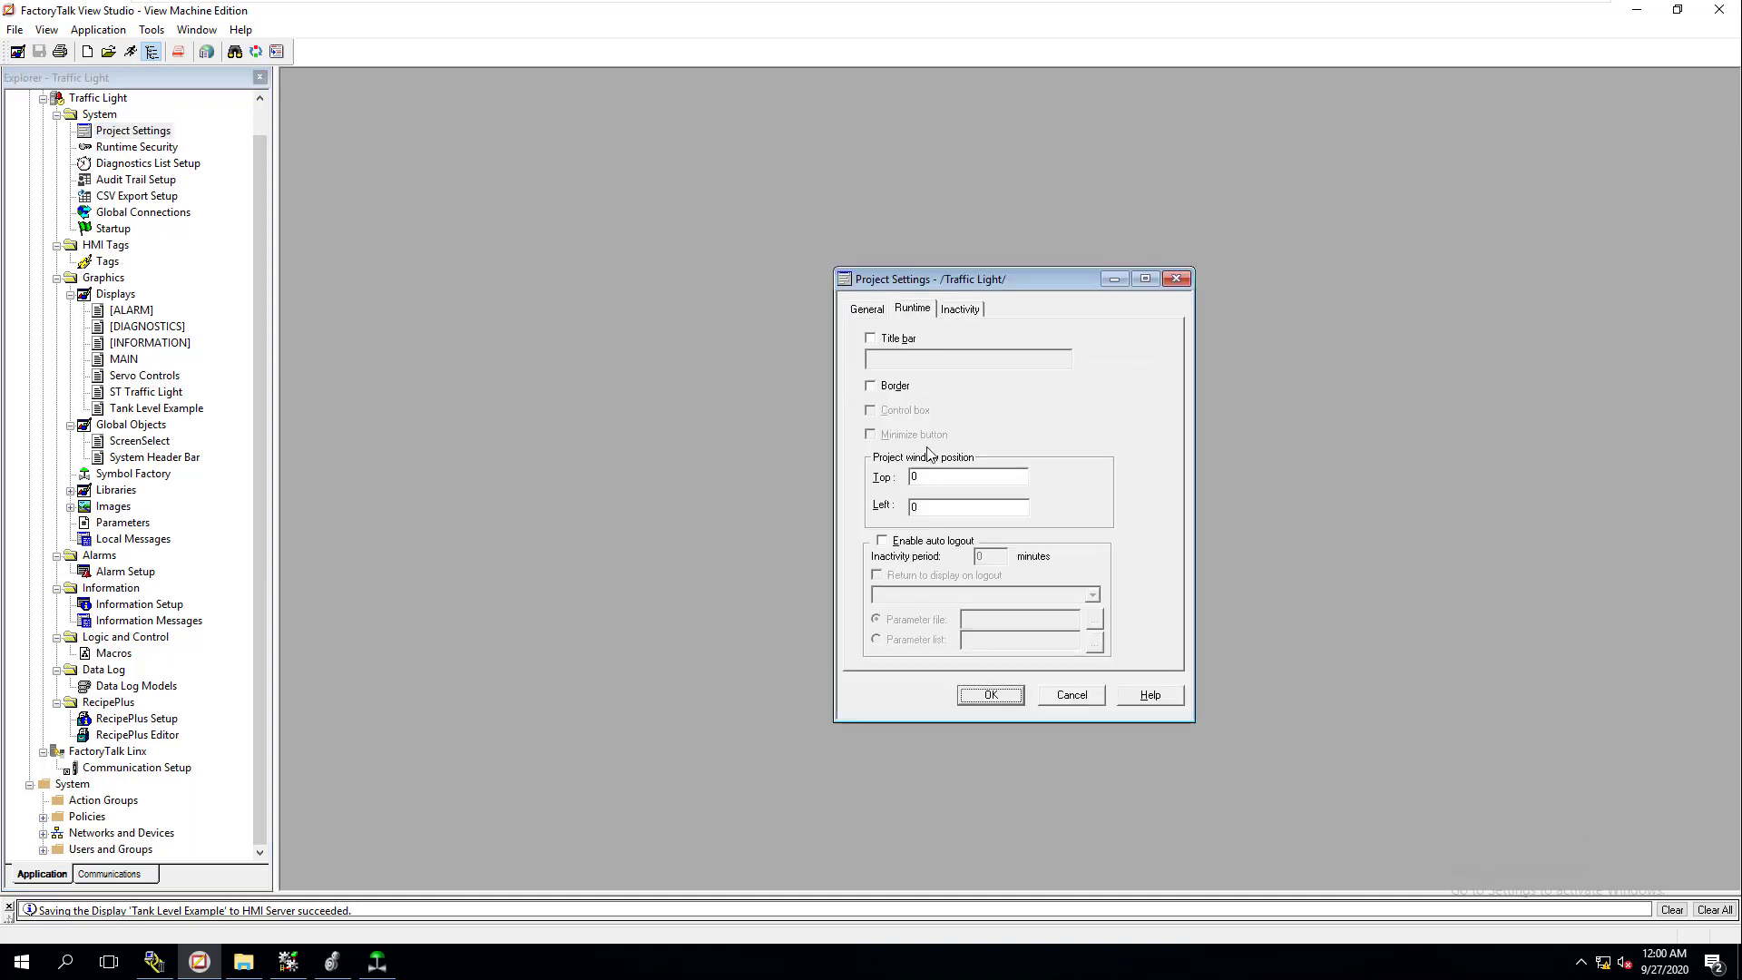
click(958, 310)
click(864, 310)
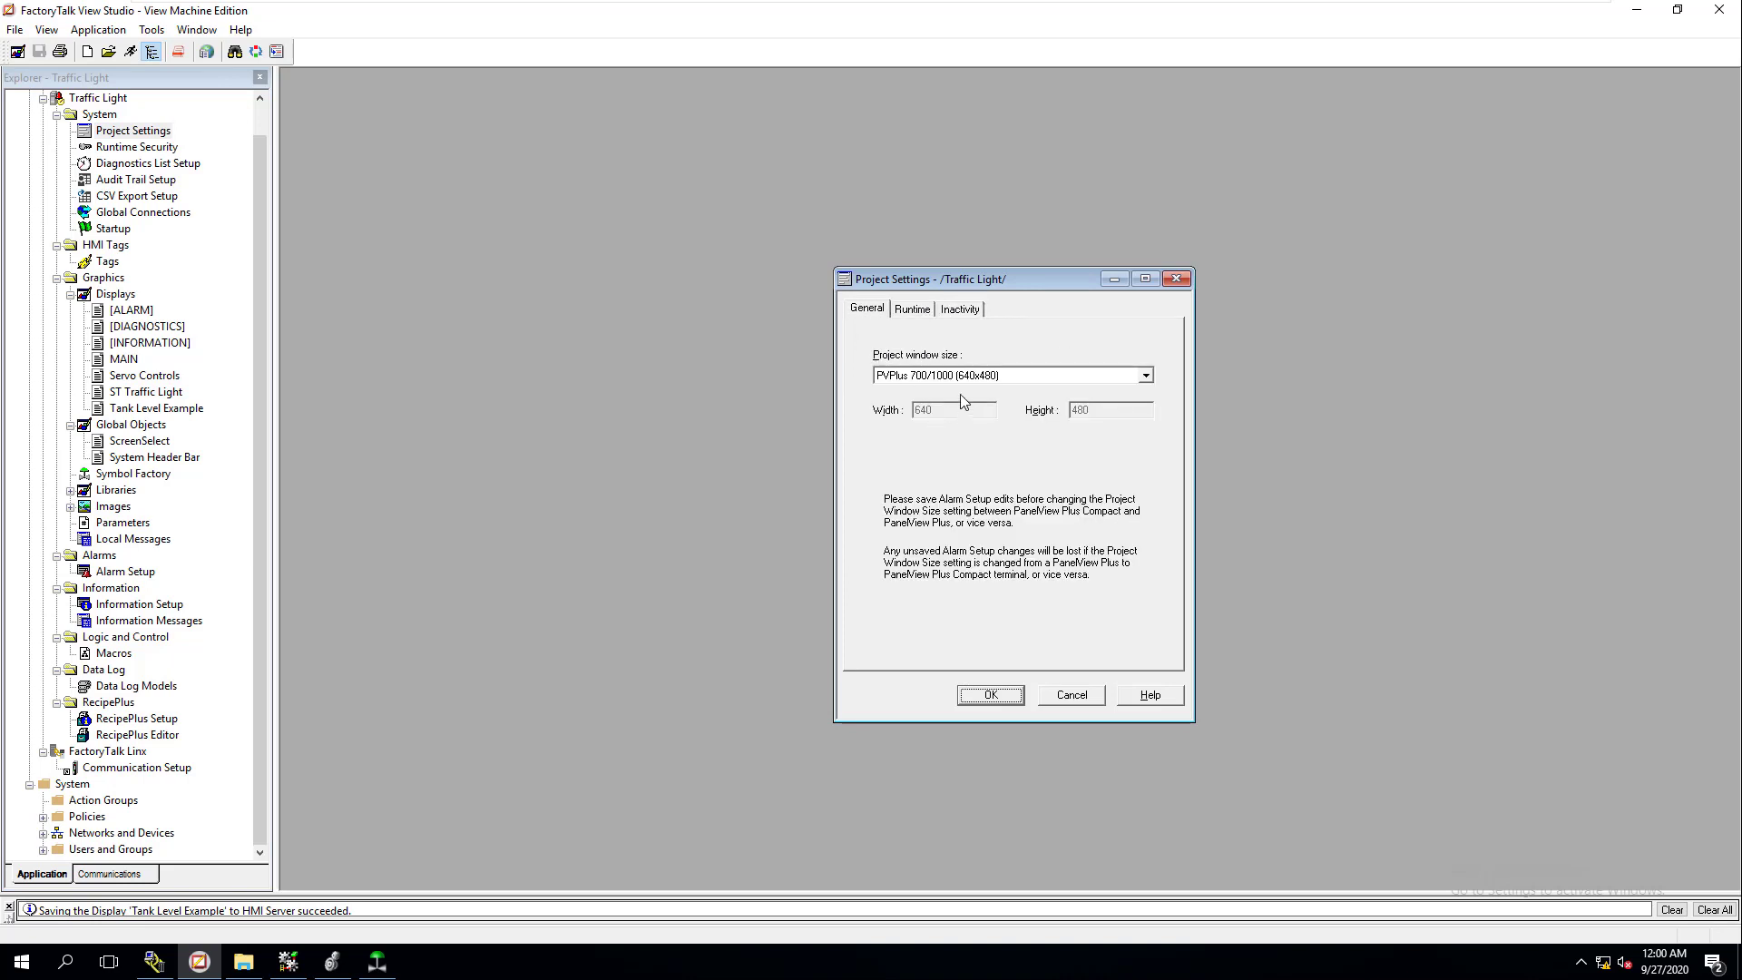
click(913, 310)
click(1176, 279)
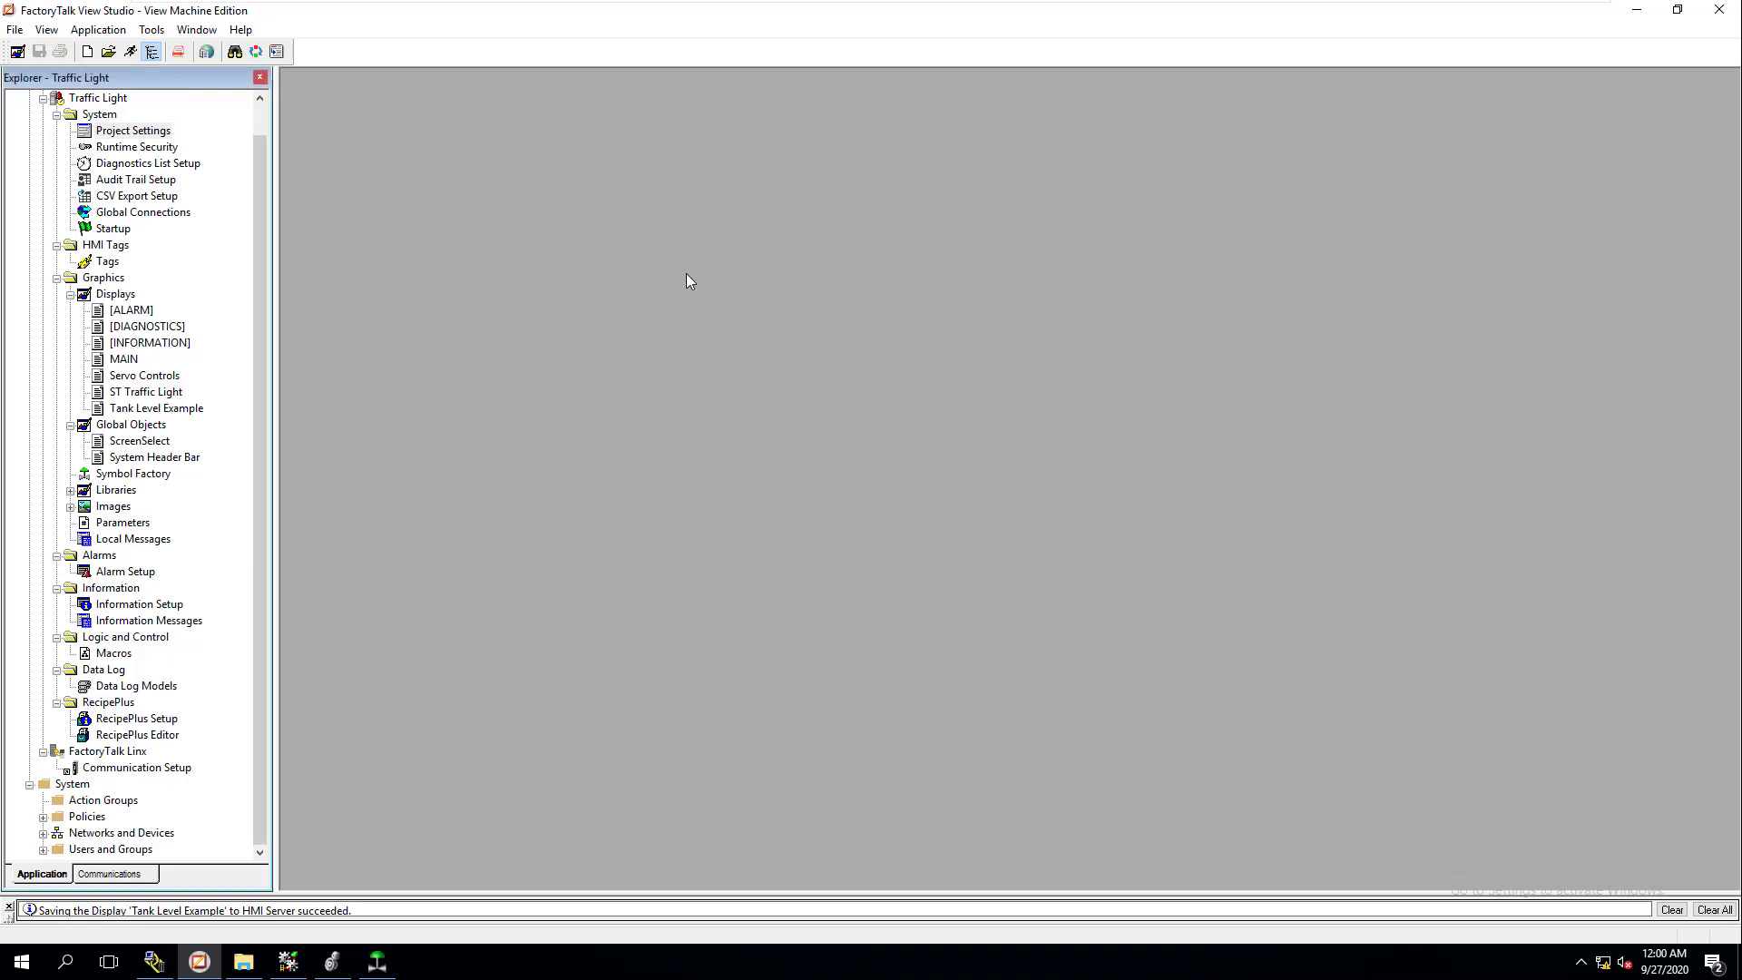
- Check the project's startup options and its selected initial graphic display, and accept the settings
click(109, 230)
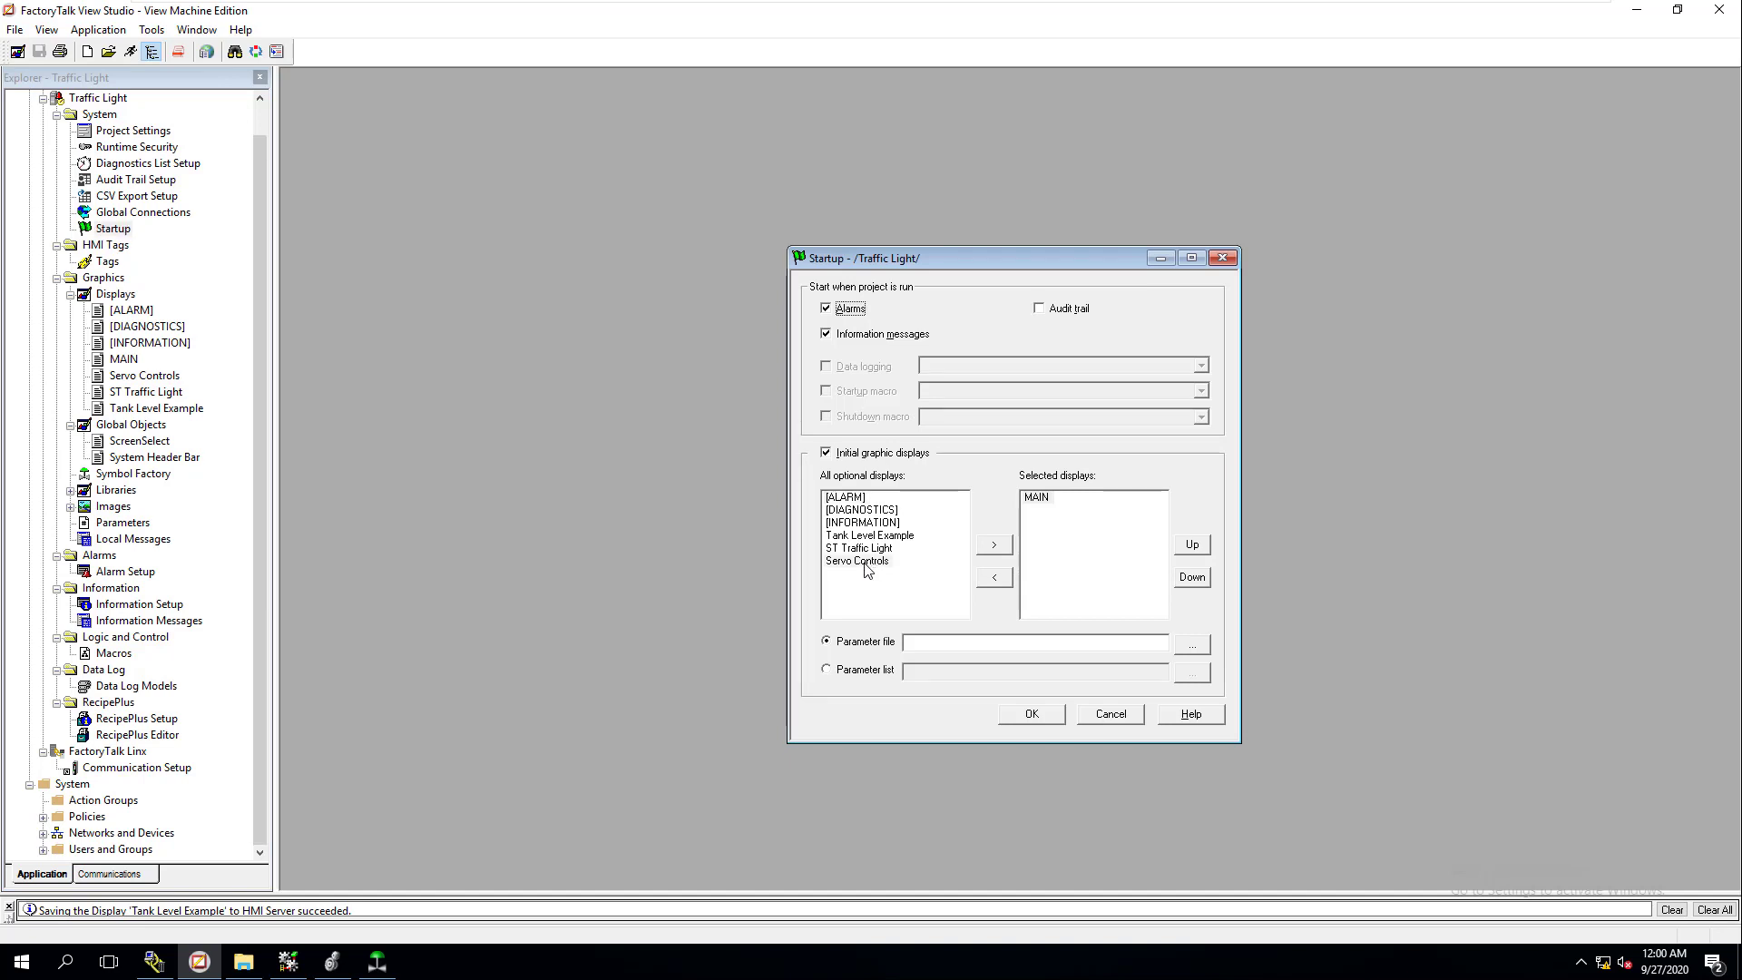
click(867, 561)
click(1032, 714)
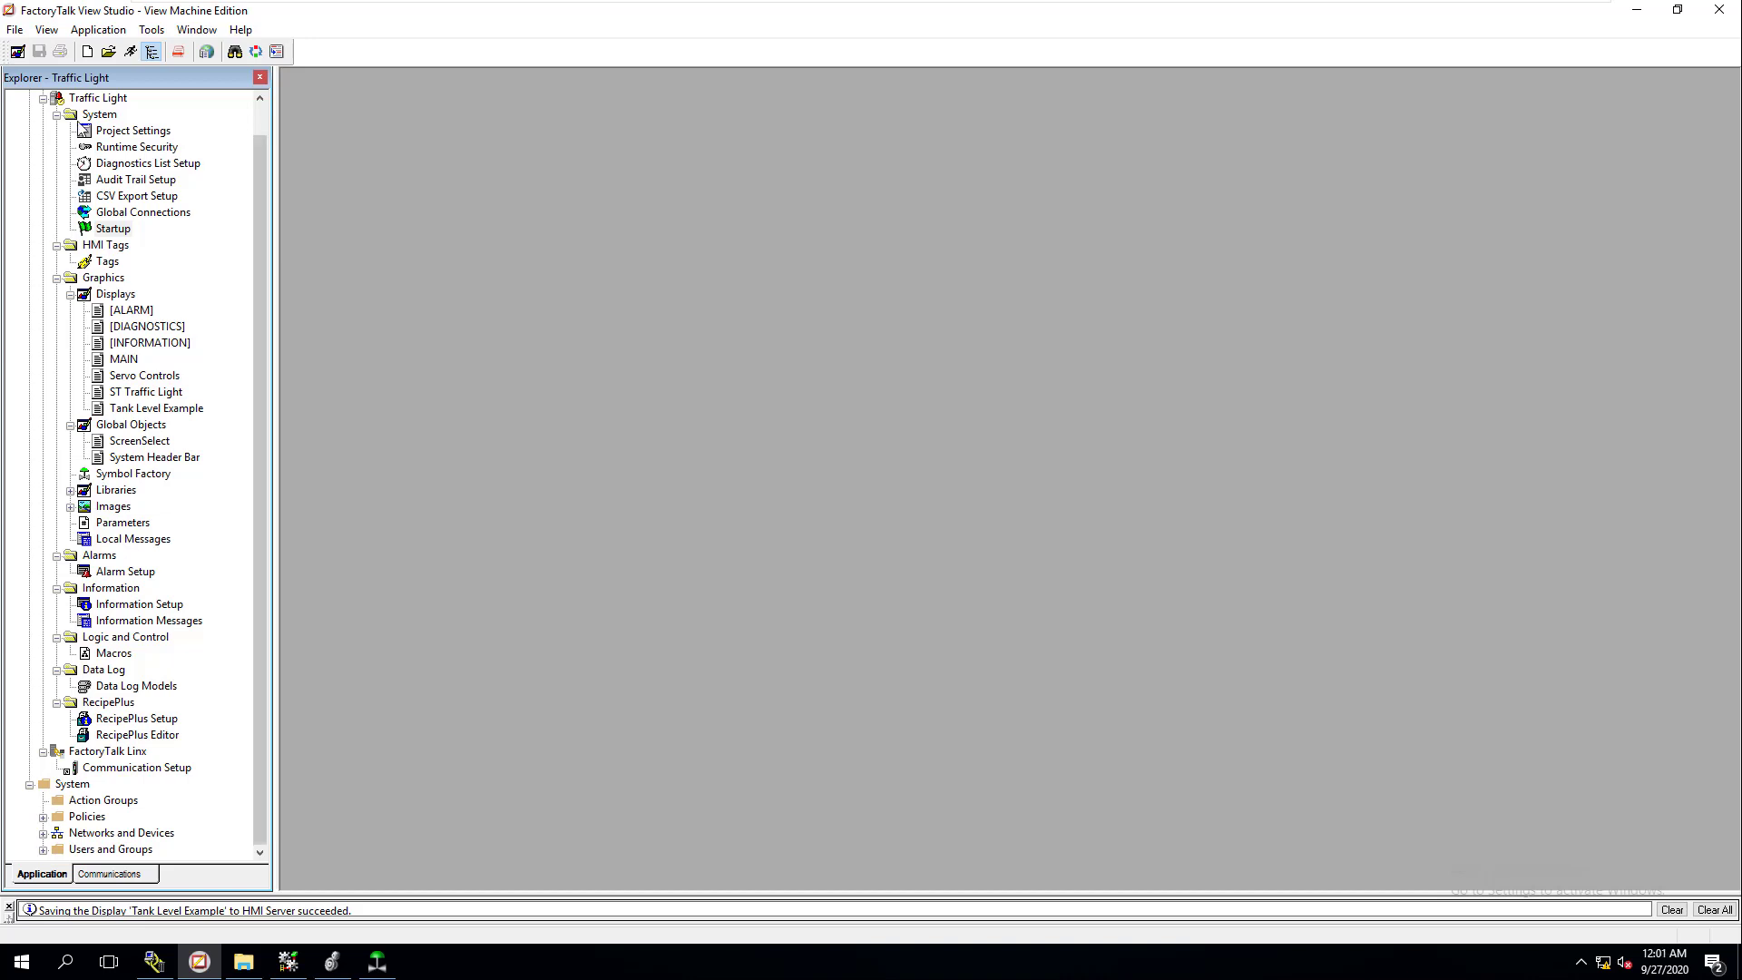
- Test-run the application, dismiss the diagnostics list, and start and stop the servo system from the Servo Controls display
click(130, 52)
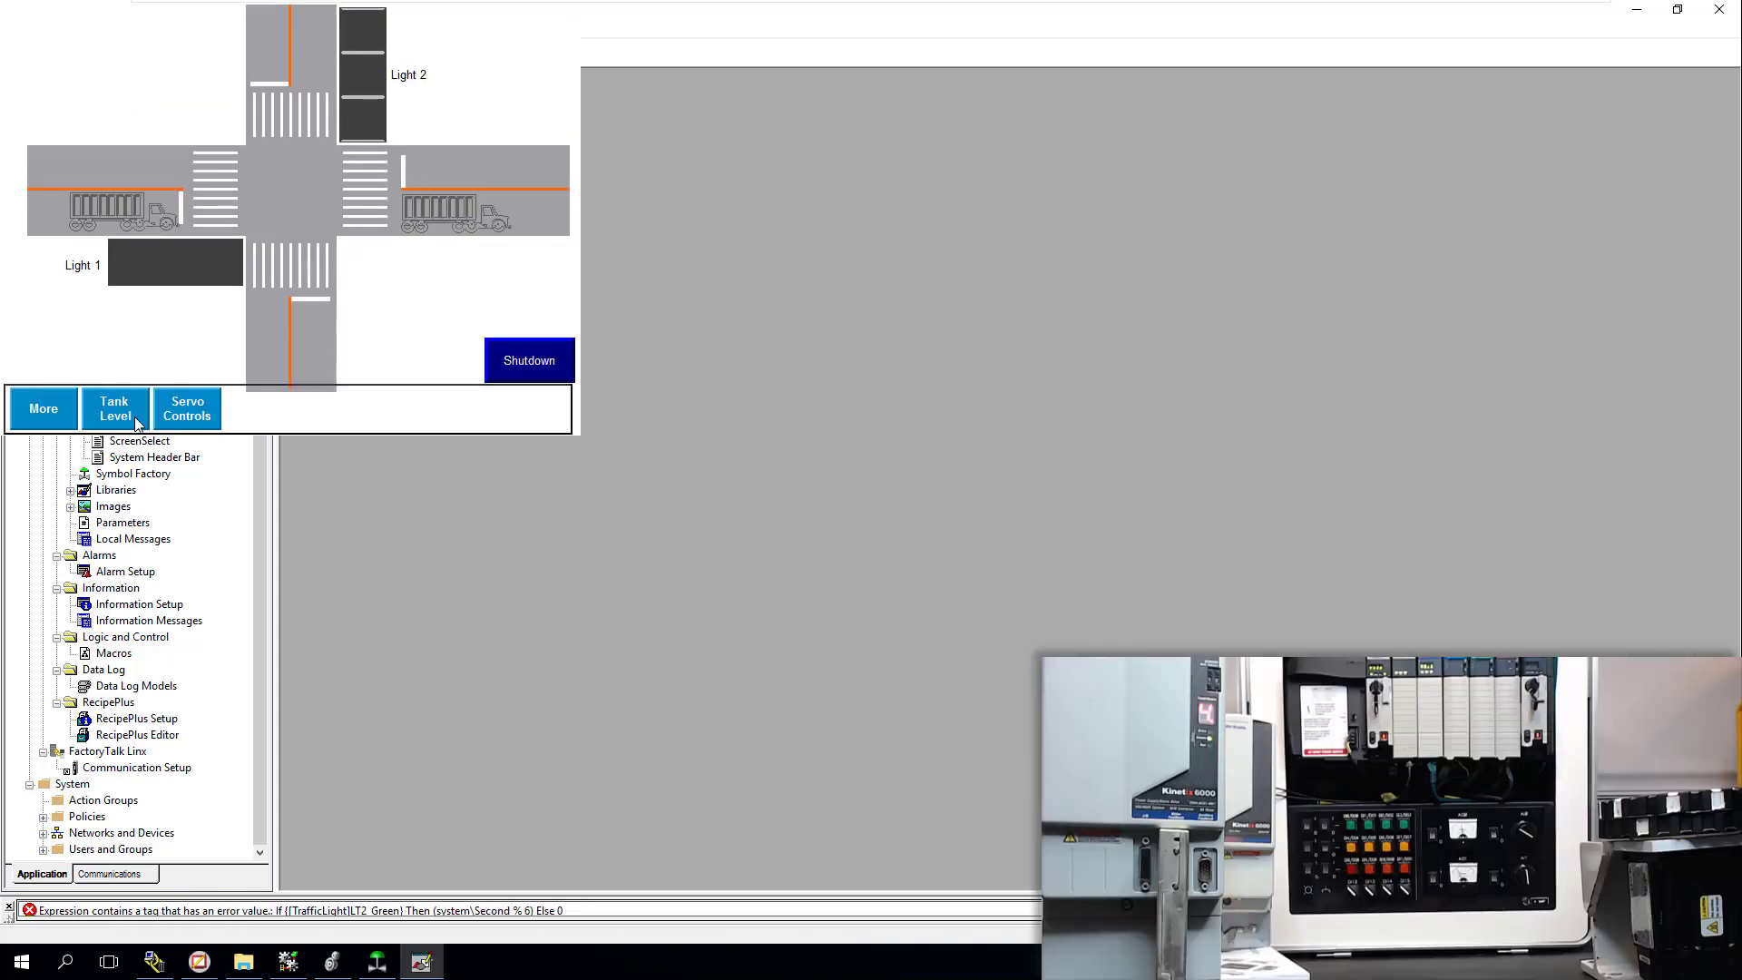
click(494, 128)
click(178, 421)
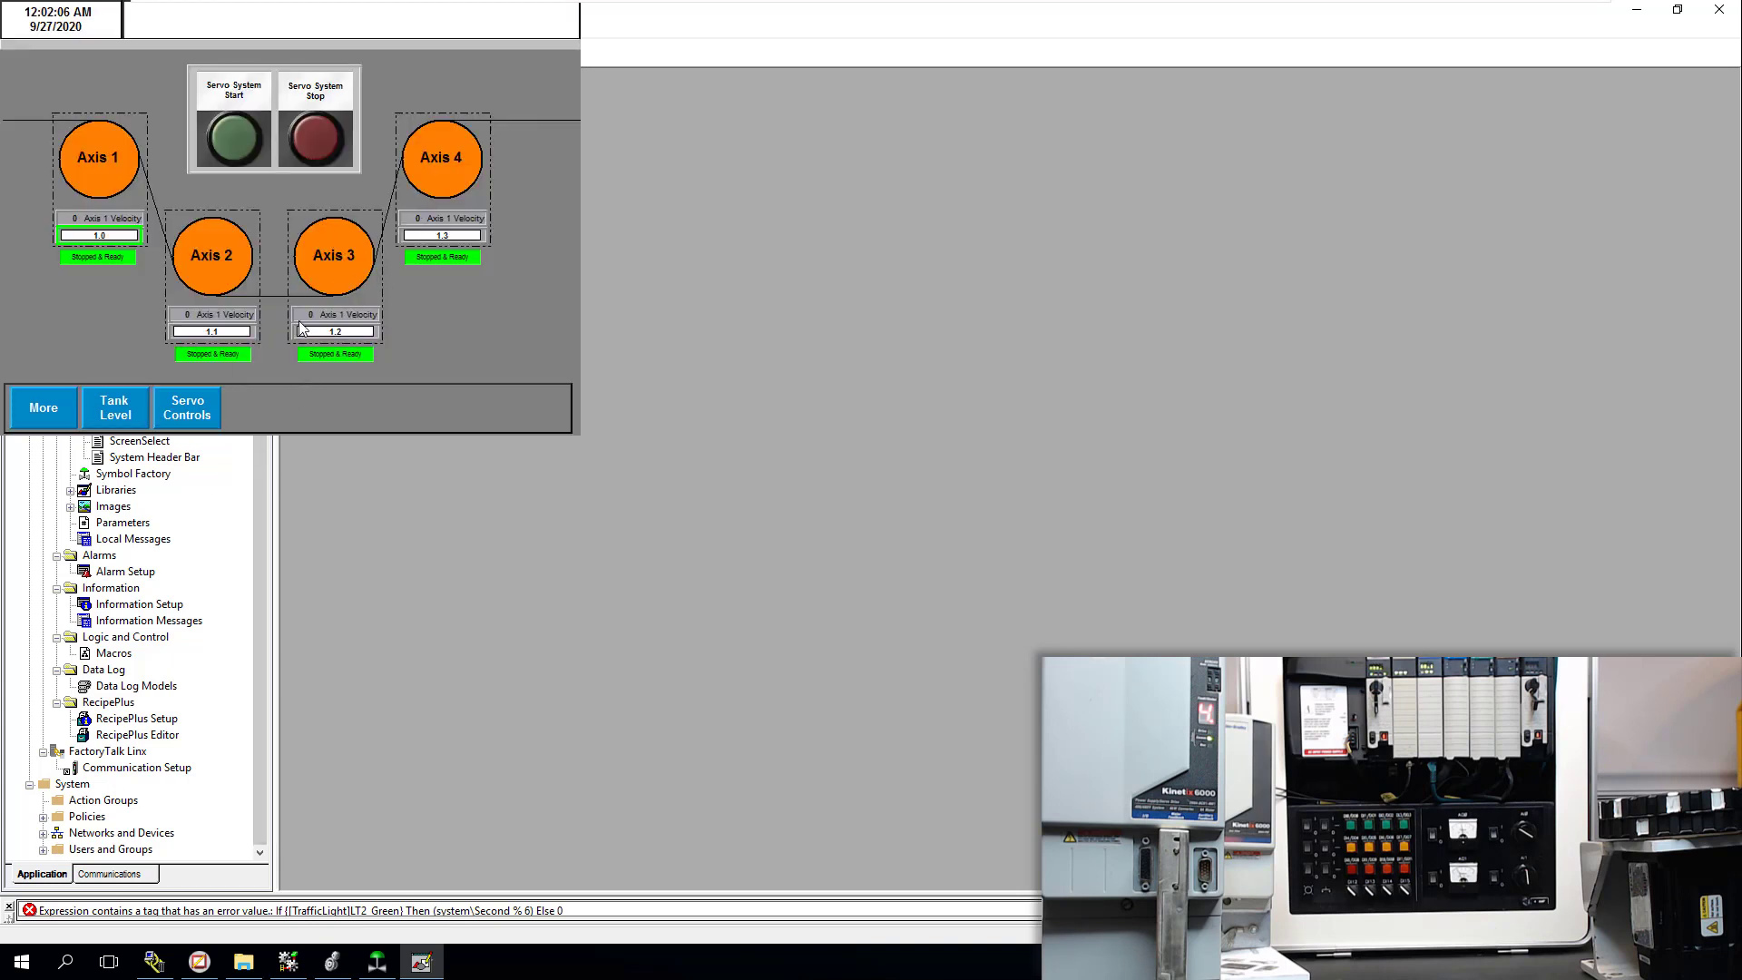
click(234, 139)
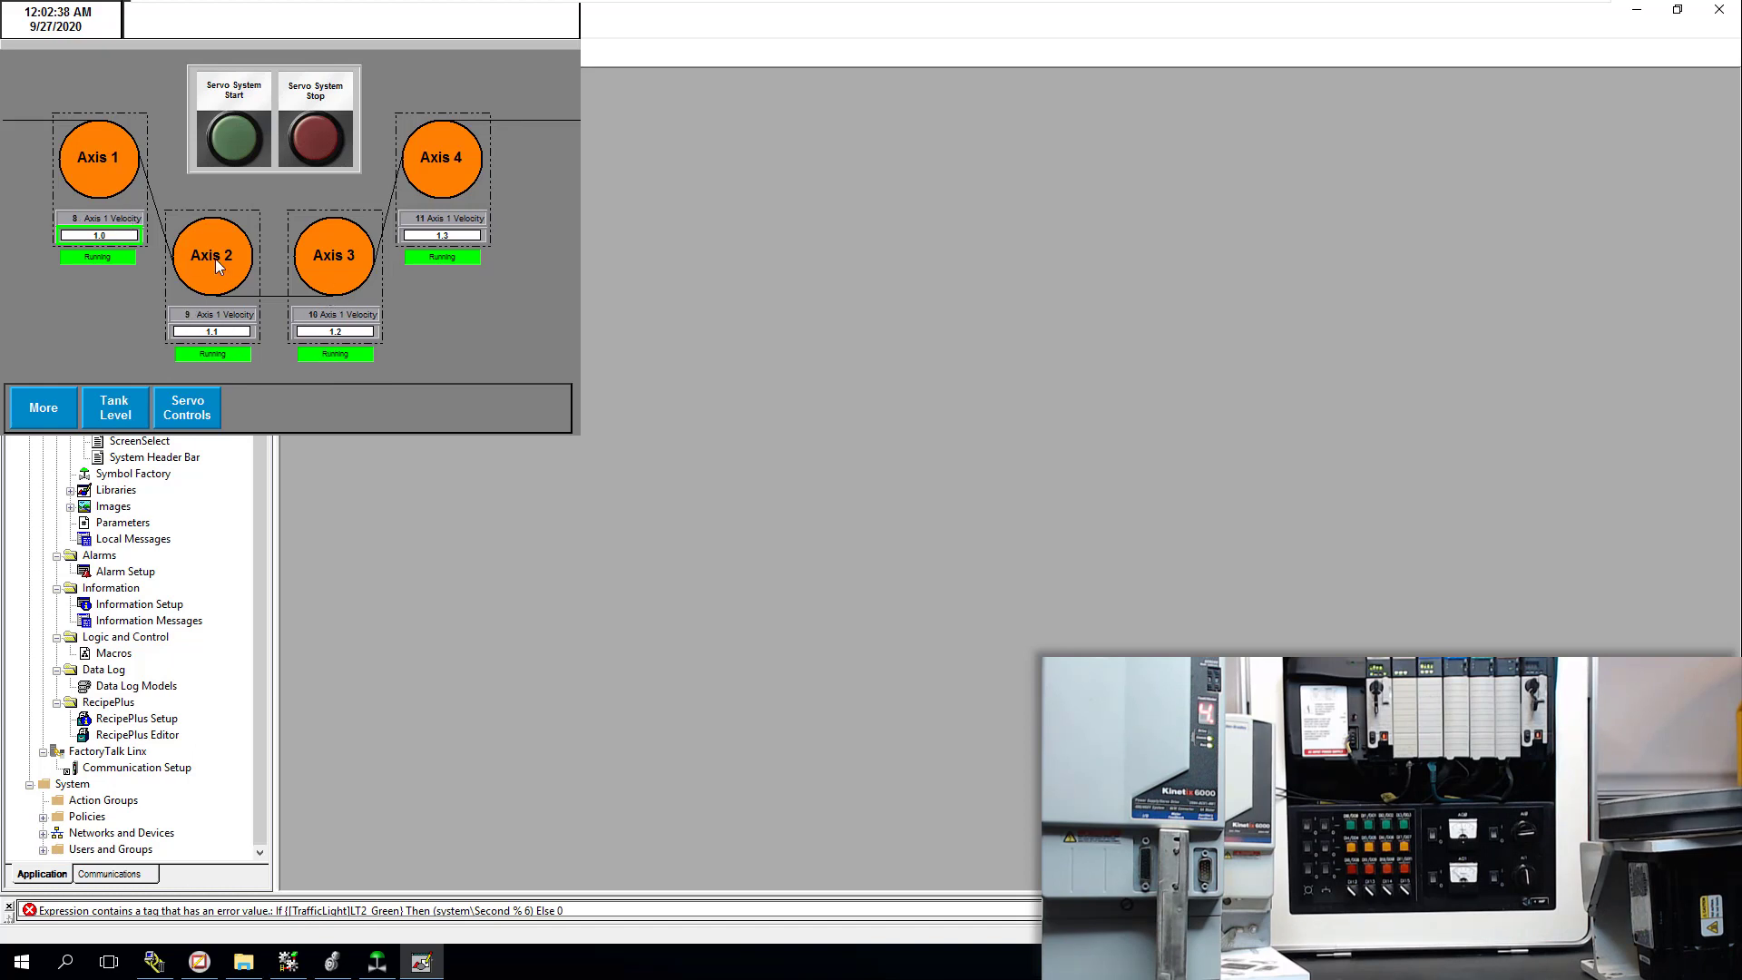
click(314, 141)
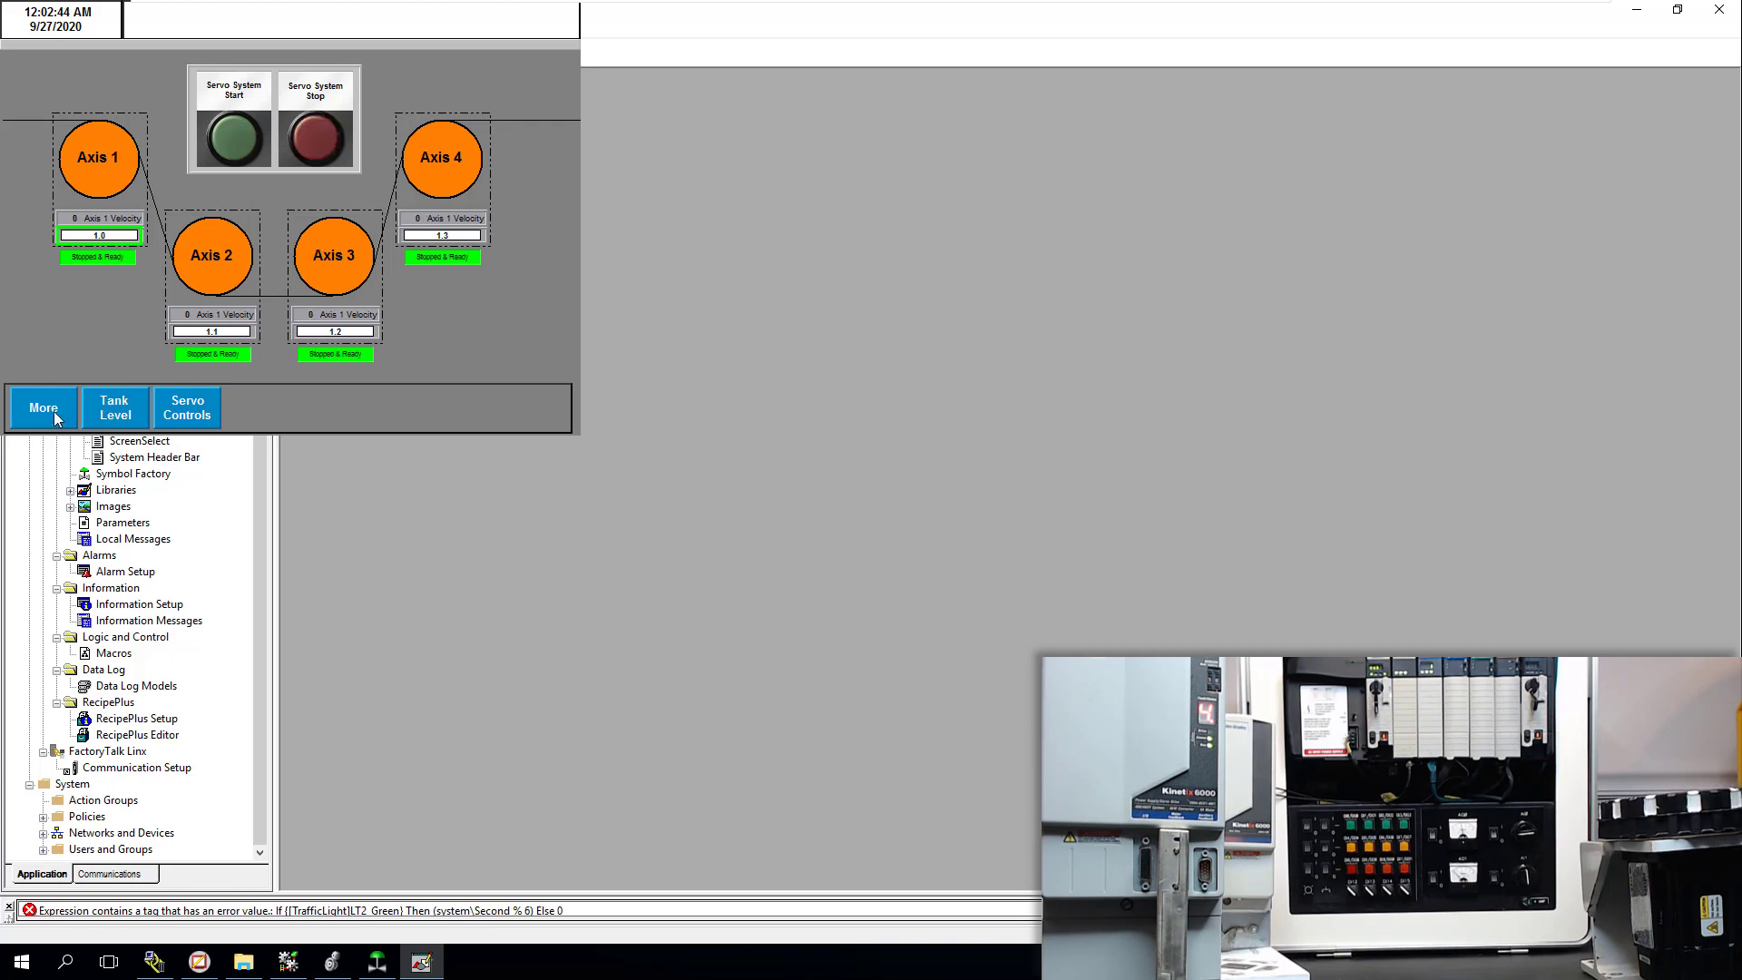
- Test the runtime navigation bar by cycling its pages and opening the Main and Traffic Light displays, and shut down the runtime
click(143, 412)
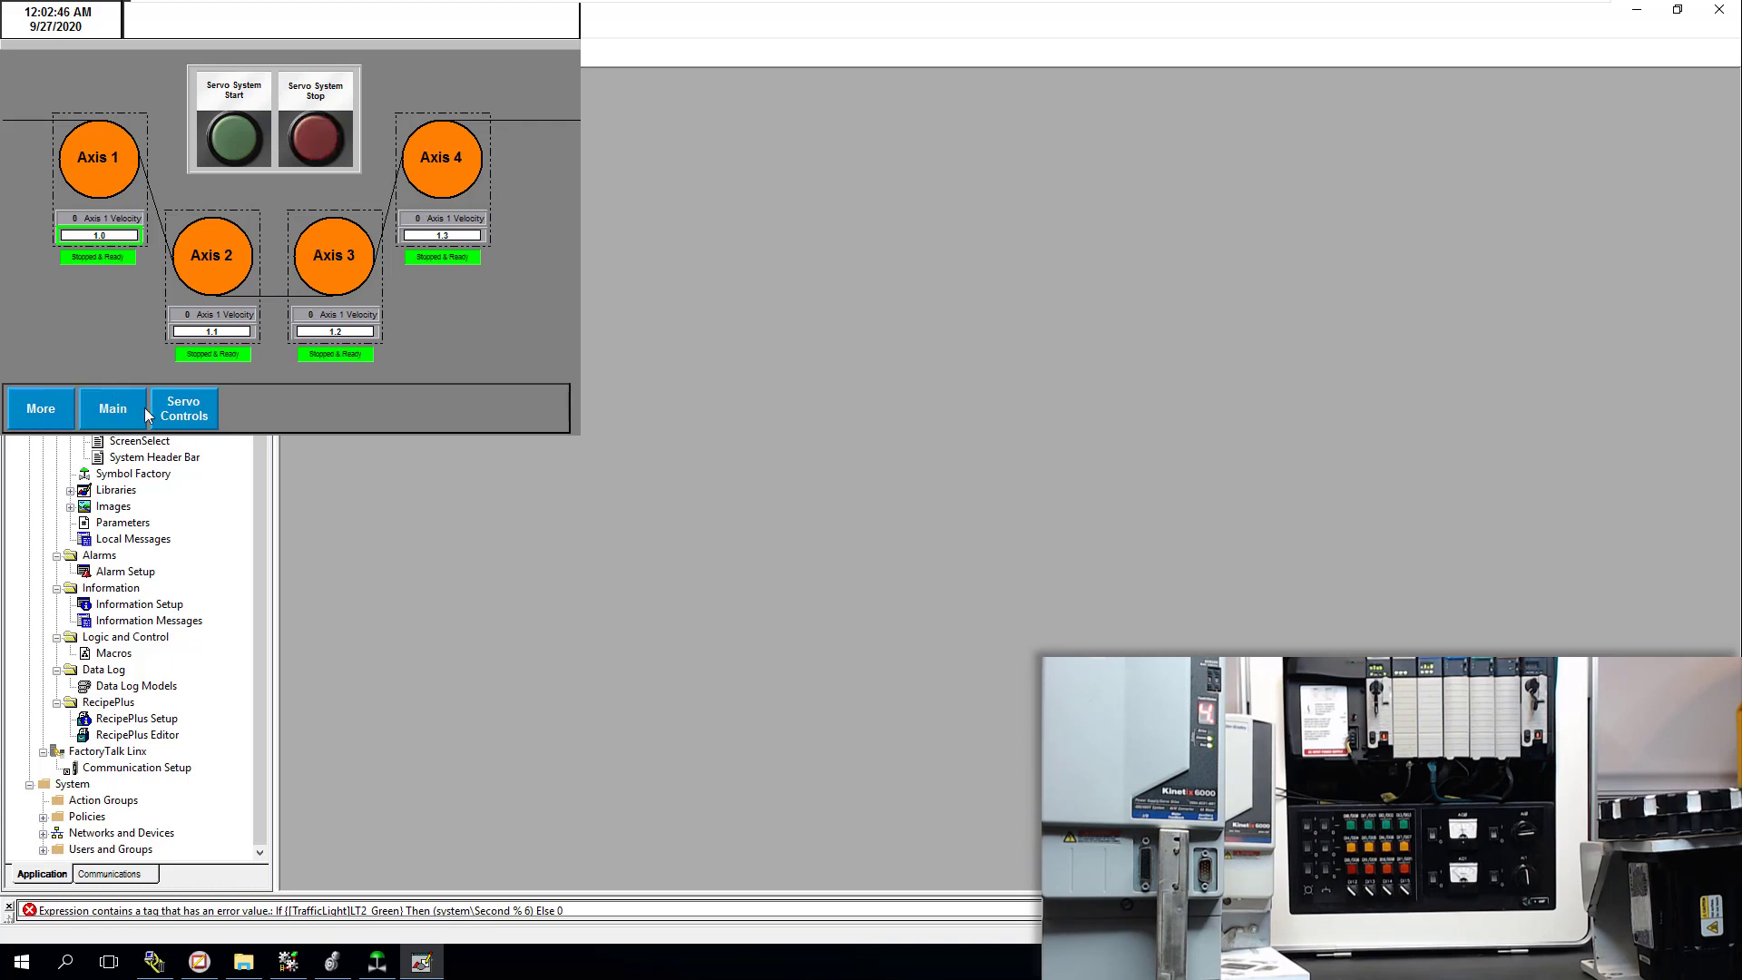
click(123, 418)
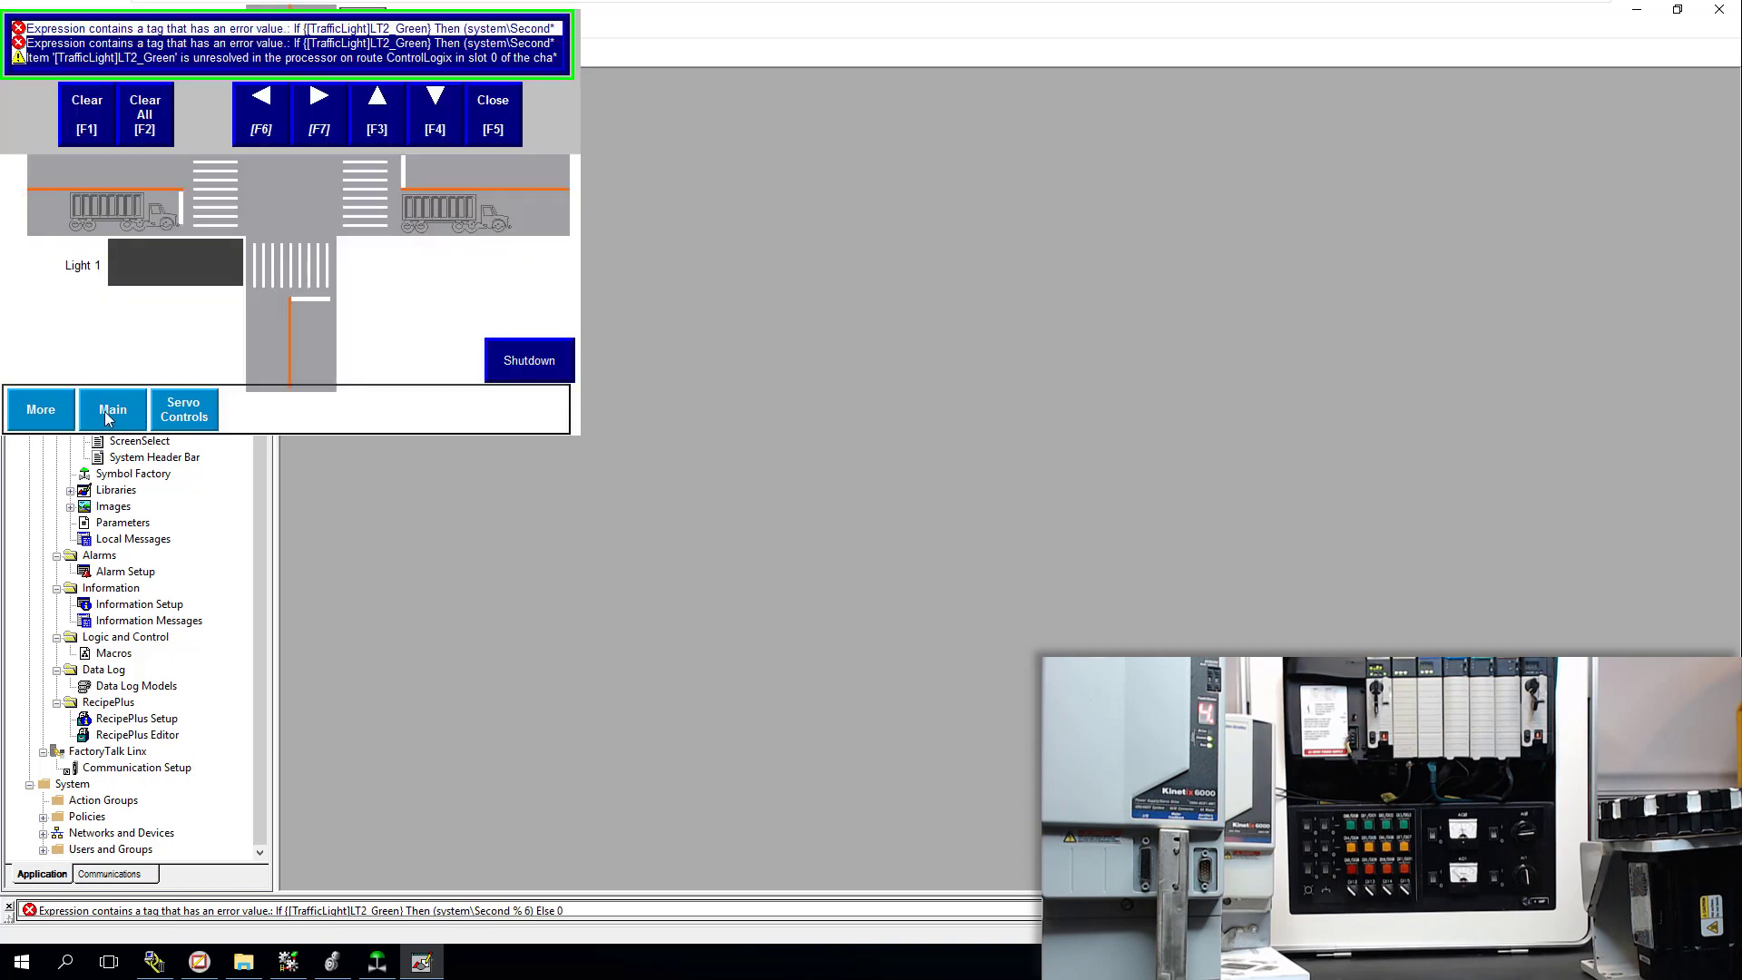
click(113, 413)
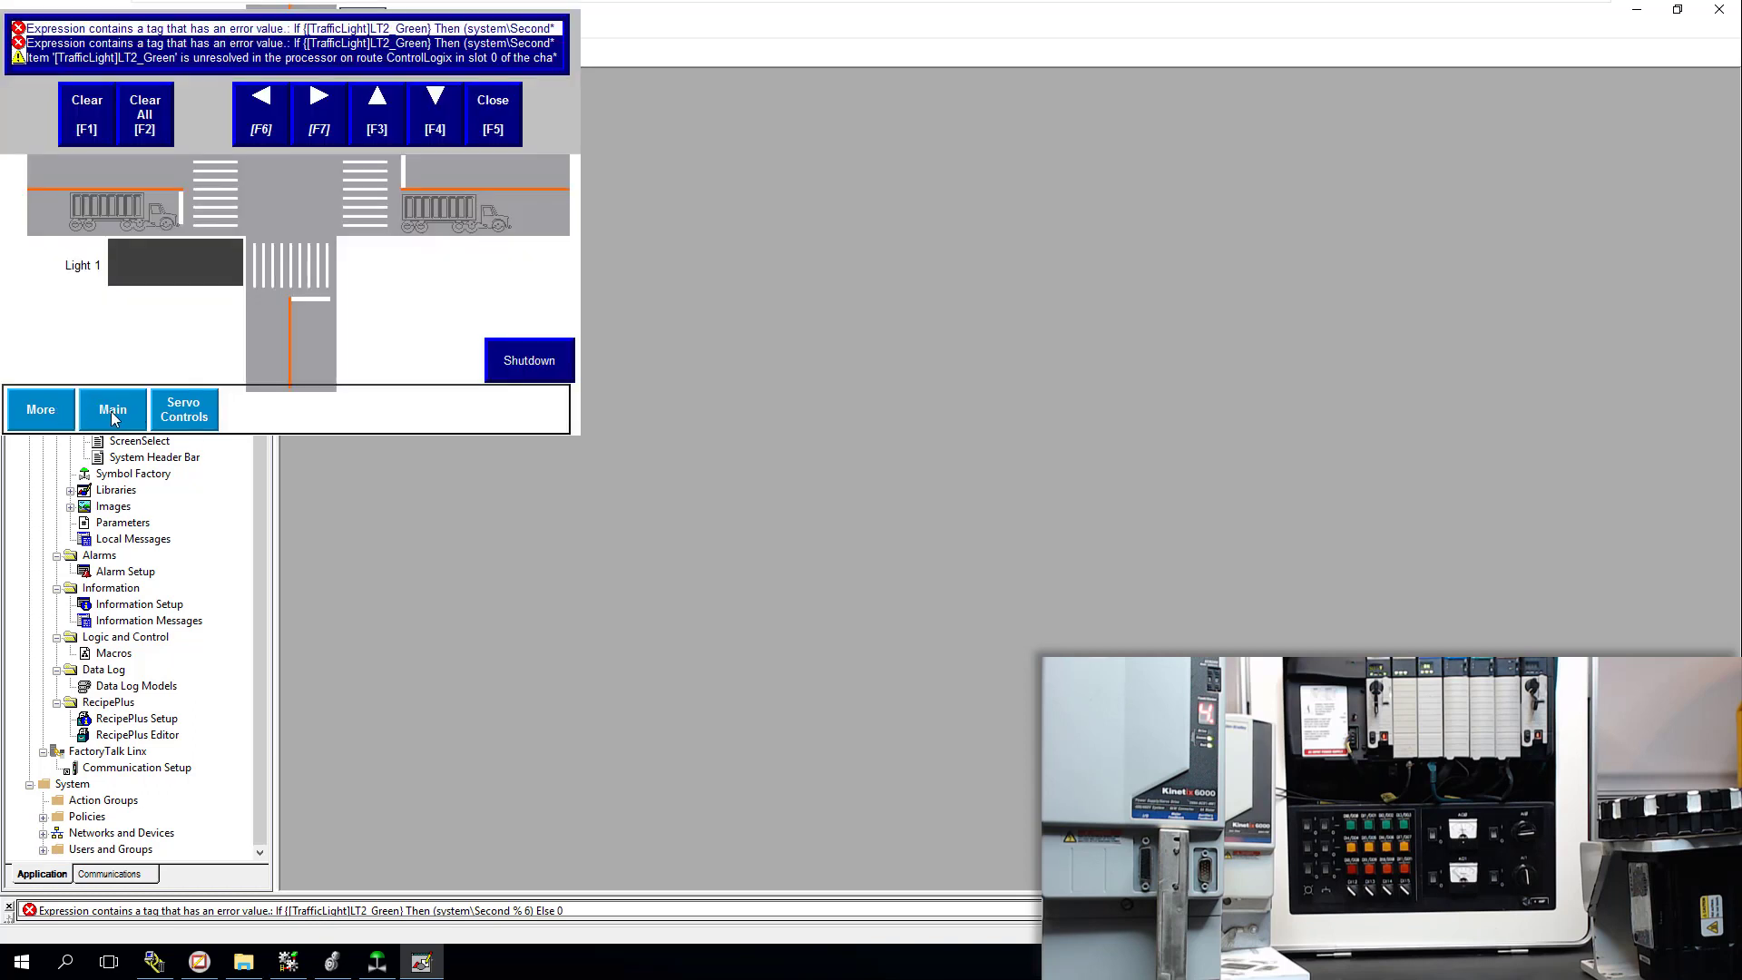
click(40, 409)
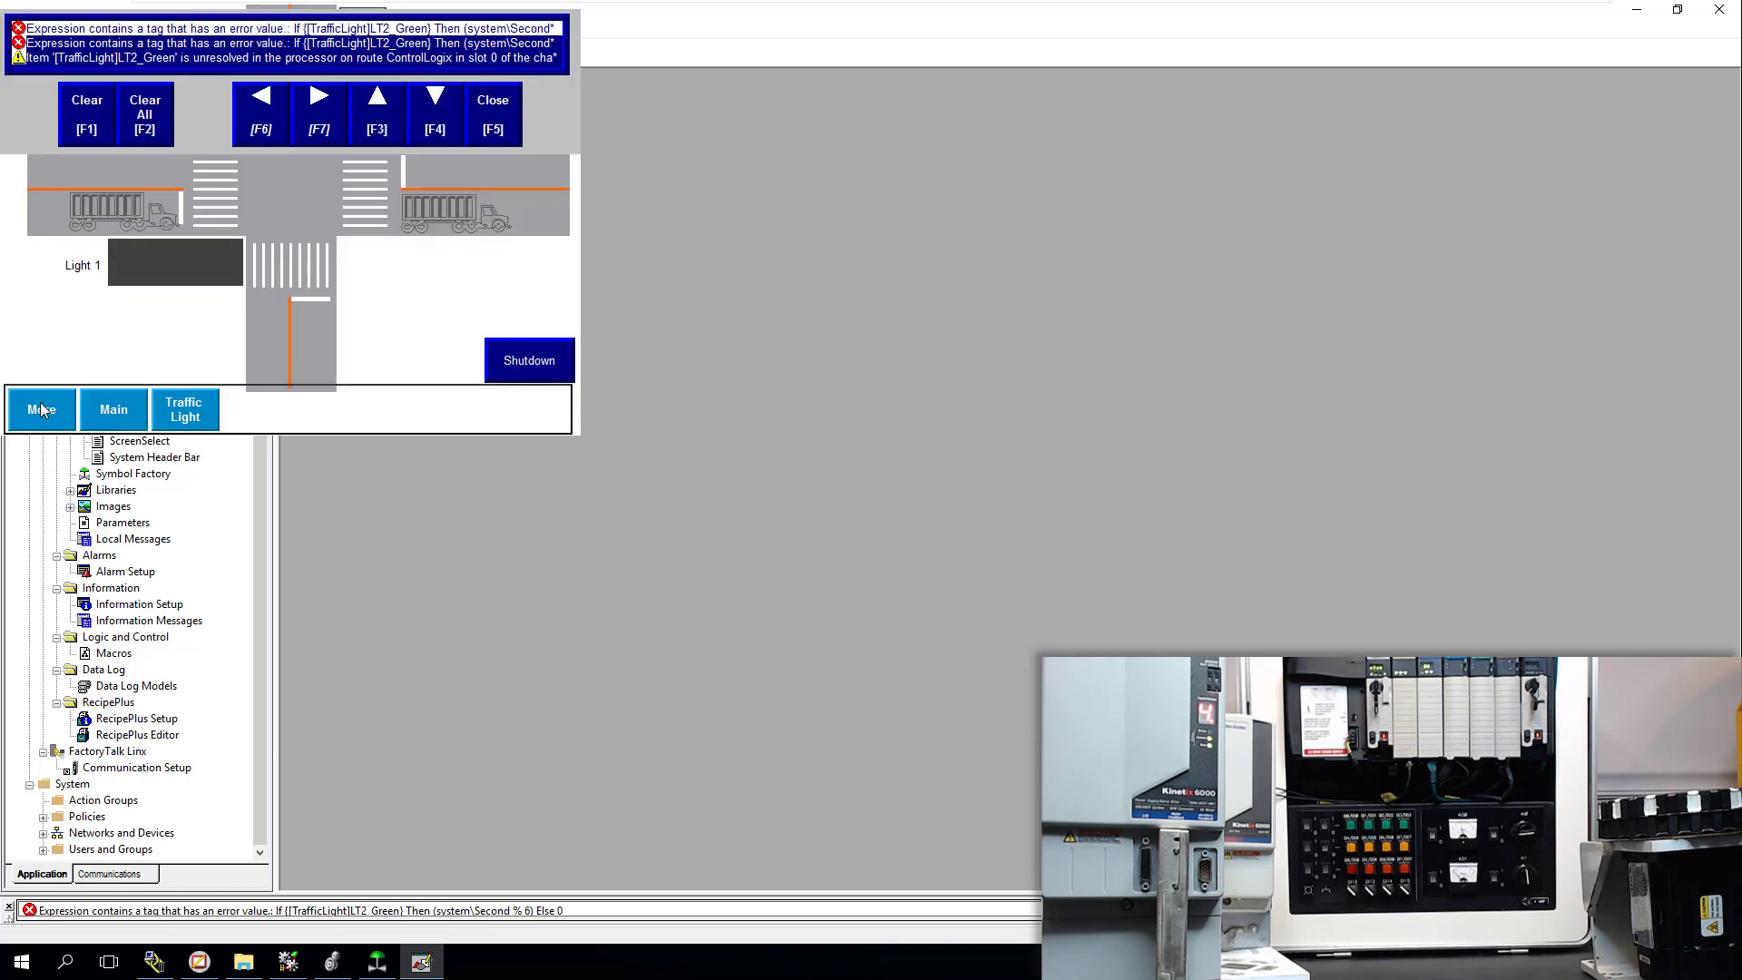
click(156, 424)
click(478, 109)
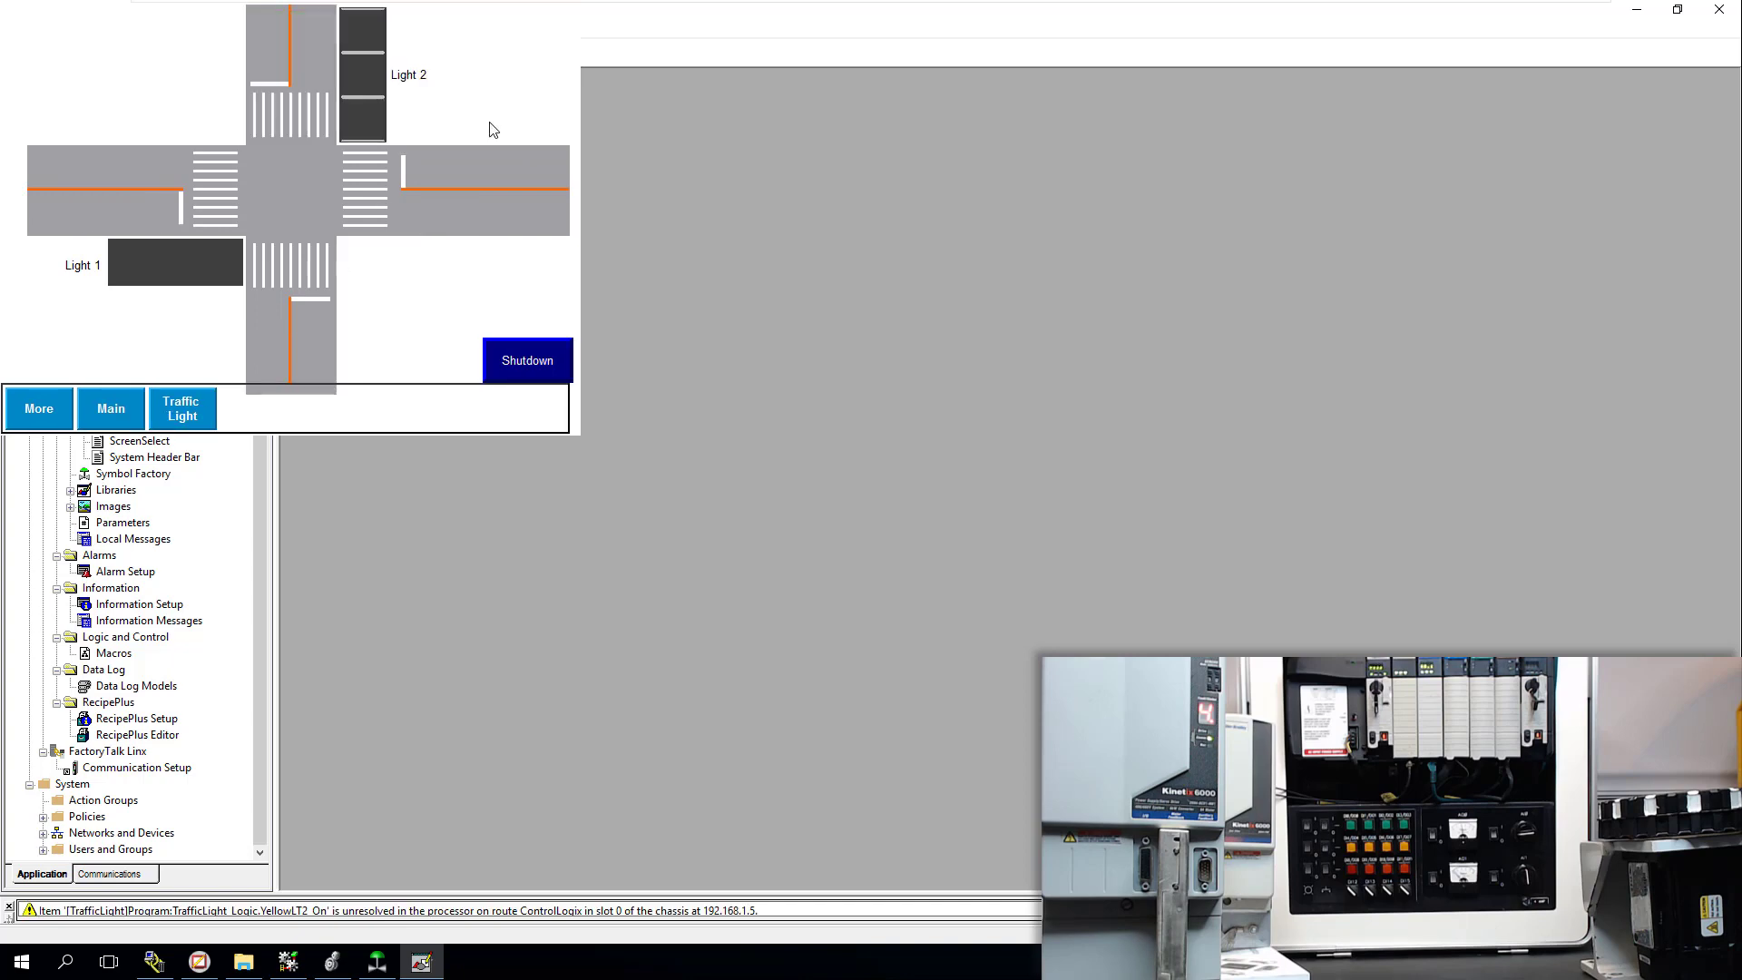
click(532, 360)
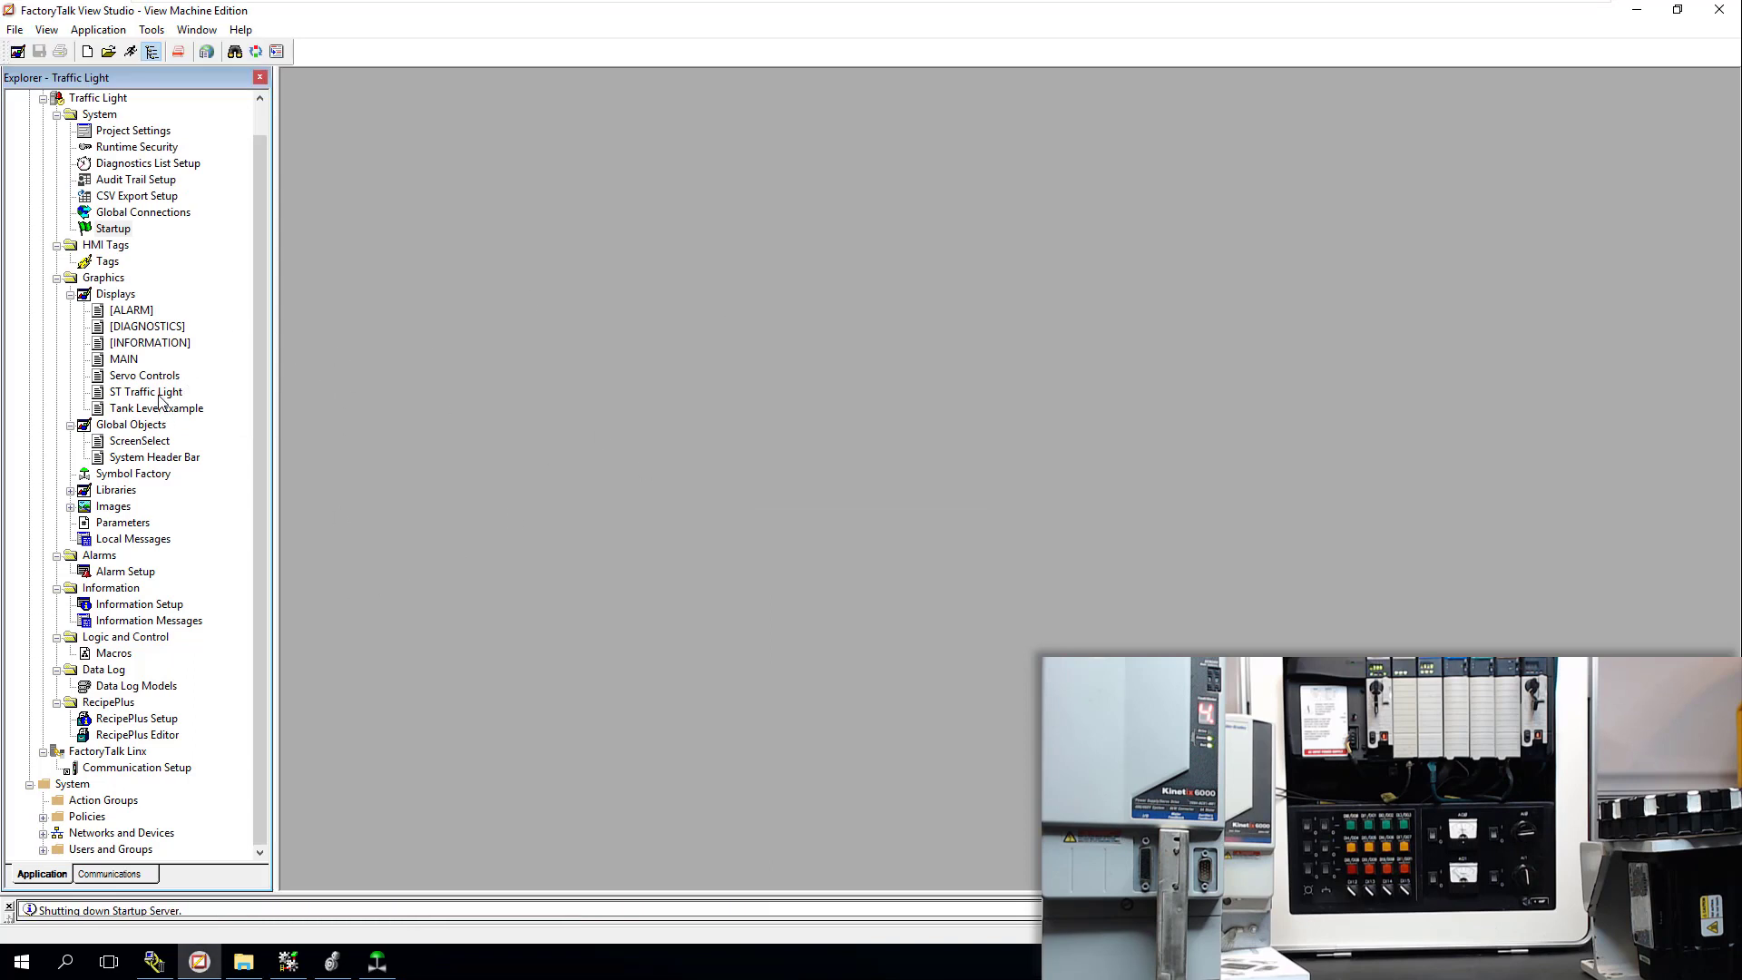
- Switch to Logix Designer and examine the axis, machine control, state machine and virtual master programs in the controller project
click(332, 966)
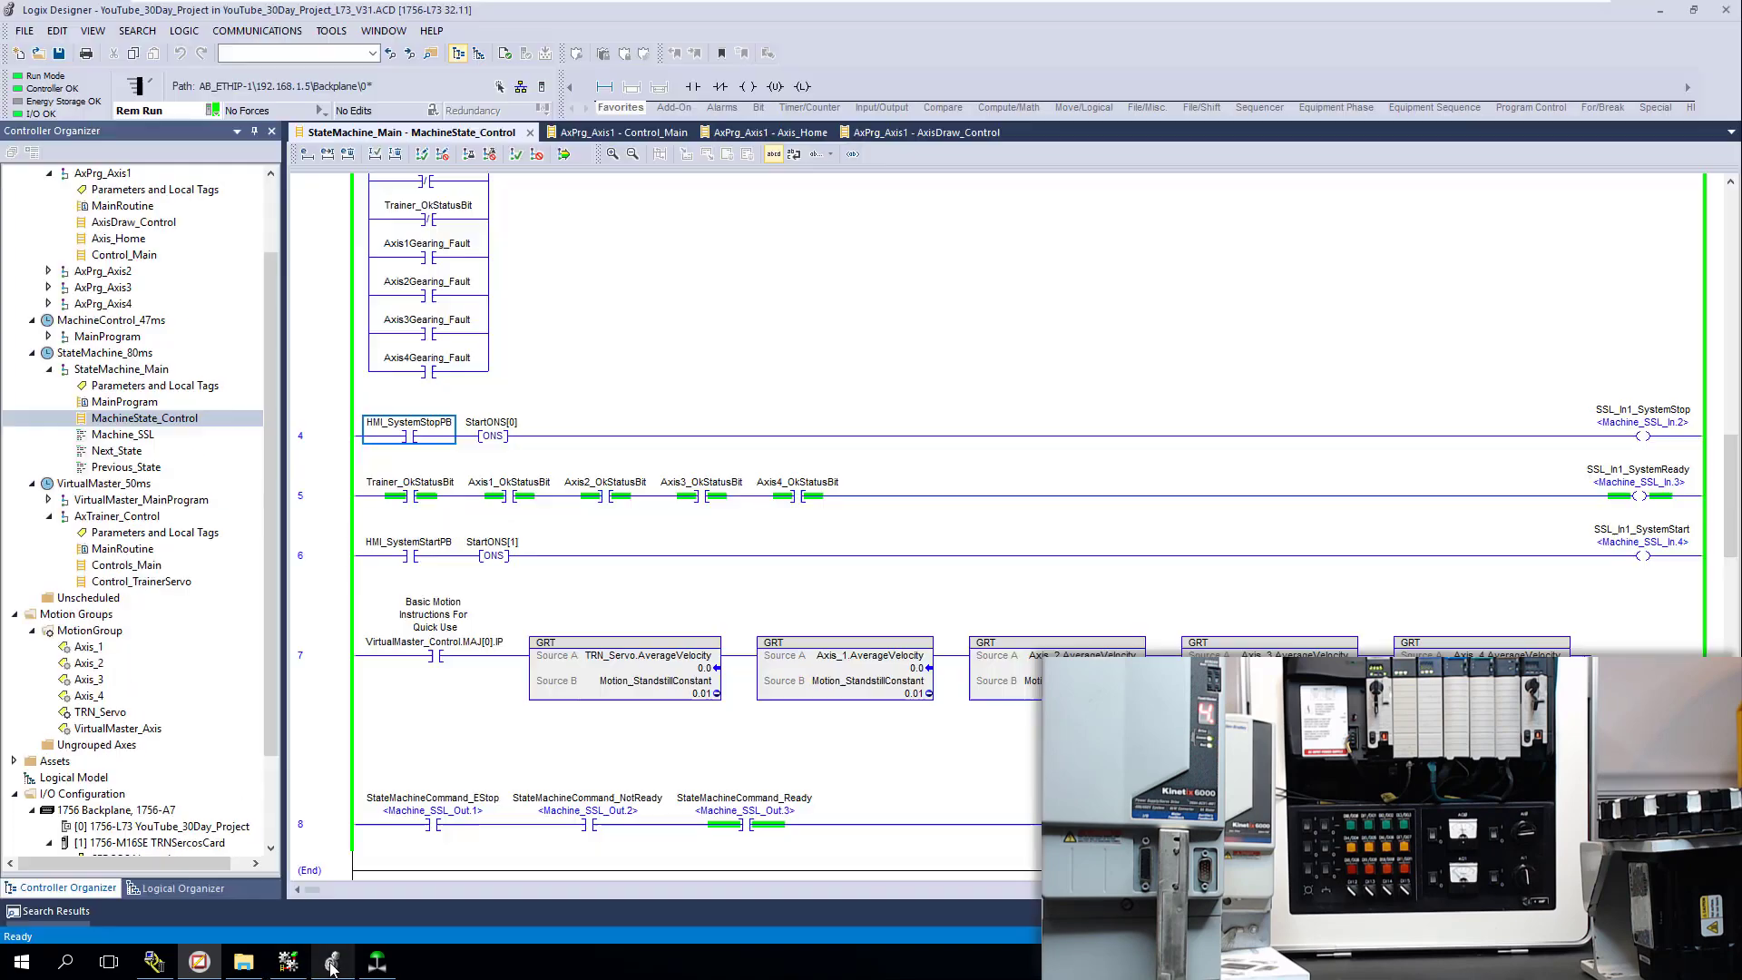
scroll(154, 384, up, 2)
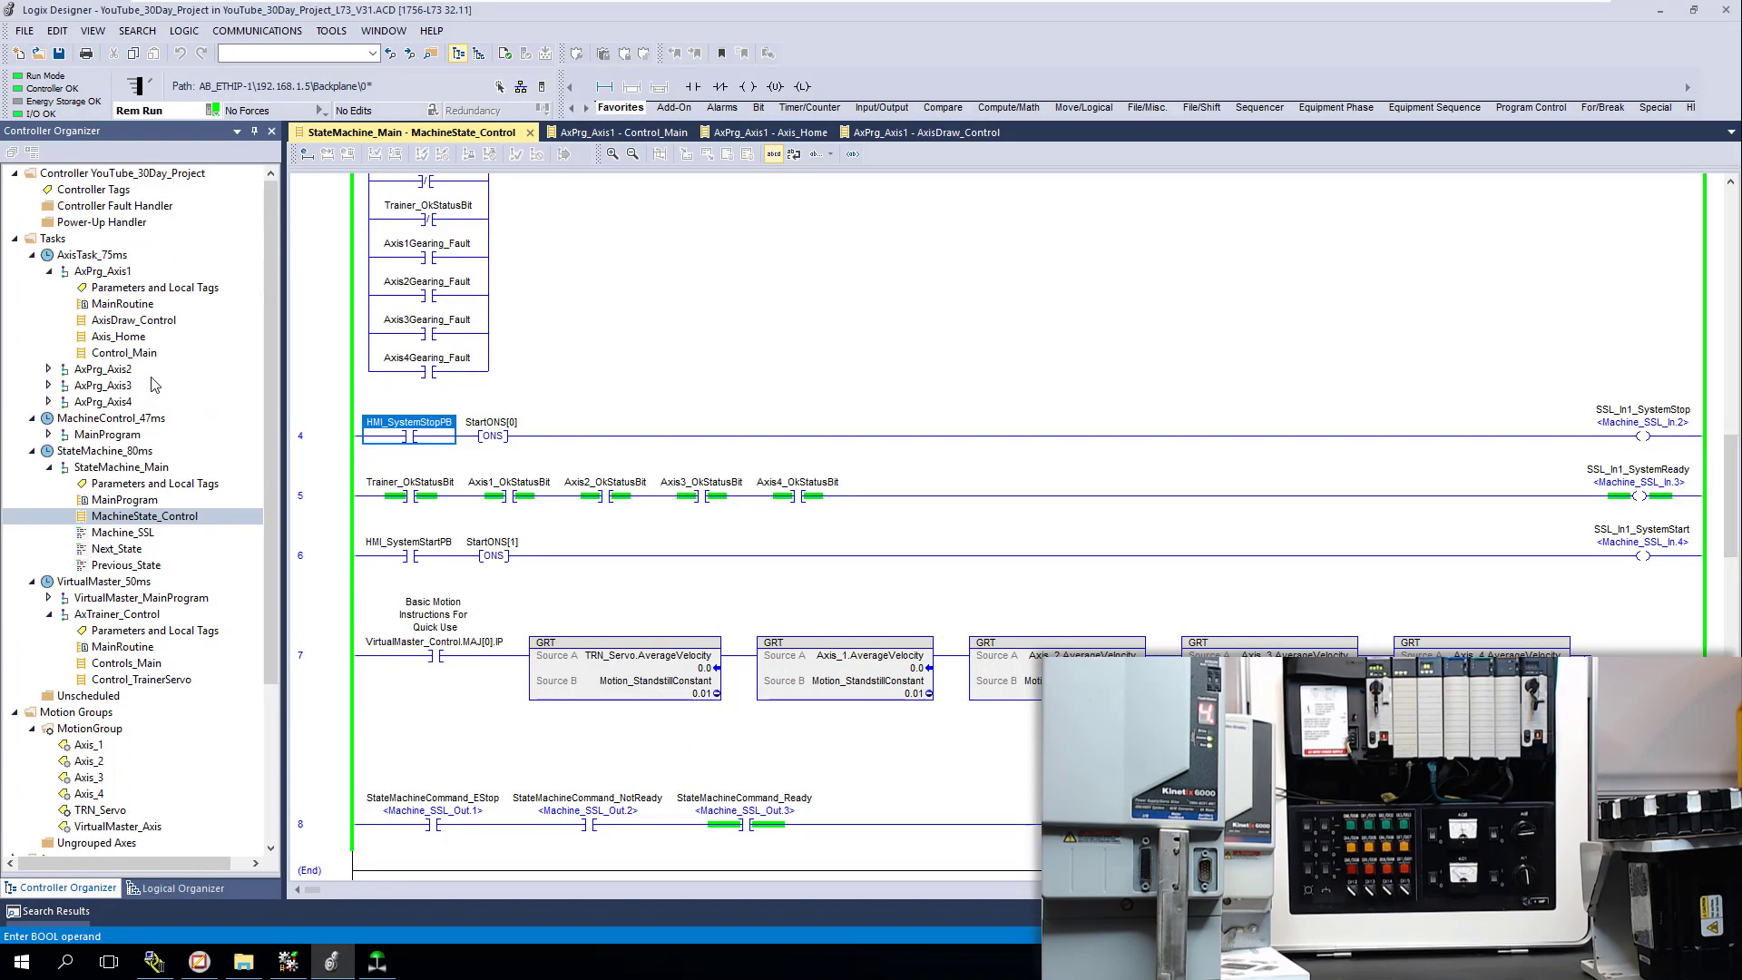
click(51, 281)
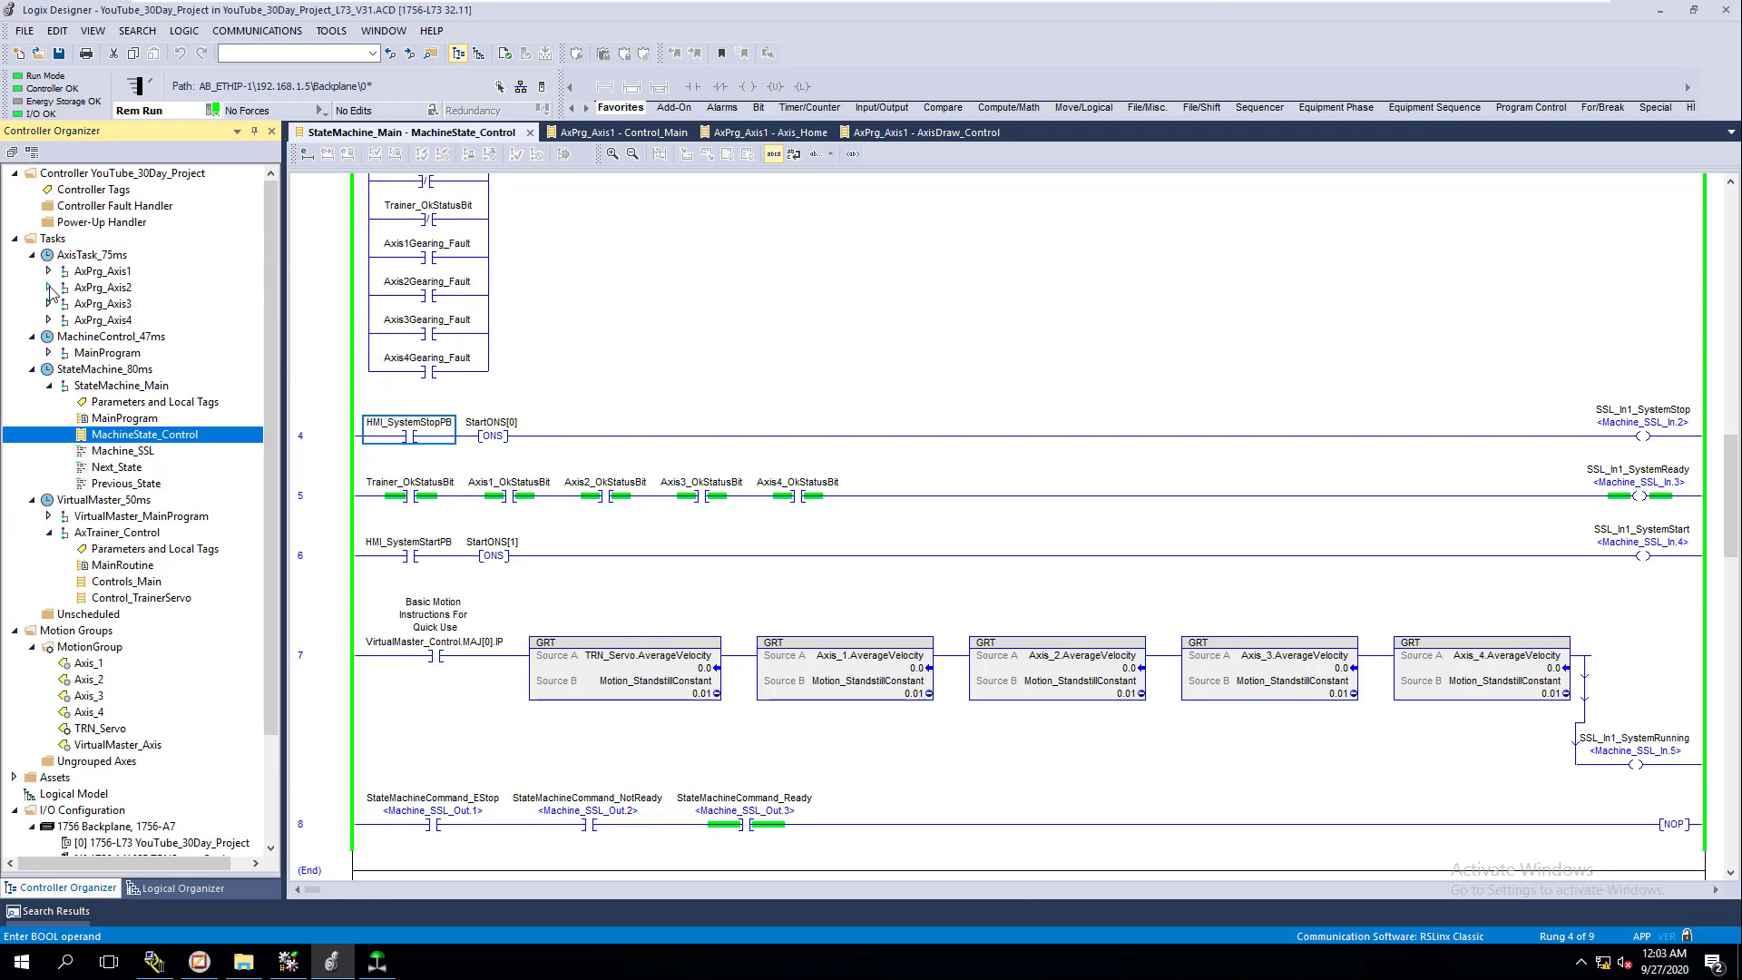
click(48, 369)
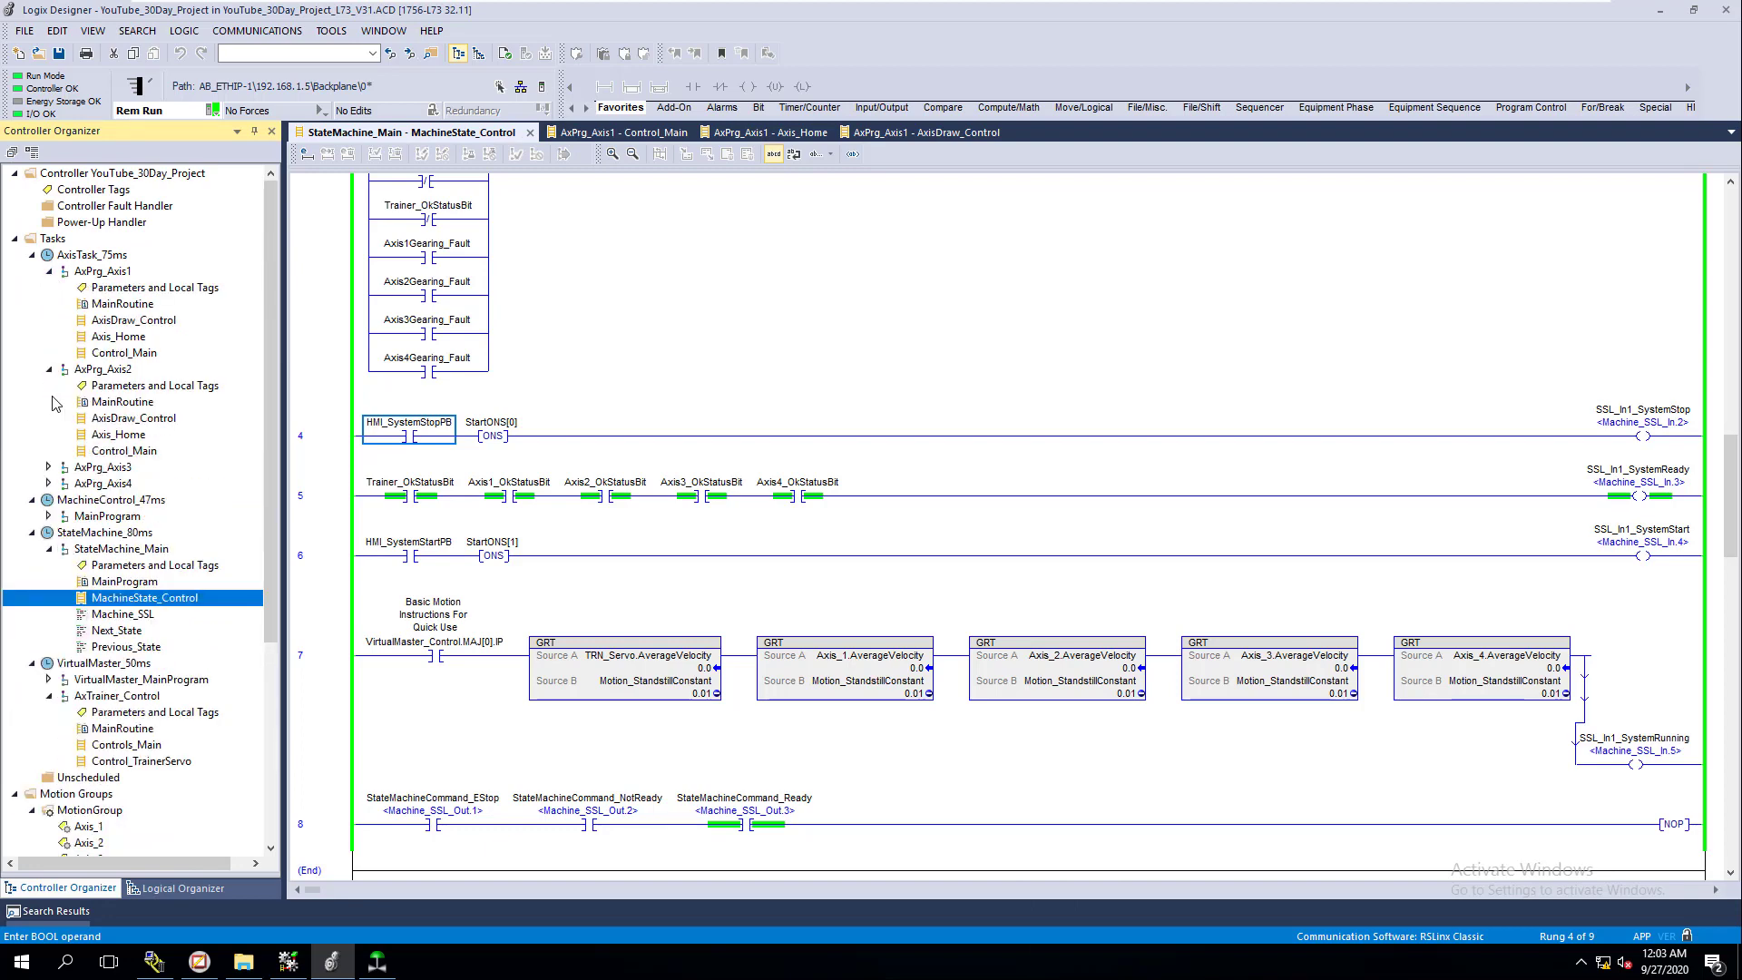
click(48, 466)
click(49, 370)
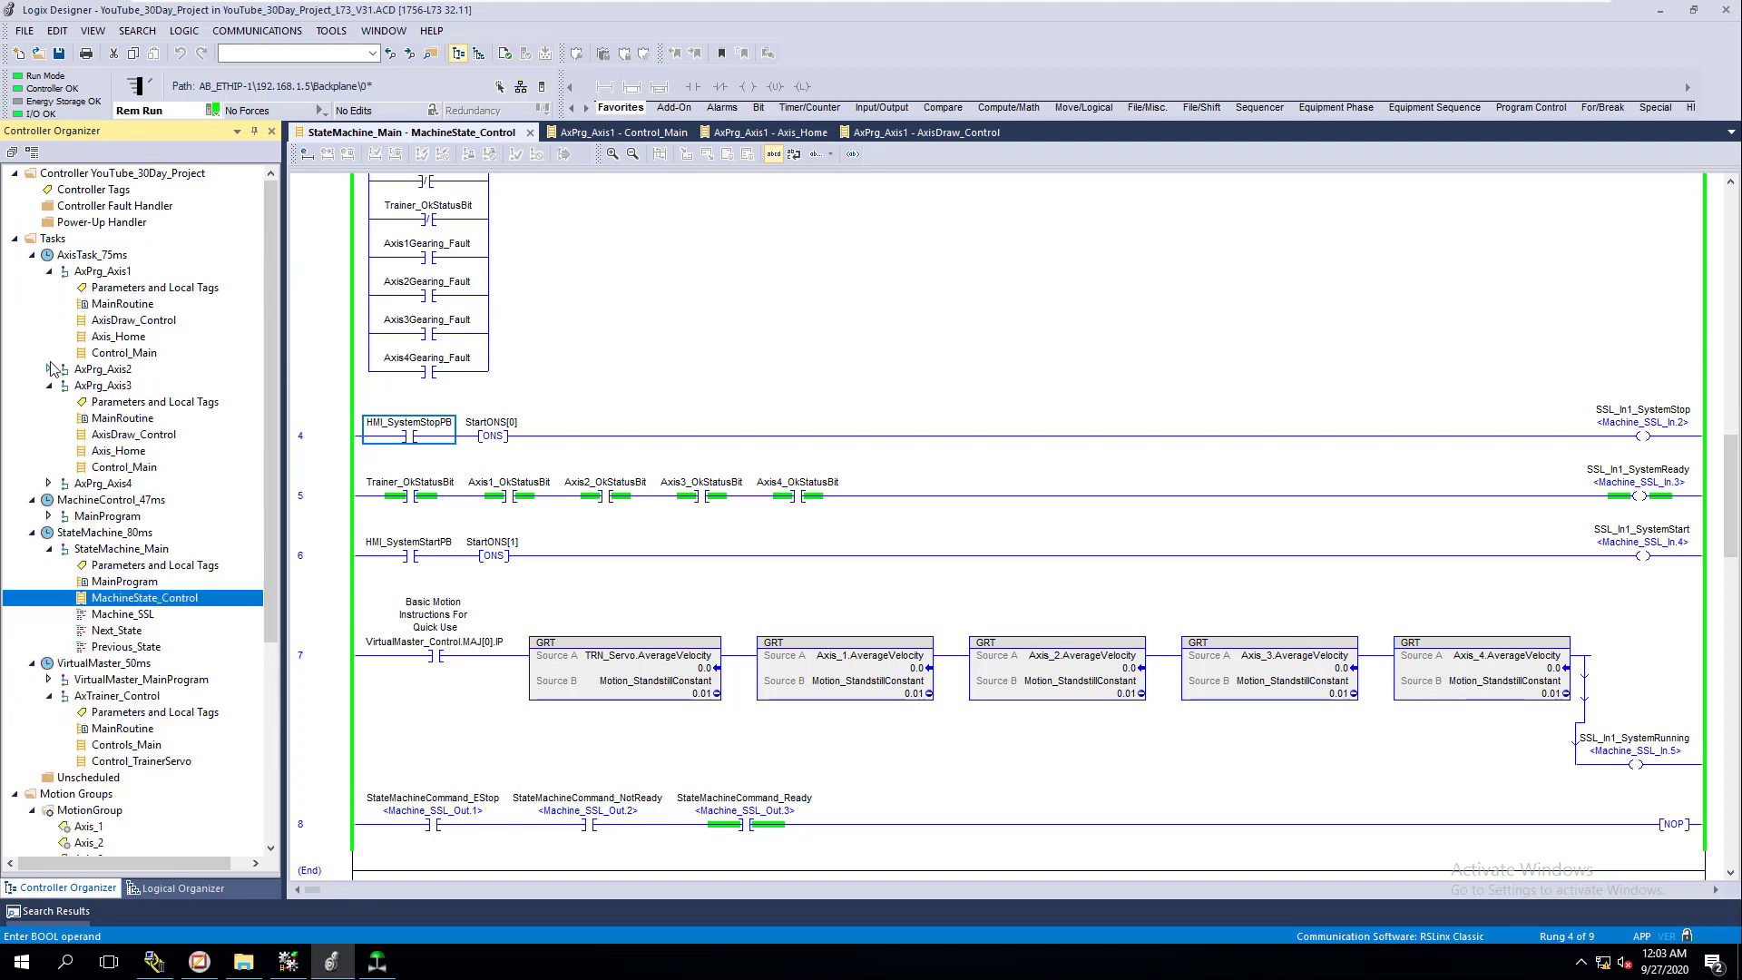
click(48, 271)
click(49, 304)
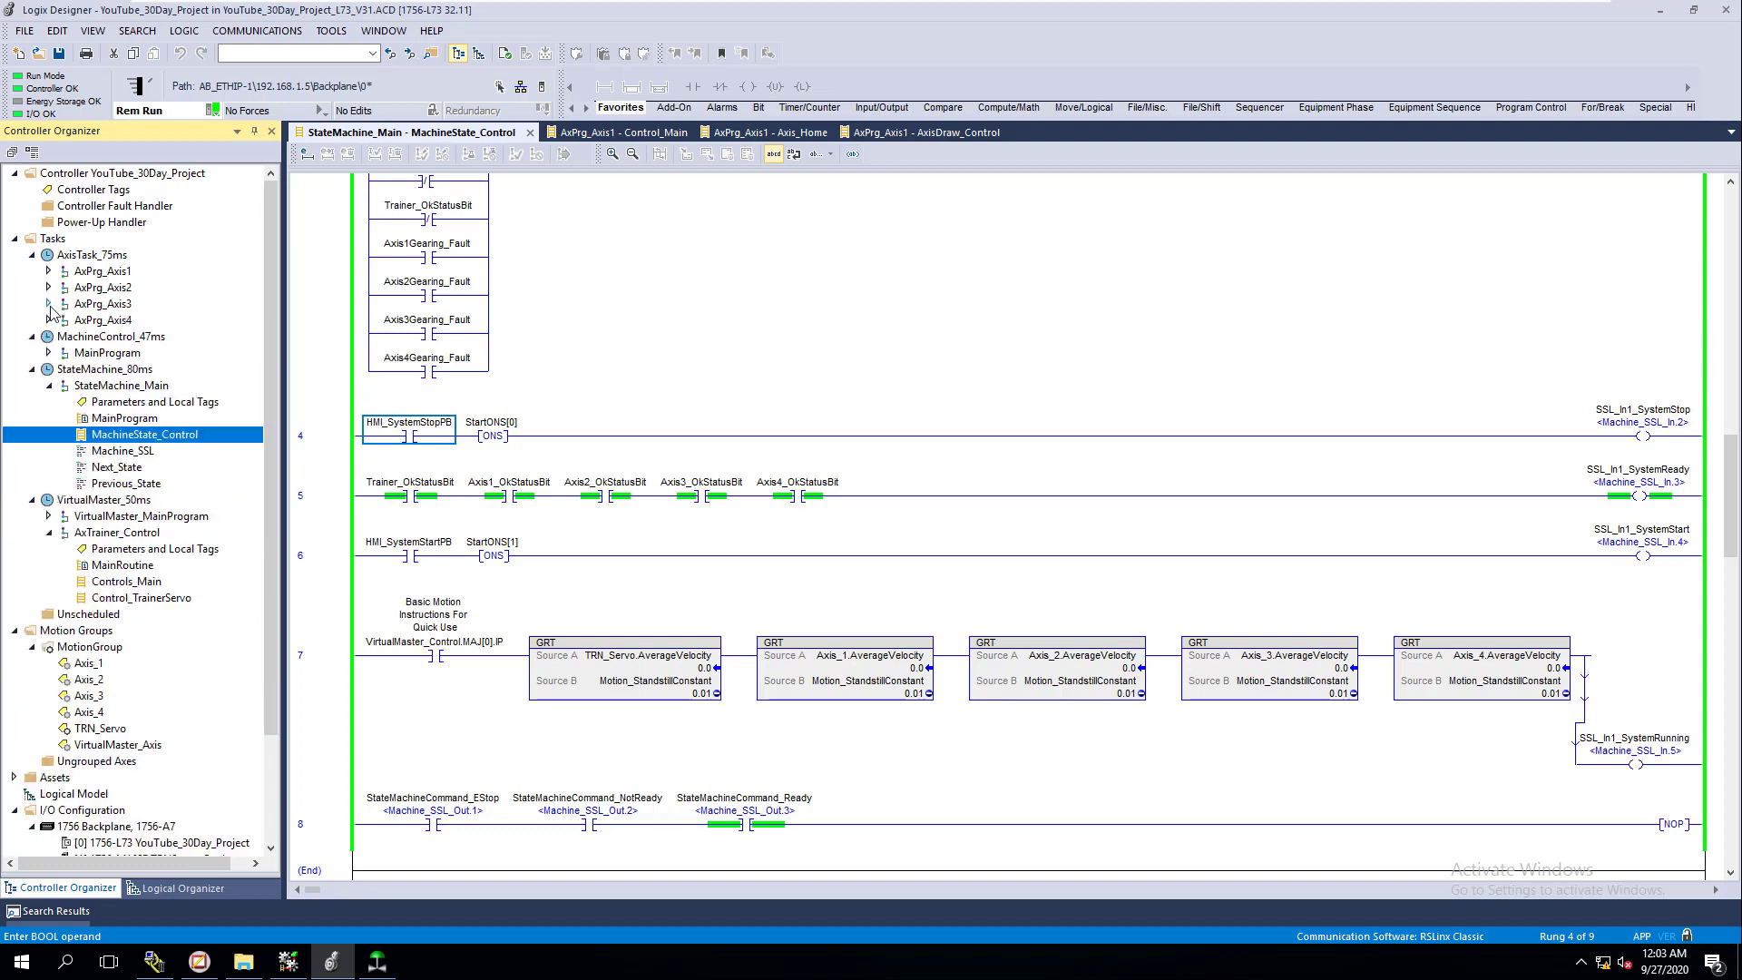
click(49, 353)
click(49, 353)
click(49, 386)
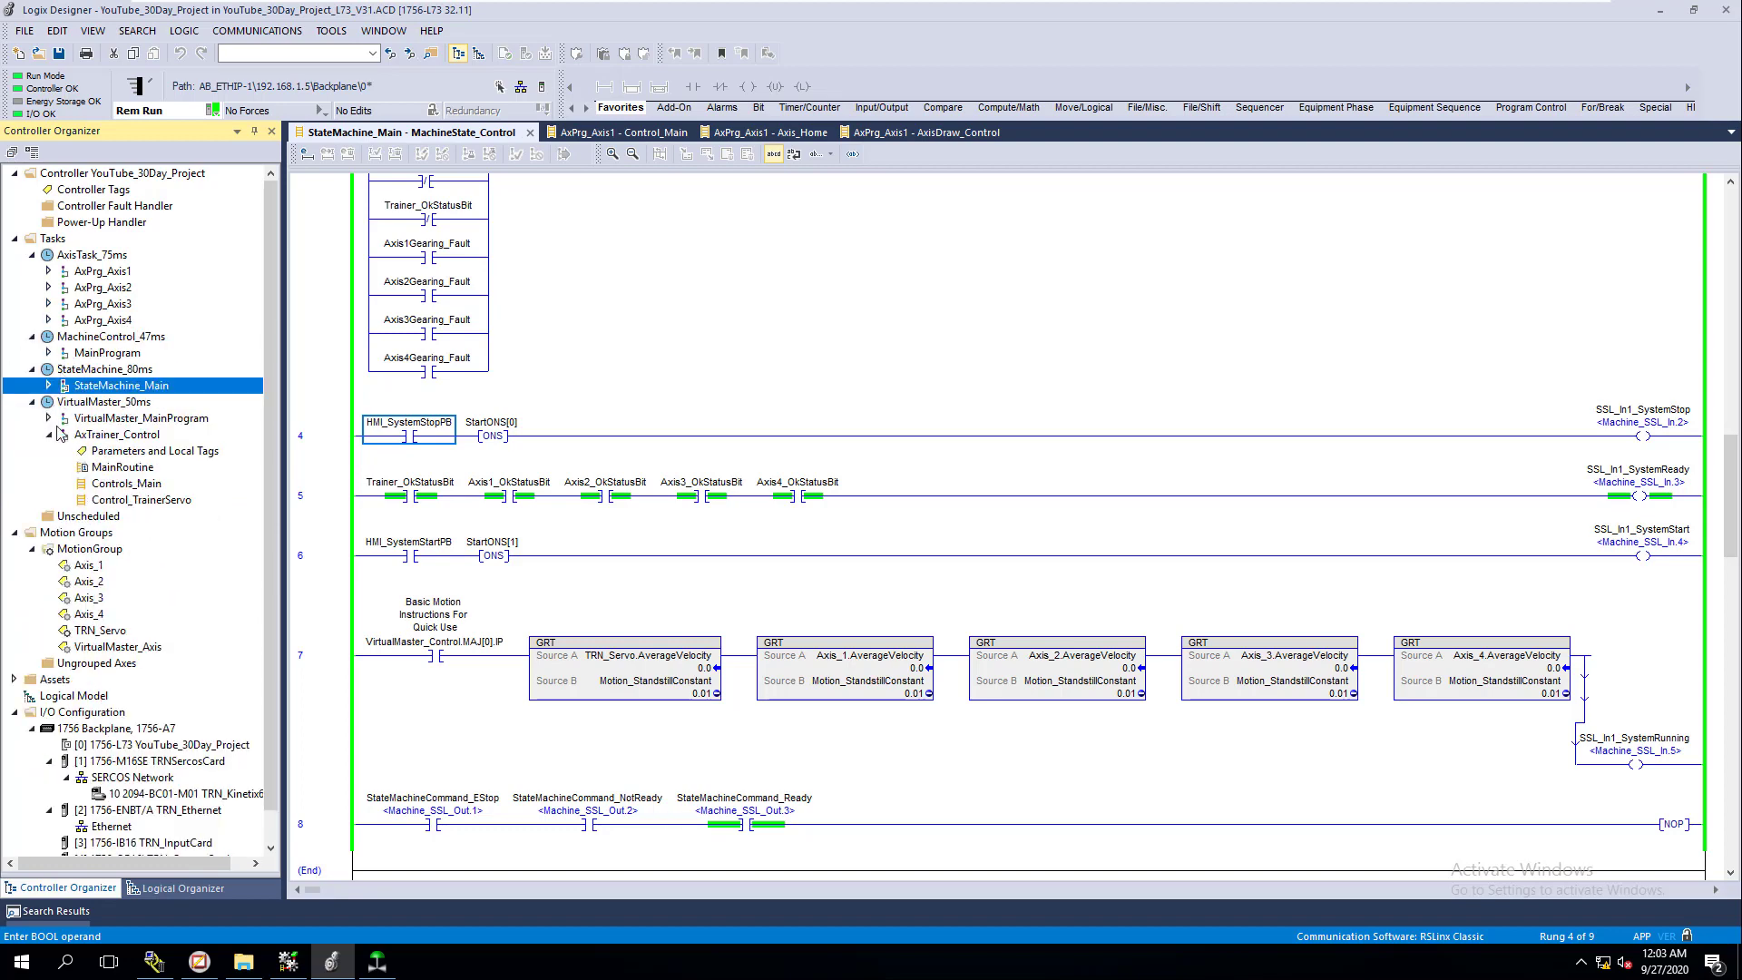
click(49, 418)
click(49, 419)
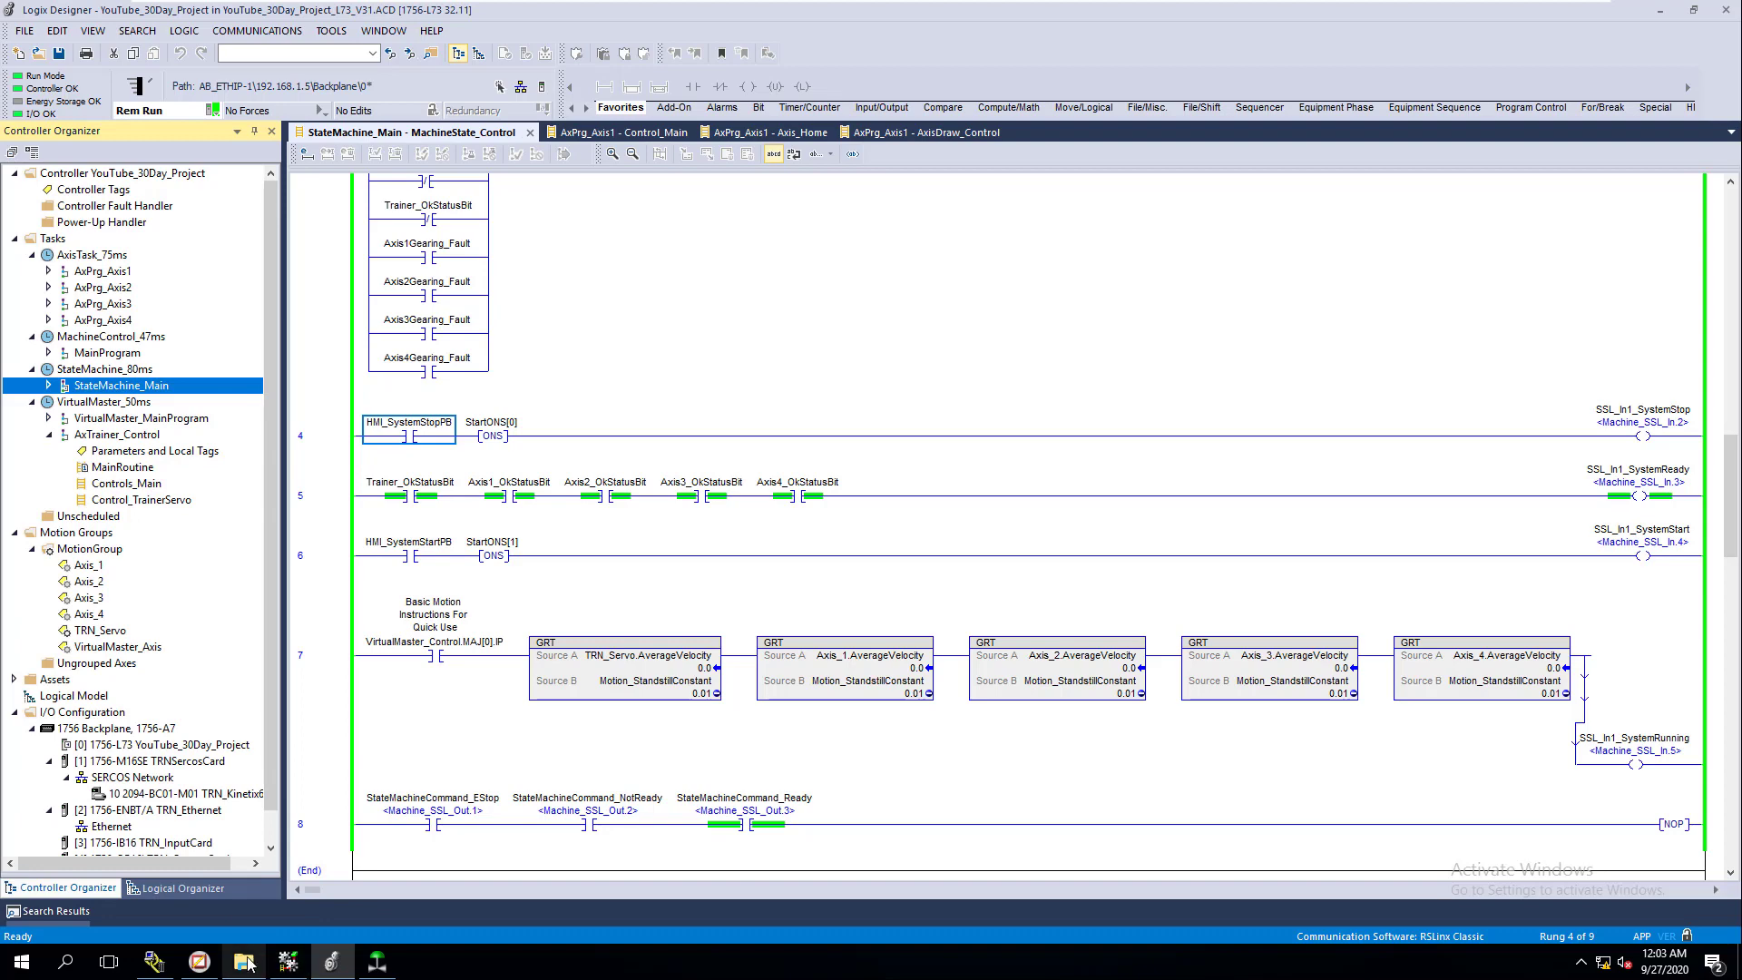
- Switch back to FactoryTalk View Studio, open the Servo Controls display and set the line width of the line entering Axis 1 to 2
click(200, 962)
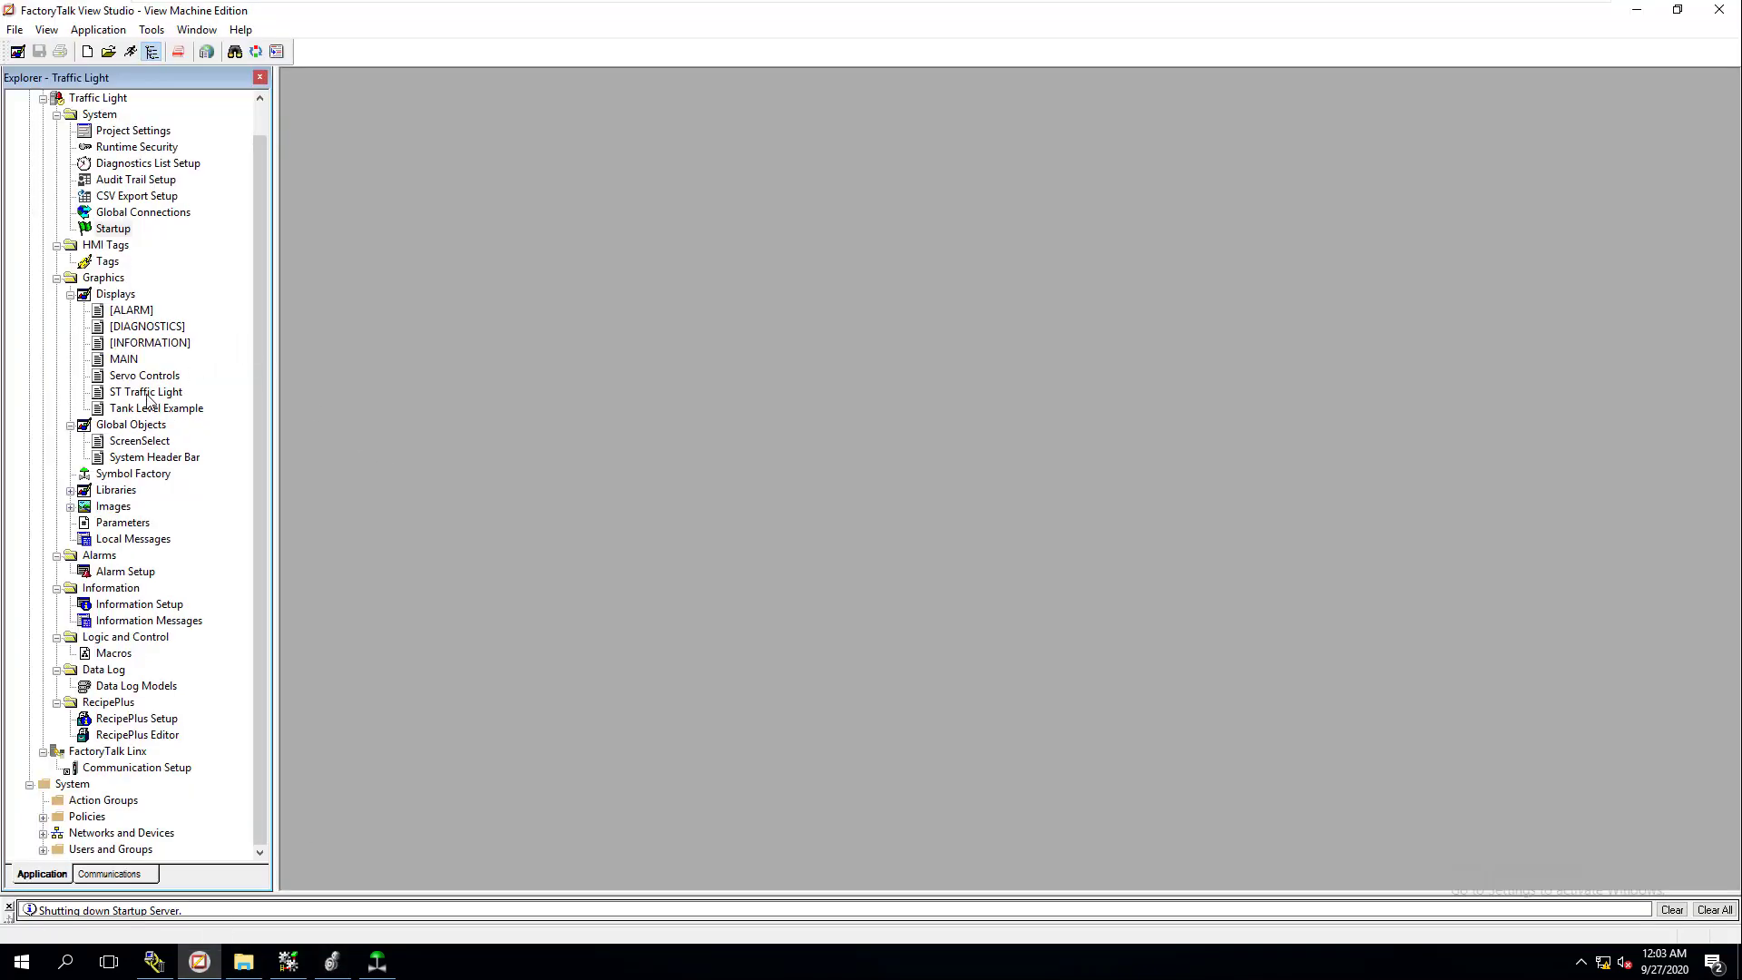
double_click(147, 377)
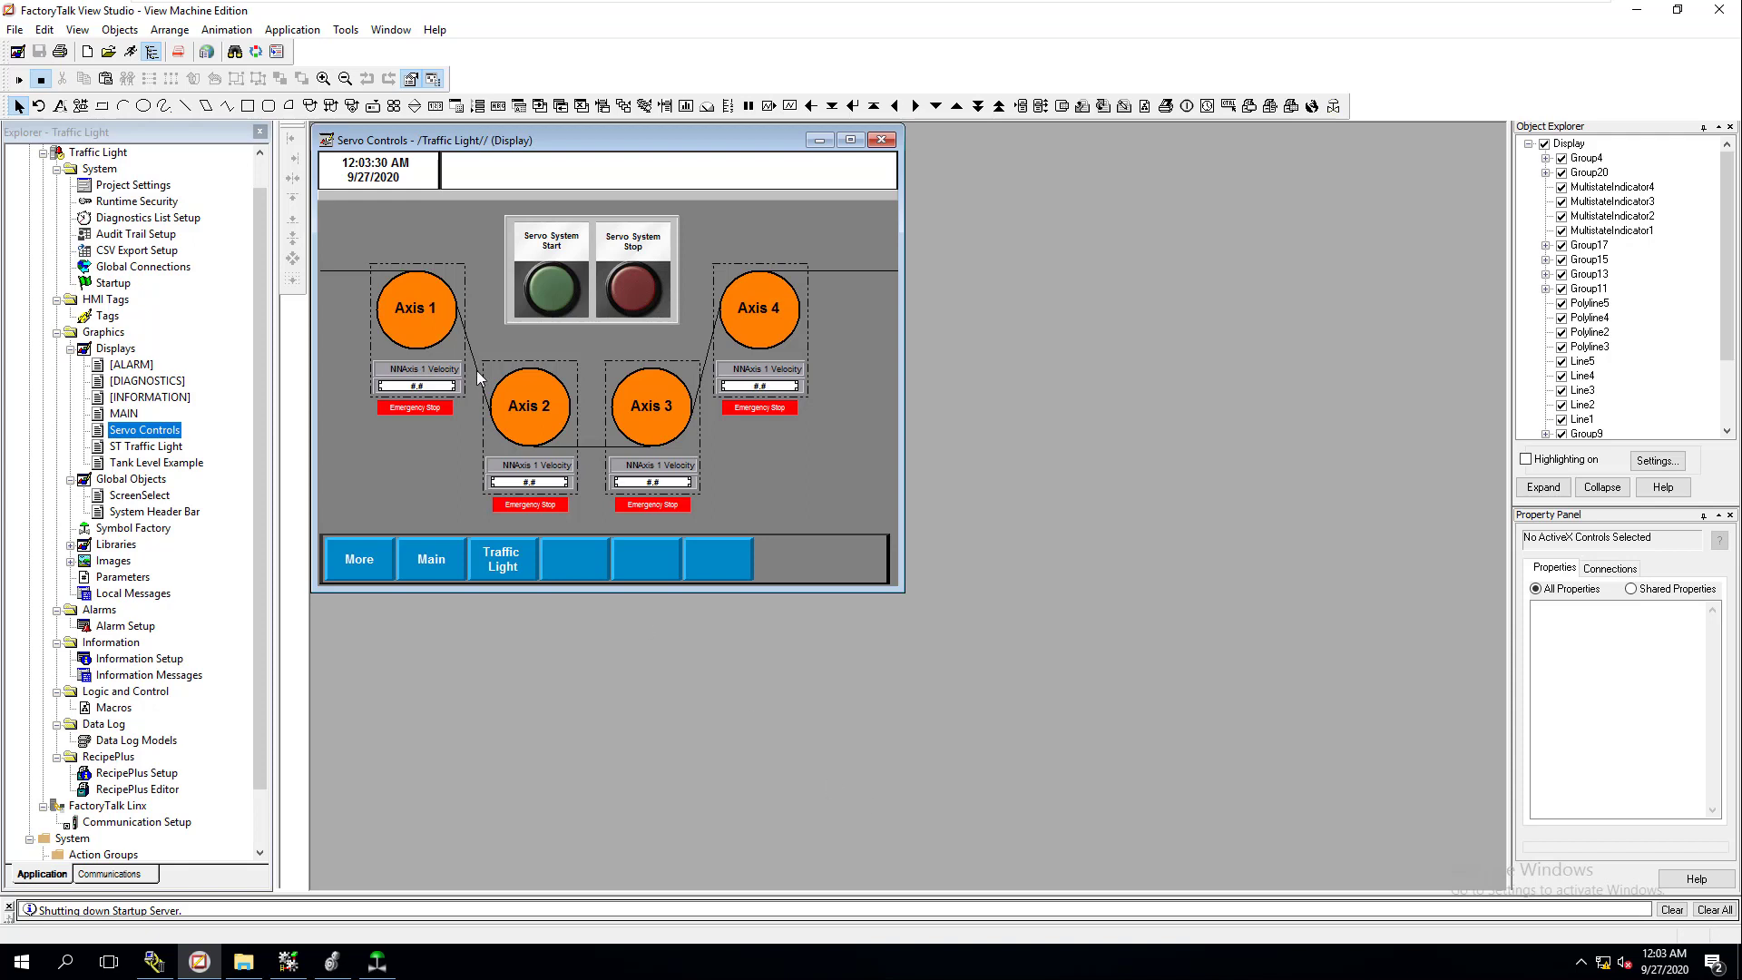
click(343, 268)
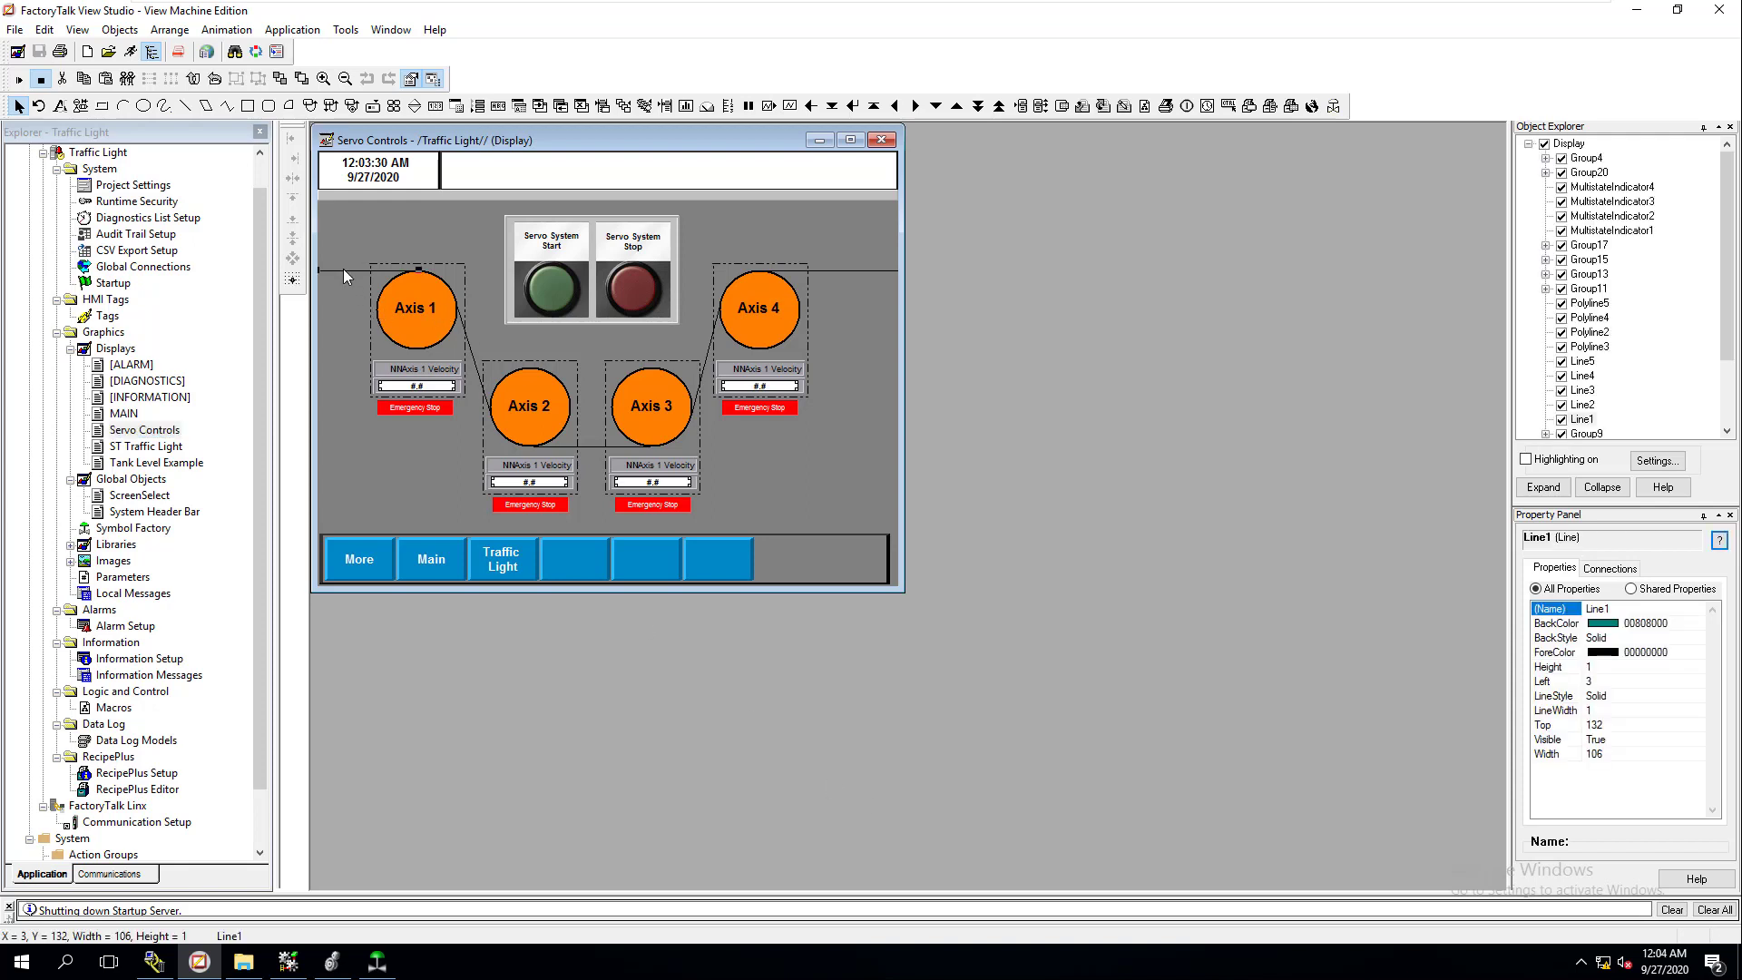
double_click(343, 269)
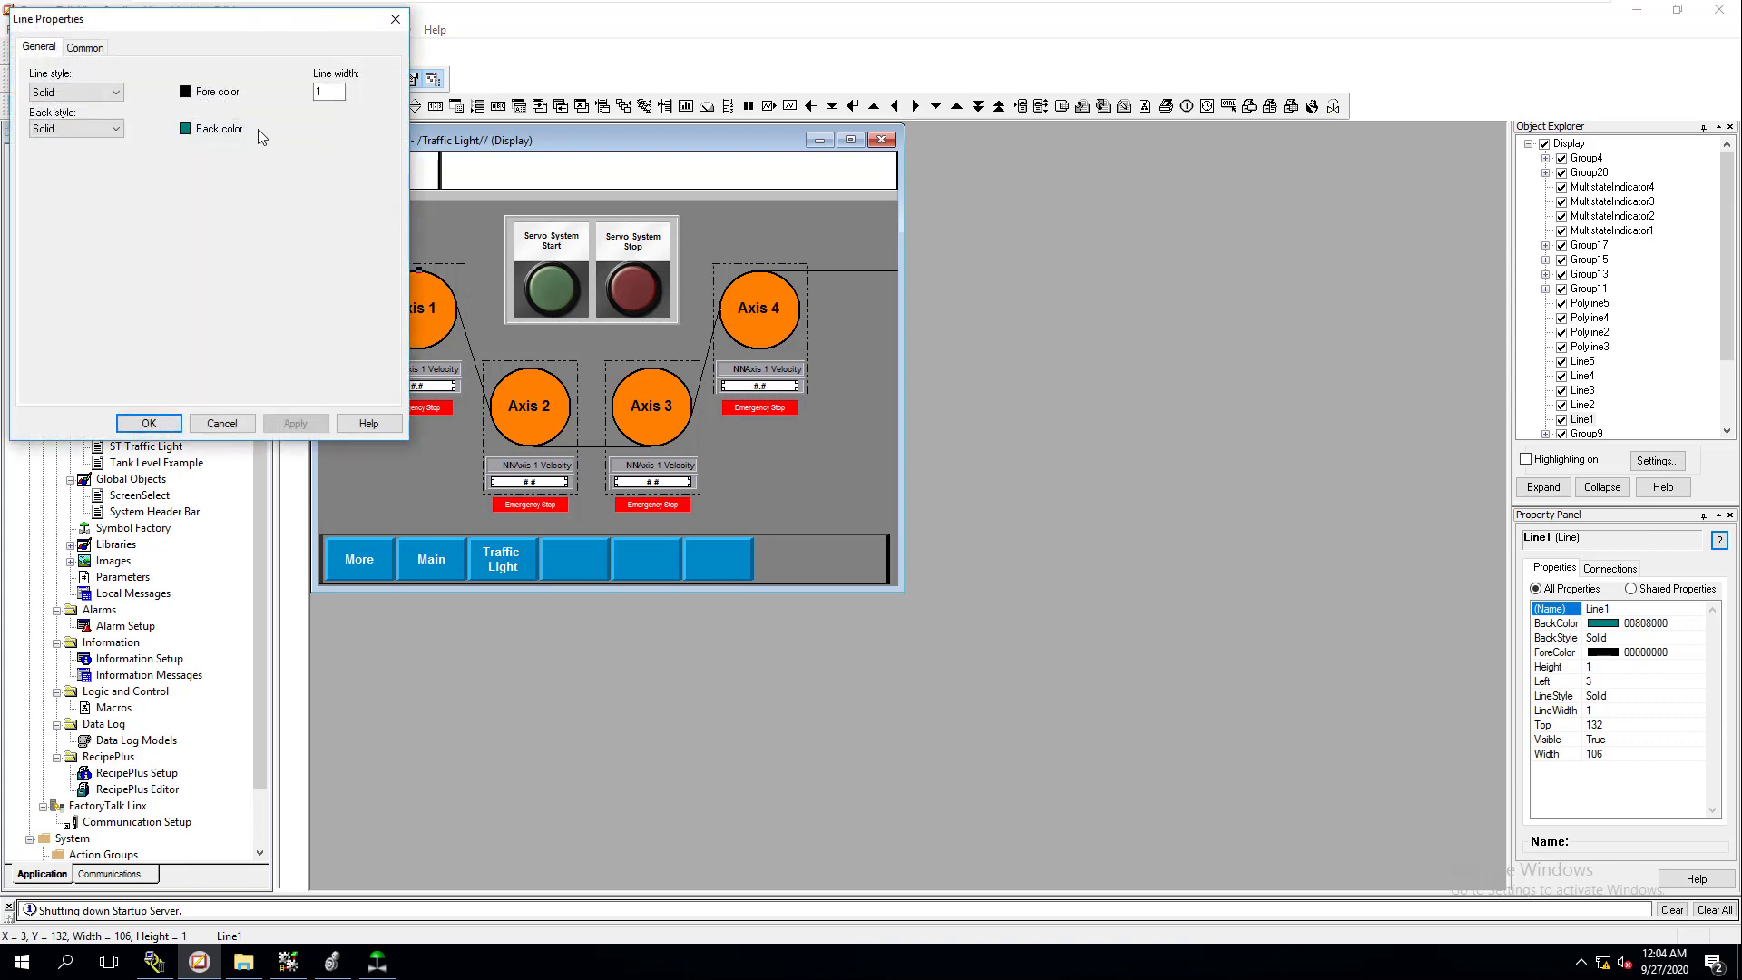
double_click(320, 92)
text(2)
click(309, 424)
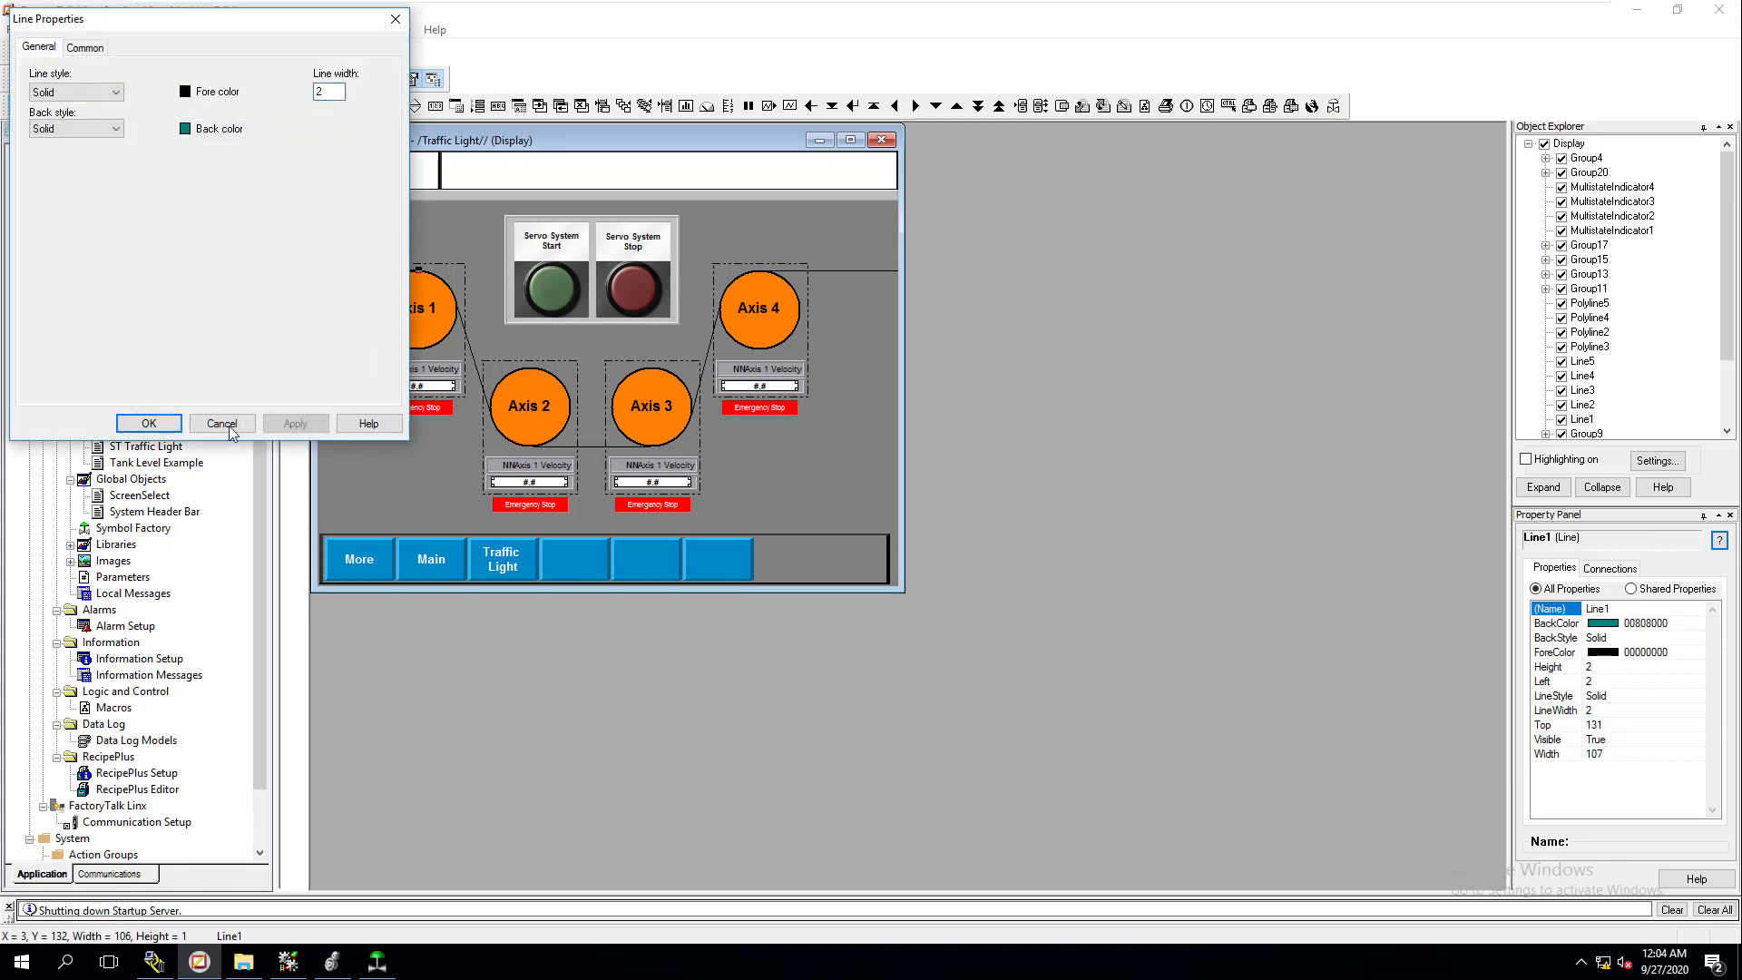
click(149, 423)
- Set the line width of the slanted line between Axis 1 and Axis 2 to 2
double_click(472, 360)
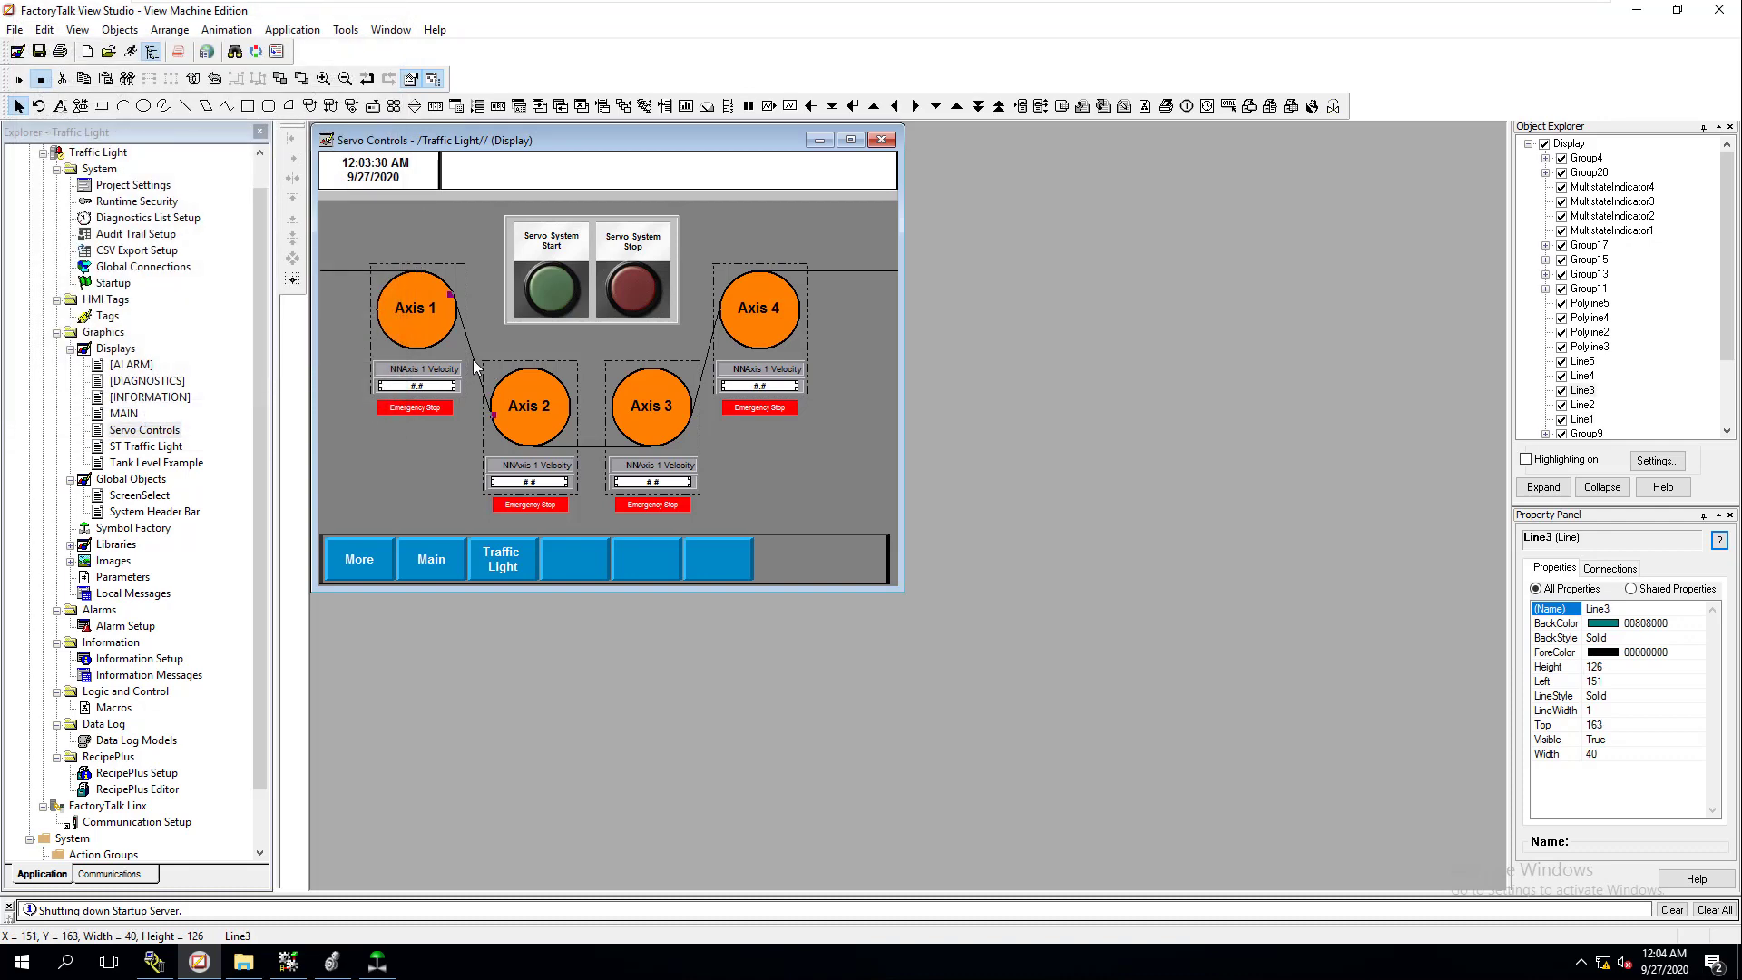
double_click(326, 92)
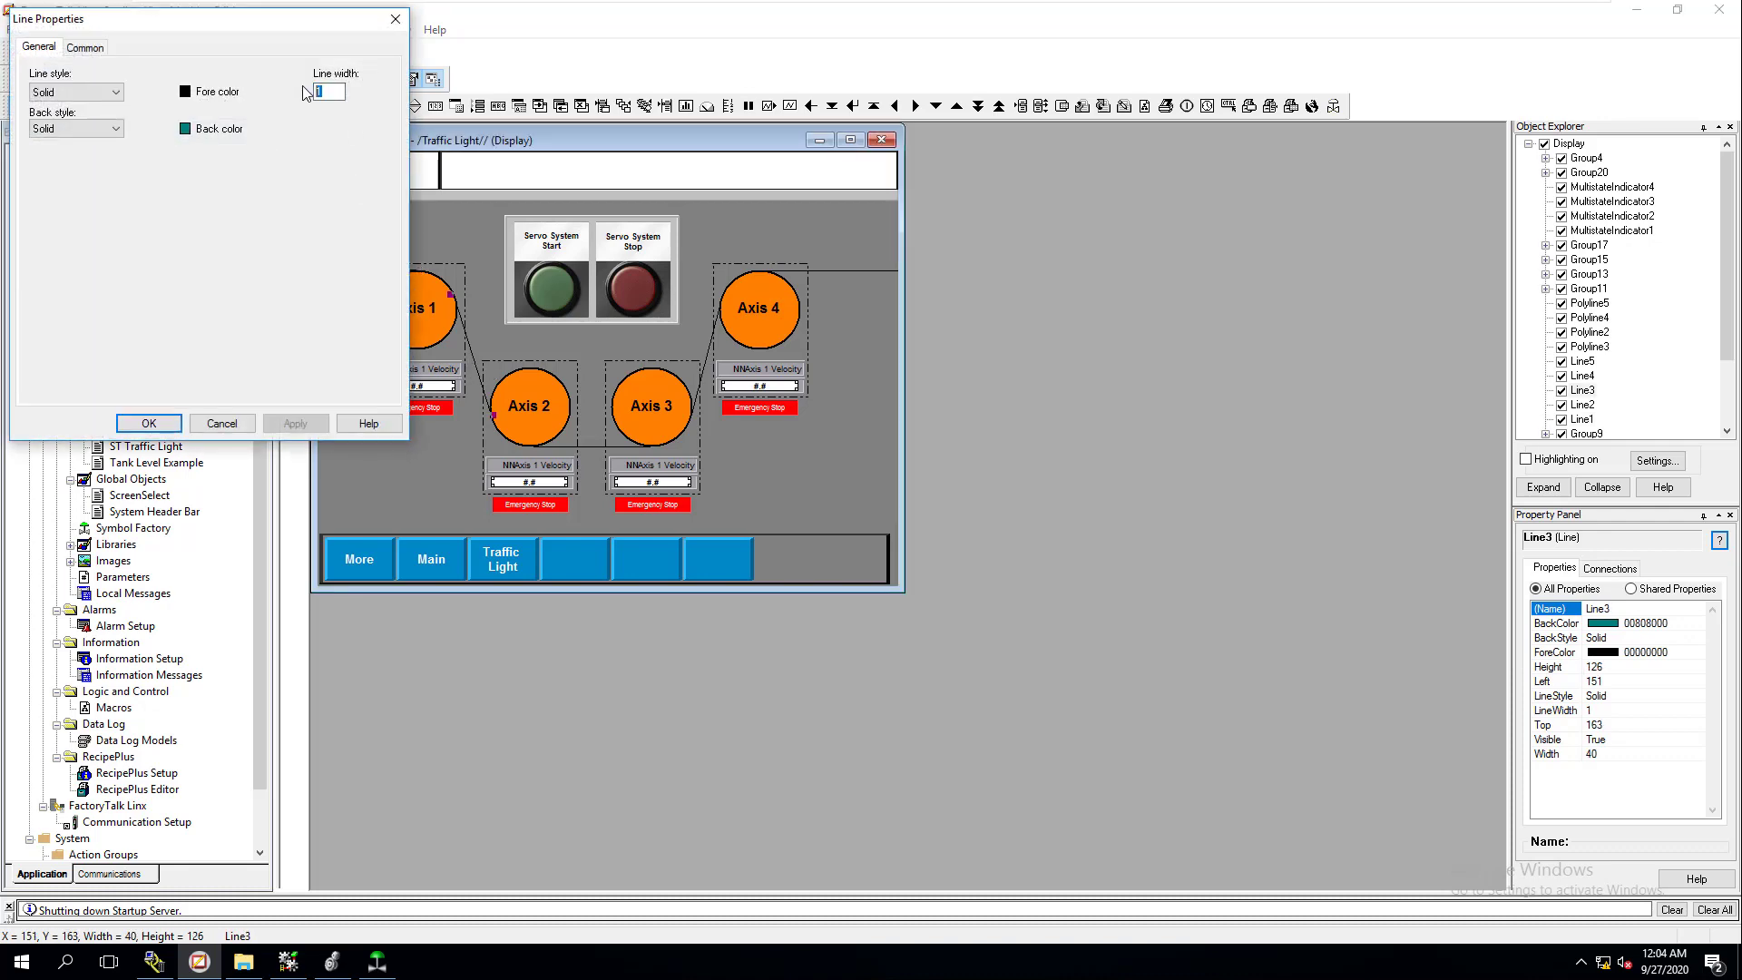
text(2)
click(280, 422)
click(149, 423)
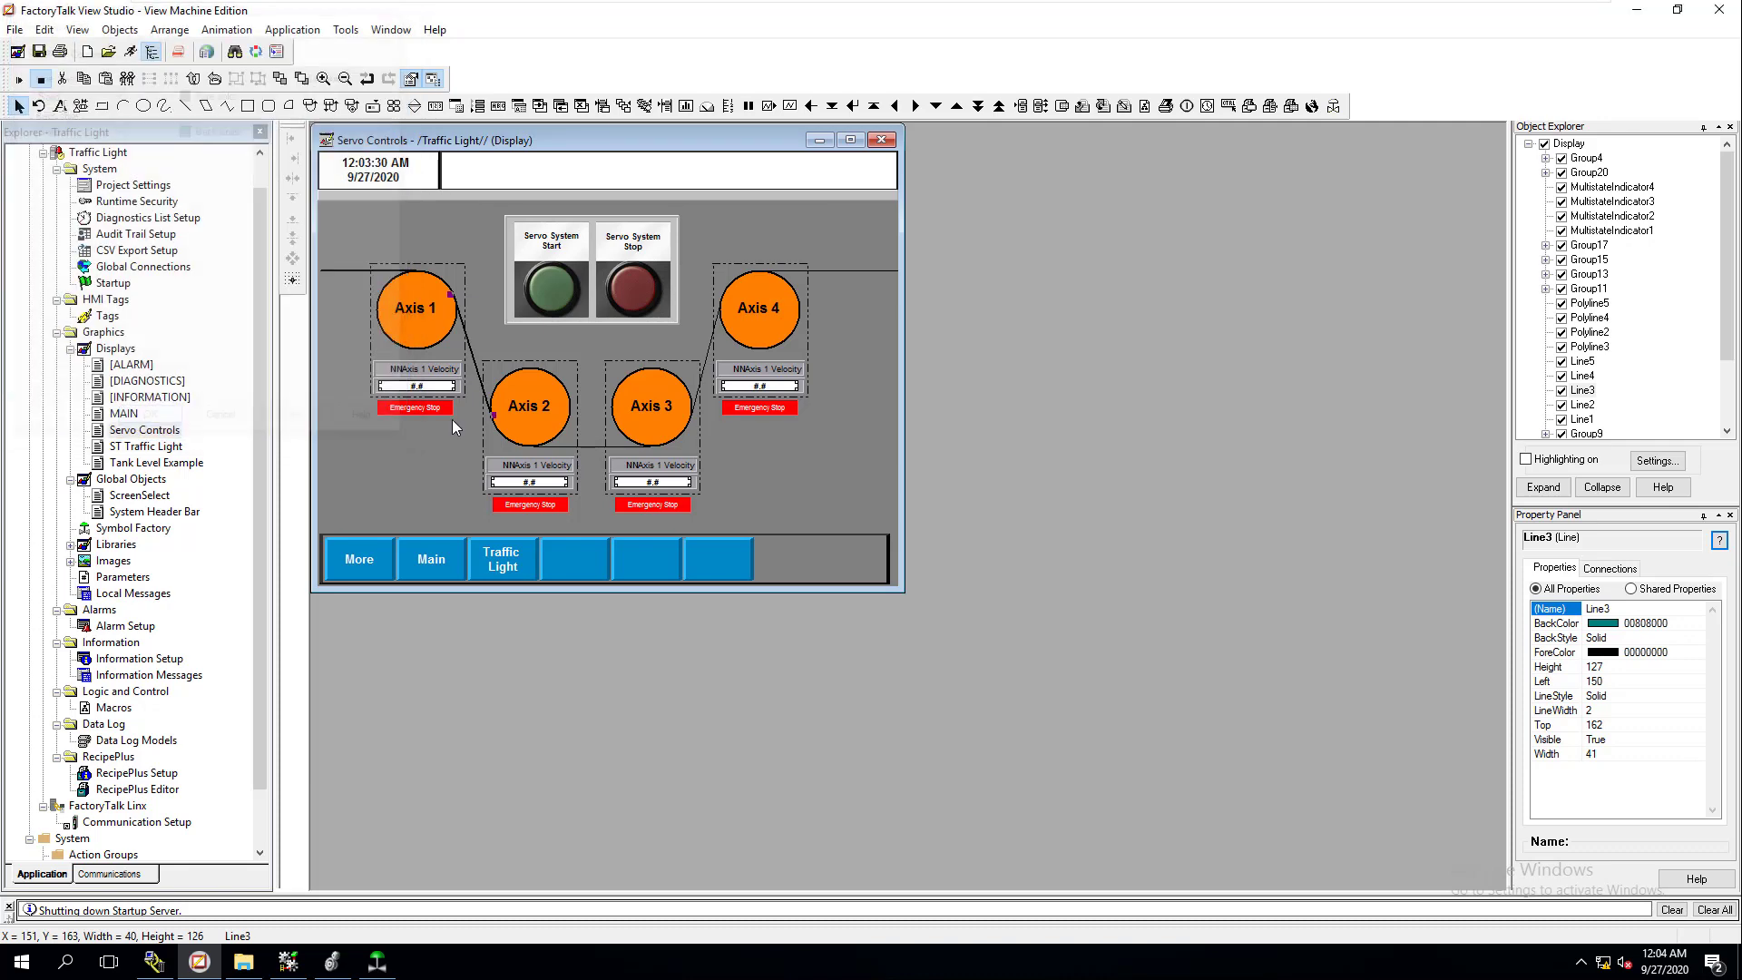
- Set the line width of the horizontal line between Axis 2 and Axis 3 to 2
click(585, 444)
double_click(584, 445)
double_click(326, 92)
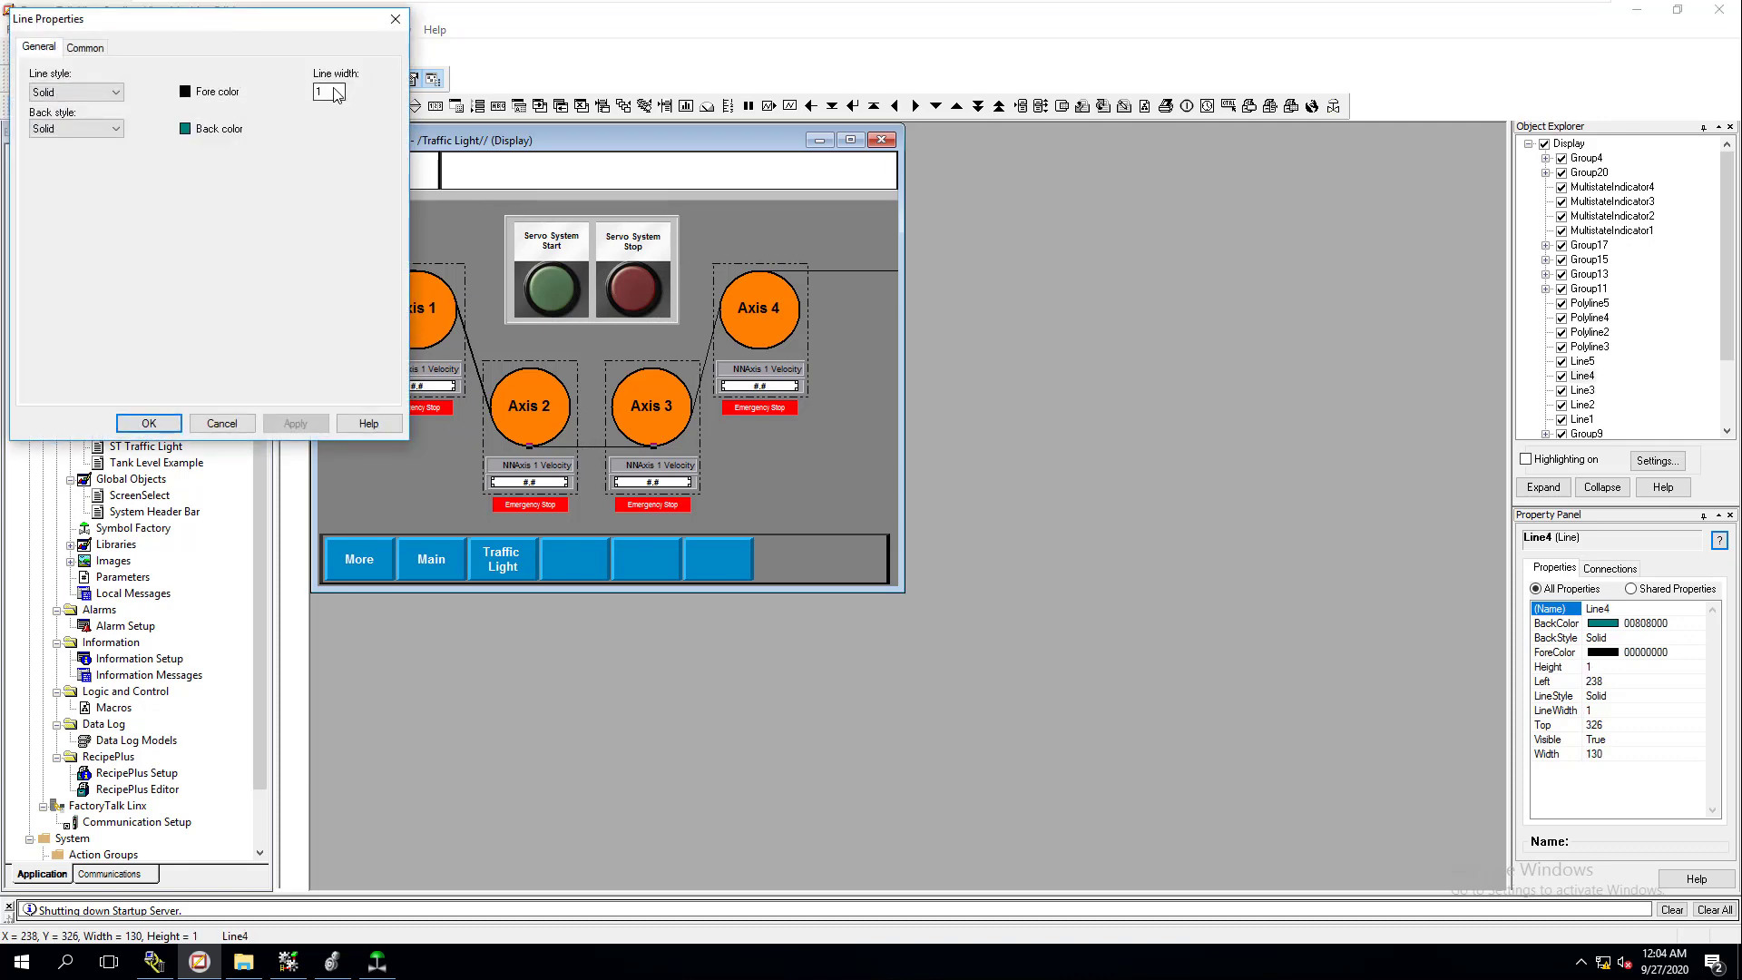
text(2)
click(295, 423)
click(149, 422)
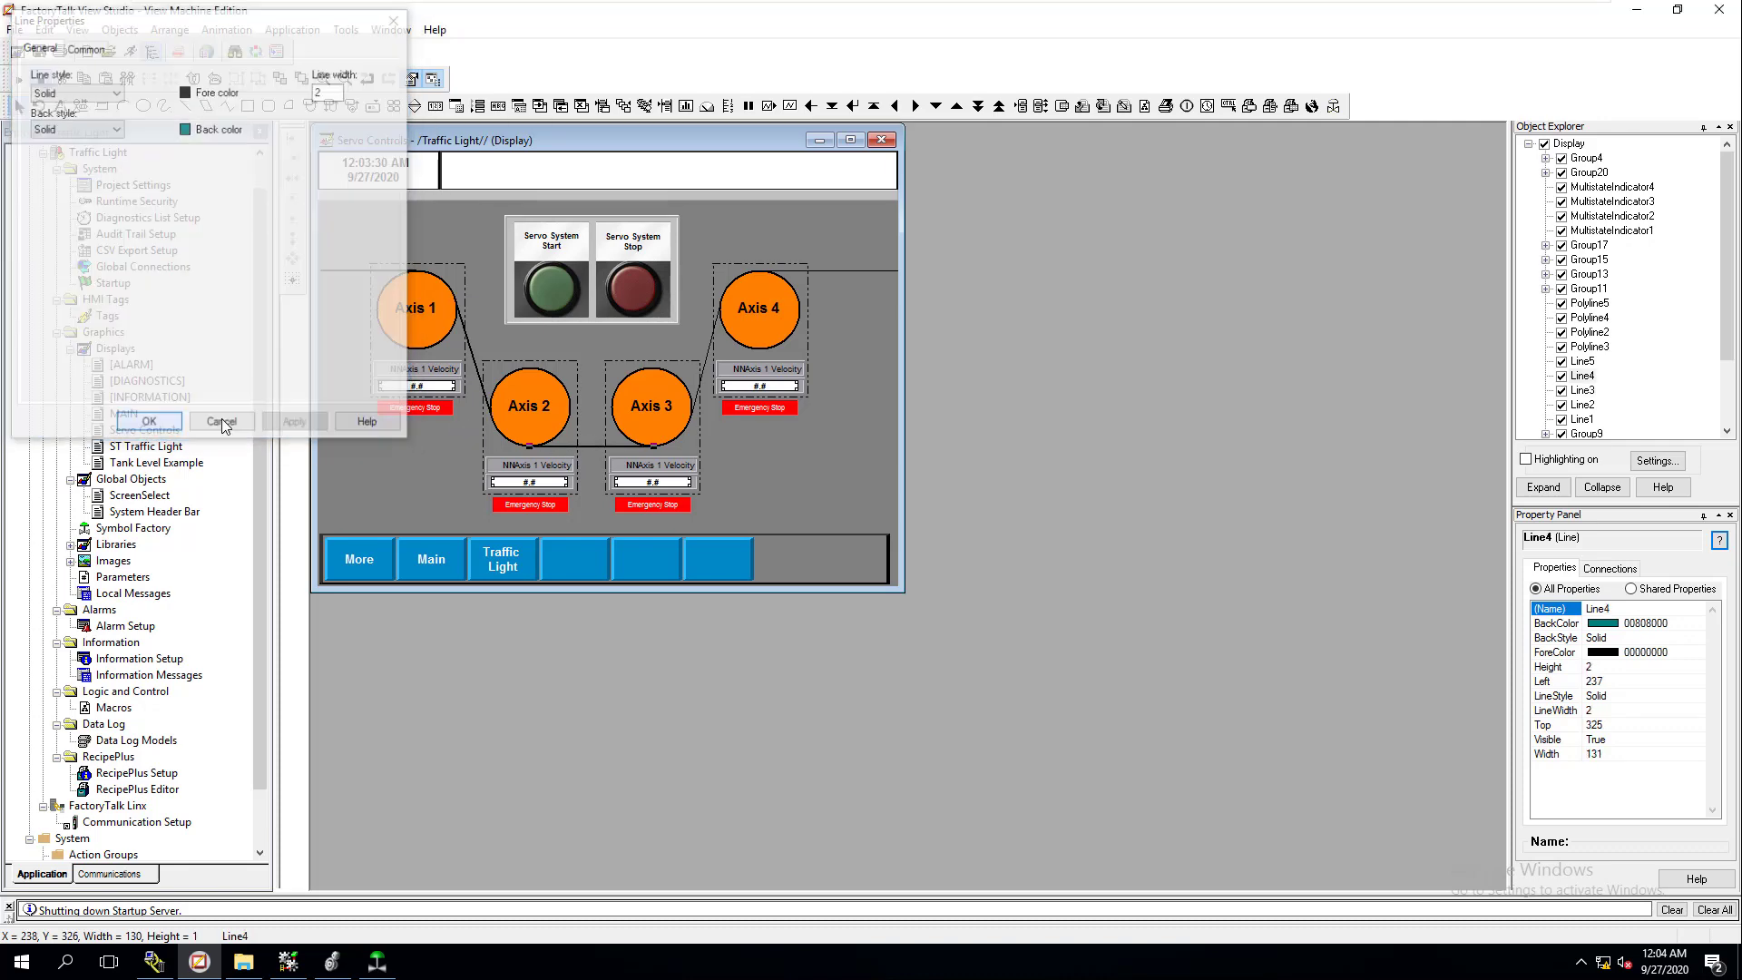
- Set the line width of the slanted line between Axis 3 and Axis 4 to 2
double_click(709, 357)
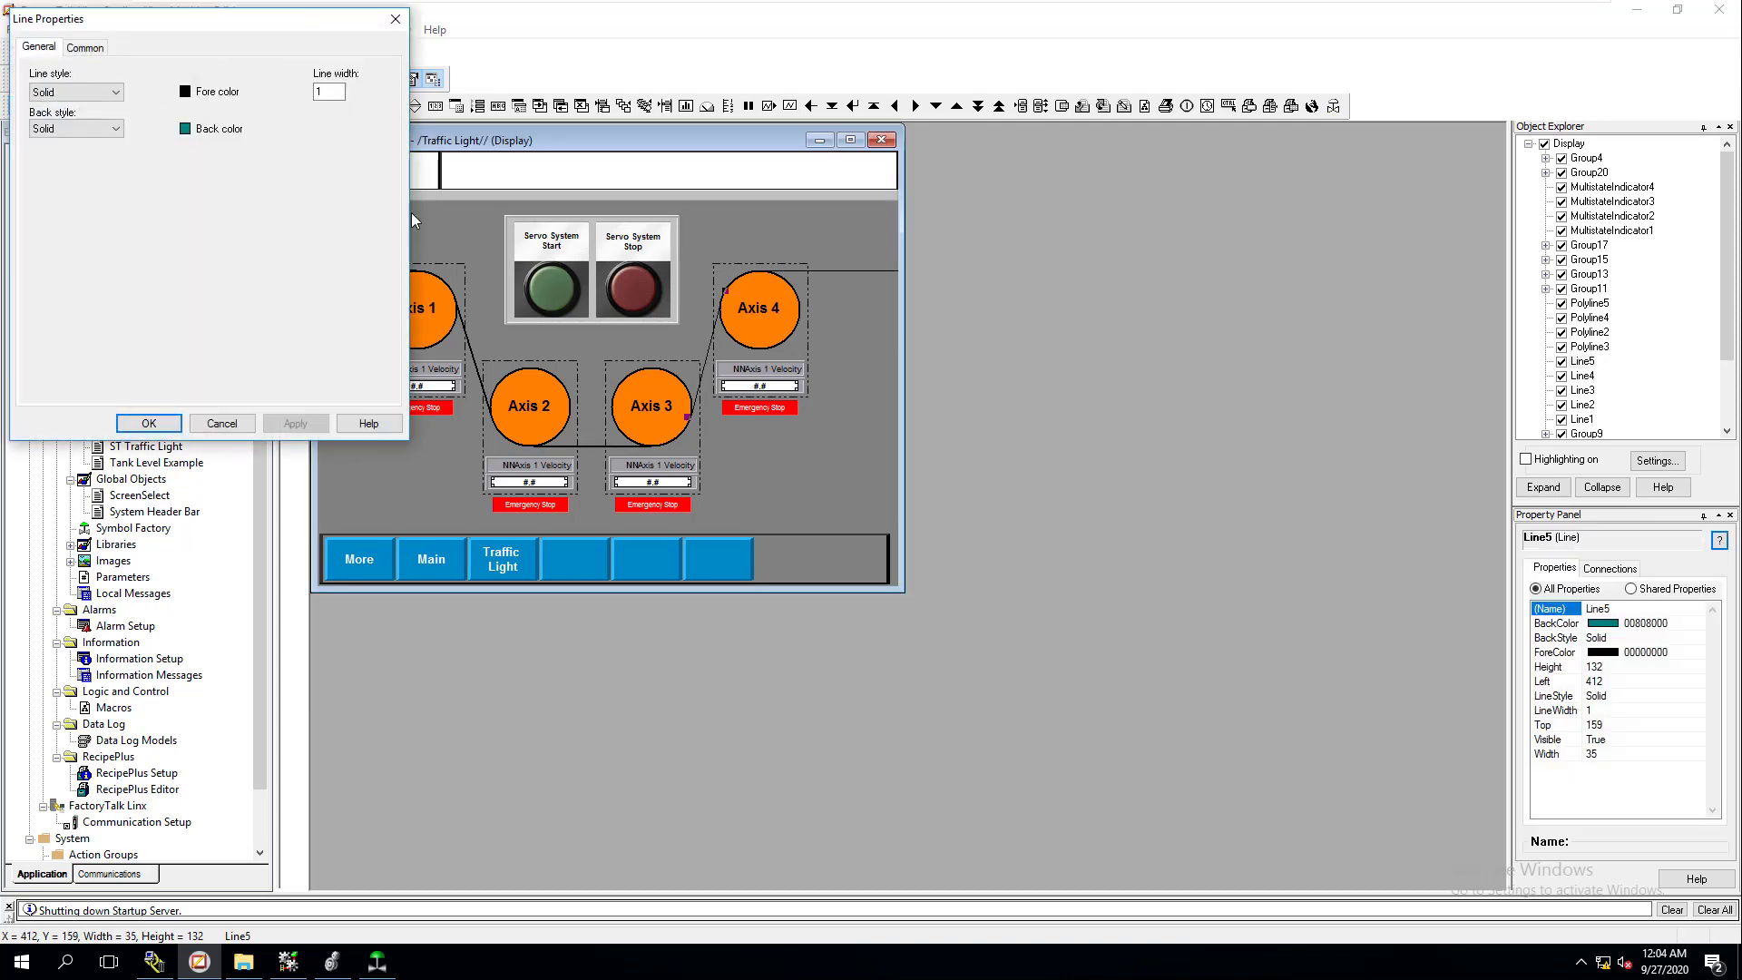
double_click(327, 92)
text(2)
click(313, 426)
click(179, 421)
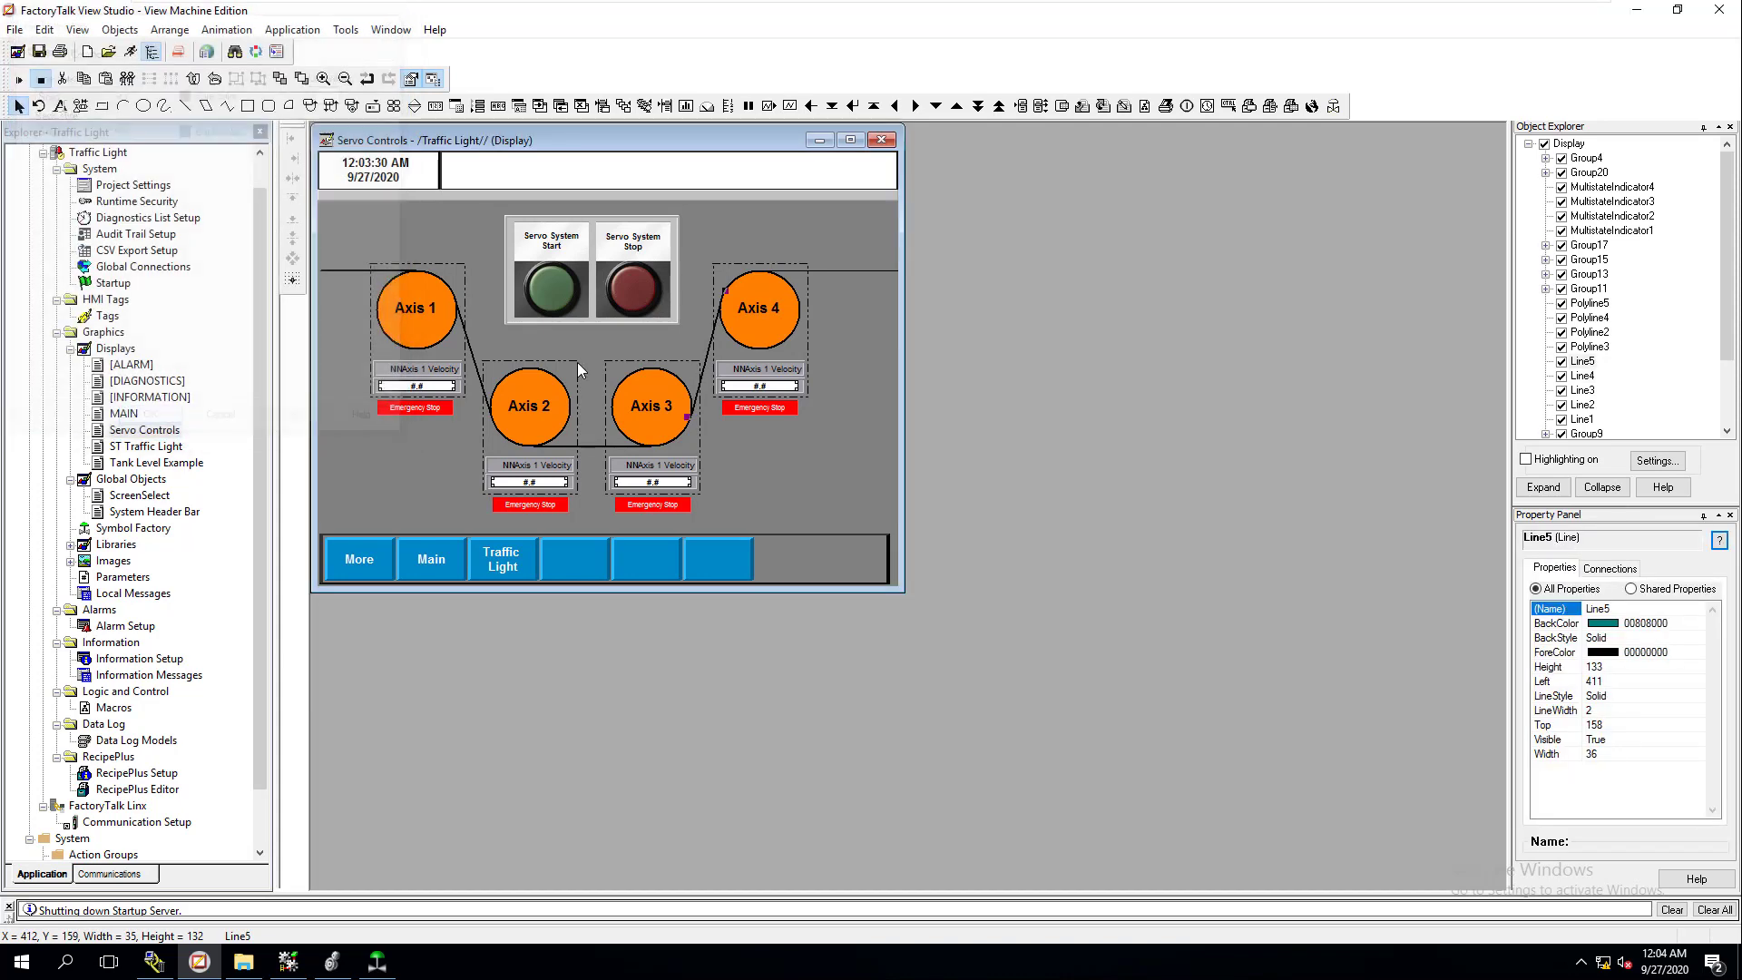
- Set the line width of the horizontal line leaving Axis 4 to 2
double_click(868, 269)
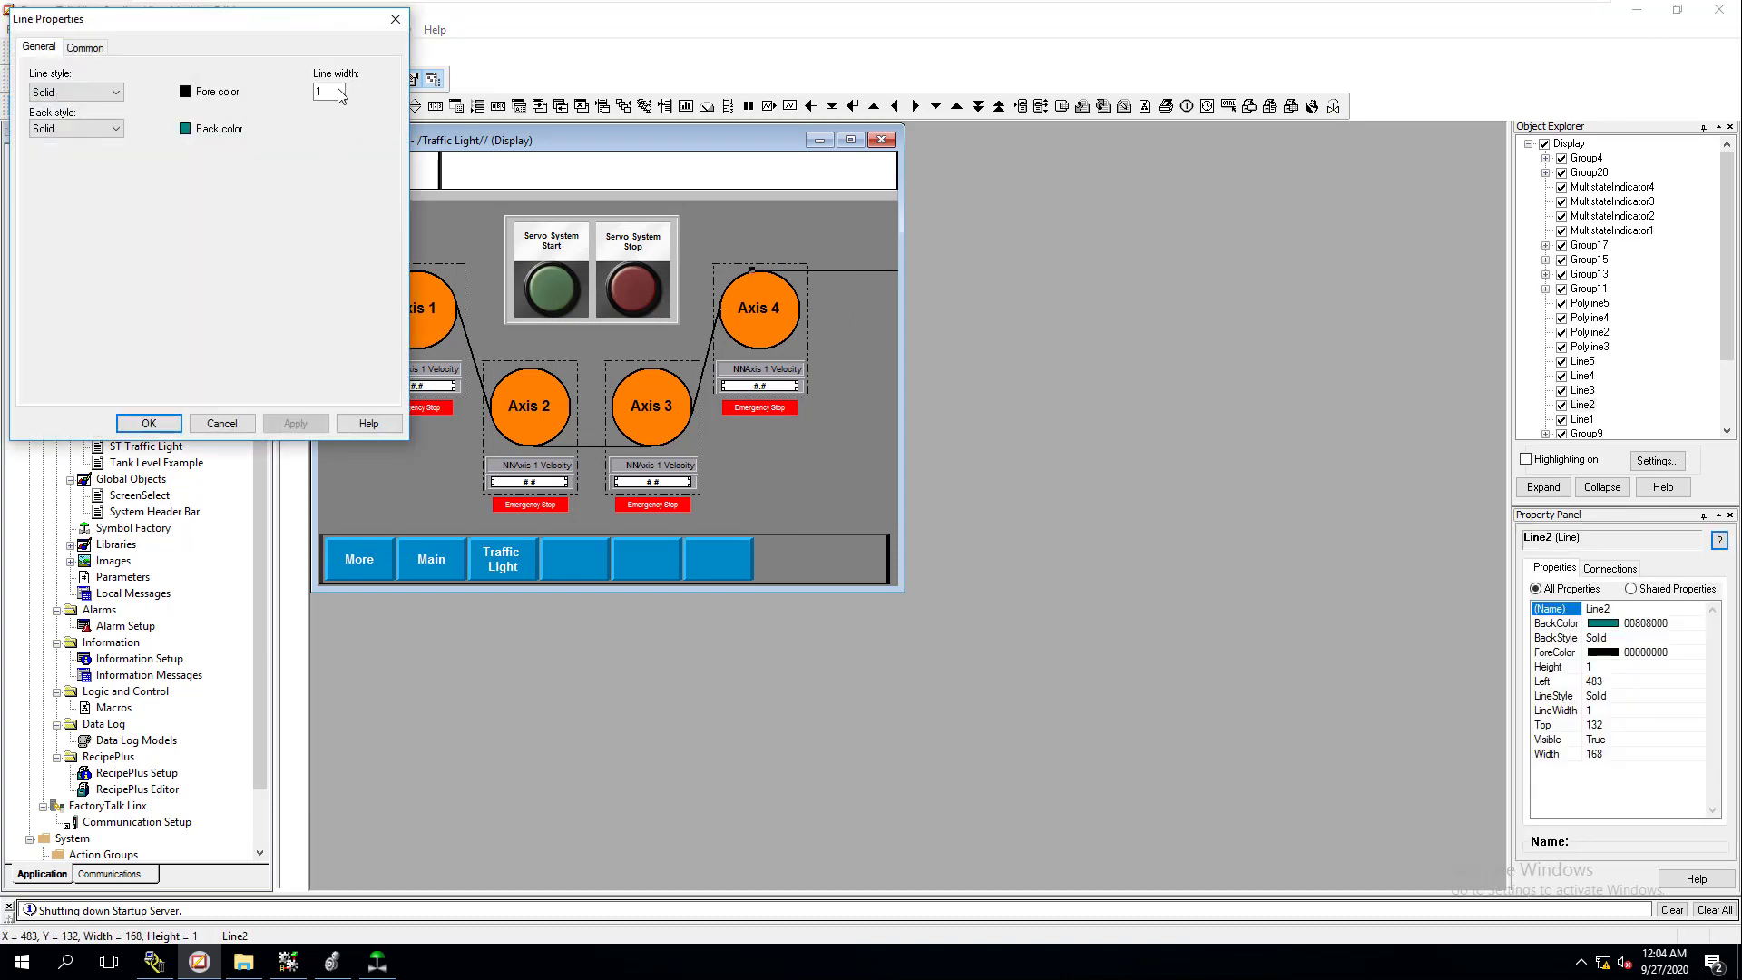
double_click(339, 92)
text(2)
click(305, 423)
click(148, 422)
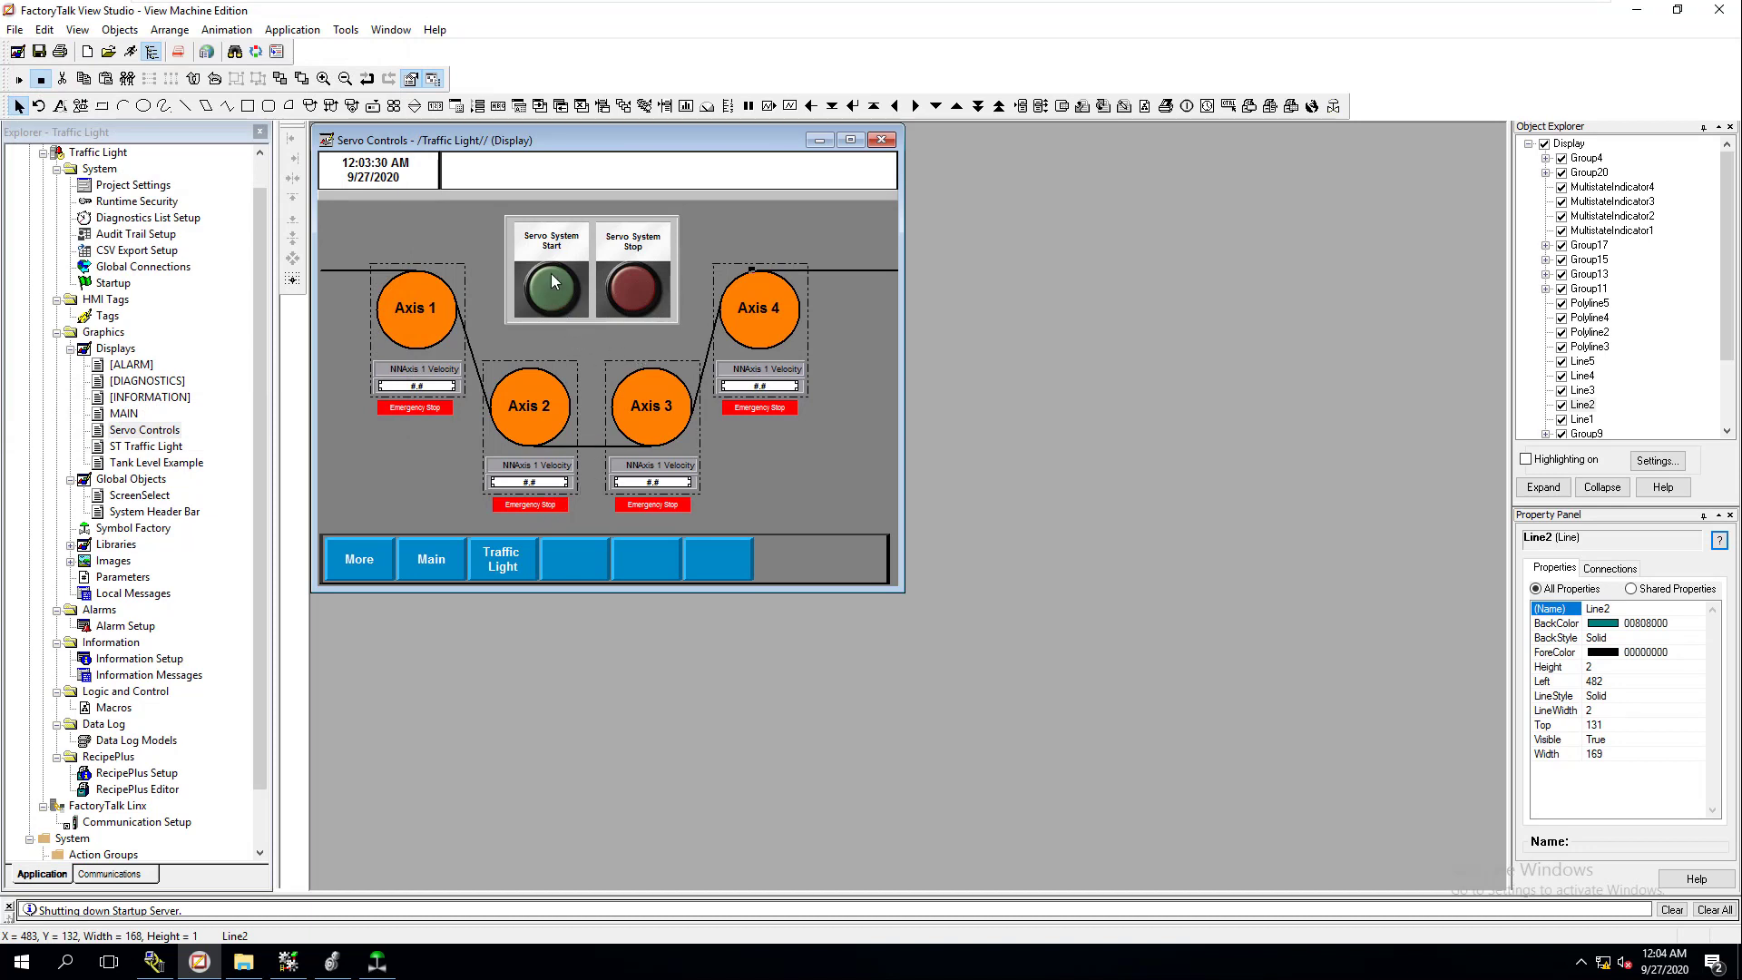
- Shrink the panel behind the Servo System Start and Stop buttons to about 190 wide and 113 high, with its top at 75
click(595, 222)
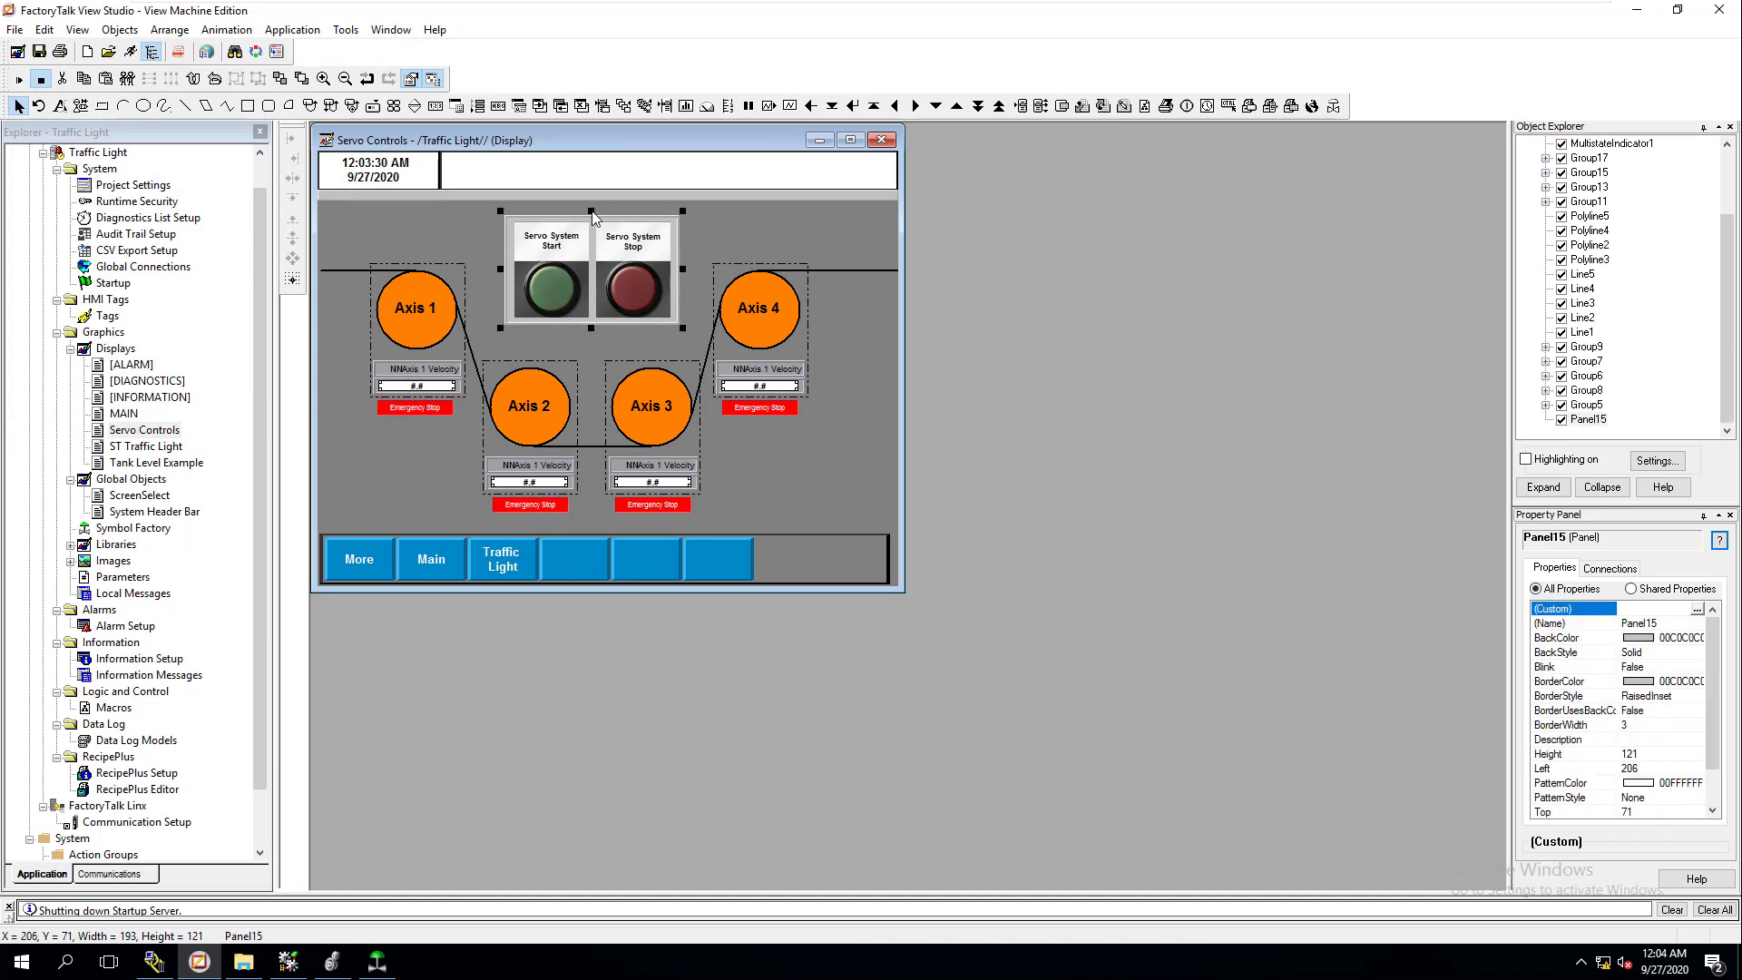
drag(595, 217, 597, 222)
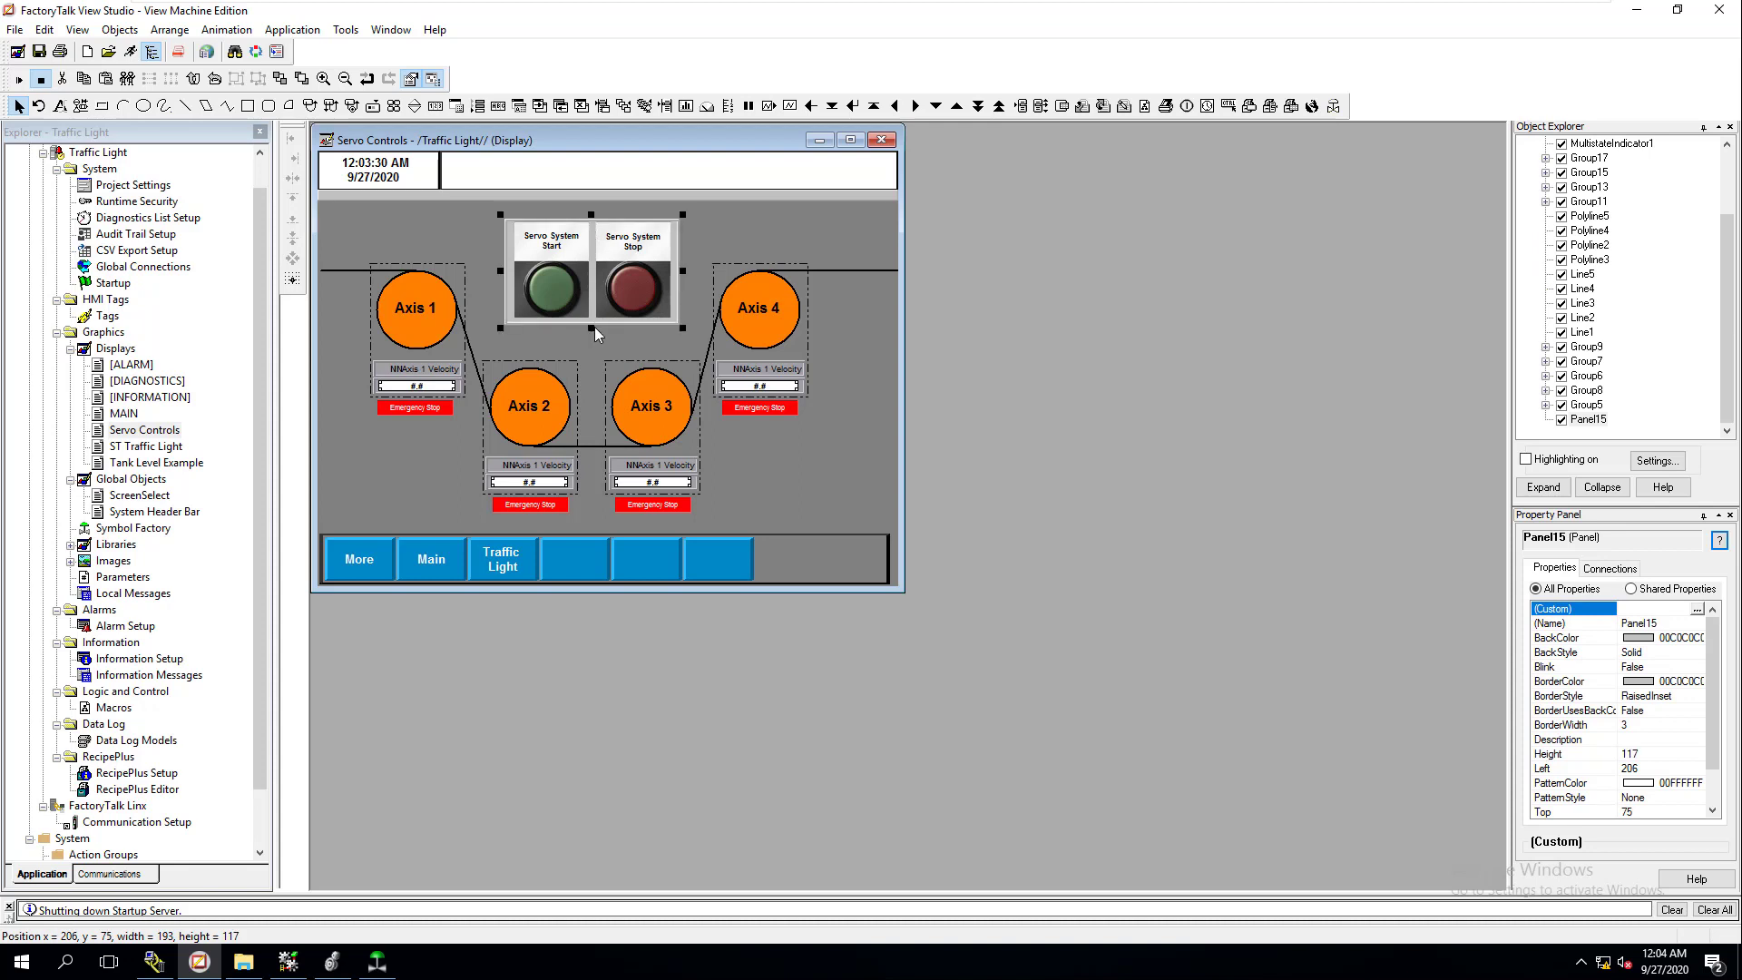
drag(595, 326, 596, 323)
drag(685, 268, 682, 269)
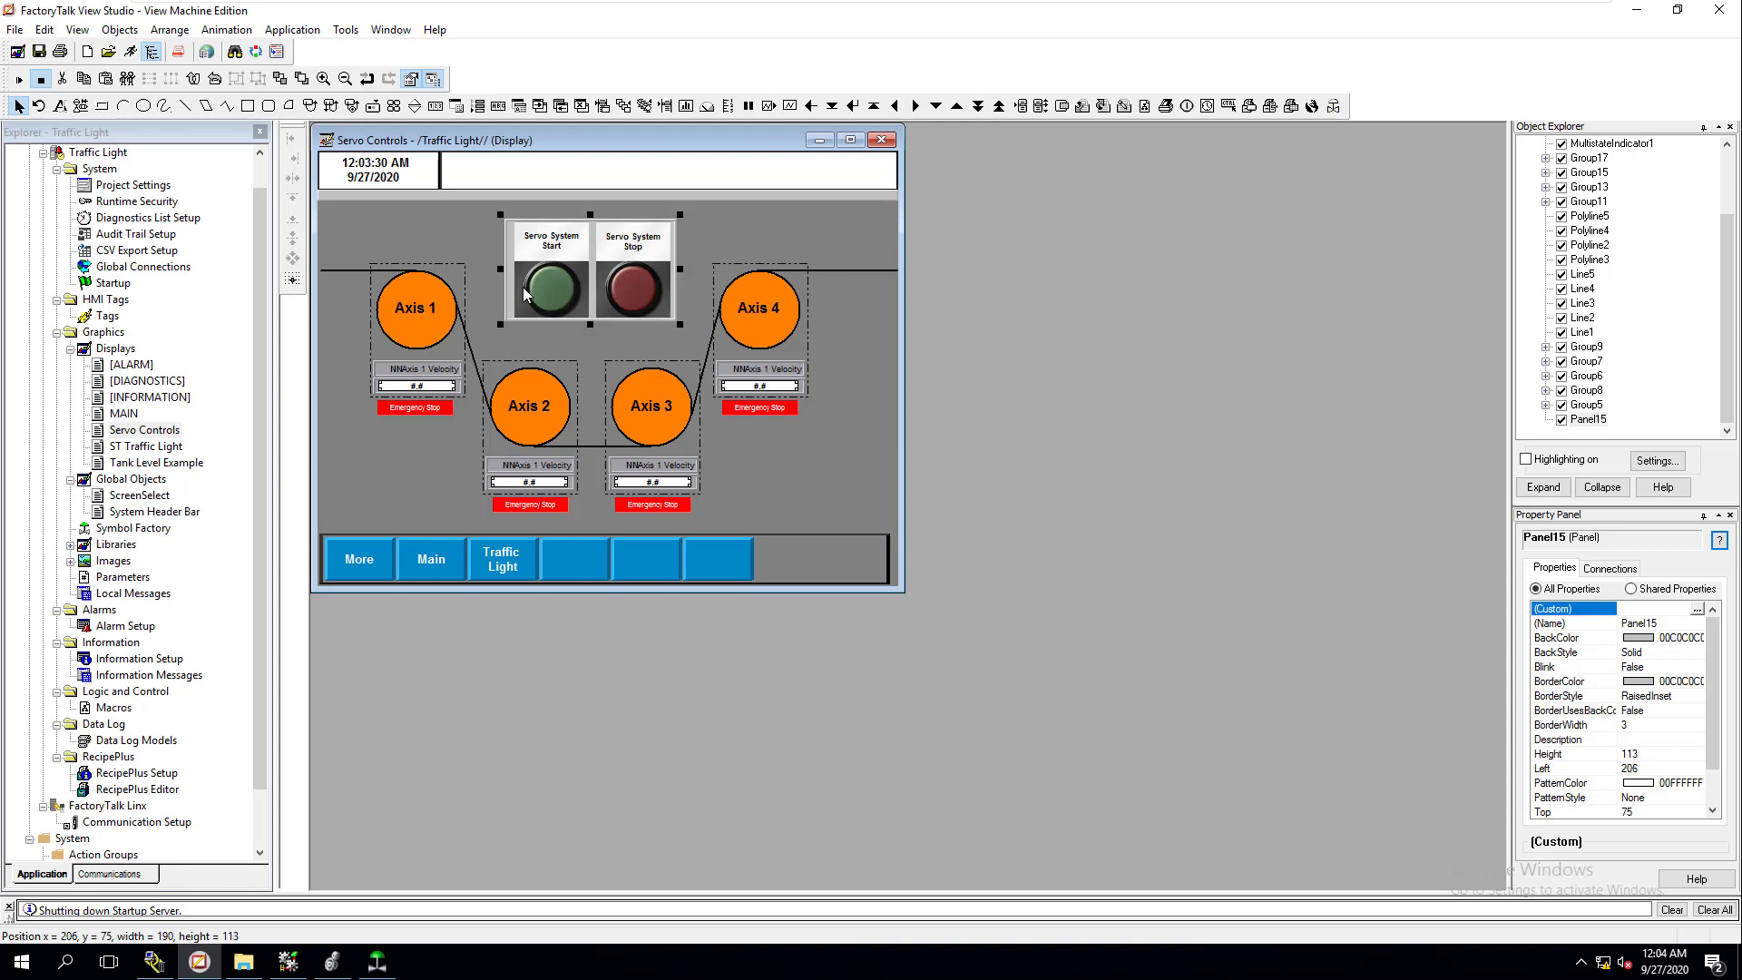
- Trim the left edge of the panel behind the Servo System Start and Stop buttons slightly and save the Servo Controls display
drag(499, 269, 504, 269)
click(468, 336)
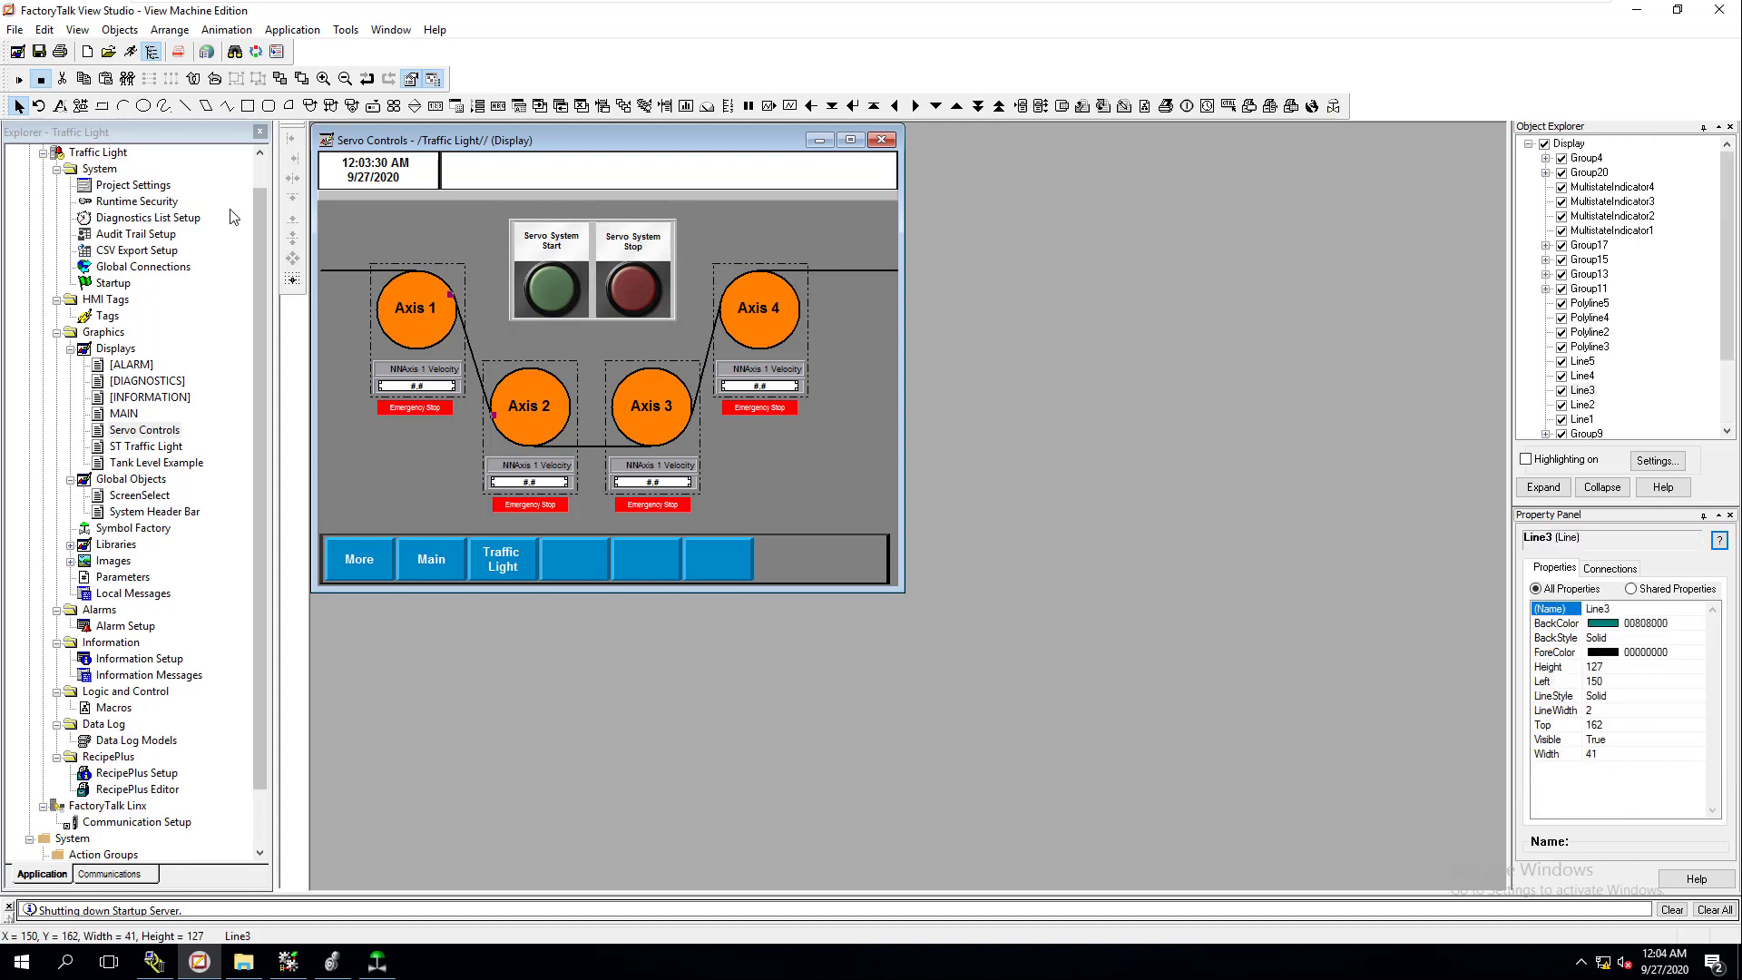
key(ctrl+s)
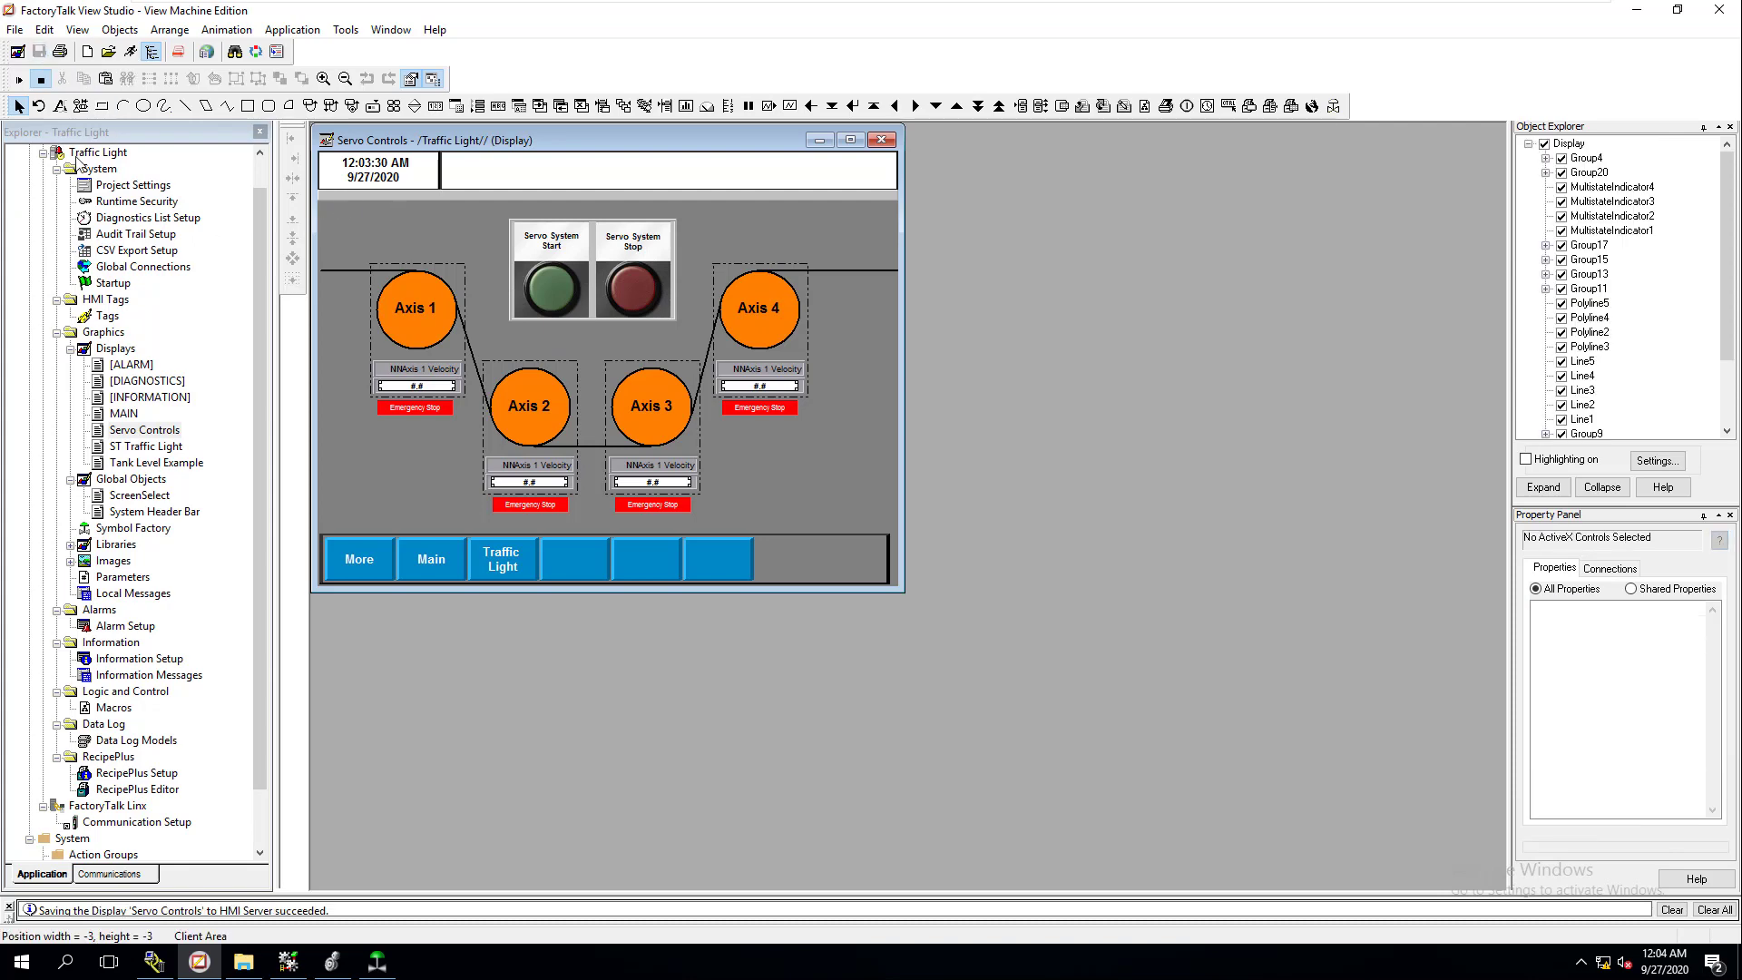
- Run the Servo Controls display in test mode and start the servo system
click(19, 79)
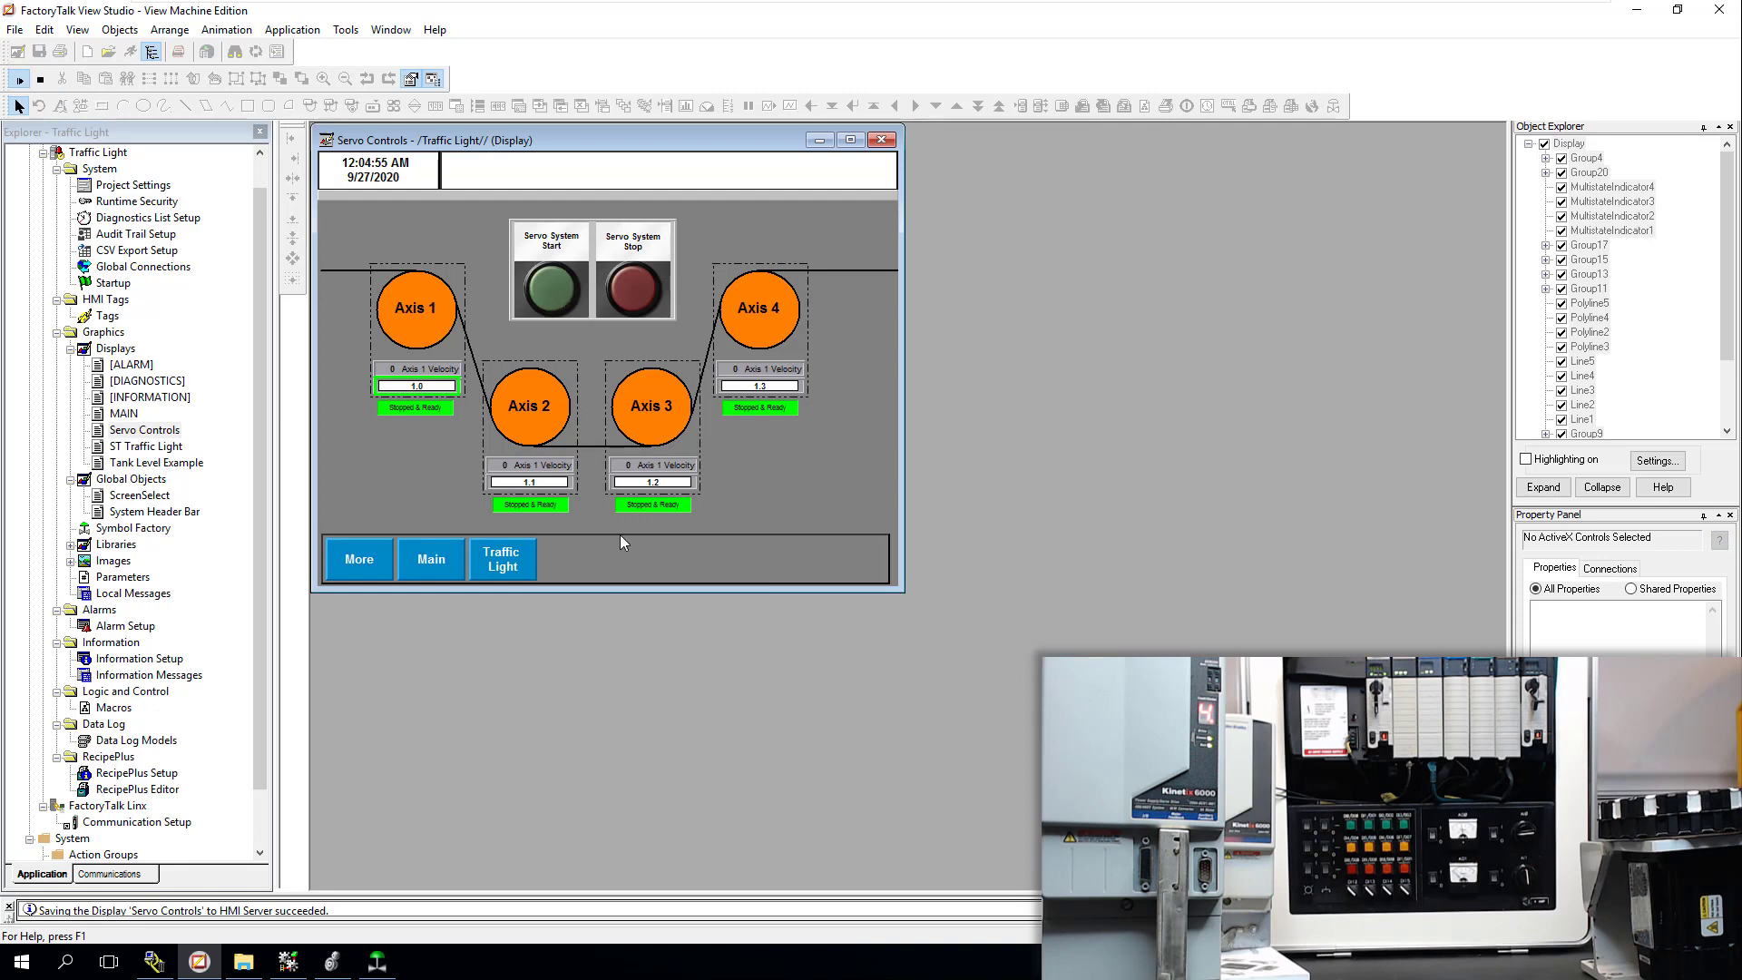
click(553, 304)
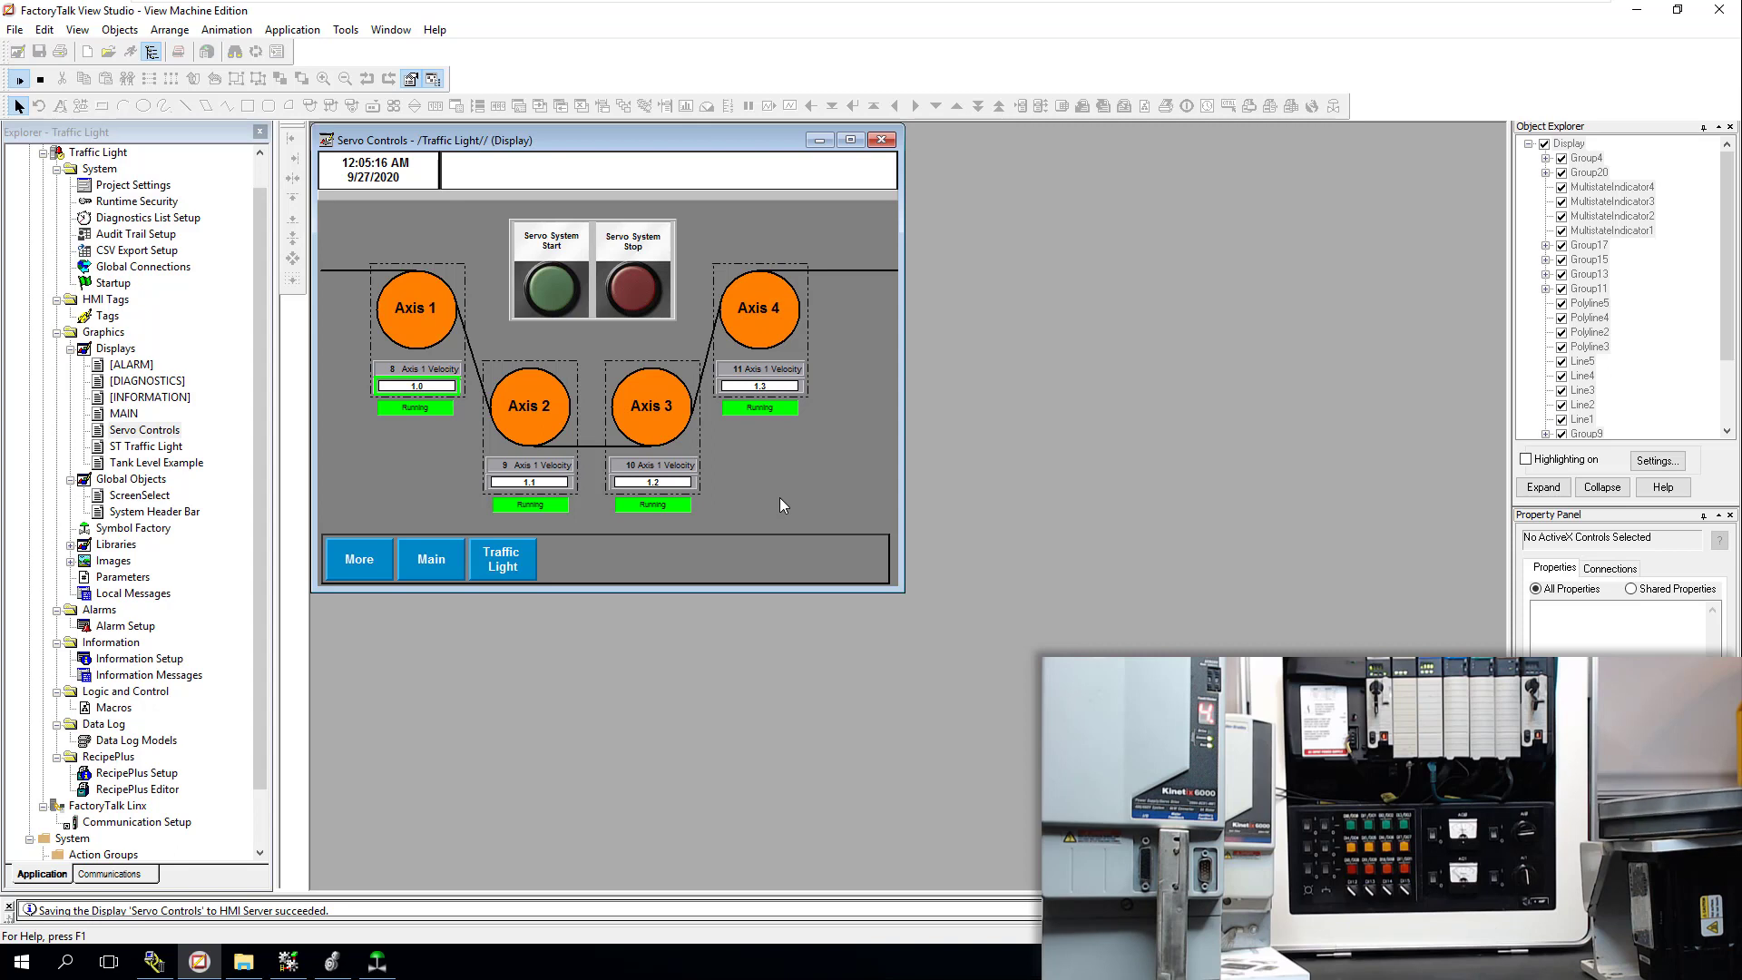
- Examine the draw control keypads of Axis 2 and Axis 4, closing each without entering a value
click(520, 482)
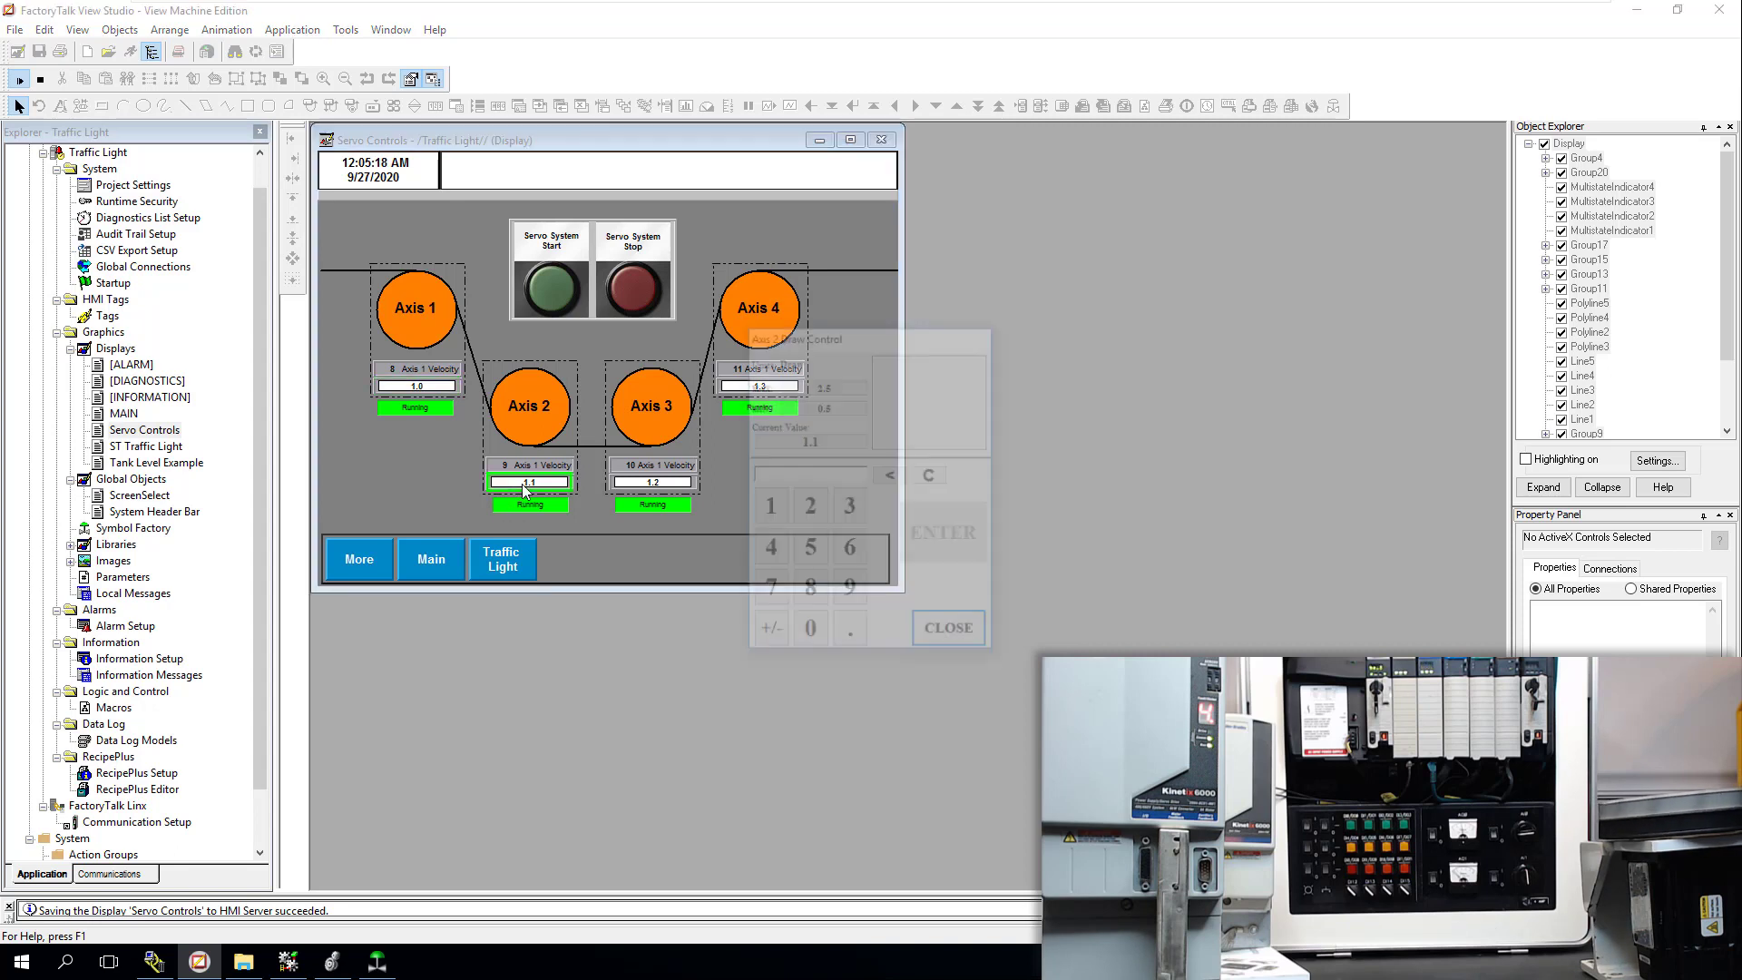
click(948, 633)
click(756, 384)
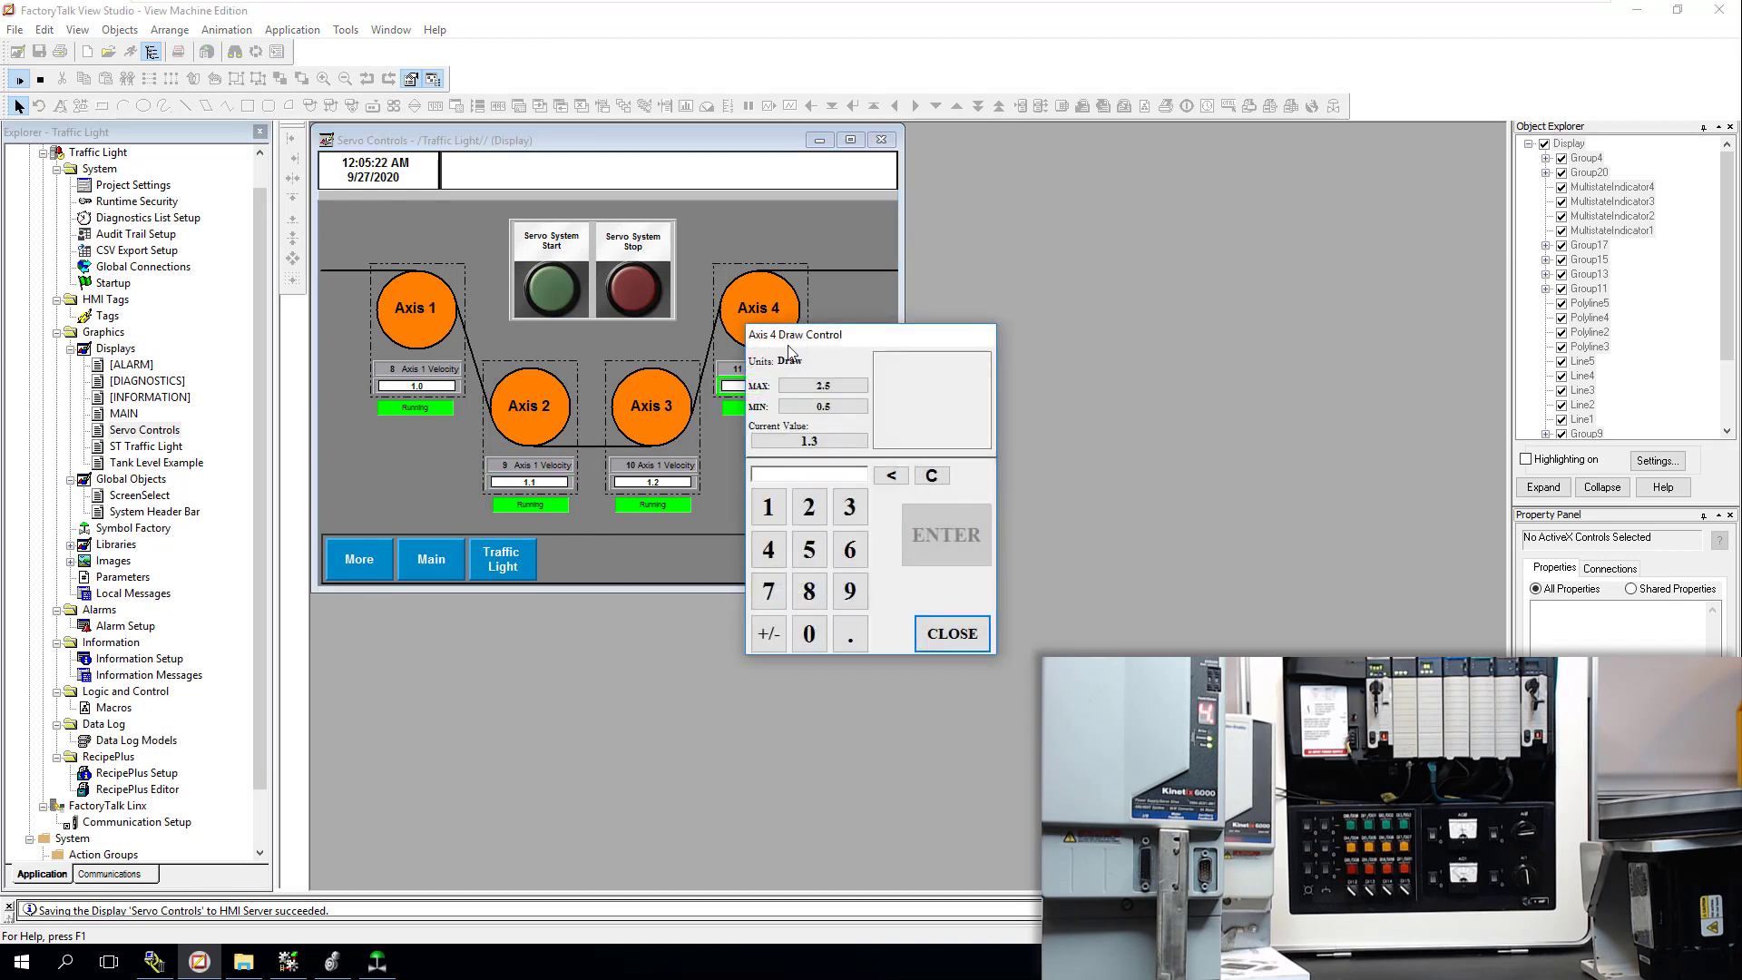
click(948, 634)
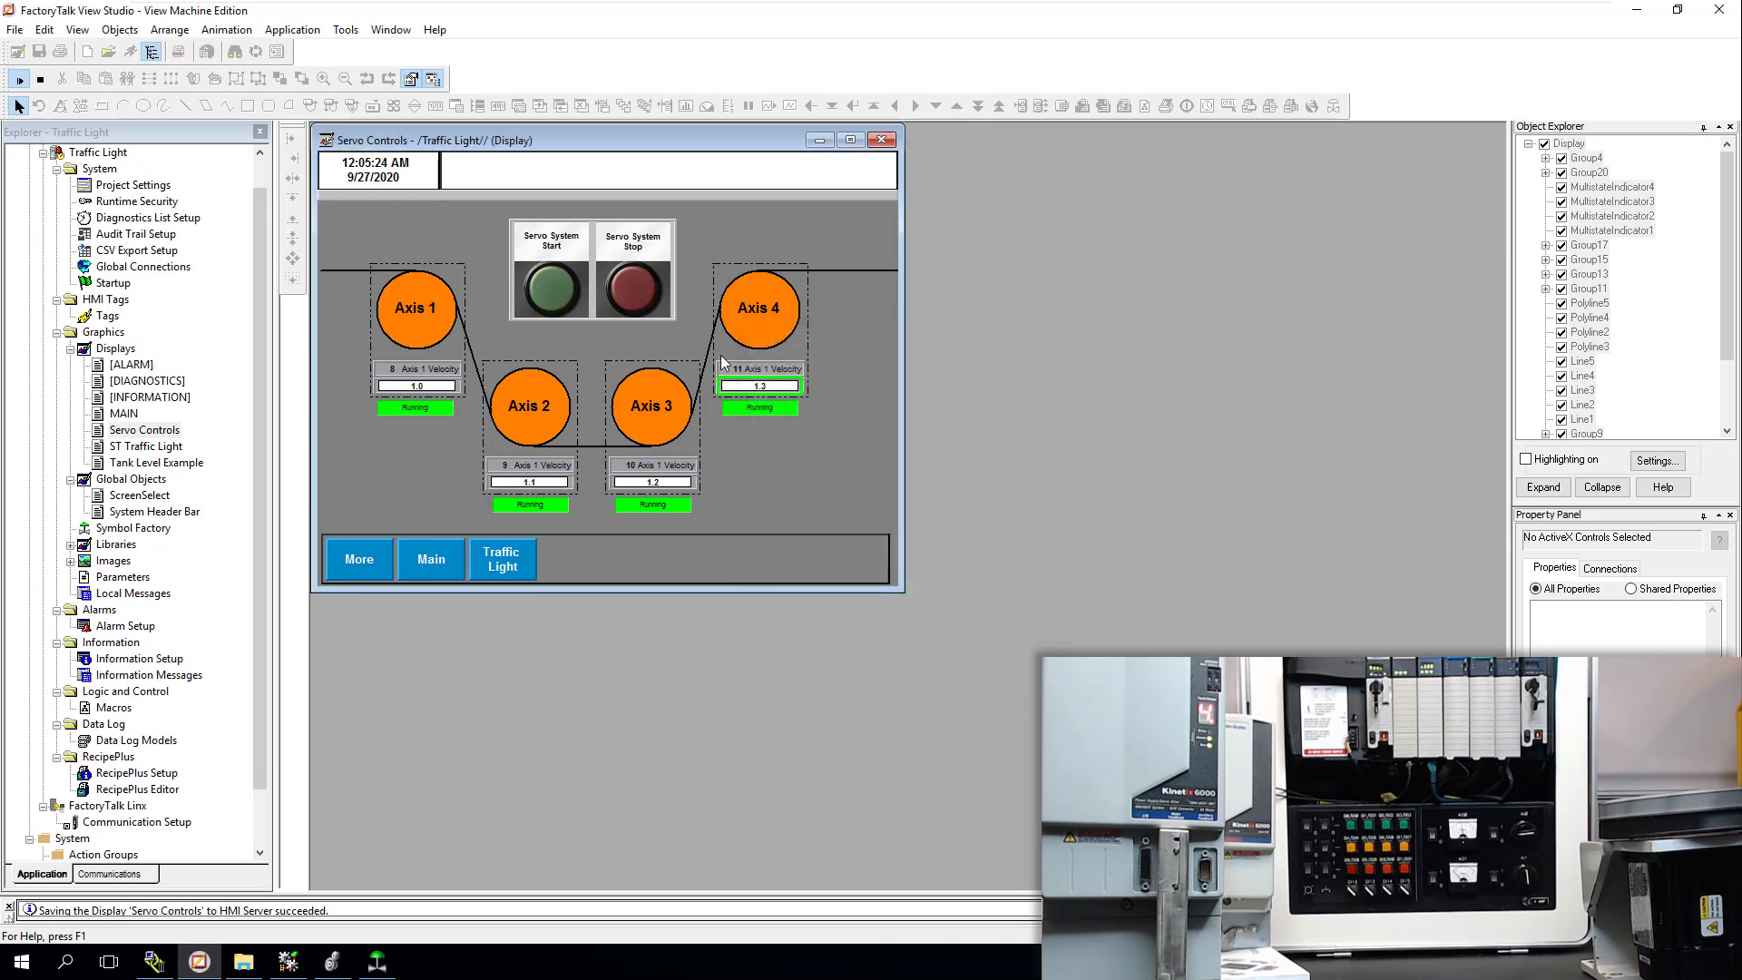